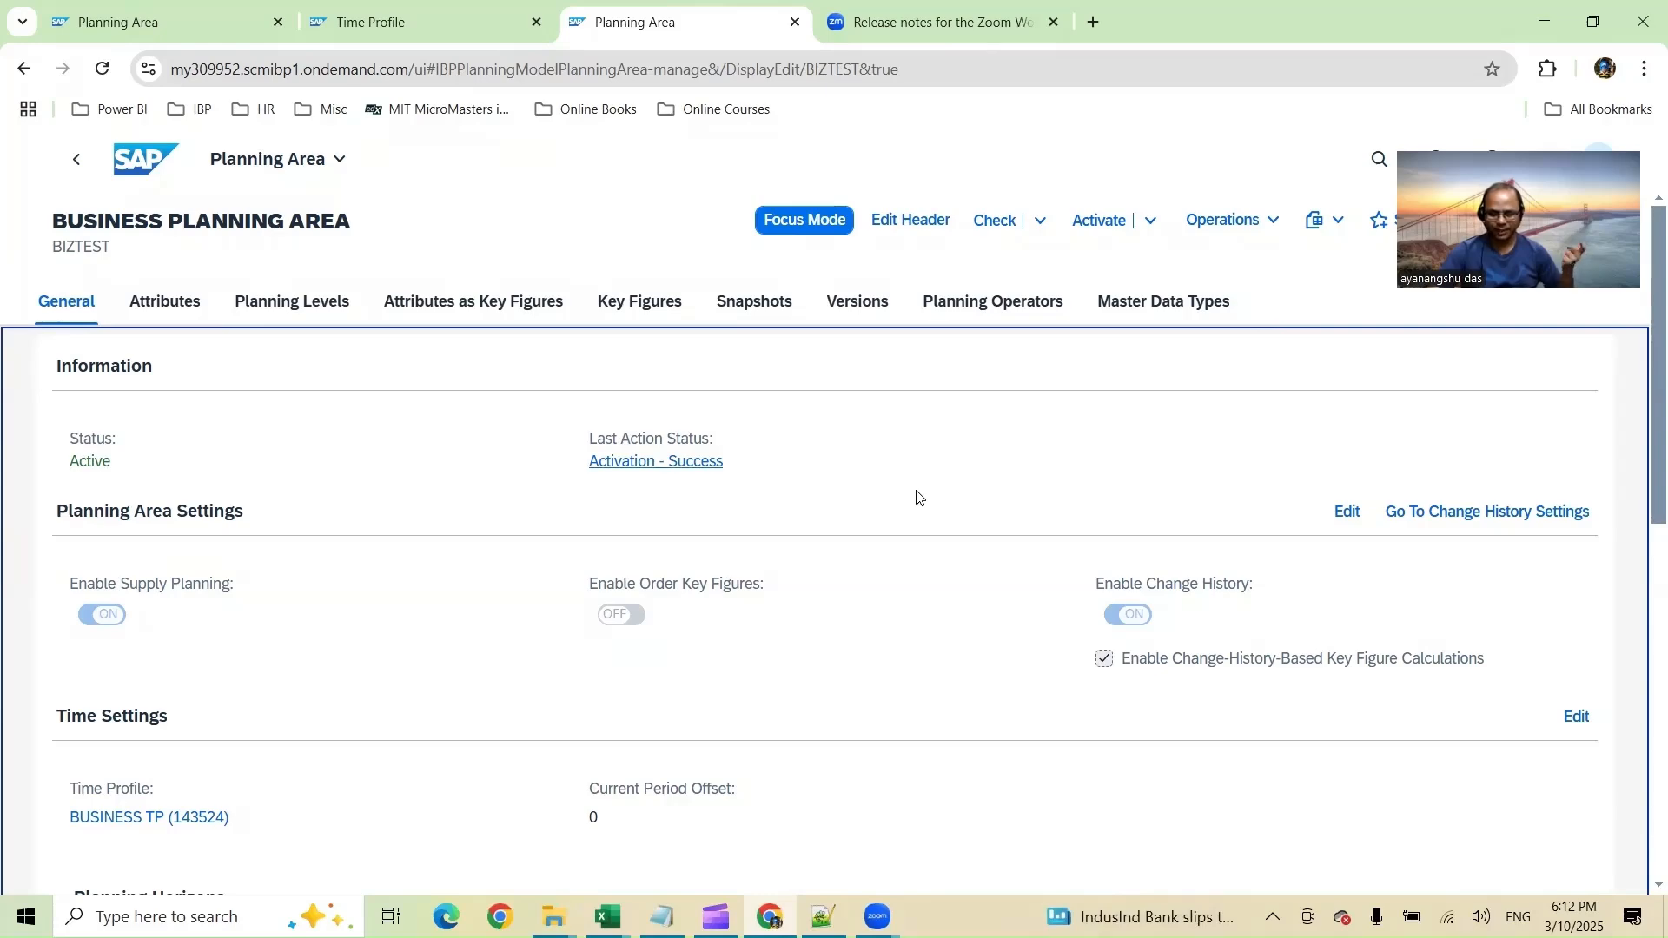
# Switch to the blank Book1 workbook in Excel and dismiss the SAP IBP log-on window
pyautogui.moveTo(607, 916)
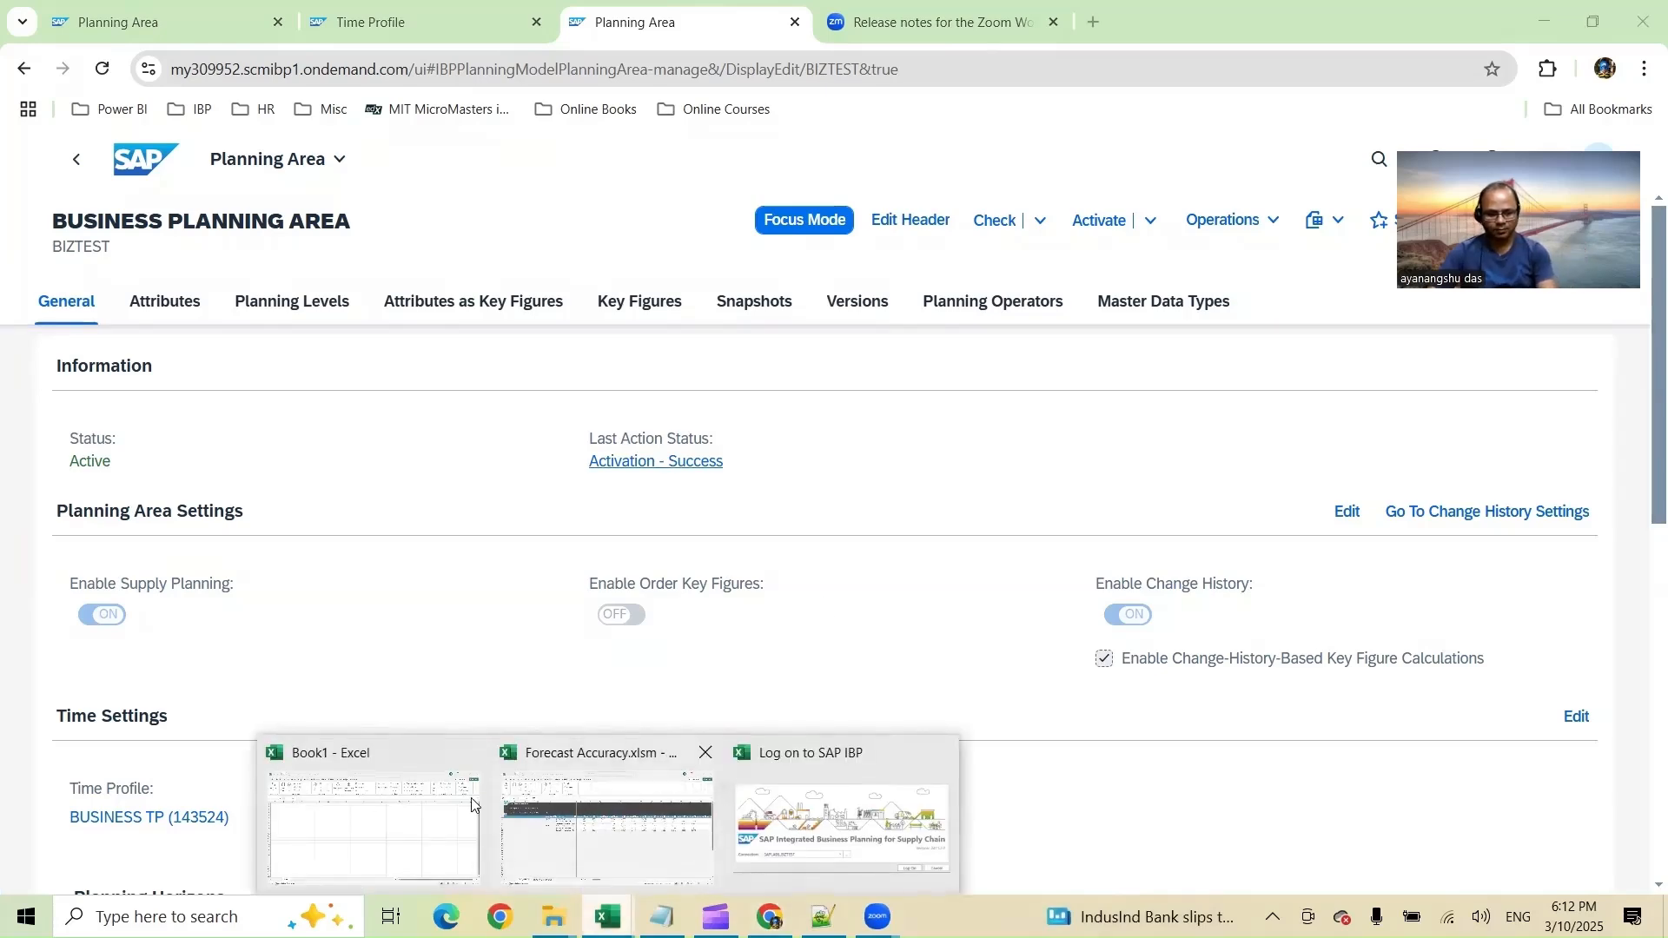
pyautogui.click(365, 817)
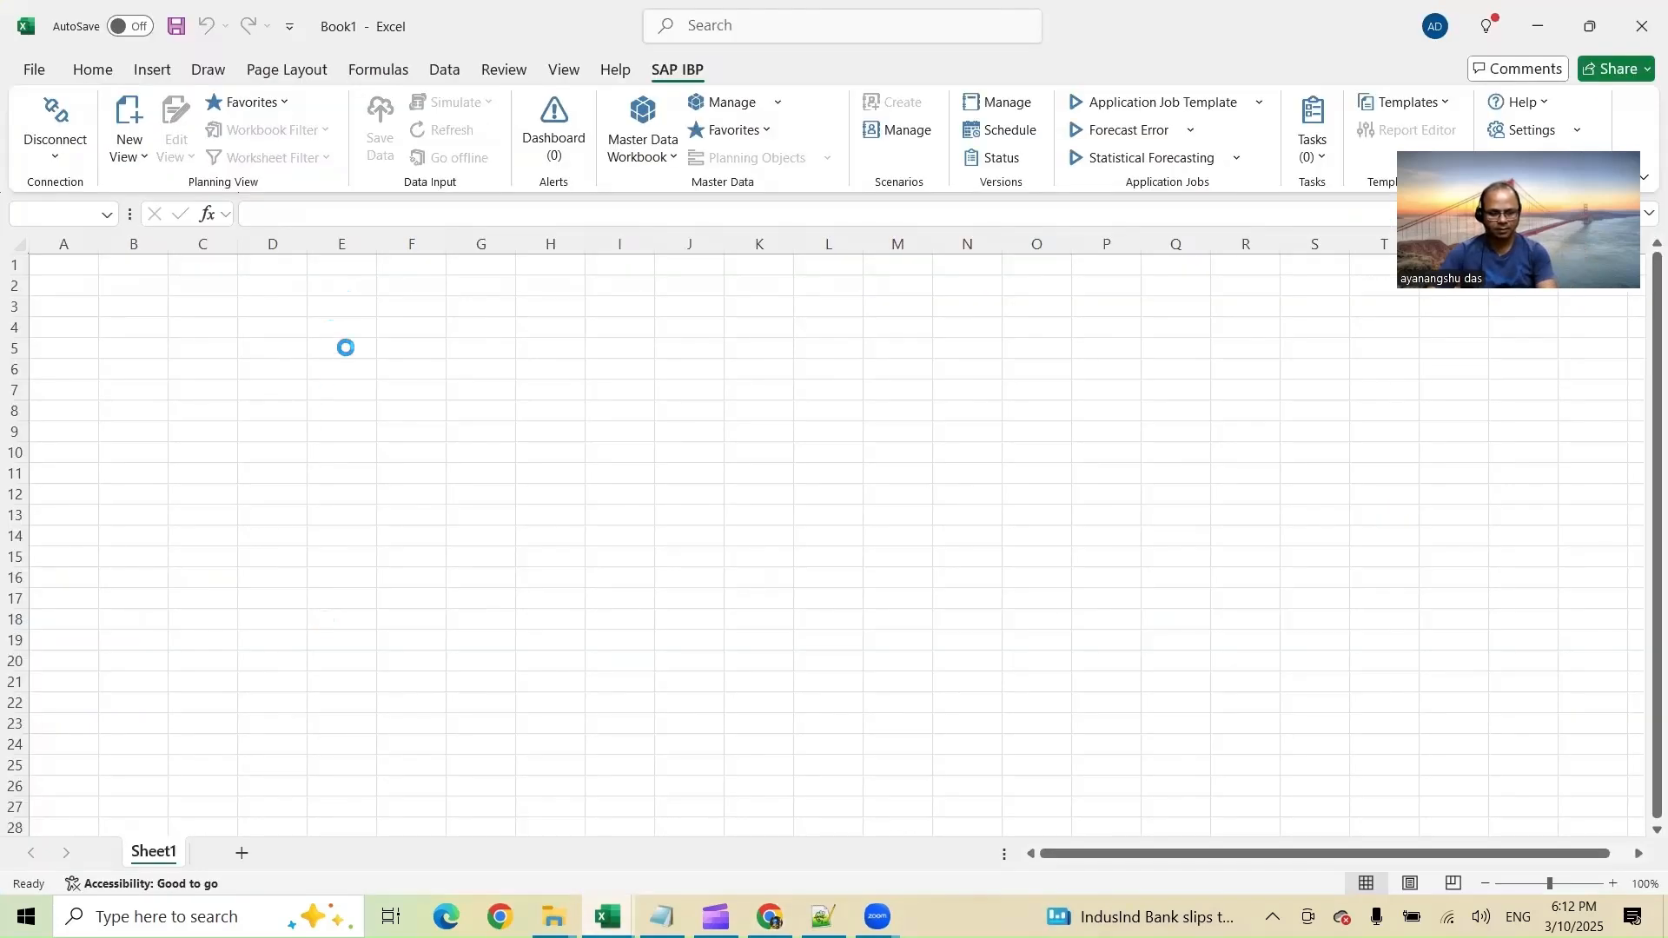
pyautogui.moveTo(607, 916)
pyautogui.click(884, 821)
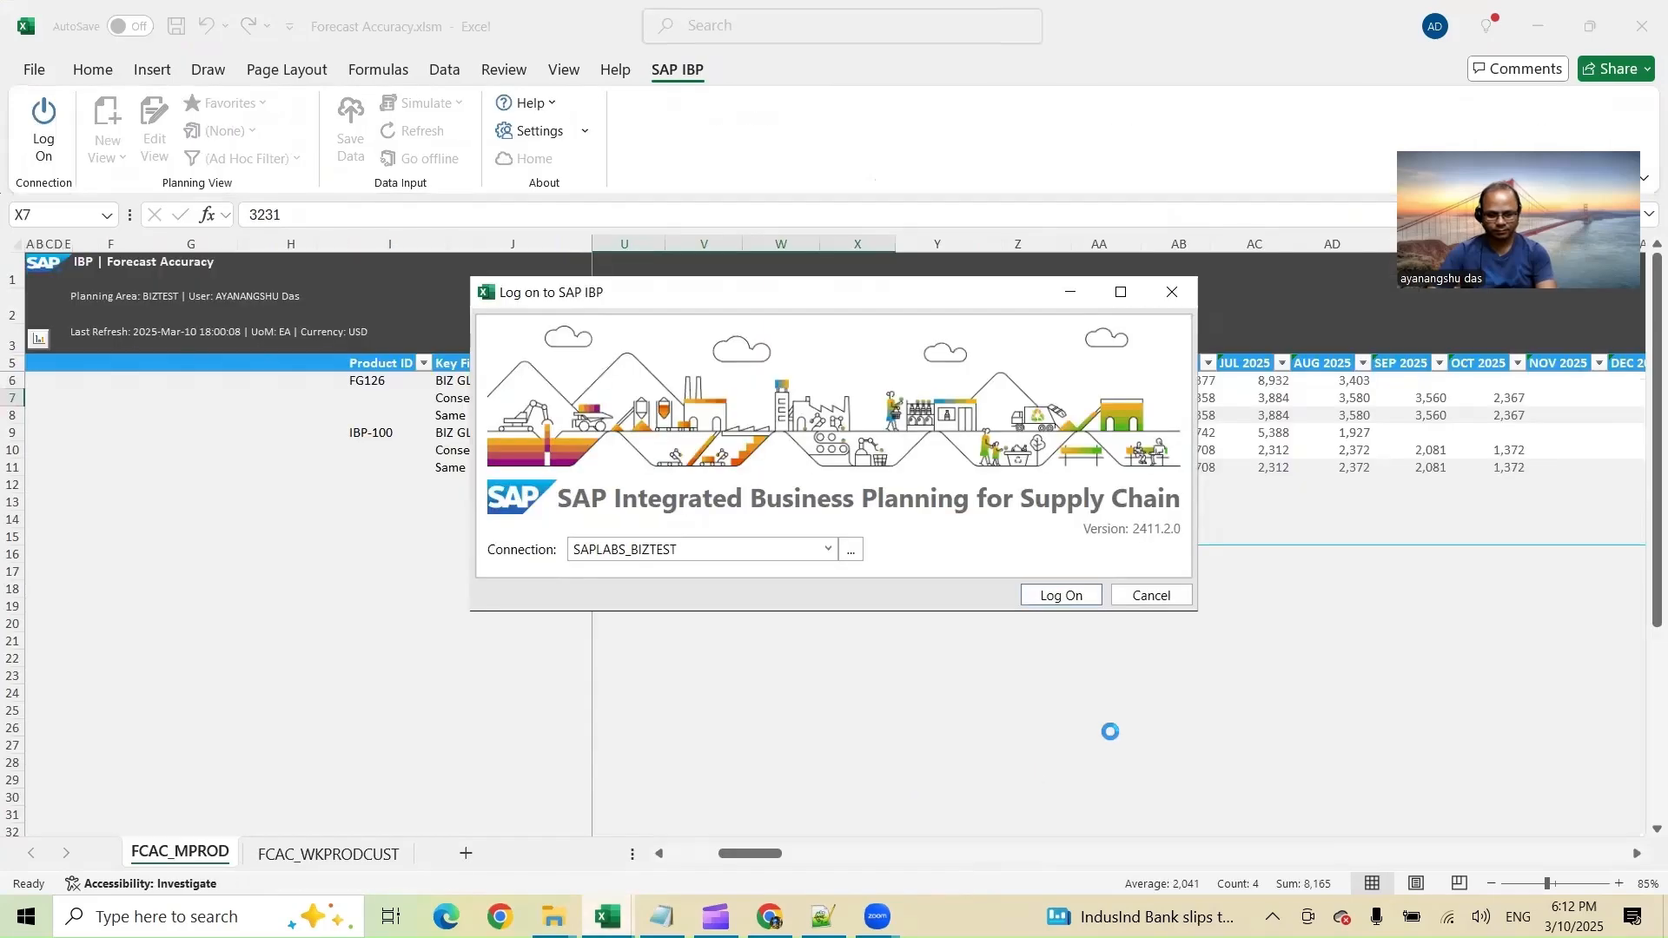
pyautogui.click(1154, 596)
pyautogui.click(469, 821)
# Label cell D3 as BIZKF1
pyautogui.click(282, 304)
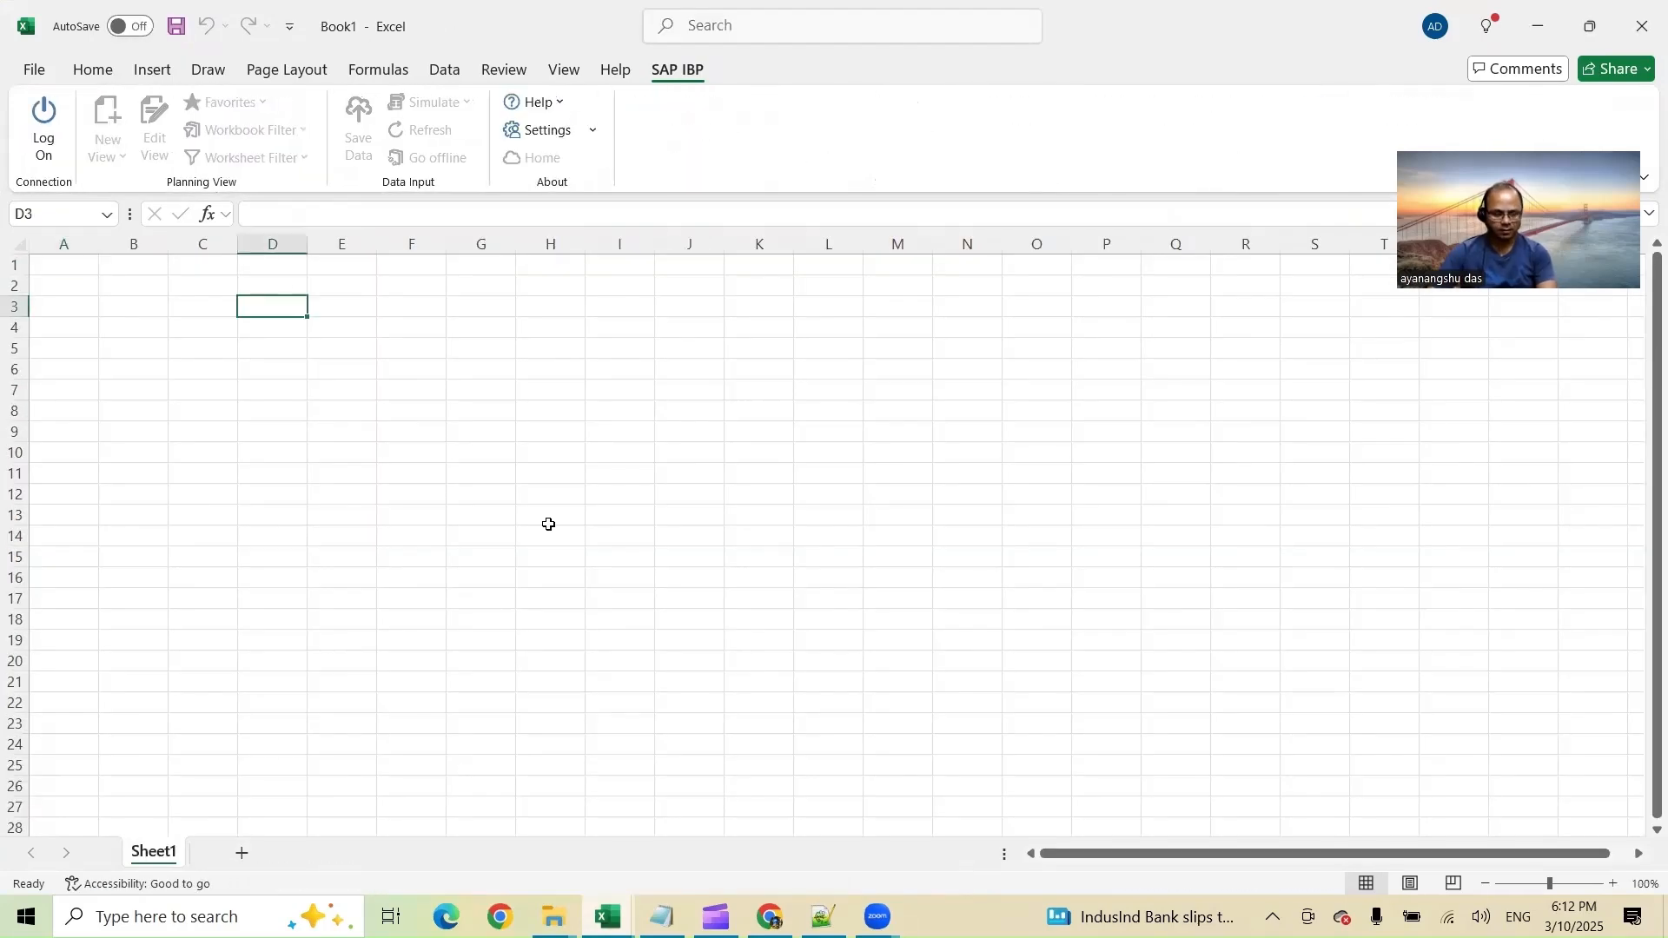
pyautogui.write('KF1')
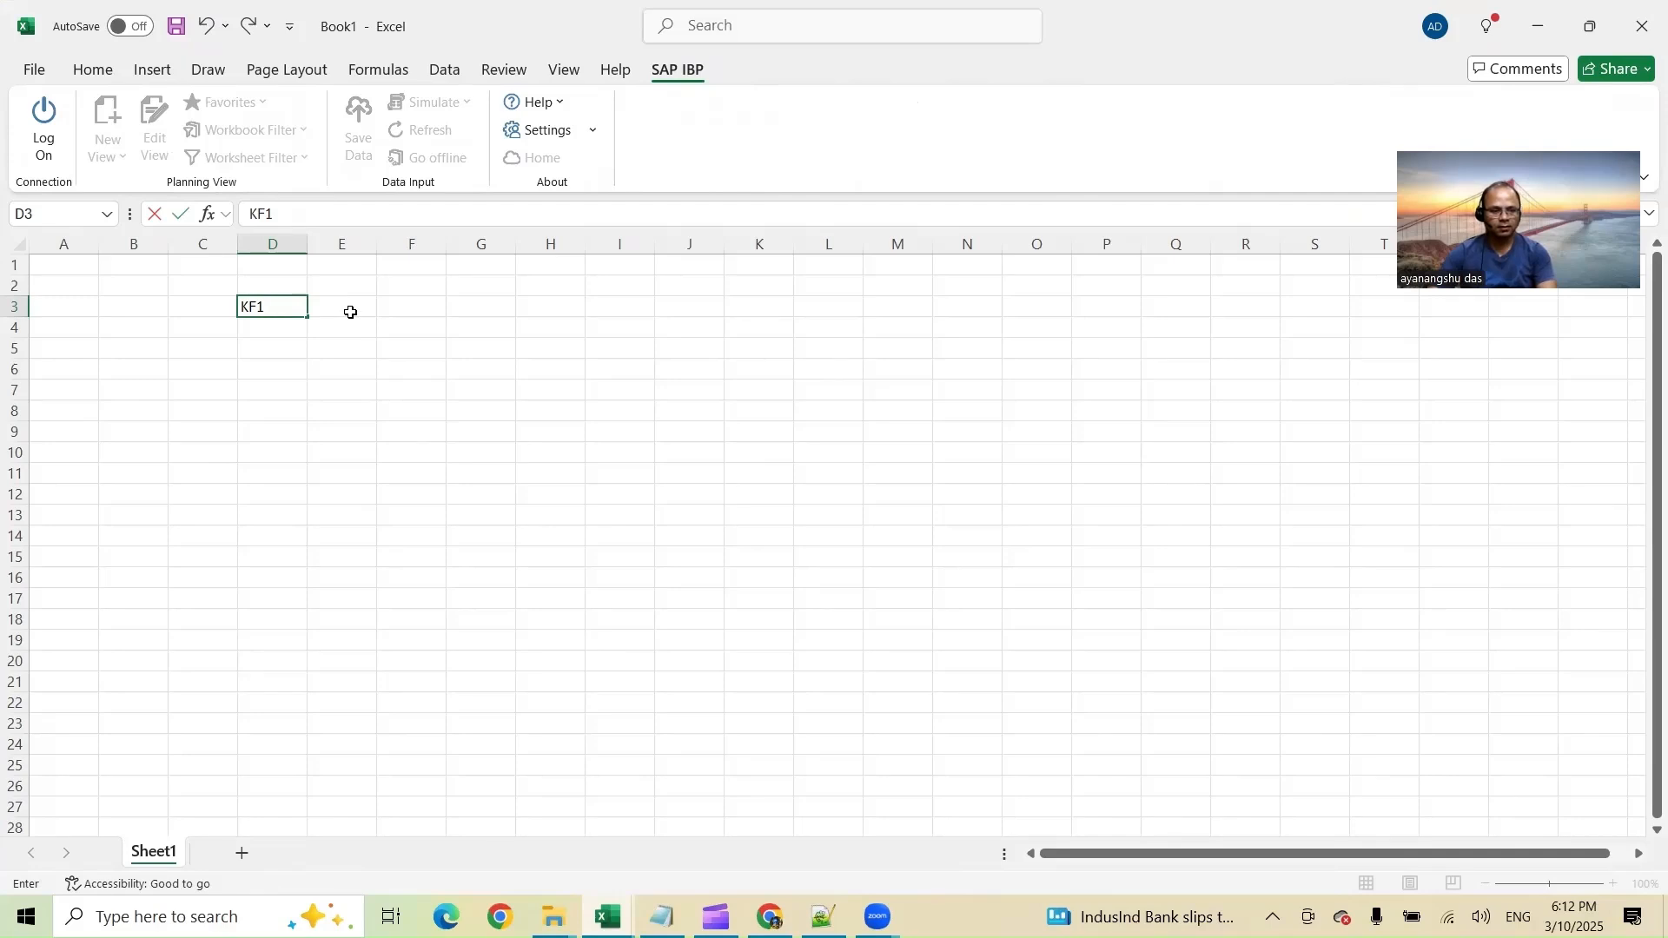
pyautogui.click(350, 312)
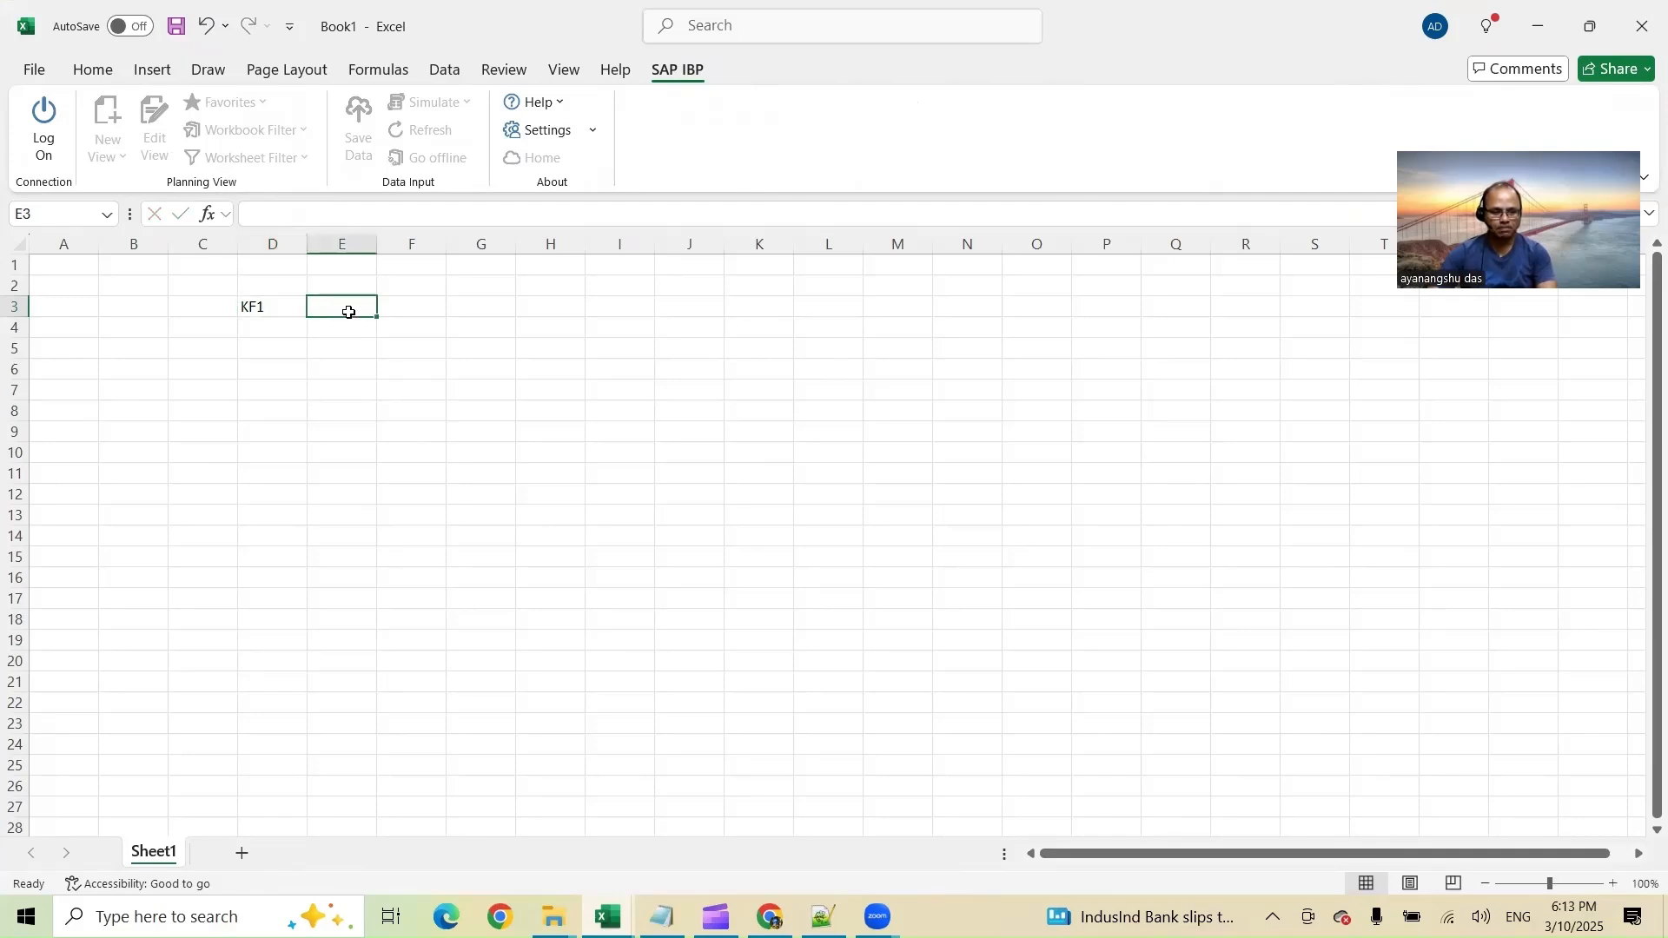
pyautogui.click(284, 313)
pyautogui.write('Bl')
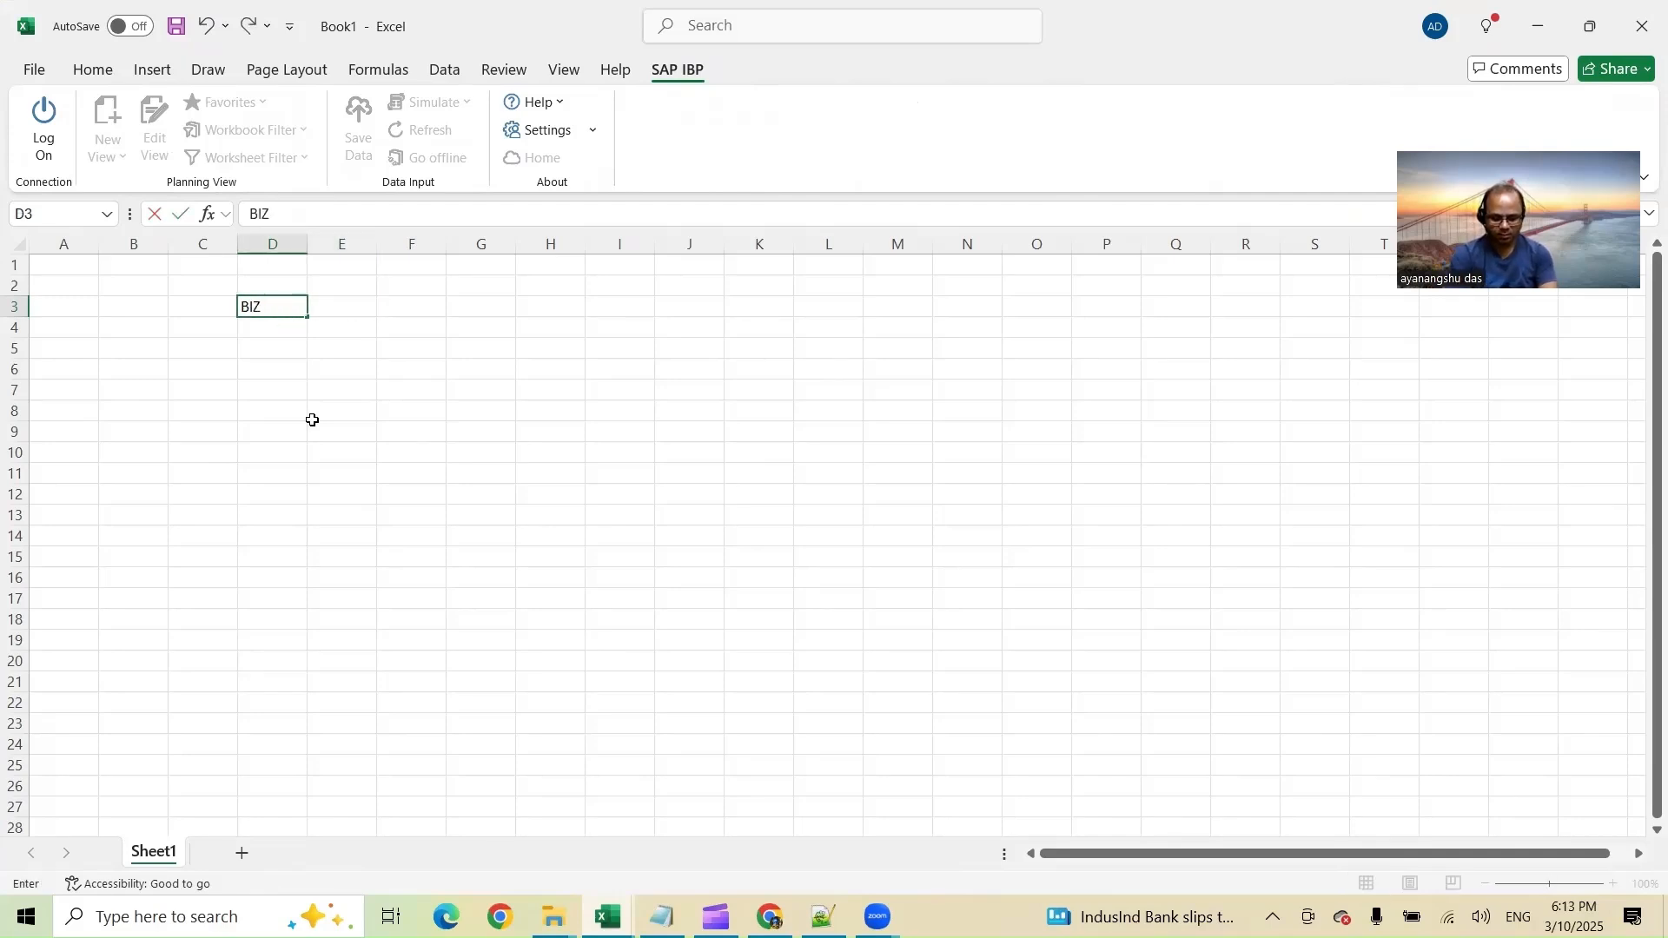
pyautogui.write('ZKF1')
# Enter Jan 2024 in cell E2 and fill the monthly headers across row 2 through Mar-25
pyautogui.click(328, 292)
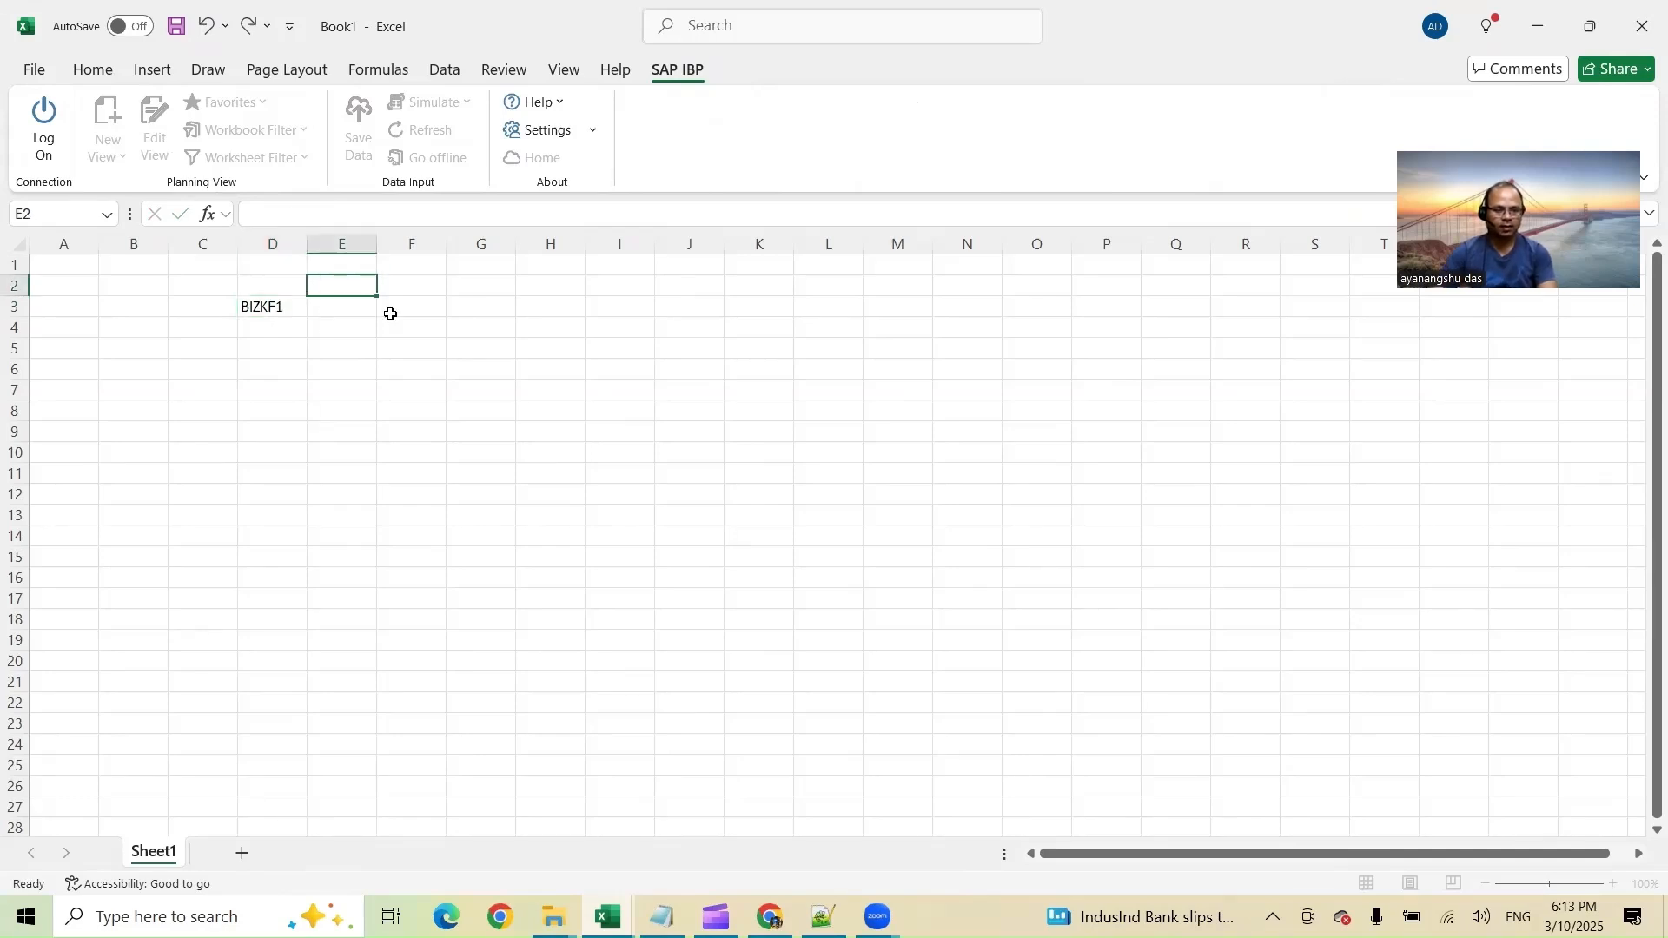
pyautogui.write('Jab')
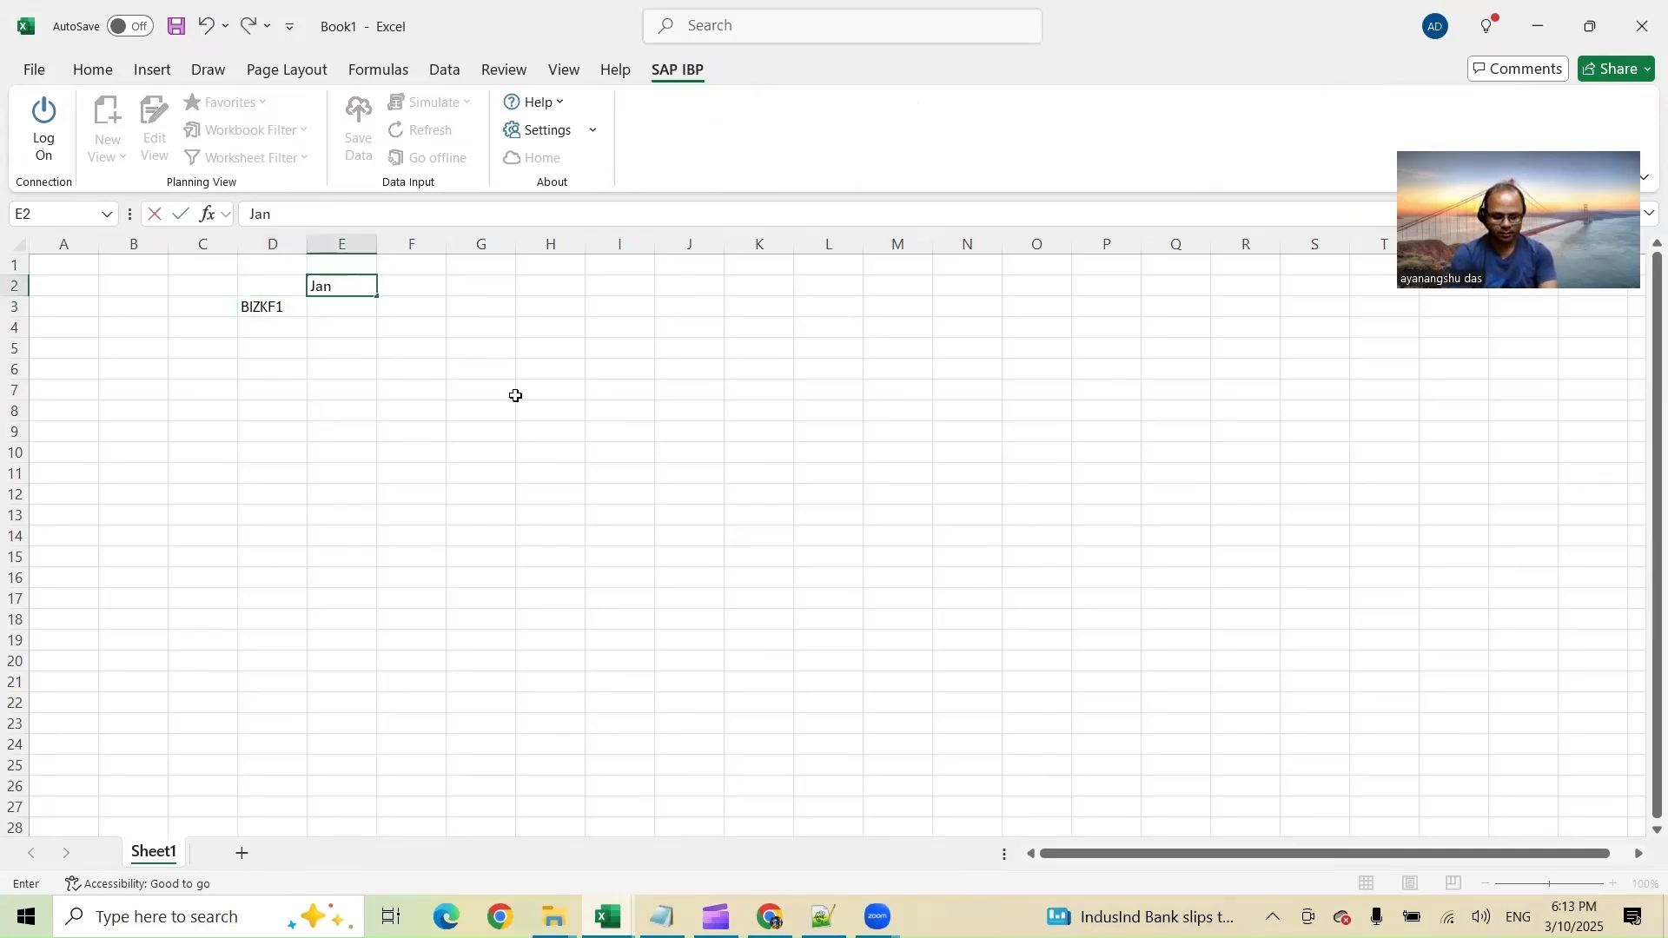
pyautogui.write(' 2024')
pyautogui.click(515, 396)
pyautogui.click(358, 287)
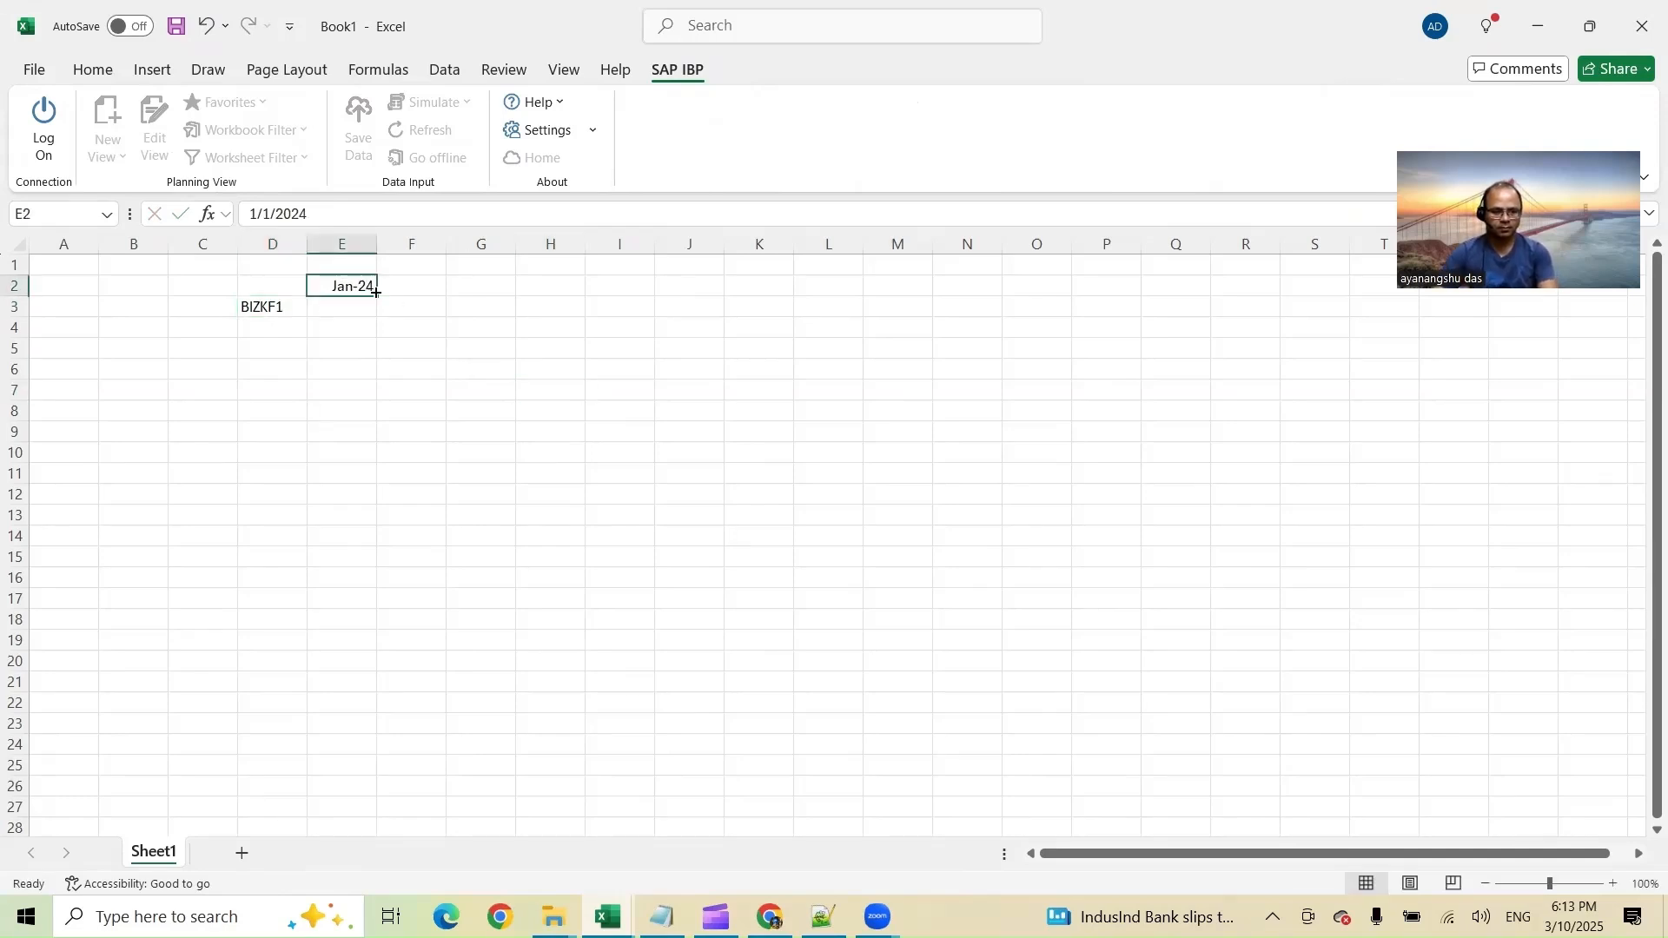
pyautogui.moveTo(1095, 293); pyautogui.dragTo(1358, 290)
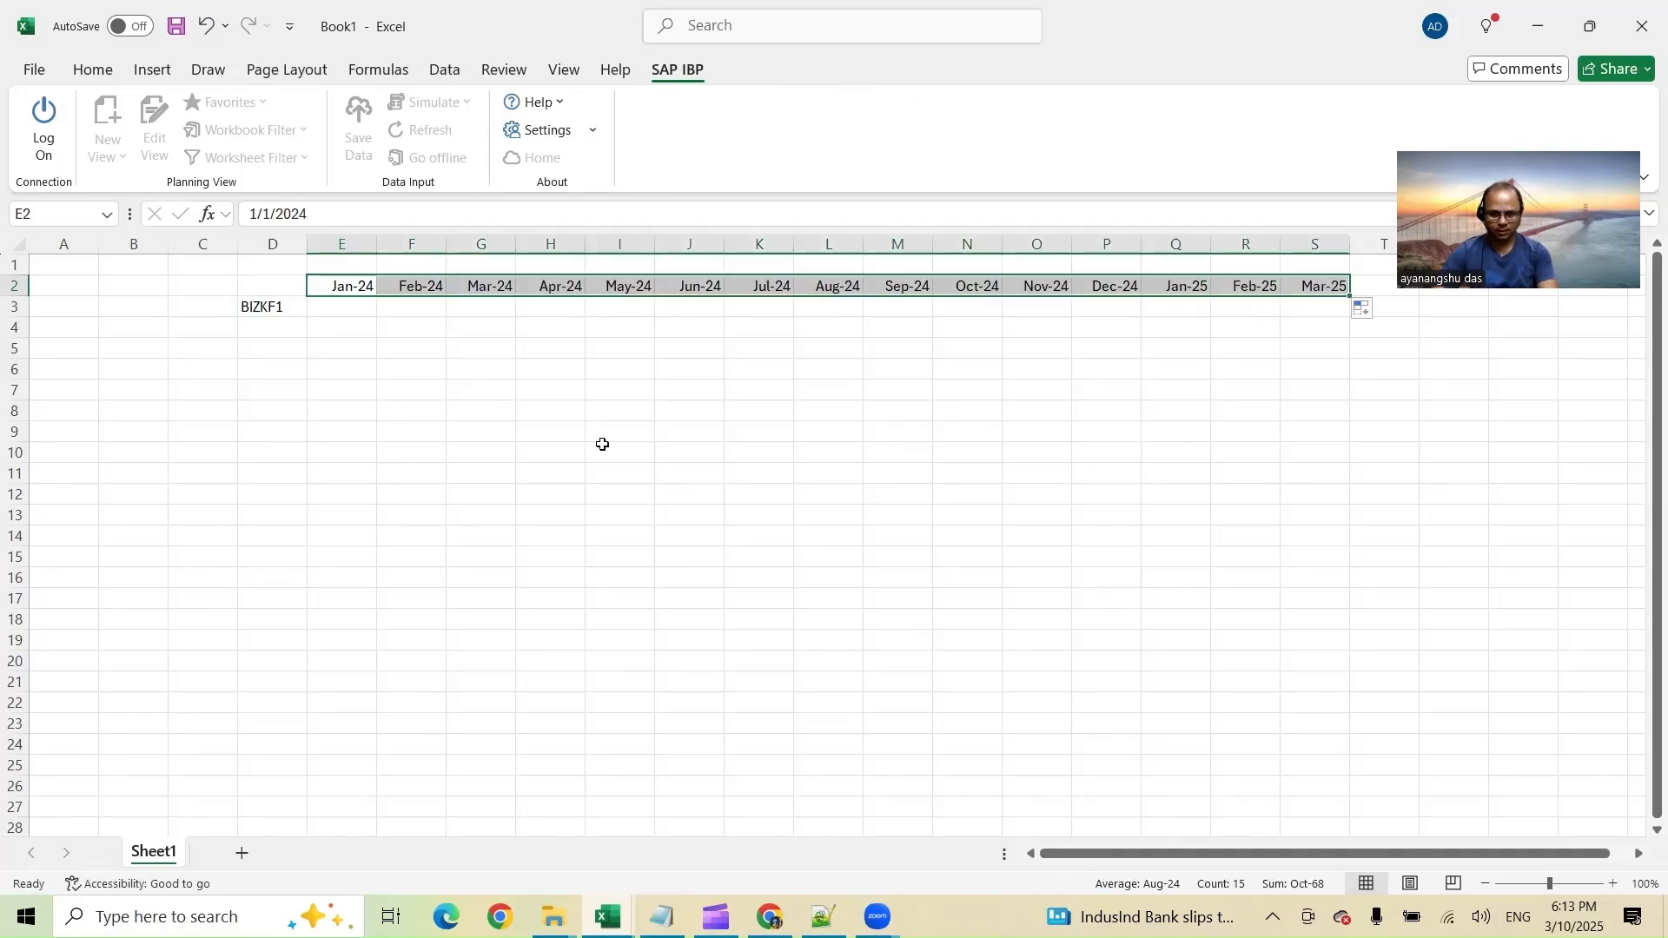
# Try to enter the formula =RANDBETWEEN(100.300) in cell E3, under Jan-24
pyautogui.click(328, 310)
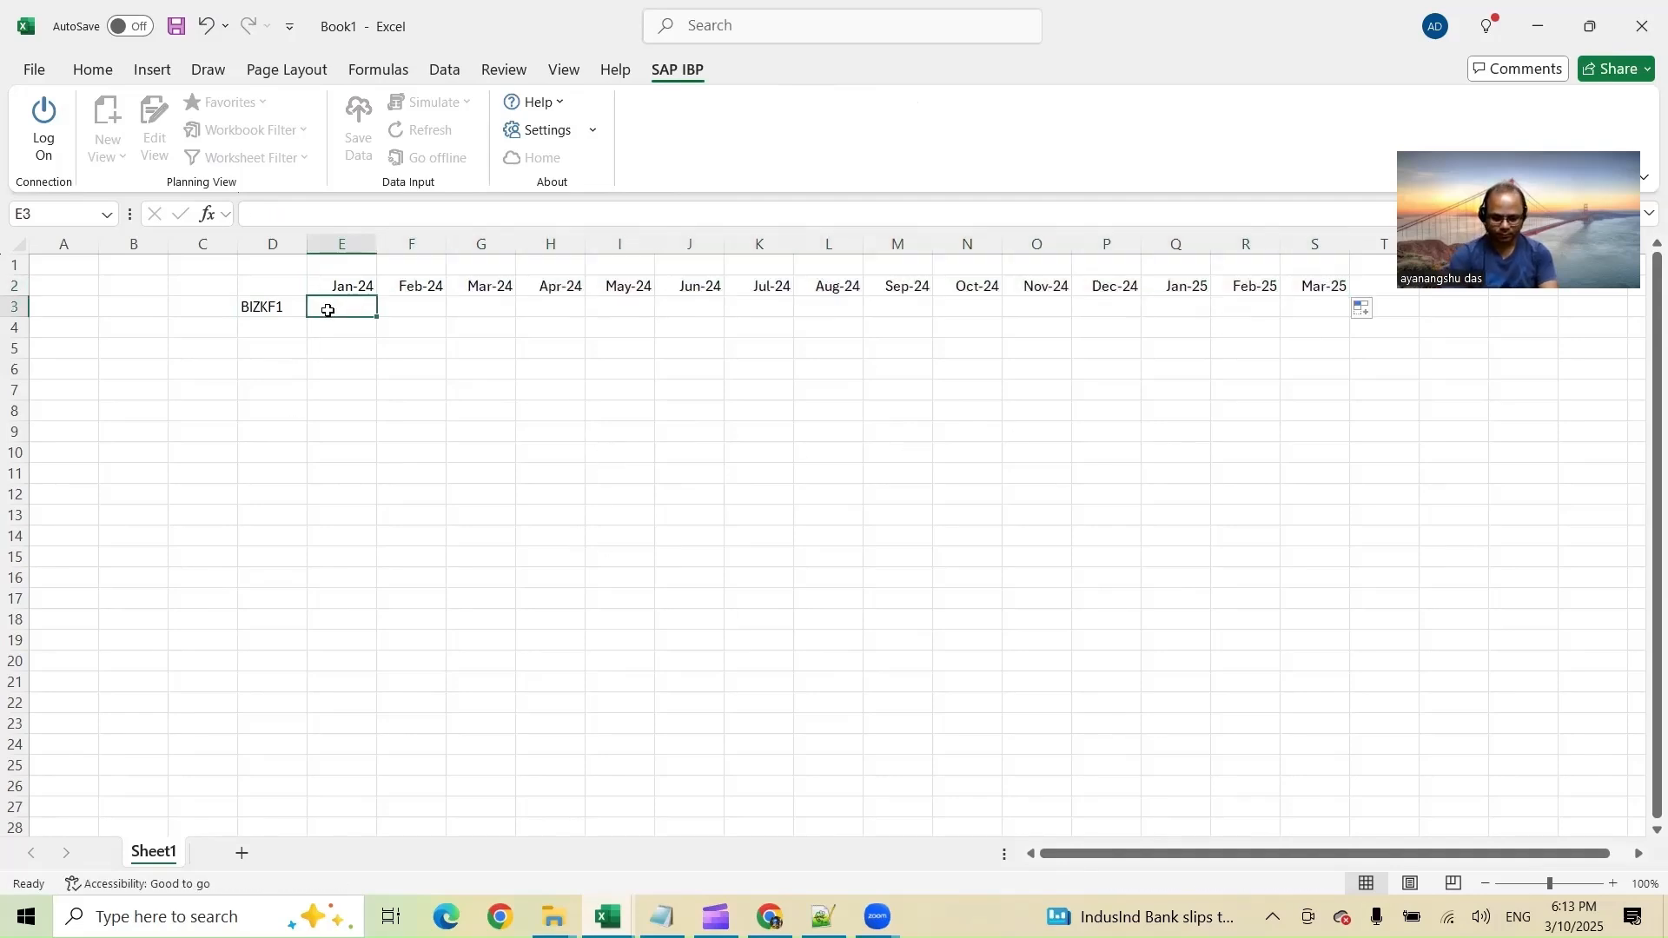
pyautogui.write('=rand')
pyautogui.press('Down')
pyautogui.press('Down')
pyautogui.press('Tab')
pyautogui.write('1')
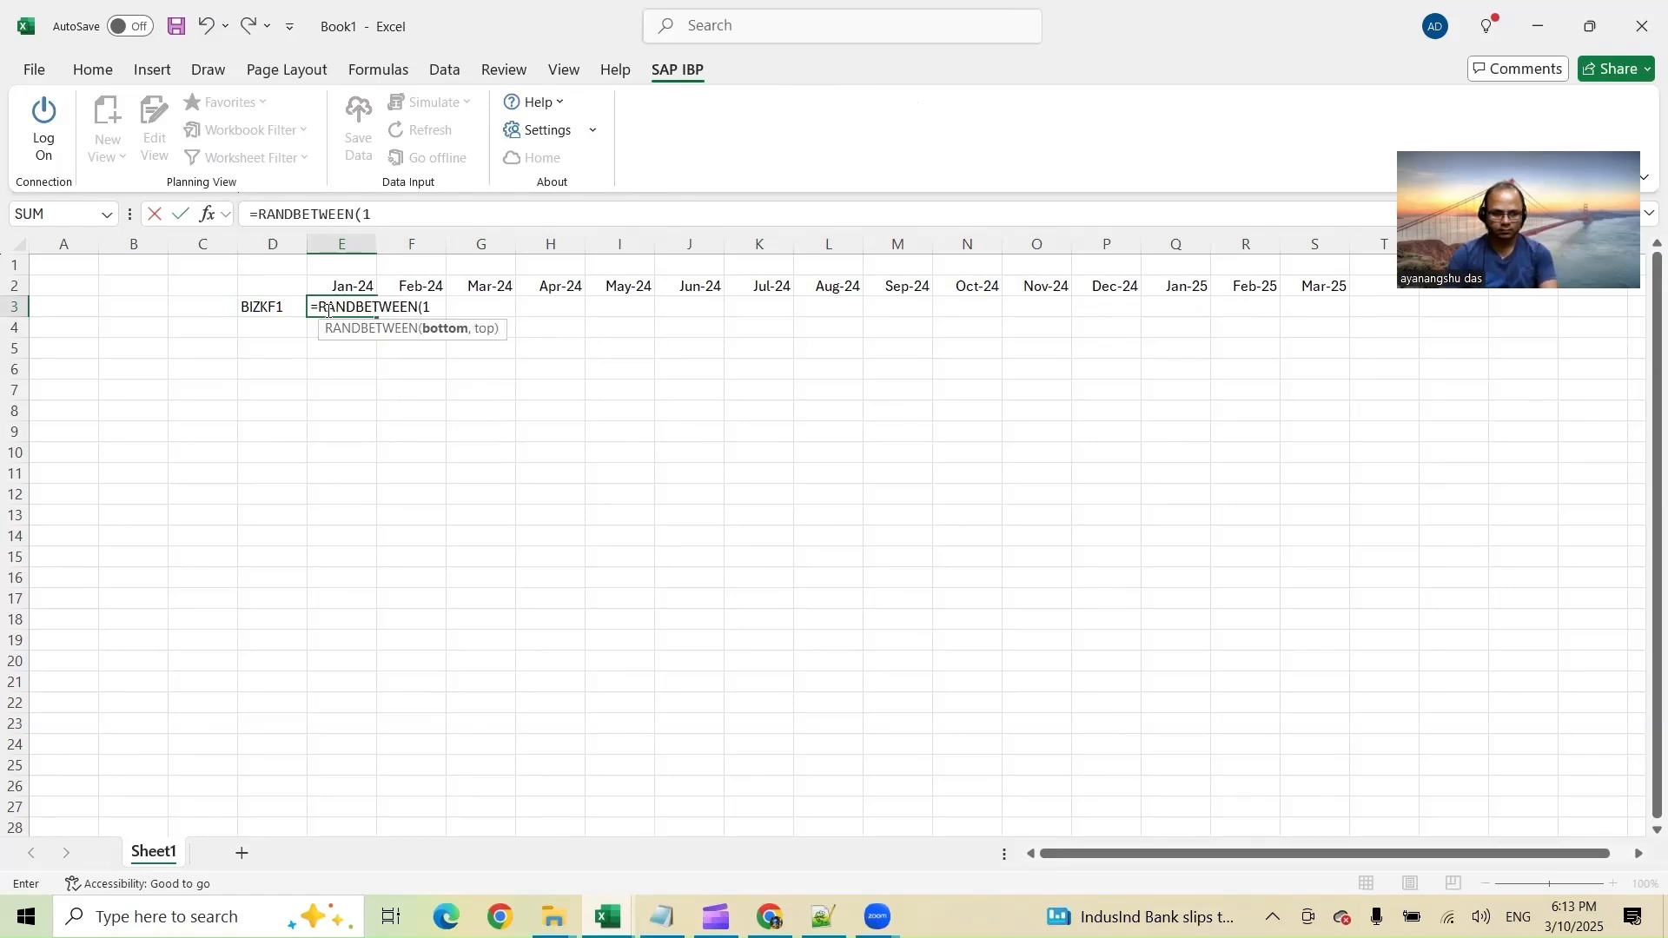
pyautogui.write('00.300')
pyautogui.press('Return')
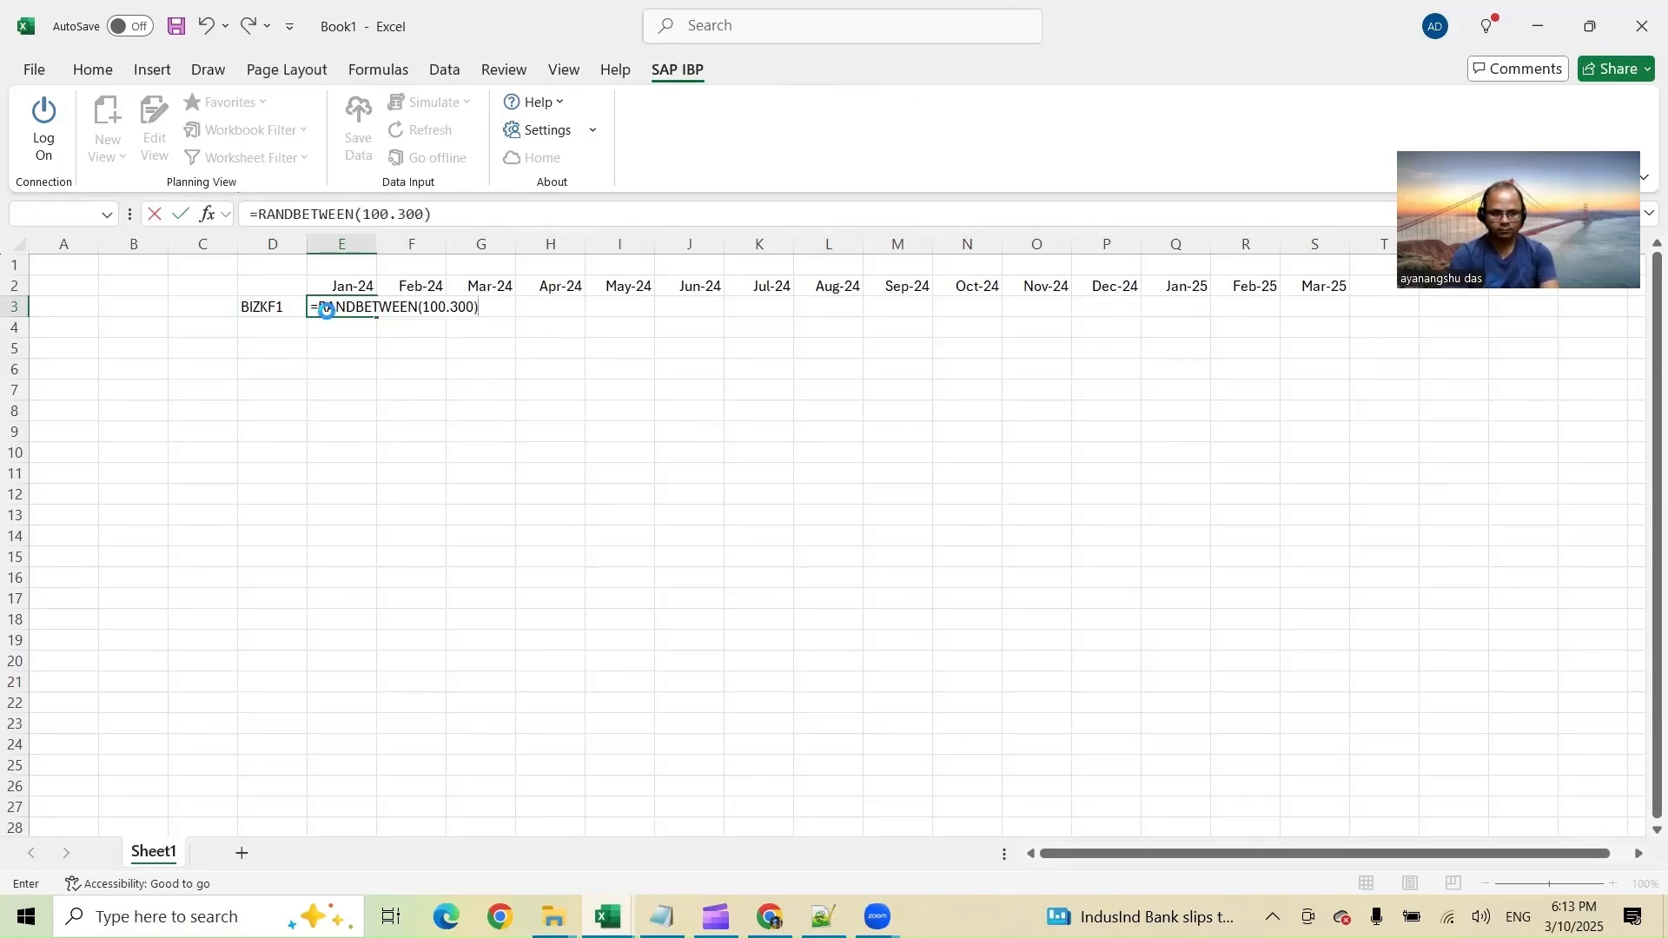
# Correct the random number formula in cell E3 to =RANDBETWEEN(100,300), with a comma between the arguments
pyautogui.click(824, 521)
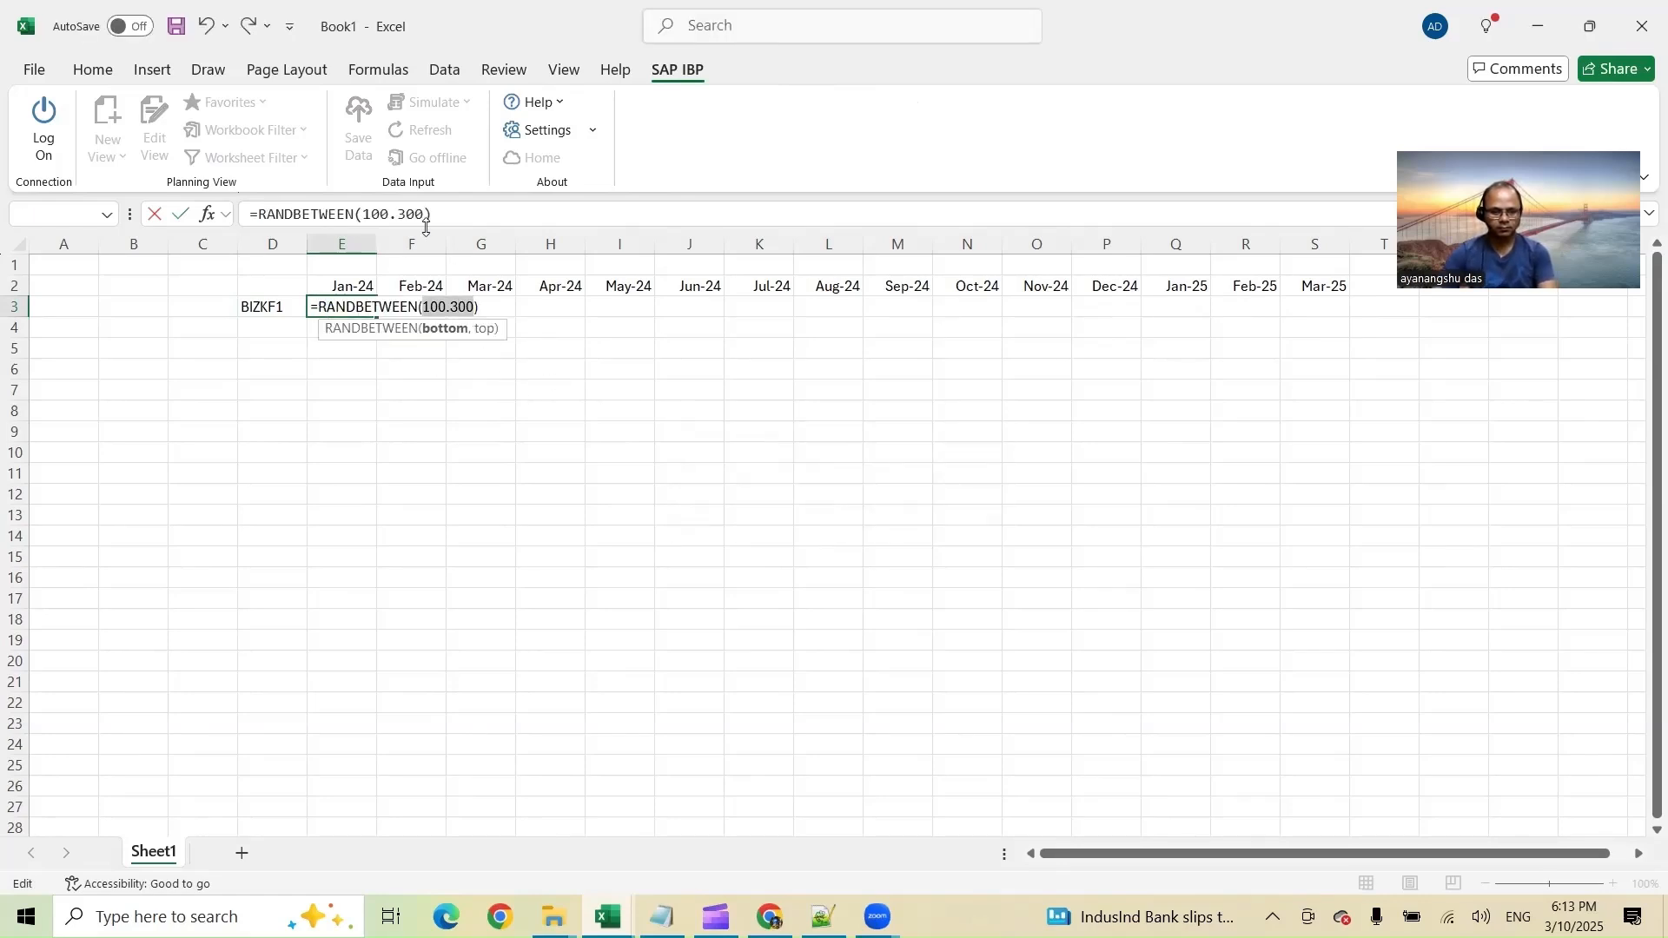
pyautogui.click(483, 244)
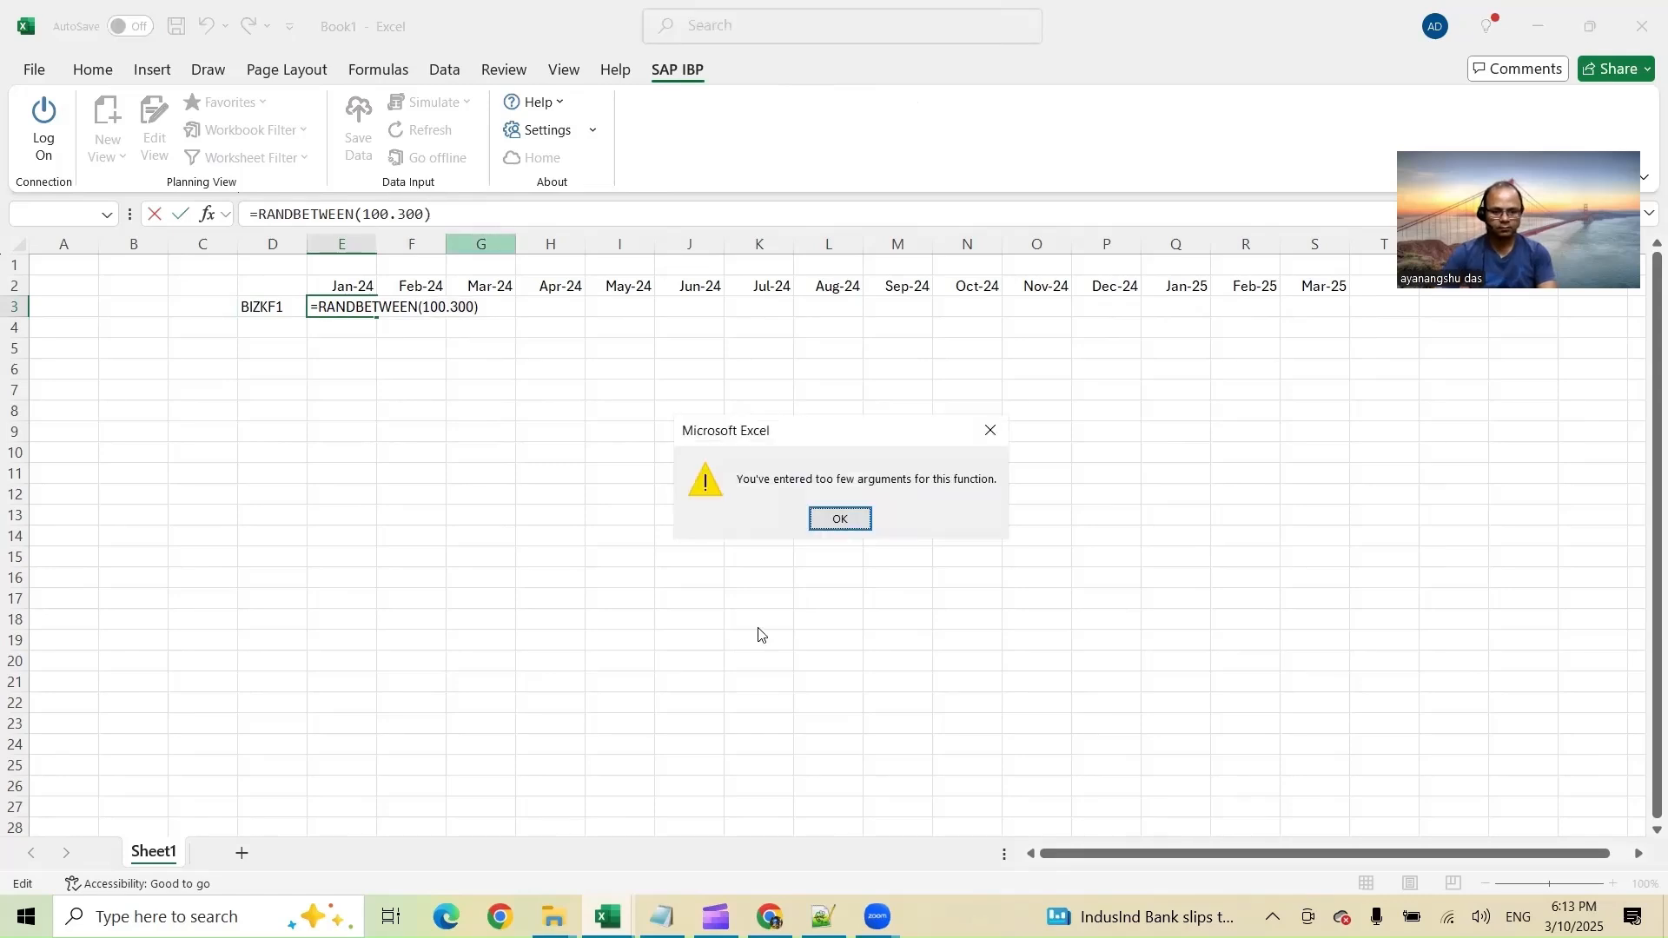
pyautogui.press('Return')
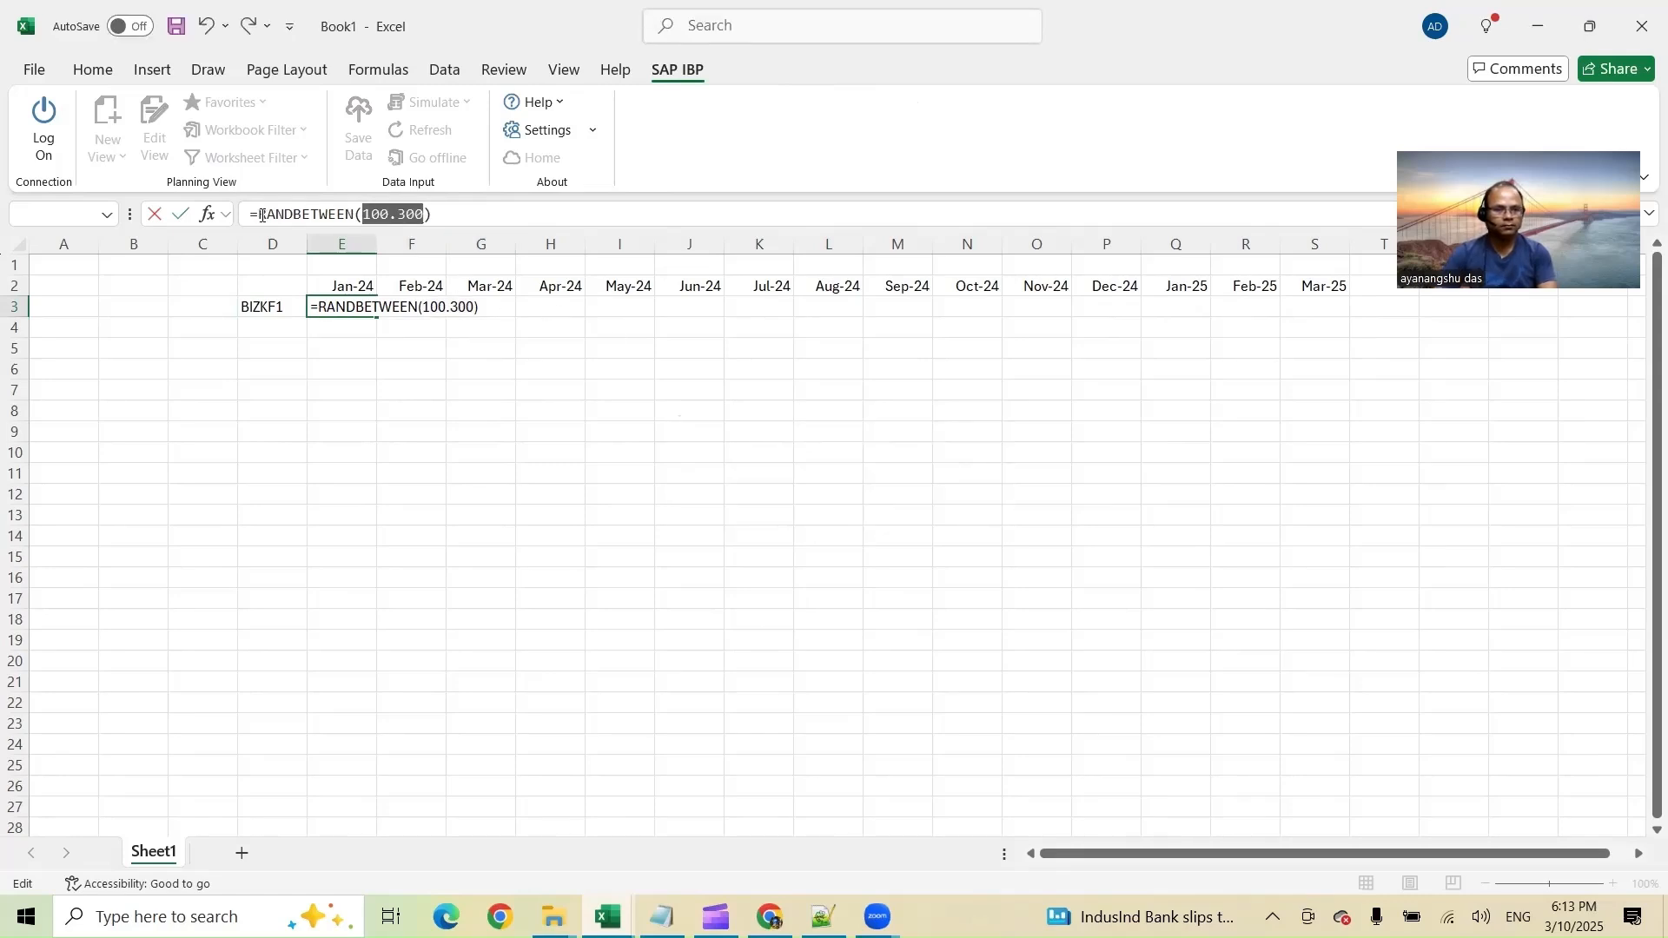
pyautogui.moveTo(259, 215); pyautogui.dragTo(355, 215)
pyautogui.click(398, 214)
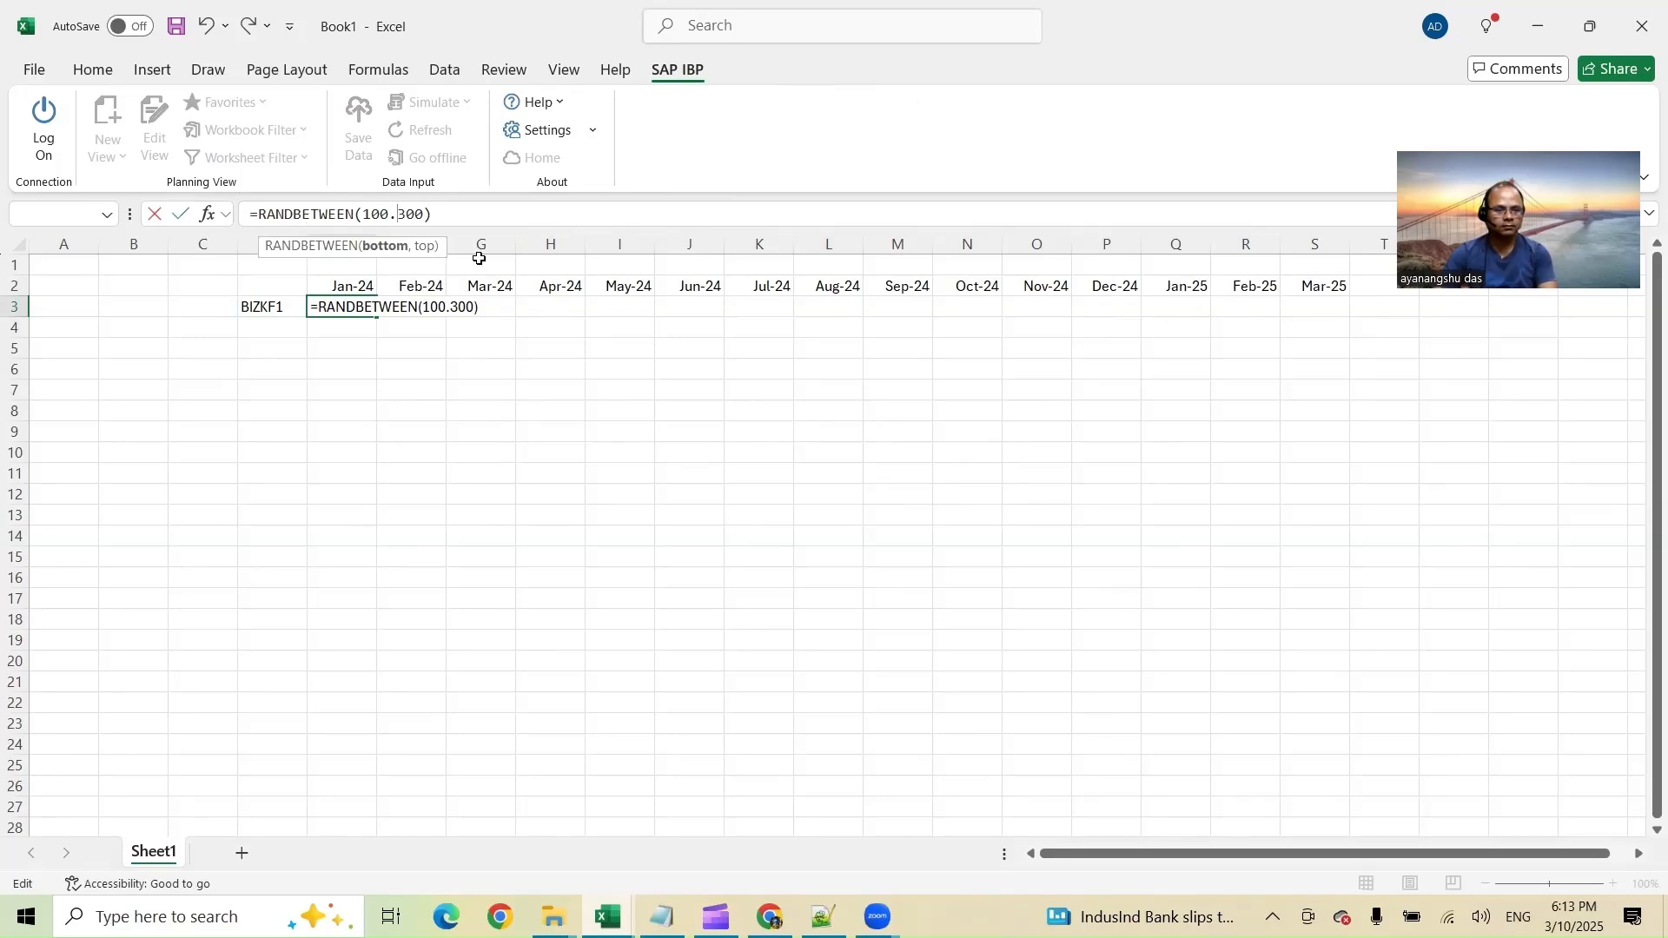
pyautogui.press('BackSpace')
pyautogui.write(',')
pyautogui.press('Return')
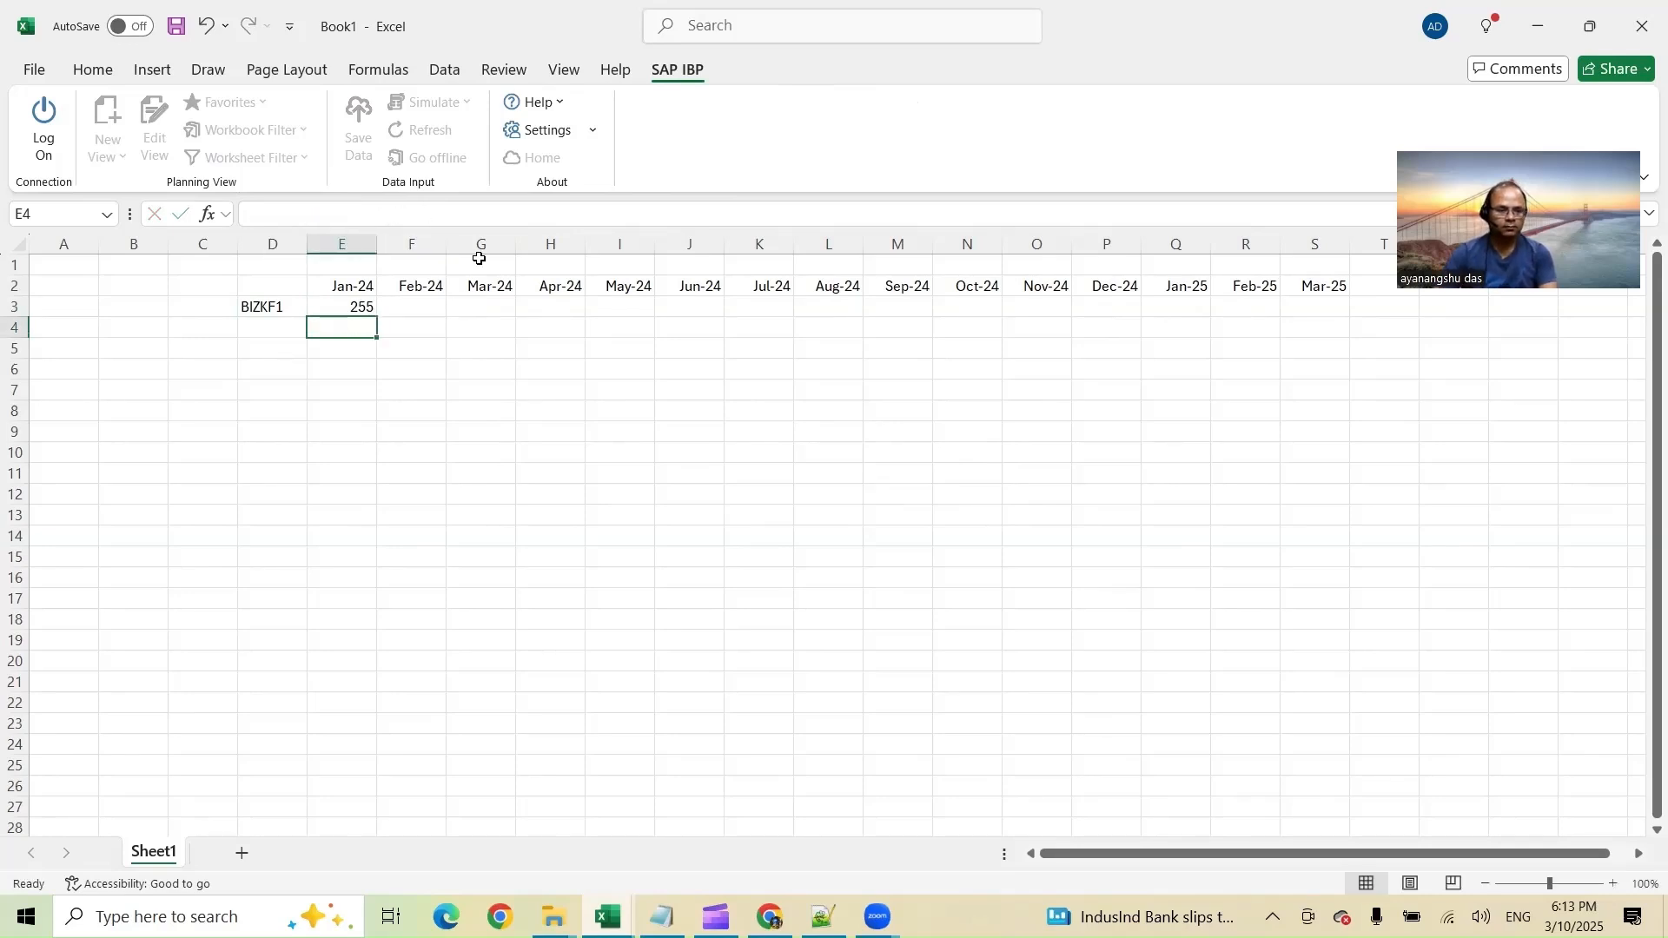
# Fill the random number formula from E3 across to Mar-25 and replace the formulas with their static values
pyautogui.click(354, 306)
pyautogui.moveTo(376, 316); pyautogui.dragTo(1323, 317)
pyautogui.hotkey('ctrl', 'c')
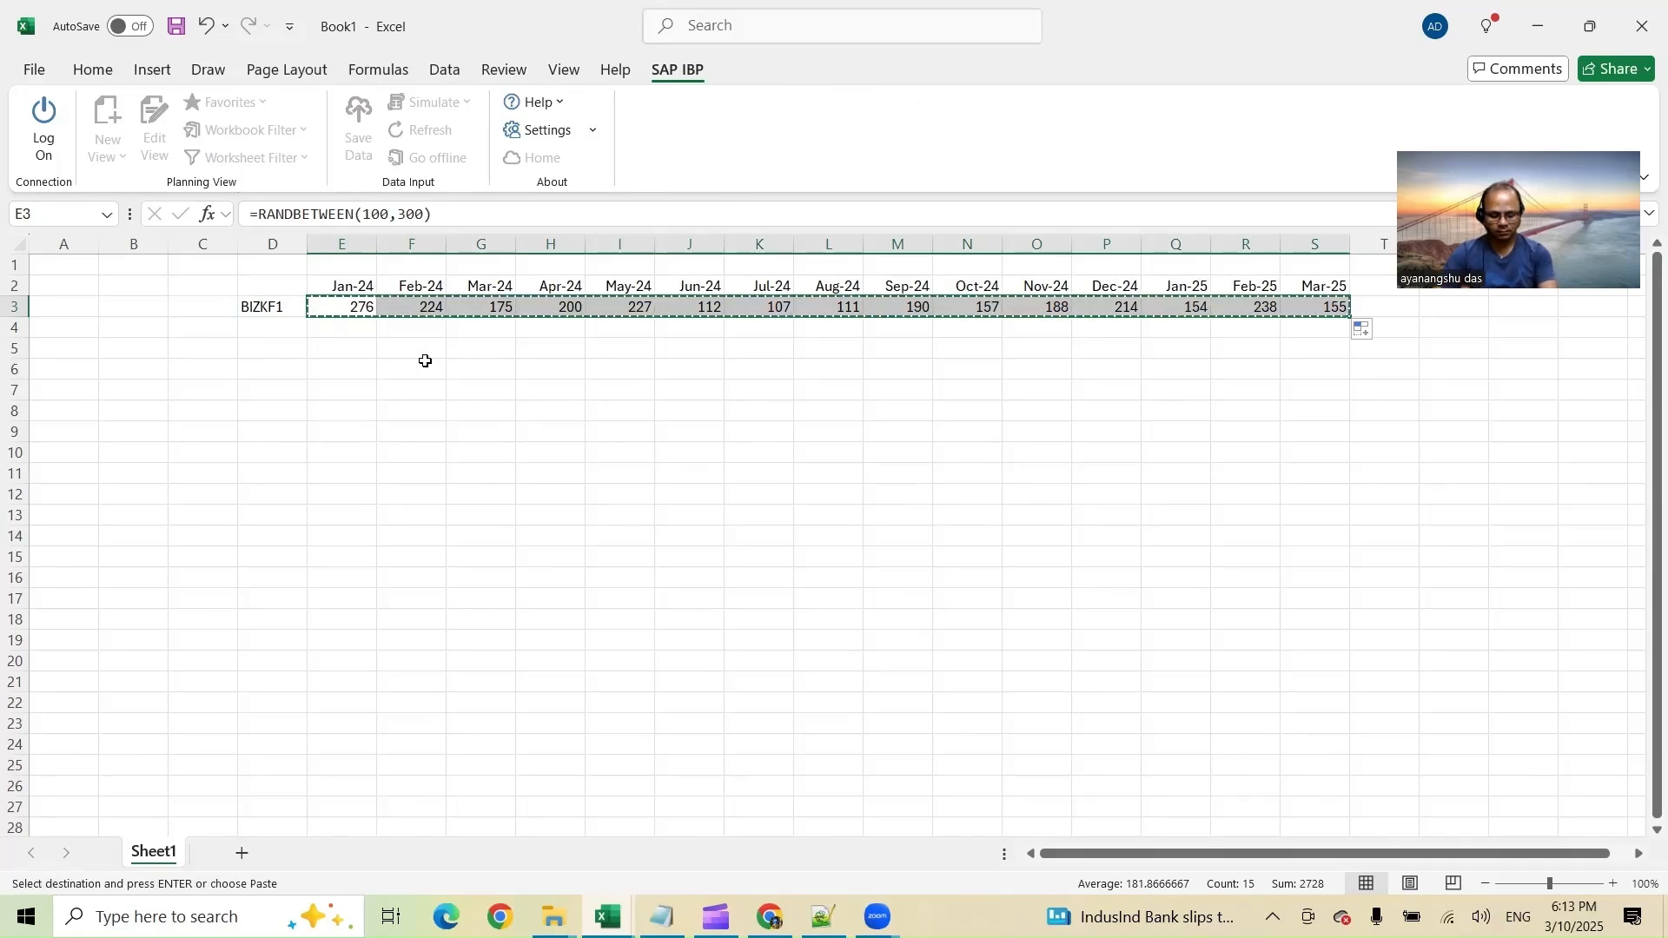
pyautogui.hotkey('ctrl', 'alt', 'v')
pyautogui.press('v')
pyautogui.press('Return')
# Label cell D4 as NewKF and enter the rounded Jan-24 to Jun-24 average, 202, under Jul-24 in K4
pyautogui.click(278, 330)
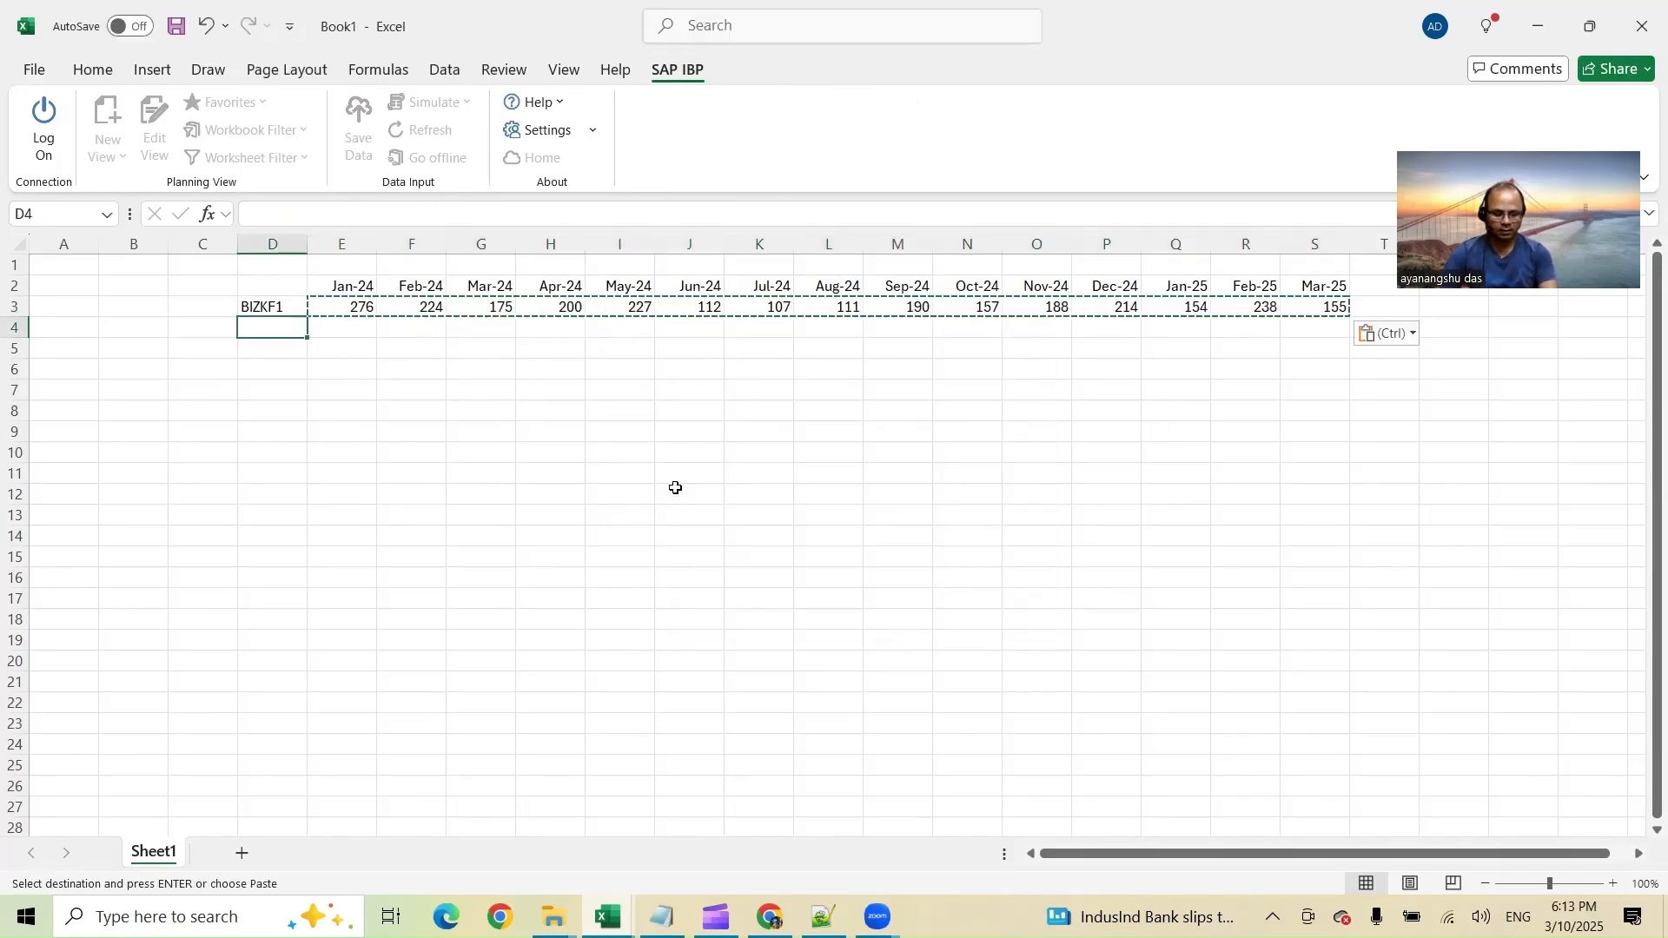
pyautogui.write('NewKF')
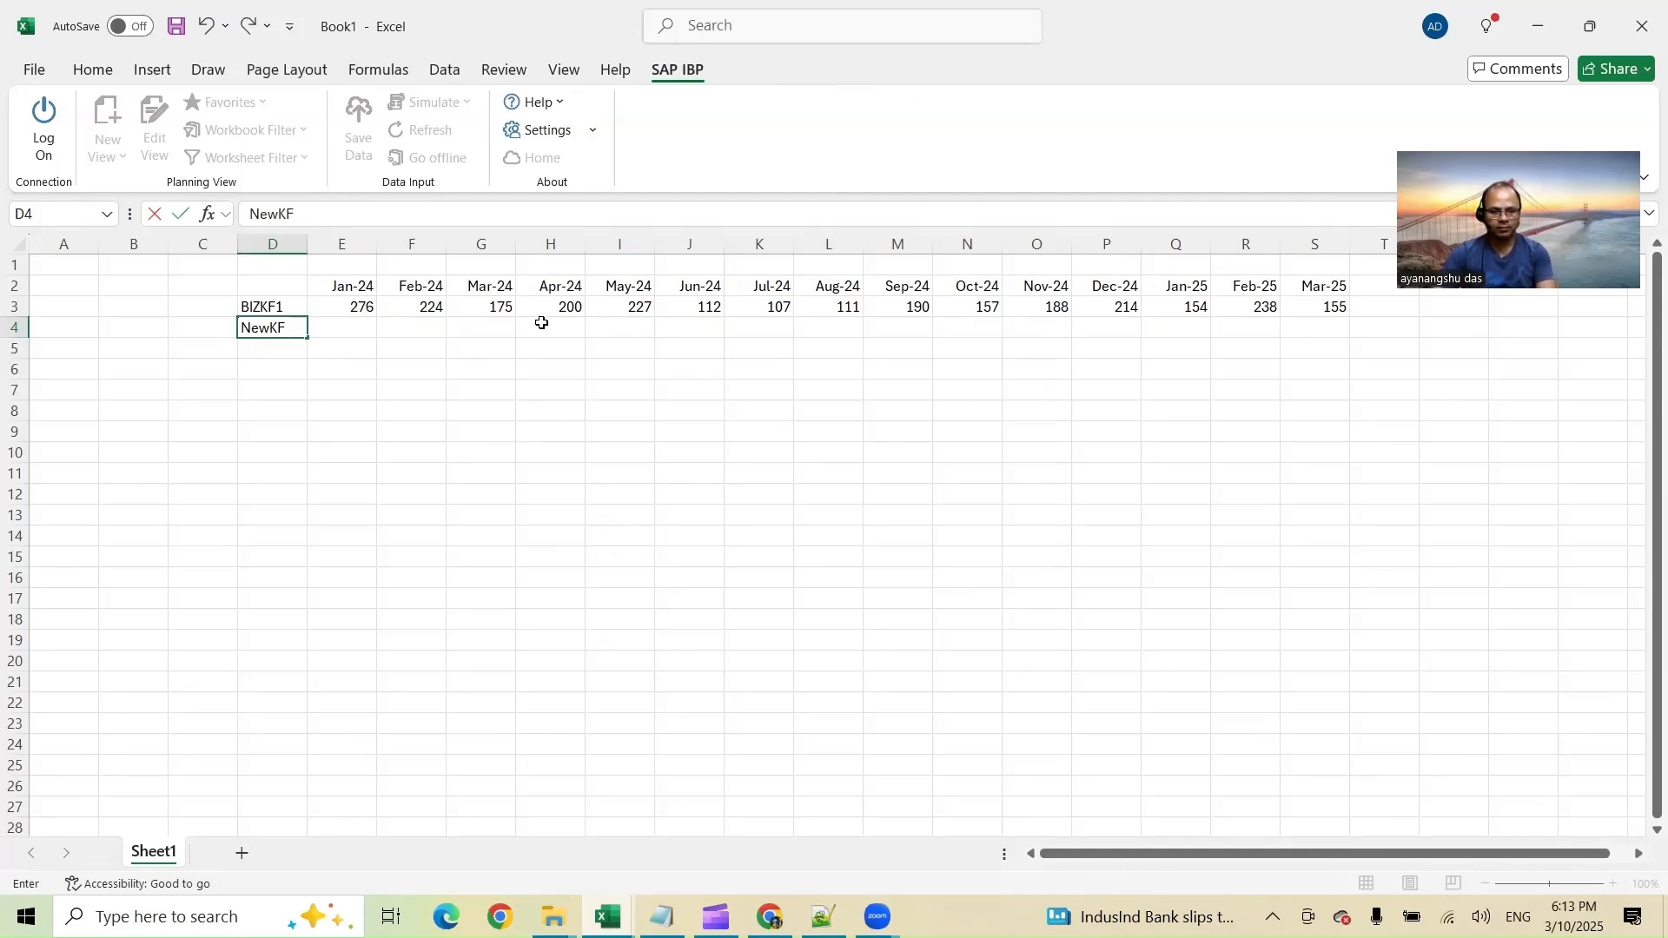
pyautogui.moveTo(356, 307); pyautogui.dragTo(686, 307)
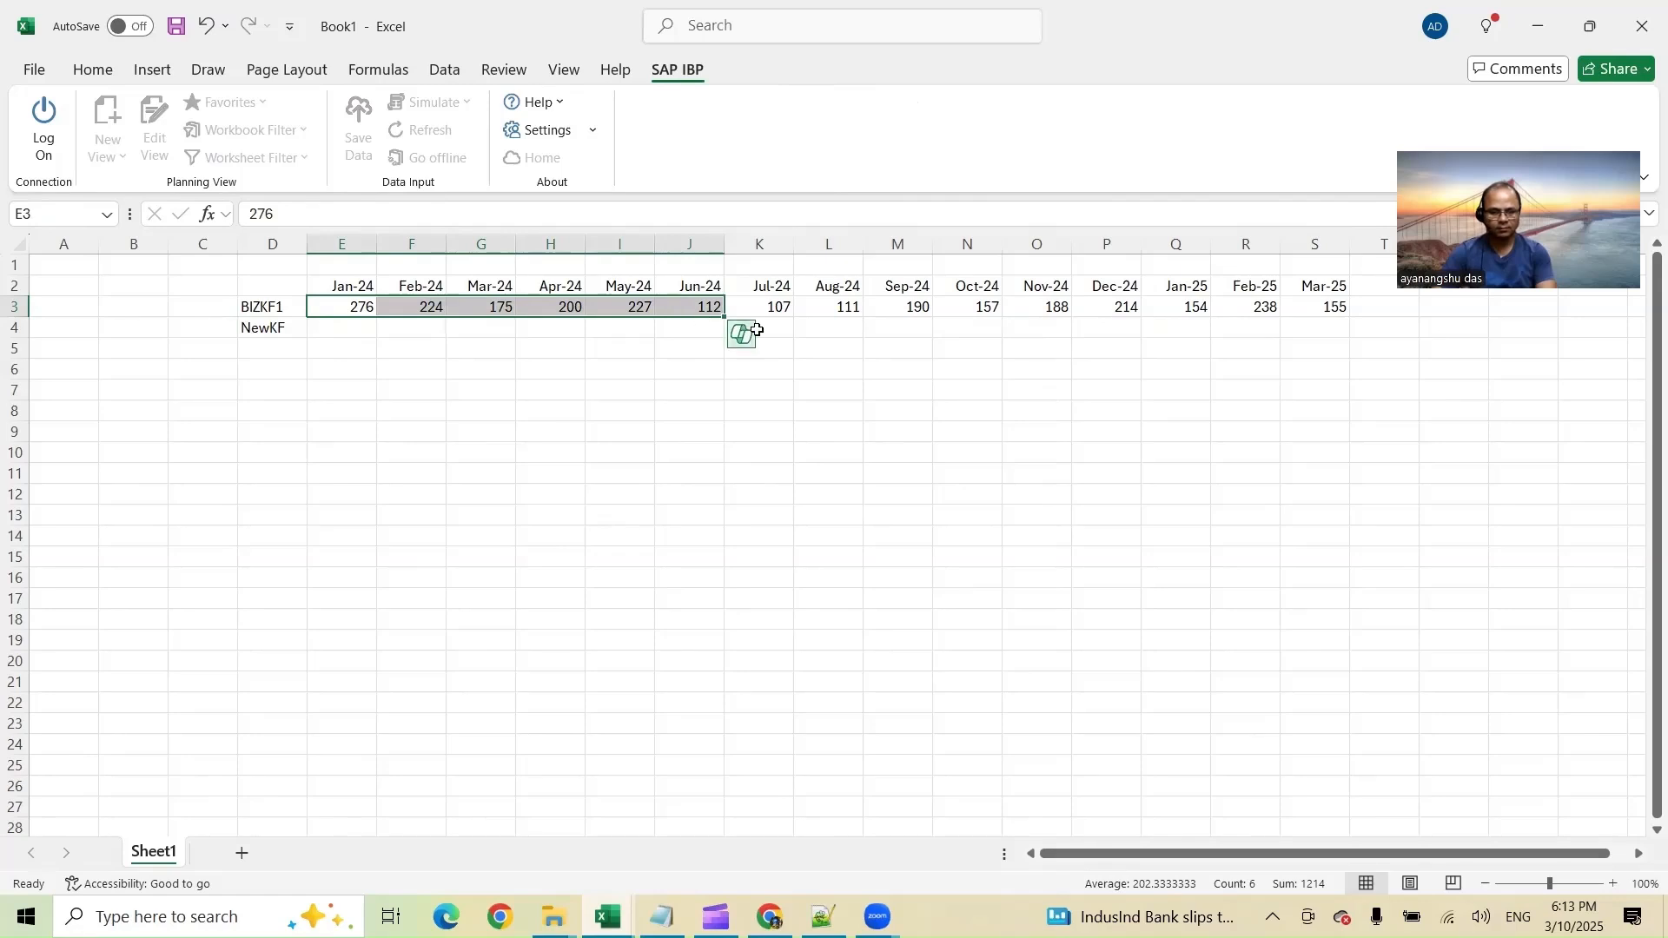
pyautogui.click(747, 328)
pyautogui.write('202')
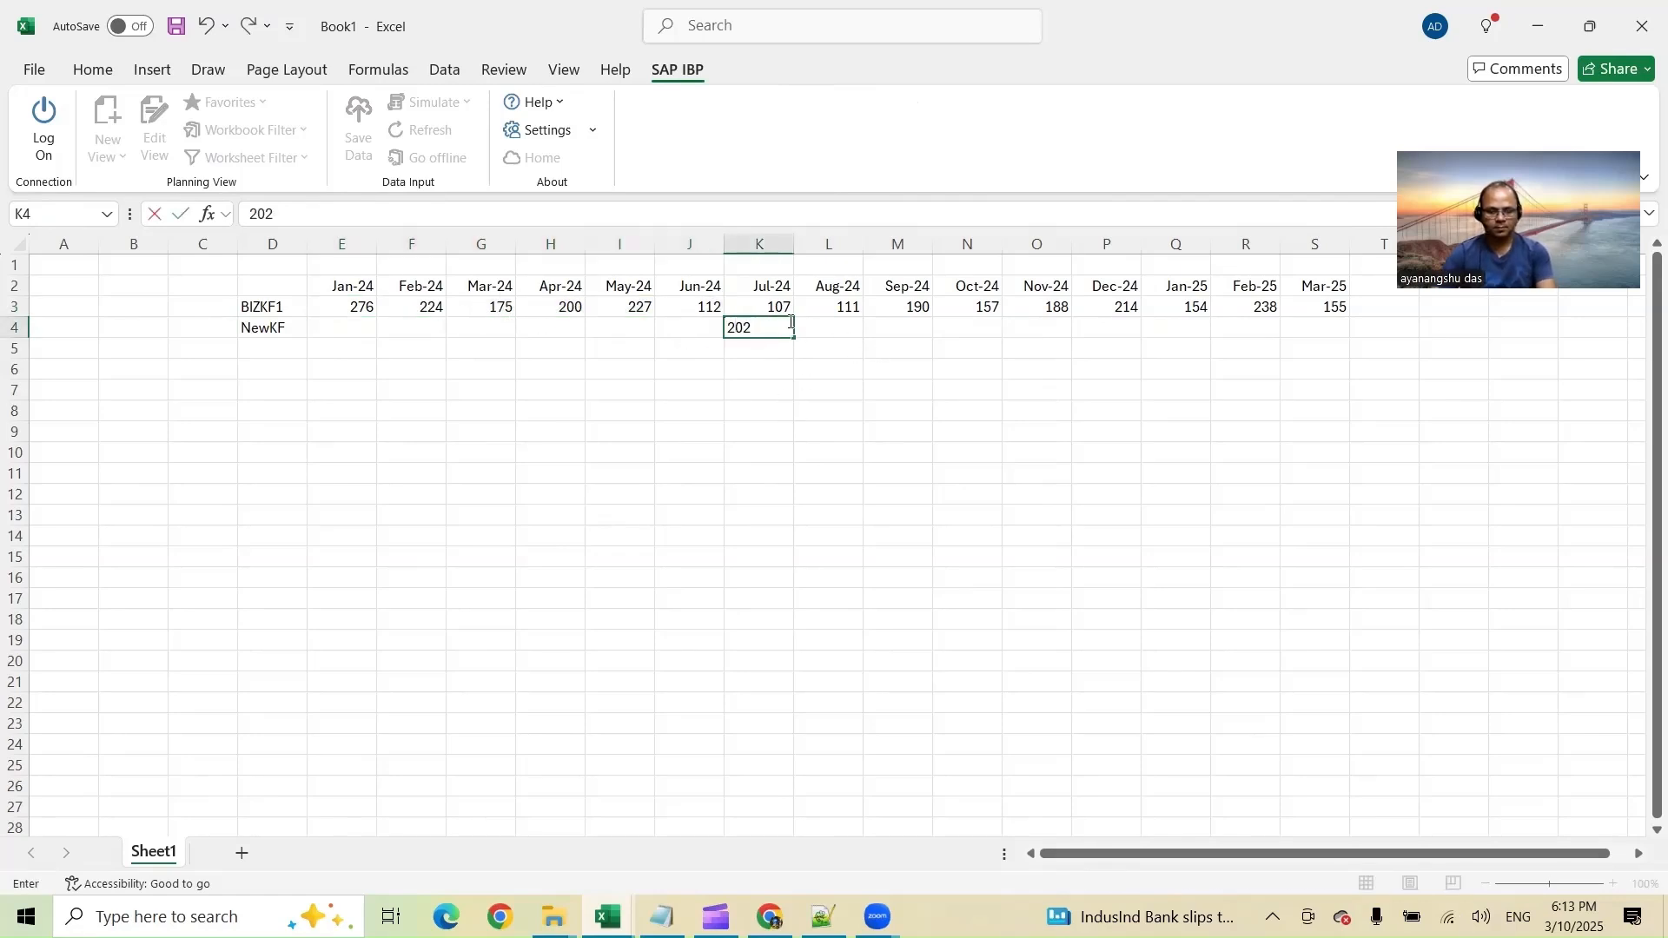
pyautogui.press('Tab')
# Calculate the Aug-24 NewKF value in L4 with the formula =AVERAGE(F3:K3), covering the previous six months
pyautogui.write('=aver')
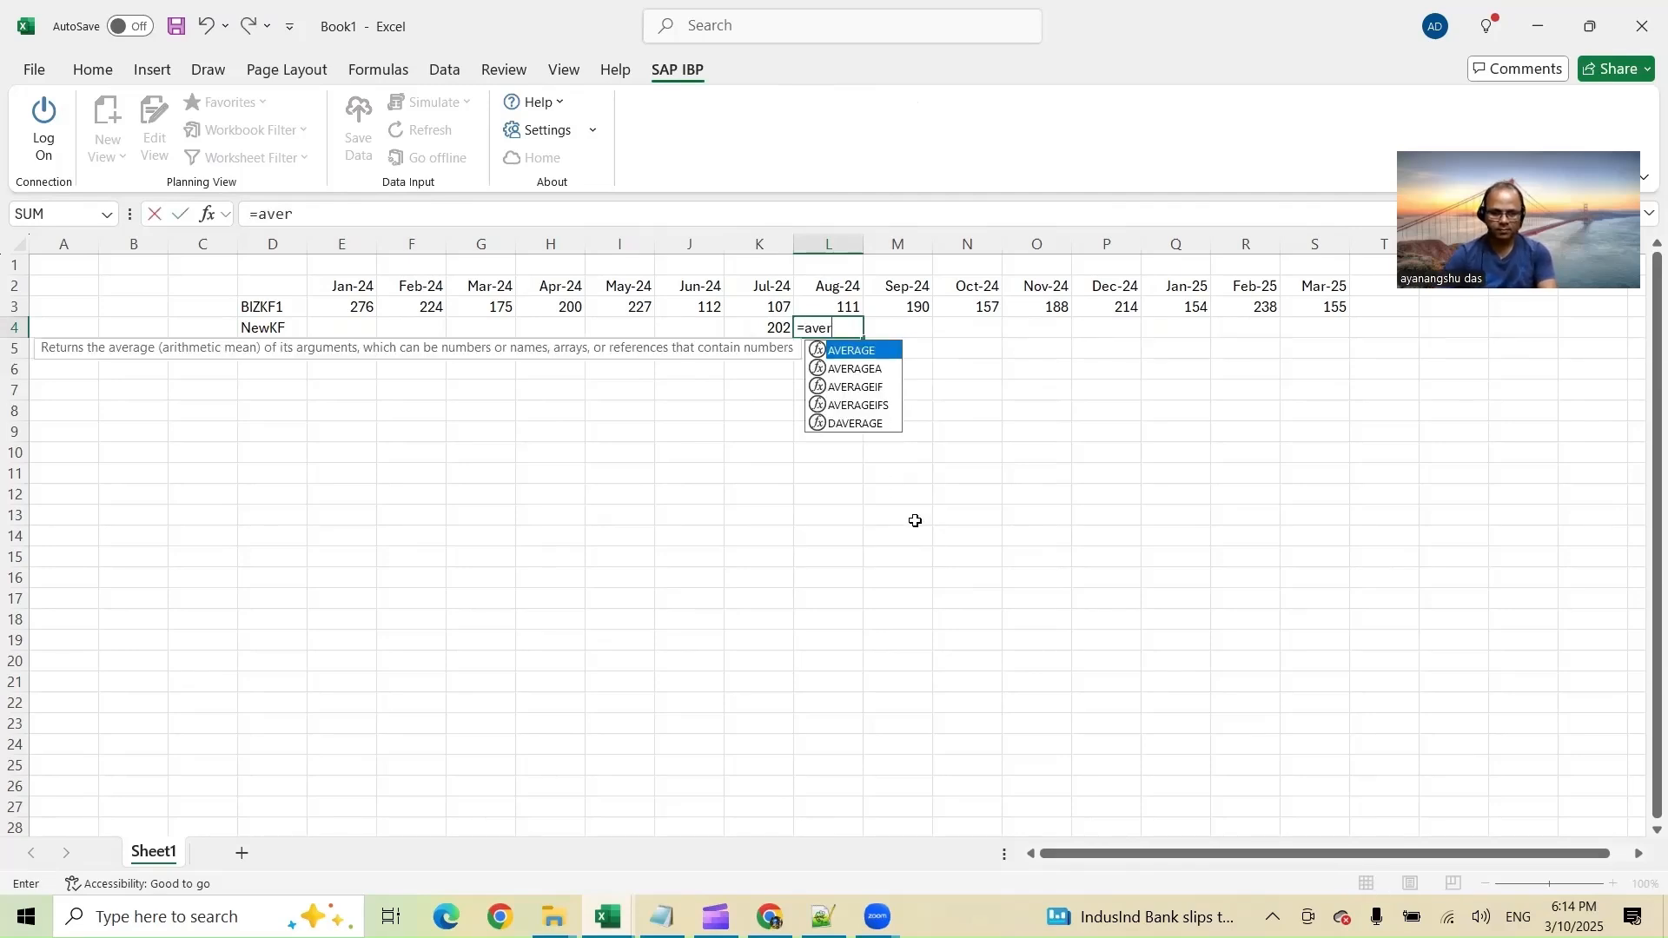
pyautogui.press('Tab')
pyautogui.moveTo(773, 306); pyautogui.dragTo(433, 310)
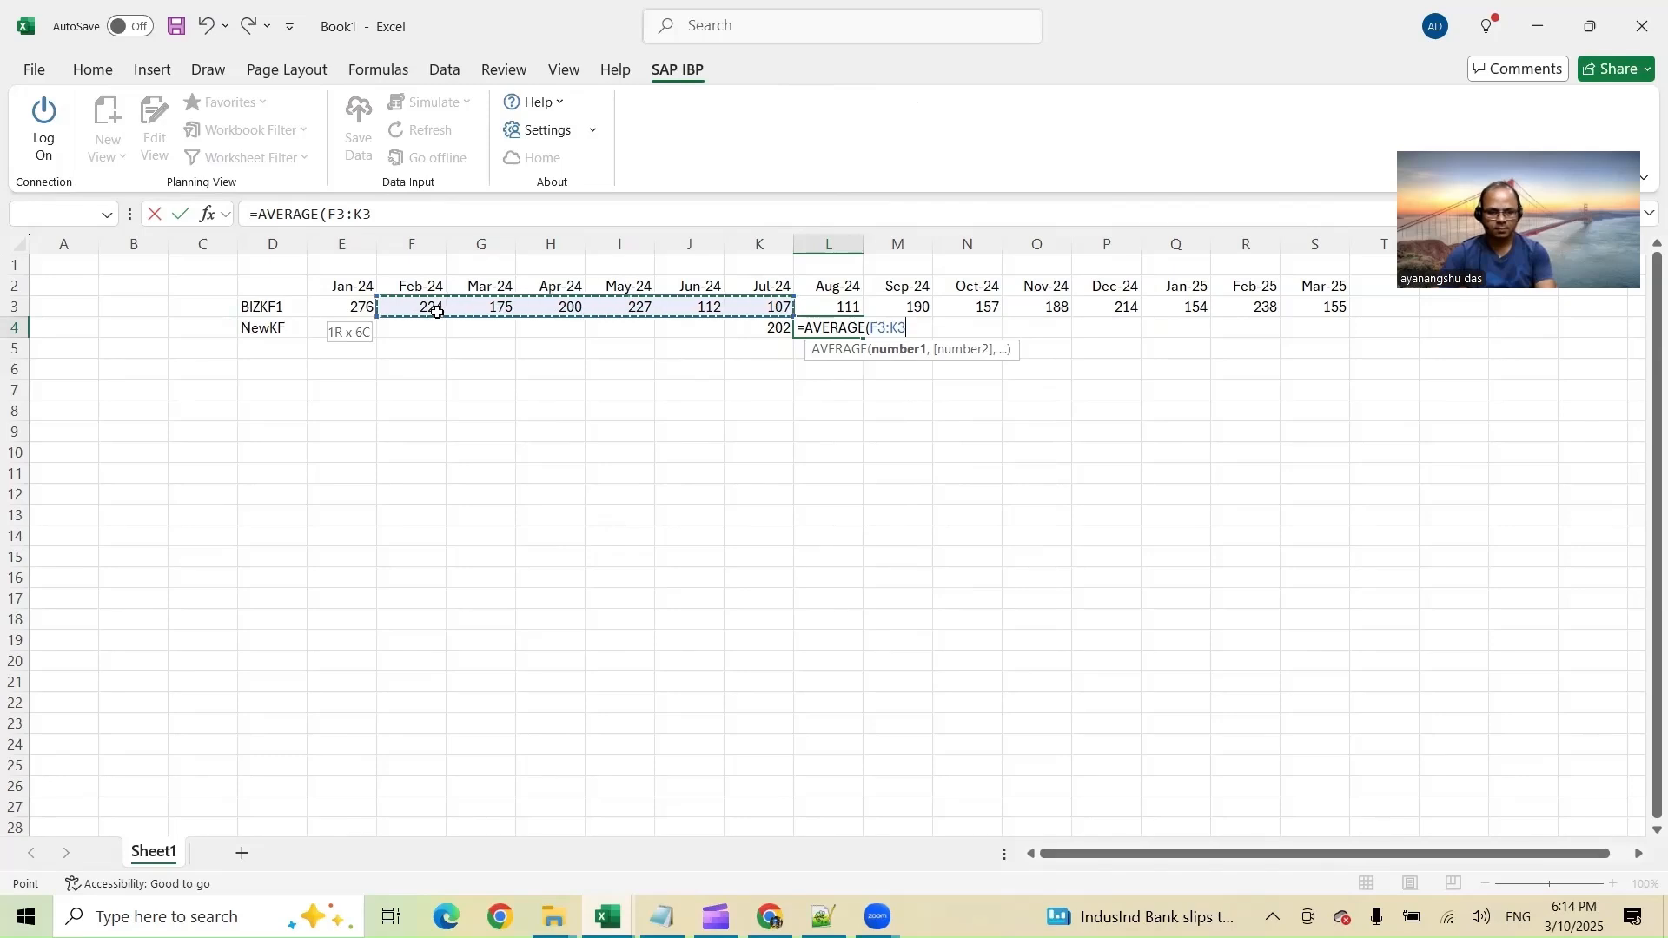
pyautogui.press('Return')
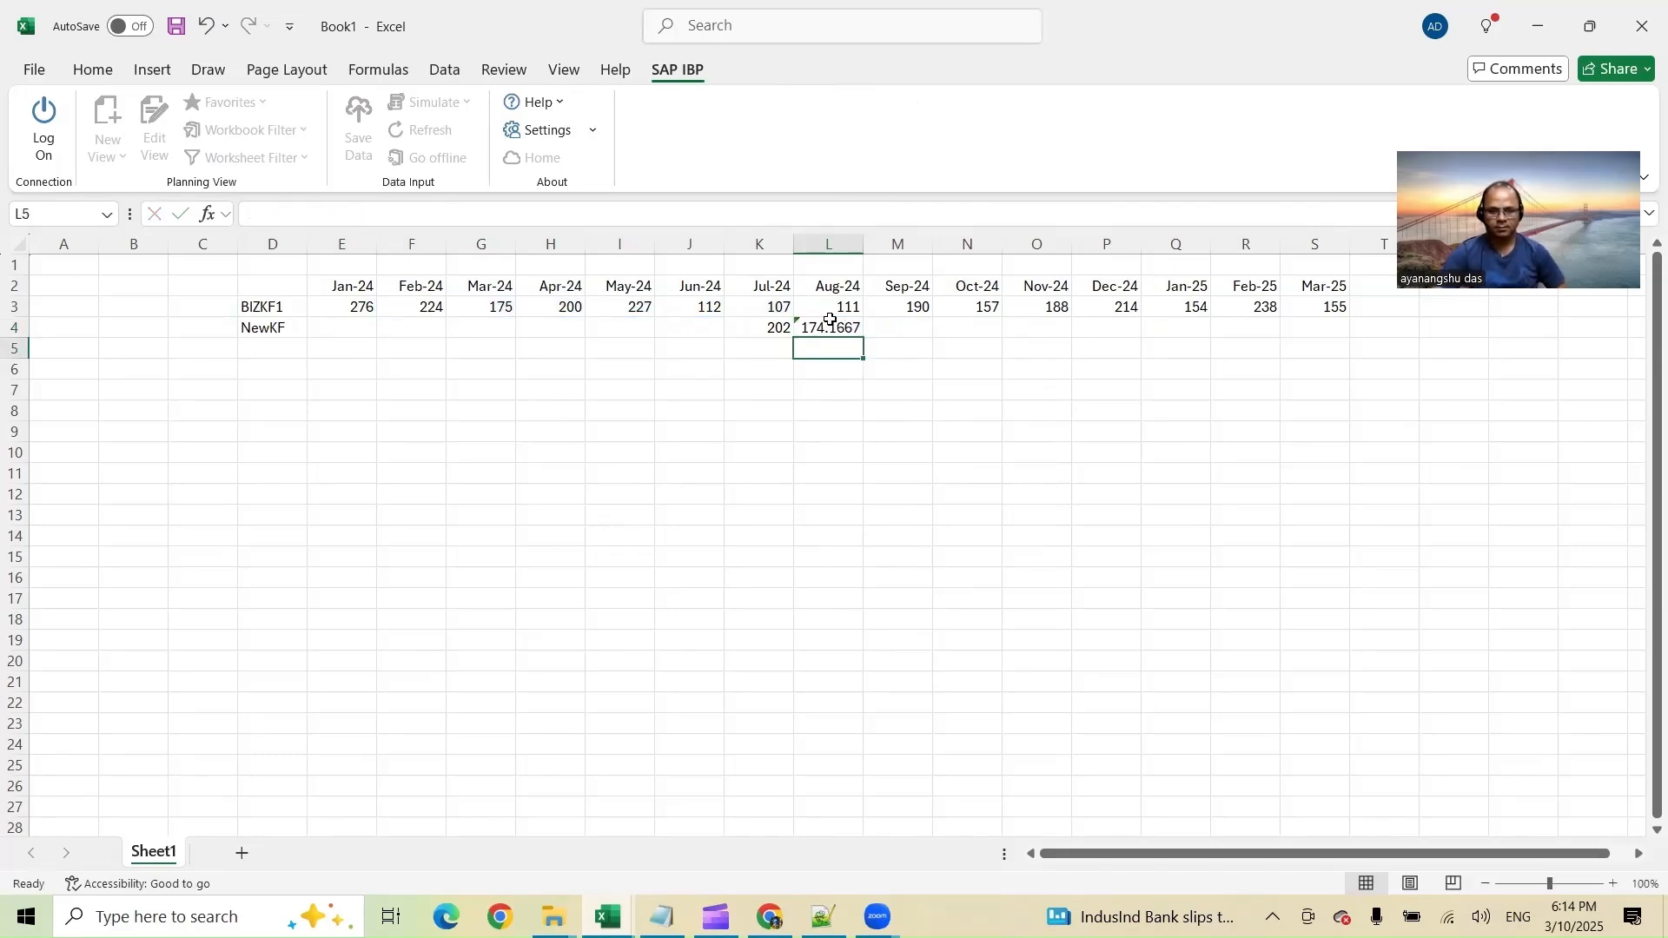
# Format the Aug-24 average in L4 with no decimals and fill it across the NewKF row for the following months
pyautogui.press('Up')
pyautogui.click(93, 69)
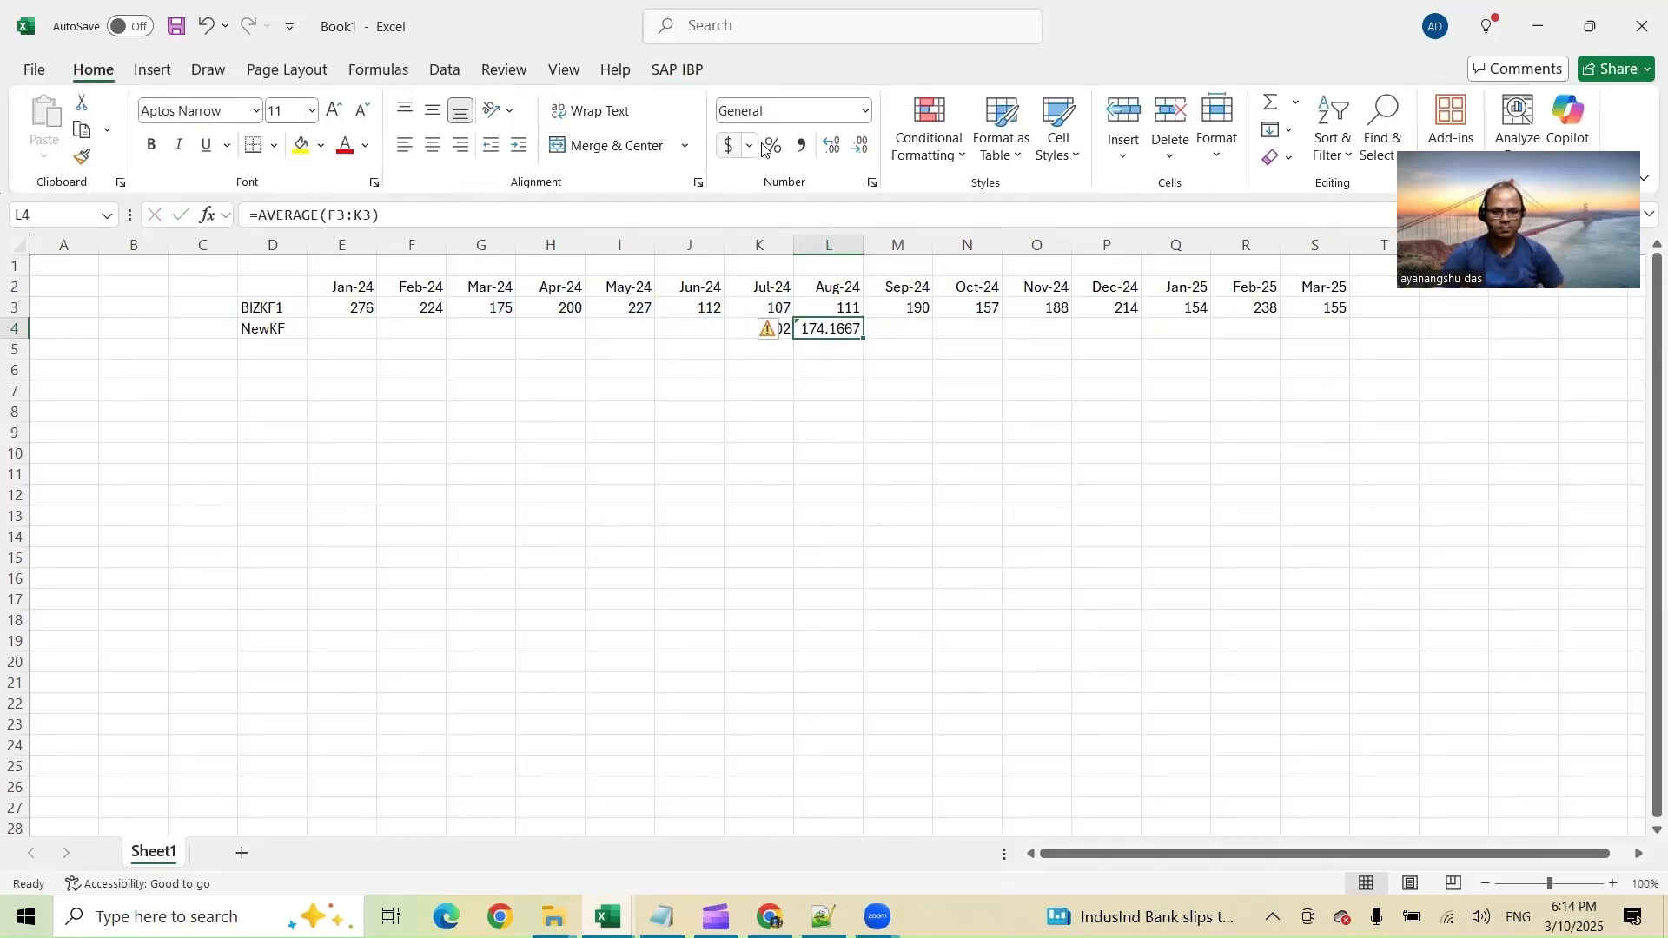
pyautogui.click(859, 146)
pyautogui.click(858, 146)
pyautogui.click(858, 146)
pyautogui.click(859, 146)
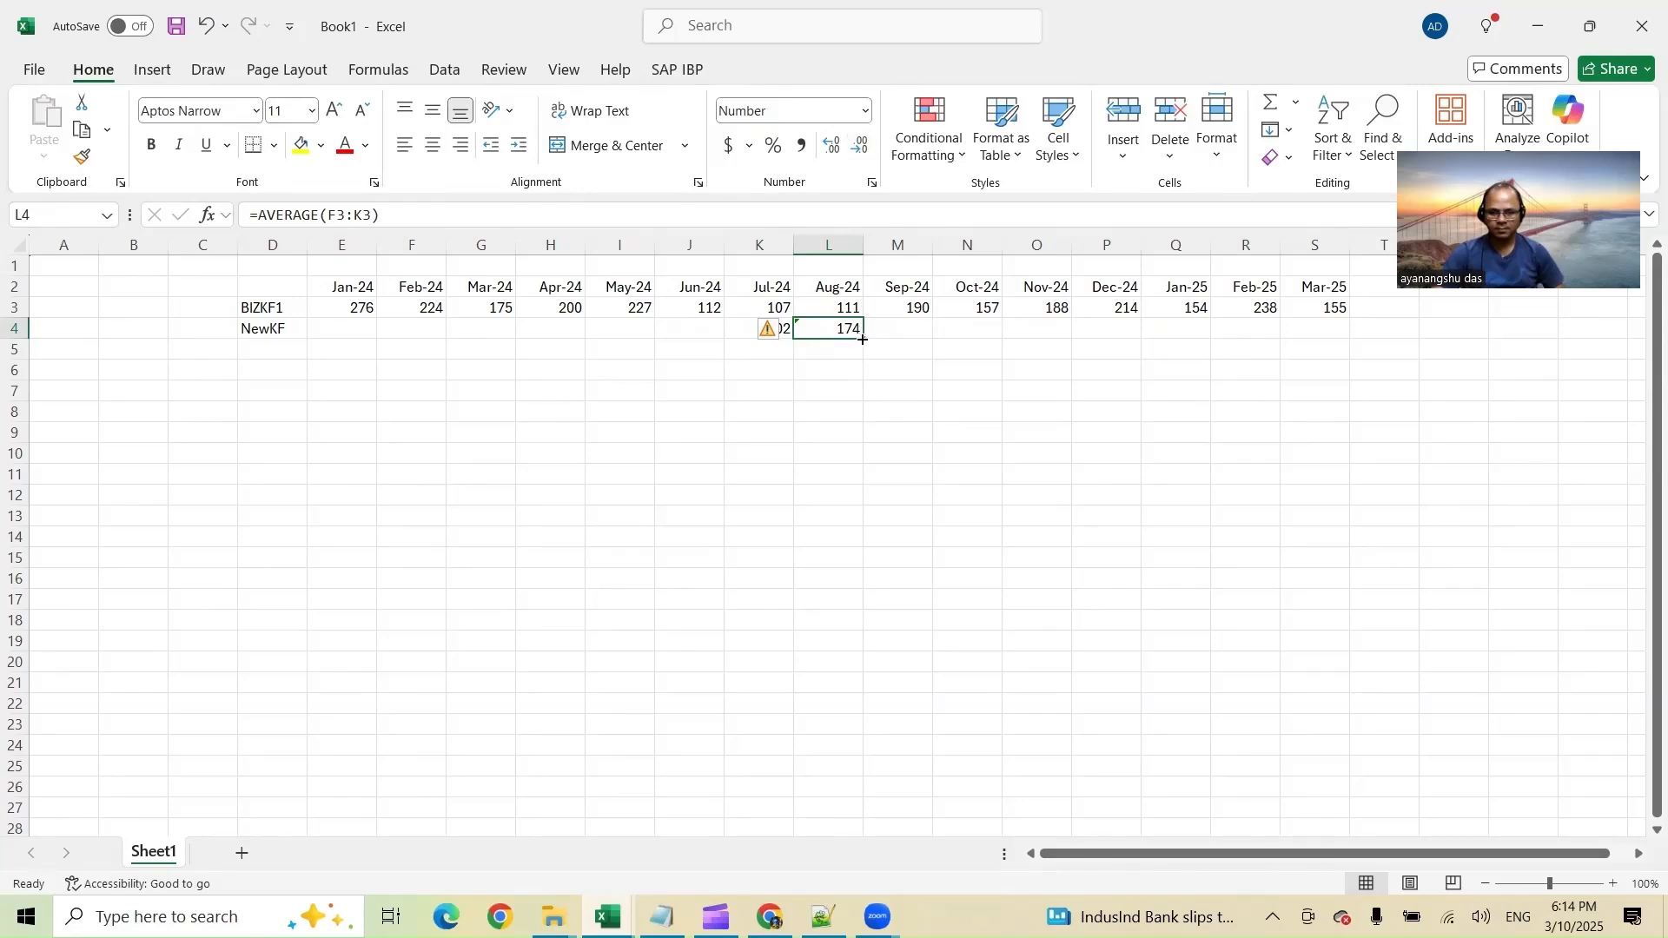
pyautogui.moveTo(862, 339); pyautogui.dragTo(1376, 345)
pyautogui.click(885, 324)
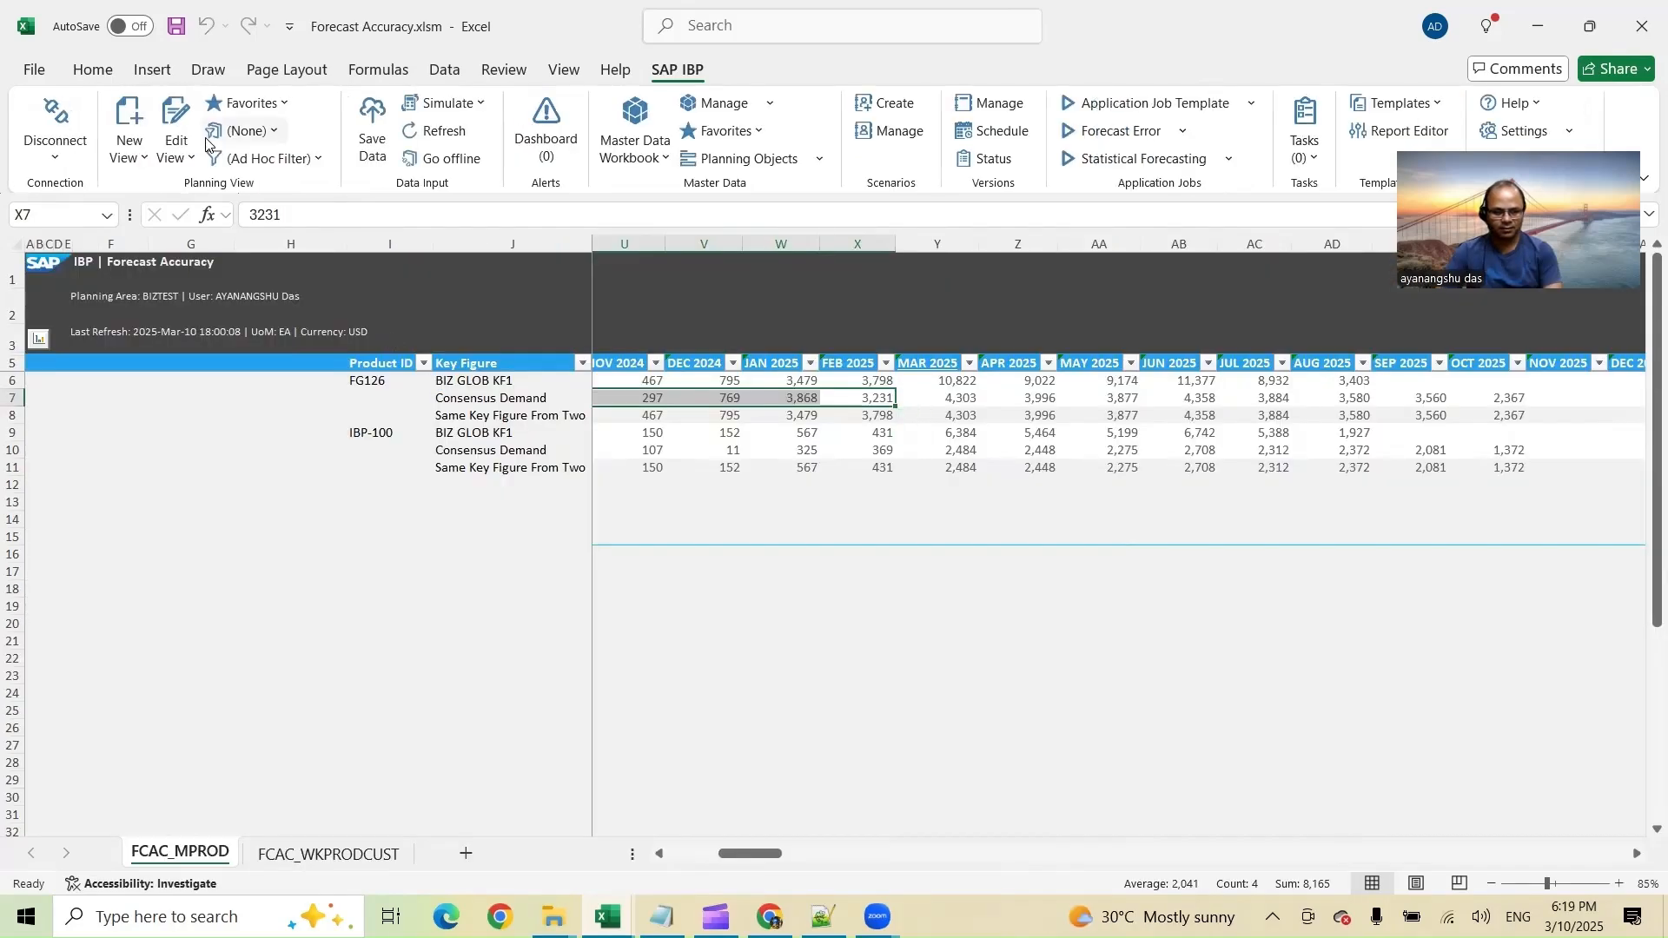
# Edit the planning view in the Forecast Accuracy workbook, removing the key figures BIZ GLOB KF1 and Same Key Figure From Two
pyautogui.click(176, 126)
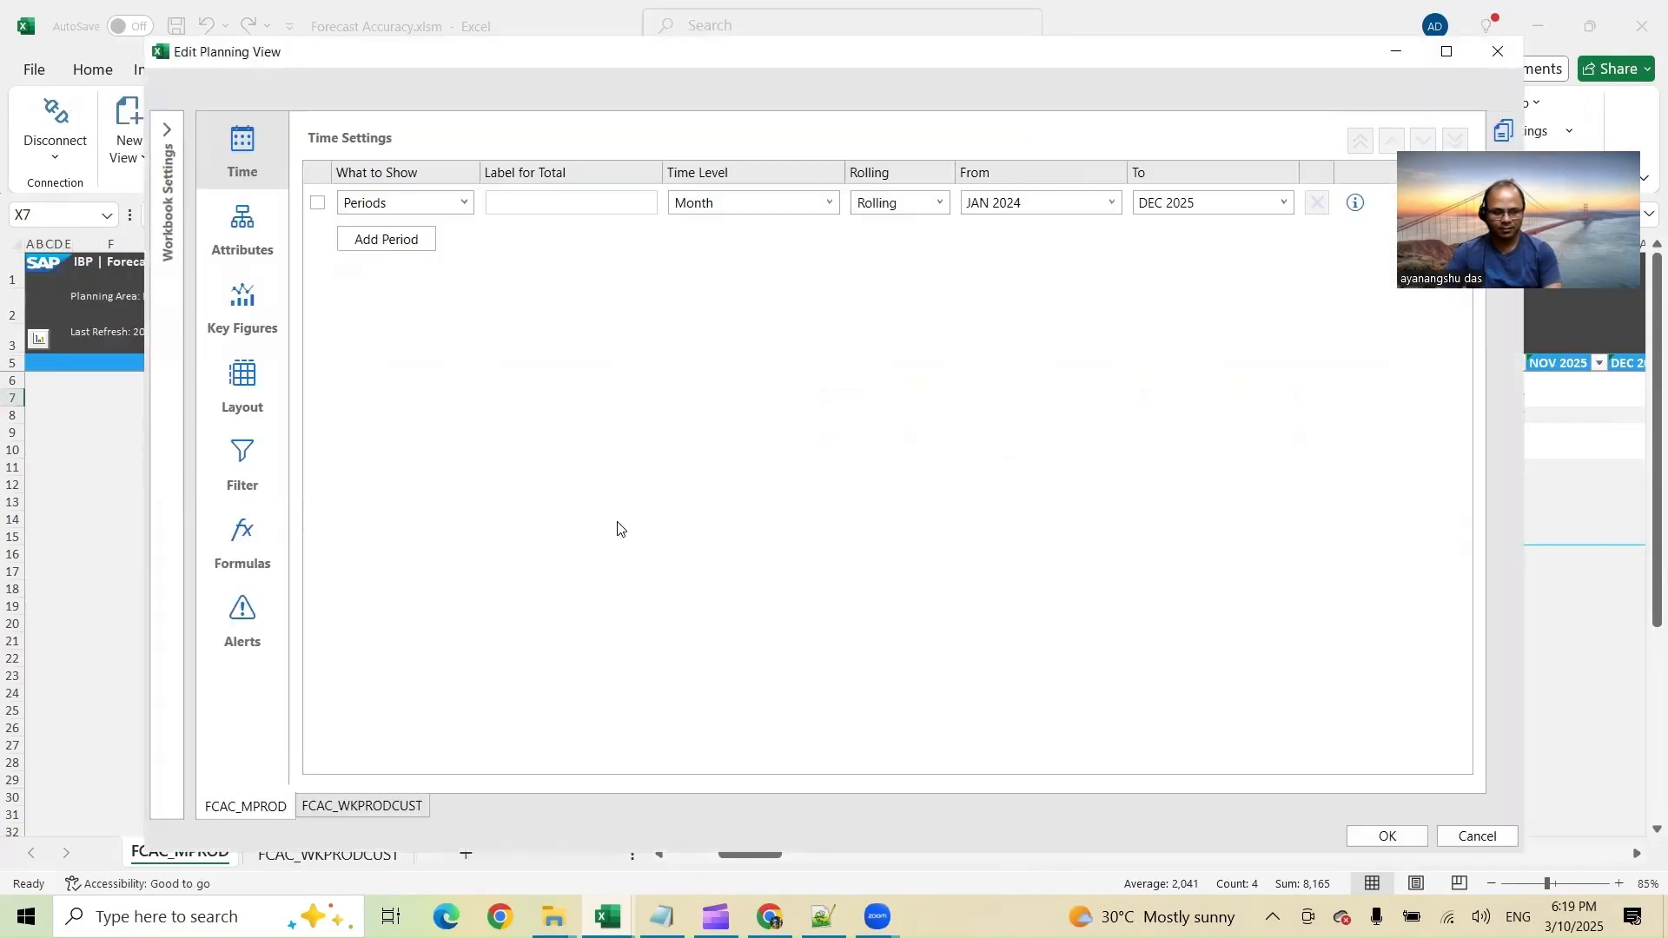
pyautogui.click(248, 313)
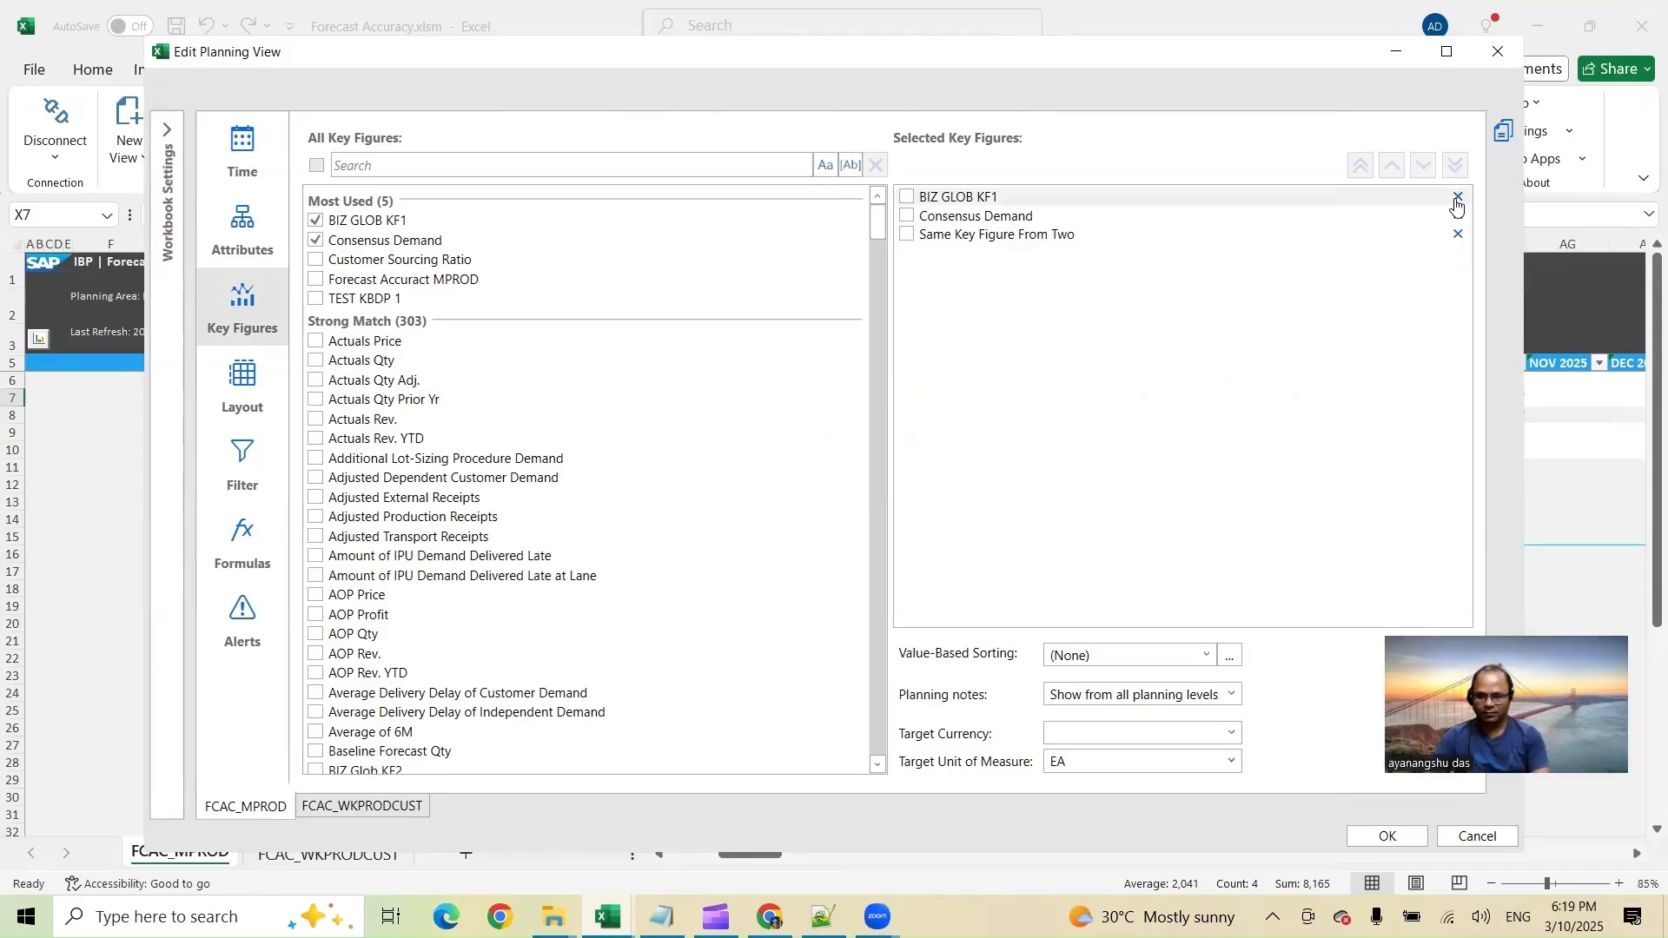
pyautogui.click(1458, 196)
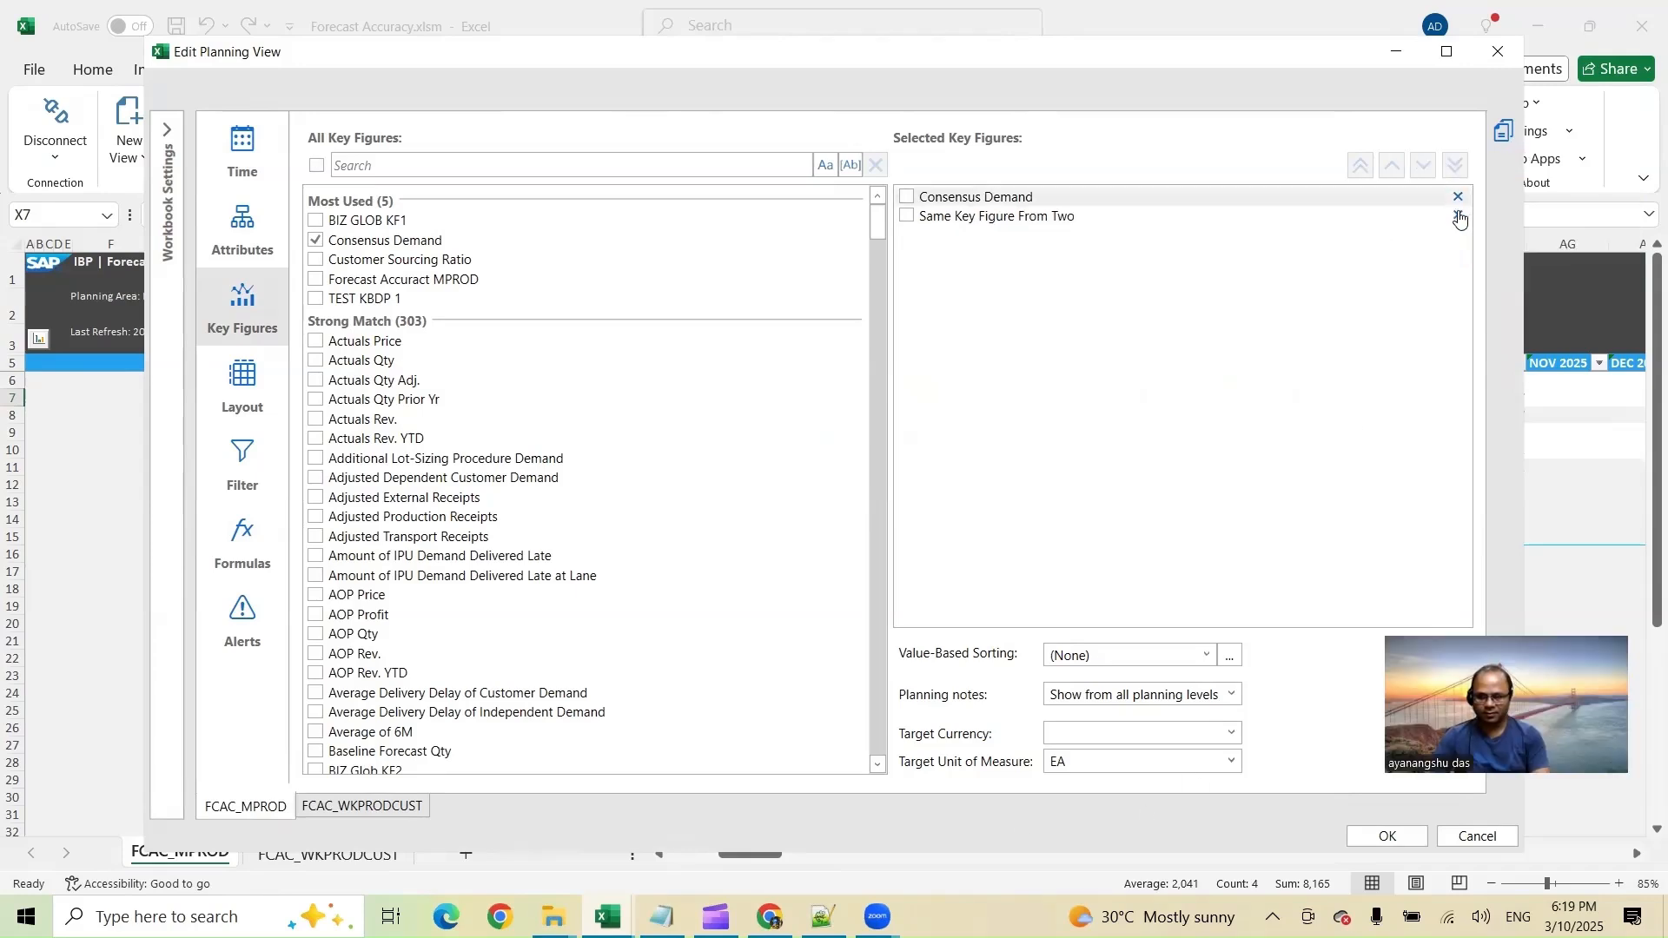
pyautogui.click(1457, 216)
# Copy the key figure ID AVGLAST6M from Notepad++ and search the planning view's key figures for it
pyautogui.click(823, 917)
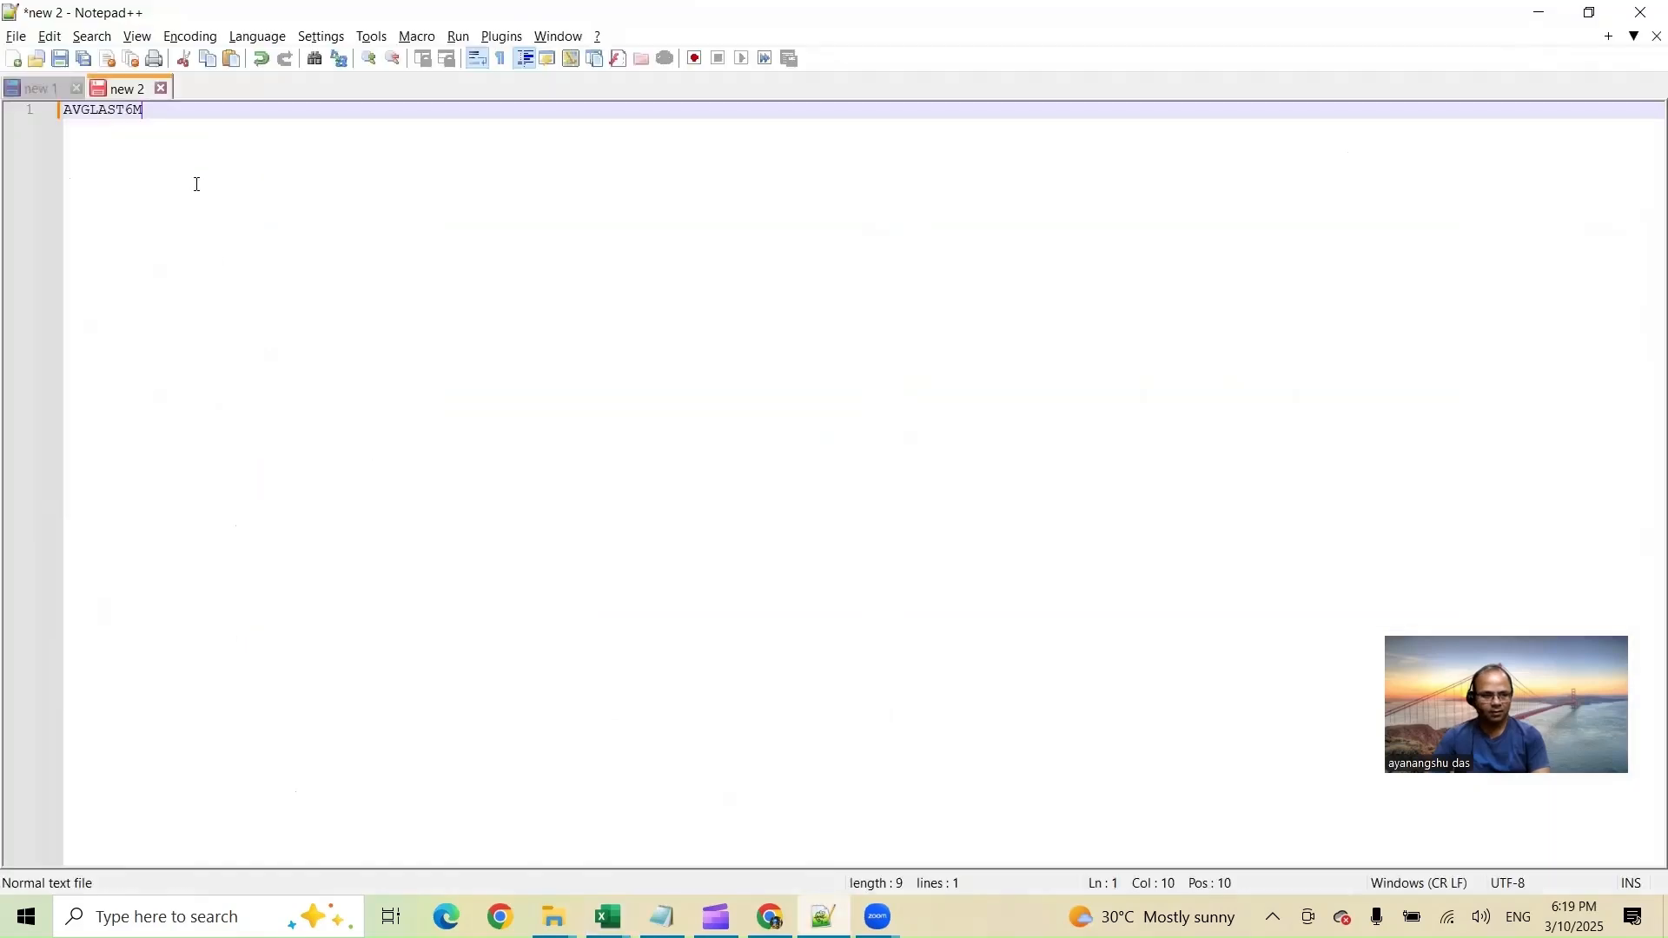
pyautogui.doubleClick(111, 110)
pyautogui.hotkey('ctrl', 'c')
pyautogui.hotkey('alt', 'Tab')
pyautogui.click(342, 165)
pyautogui.hotkey('ctrl', 'v')
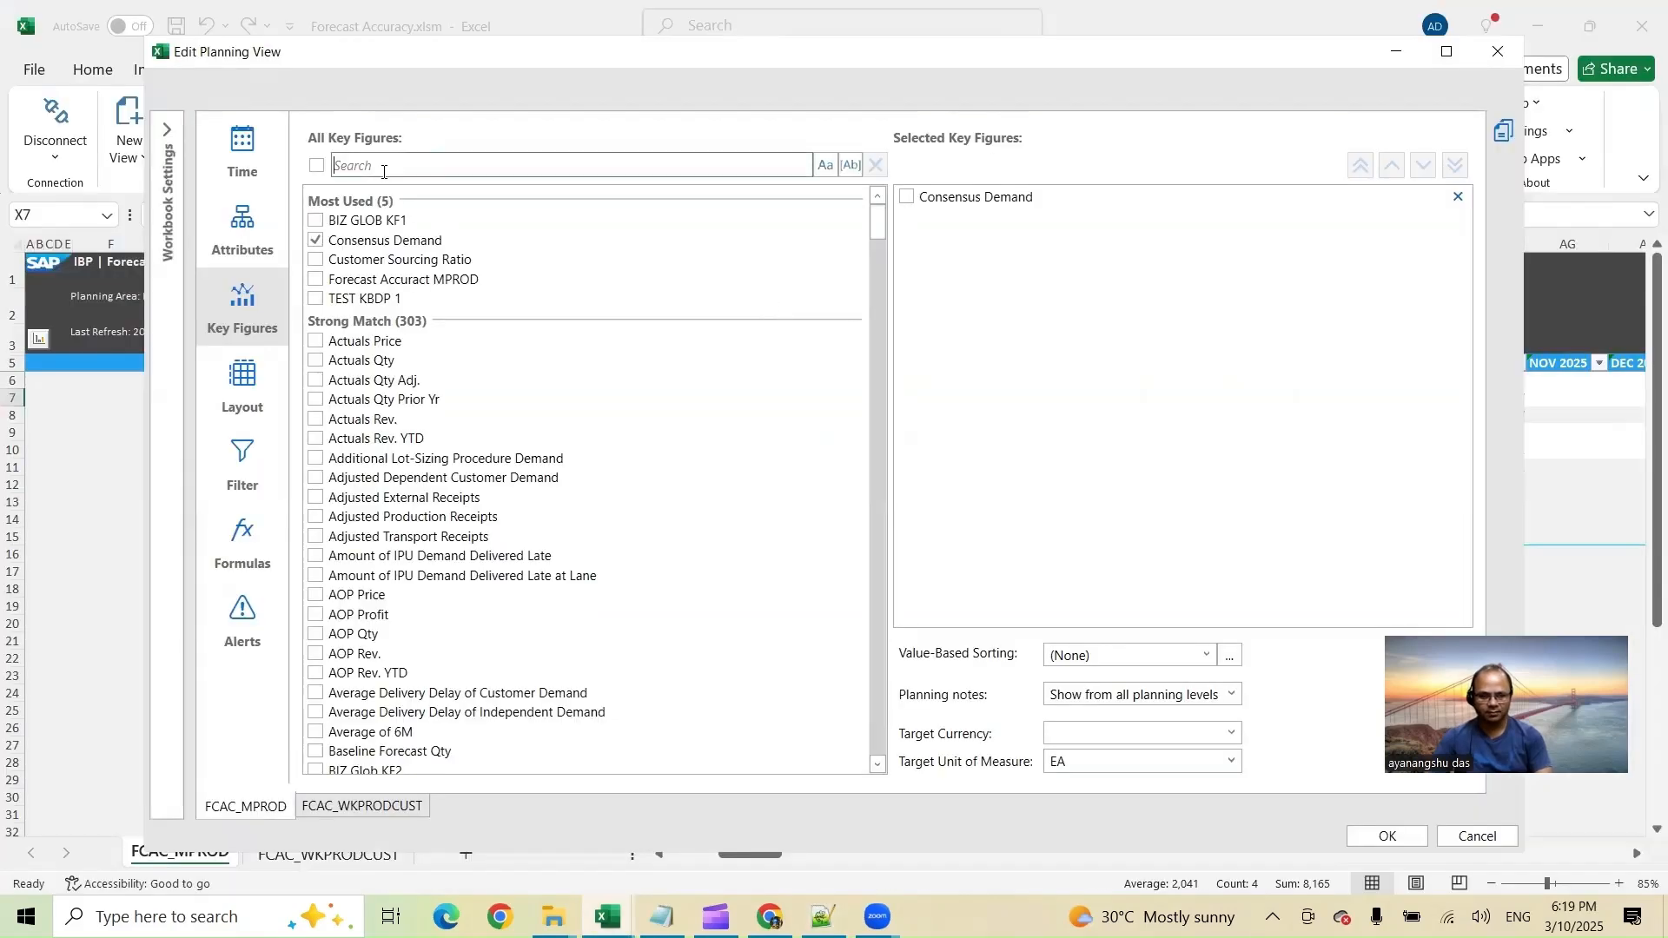
# List the key figures by ID, find AVGLAST6M, add it to the planning view and apply the changes
pyautogui.doubleClick(449, 170)
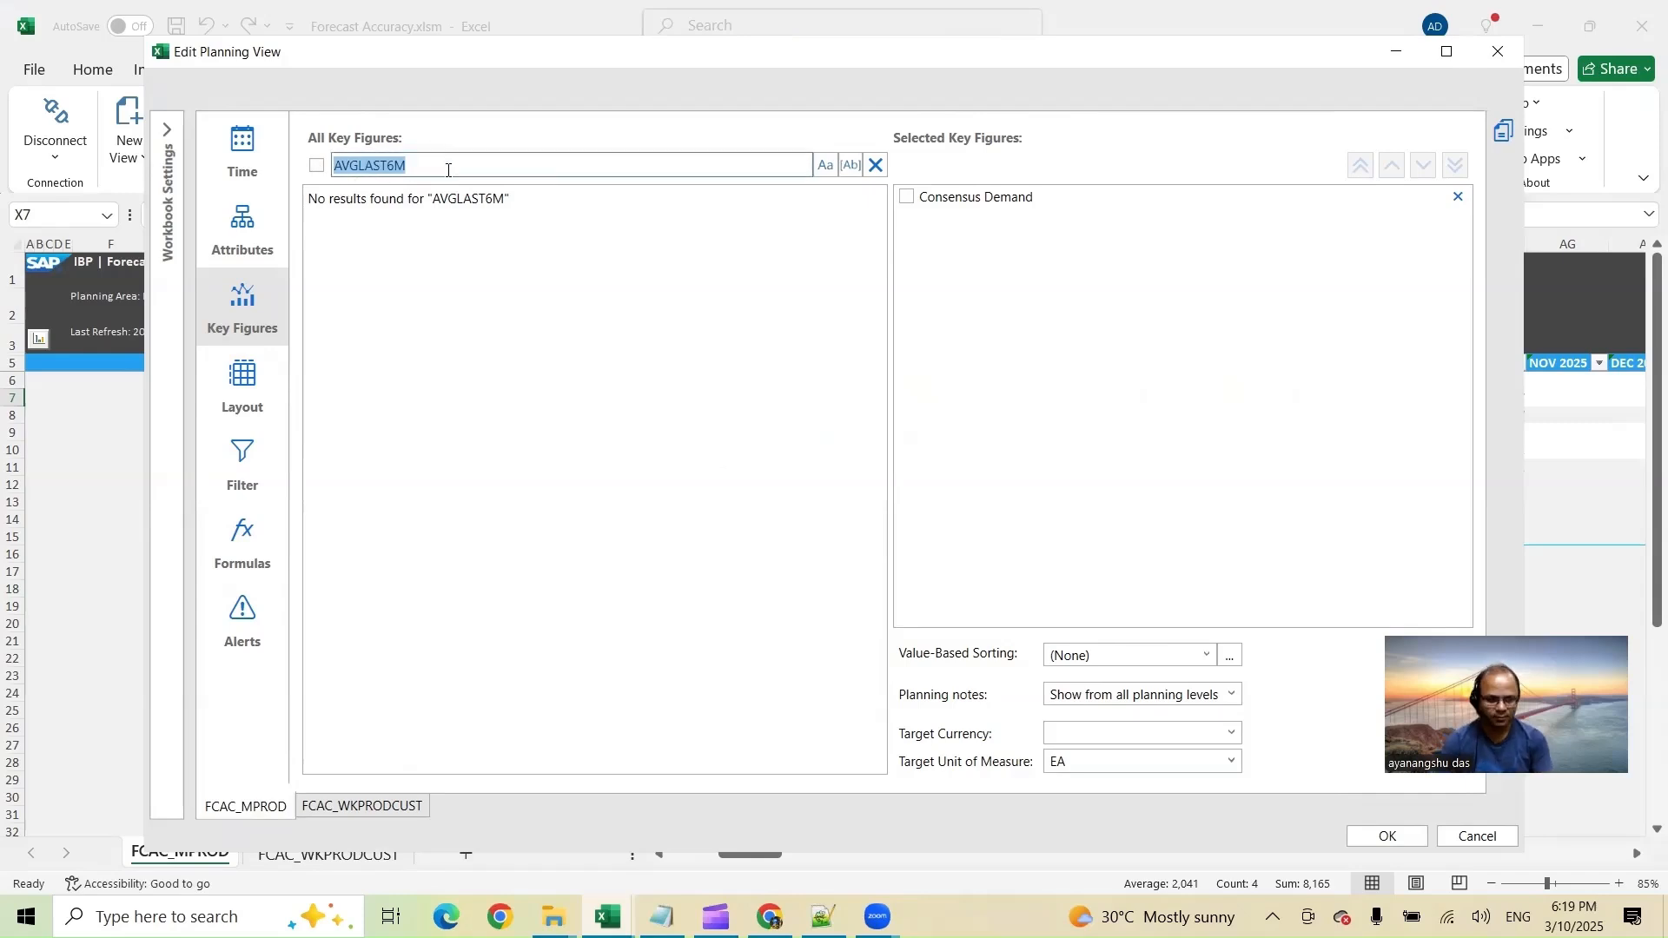
pyautogui.click(350, 139)
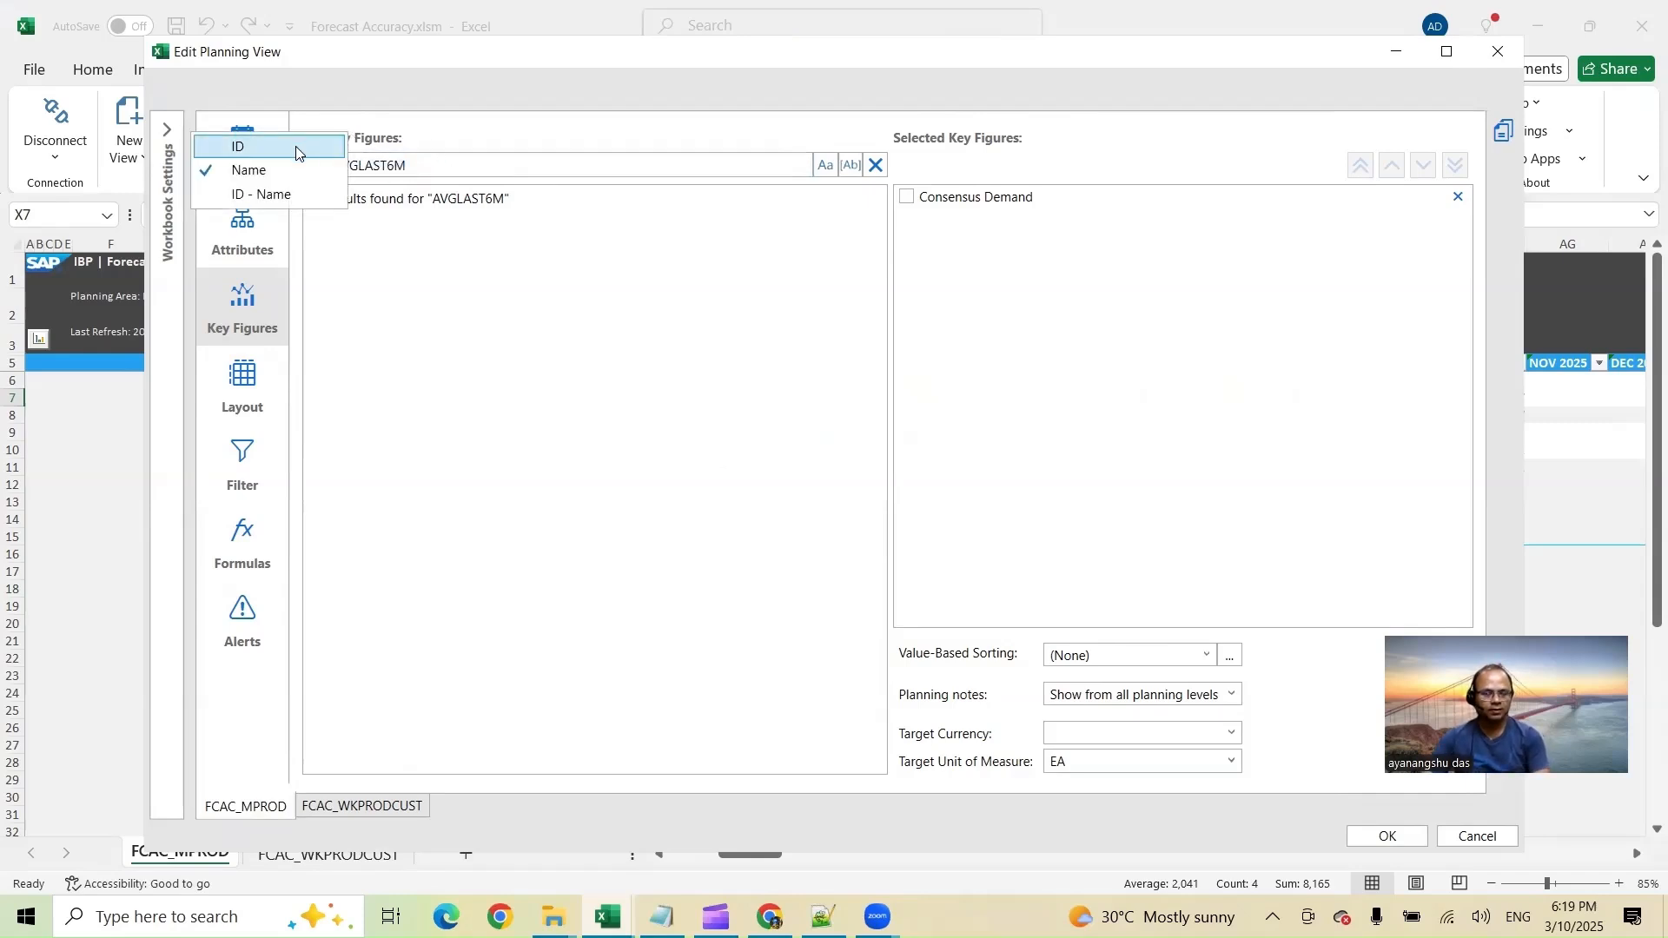
pyautogui.click(297, 149)
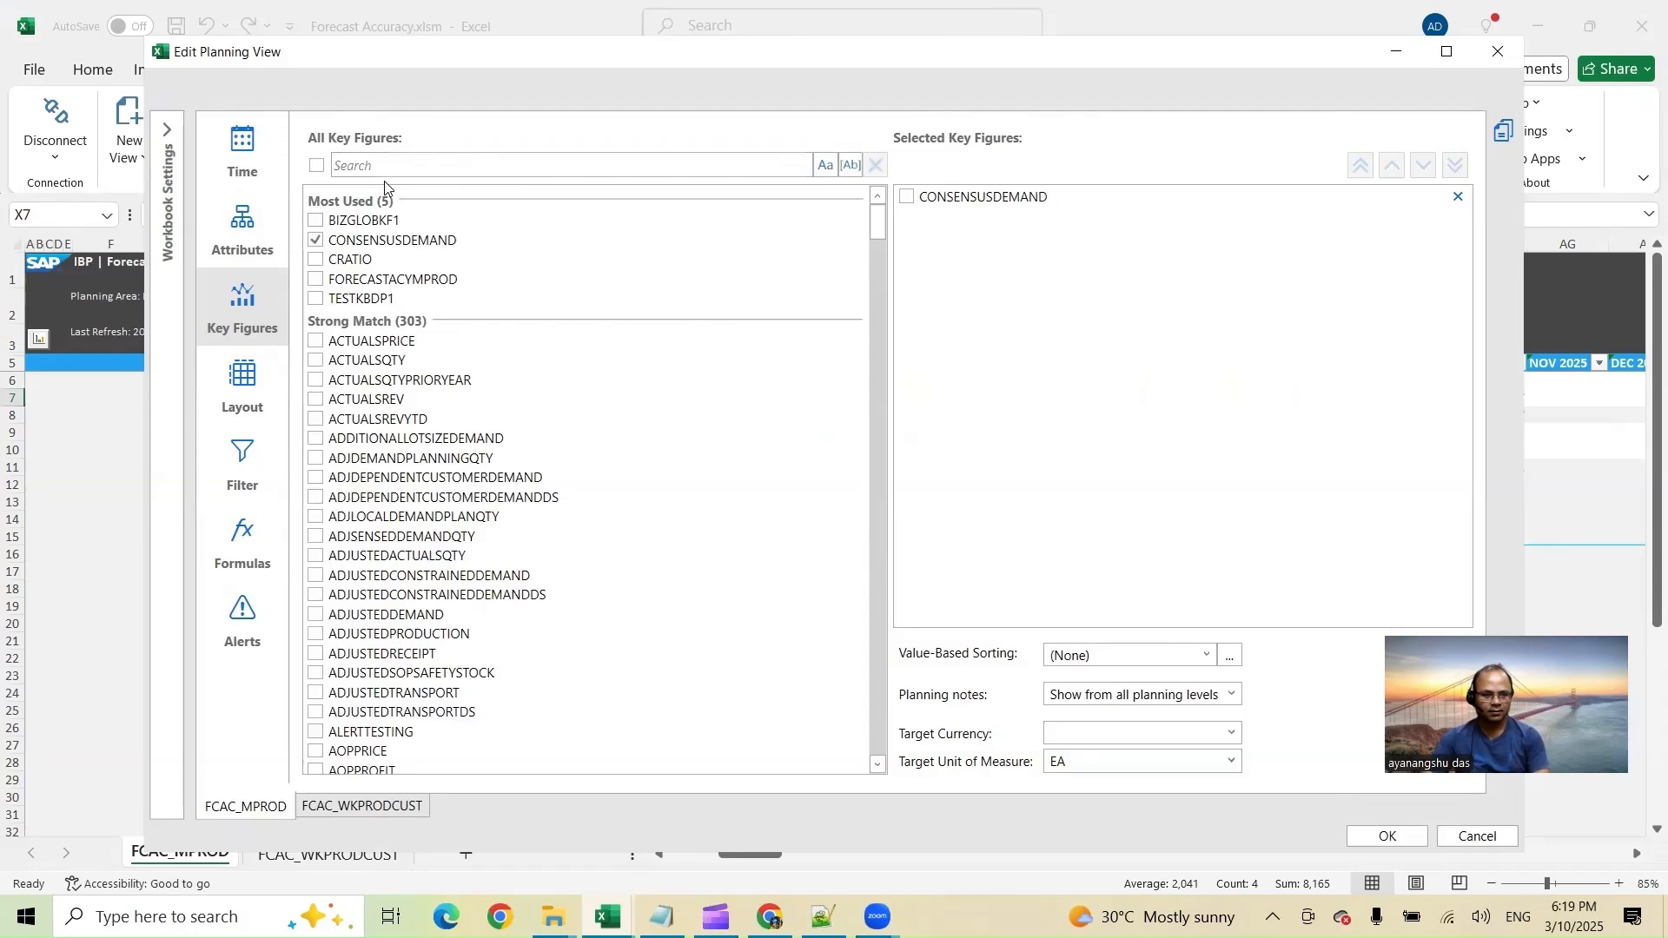
pyautogui.click(394, 172)
pyautogui.hotkey('ctrl', 'v')
pyautogui.click(361, 221)
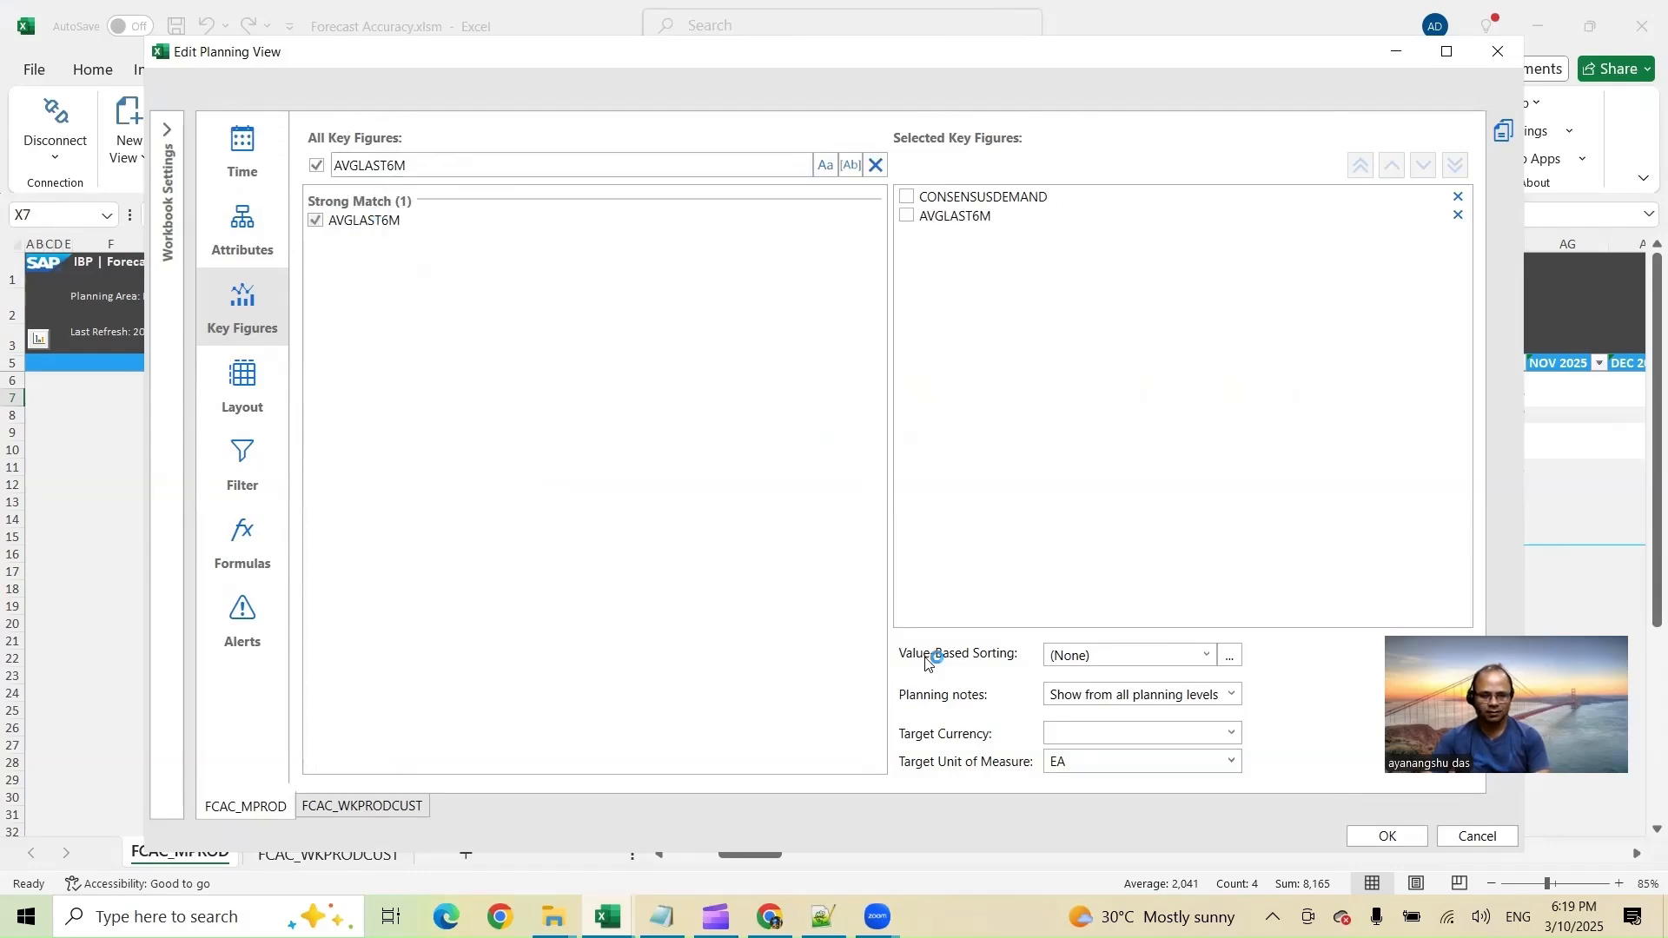
pyautogui.click(1390, 838)
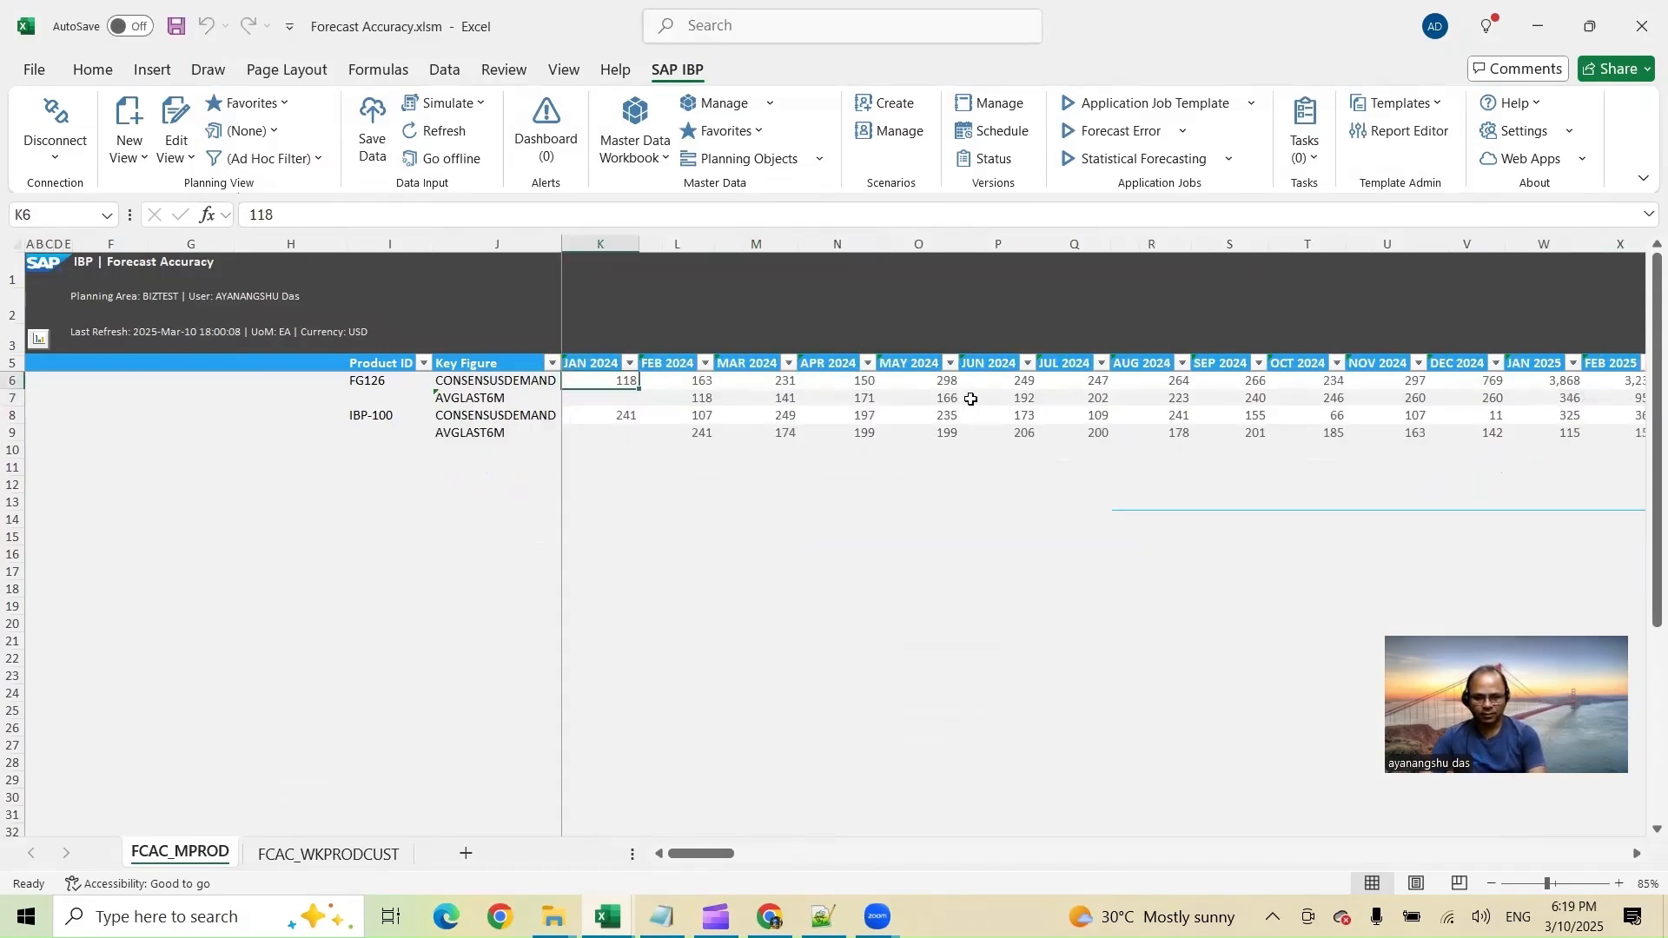
# Enter a check formula =AVERAGE(K6:P6) in Q10, averaging FG126's consensus demand for January to June 2024
pyautogui.moveTo(613, 380); pyautogui.dragTo(973, 381)
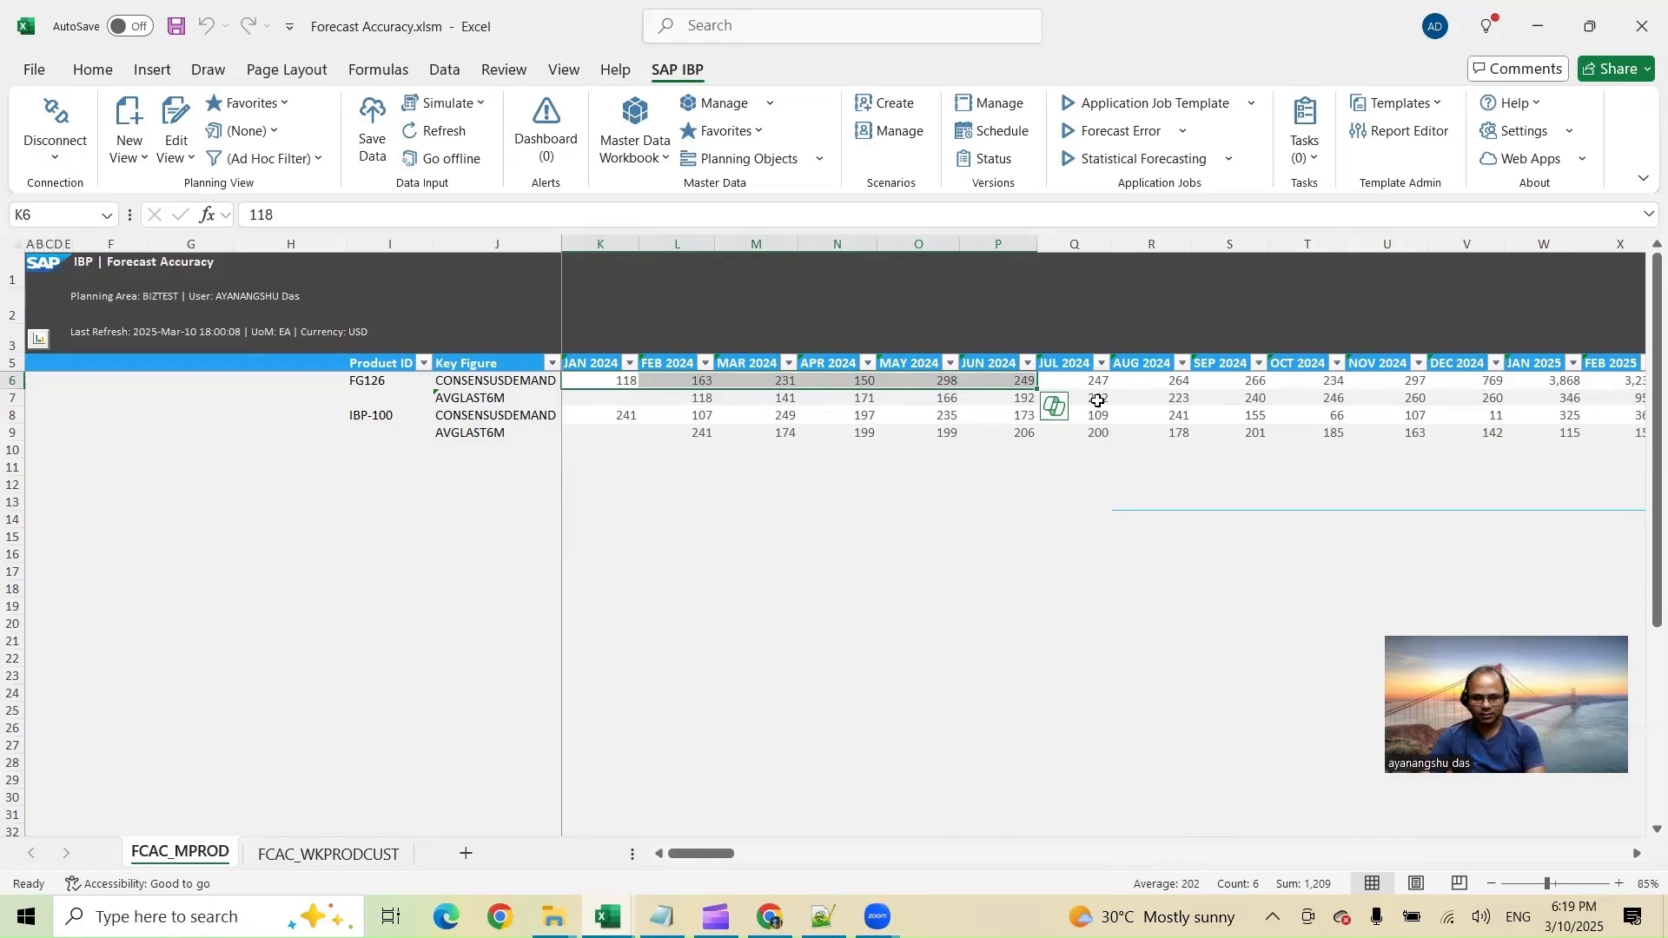
pyautogui.click(1097, 450)
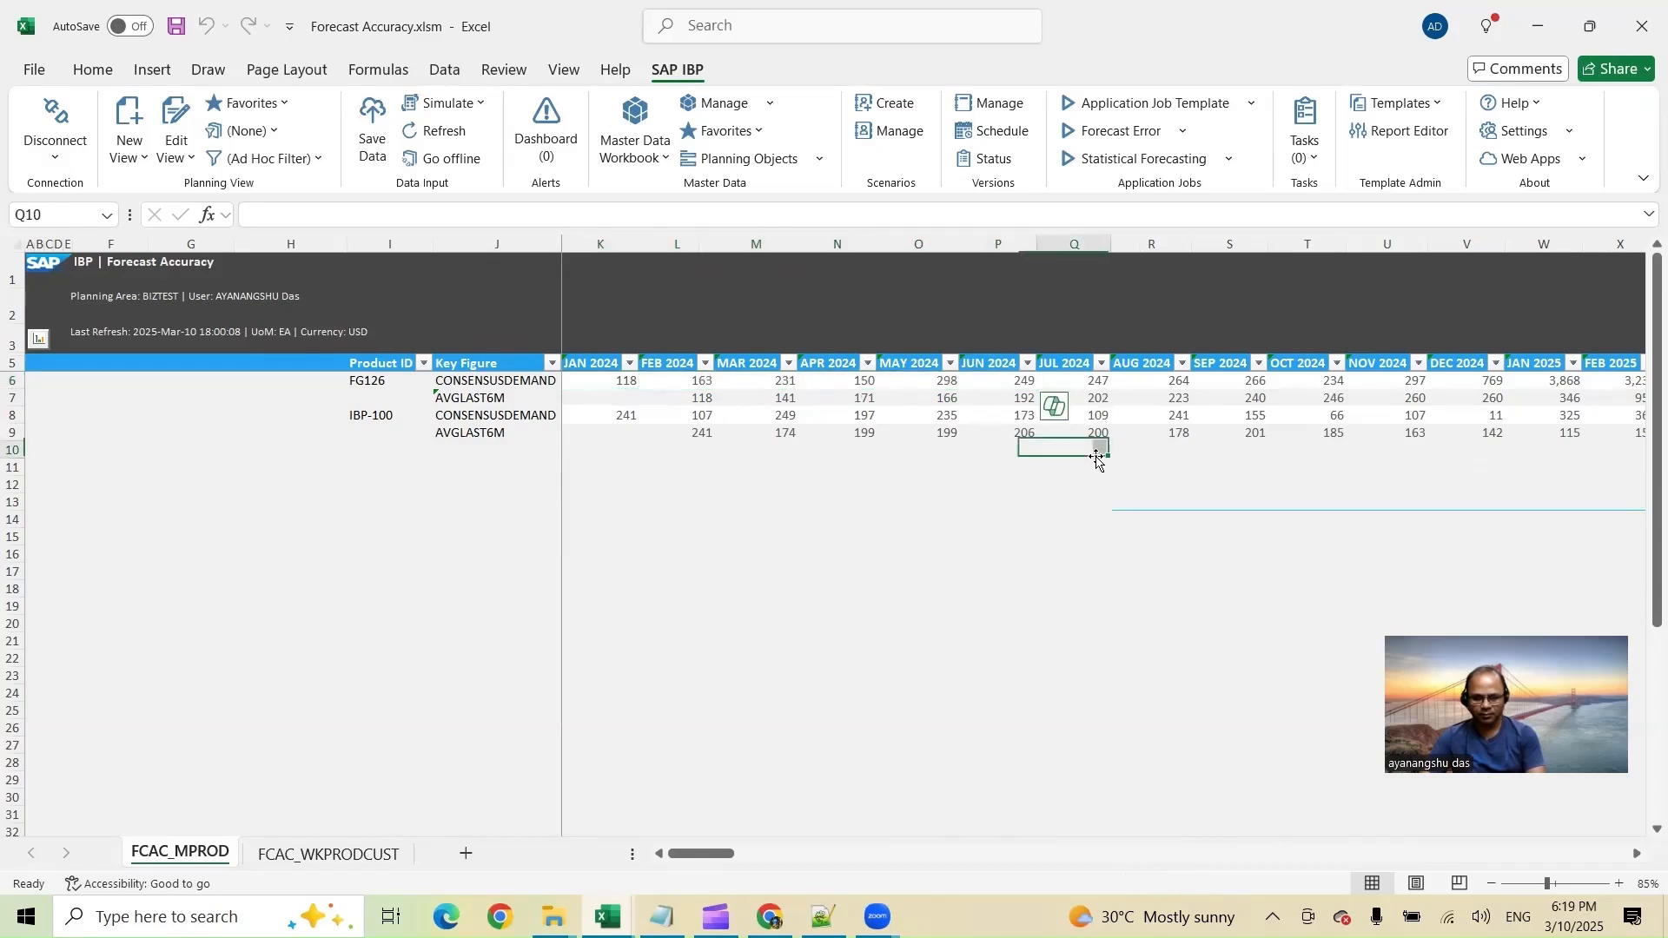
pyautogui.write('=aver')
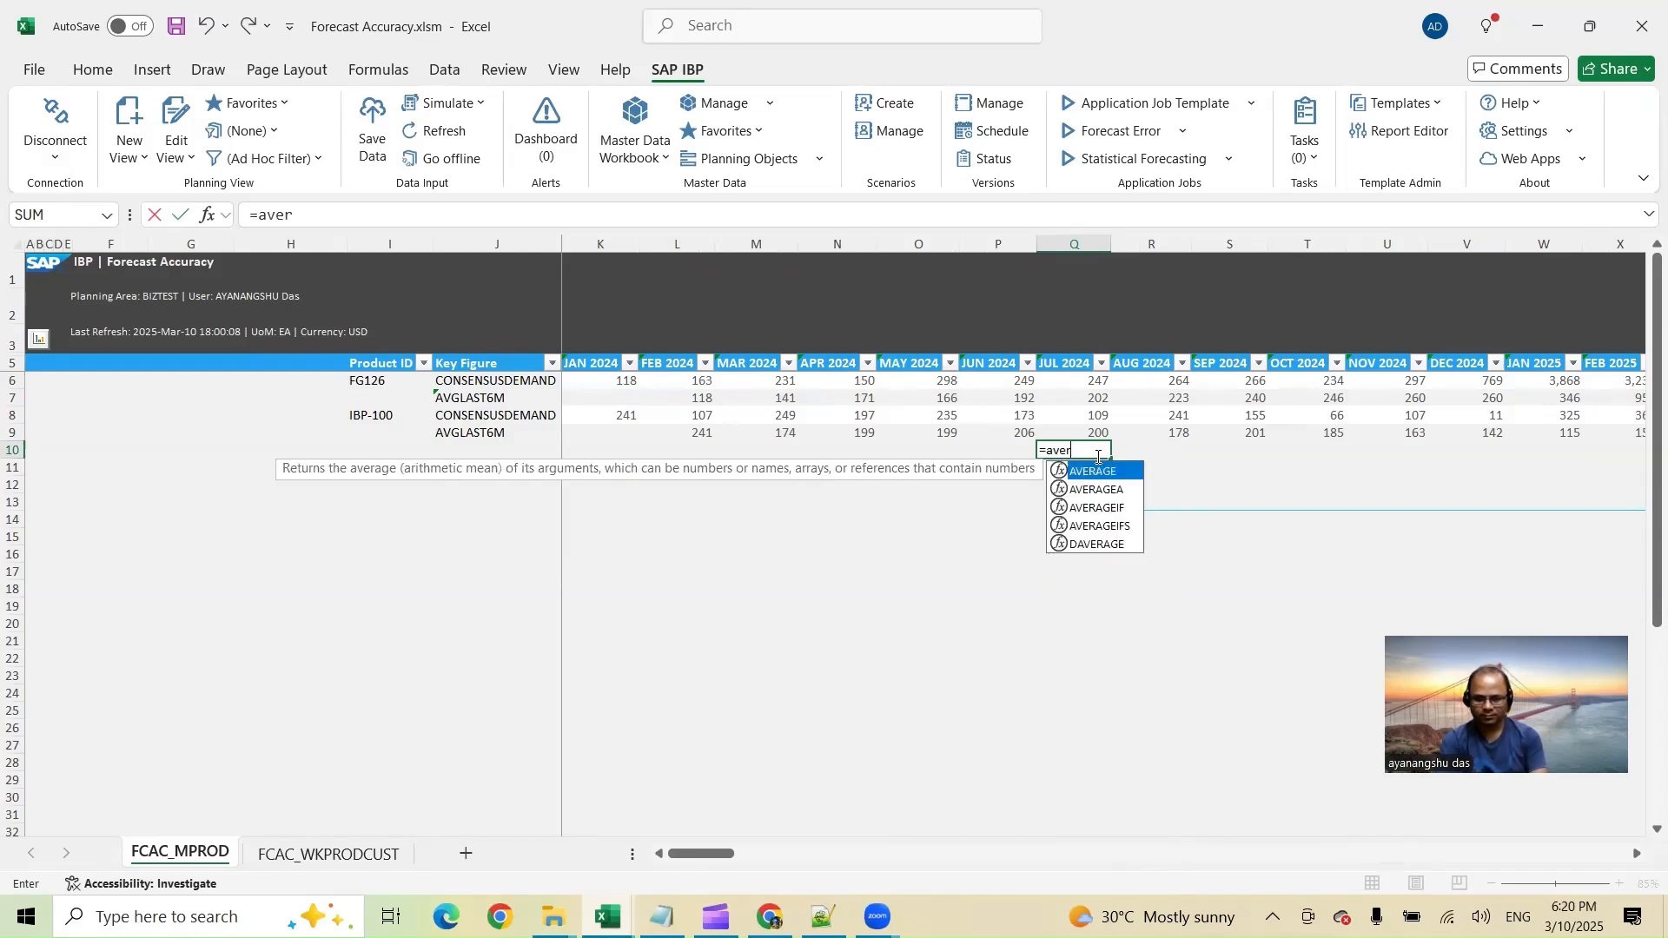
pyautogui.press('Tab')
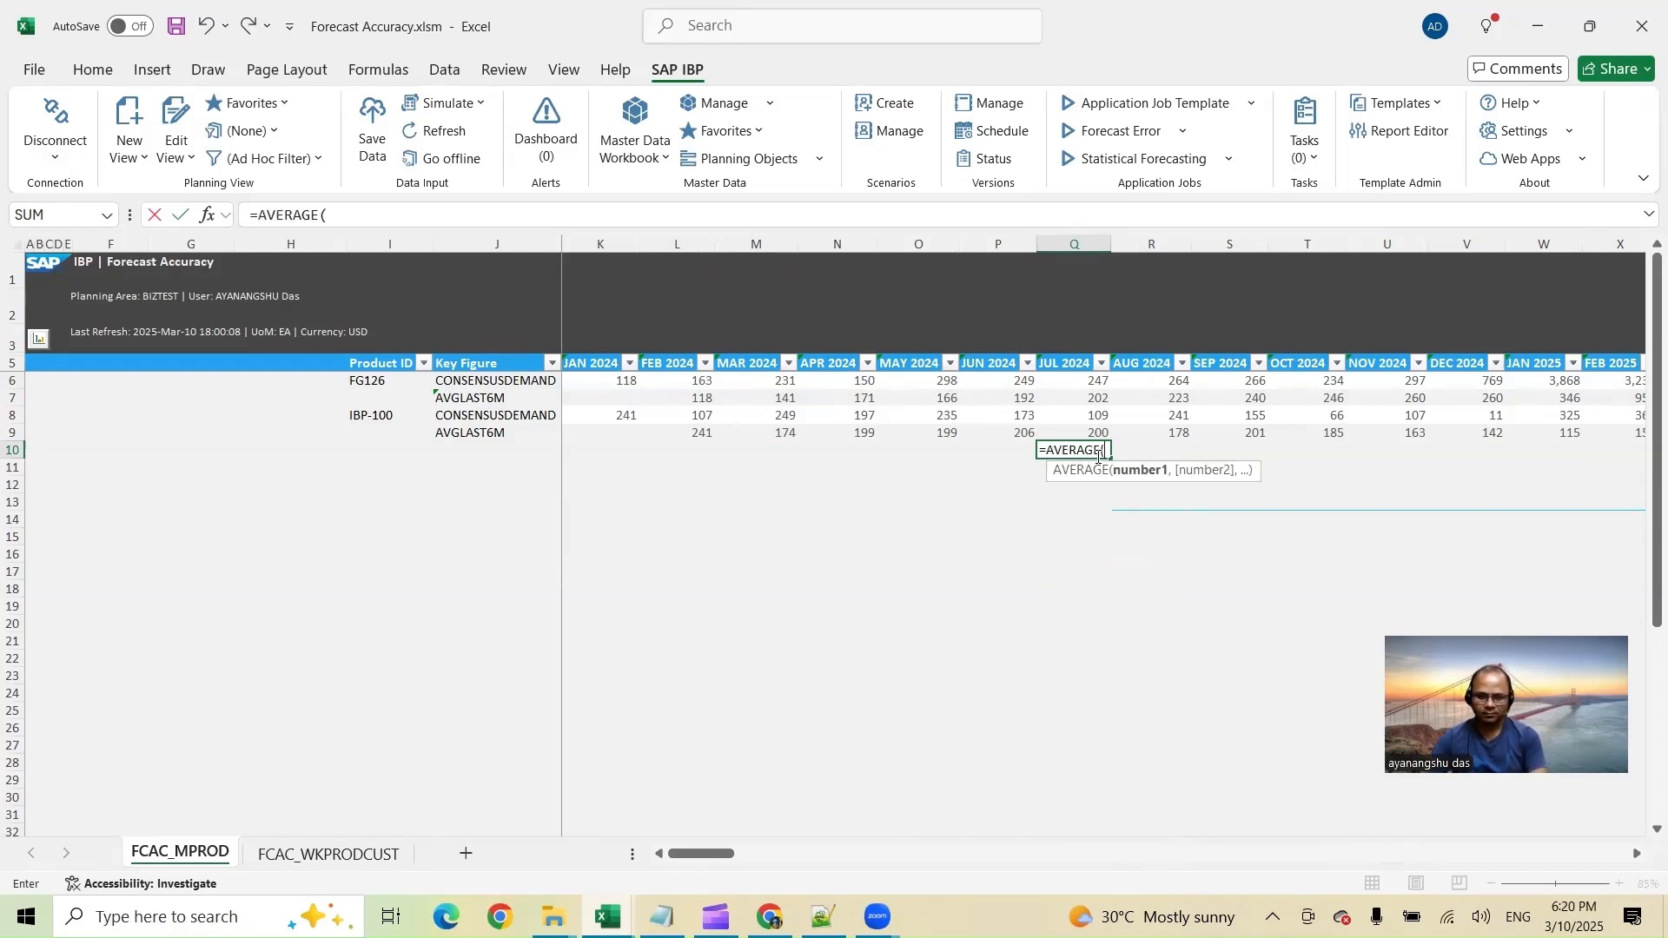
pyautogui.moveTo(999, 381); pyautogui.dragTo(627, 383)
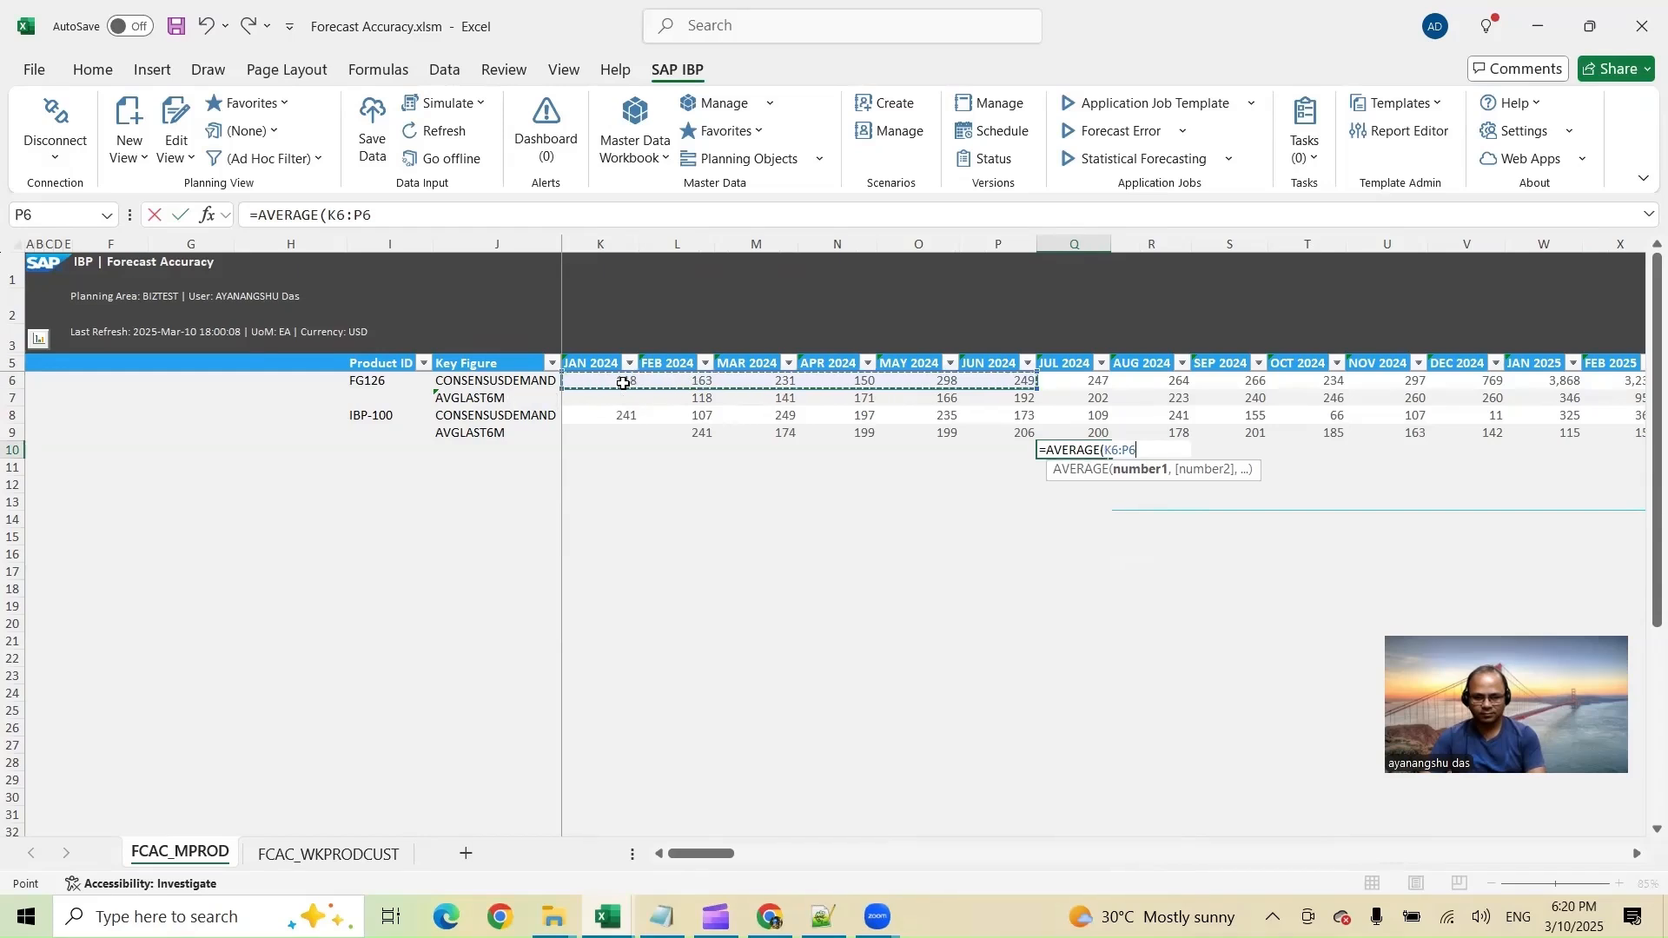
pyautogui.write(')')
pyautogui.press('Return')
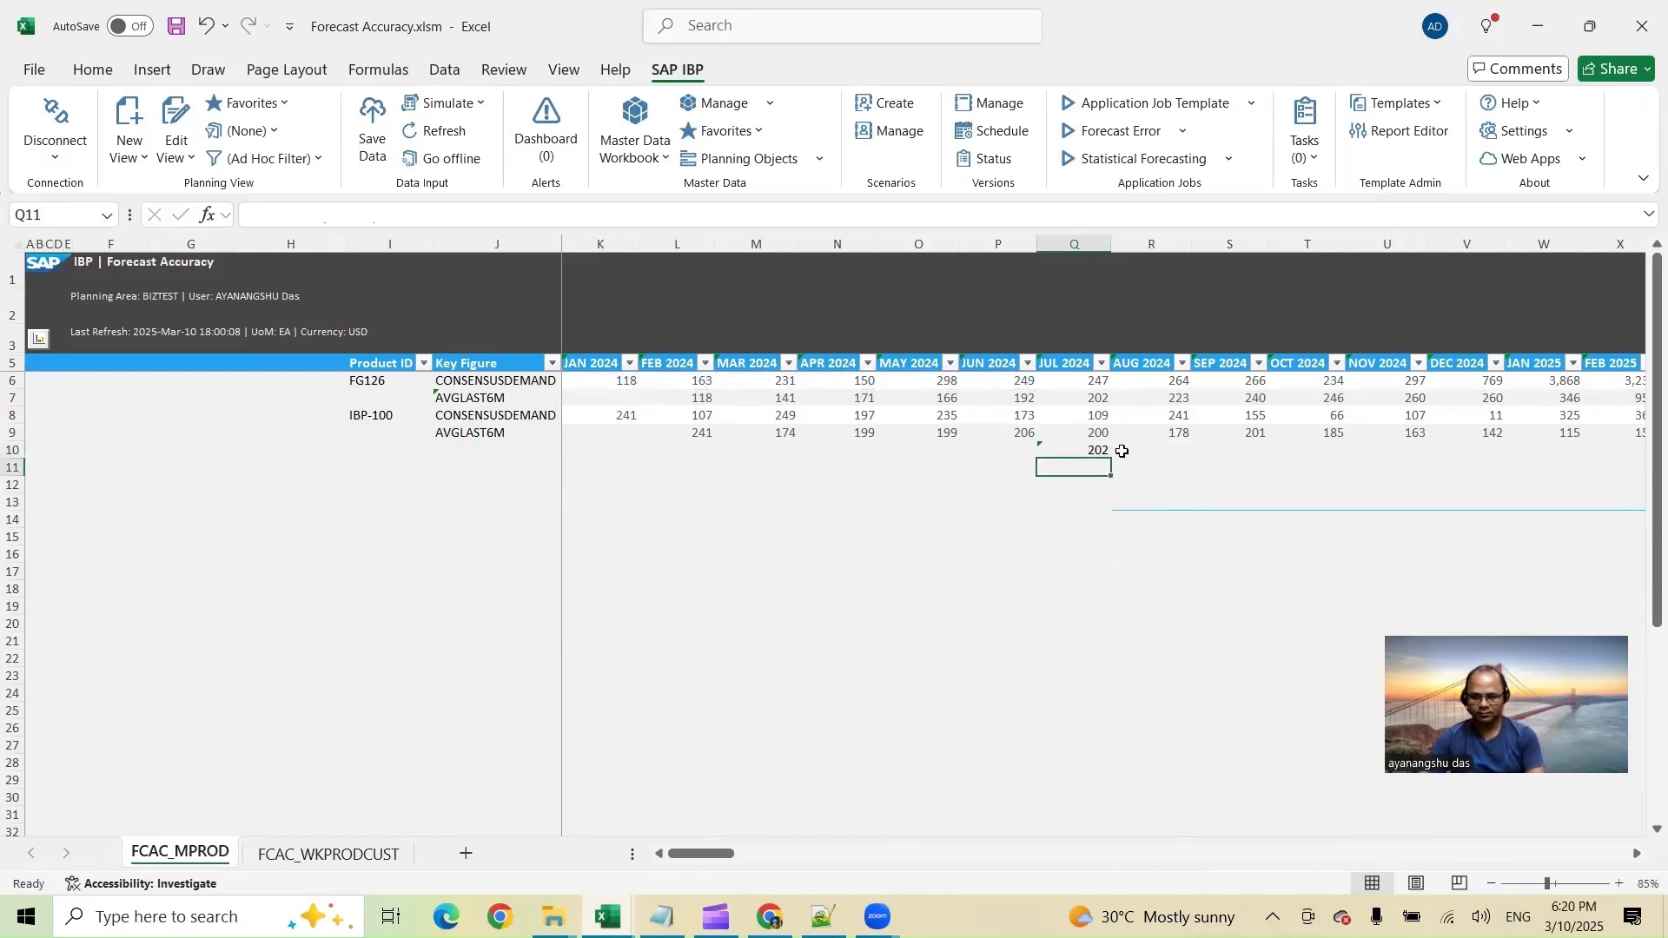
# Fill the check average from Q10 across row 10 to AF10, the October 2025 column
pyautogui.click(1097, 450)
pyautogui.moveTo(1111, 459); pyautogui.dragTo(1512, 459)
pyautogui.moveTo(776, 851); pyautogui.dragTo(736, 852)
# Compare FG126's AVGLAST6M values in row 7 with the check averages in row 10, month by month from July 2024 to February 2025
pyautogui.click(955, 397)
pyautogui.click(956, 446)
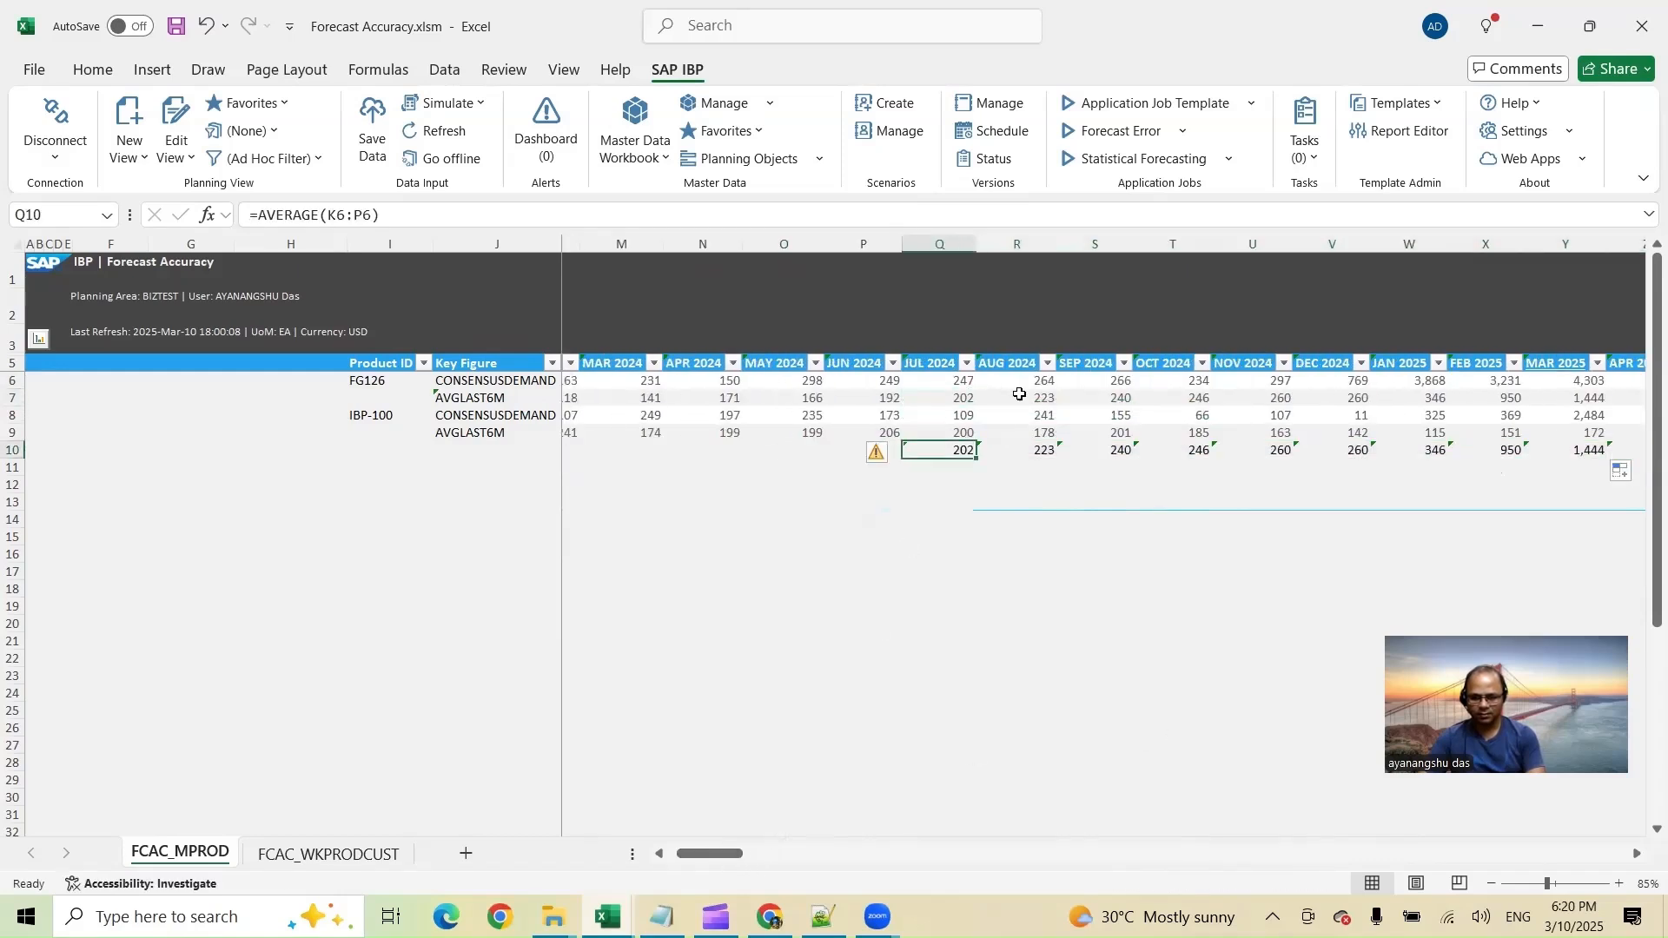
pyautogui.click(1019, 395)
pyautogui.click(1024, 448)
pyautogui.click(1113, 399)
pyautogui.click(1116, 451)
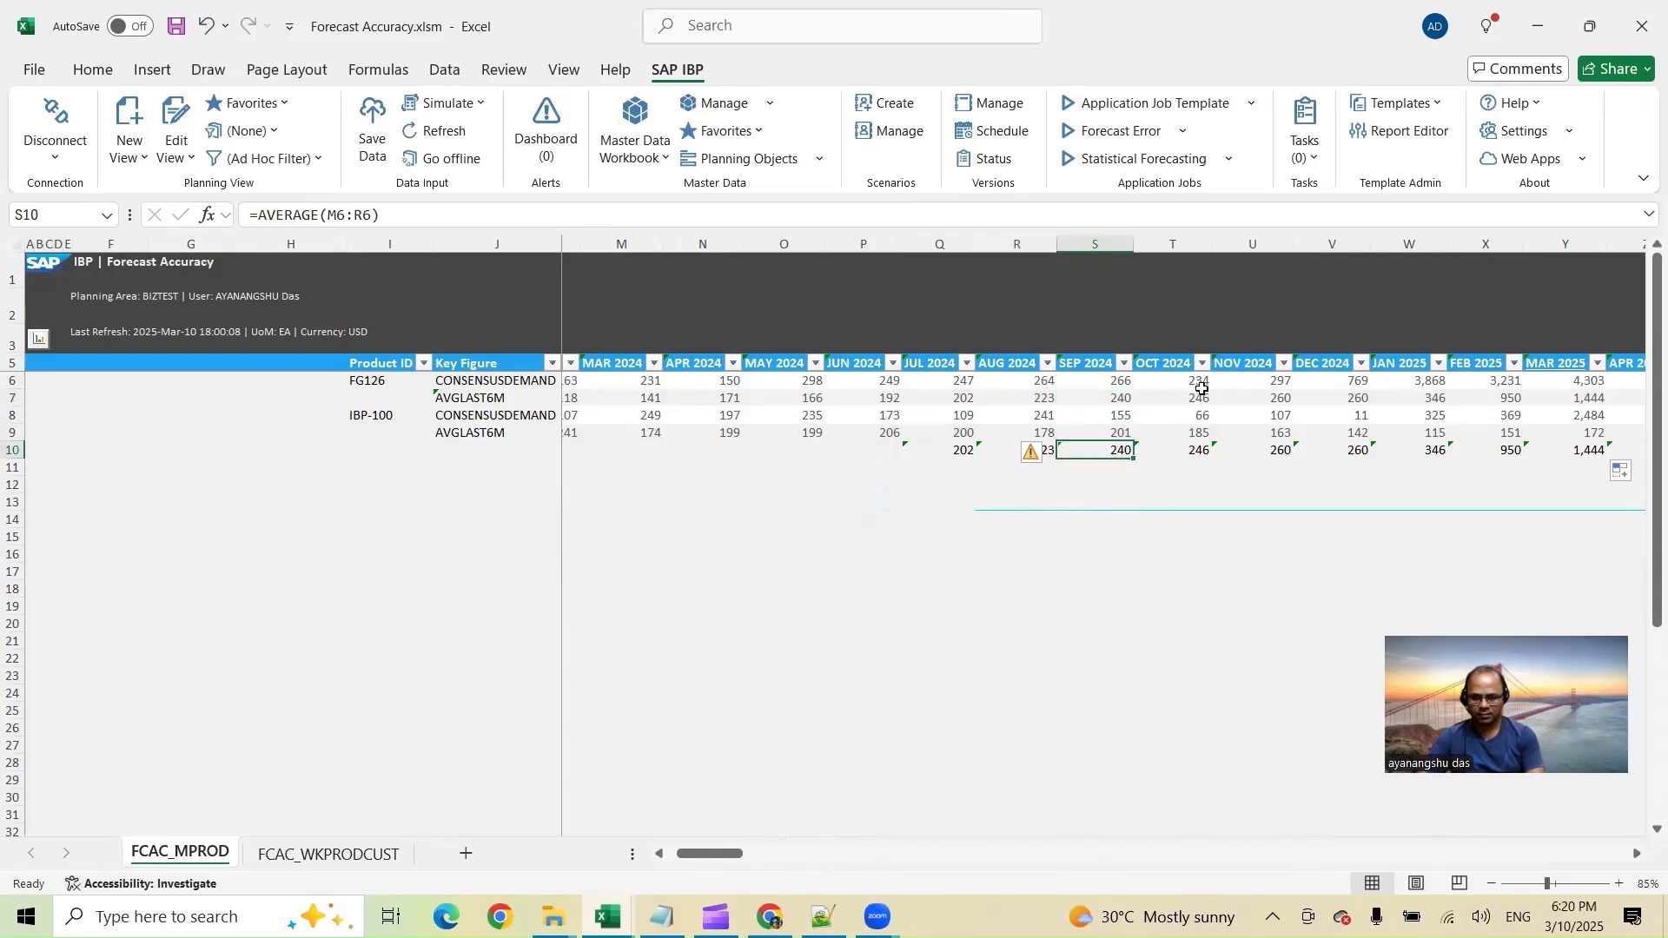
pyautogui.click(1199, 395)
pyautogui.click(1197, 451)
pyautogui.click(1270, 398)
pyautogui.click(1270, 450)
pyautogui.click(1351, 398)
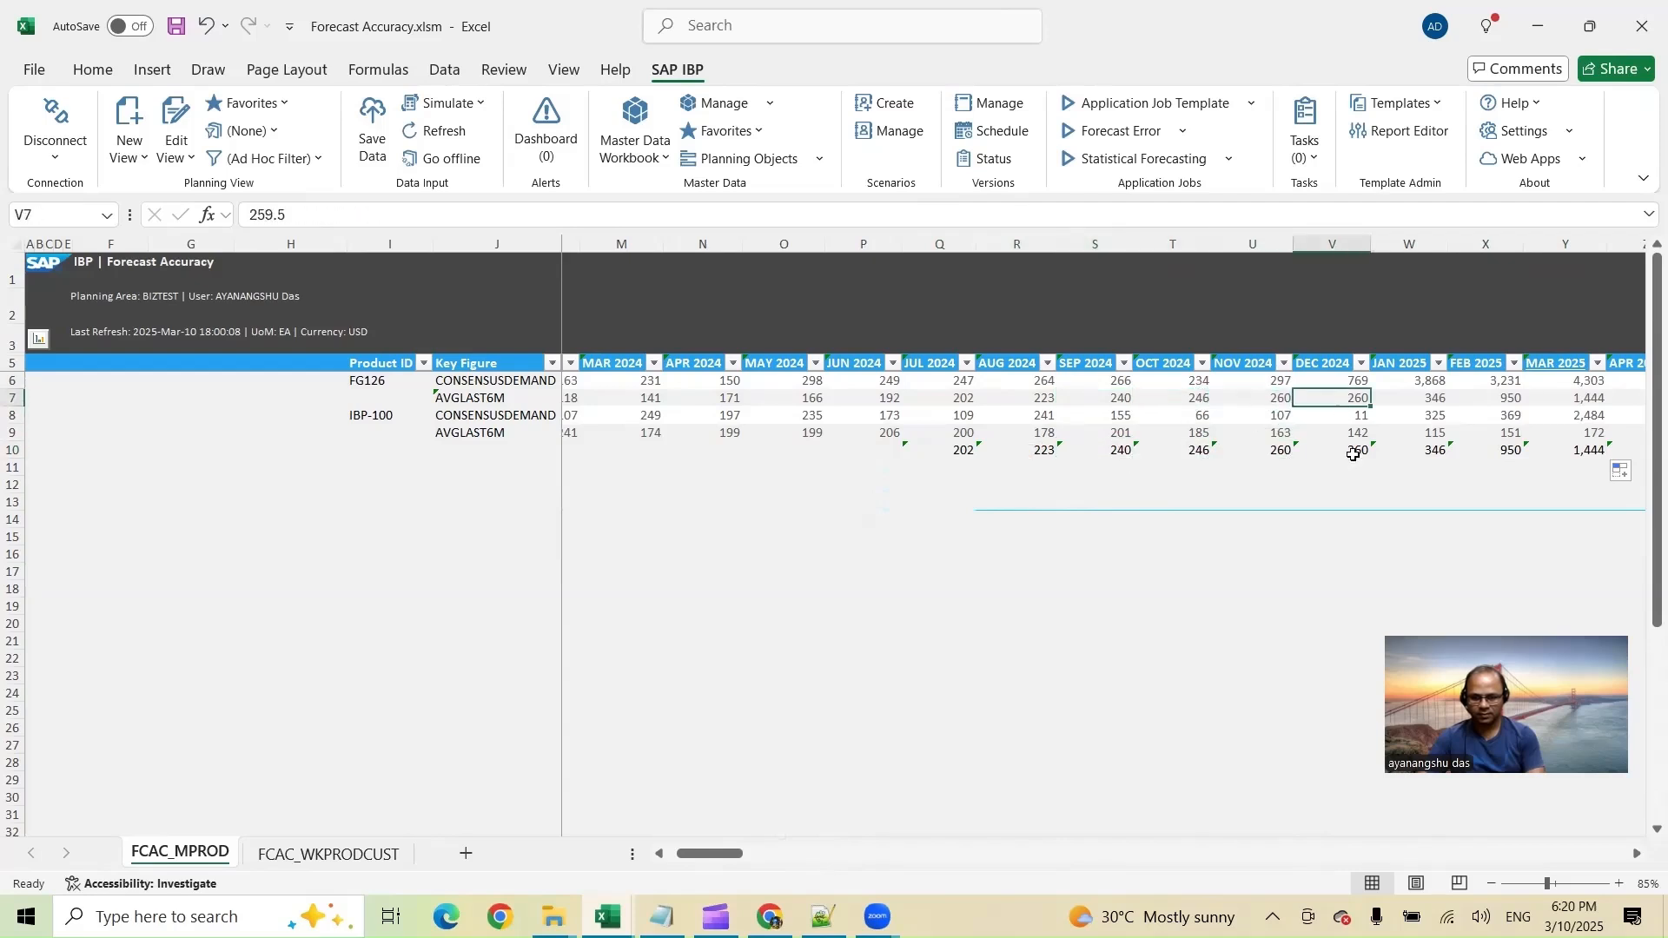
pyautogui.click(1353, 450)
pyautogui.click(1429, 398)
pyautogui.click(1429, 450)
pyautogui.click(1525, 401)
pyautogui.click(1482, 450)
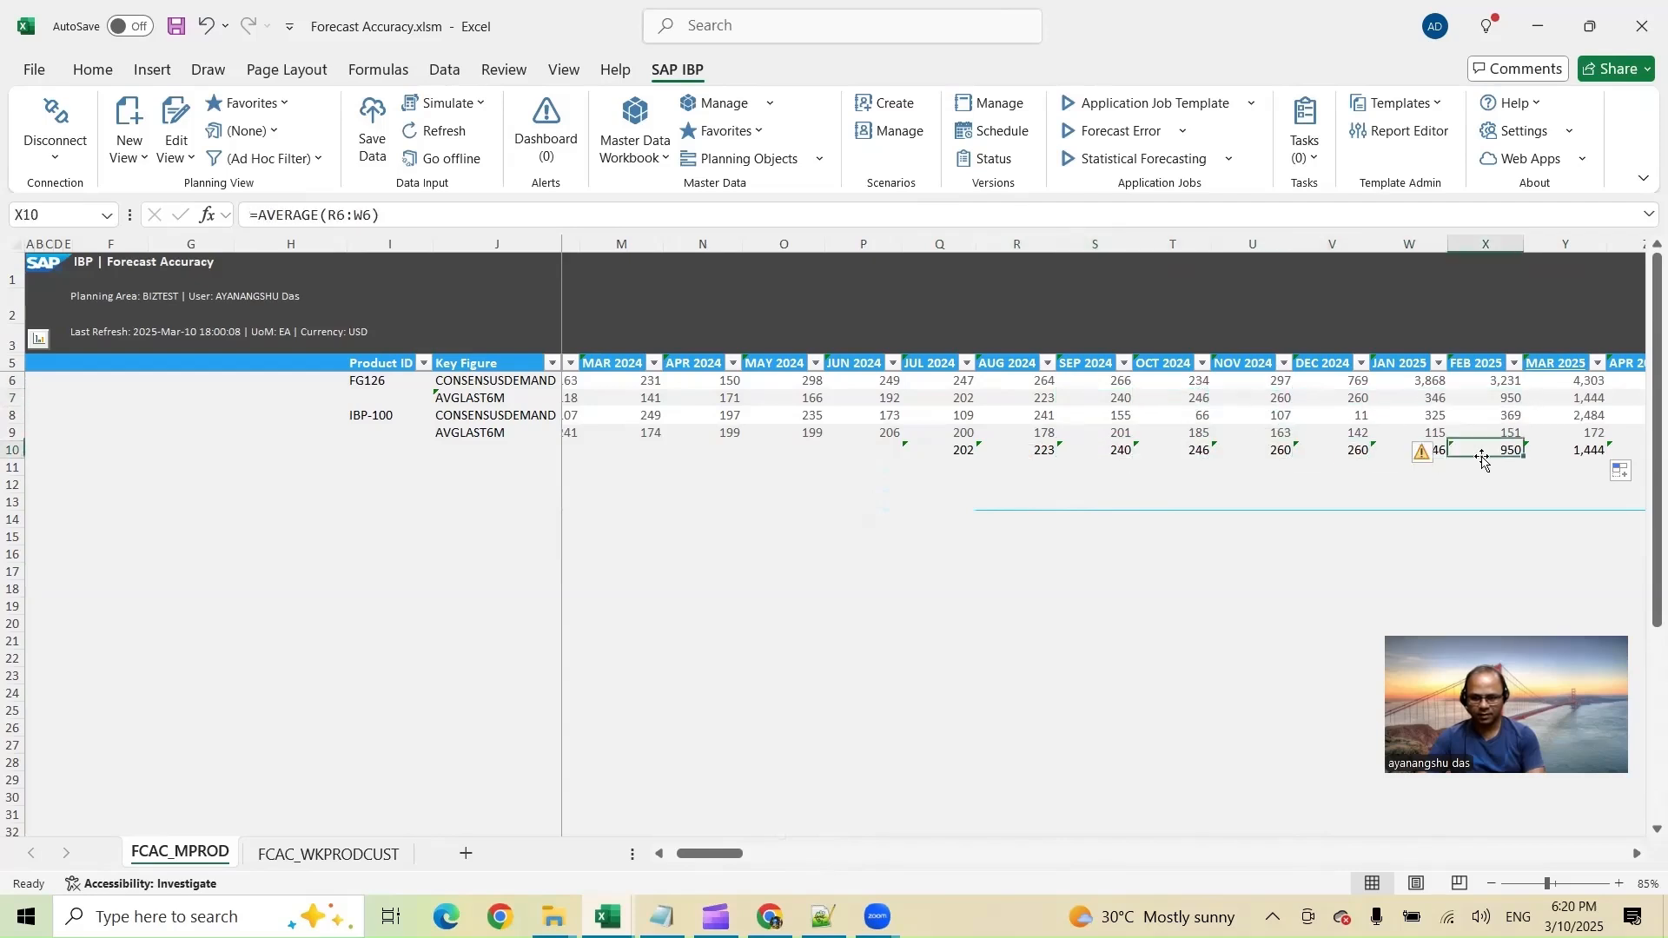
# Clear the check averages in Q10:AF10
pyautogui.moveTo(951, 450); pyautogui.dragTo(1326, 451)
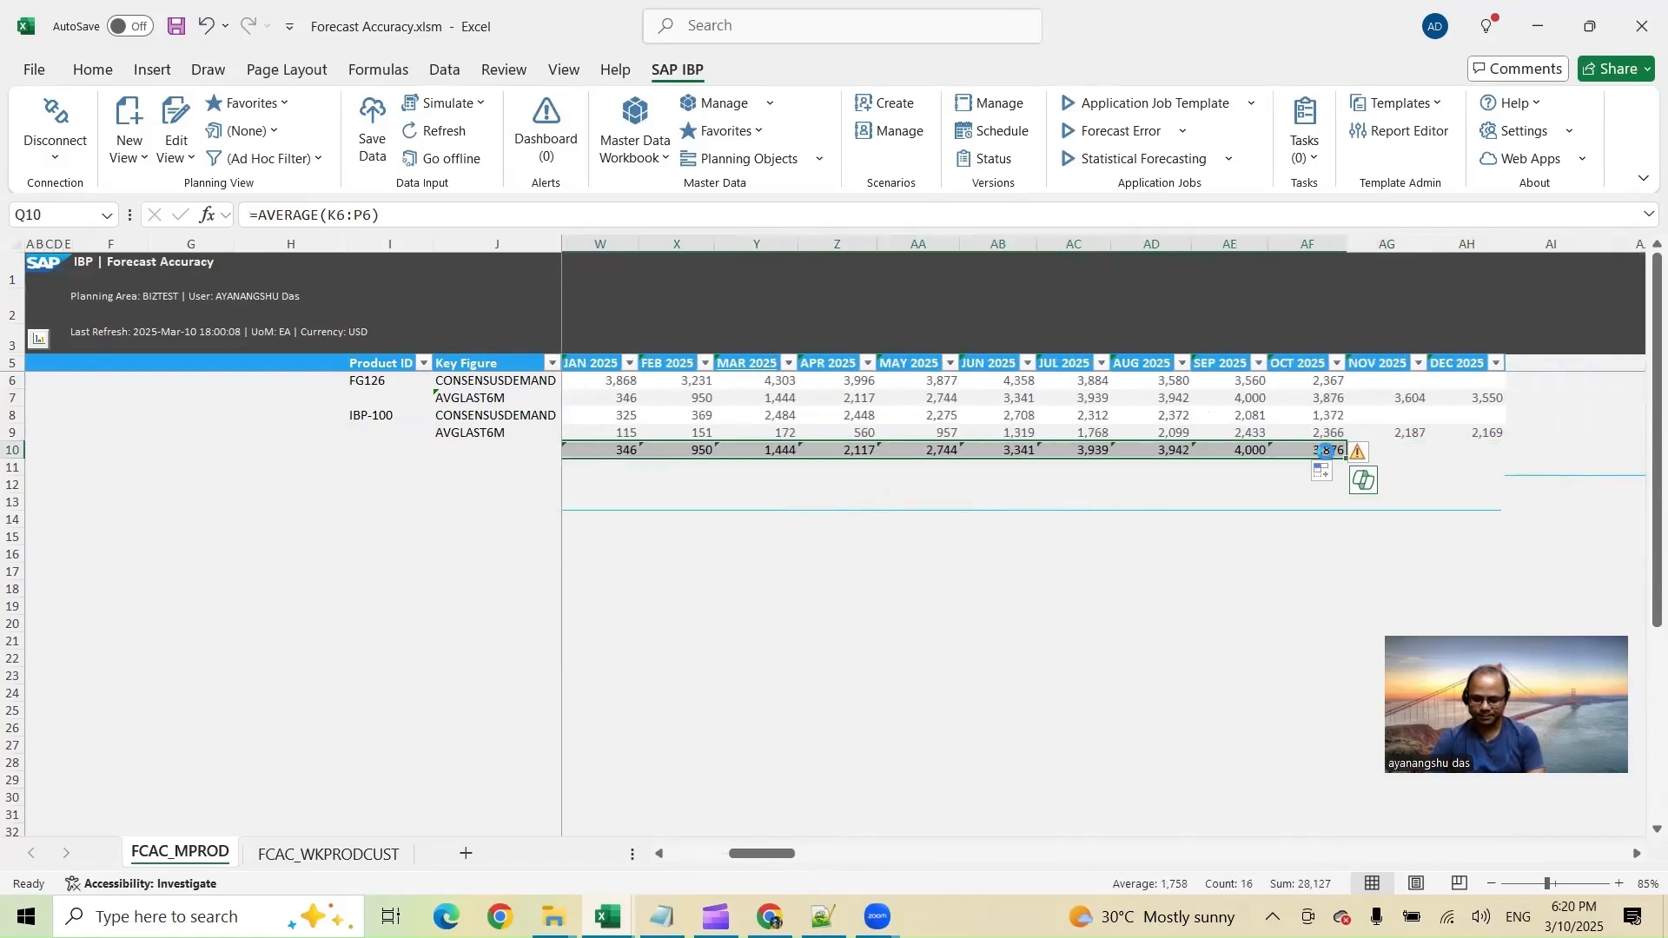
pyautogui.press('Delete')
pyautogui.moveTo(786, 853); pyautogui.dragTo(751, 862)
# Examine the product IDs FG126 and IBP-100 listed in the planning view
pyautogui.moveTo(363, 380); pyautogui.dragTo(363, 415)
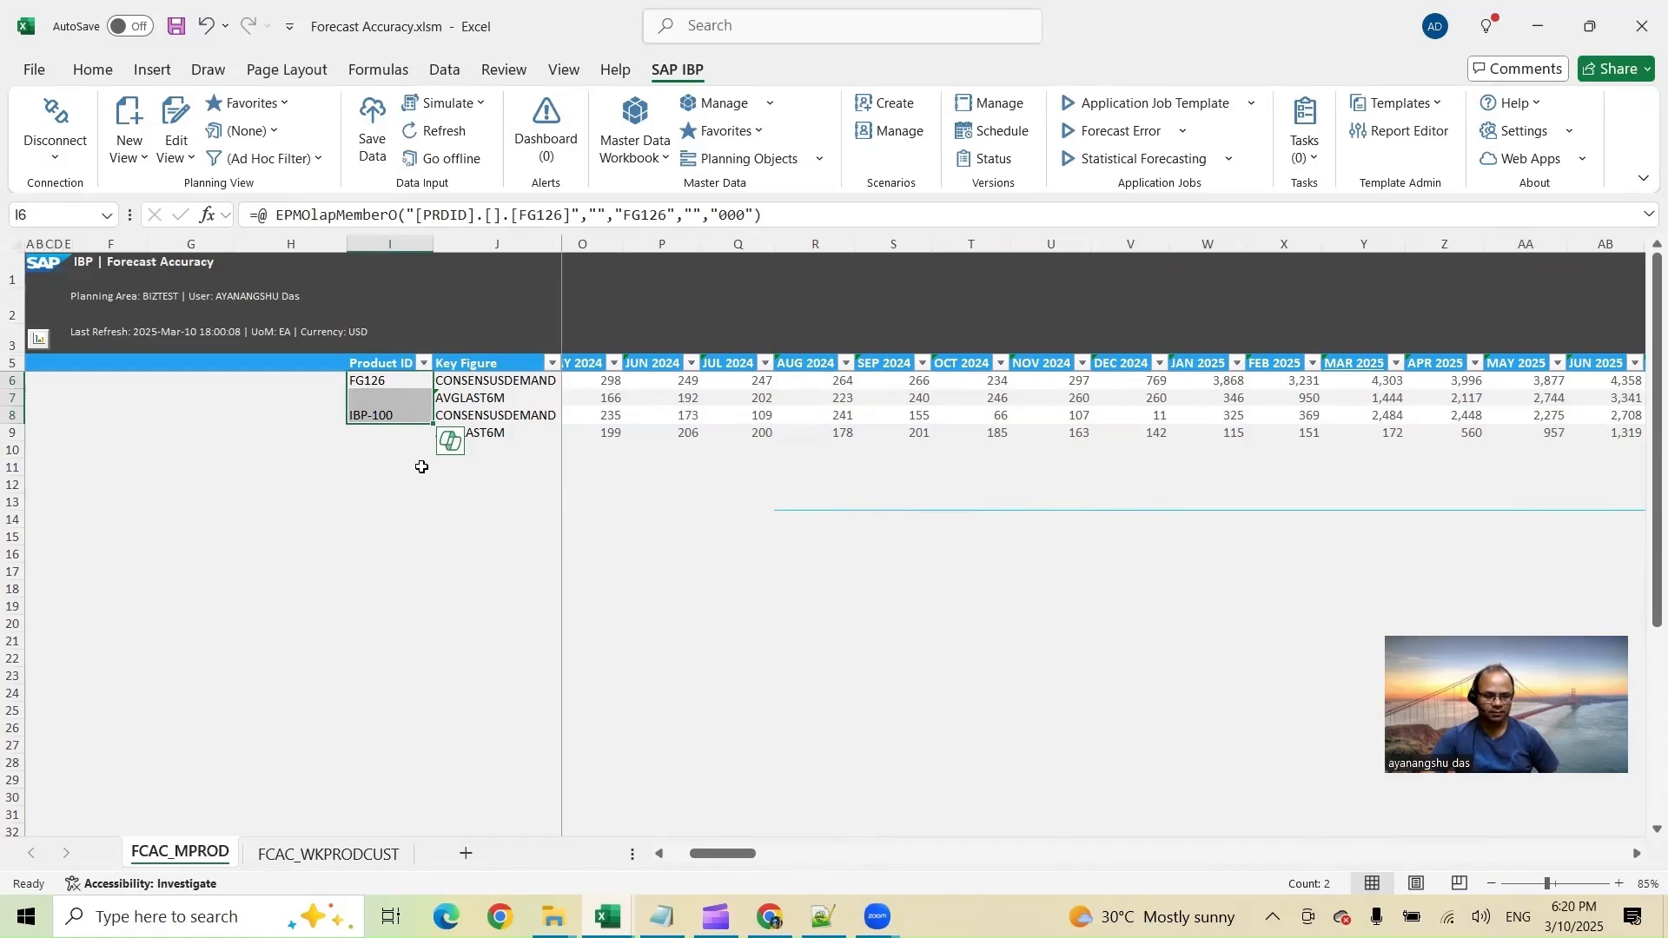
pyautogui.click(374, 383)
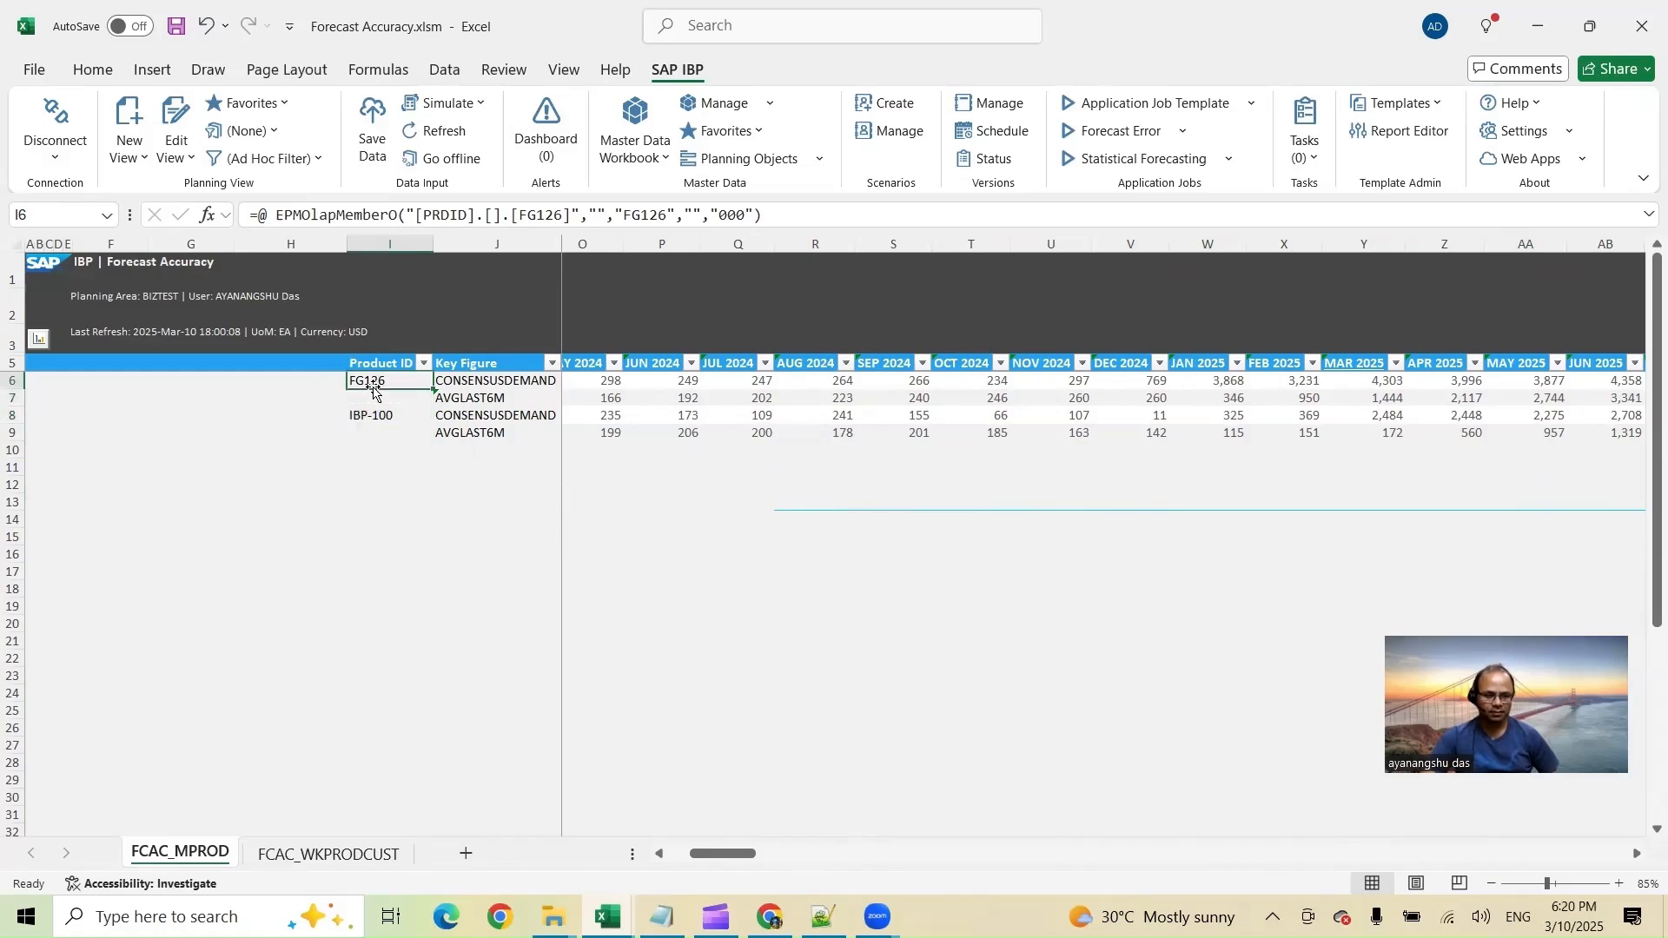
pyautogui.click(409, 415)
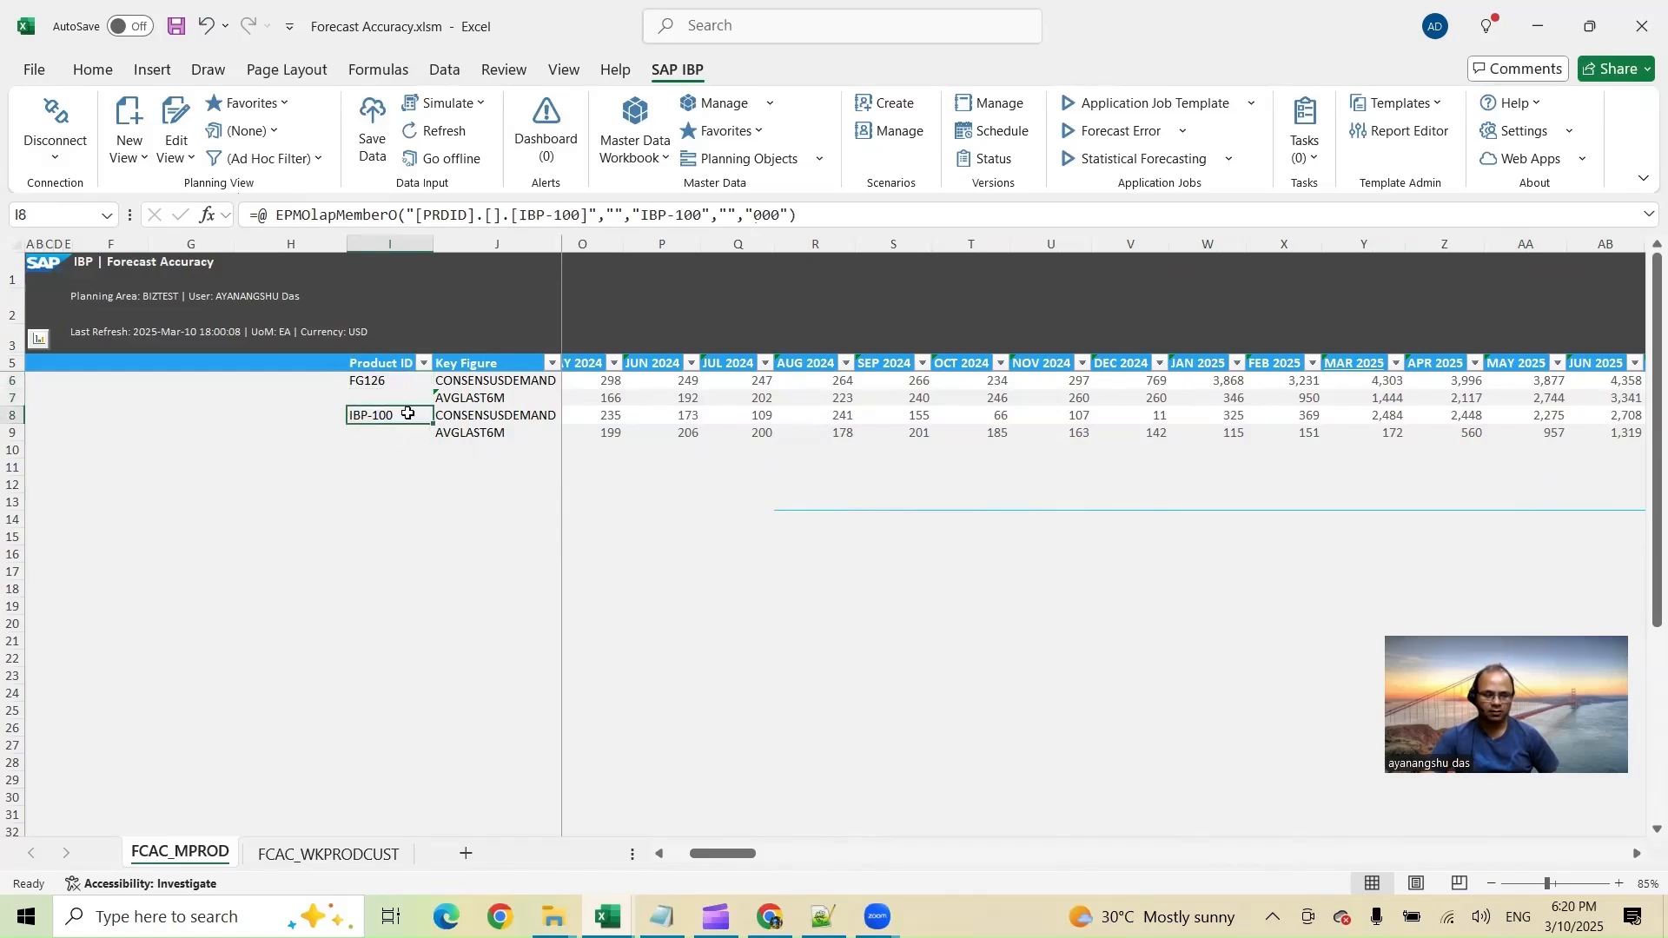
pyautogui.click(361, 379)
pyautogui.click(365, 413)
pyautogui.click(358, 382)
pyautogui.click(365, 411)
pyautogui.click(367, 383)
pyautogui.click(371, 416)
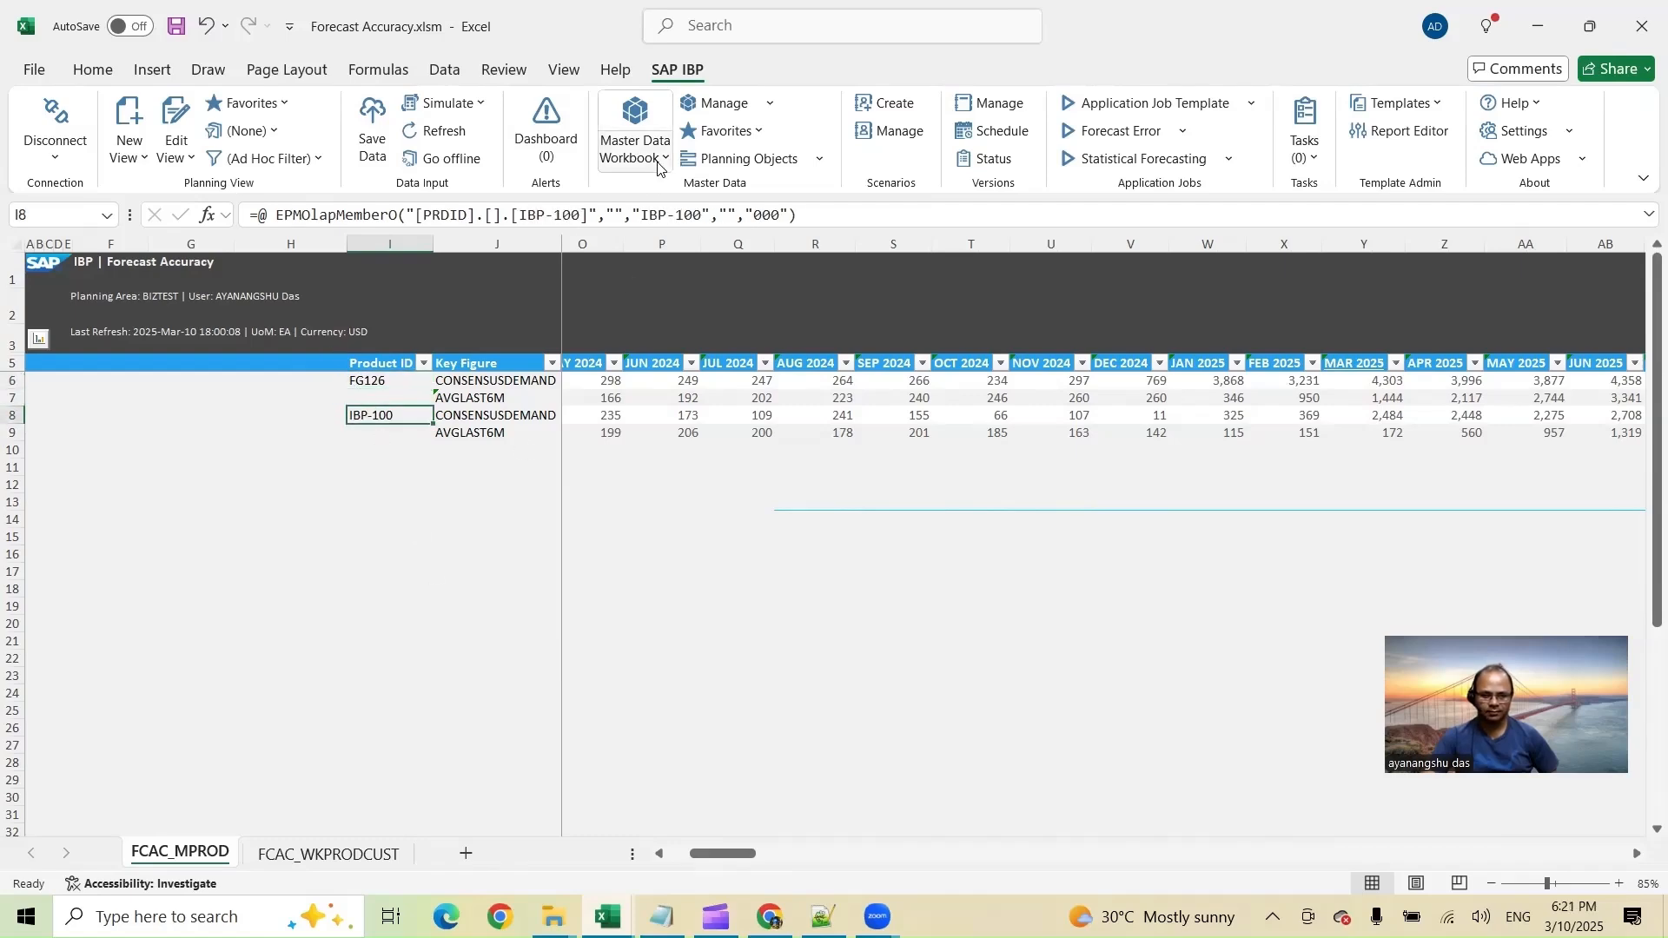
# Create a master data workbook for the Product master data type in the Base Version
pyautogui.click(634, 122)
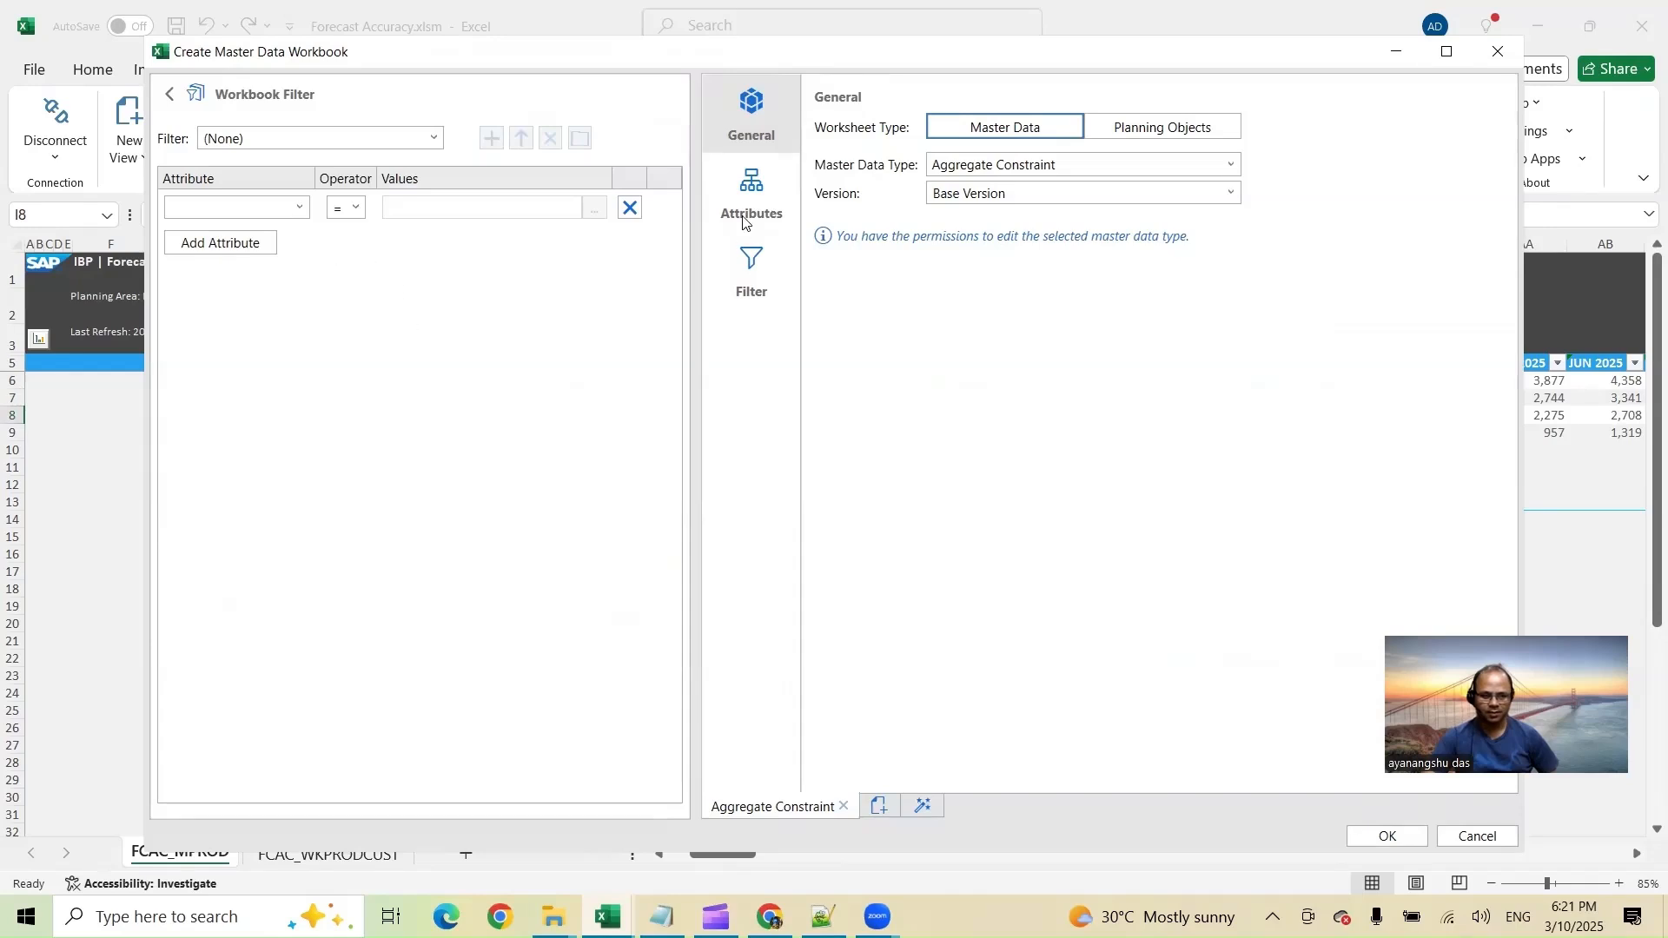
pyautogui.click(169, 97)
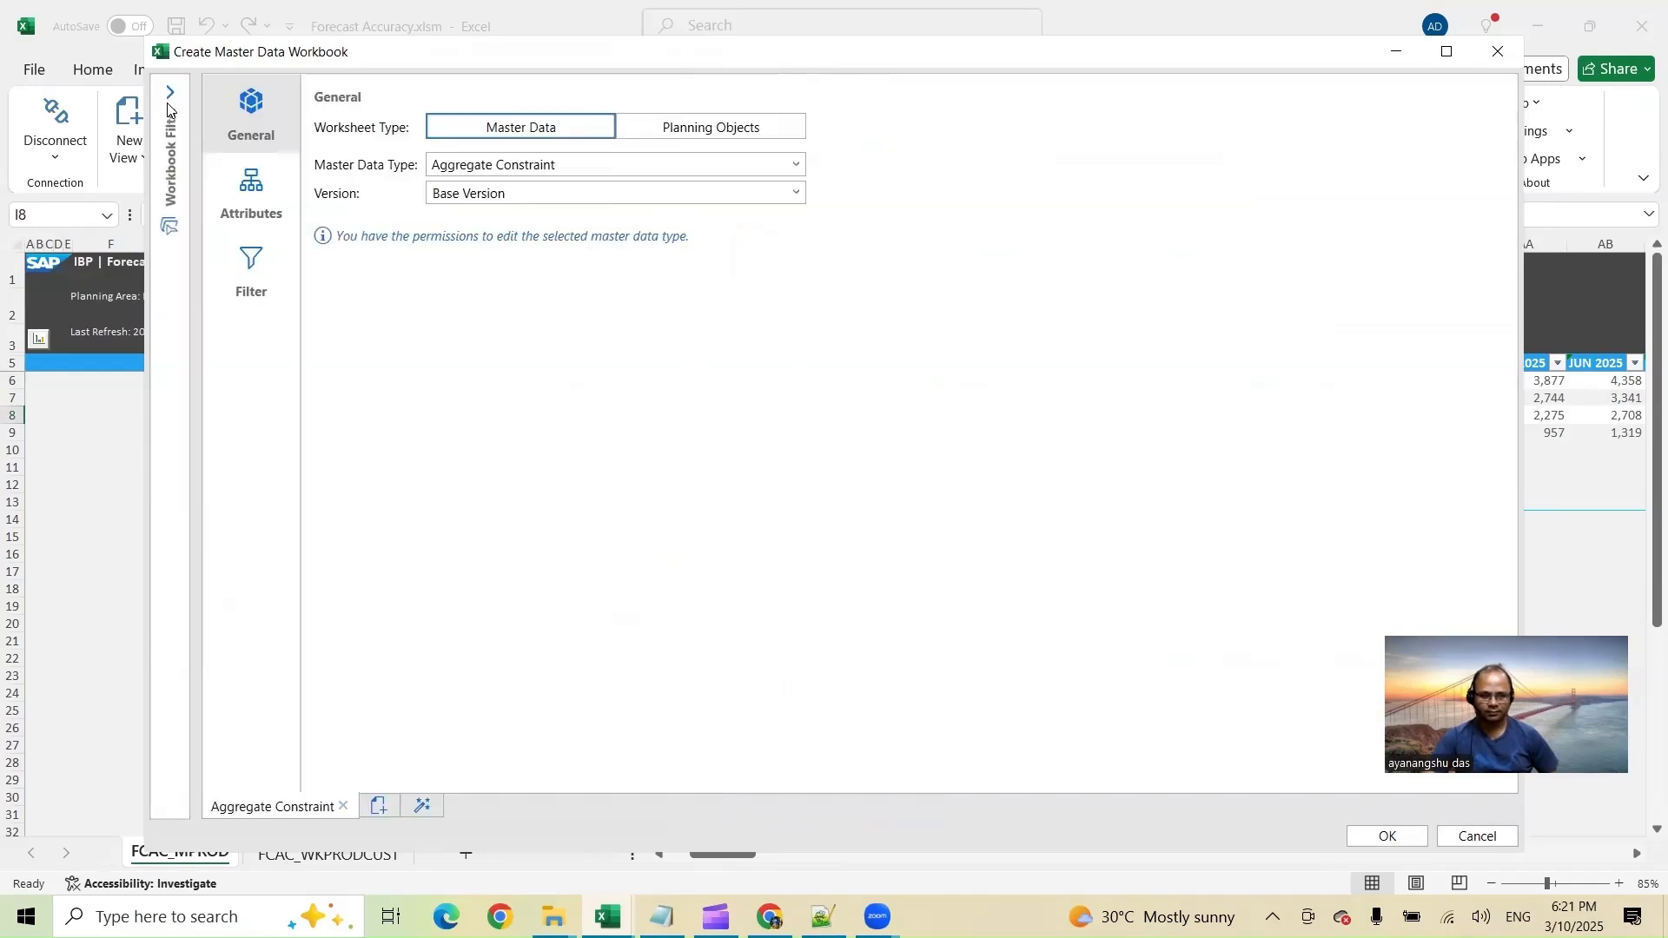
pyautogui.click(796, 164)
pyautogui.scroll(-2, 489, 465)
pyautogui.scroll(-4, 489, 466)
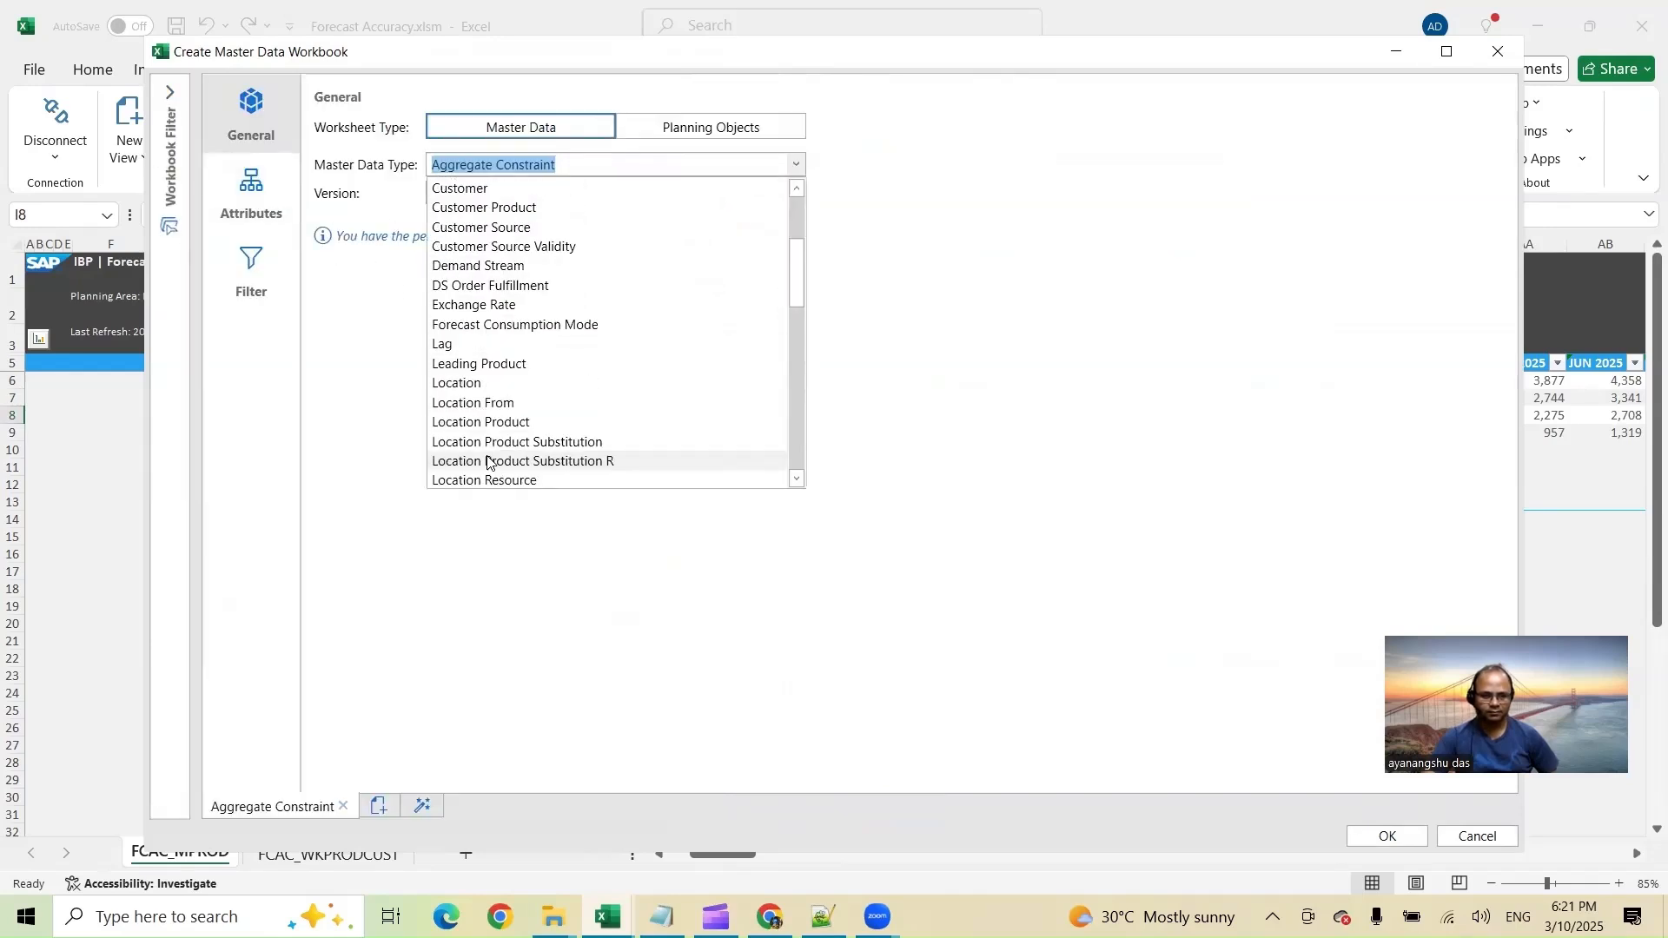
pyautogui.click(477, 463)
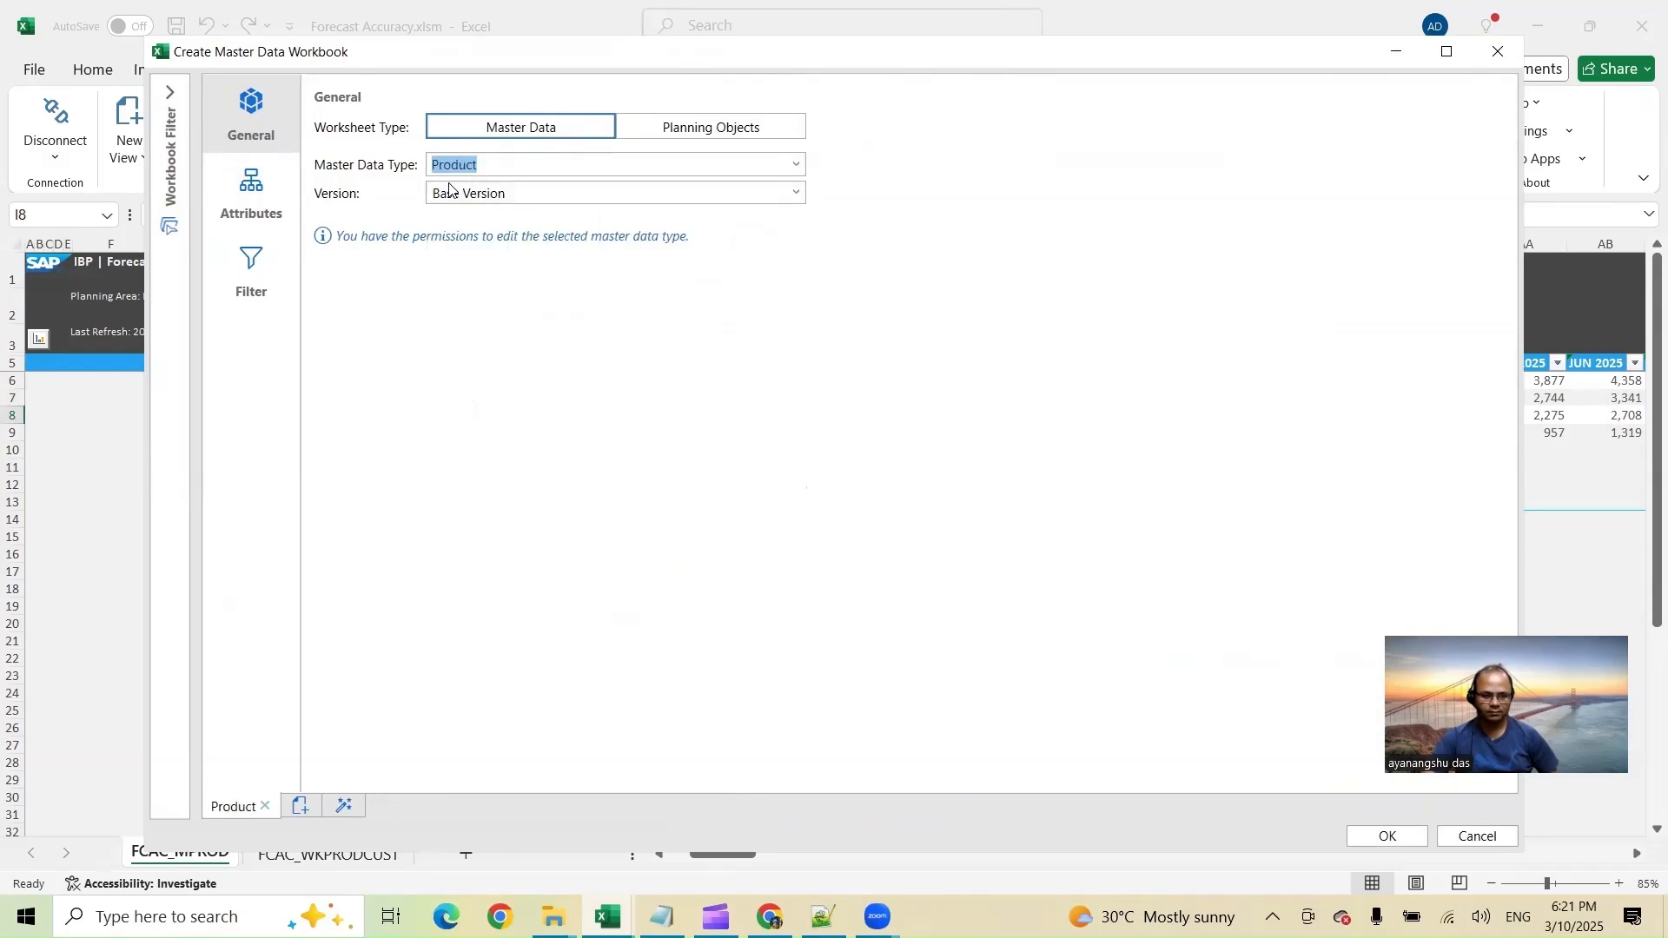
pyautogui.click(1388, 836)
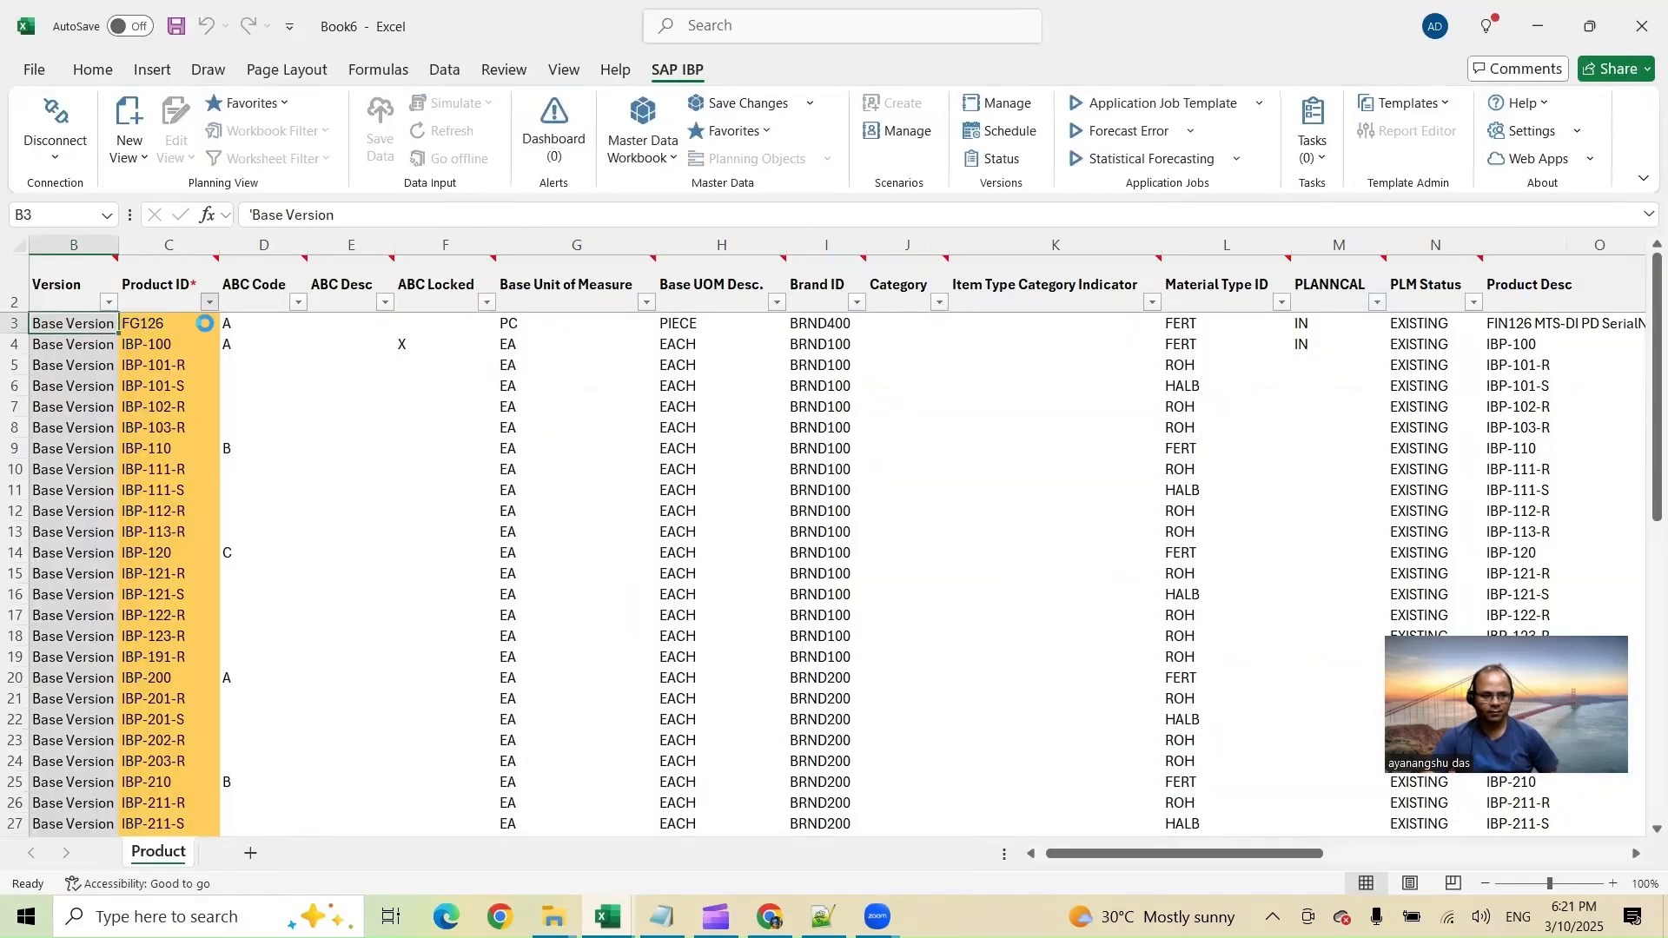
pyautogui.click(209, 302)
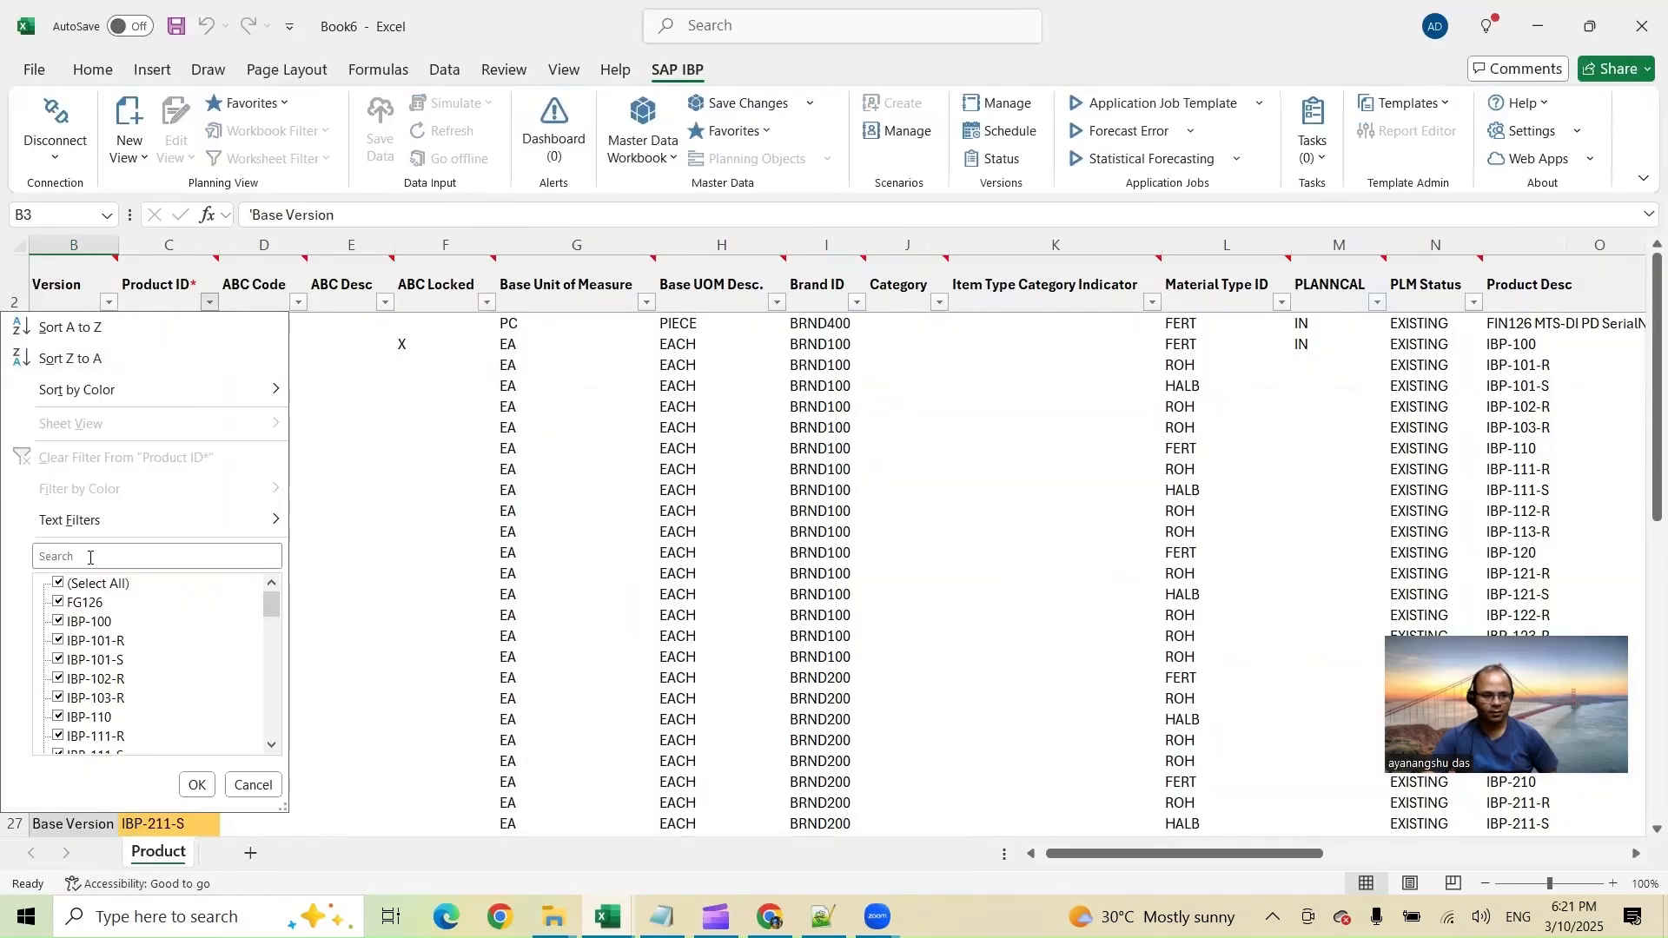
pyautogui.click(78, 584)
pyautogui.click(82, 603)
pyautogui.click(83, 604)
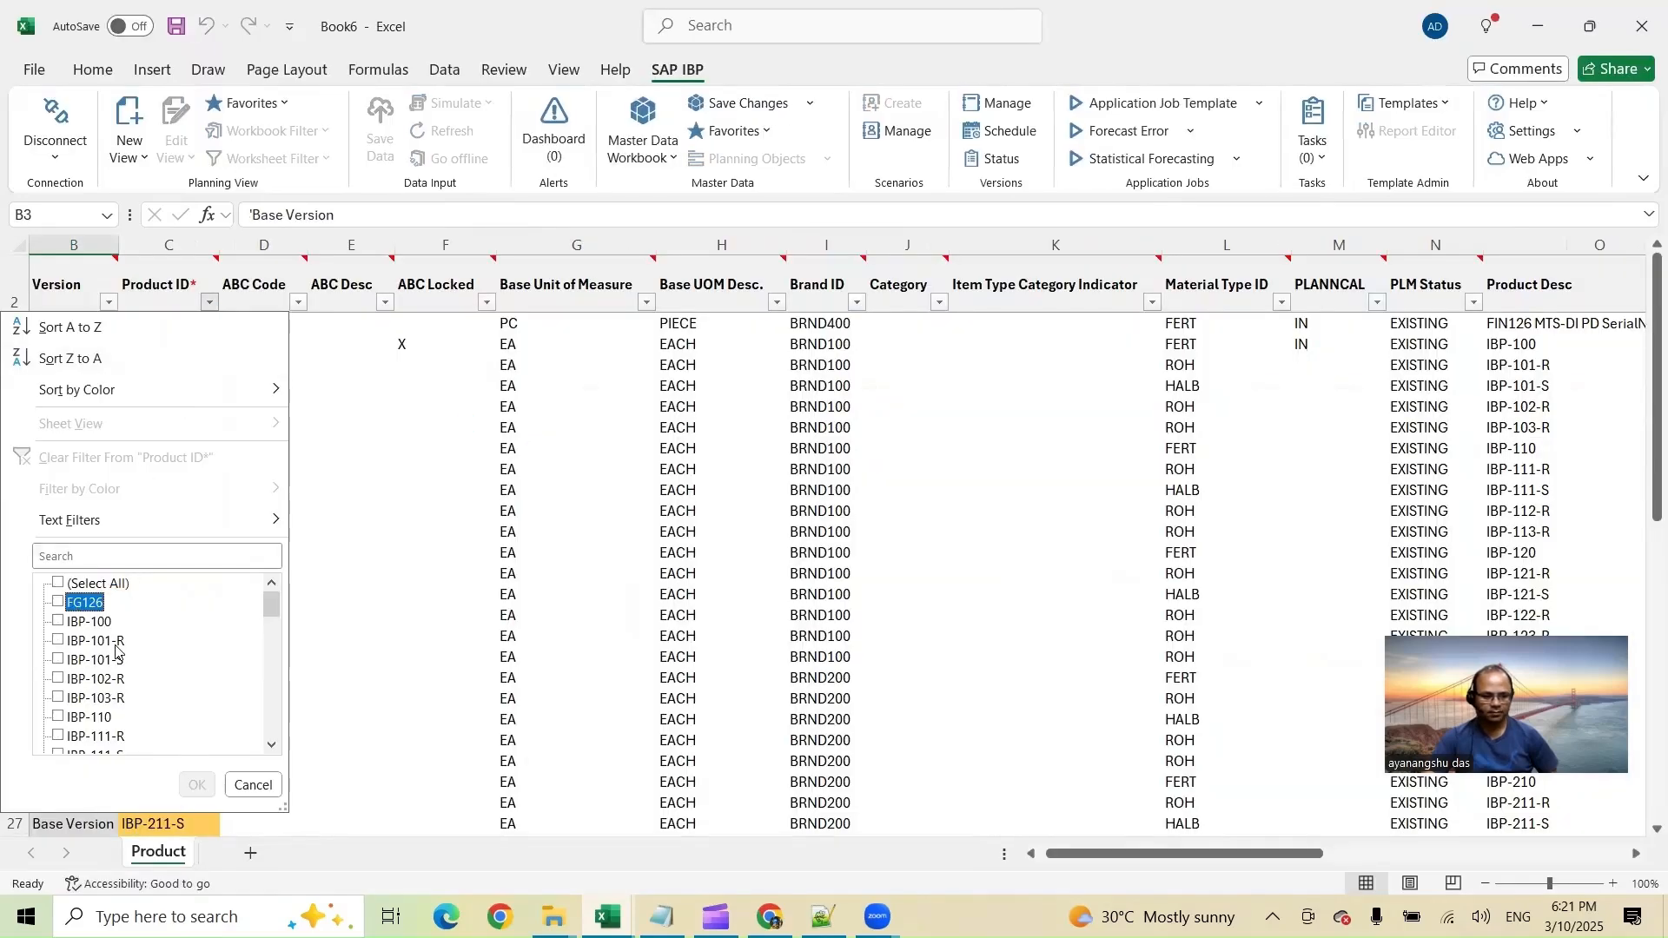
pyautogui.click(250, 785)
# Examine the master data attributes of FG126 and IBP-100 and the Product Group values down to the last product
pyautogui.moveTo(141, 324); pyautogui.dragTo(1534, 346)
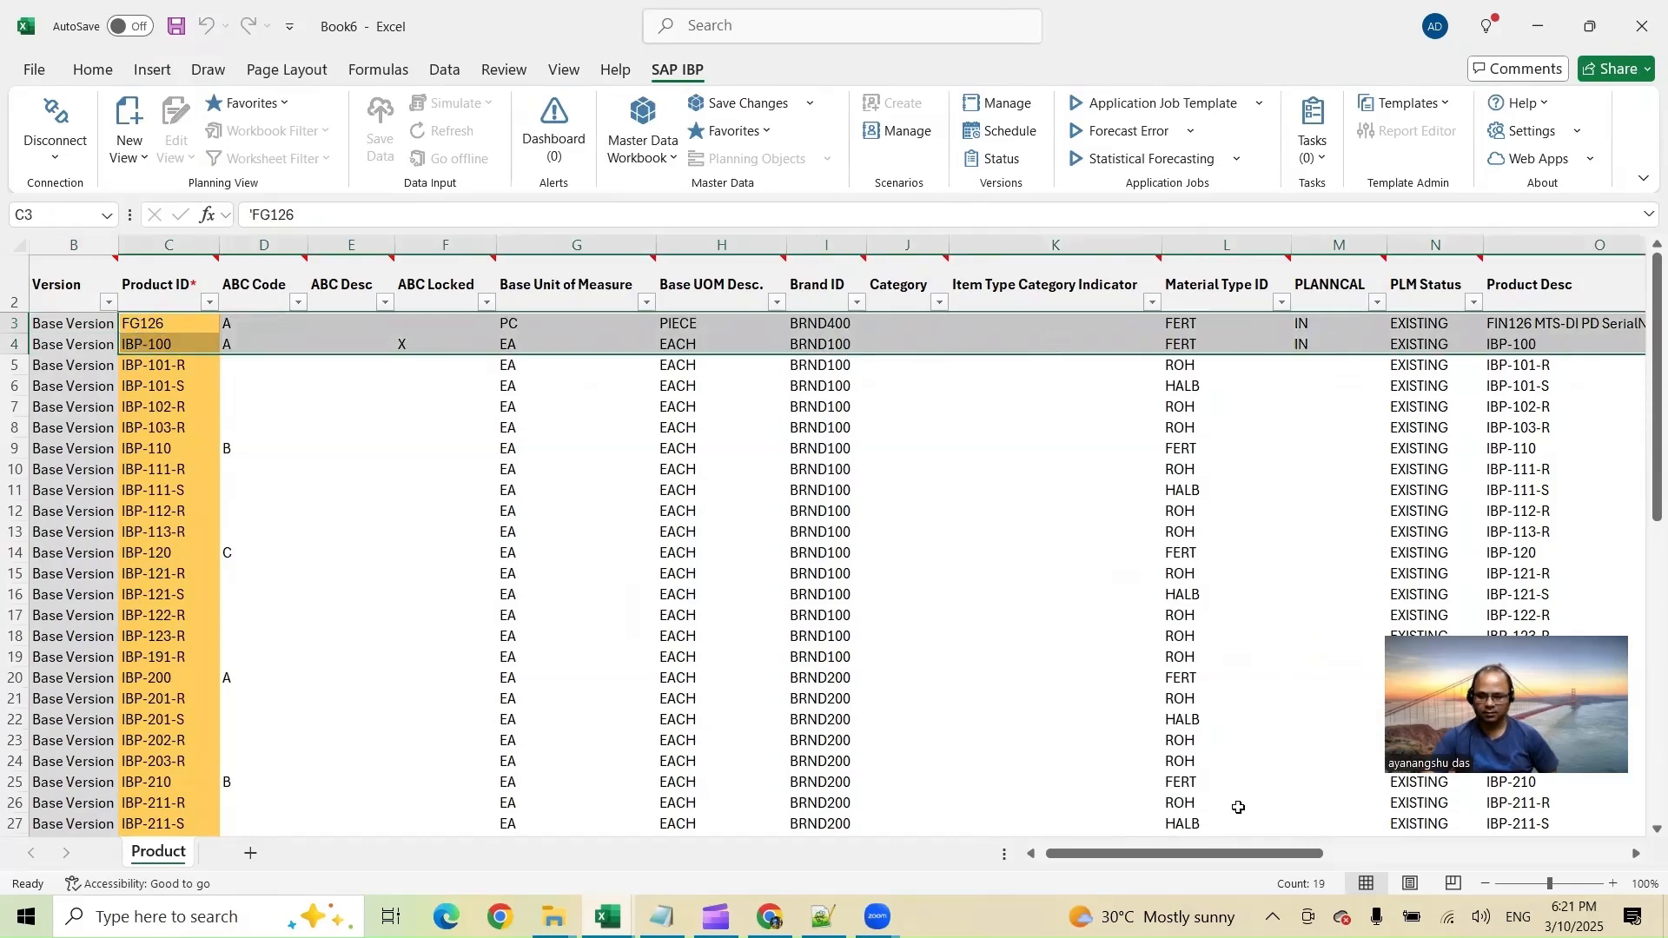
pyautogui.moveTo(1237, 860); pyautogui.dragTo(1411, 860)
pyautogui.moveTo(988, 323); pyautogui.dragTo(1026, 660)
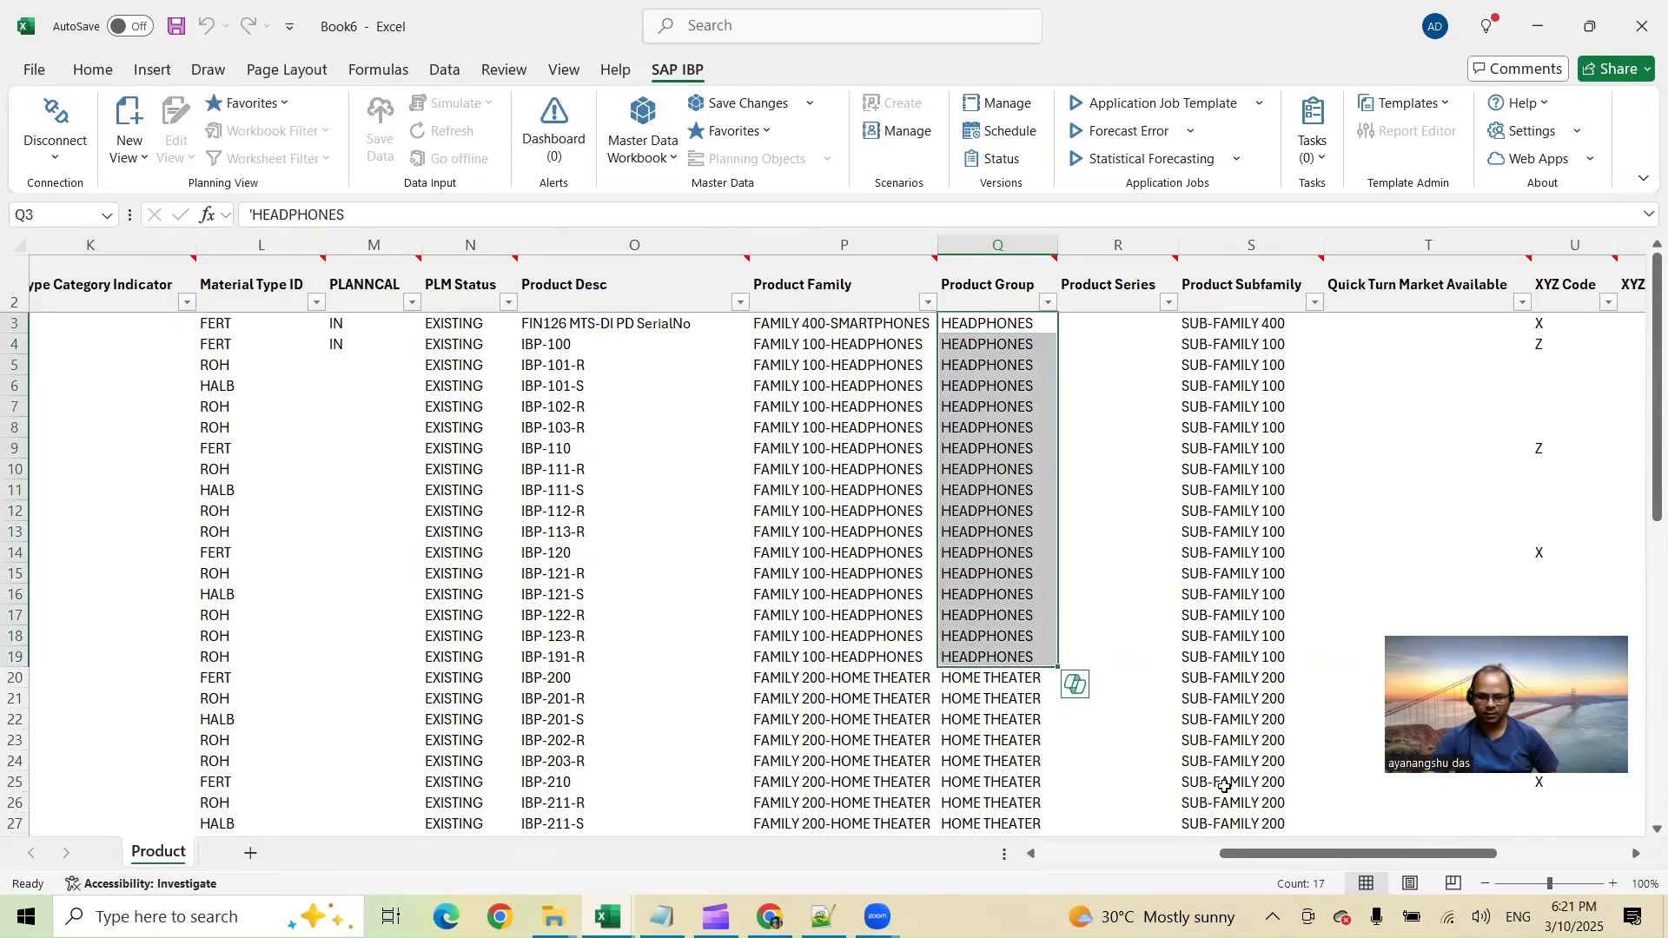
pyautogui.moveTo(1234, 854); pyautogui.dragTo(1287, 860)
pyautogui.scroll(-8, 1082, 693)
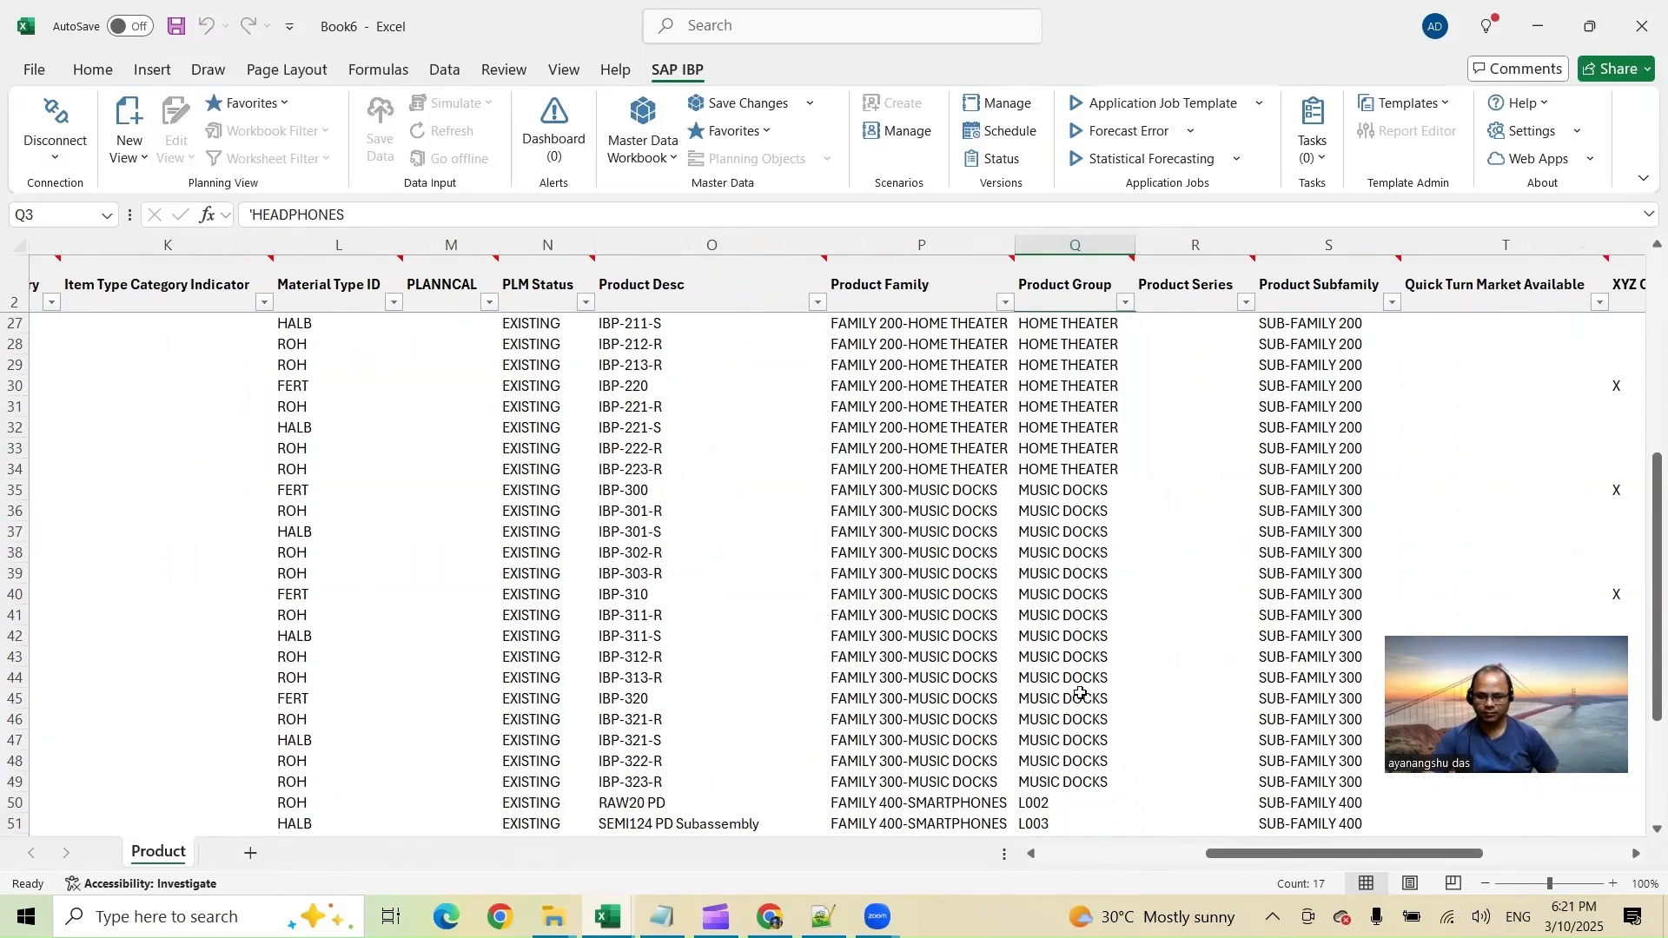
pyautogui.scroll(-4, 1082, 693)
pyautogui.moveTo(1044, 553); pyautogui.dragTo(1045, 612)
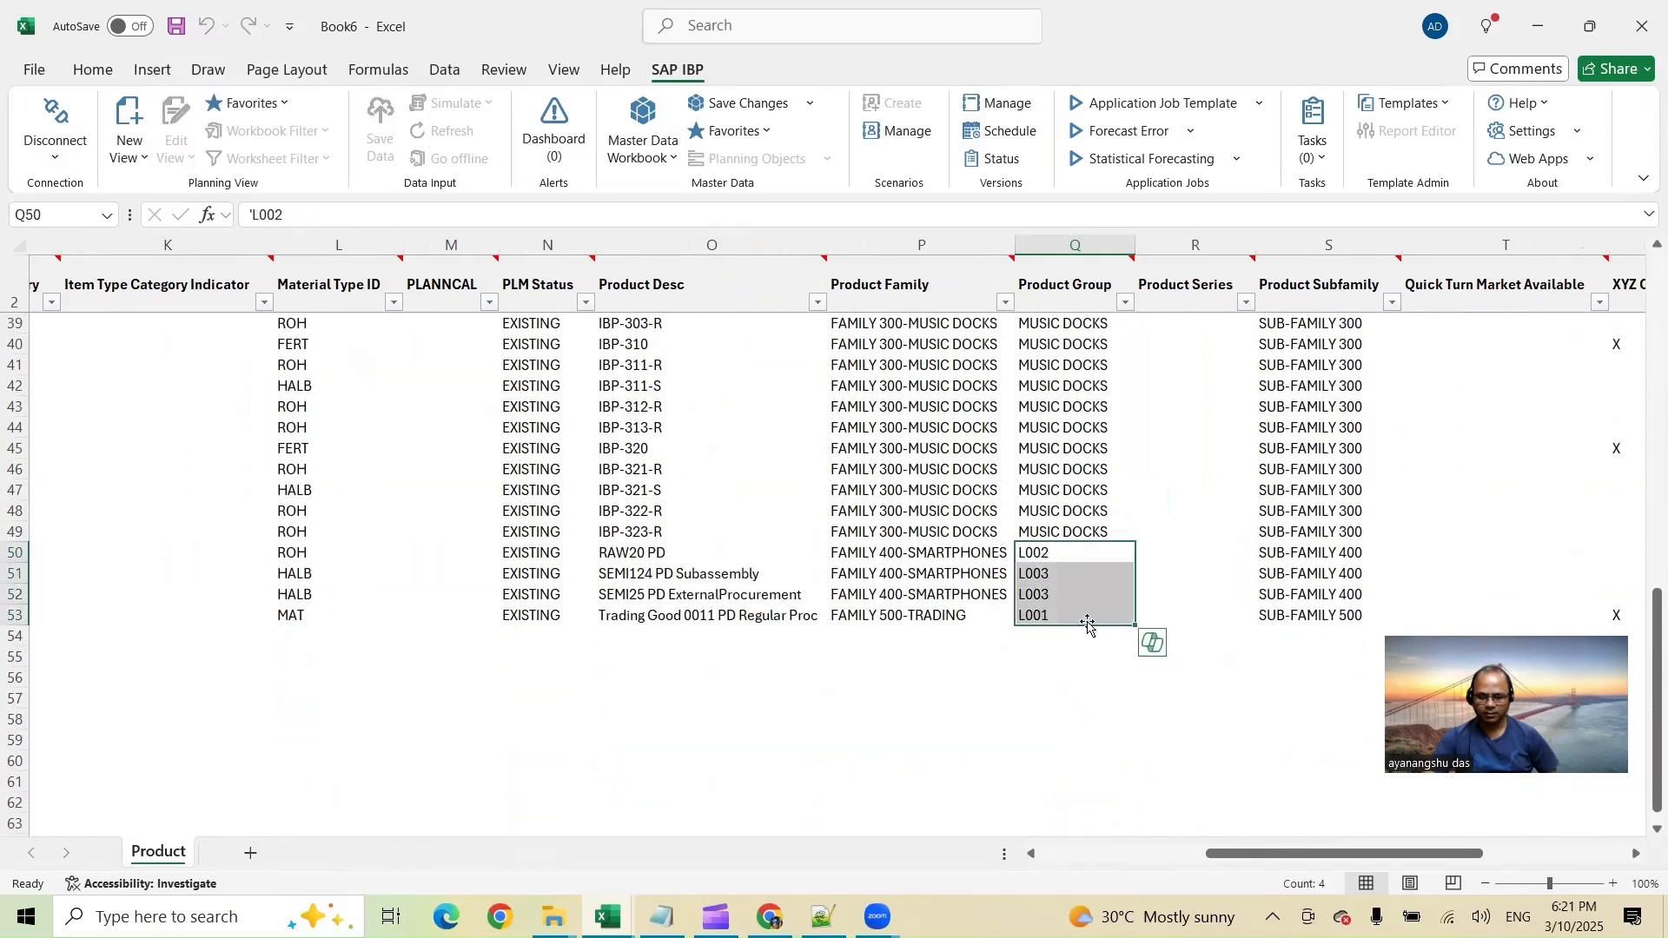
pyautogui.moveTo(1068, 553); pyautogui.dragTo(1070, 622)
pyautogui.scroll(12, 1147, 742)
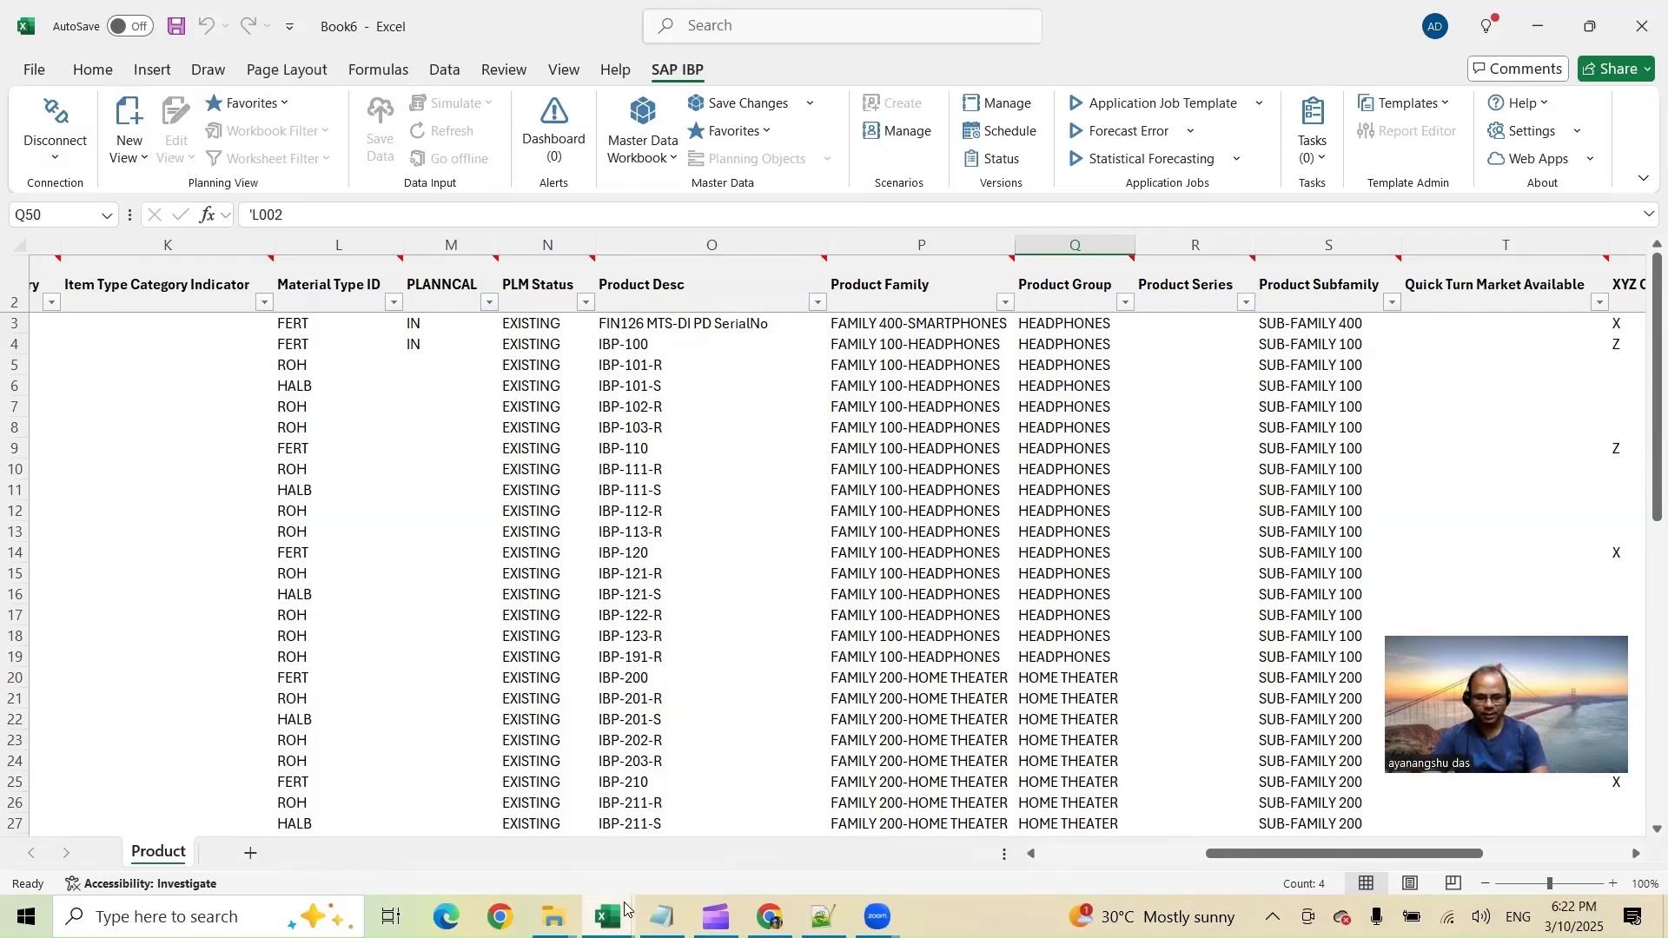
# Switch to the Book1 workbook and clear the BIZKF1 and NewKF rows beneath the month headers
pyautogui.click(374, 812)
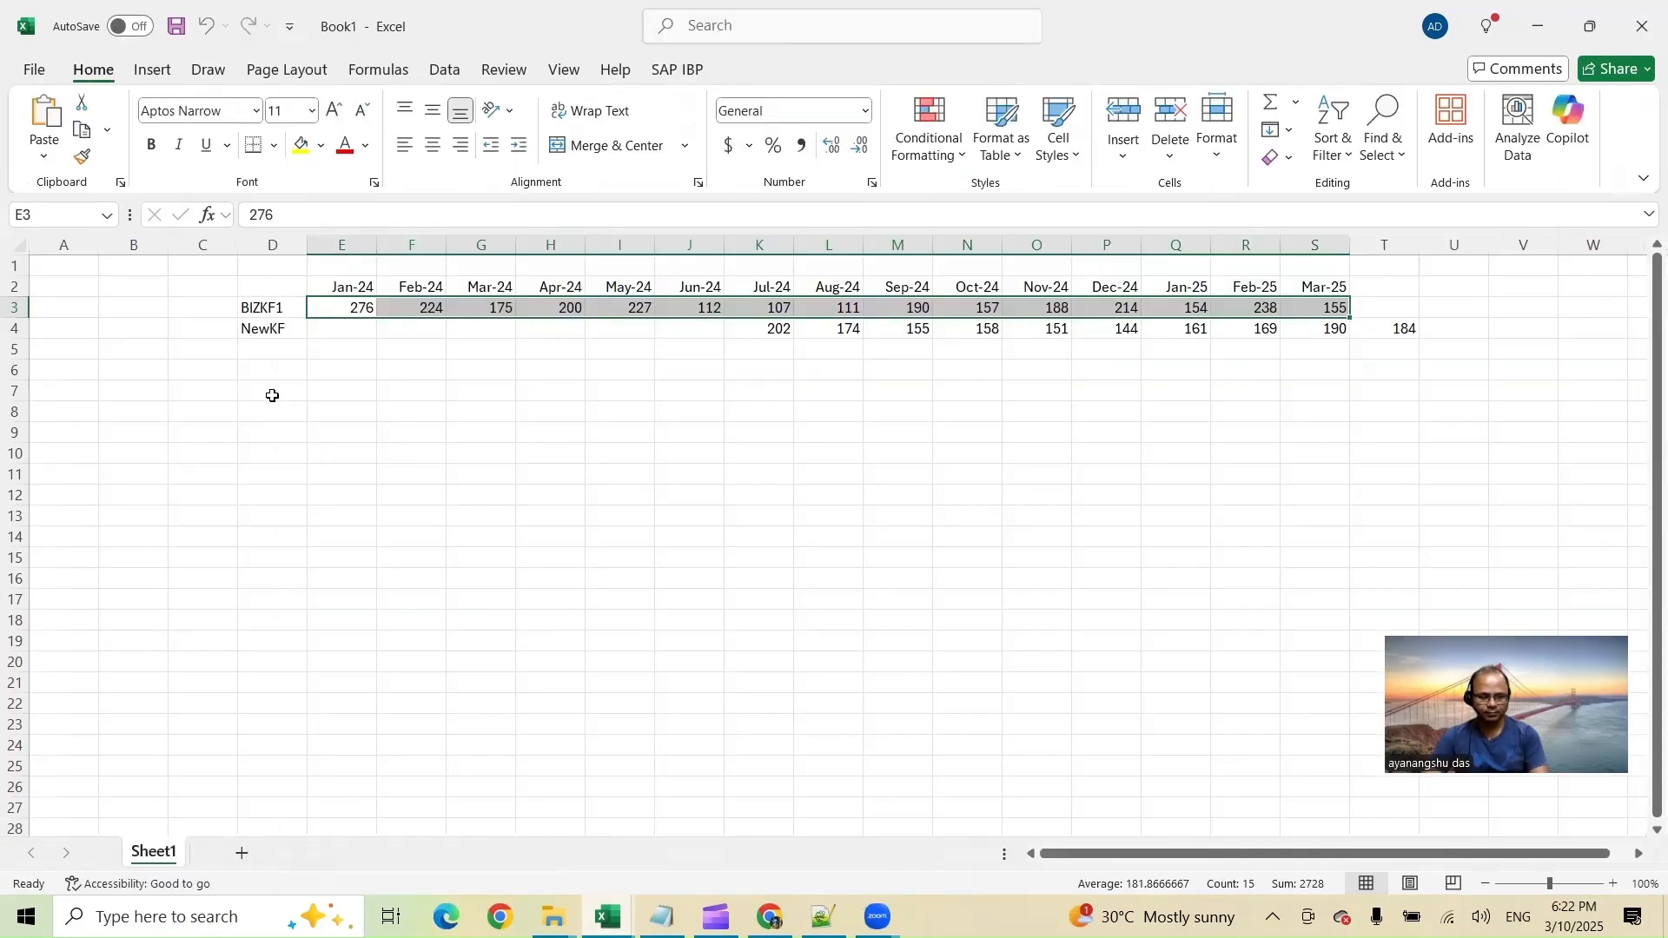
pyautogui.click(272, 396)
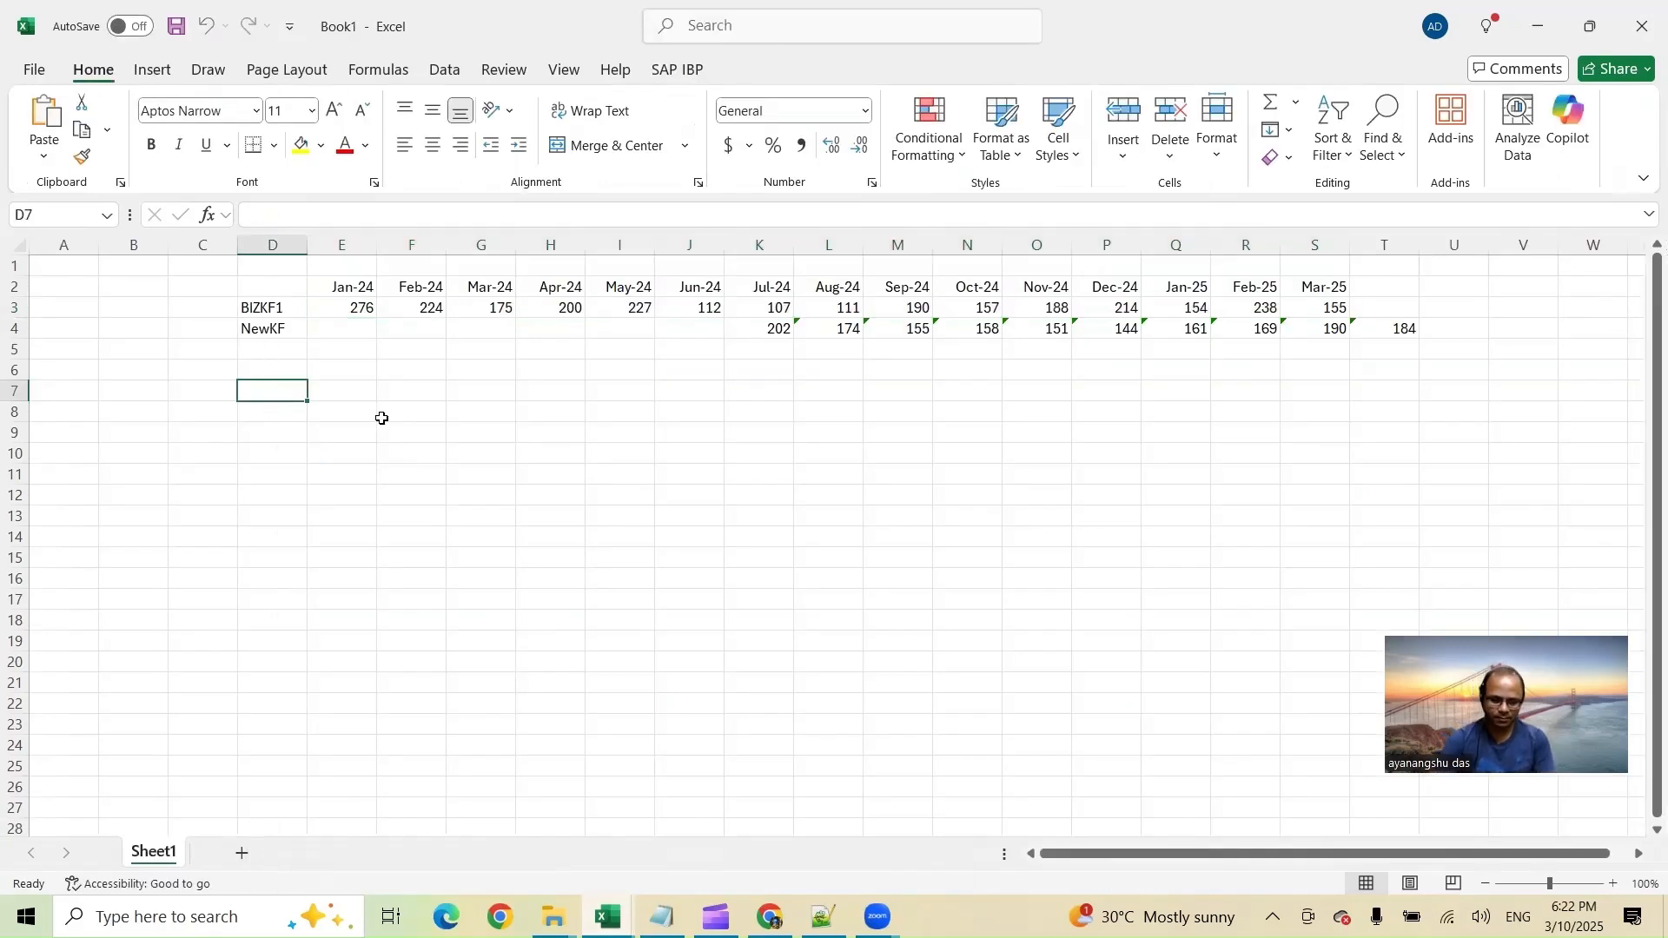
pyautogui.moveTo(280, 313); pyautogui.dragTo(1425, 349)
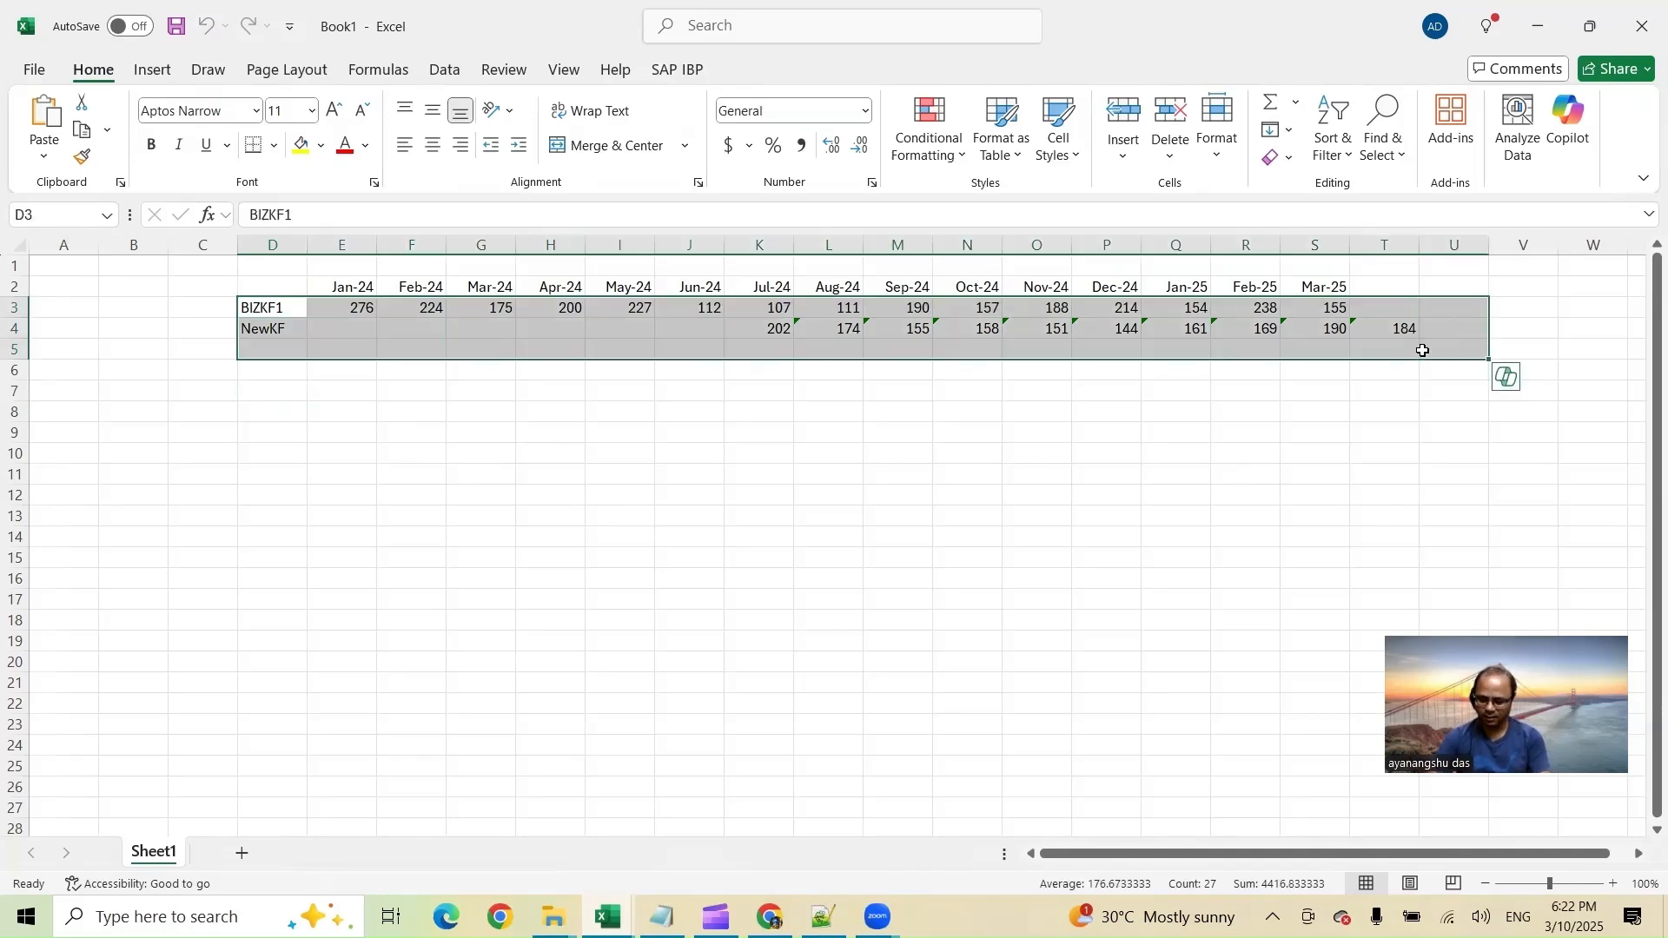
pyautogui.press('Delete')
# Enter Product123 in cell D3
pyautogui.click(253, 310)
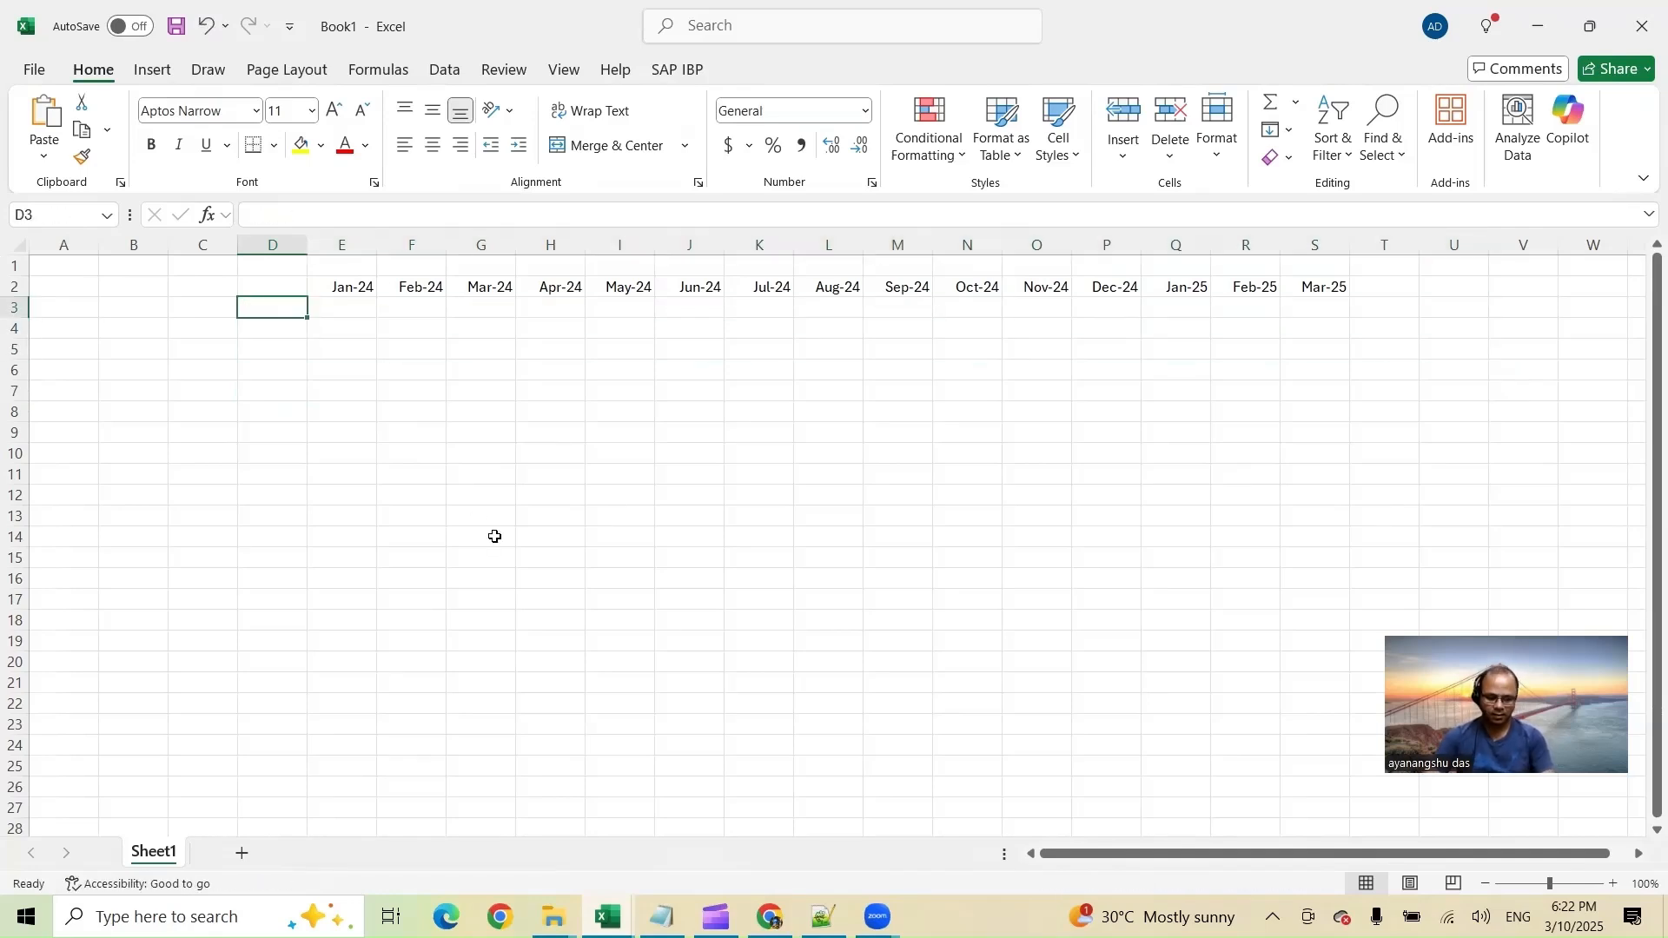
pyautogui.write('Product1323')
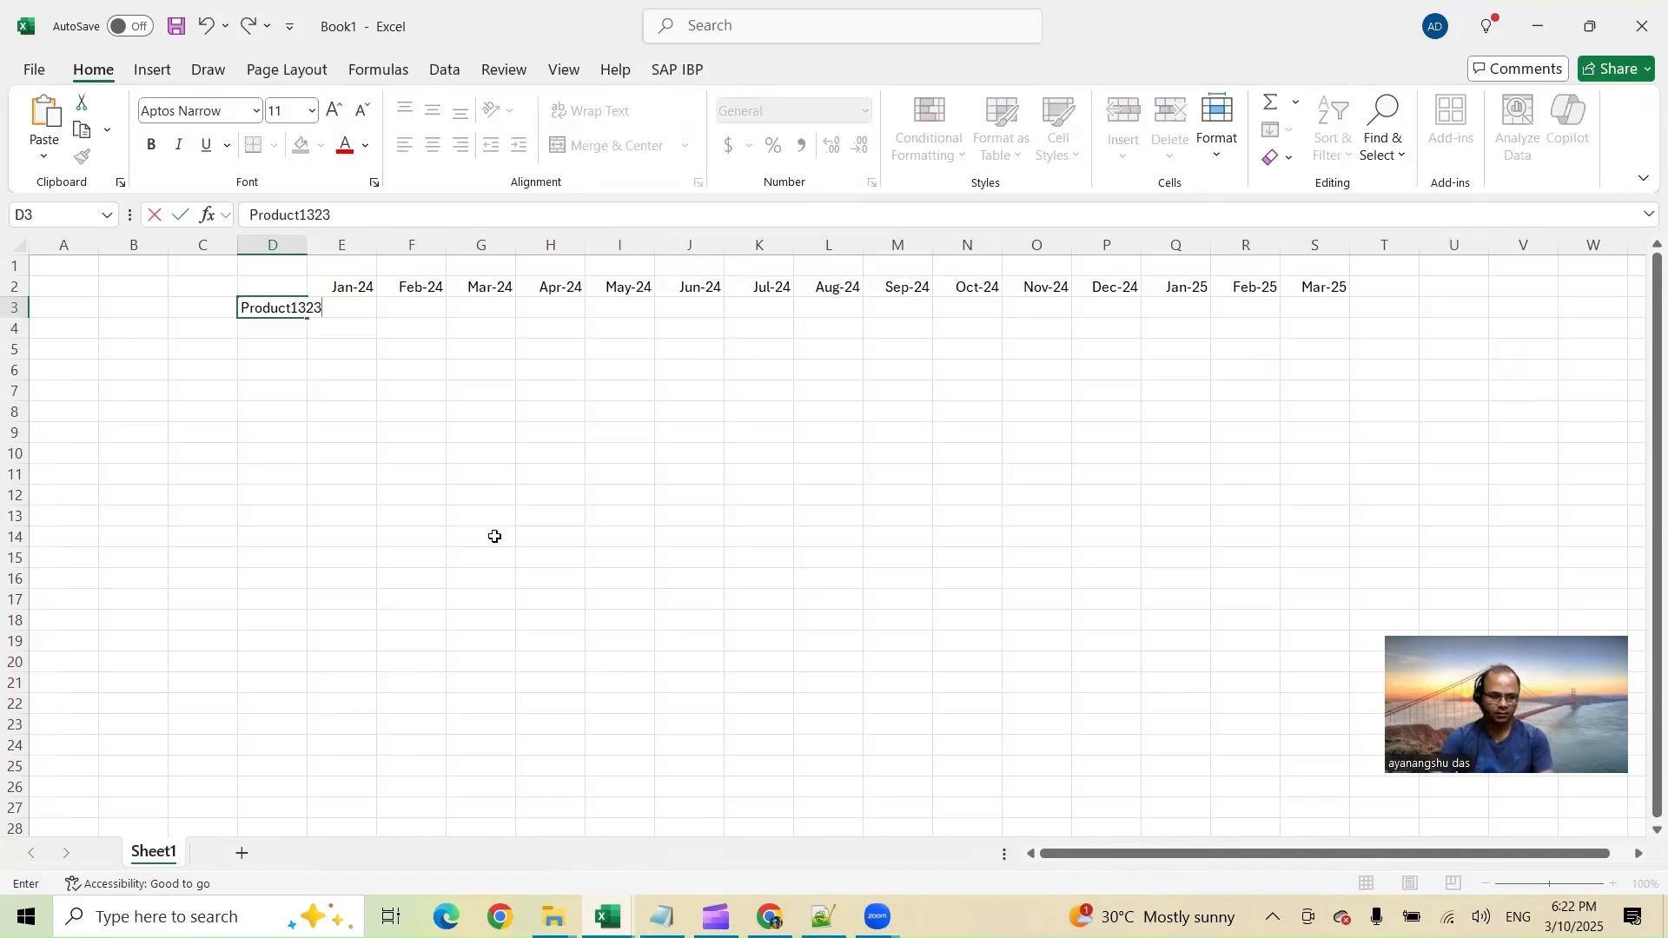
pyautogui.press('BackSpace')
pyautogui.press('BackSpace')
pyautogui.press('BackSpace')
pyautogui.write('23')
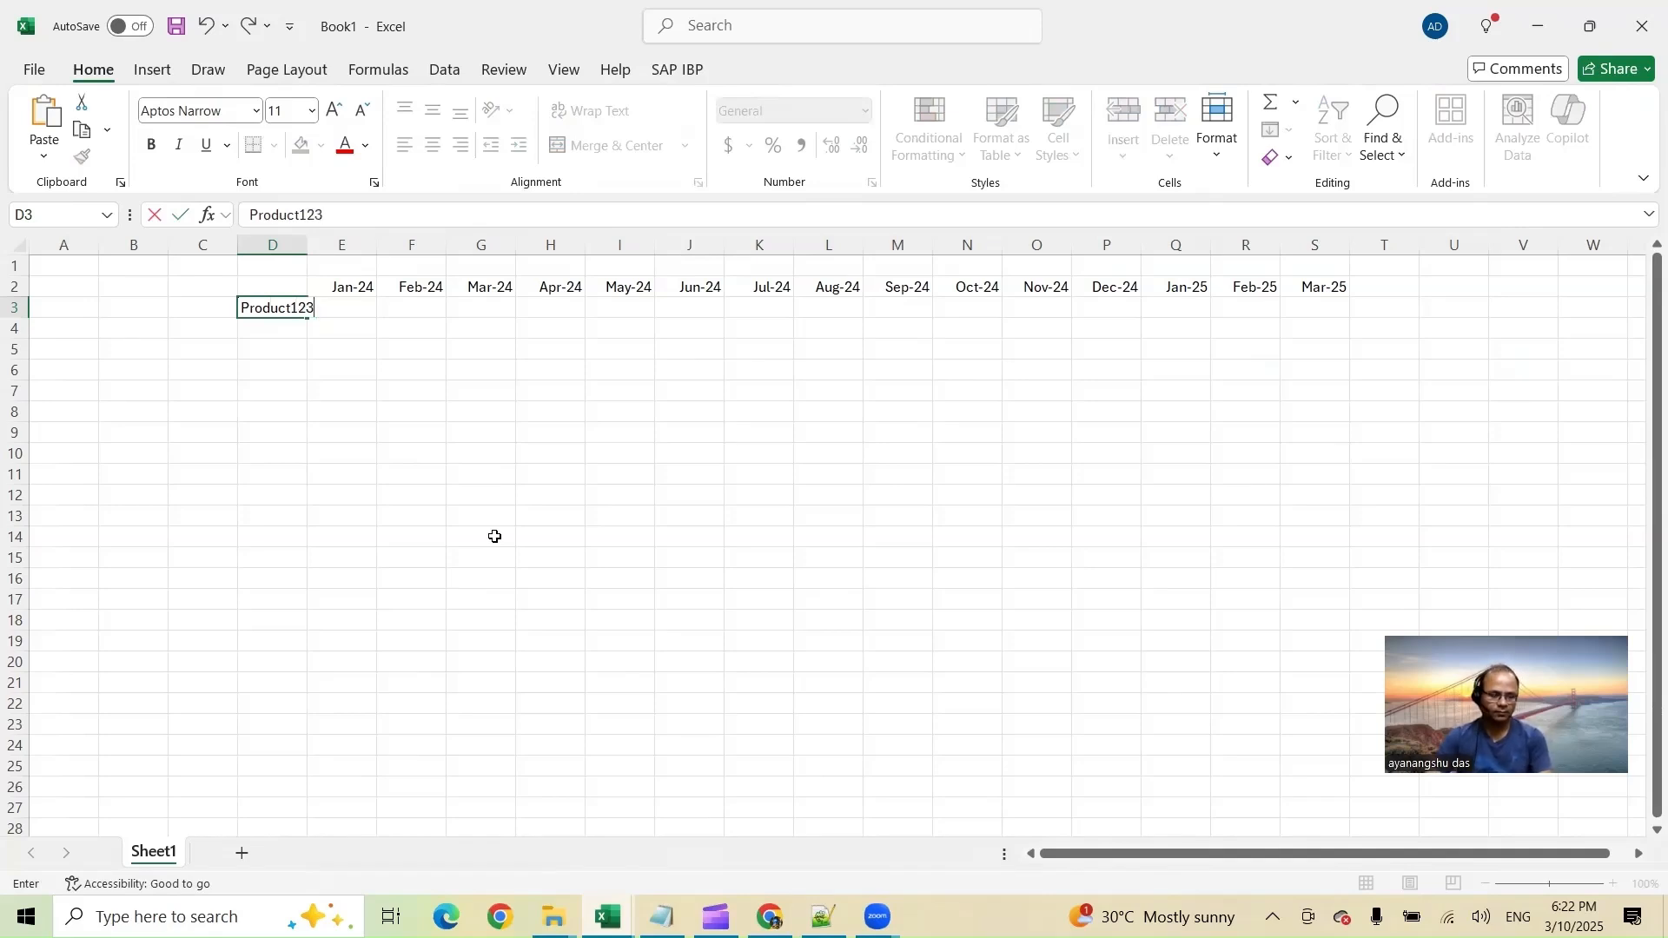
pyautogui.click(494, 536)
# Enter Product234 in D4 and Product345 in D5 to extend the product list
pyautogui.click(293, 320)
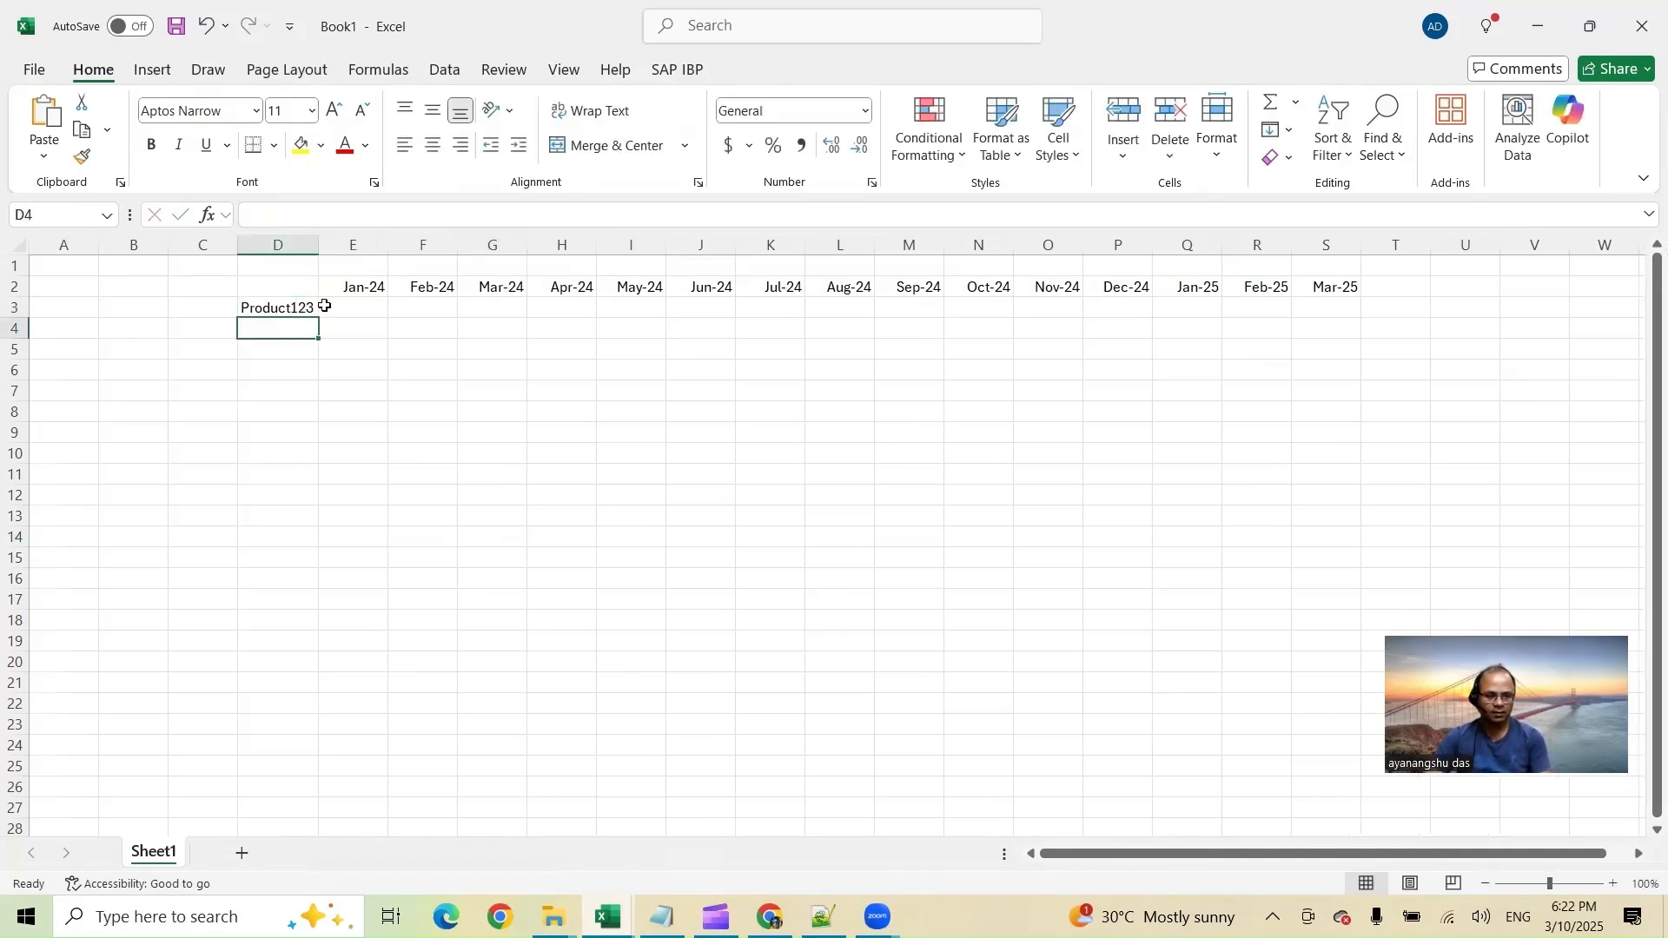
pyautogui.write('Product')
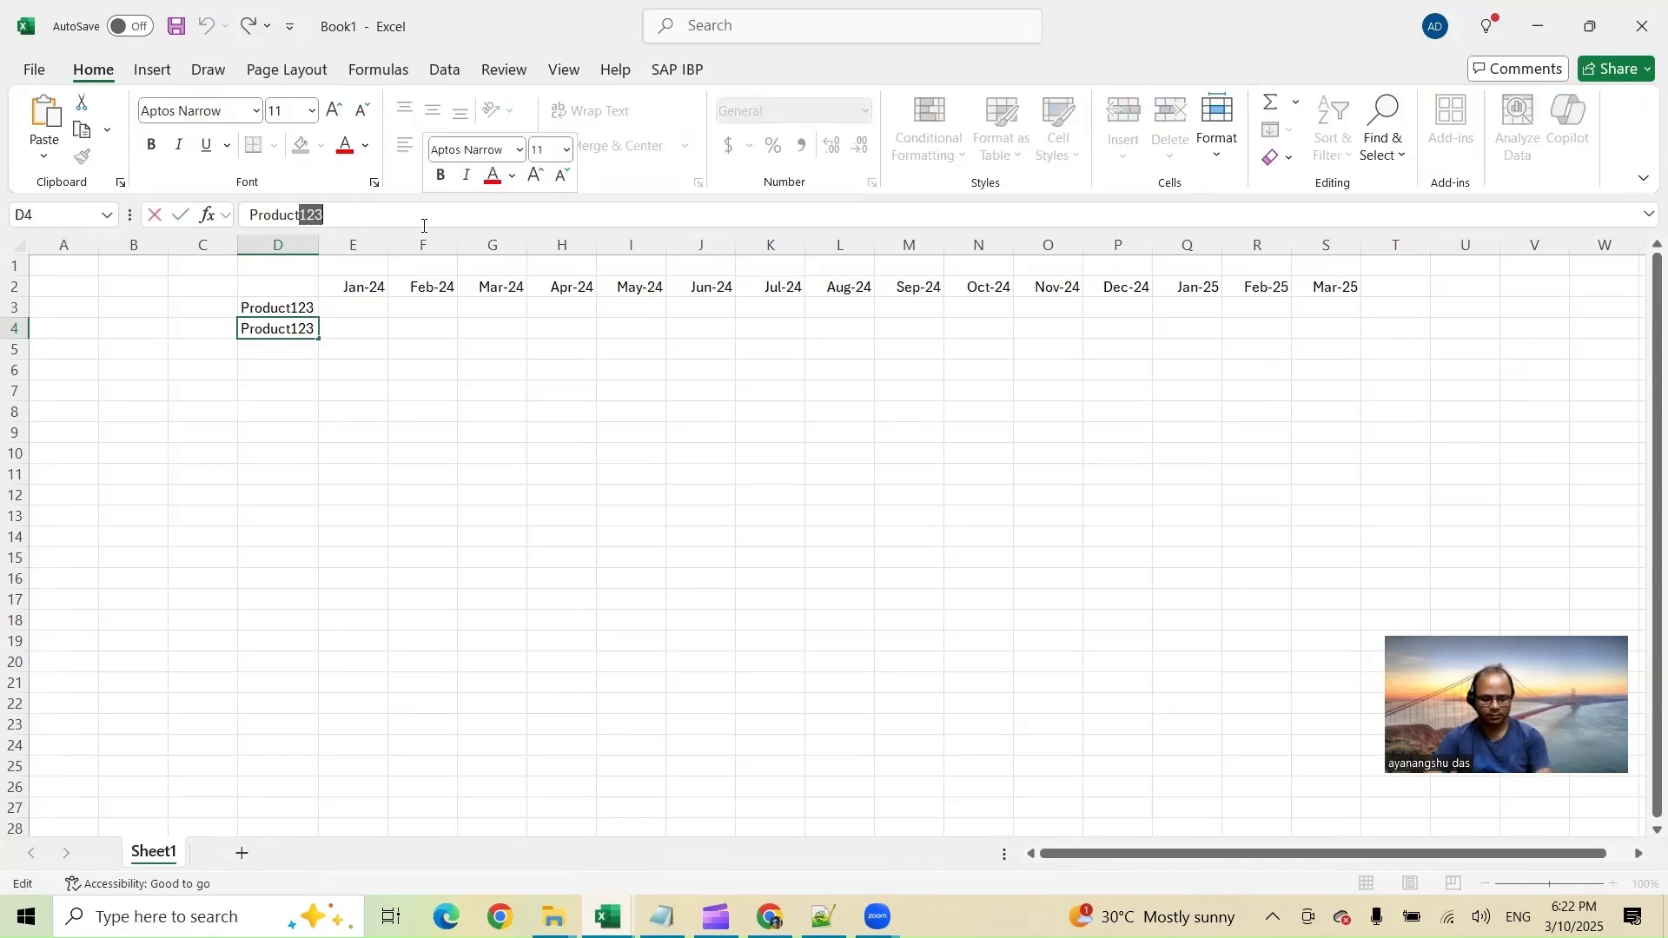
pyautogui.write('234')
pyautogui.click(288, 350)
pyautogui.hotkey('ctrl', 'd')
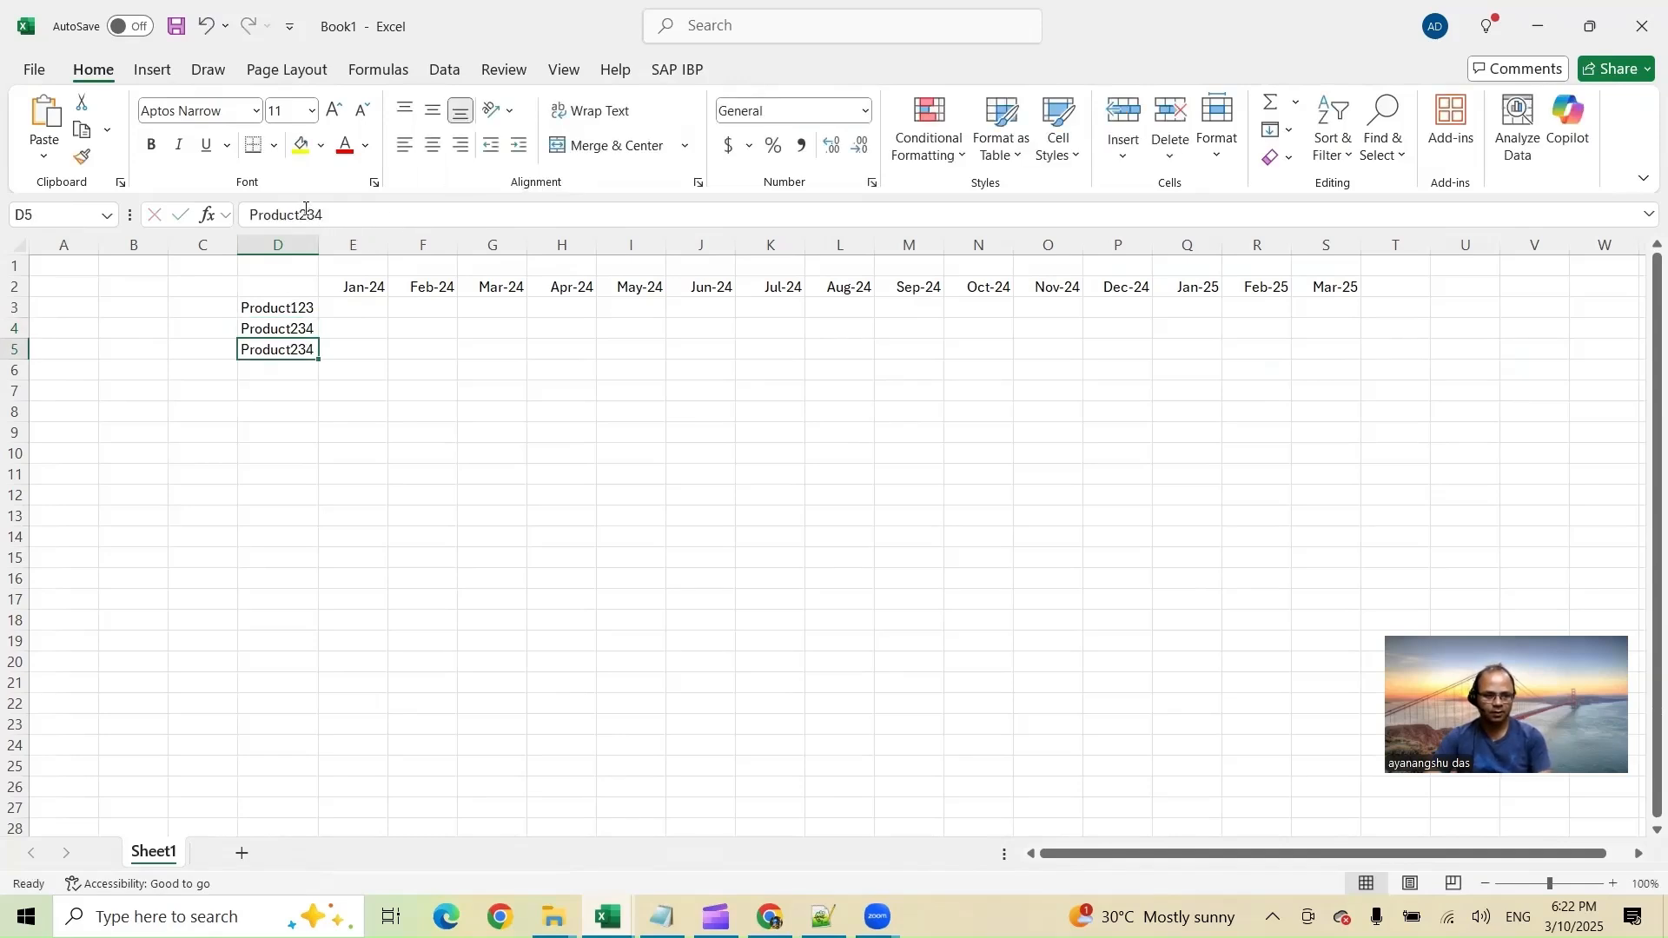
pyautogui.moveTo(297, 216); pyautogui.dragTo(324, 215)
pyautogui.write('345')
pyautogui.click(325, 387)
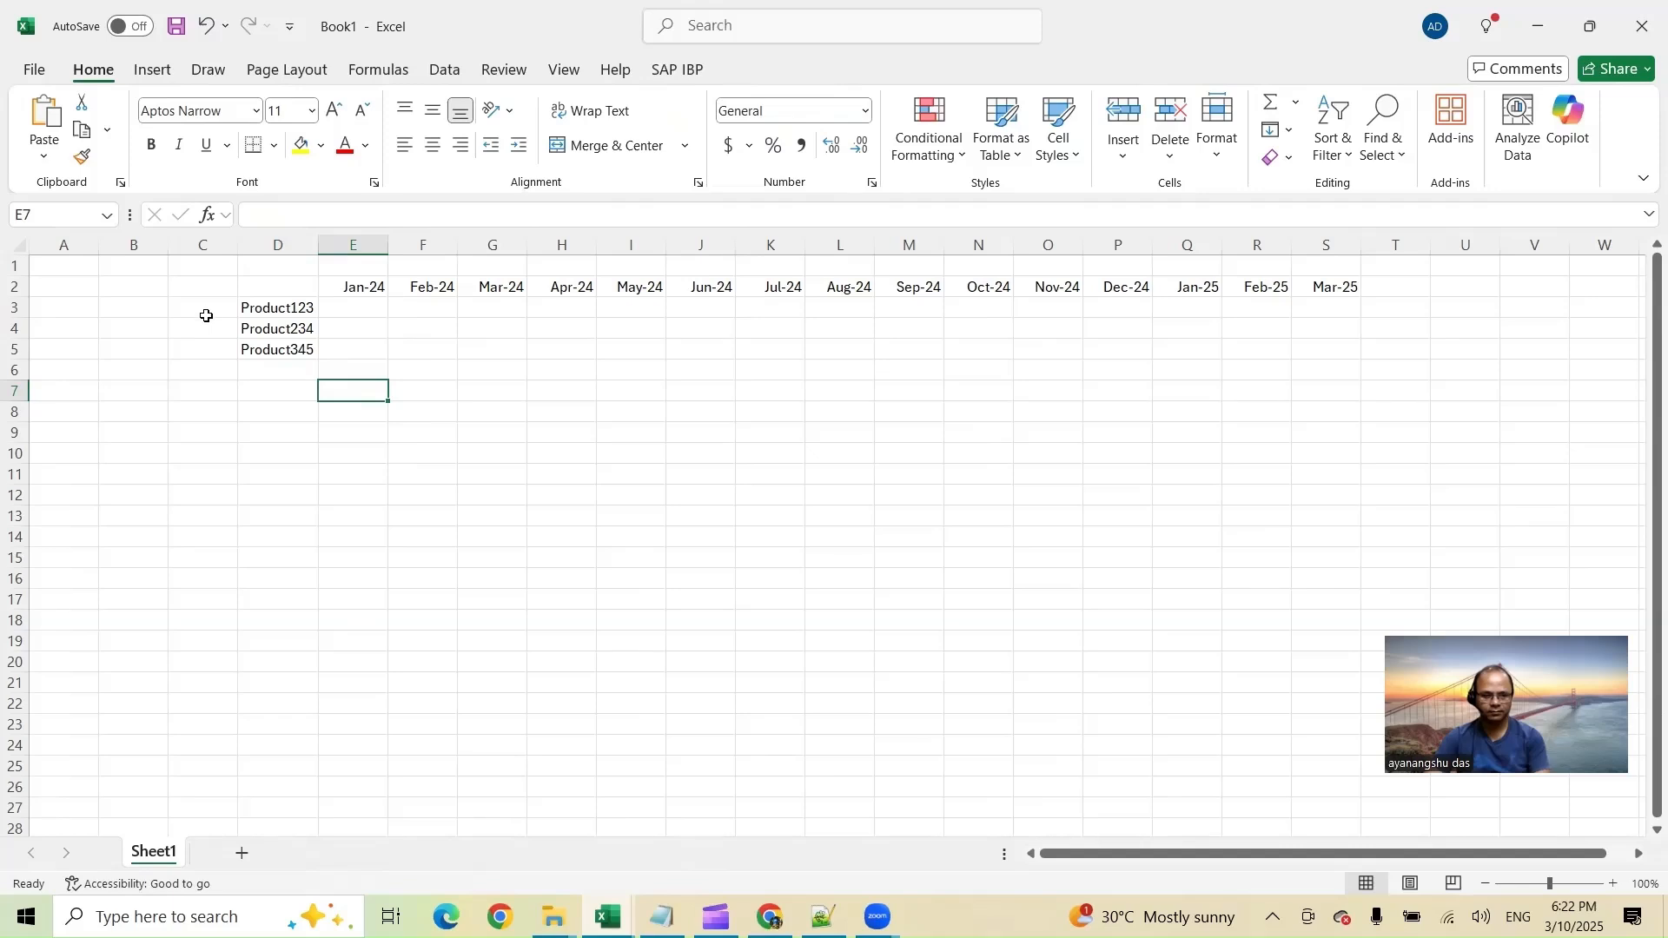
# Add the headers Product ID in D2 and Product Grp in C2, and fit column C to its text
pyautogui.click(205, 311)
pyautogui.press('Up')
pyautogui.press('Right')
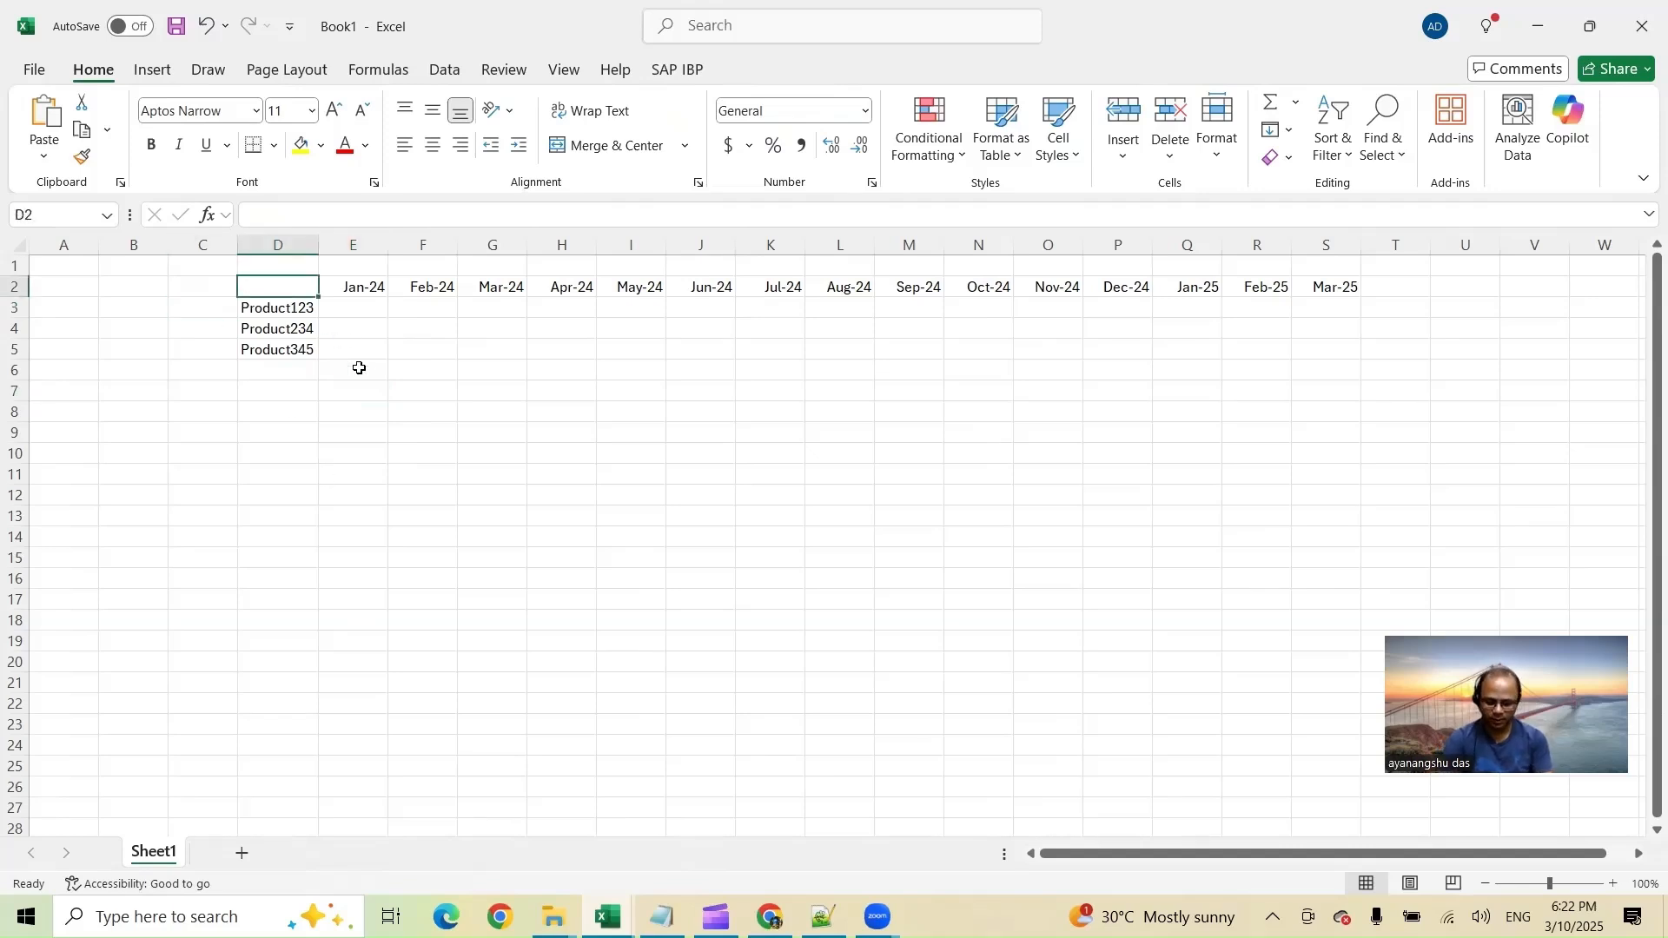
pyautogui.write('Product ID')
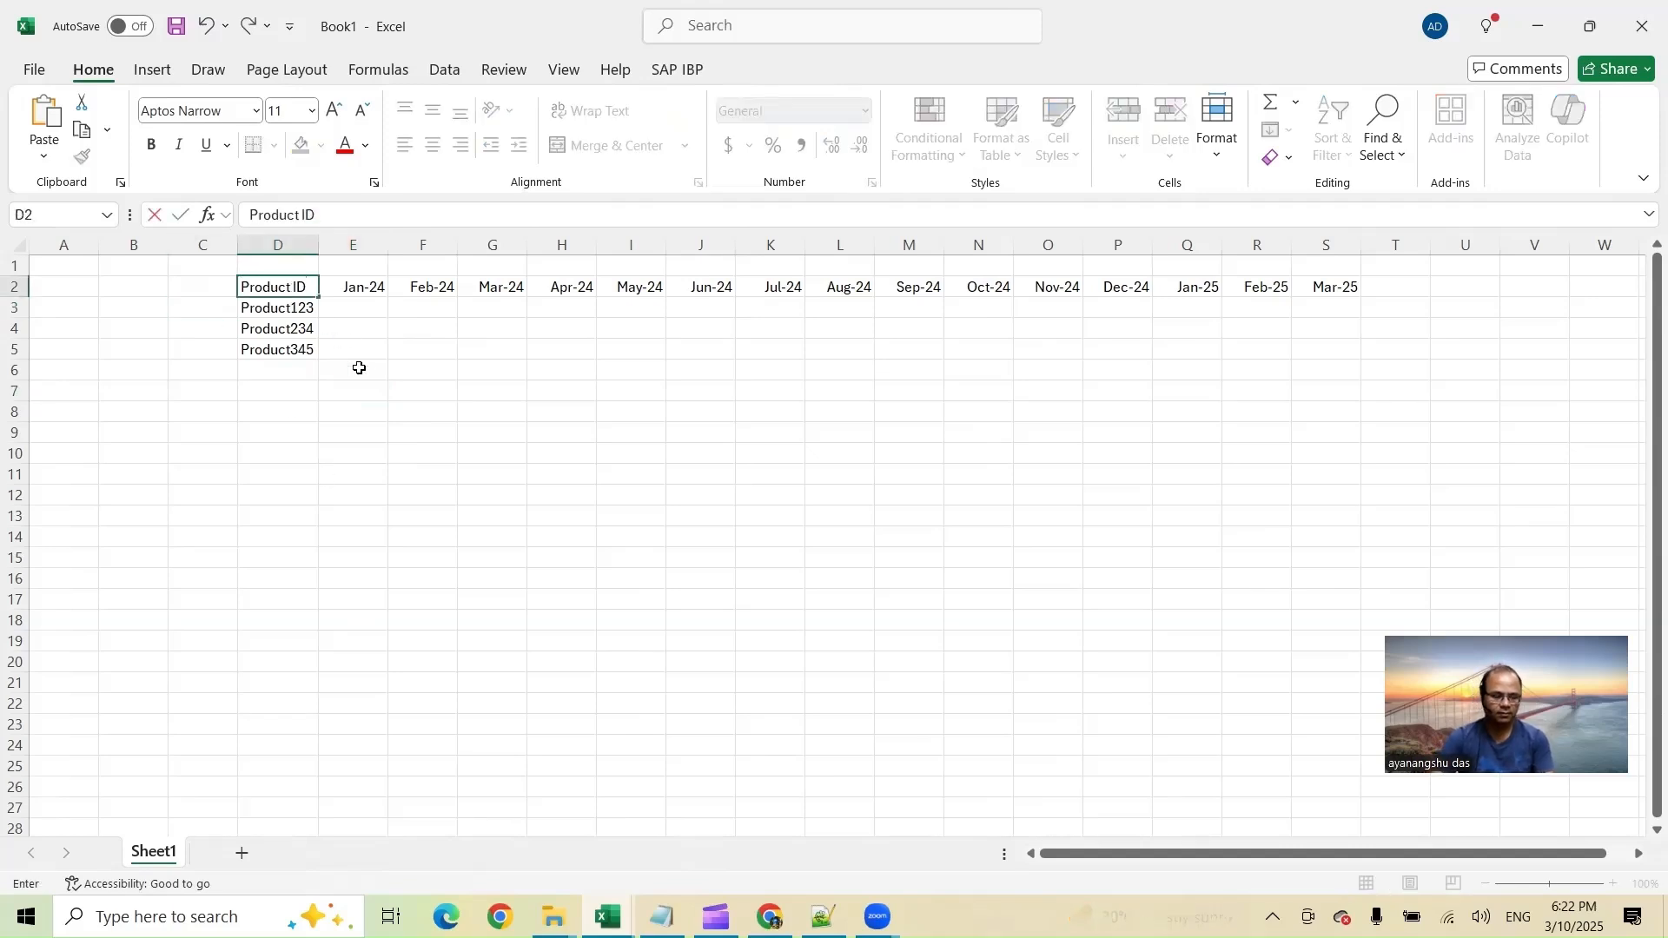
pyautogui.click(186, 287)
pyautogui.write('Produc')
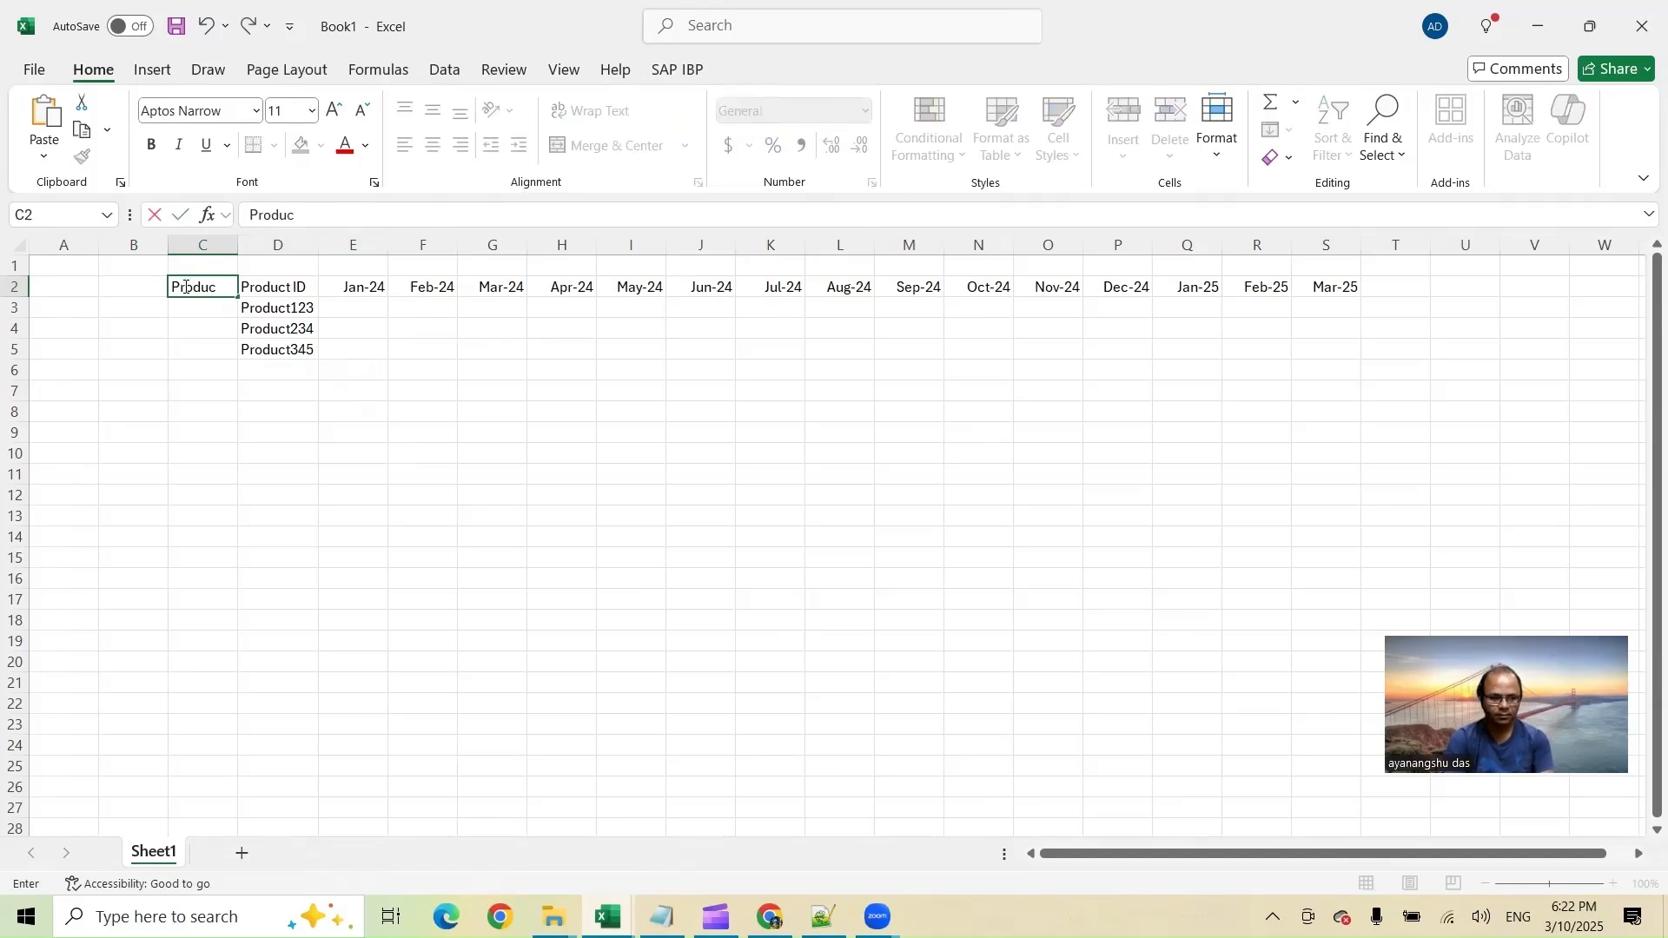
pyautogui.write('t Grp')
pyautogui.click(258, 376)
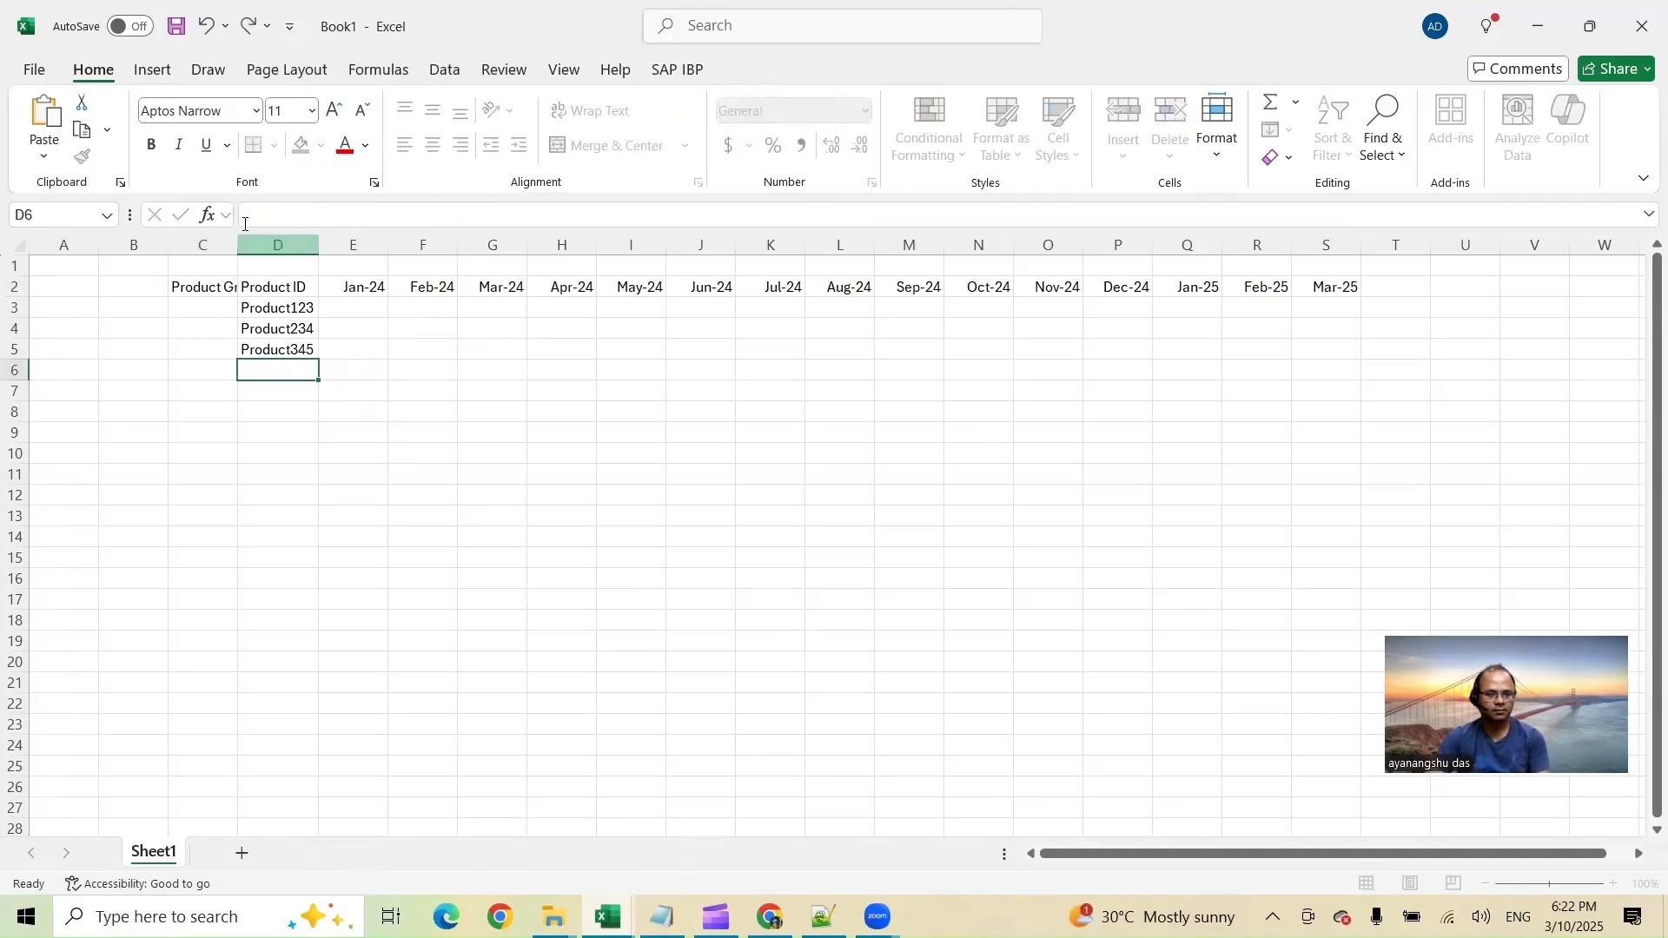
pyautogui.doubleClick(239, 245)
# Assign product group L123 to all three products in C3:C5
pyautogui.click(237, 308)
pyautogui.write('L')
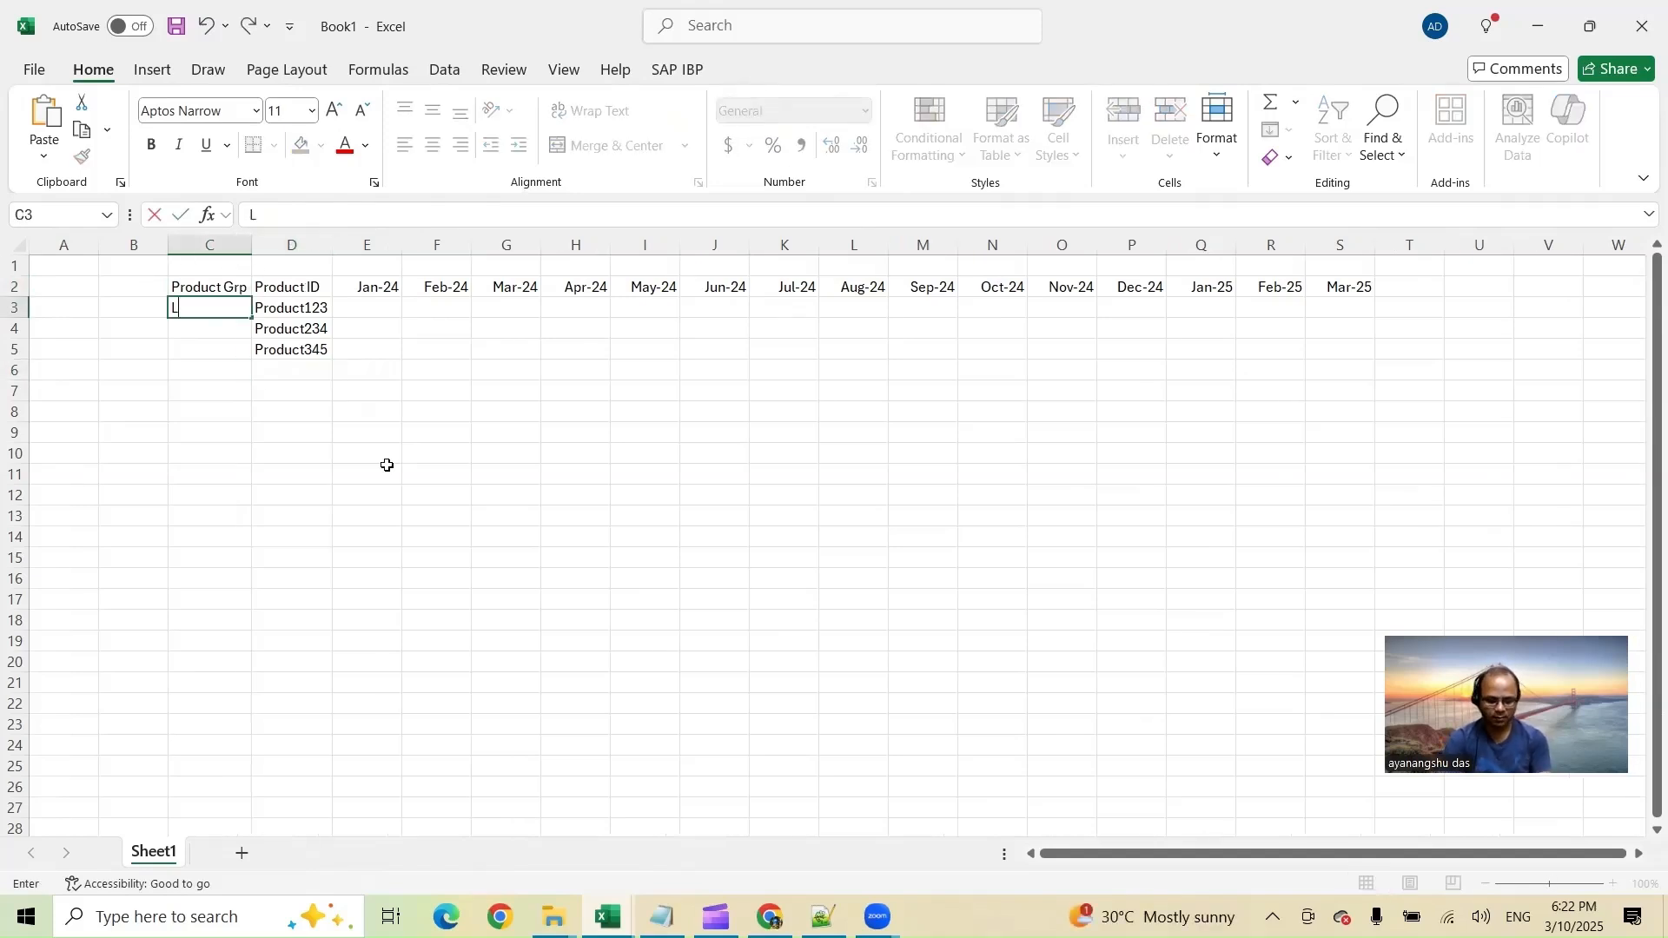
pyautogui.write('123')
pyautogui.click(213, 328)
pyautogui.write('L123')
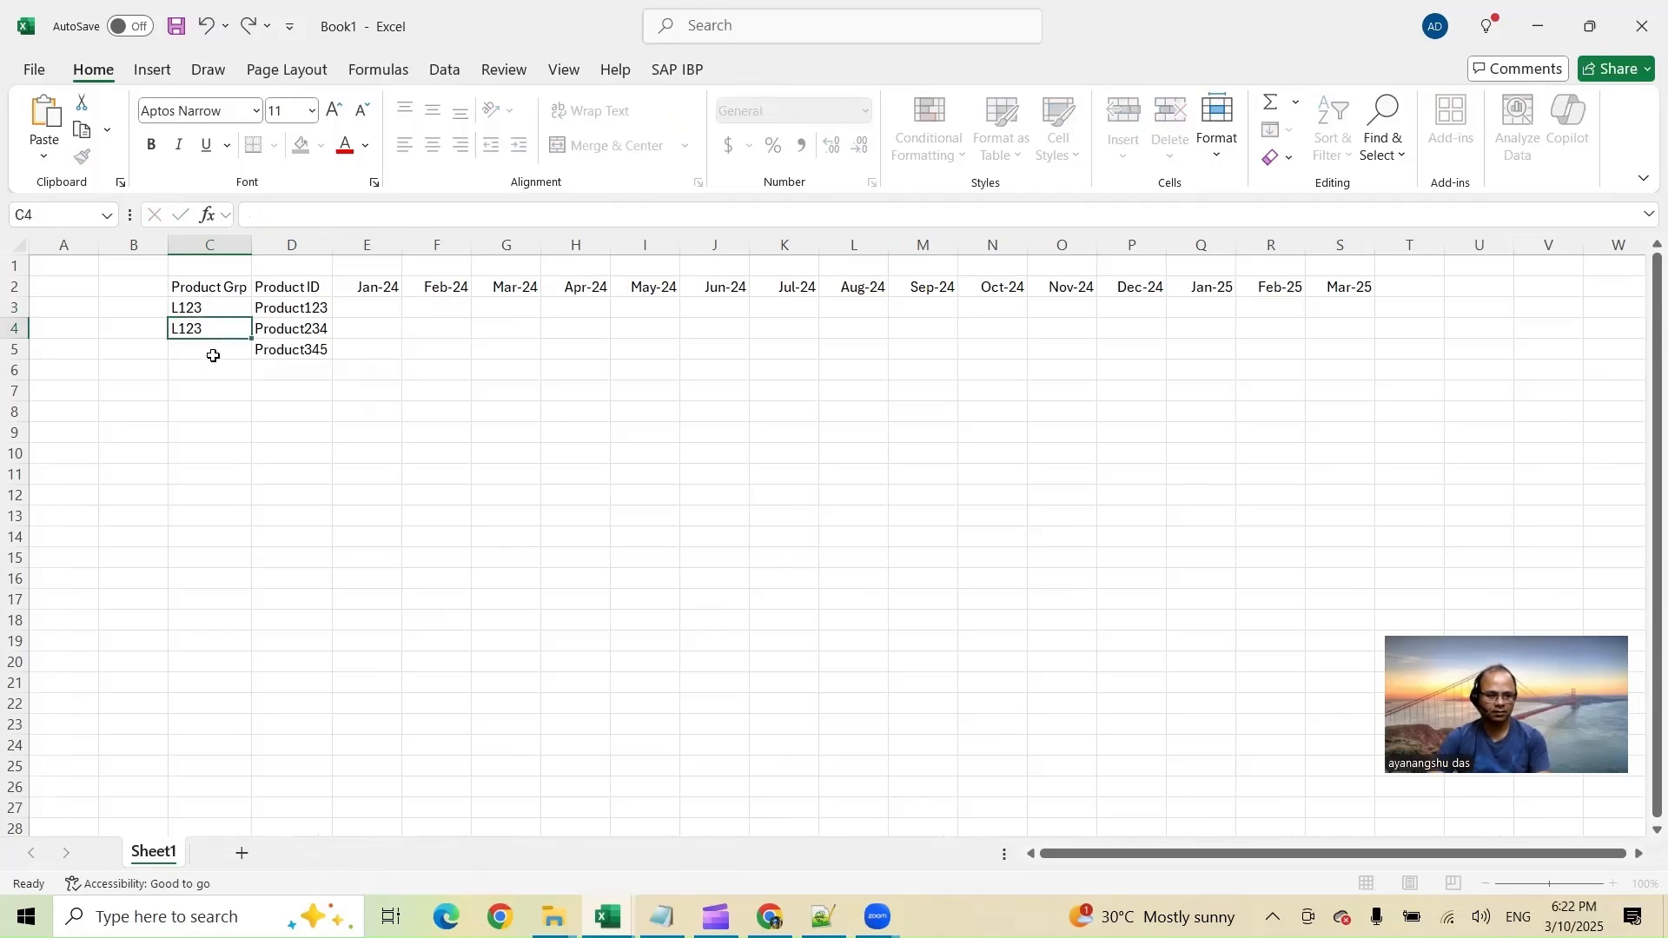
pyautogui.click(213, 352)
pyautogui.hotkey('ctrl', 'd')
pyautogui.moveTo(286, 310); pyautogui.dragTo(312, 357)
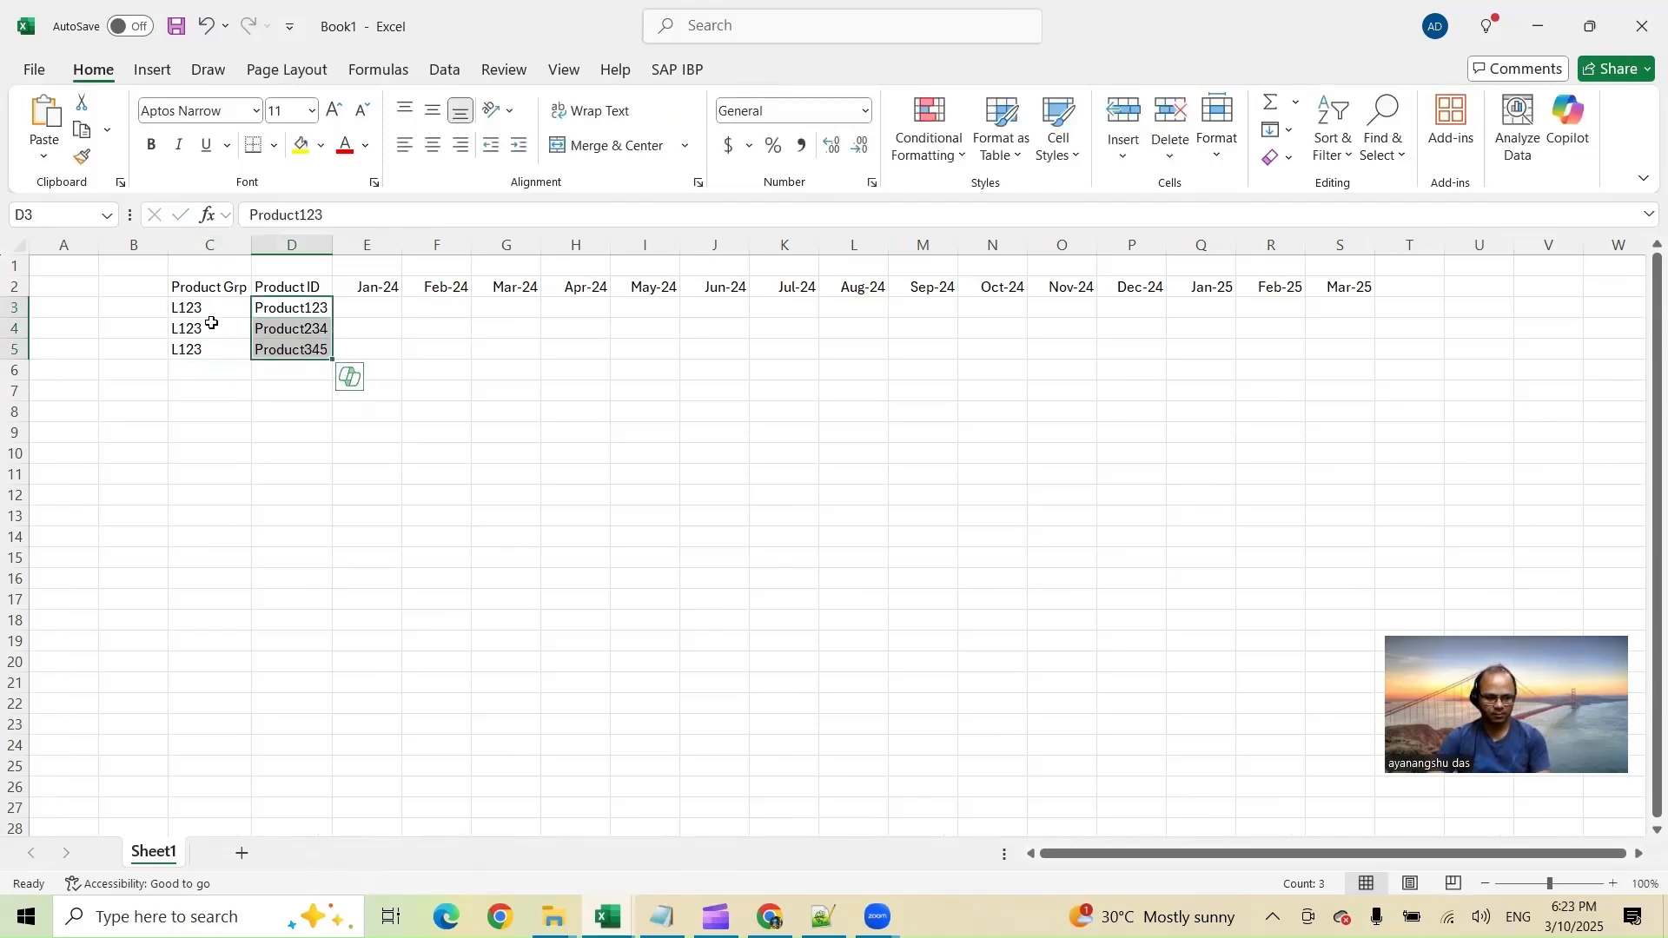
pyautogui.moveTo(212, 313)
pyautogui.mouseDown()
pyautogui.moveTo(211, 359)
pyautogui.moveTo(210, 341)
pyautogui.mouseUp()
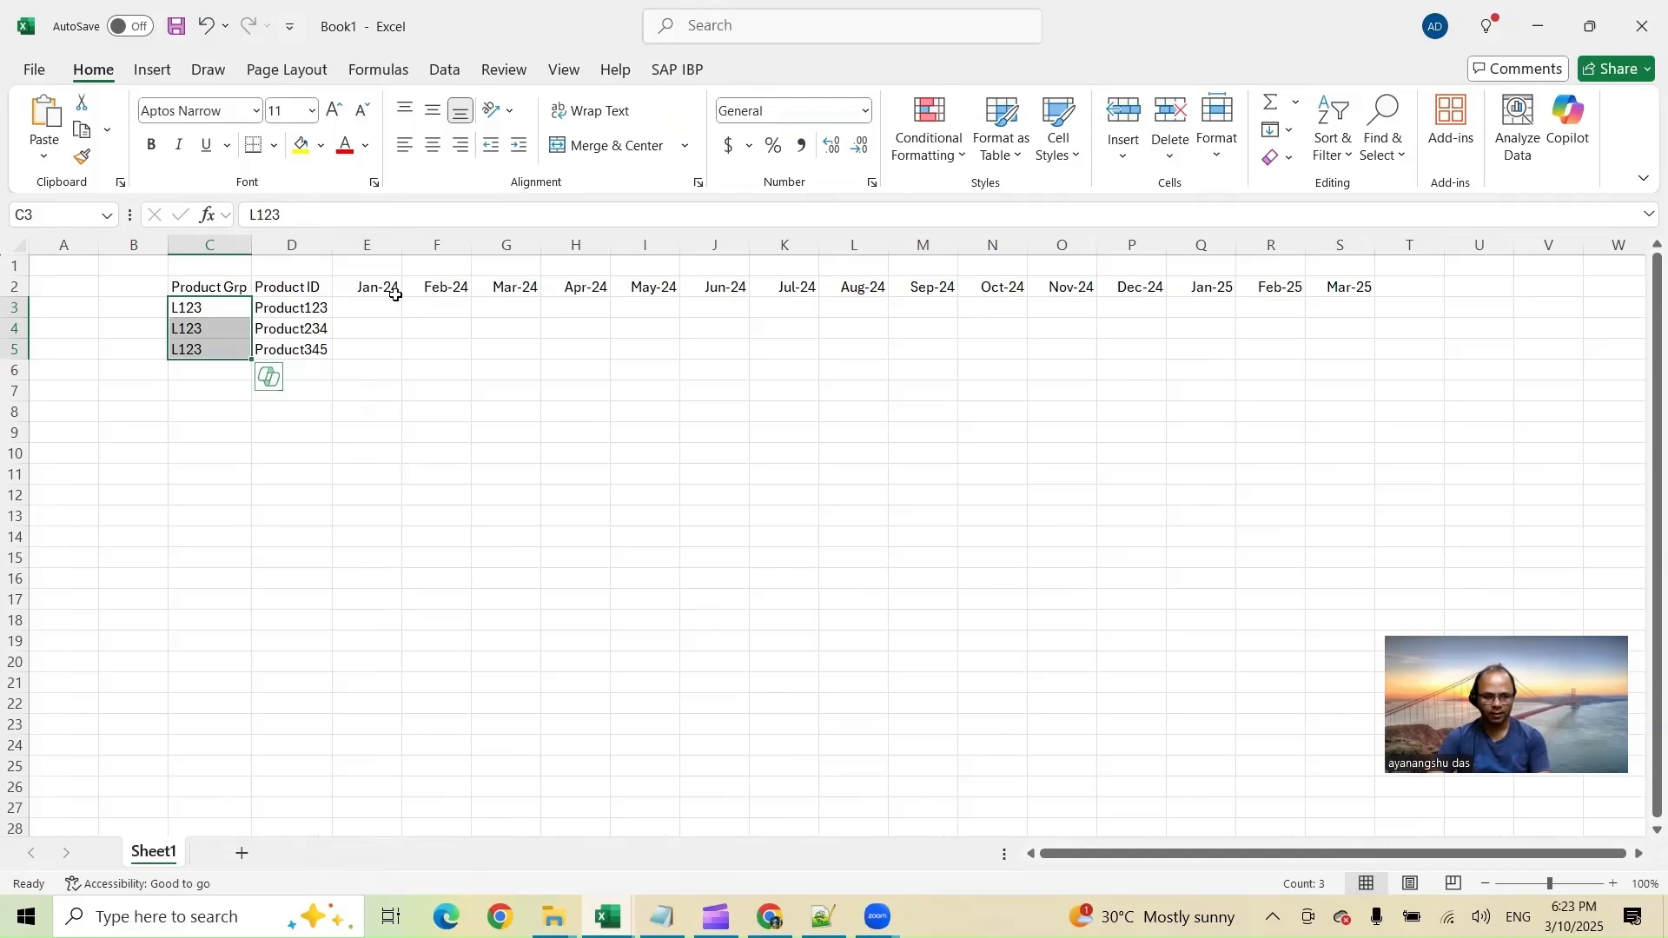
pyautogui.click(371, 304)
pyautogui.write('=')
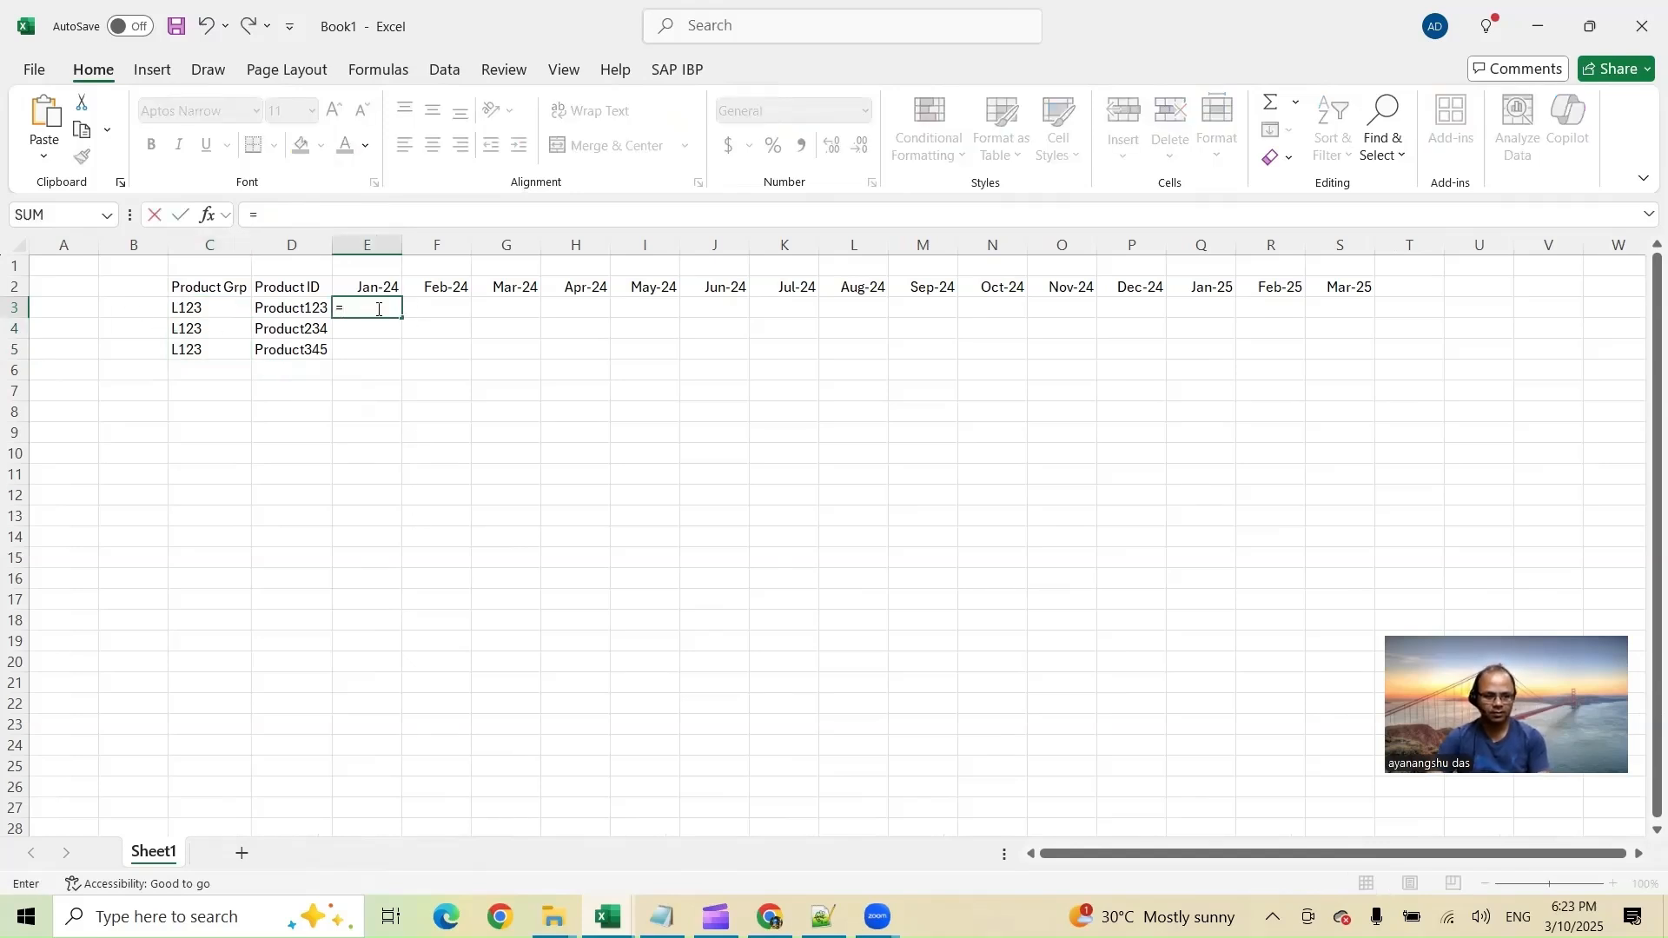
pyautogui.press('Escape')
pyautogui.click(387, 405)
# Insert an empty column before the Jan-24 column
pyautogui.click(365, 245)
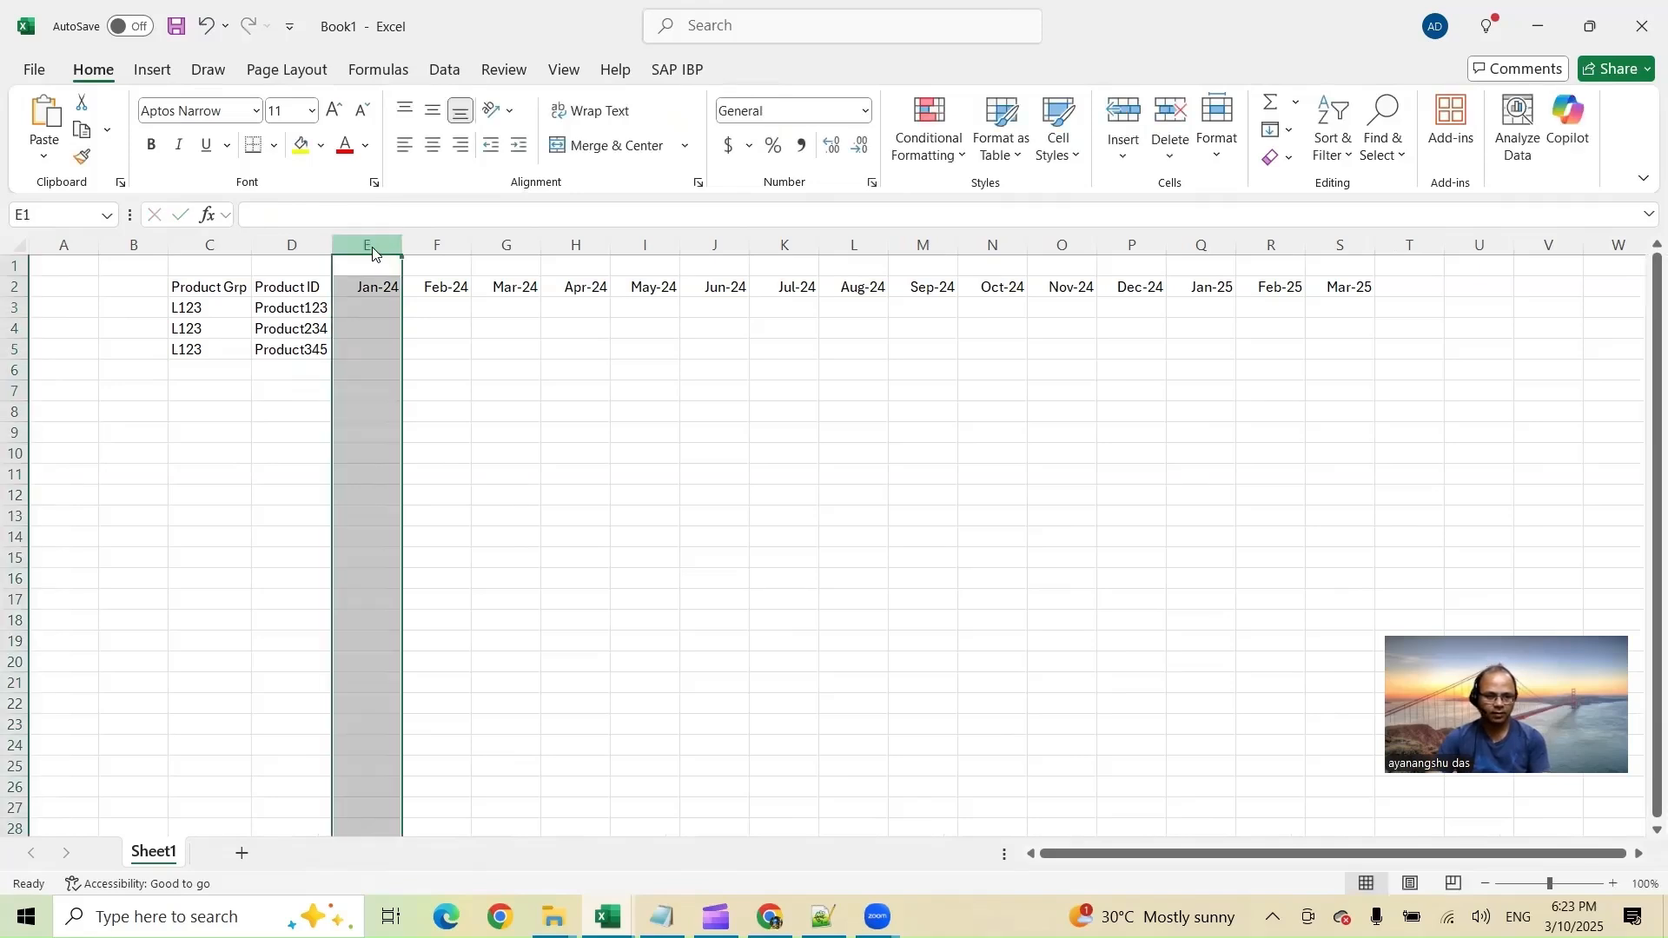
pyautogui.rightClick(371, 247)
pyautogui.click(418, 492)
# Enter Avg 6M in E3 and the header KF in E2 of the new column
pyautogui.click(374, 308)
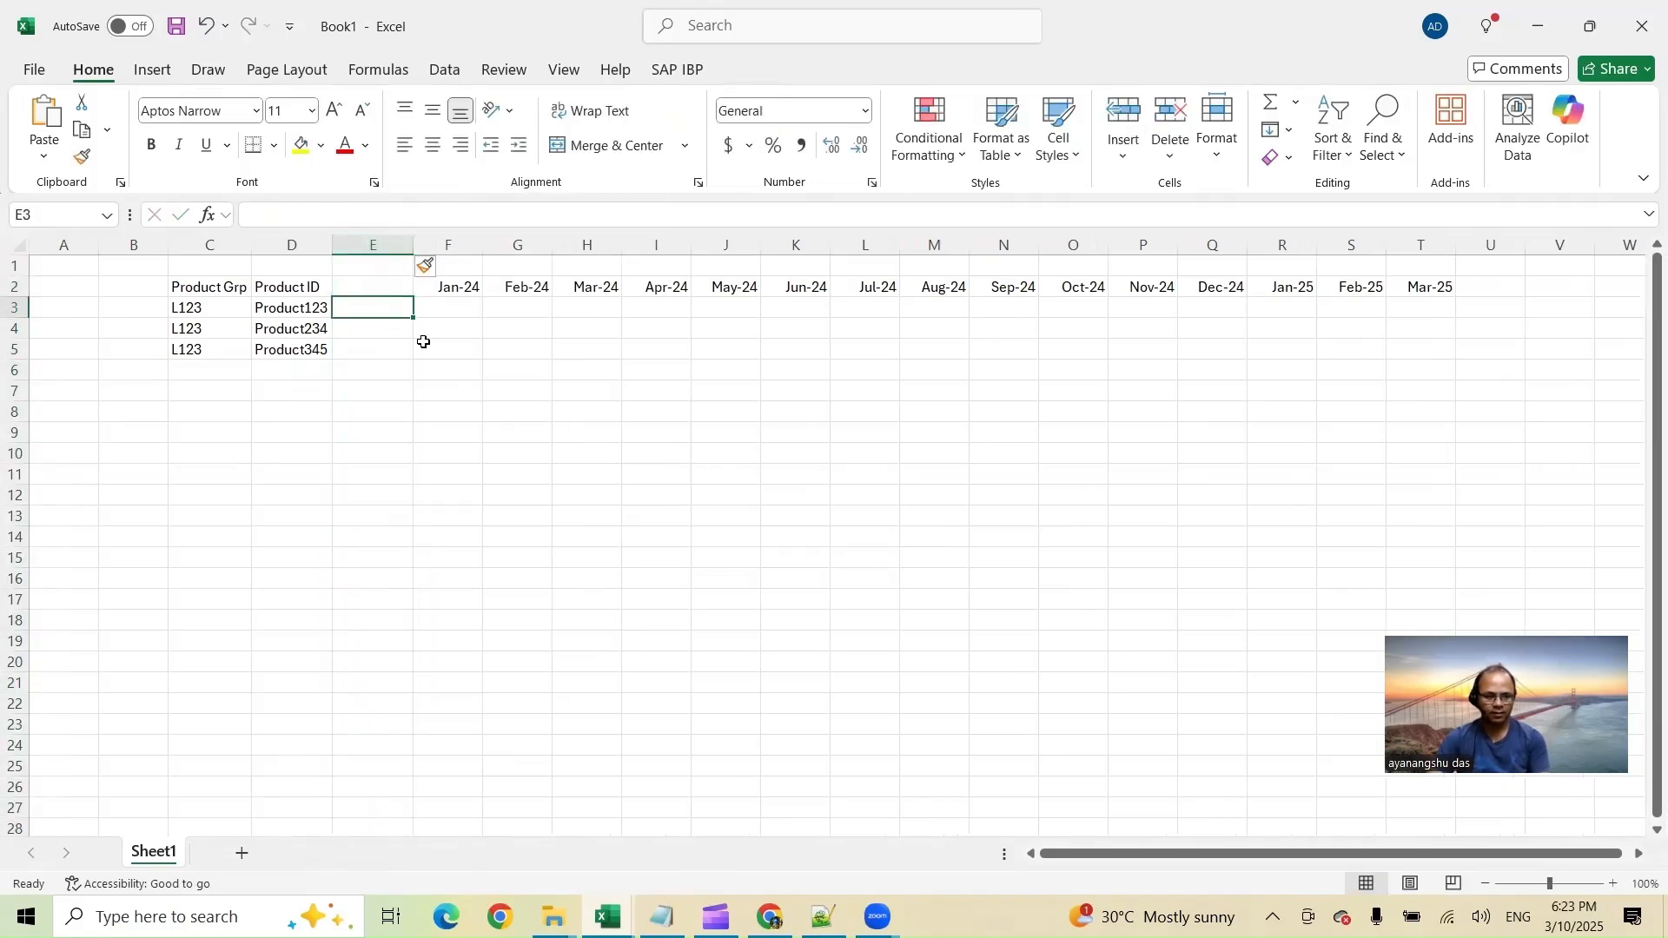
pyautogui.write('Avg 6')
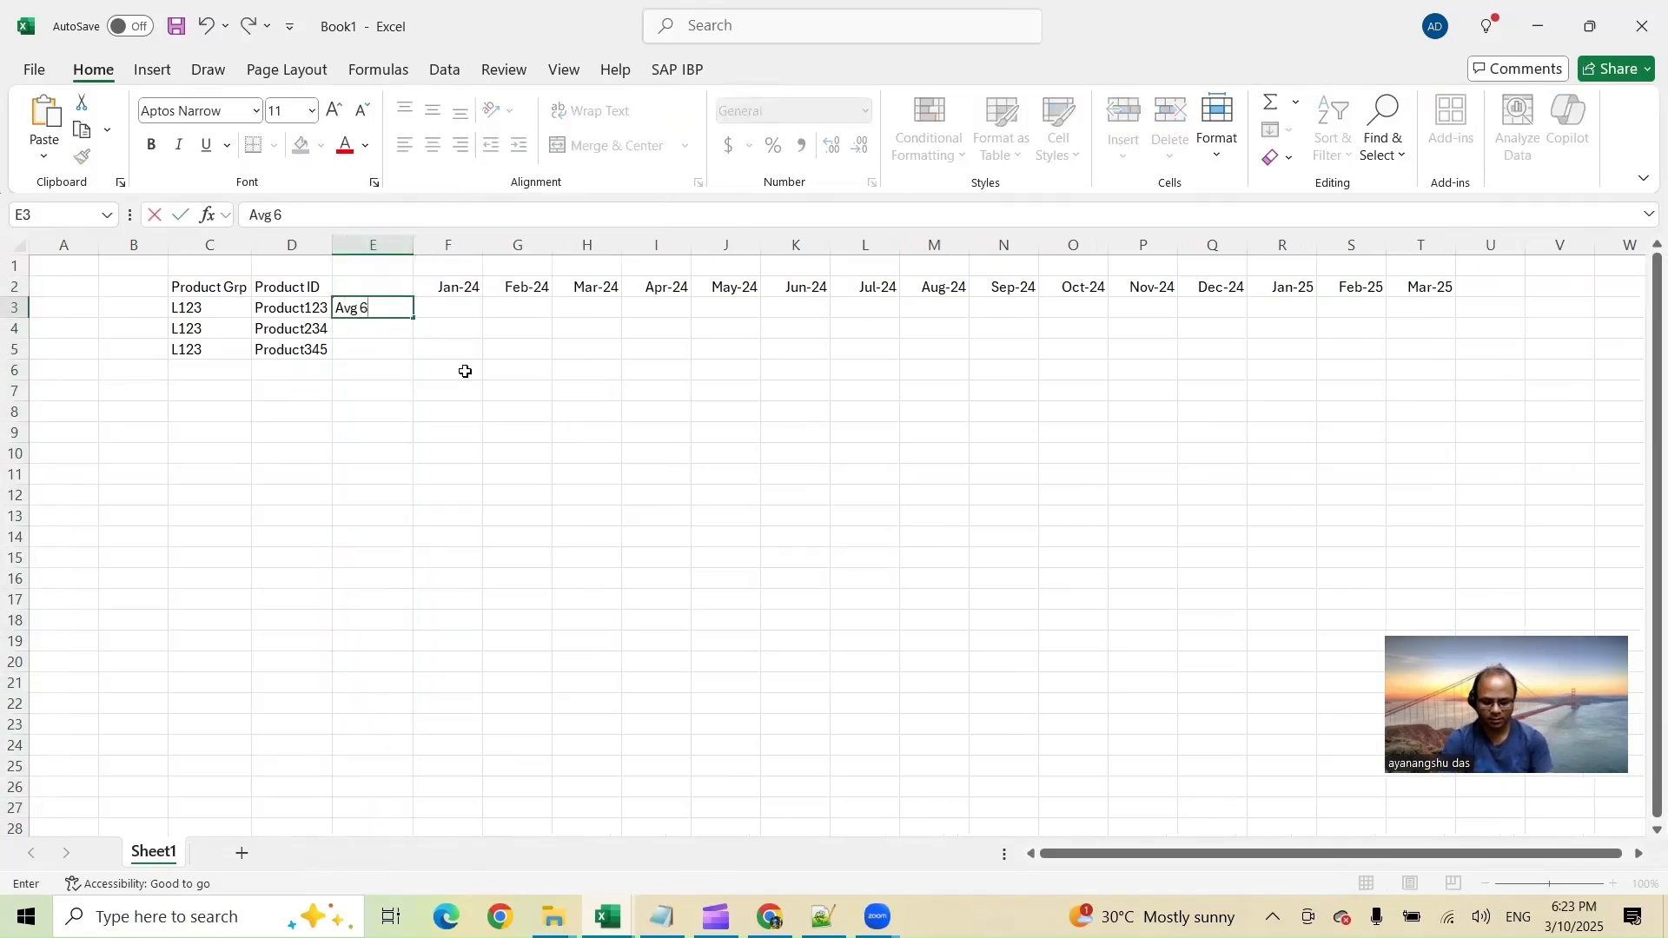
pyautogui.write('M')
pyautogui.click(388, 286)
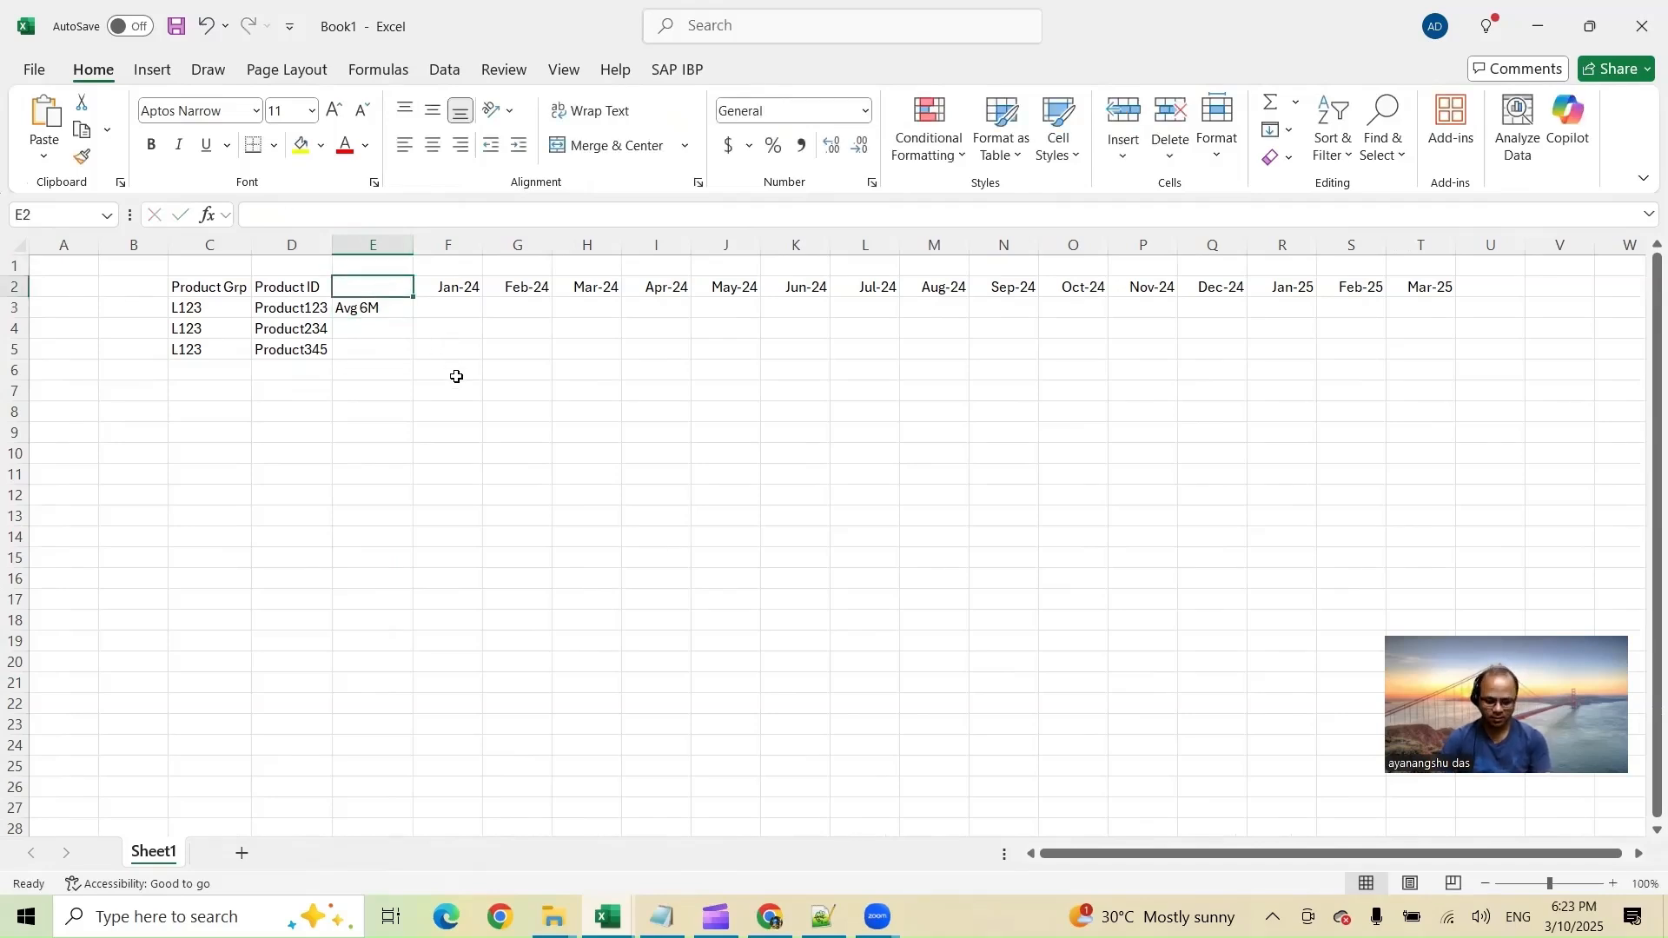
pyautogui.write('KF')
pyautogui.click(430, 311)
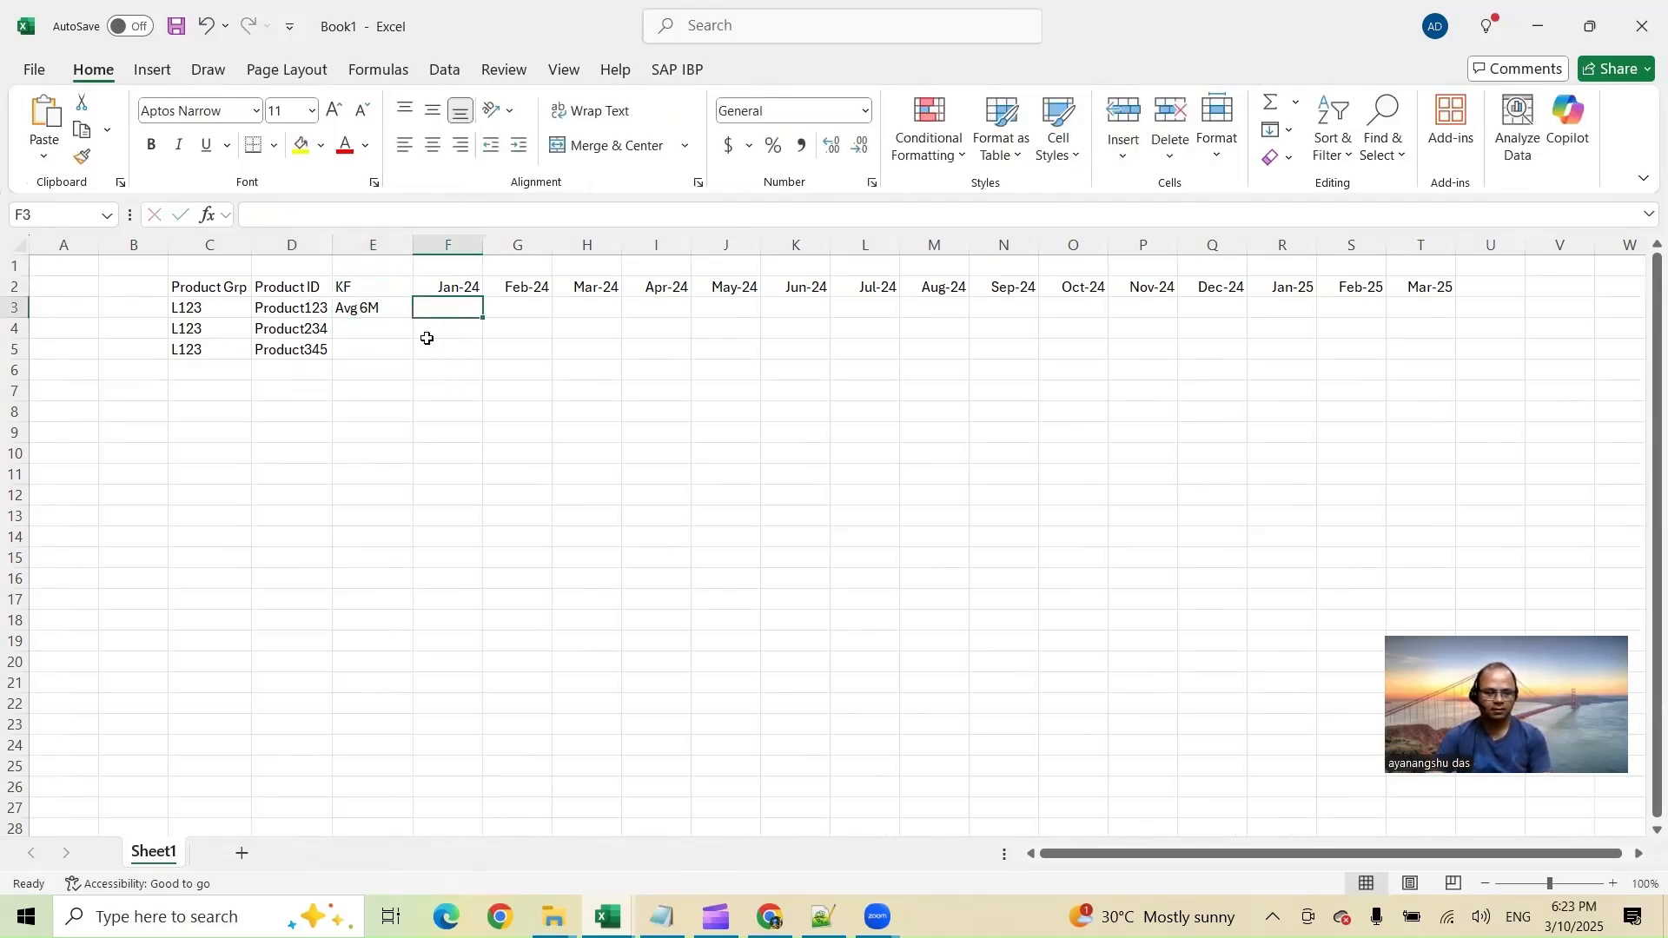
# Copy the Avg 6M label from E3 to the other two products in E4 and E5
pyautogui.click(382, 311)
pyautogui.hotkey('ctrl', 'c')
pyautogui.click(379, 326)
pyautogui.hotkey('ctrl', 'v')
pyautogui.click(380, 348)
pyautogui.hotkey('ctrl', 'v')
# Enter =RANDBETWEEN(200,250) in F3 and fill it across F3:T5 for all products through Mar-25
pyautogui.click(448, 309)
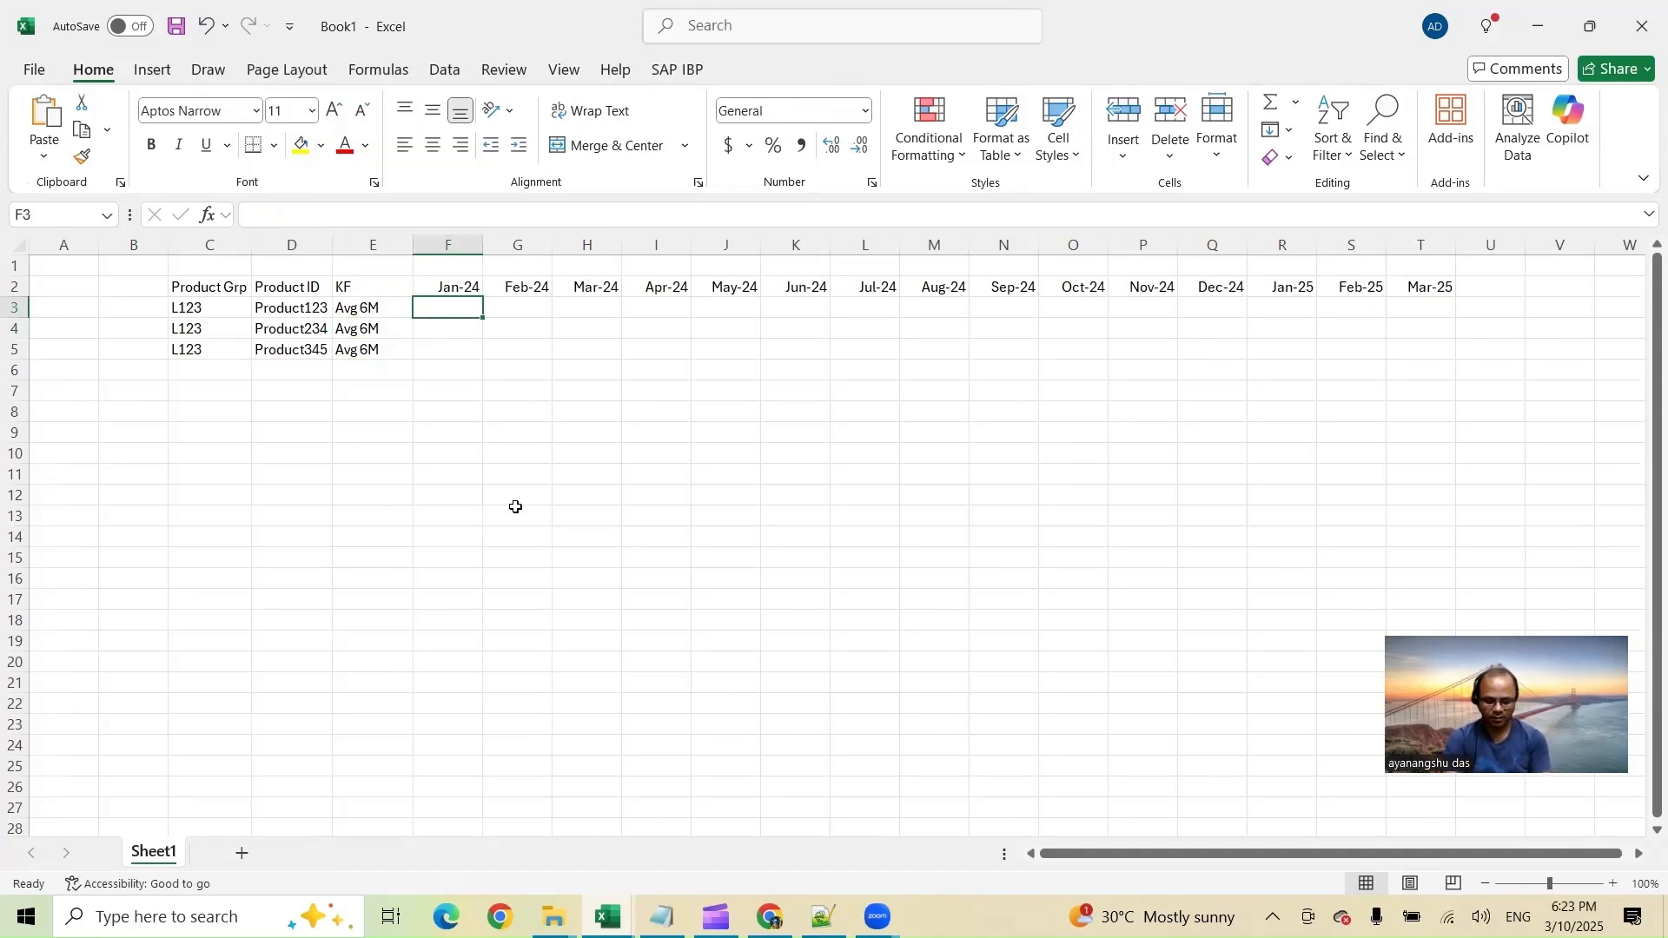
pyautogui.write('=rand')
pyautogui.press('Down')
pyautogui.press('Down')
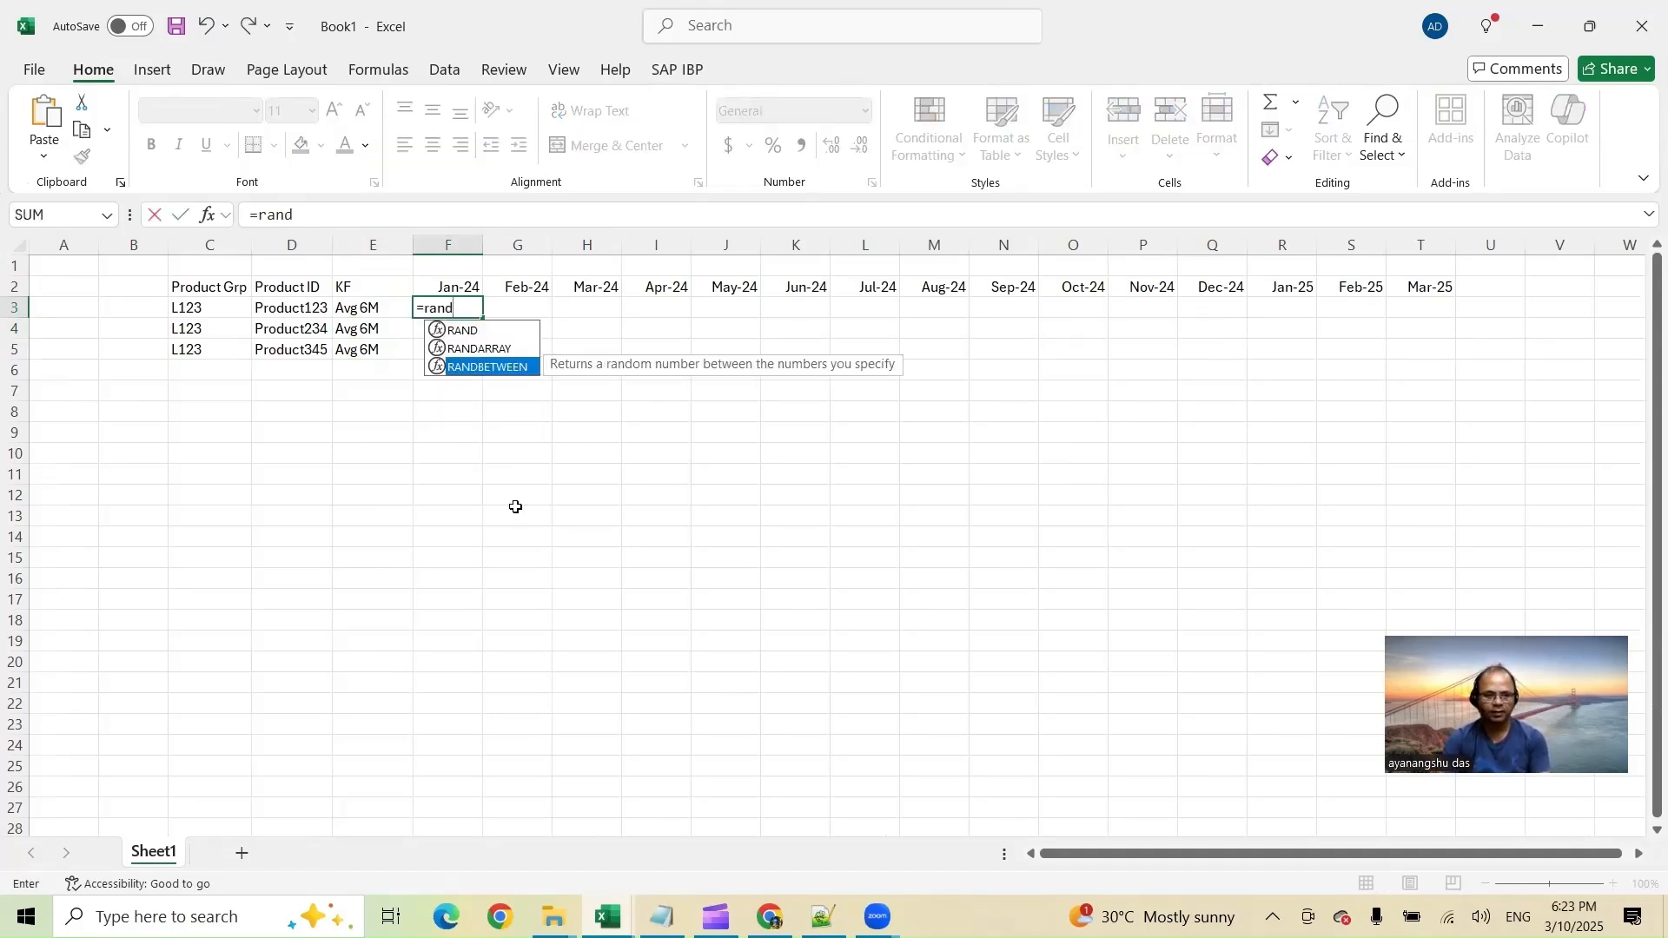
pyautogui.press('Tab')
pyautogui.write('200,250')
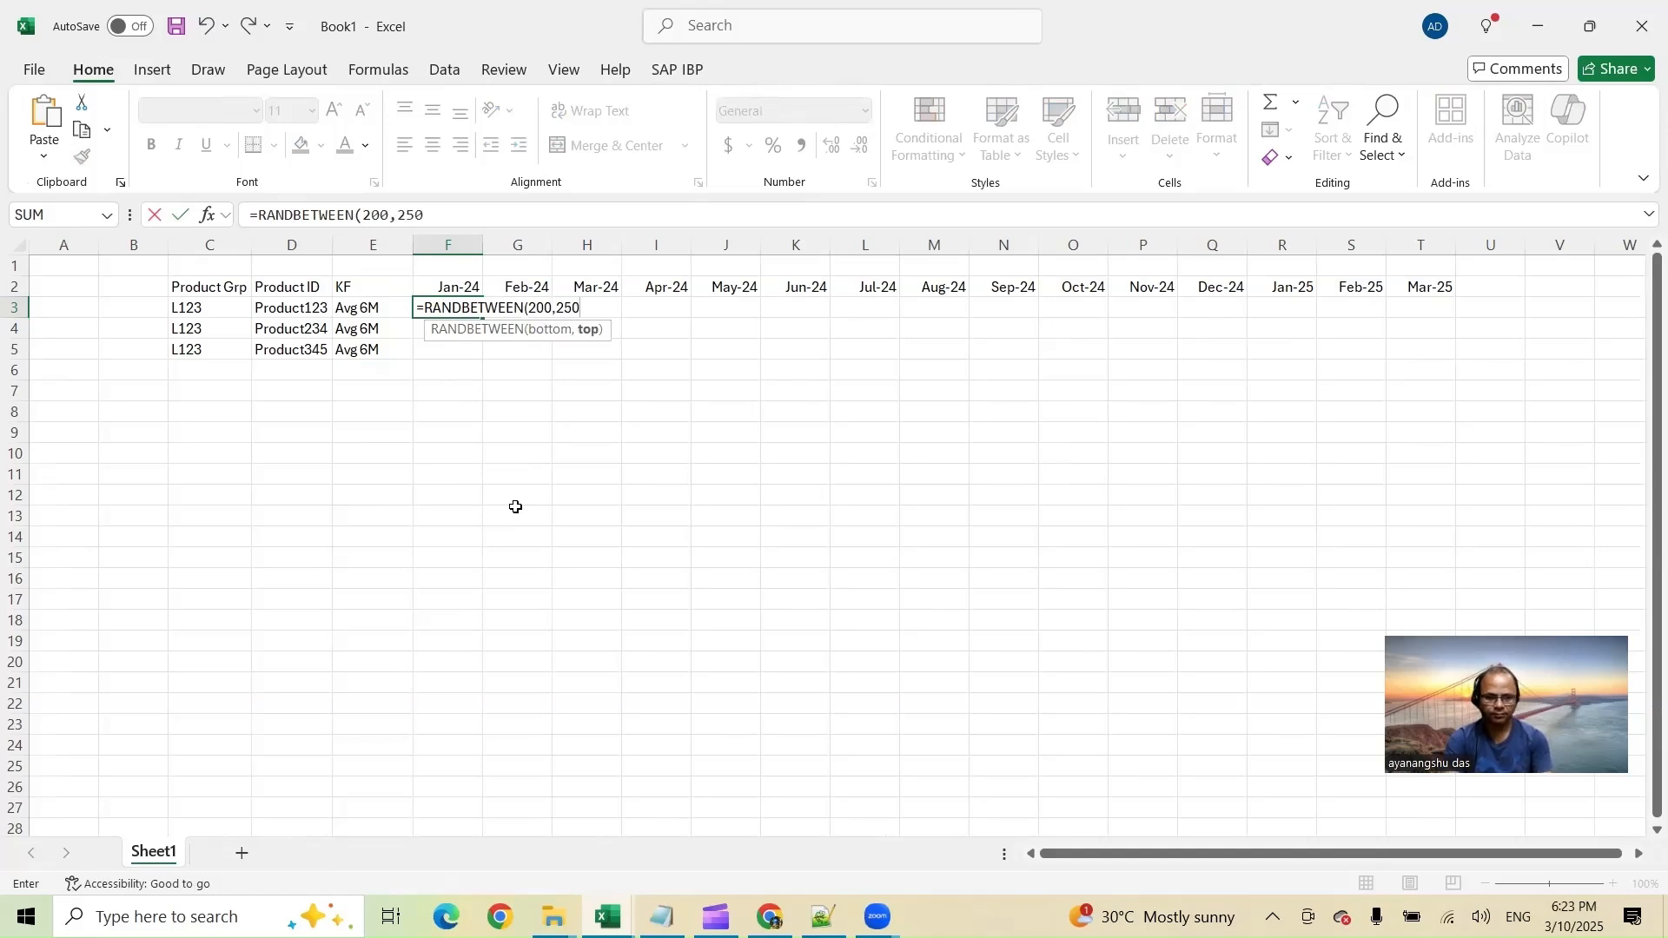
pyautogui.press('Return')
pyautogui.click(473, 315)
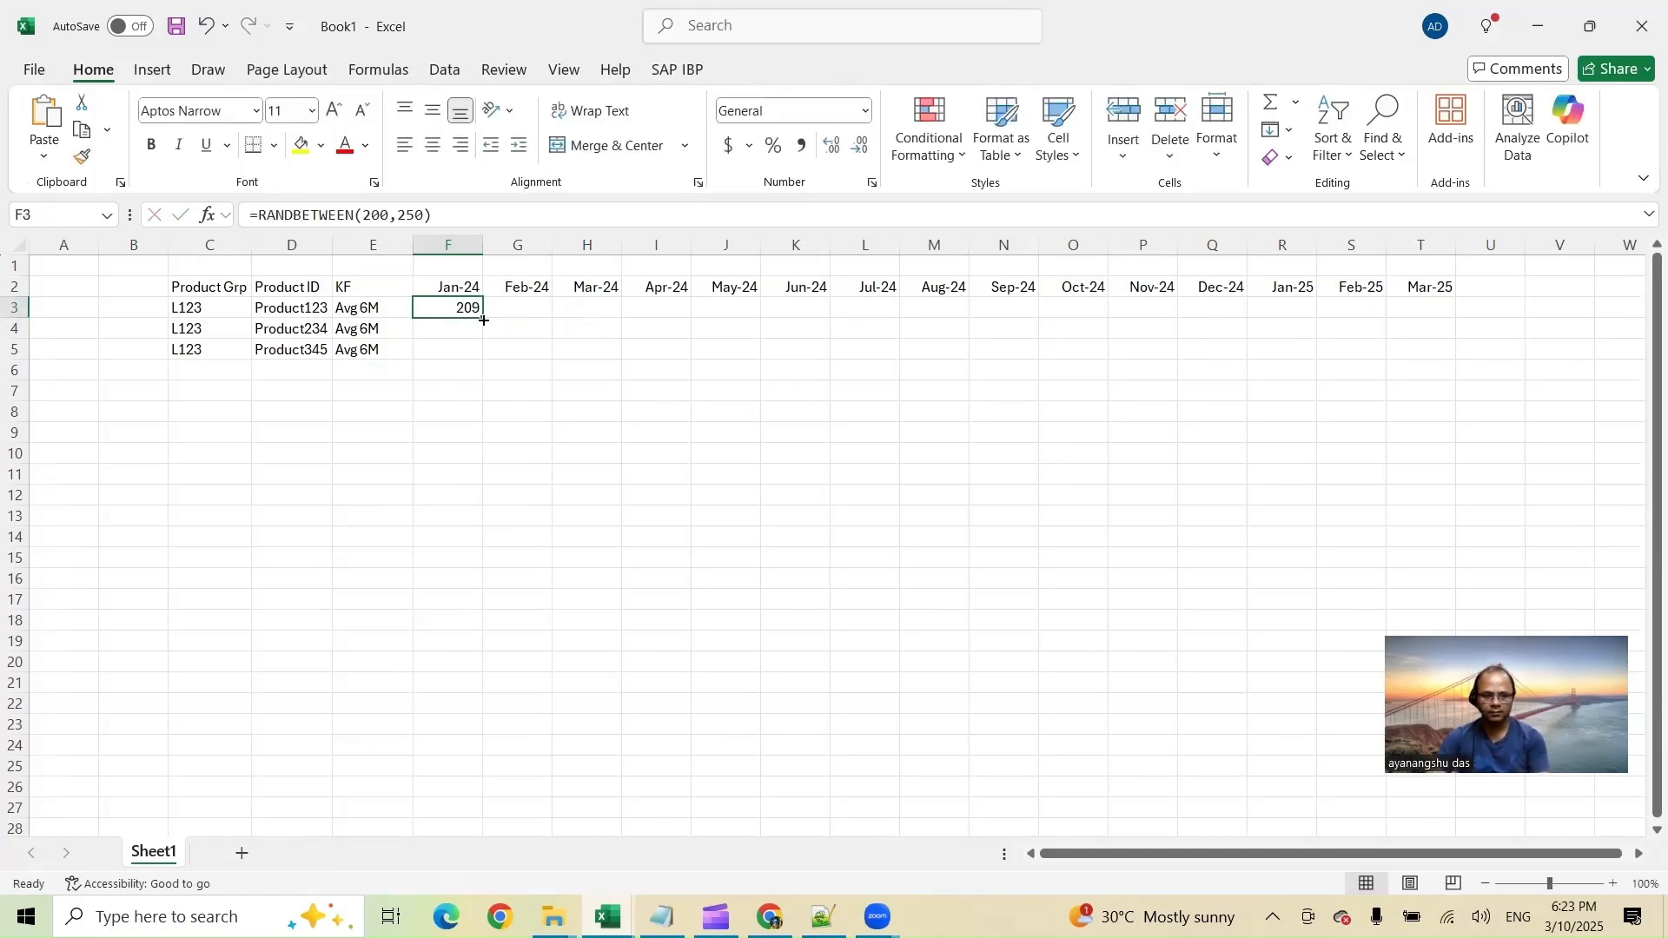
pyautogui.moveTo(482, 318); pyautogui.dragTo(1461, 352)
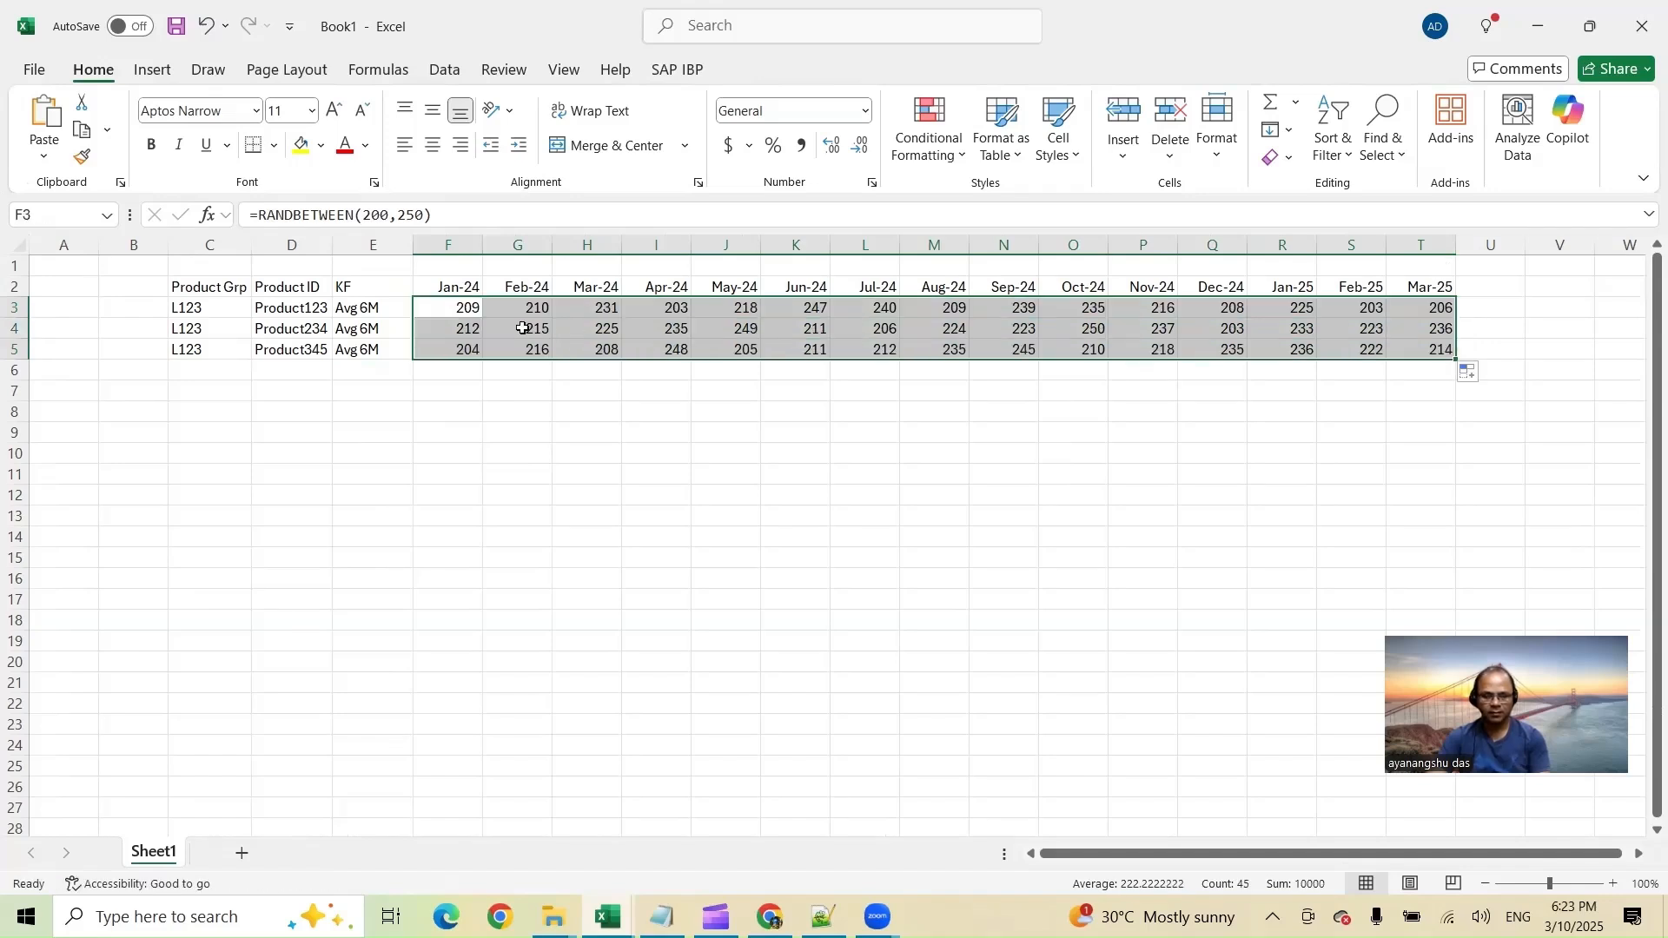
# Replace the random-number formulas in F3:T5 with static values, dismissing the Radeon Software window that interrupts
pyautogui.hotkey('ctrl', 'c')
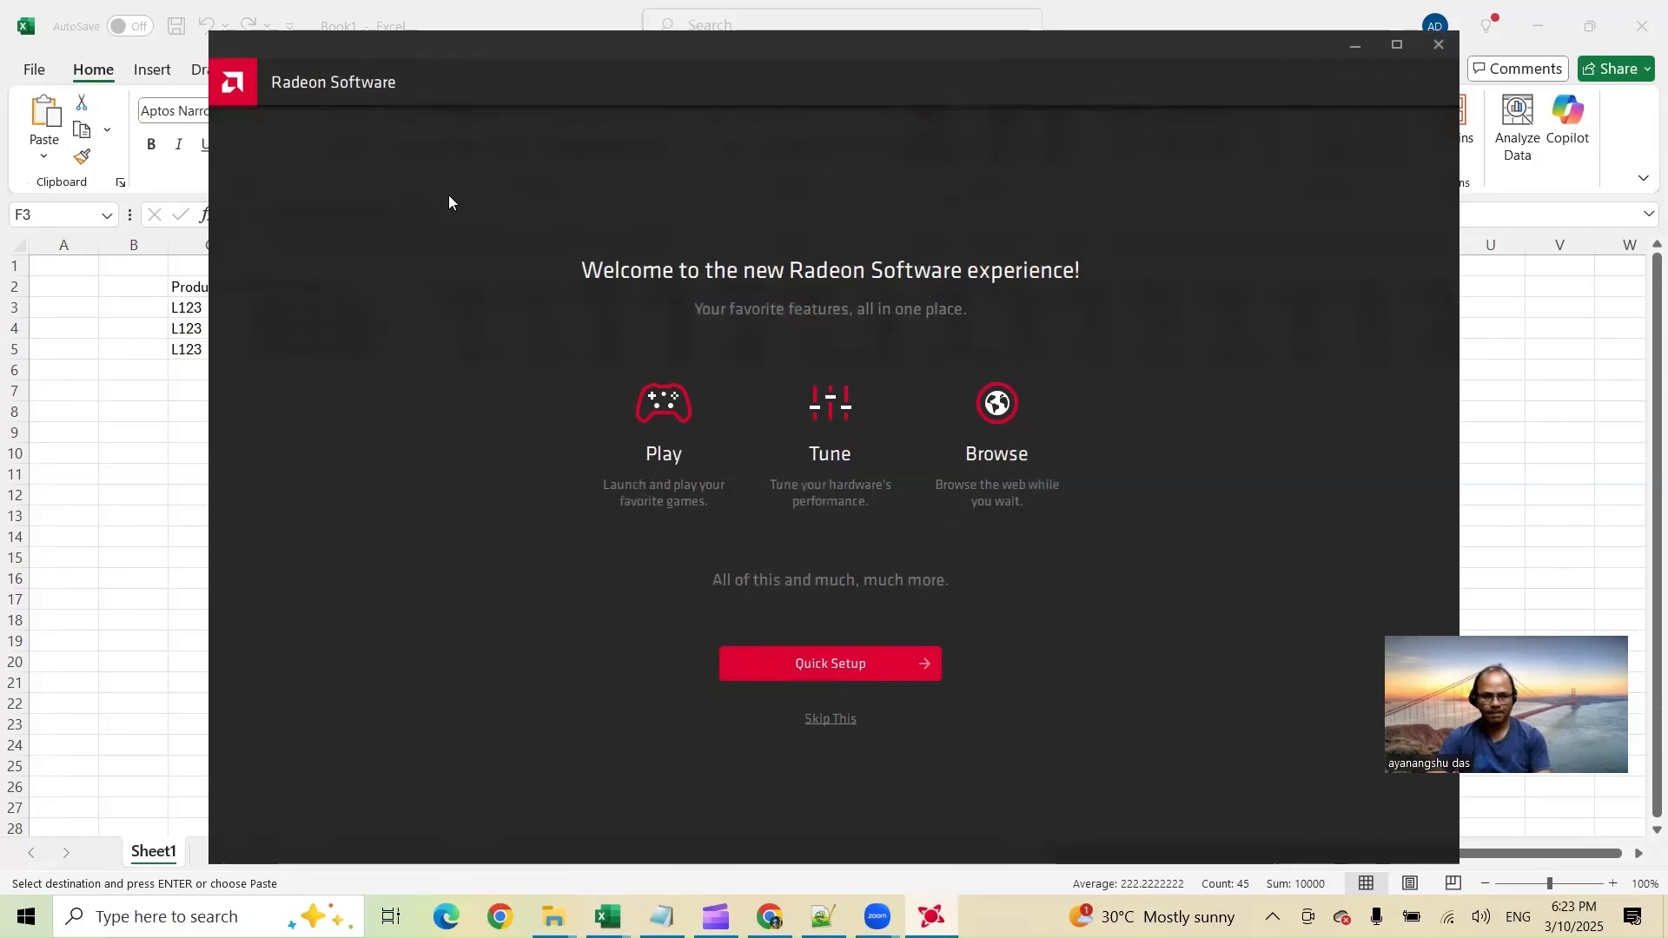
pyautogui.click(1421, 190)
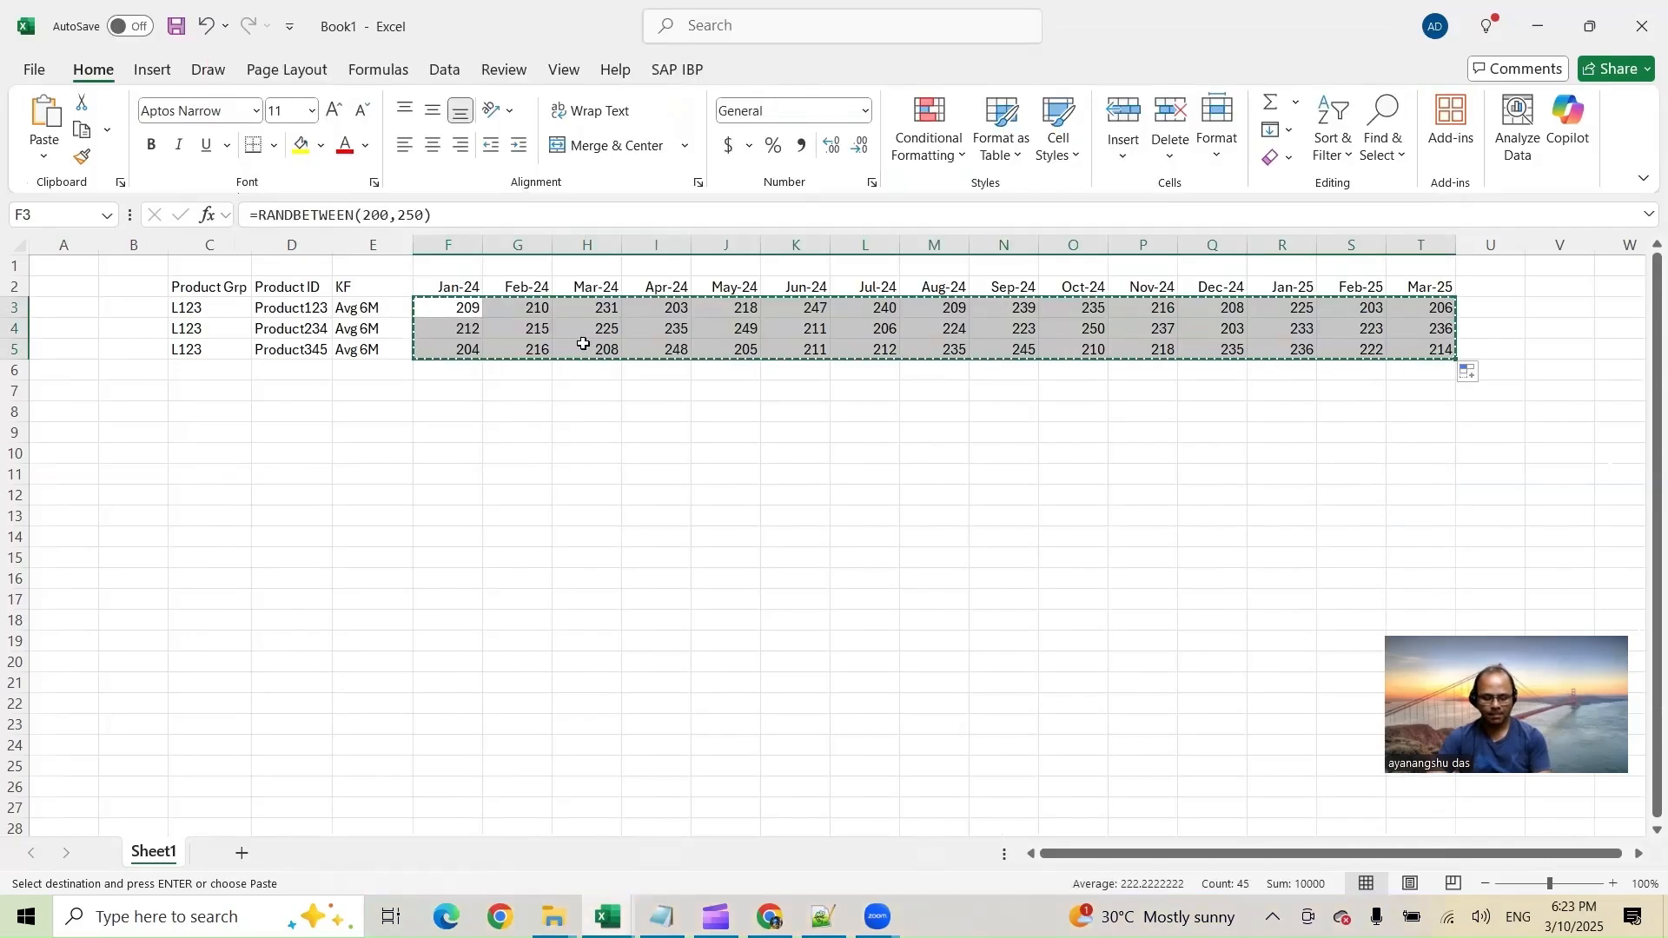
pyautogui.hotkey('ctrl', 'alt', 'v')
pyautogui.press('v')
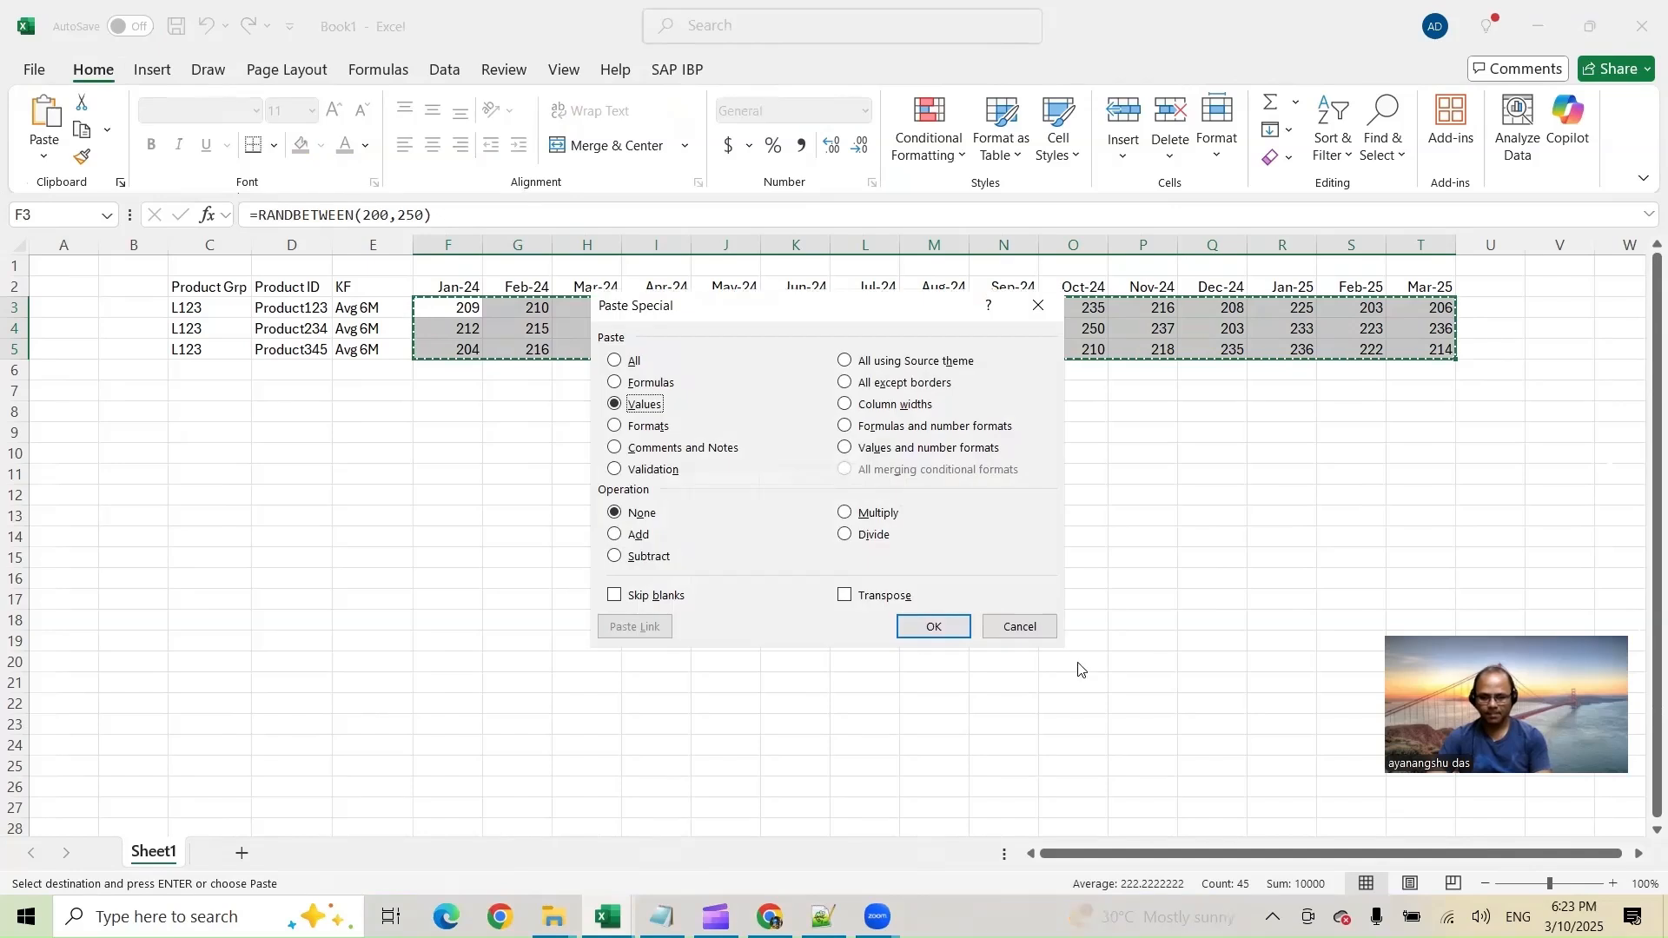
pyautogui.click(924, 625)
pyautogui.click(469, 327)
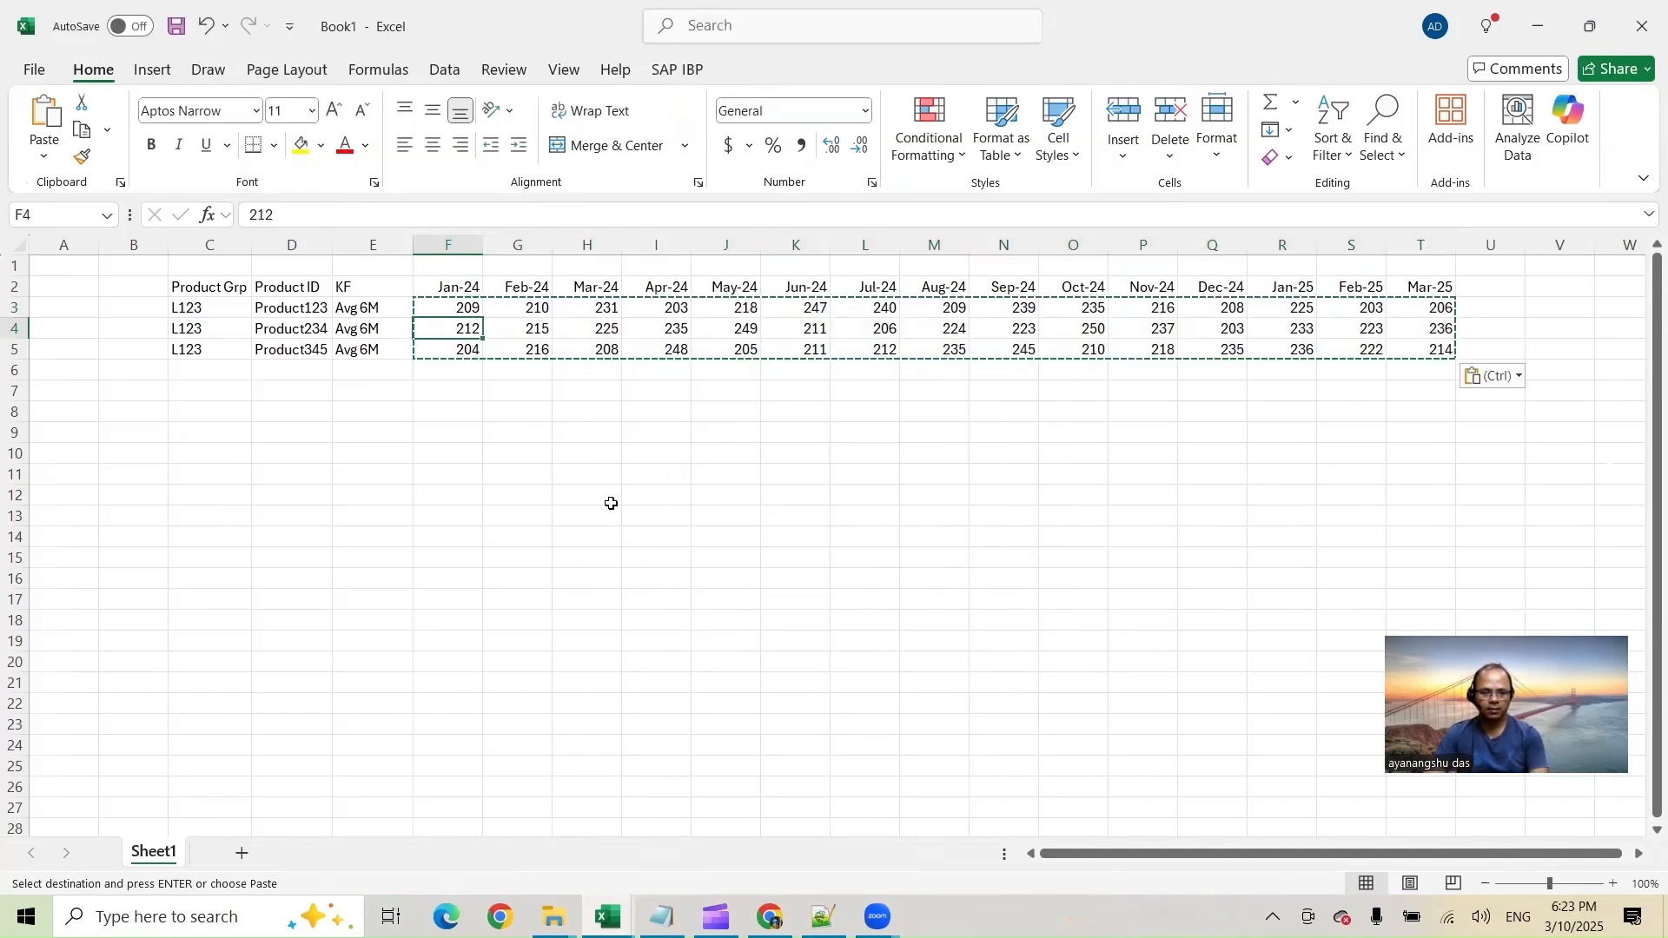
pyautogui.press('Escape')
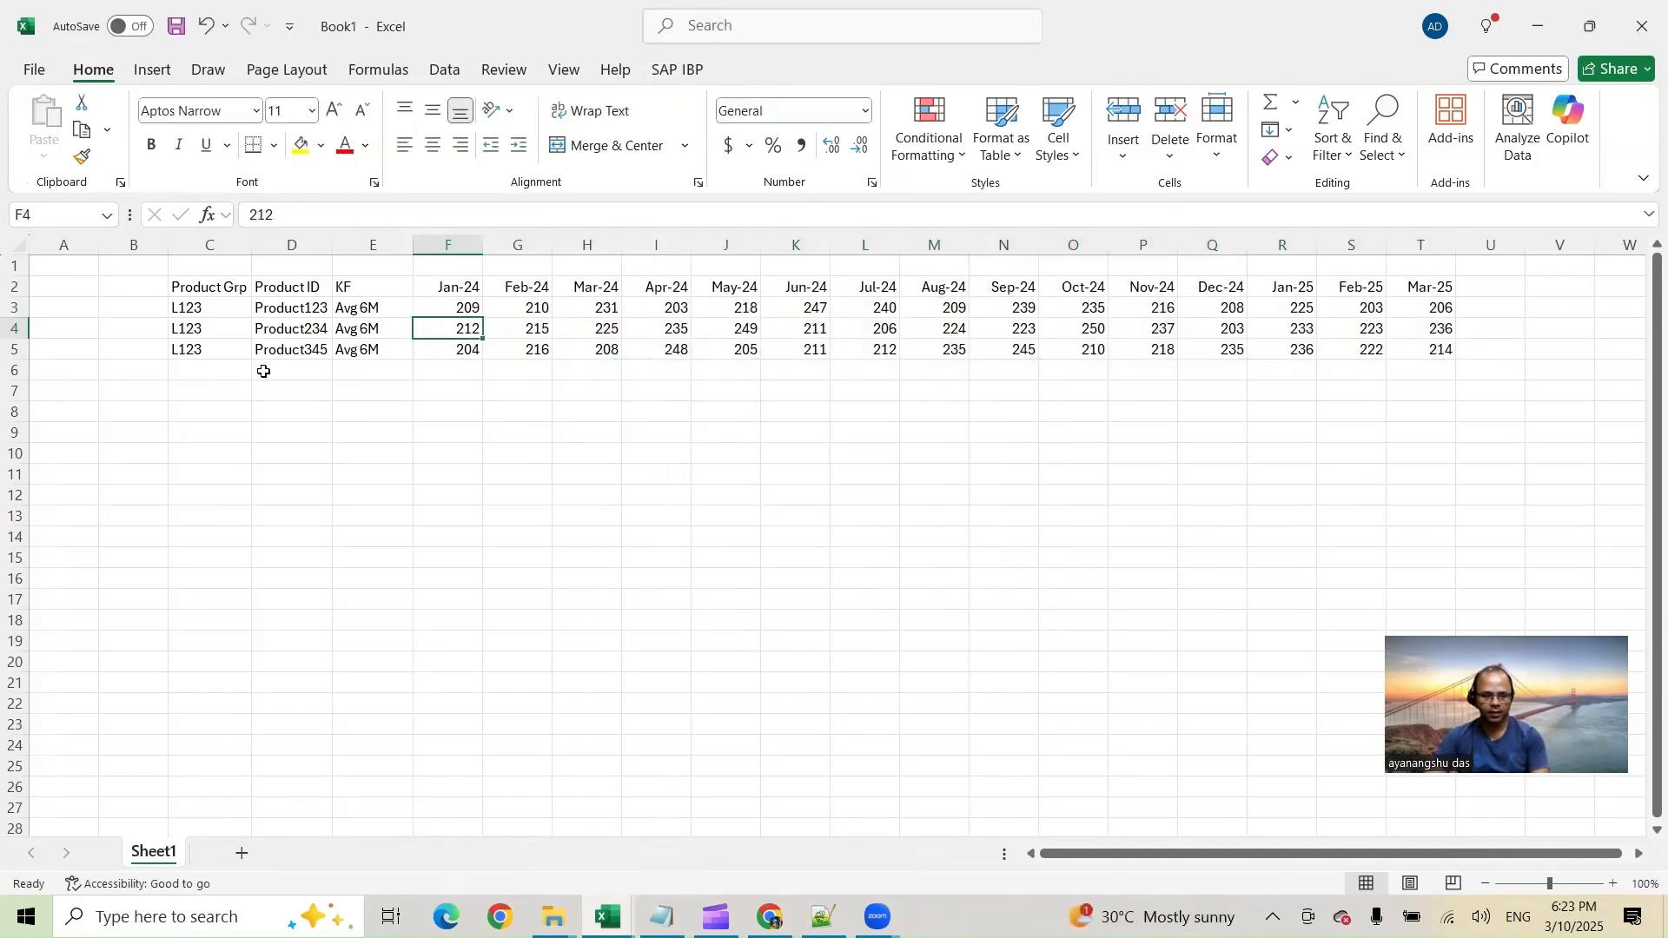
pyautogui.click(349, 369)
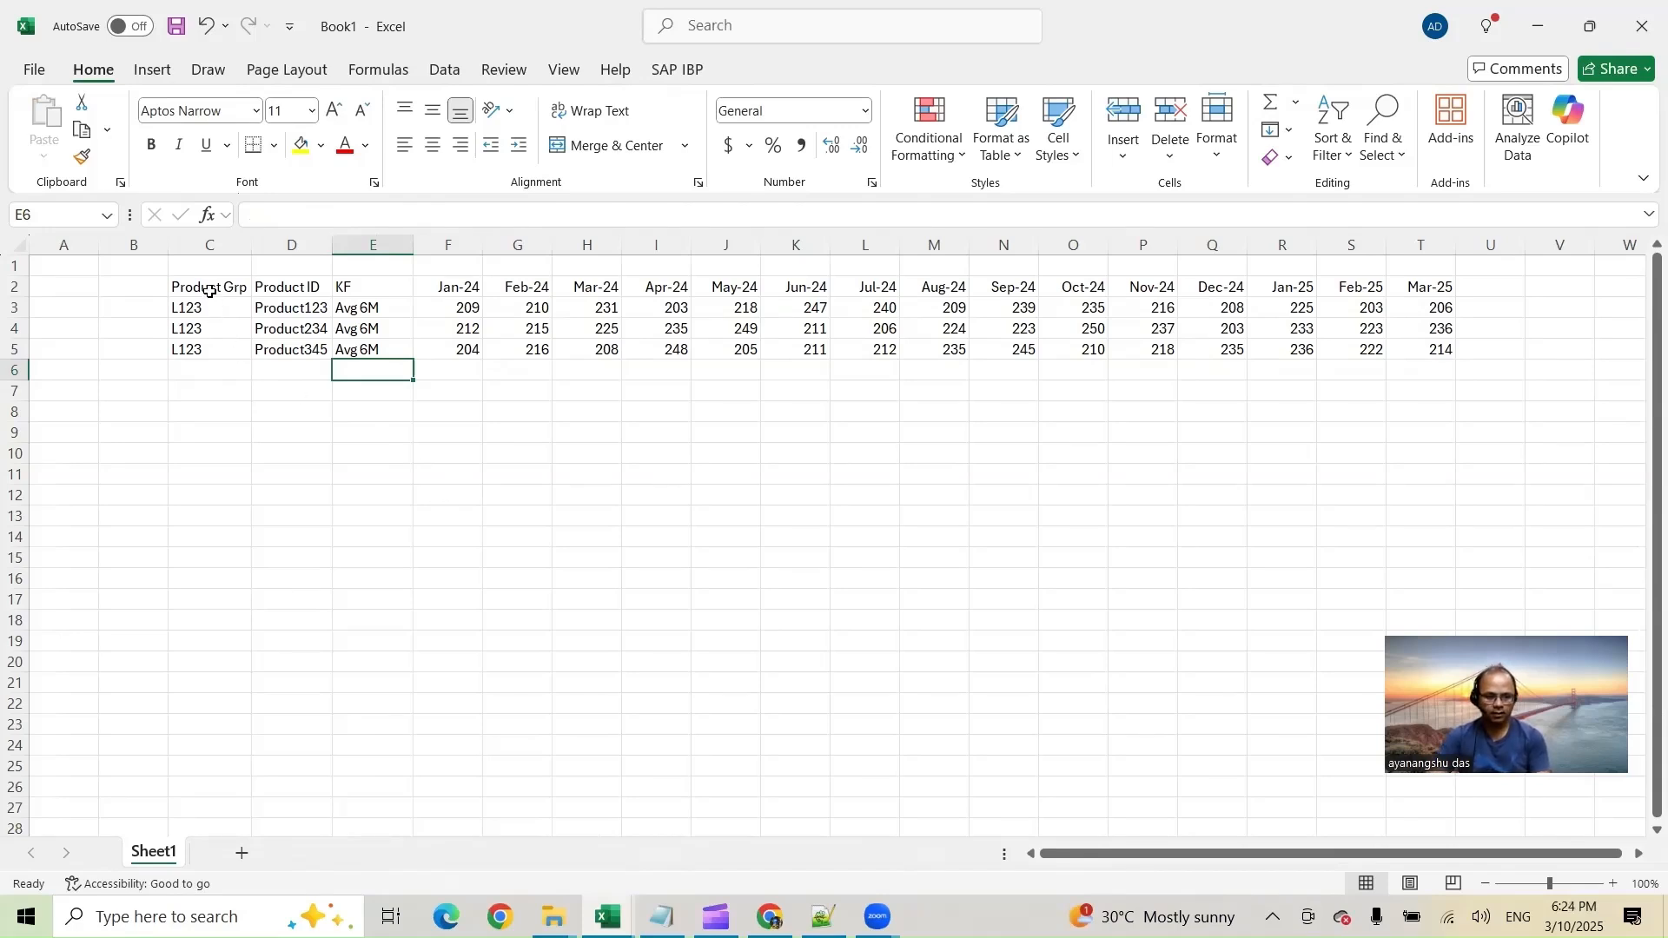
# Copy the header row and the Product123 row (C2:T3) to a new block starting at C7
pyautogui.moveTo(209, 291); pyautogui.dragTo(1421, 310)
pyautogui.hotkey('ctrl', 'c')
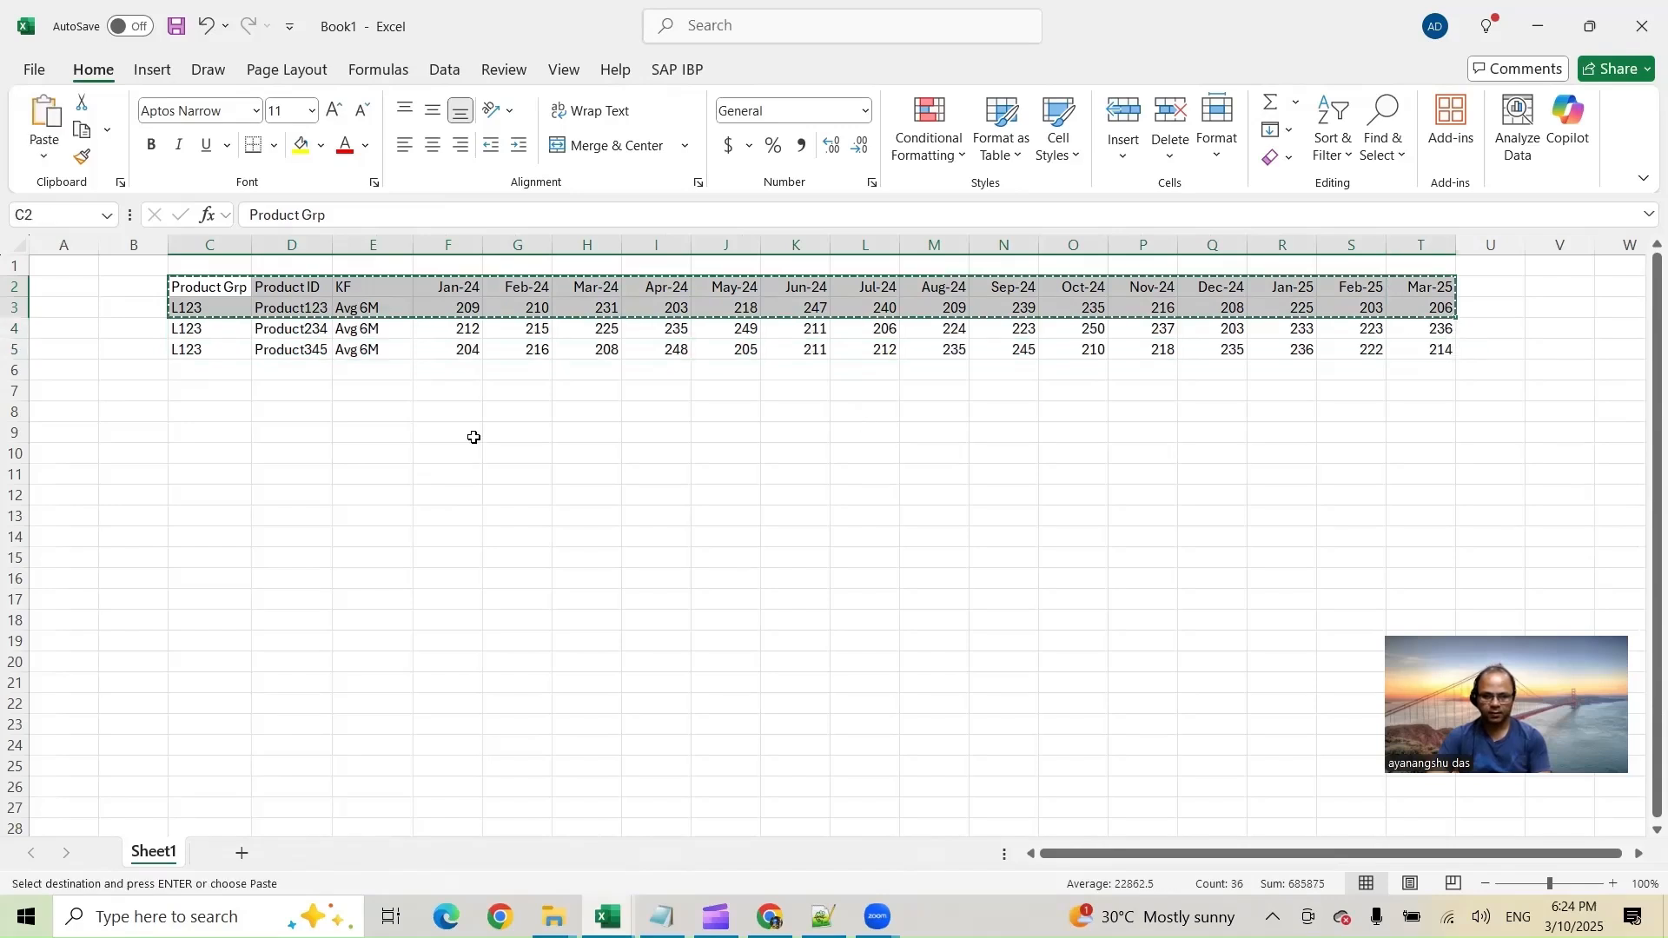
pyautogui.click(172, 389)
pyautogui.hotkey('ctrl', 'v')
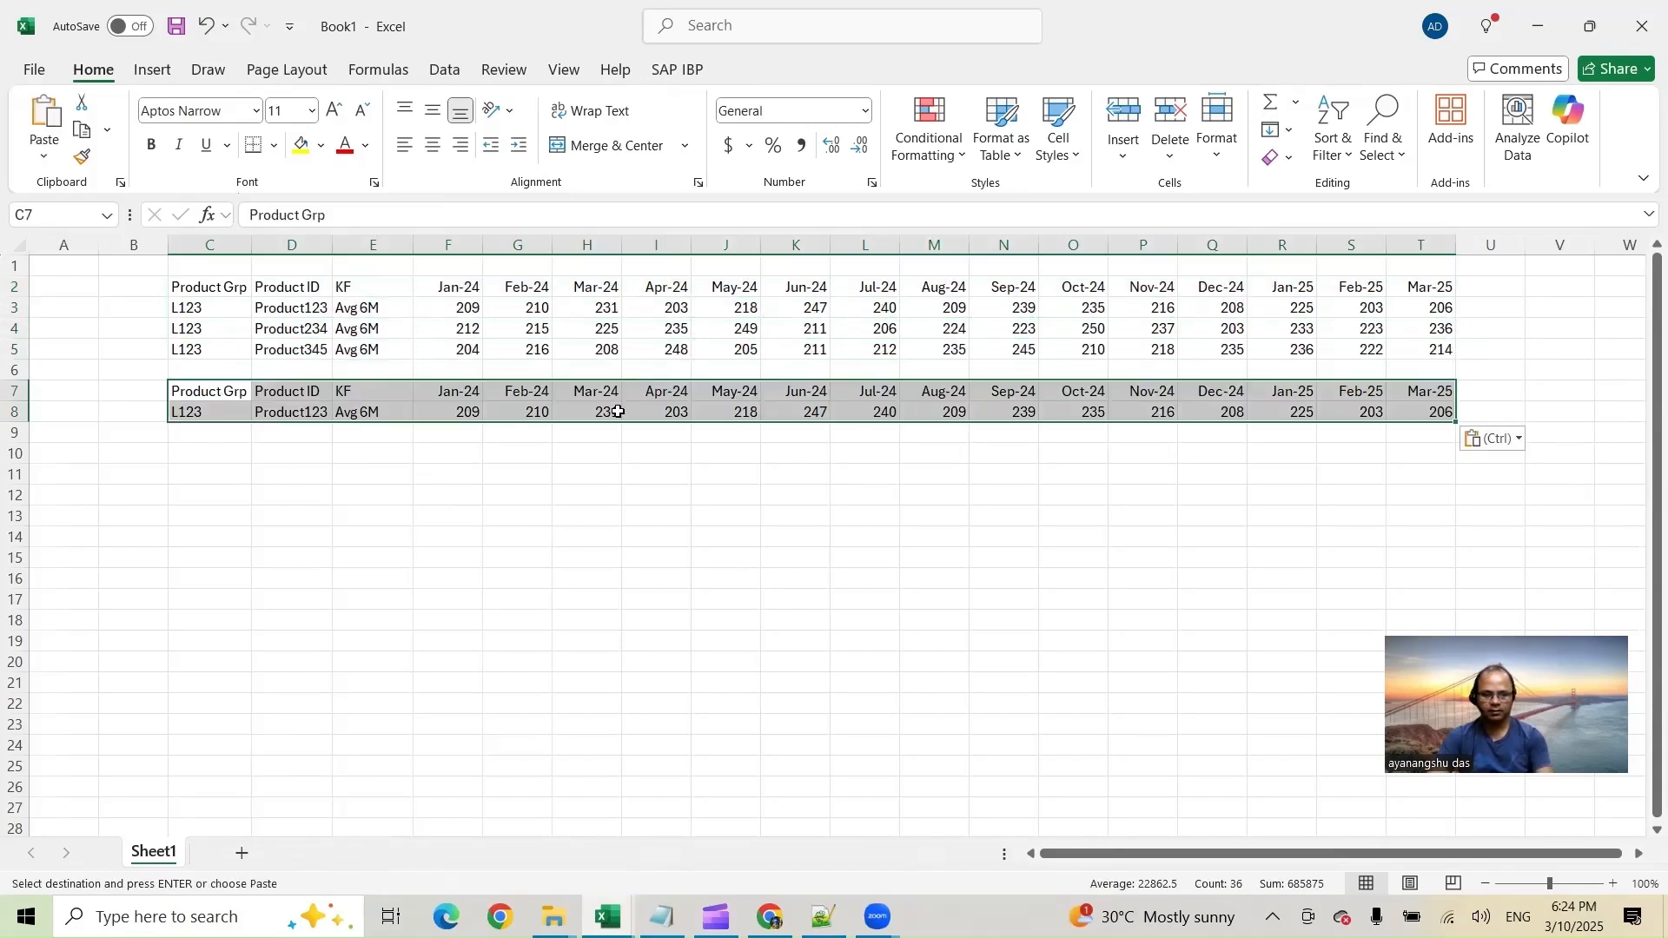
# Clear the Product ID cells D7:D8 in the copied block and shift E7:T8 one column over to start at D7
pyautogui.click(219, 407)
pyautogui.click(290, 392)
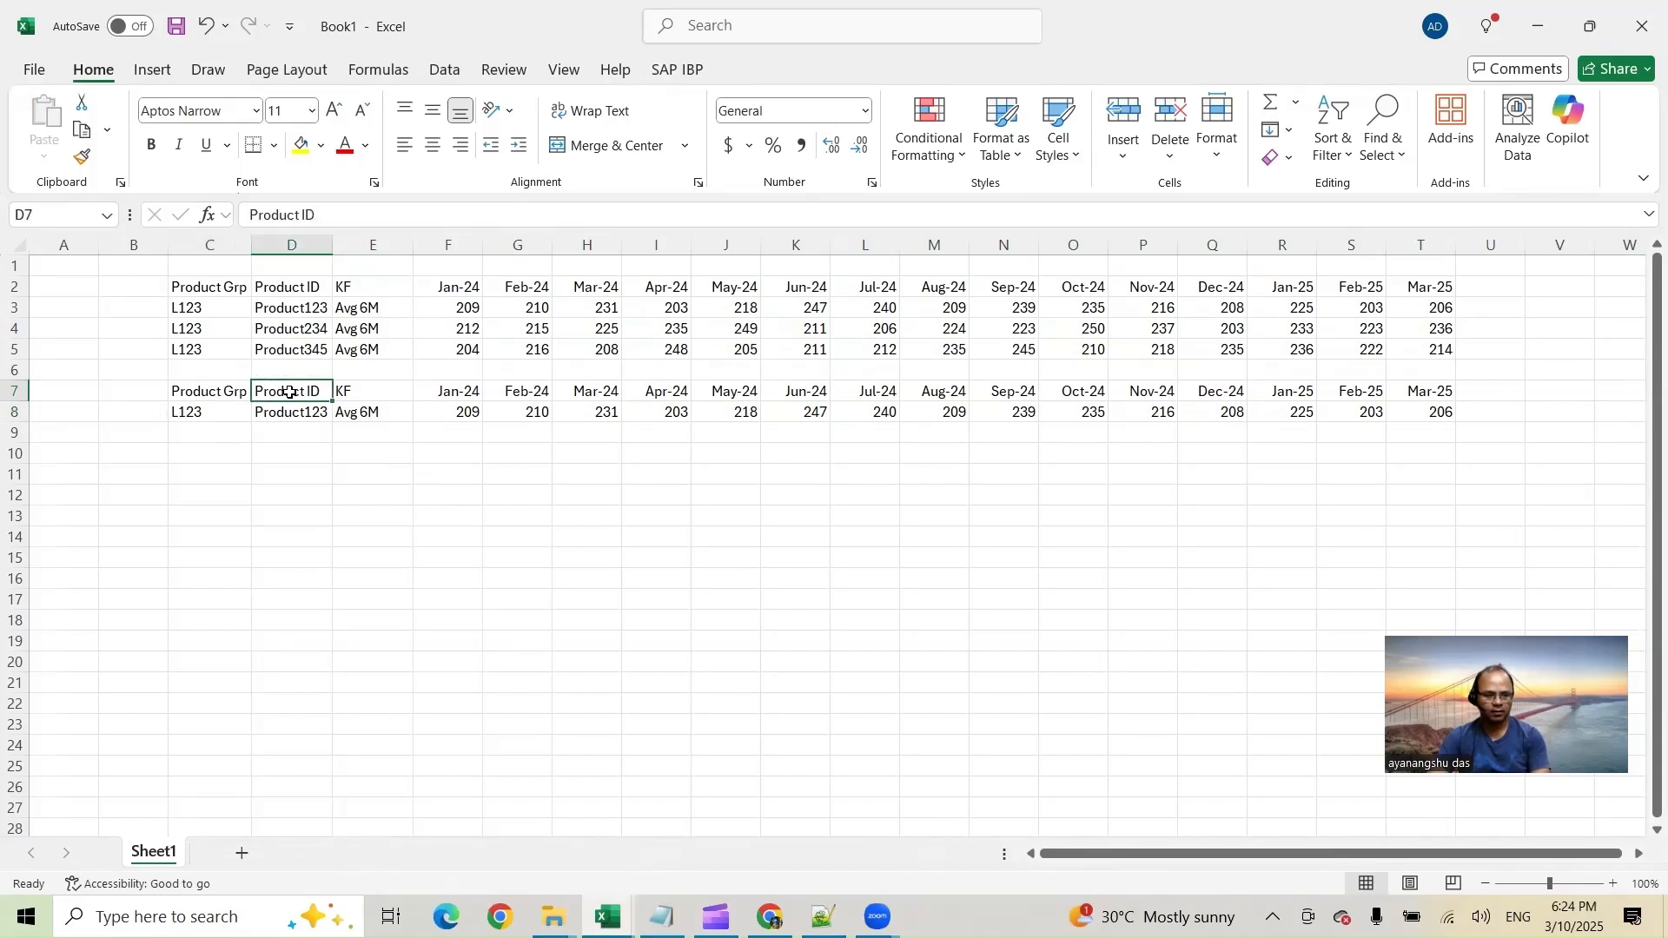
pyautogui.moveTo(290, 392); pyautogui.dragTo(292, 412)
pyautogui.press('Delete')
pyautogui.click(352, 392)
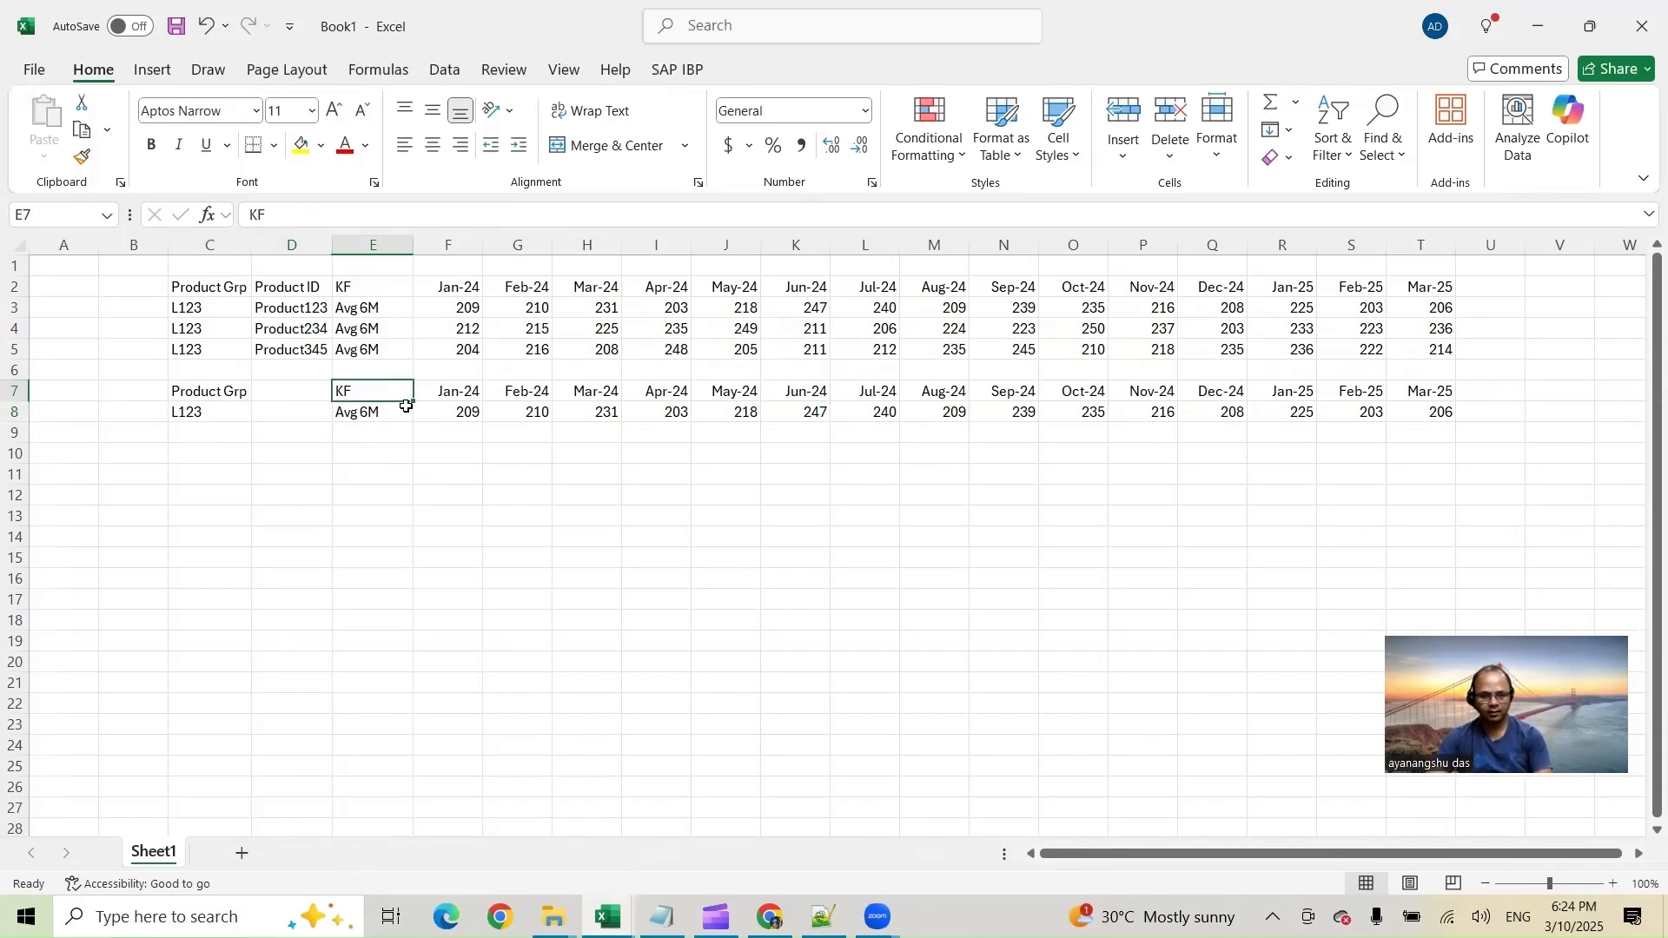
pyautogui.moveTo(406, 407); pyautogui.dragTo(1430, 406)
pyautogui.hotkey('ctrl', 'c')
pyautogui.click(301, 387)
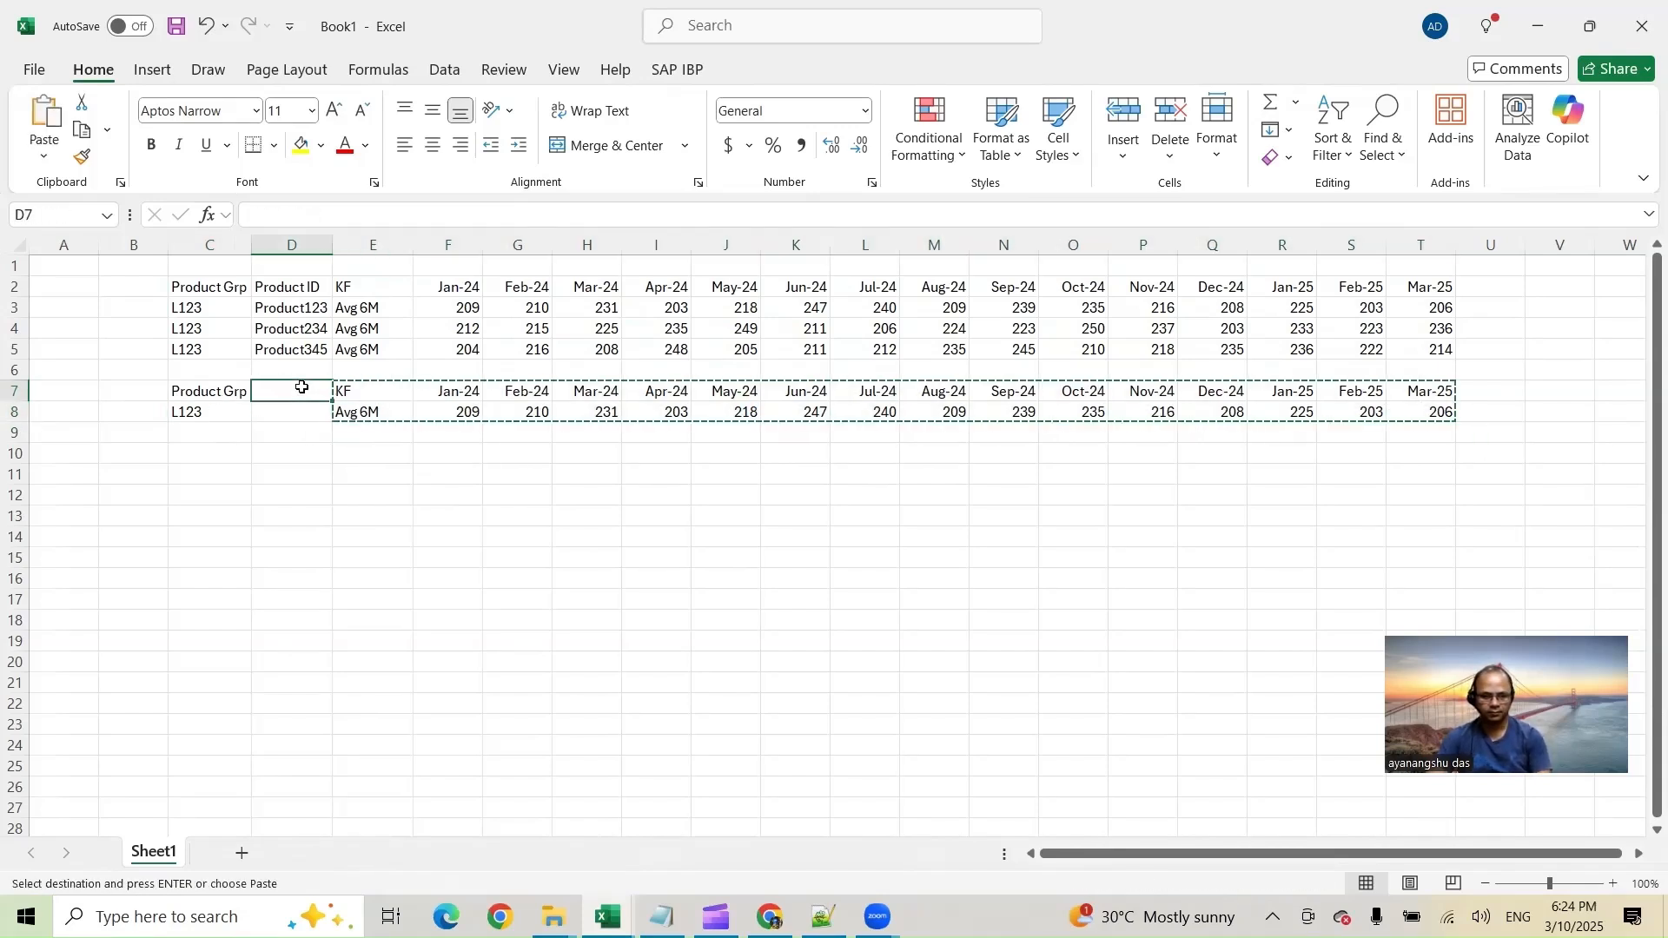
pyautogui.press('Return')
pyautogui.press('Down')
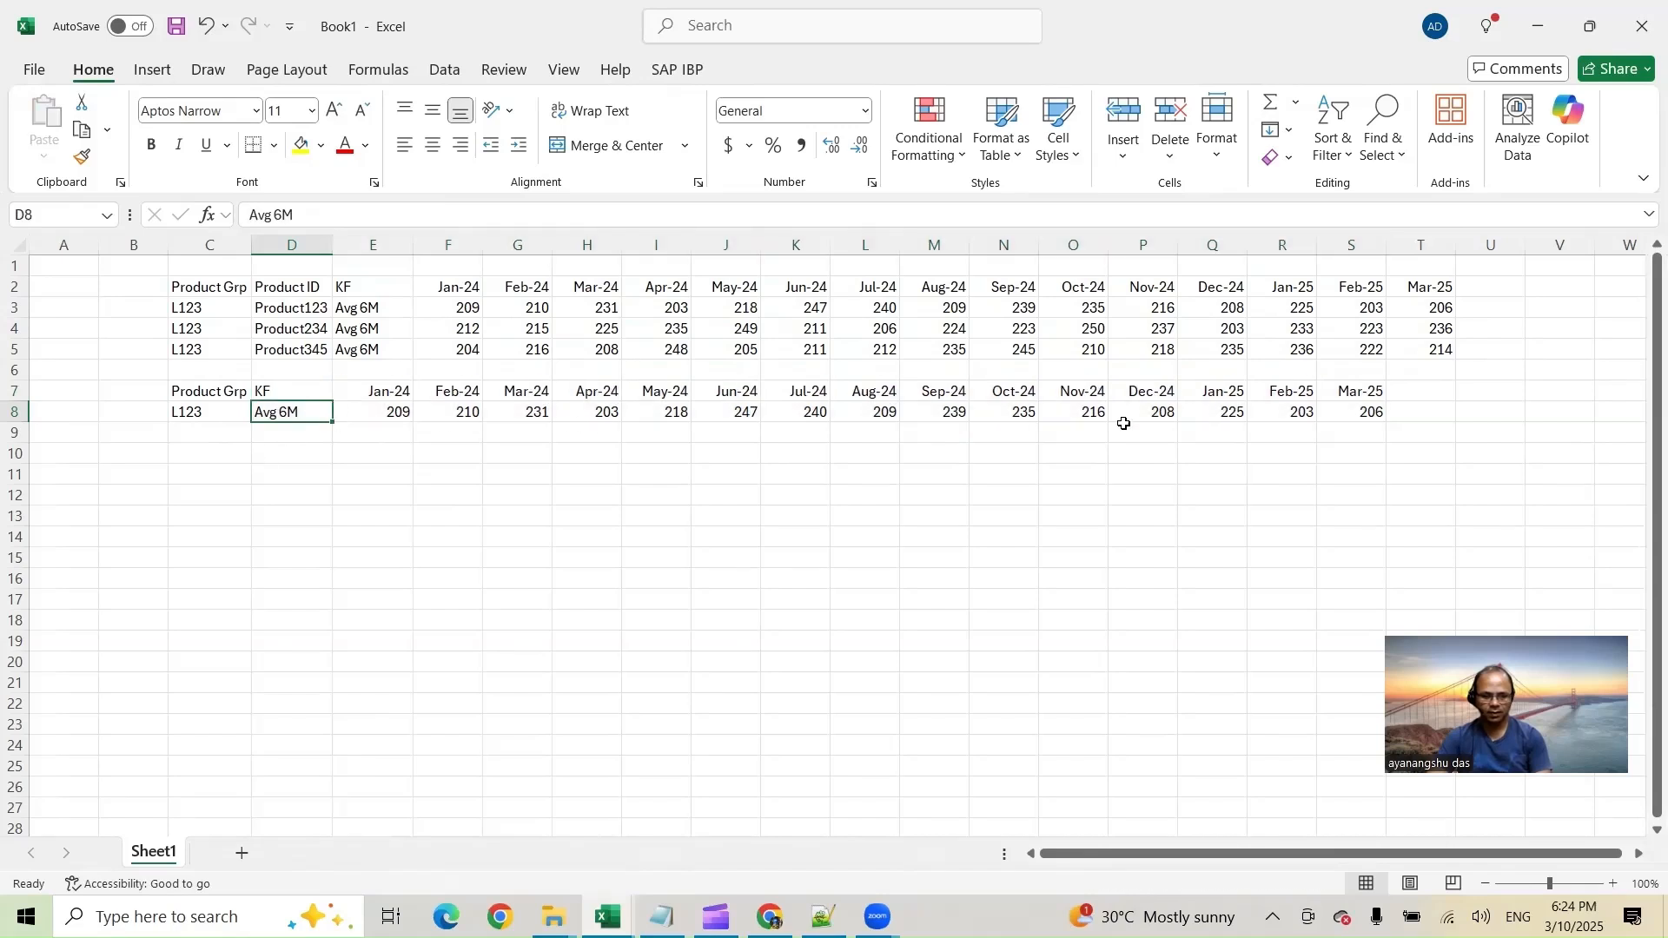
# Clear D8:S8 in the product-group row and enter the key figure label Adj KF in D8
pyautogui.keyDown('shift'); pyautogui.click(1330, 412); pyautogui.keyUp('shift')
pyautogui.press('Delete')
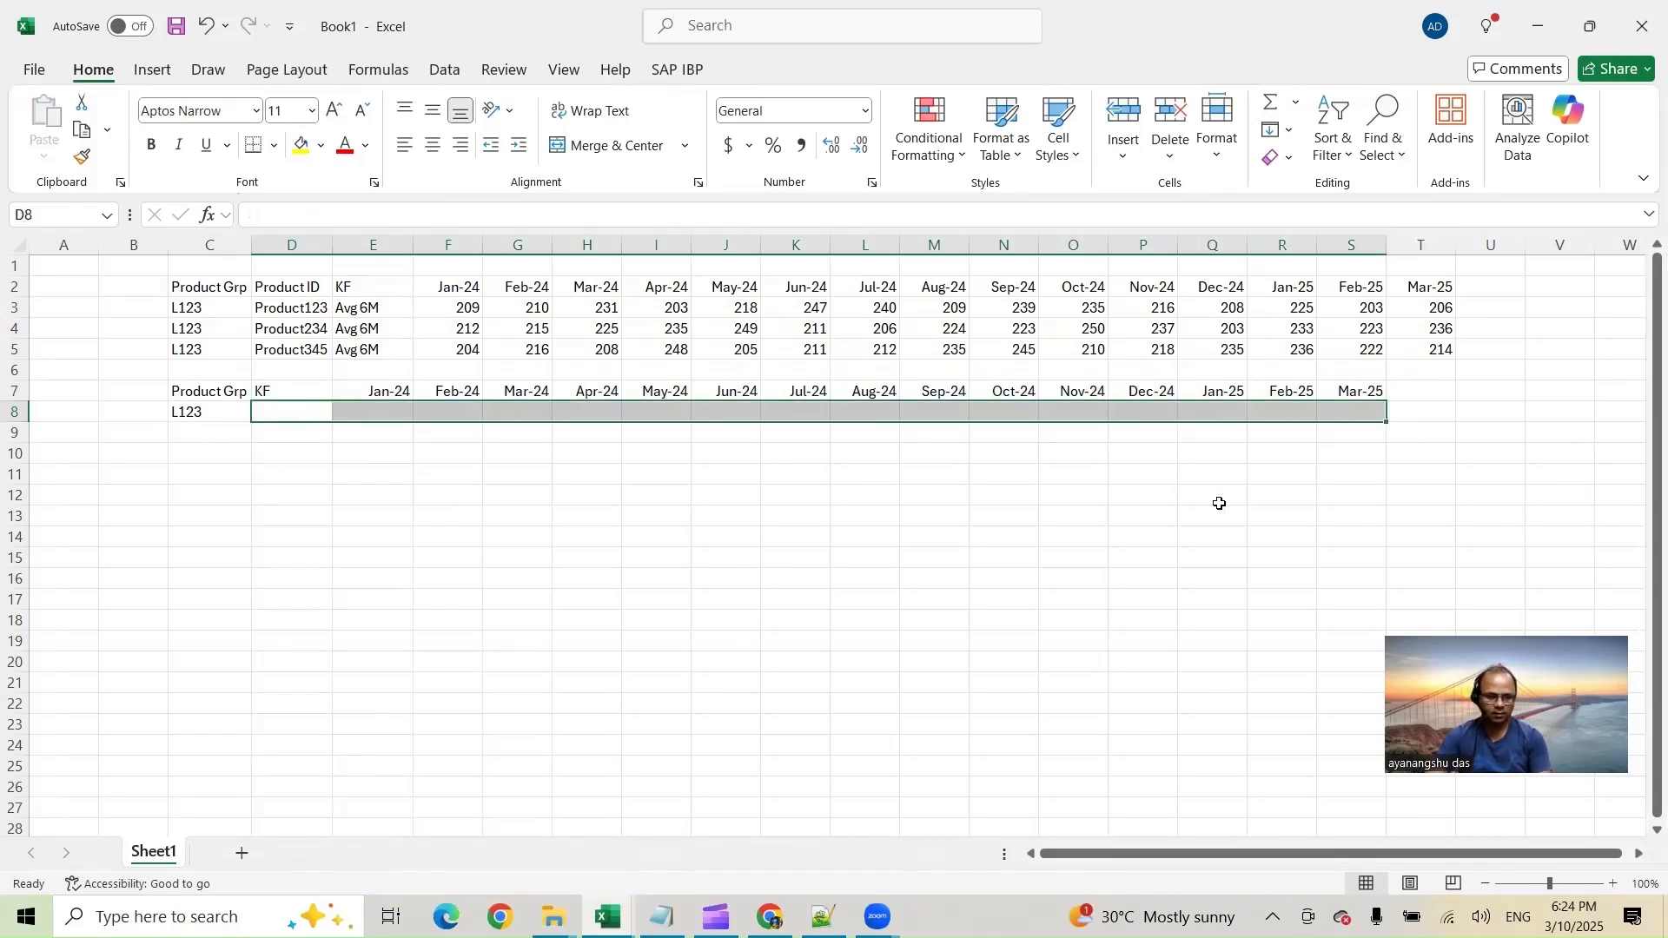
pyautogui.click(301, 412)
pyautogui.write('Disagg')
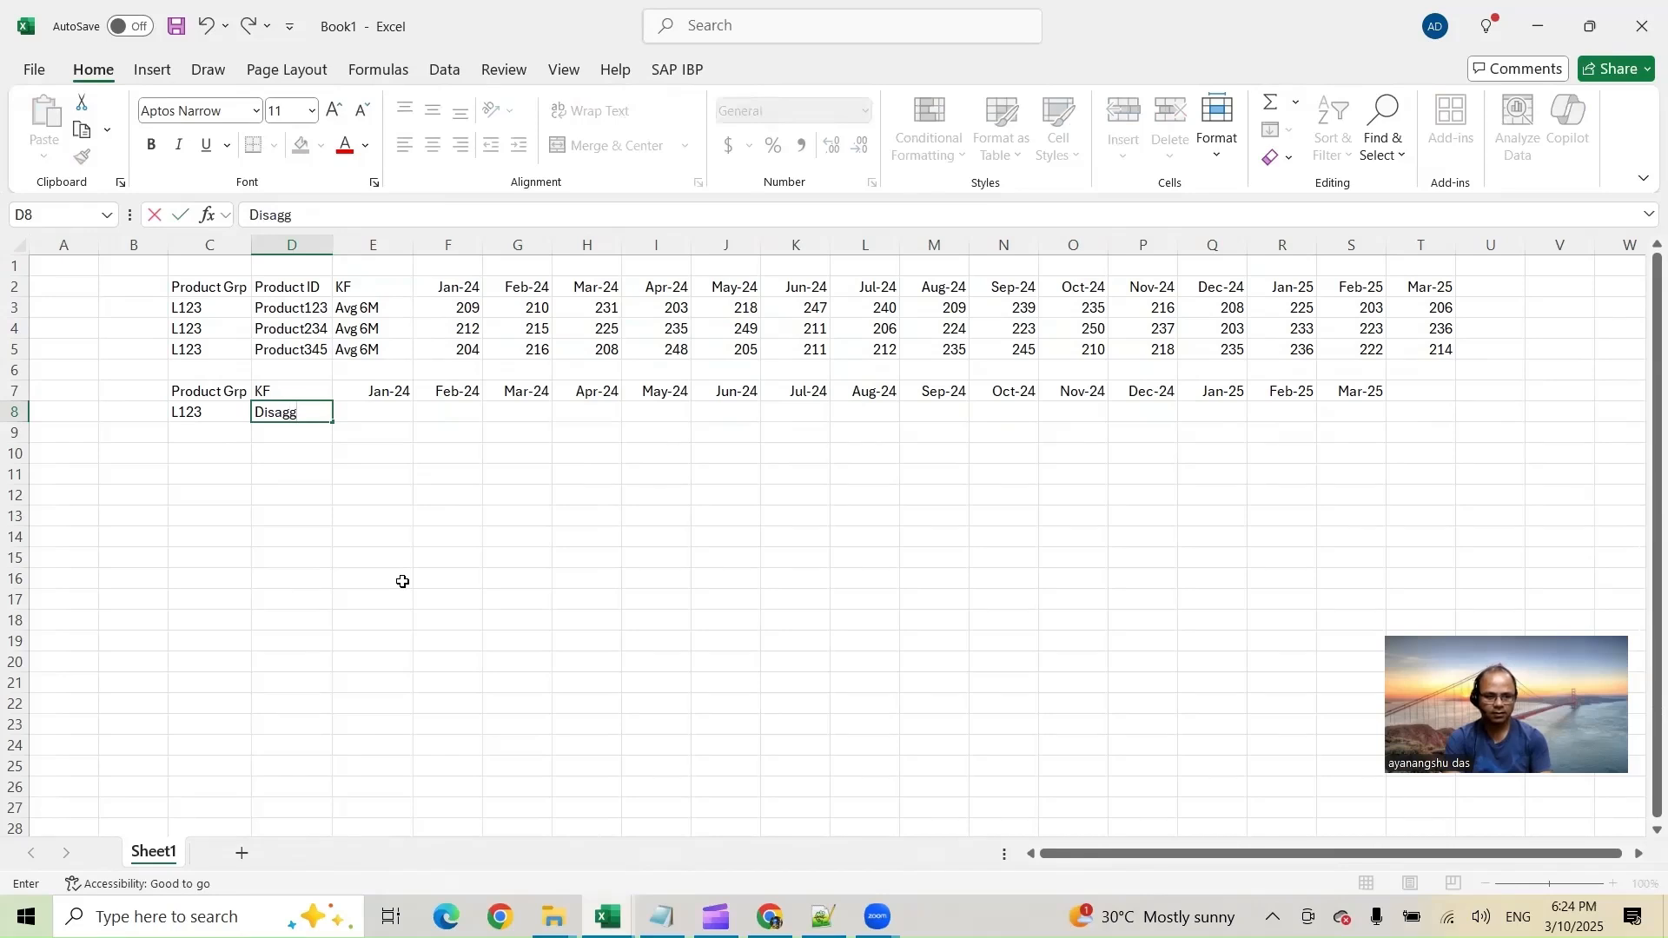
pyautogui.press('BackSpace')
pyautogui.press('BackSpace')
pyautogui.press('BackSpace')
pyautogui.press('BackSpace')
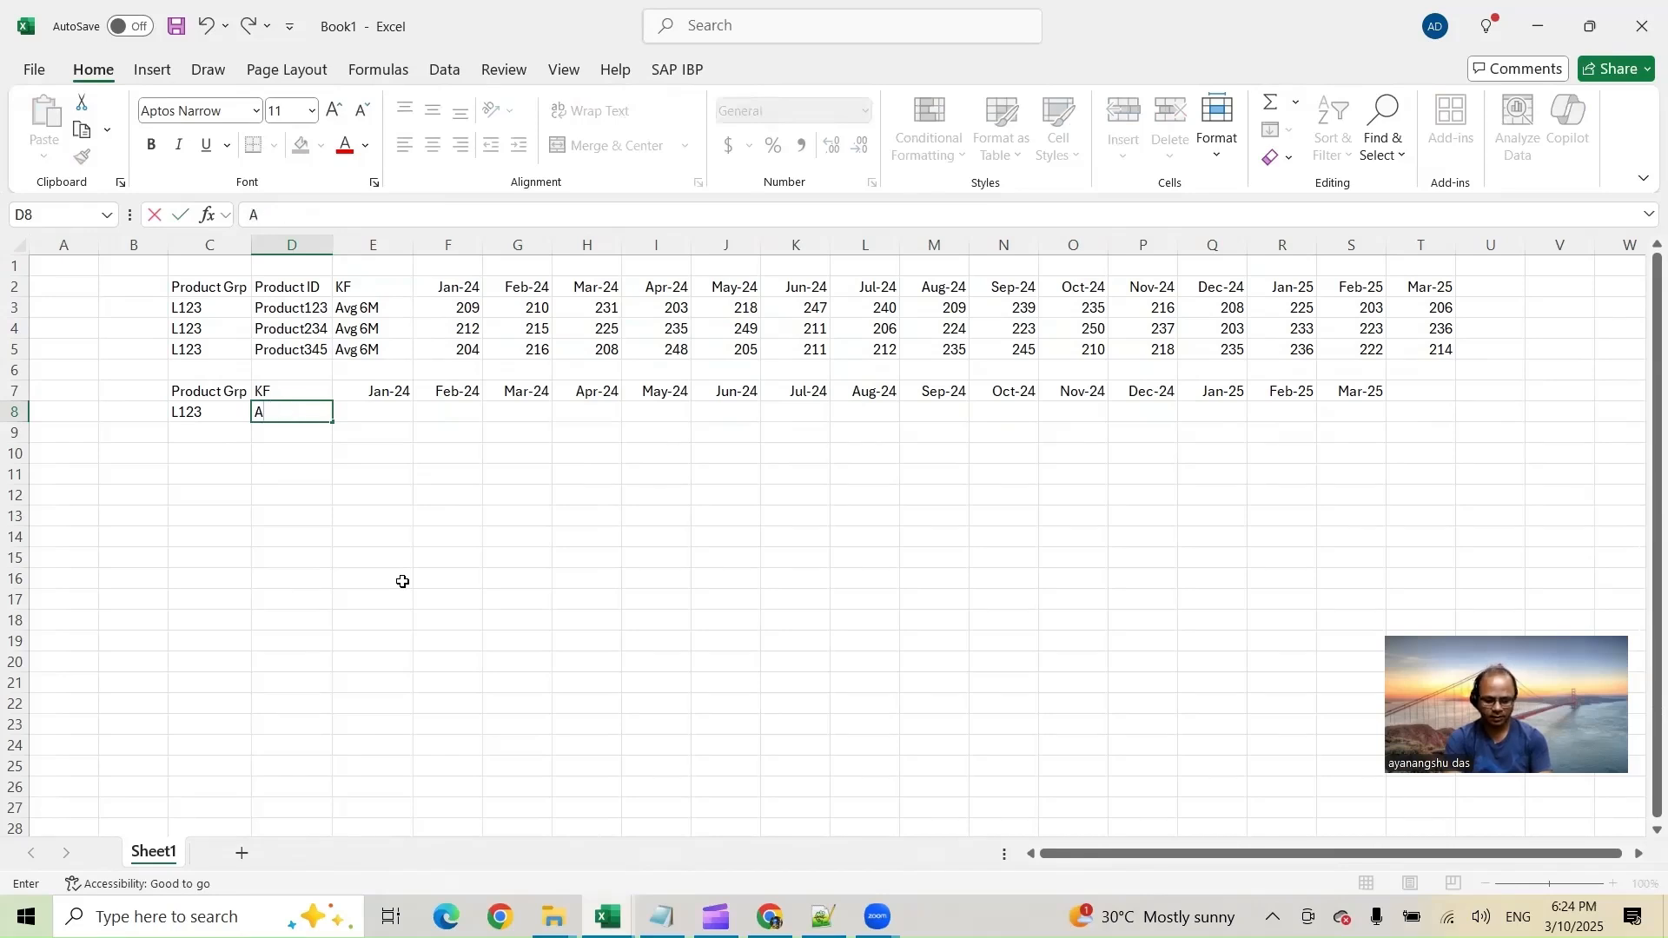
pyautogui.write('Adj KF')
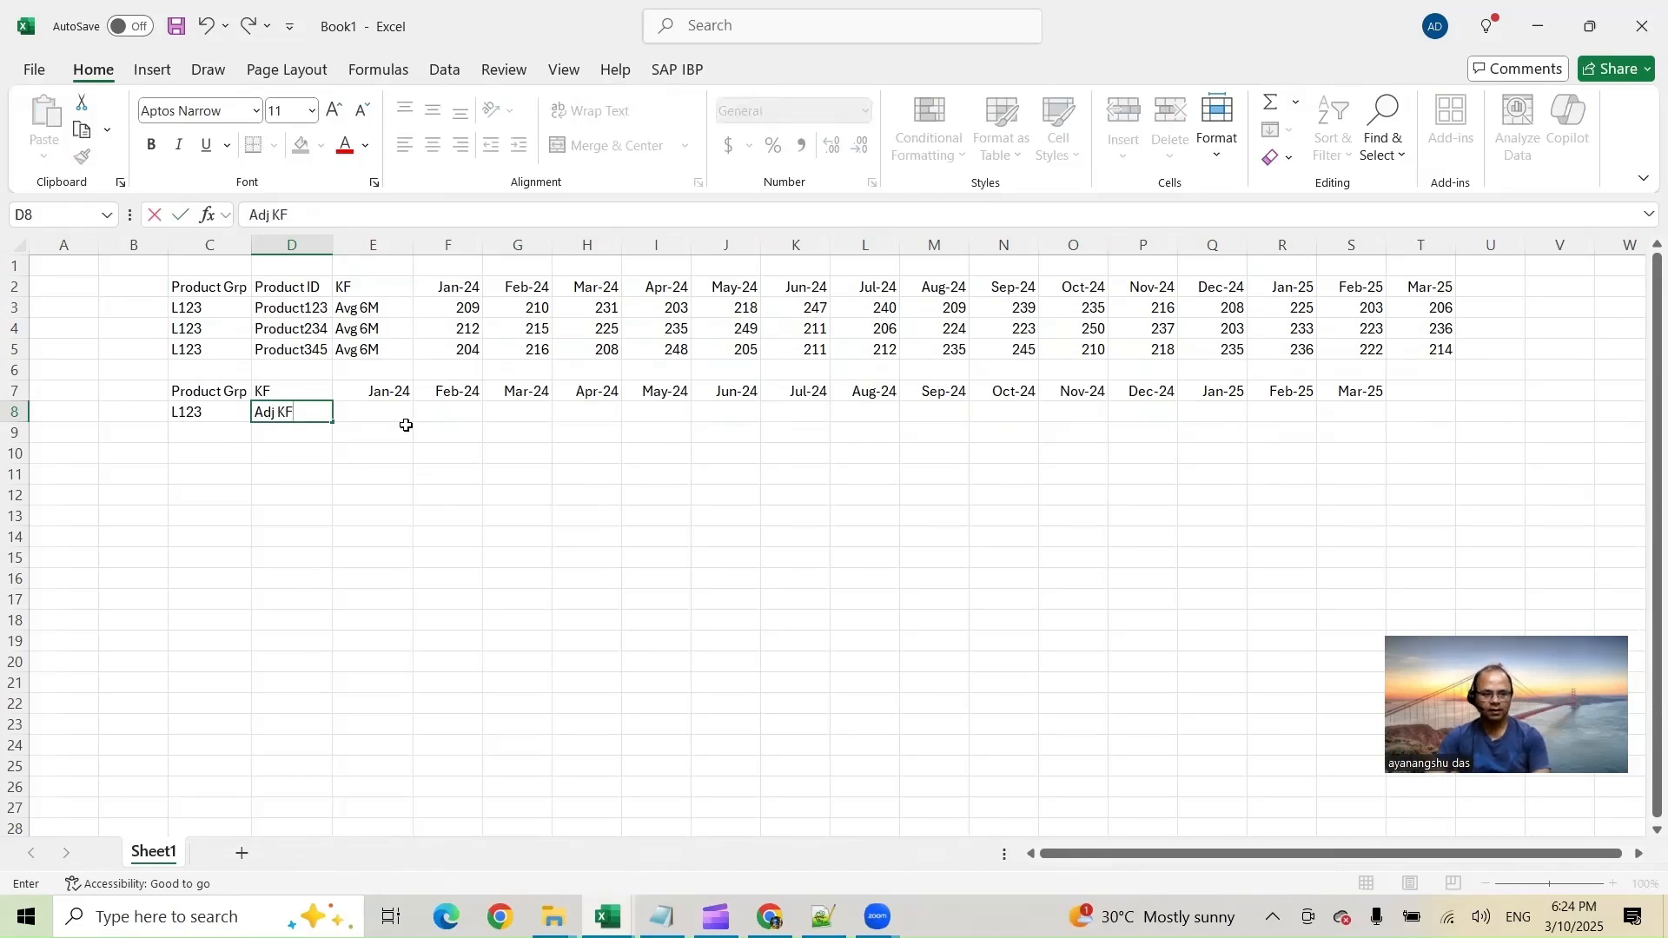
# Enter =RANDBETWEEN(1000,1500) in E8 as the Jan-24 Adj KF value for product group L123
pyautogui.click(403, 420)
pyautogui.write('1000')
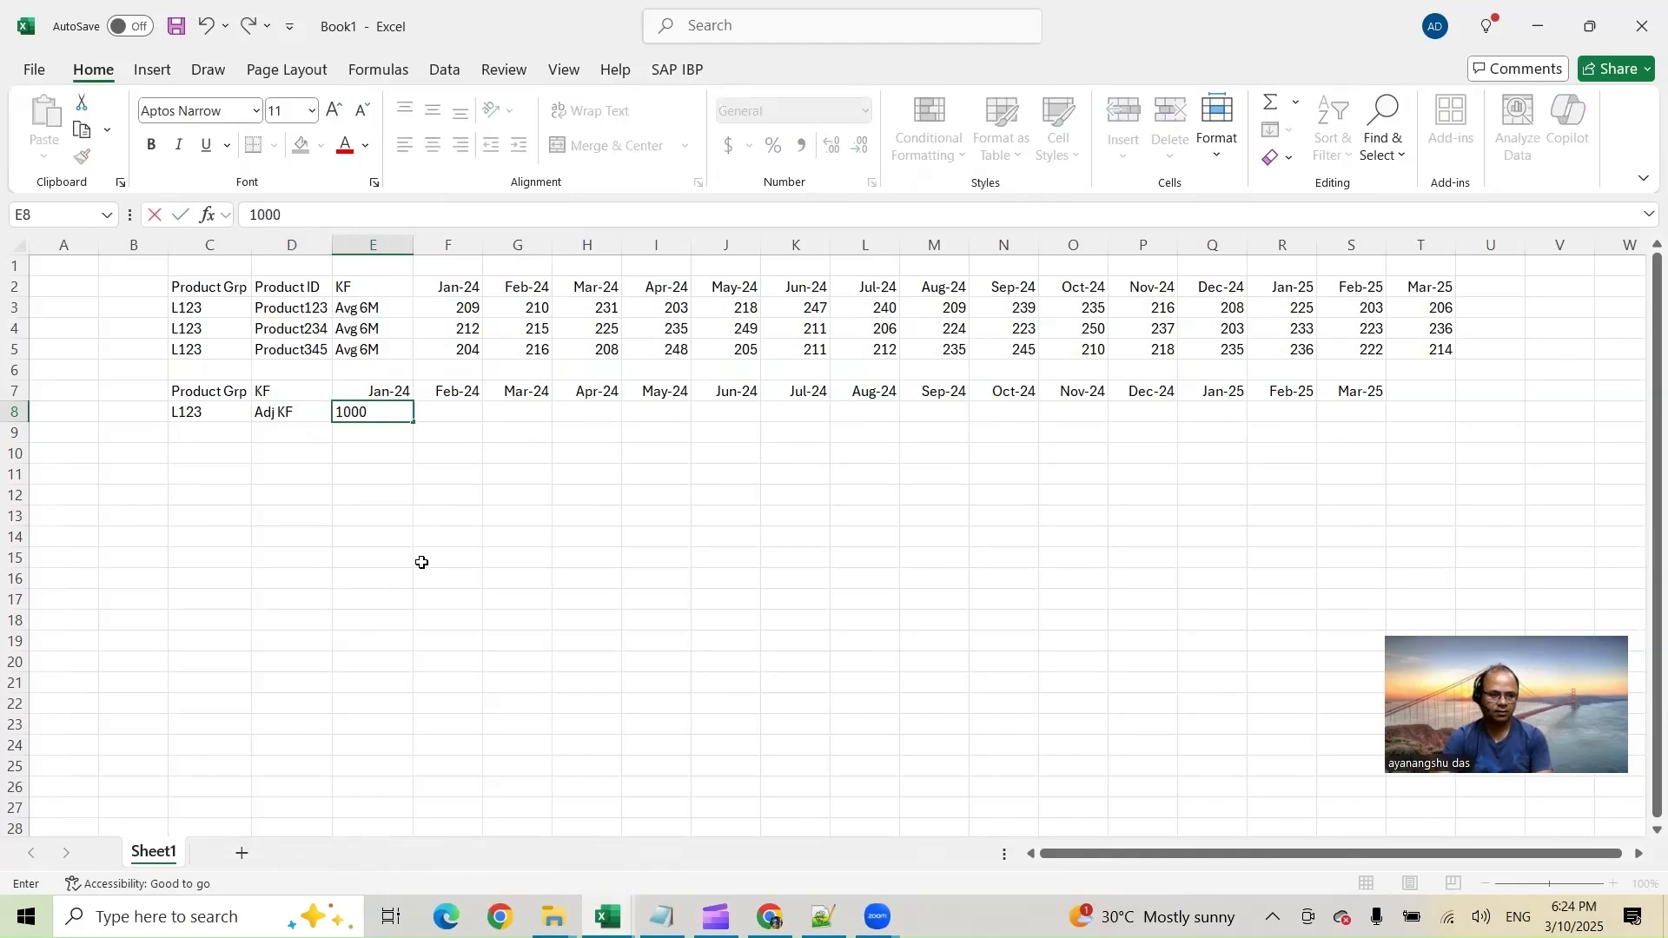
pyautogui.hotkey('ctrl', 'Return')
pyautogui.write('=rand')
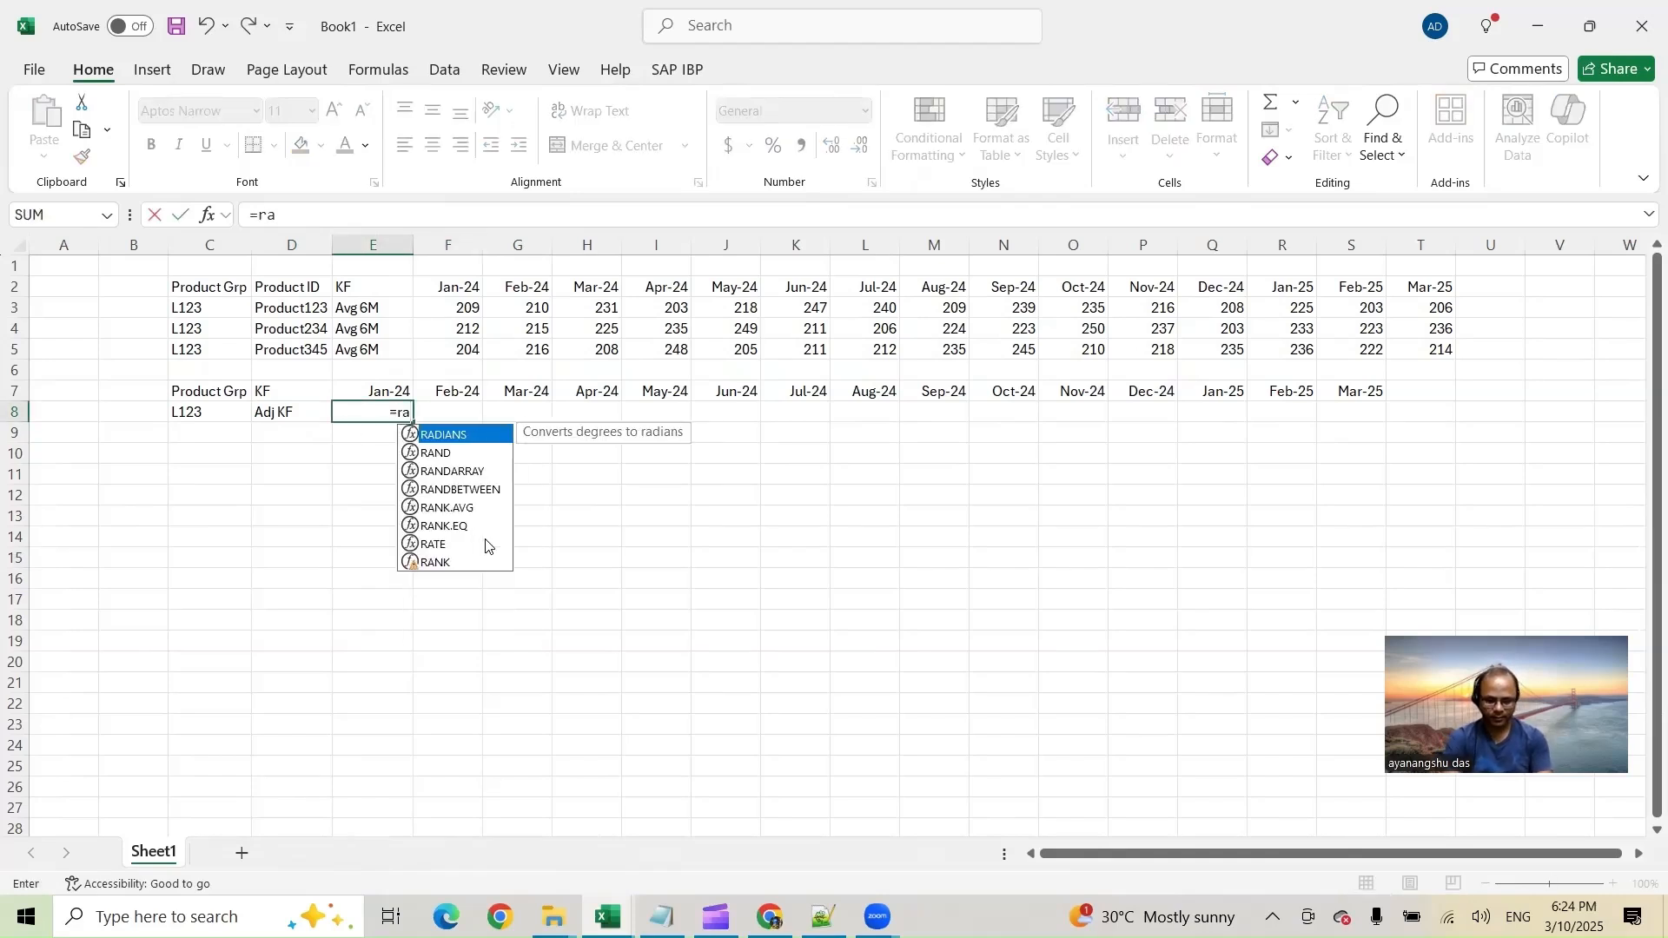
pyautogui.press('Down')
pyautogui.press('Down')
pyautogui.press('Tab')
pyautogui.write('1')
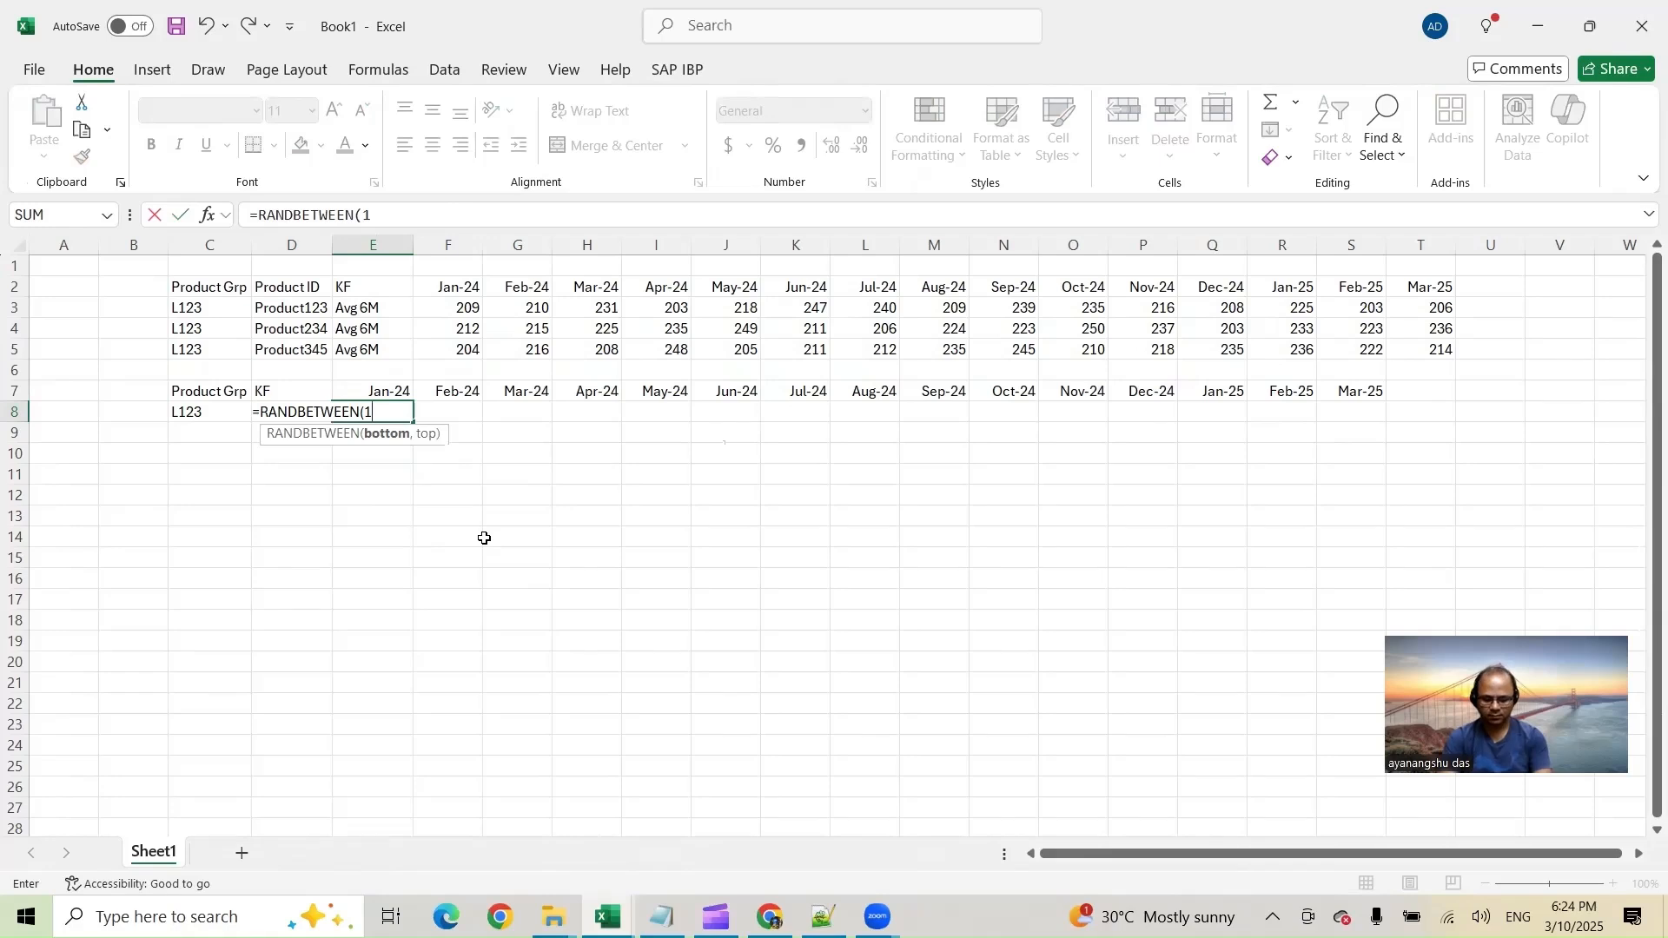
pyautogui.write('000,1500')
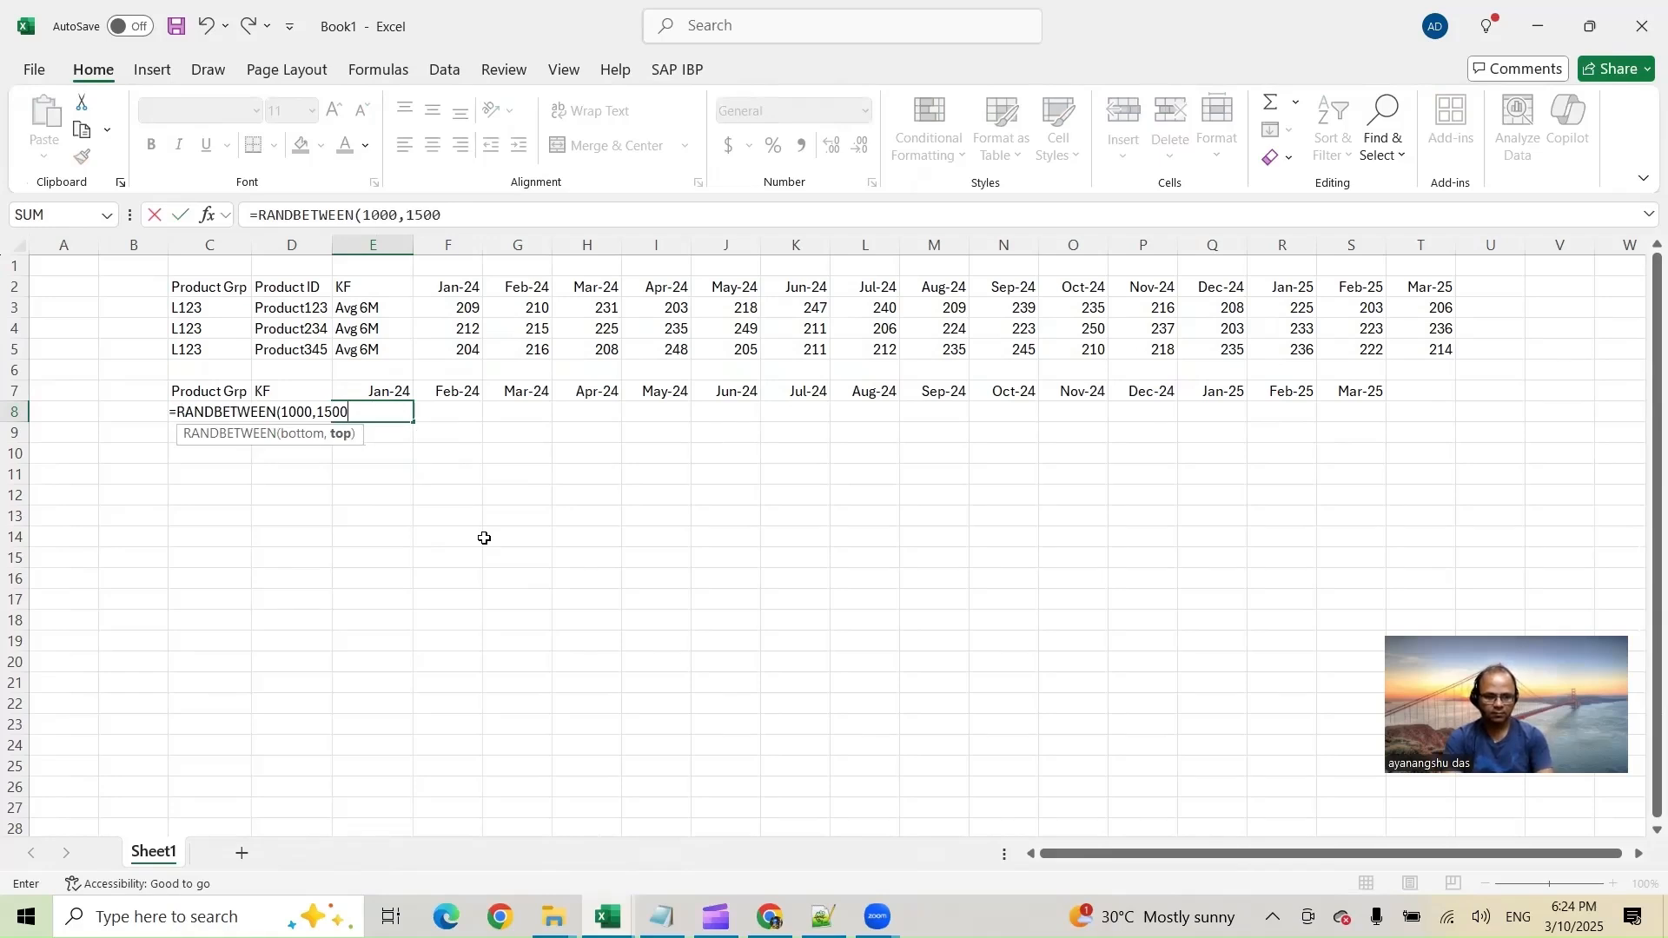
pyautogui.press('Return')
# Fill the Adj KF random-number formula from E8 across to Mar-25 in S8
pyautogui.click(391, 417)
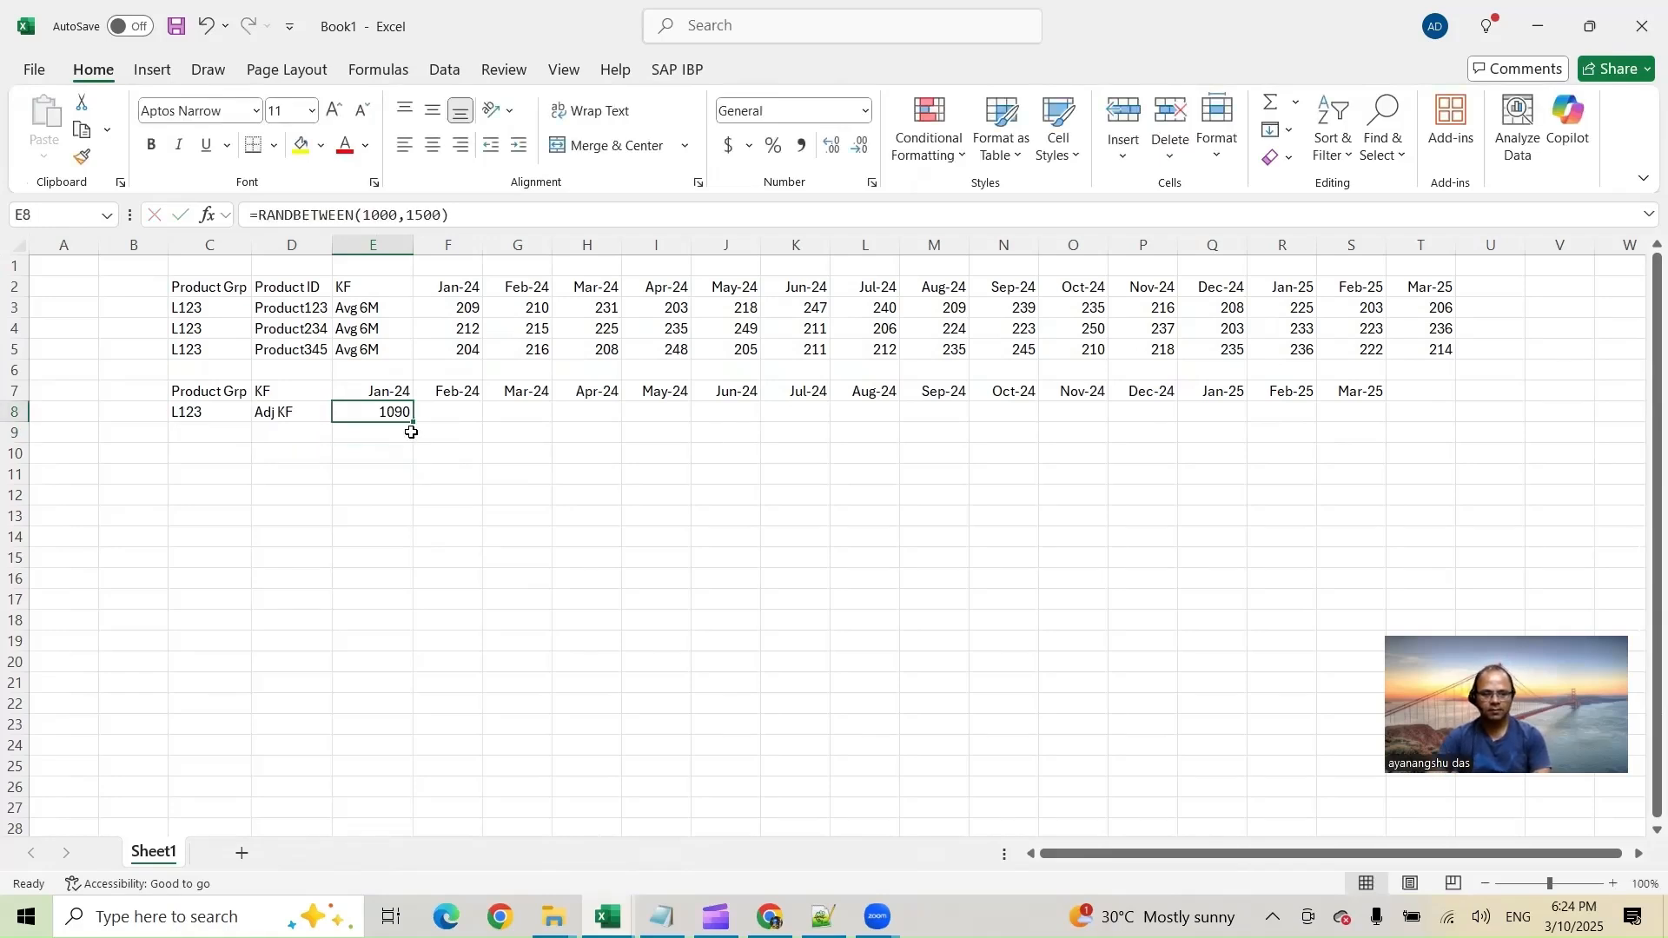
pyautogui.moveTo(529, 426); pyautogui.dragTo(1372, 426)
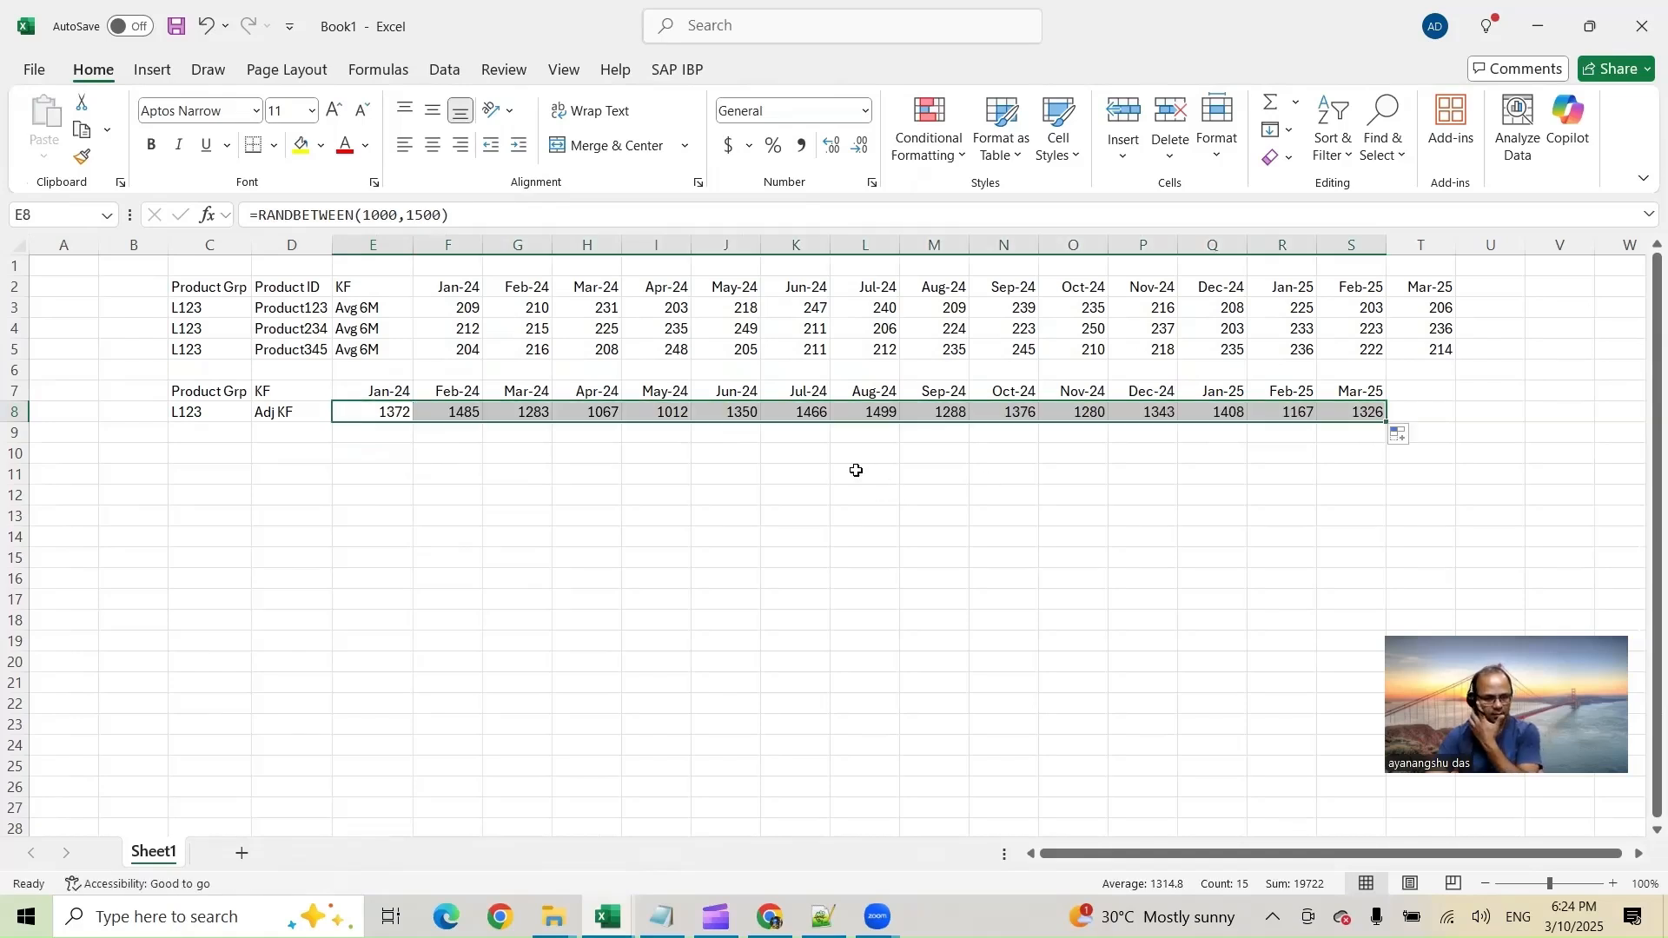
pyautogui.click(385, 414)
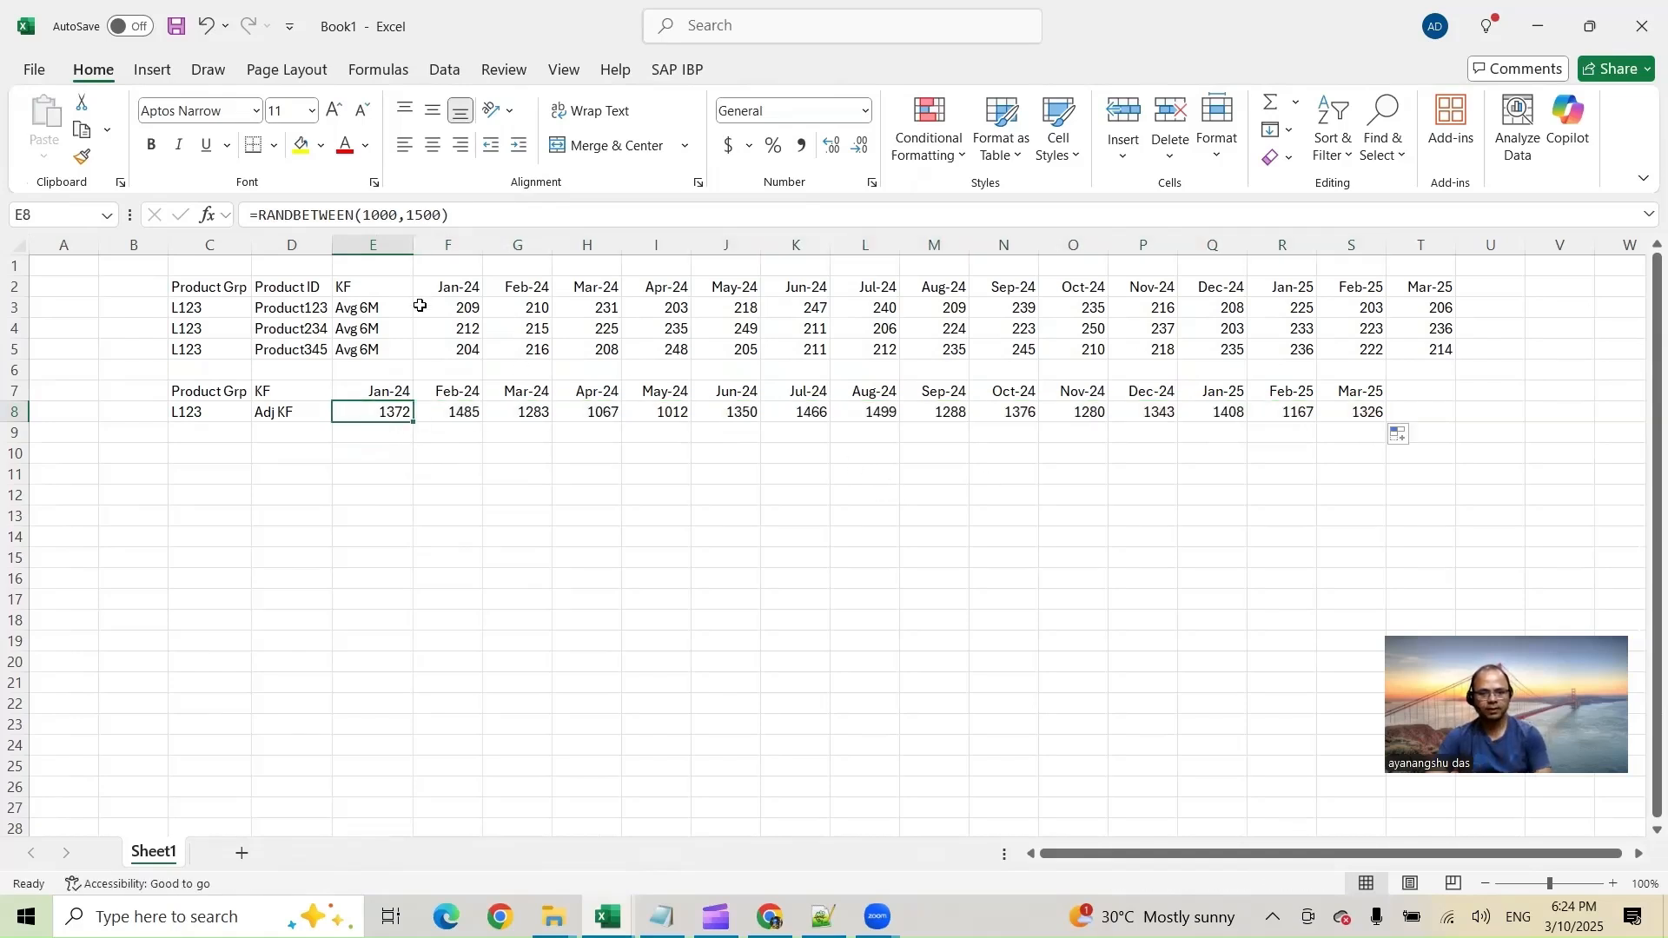
# Copy the product-level table C2:T5 to a third block starting at C11
pyautogui.moveTo(199, 292); pyautogui.dragTo(1440, 346)
pyautogui.hotkey('ctrl', 'c')
pyautogui.click(244, 470)
pyautogui.hotkey('ctrl', 'v')
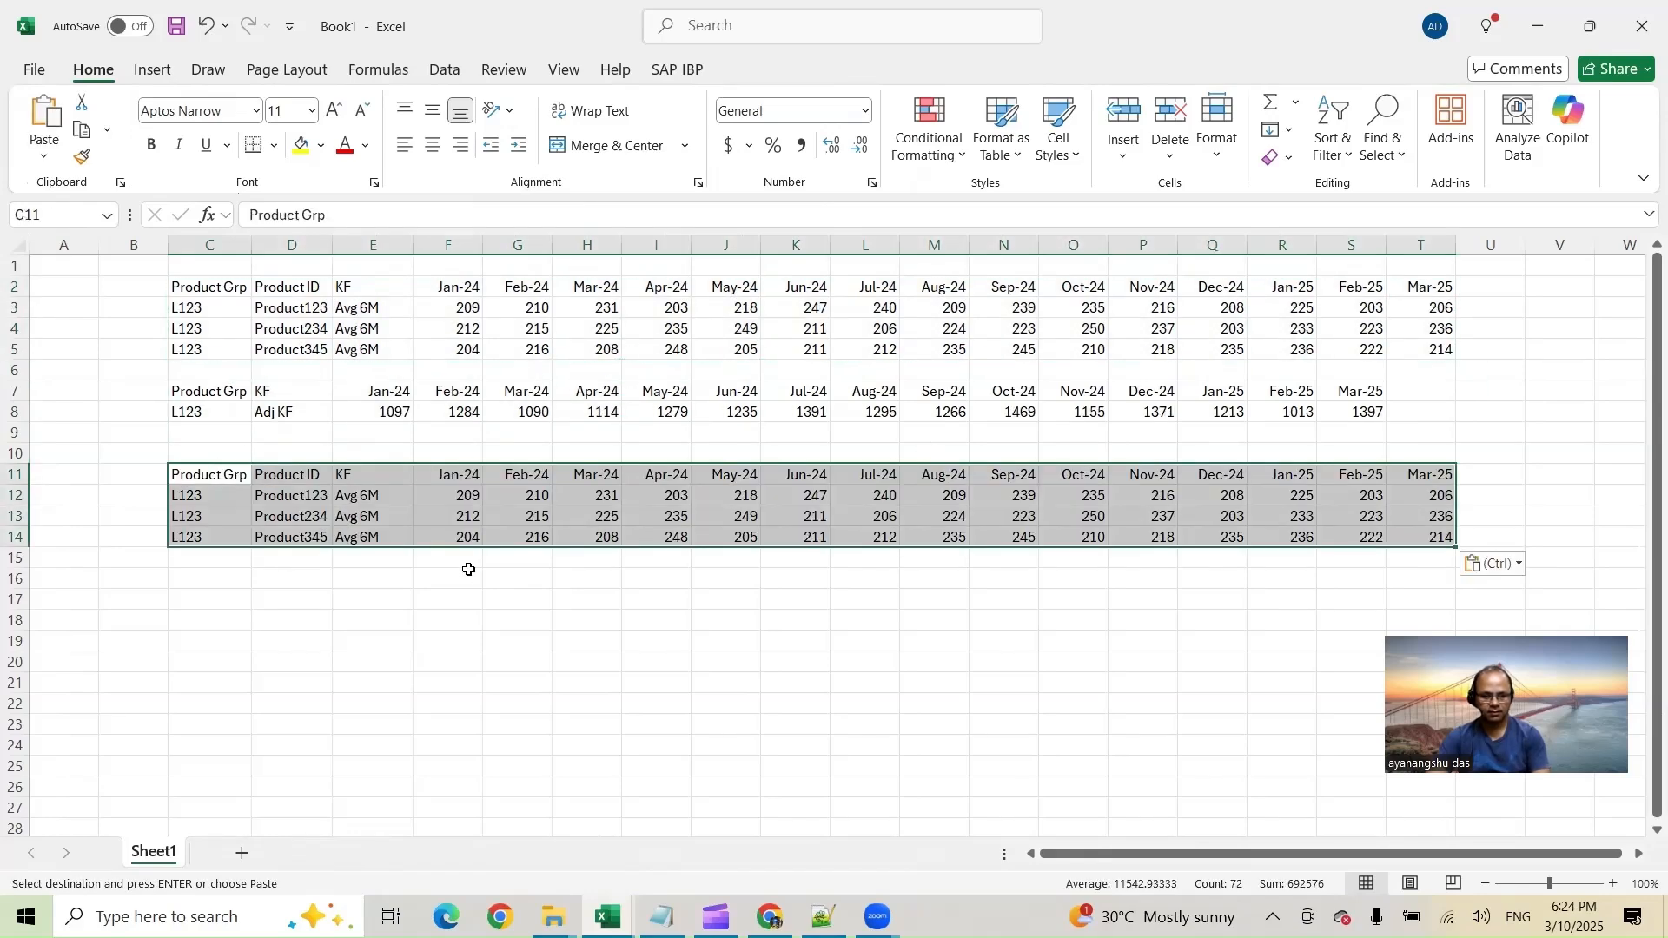
# Replace the random-number formulas in E8:S8 with static values
pyautogui.moveTo(382, 412); pyautogui.dragTo(1329, 410)
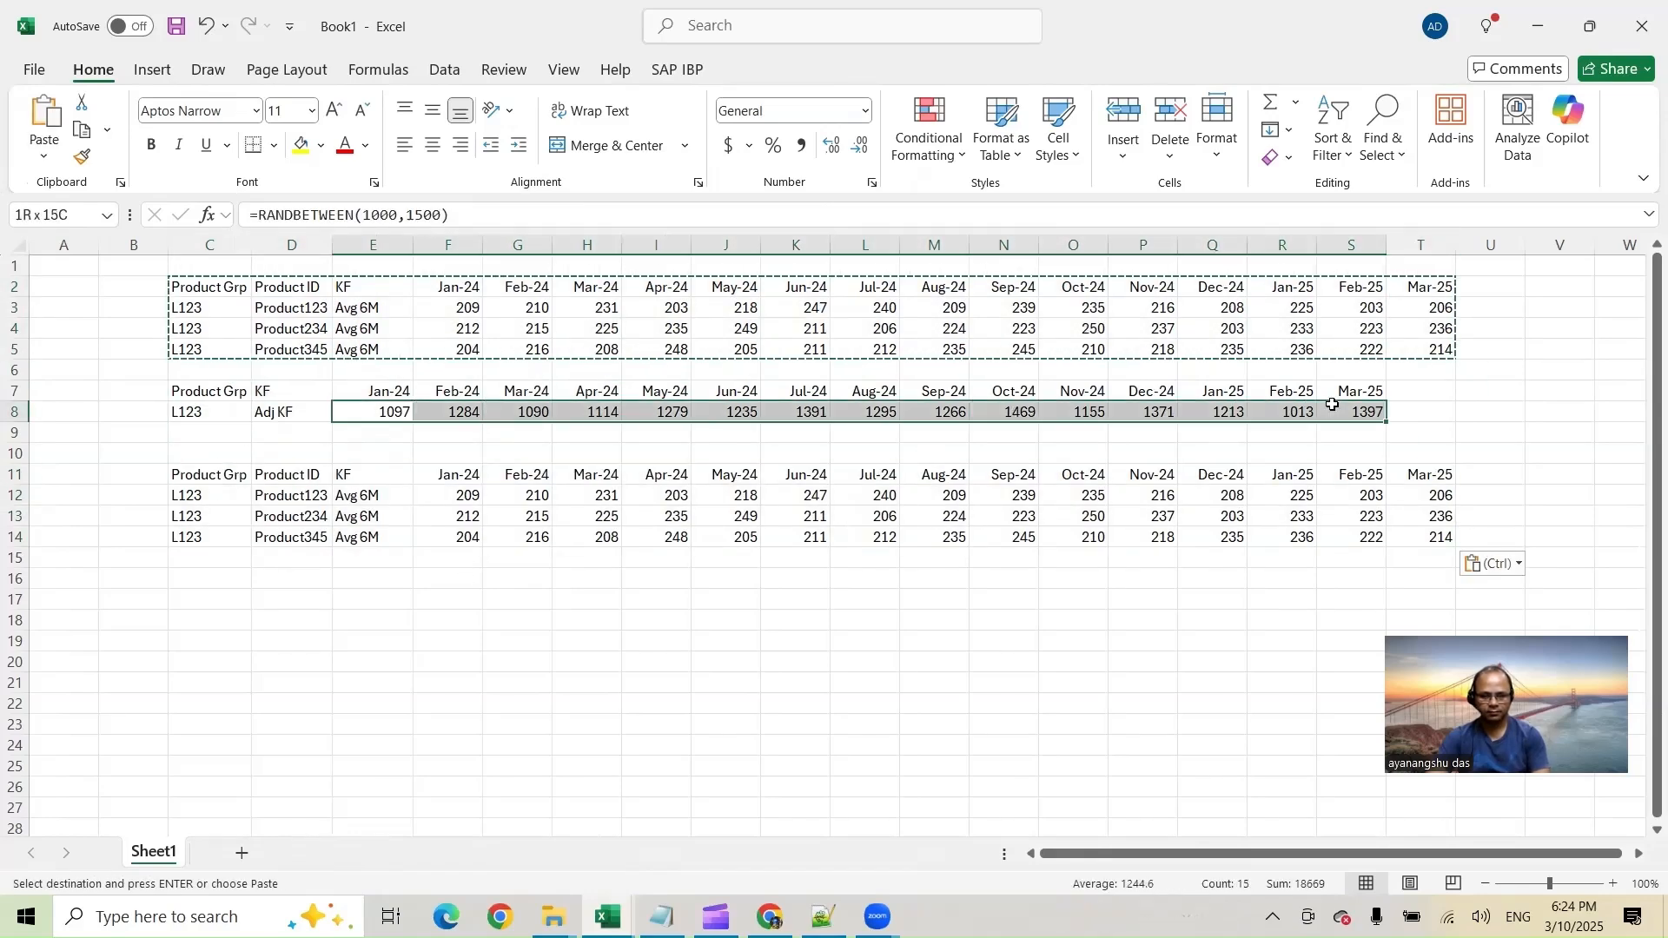
pyautogui.hotkey('ctrl', 'c')
pyautogui.hotkey('ctrl', 'alt', 'v')
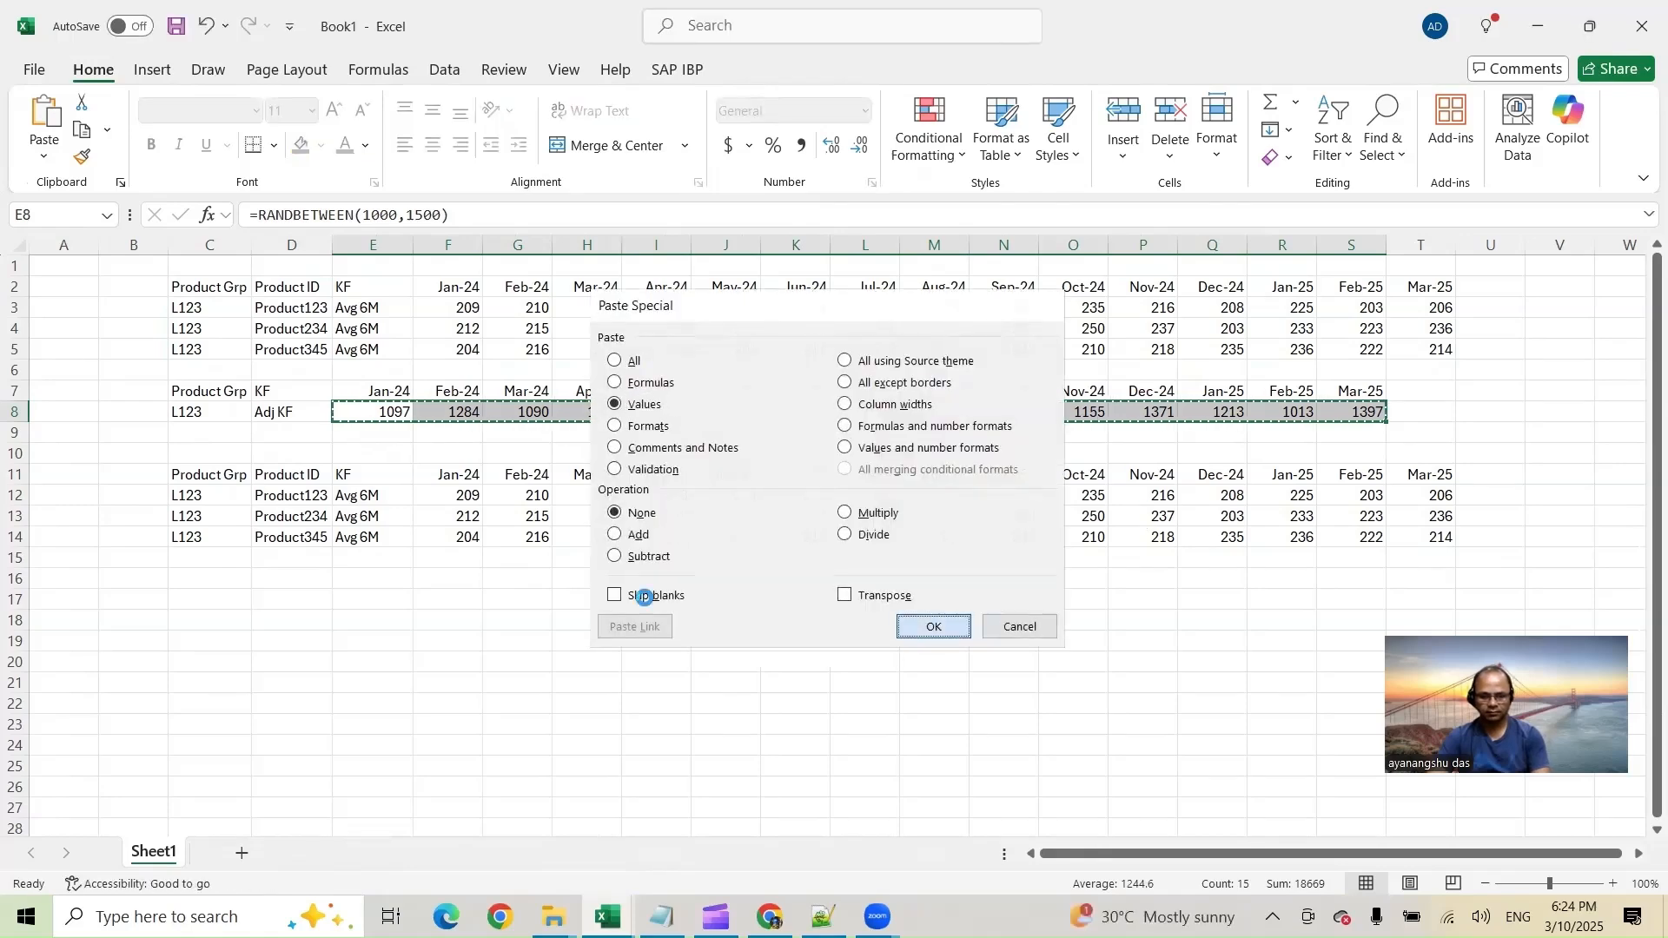
pyautogui.press('v')
pyautogui.press('Return')
# Copy the Adj KF label from D8 over the key figure labels of the three products in E12:E14
pyautogui.click(448, 495)
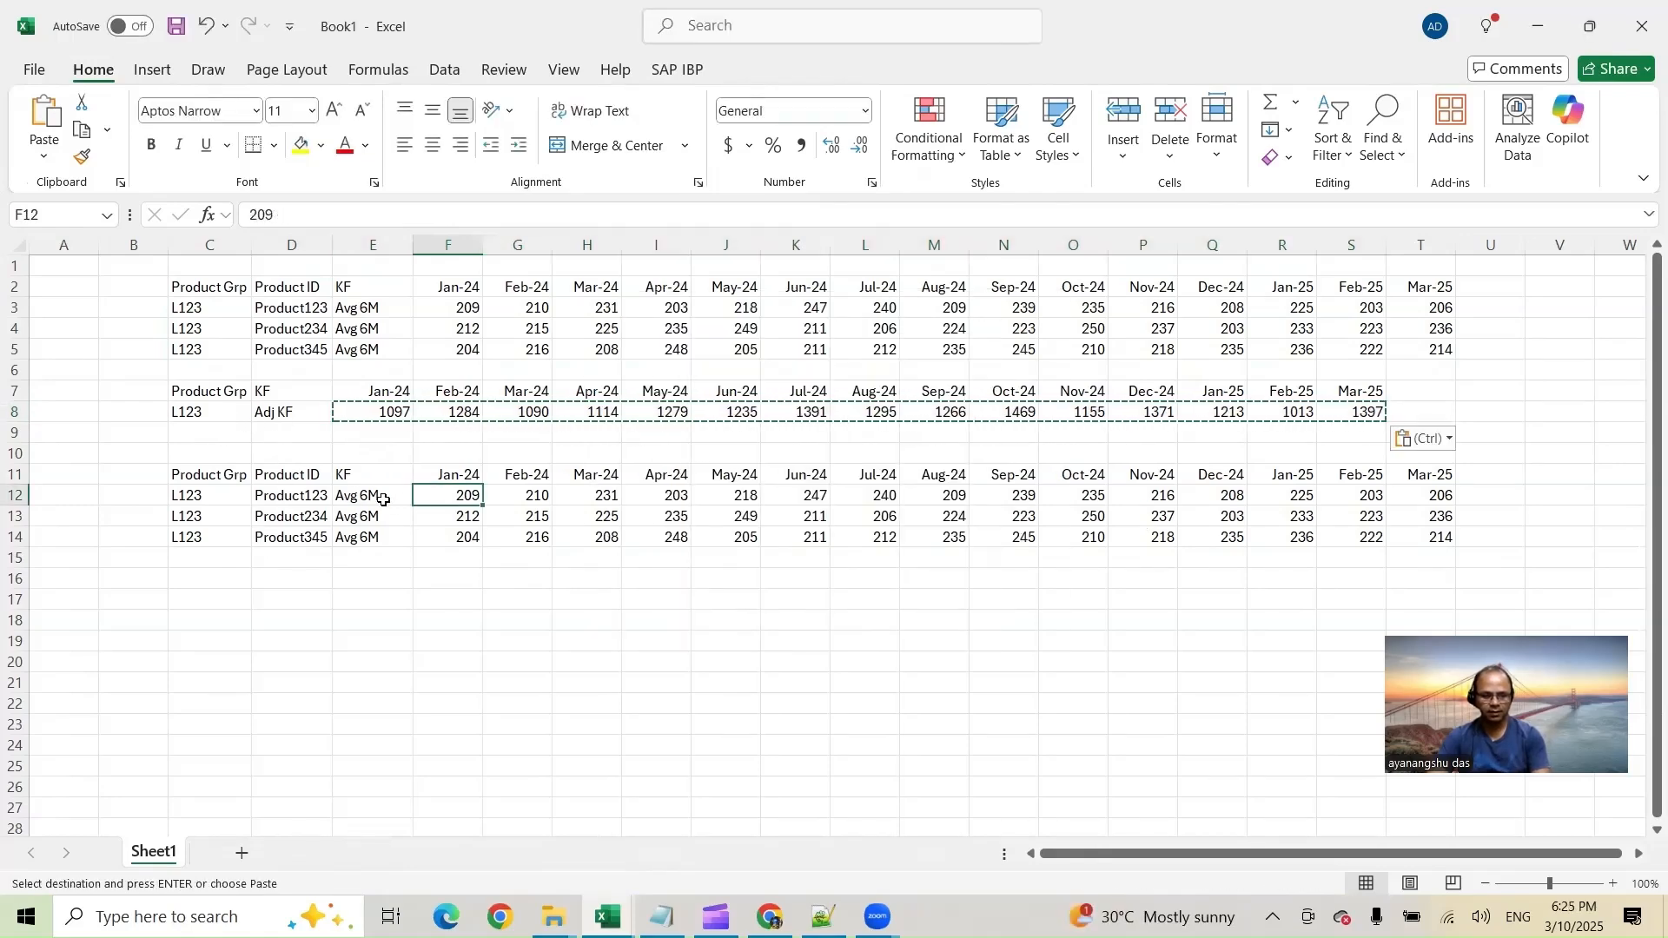
pyautogui.click(279, 410)
pyautogui.hotkey('ctrl', 'c')
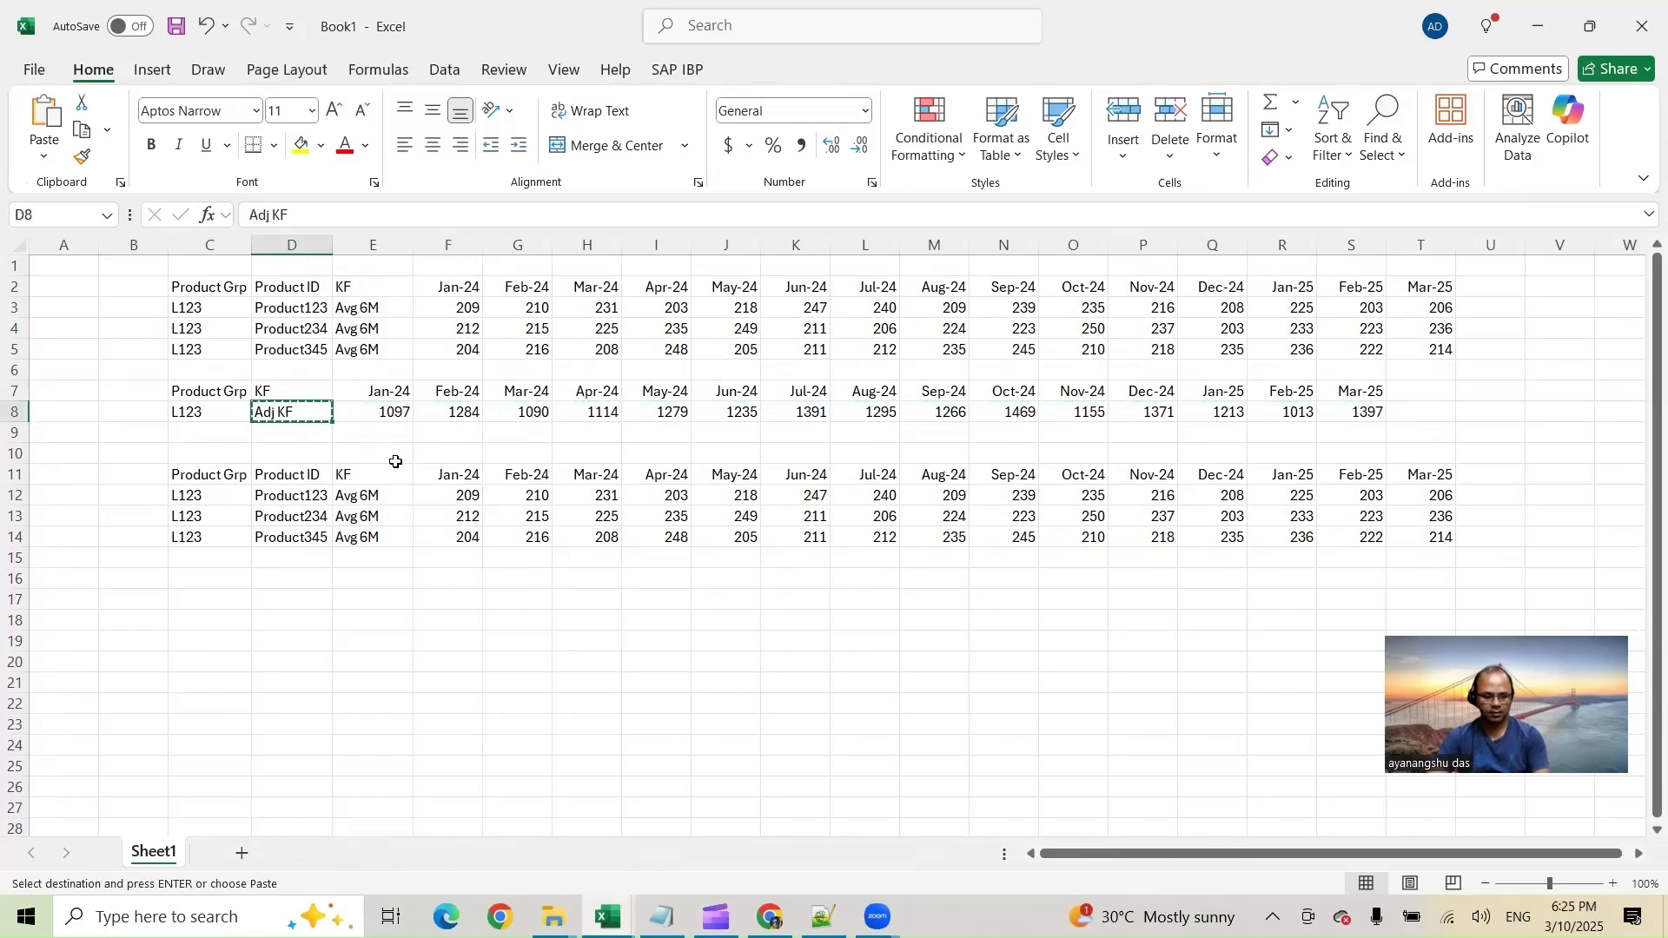
pyautogui.moveTo(384, 492); pyautogui.dragTo(379, 533)
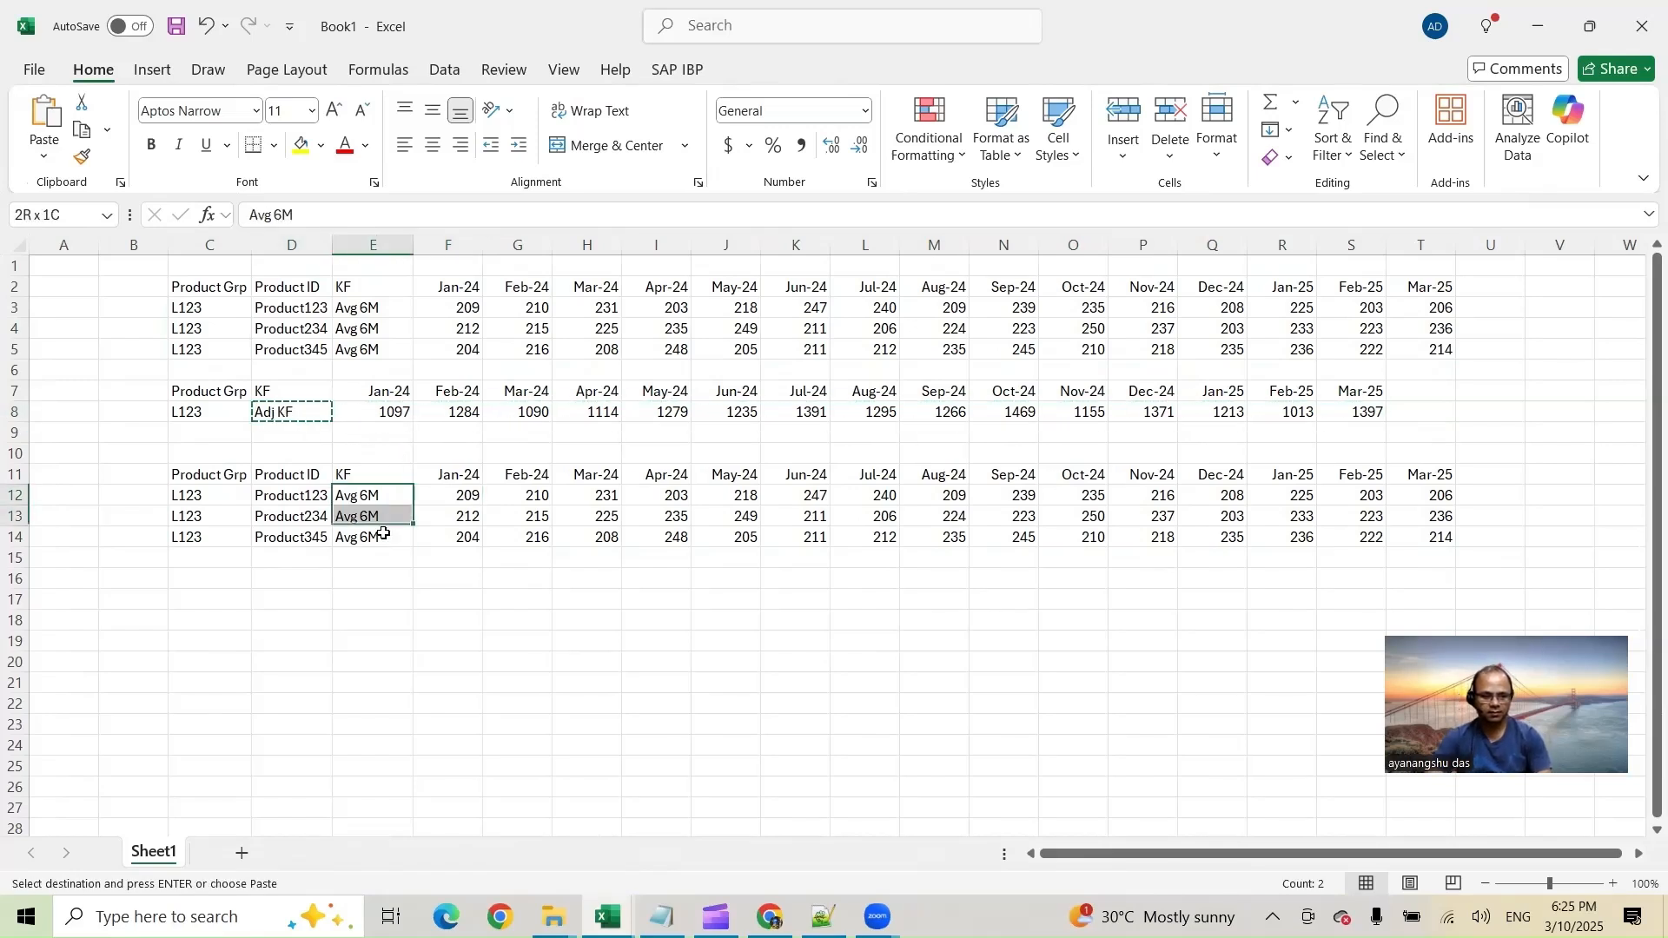
pyautogui.hotkey('ctrl', 'v')
# Clear the monthly values F12:T14 of the three products in the third block
pyautogui.click(444, 490)
pyautogui.moveTo(373, 312); pyautogui.dragTo(383, 346)
pyautogui.moveTo(446, 492); pyautogui.dragTo(1412, 532)
pyautogui.press('Delete')
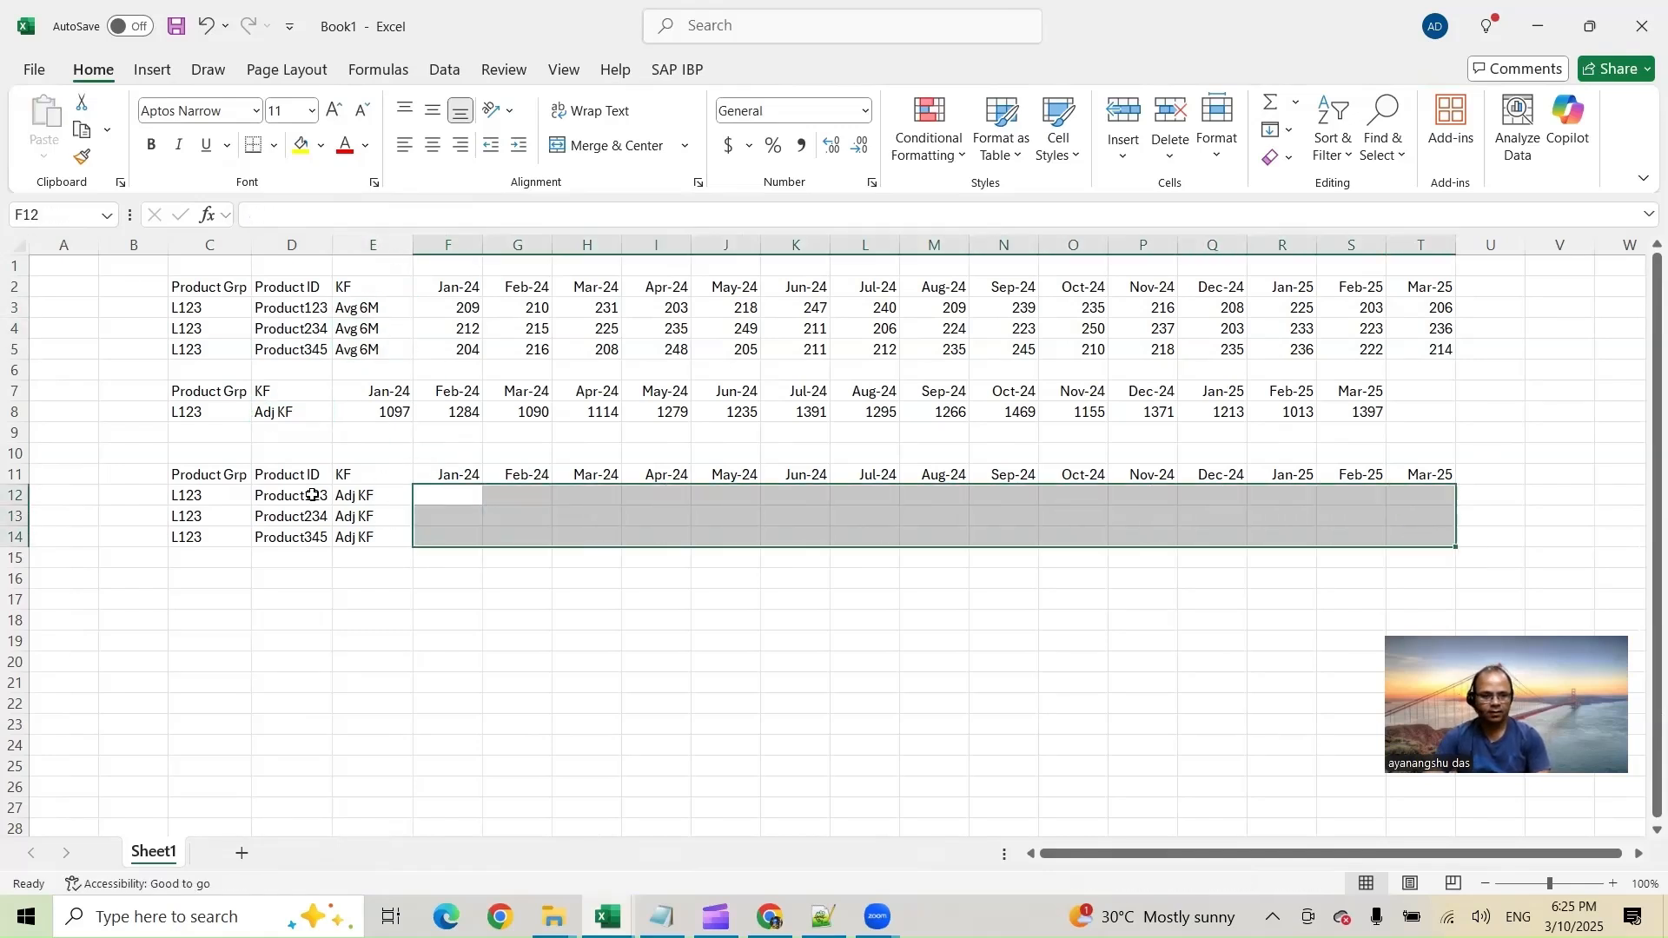
pyautogui.click(374, 497)
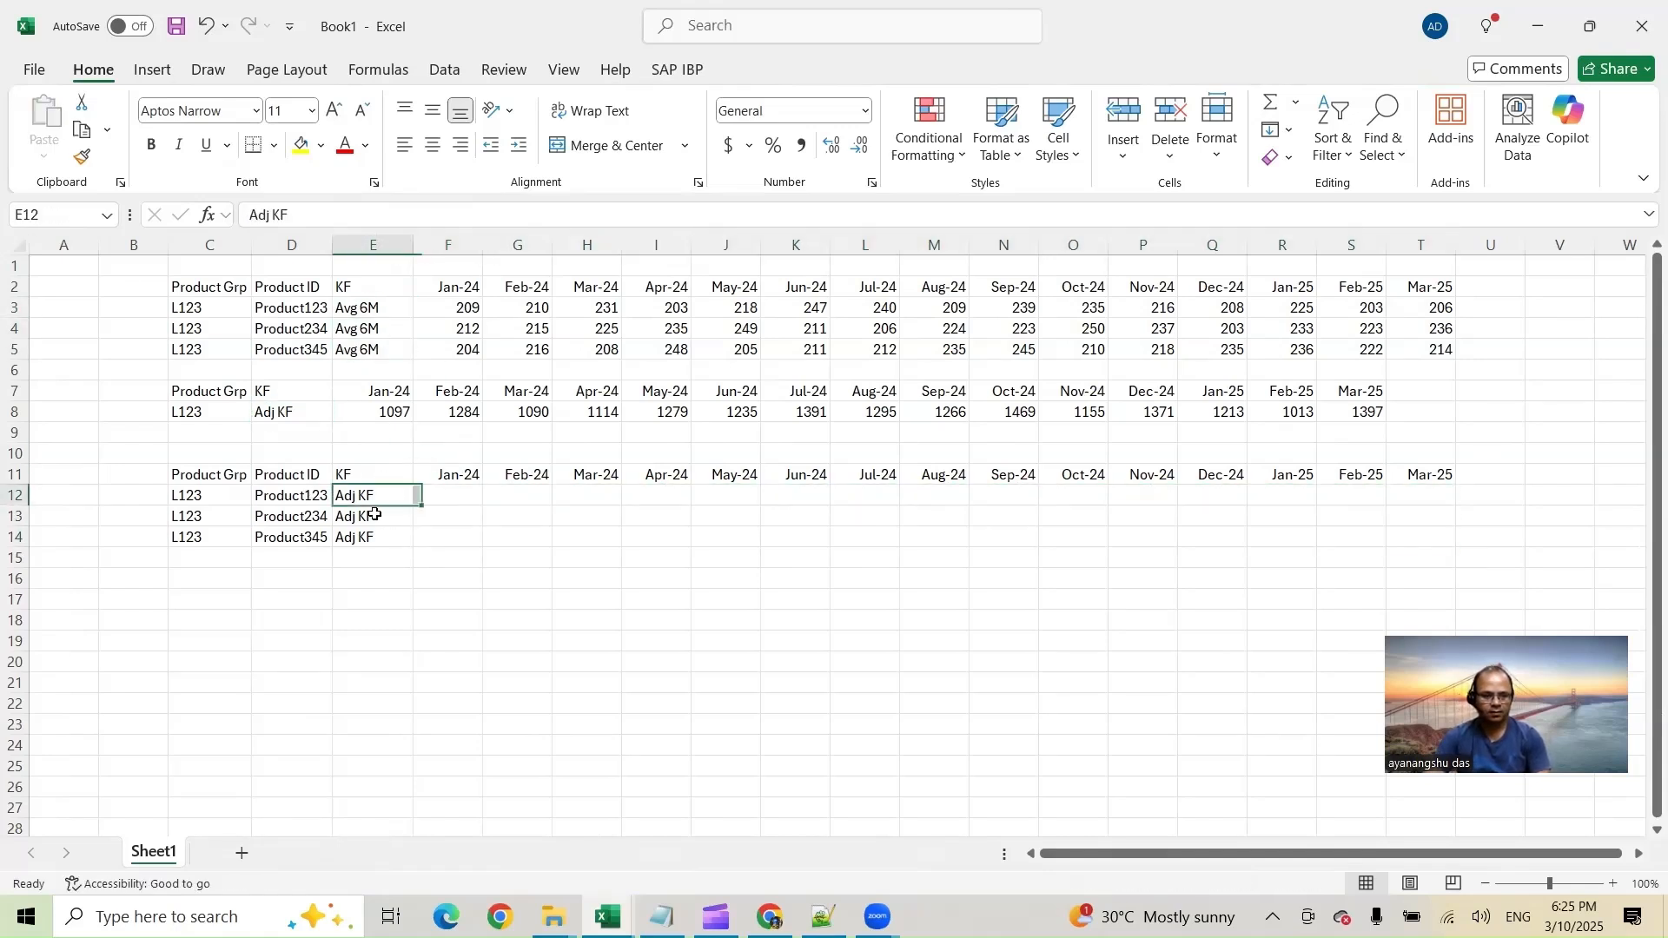
# Sum the three products' Jan-24 values F3:F5 in F6 and keep the workbook window maximized
pyautogui.click(447, 369)
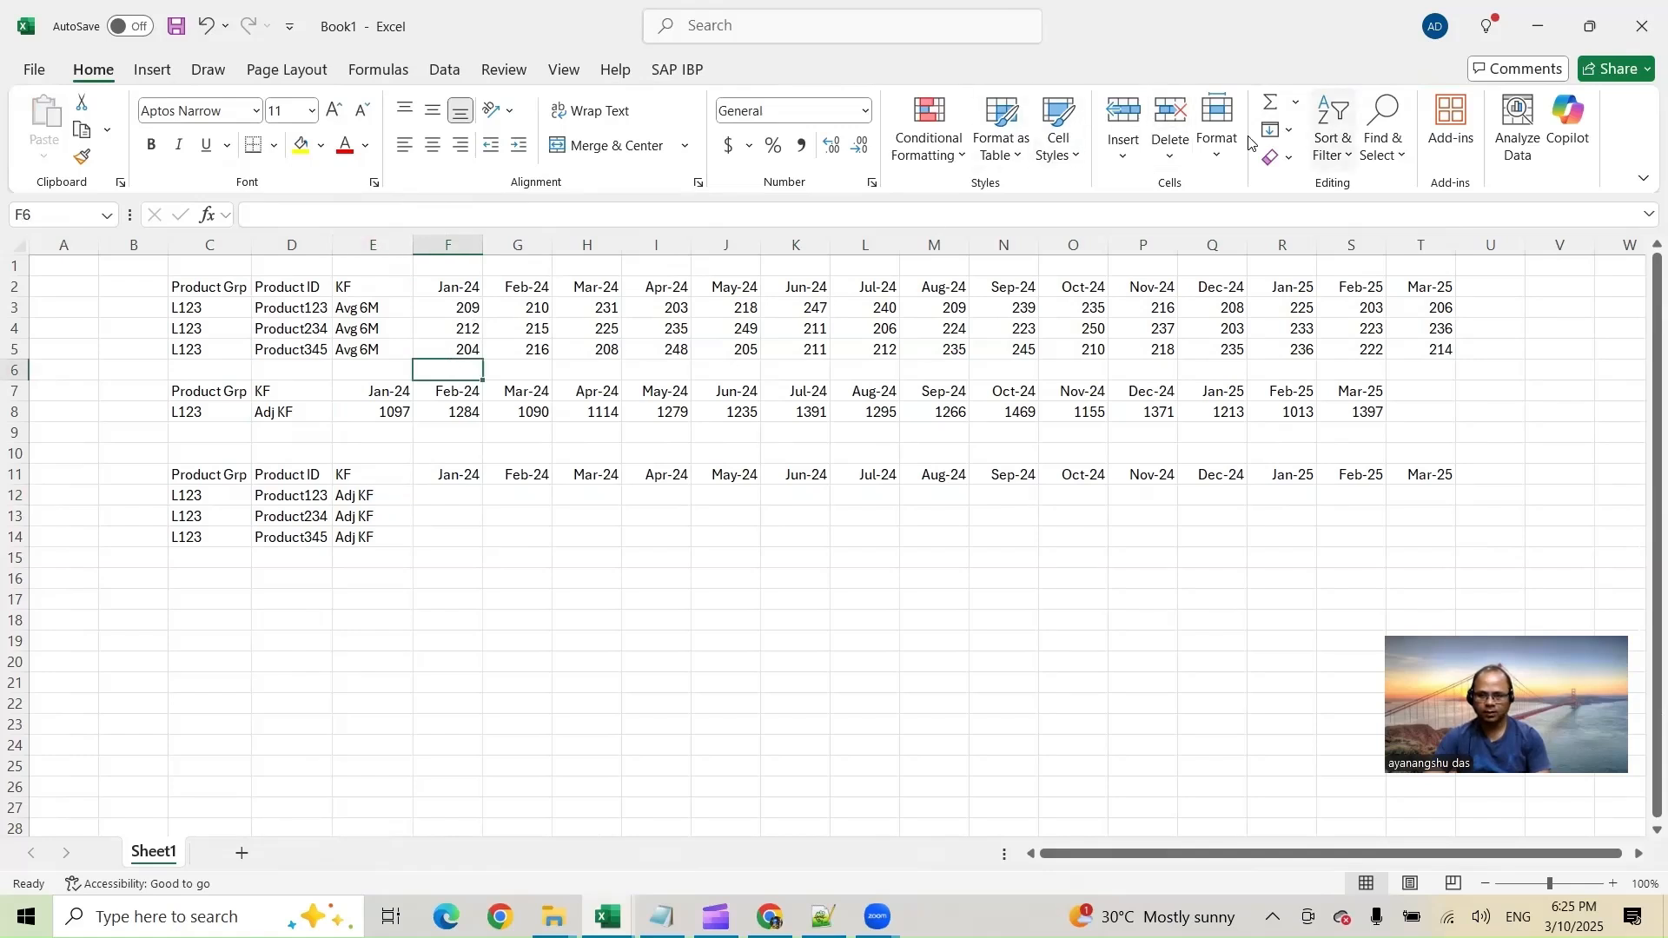
pyautogui.click(438, 73)
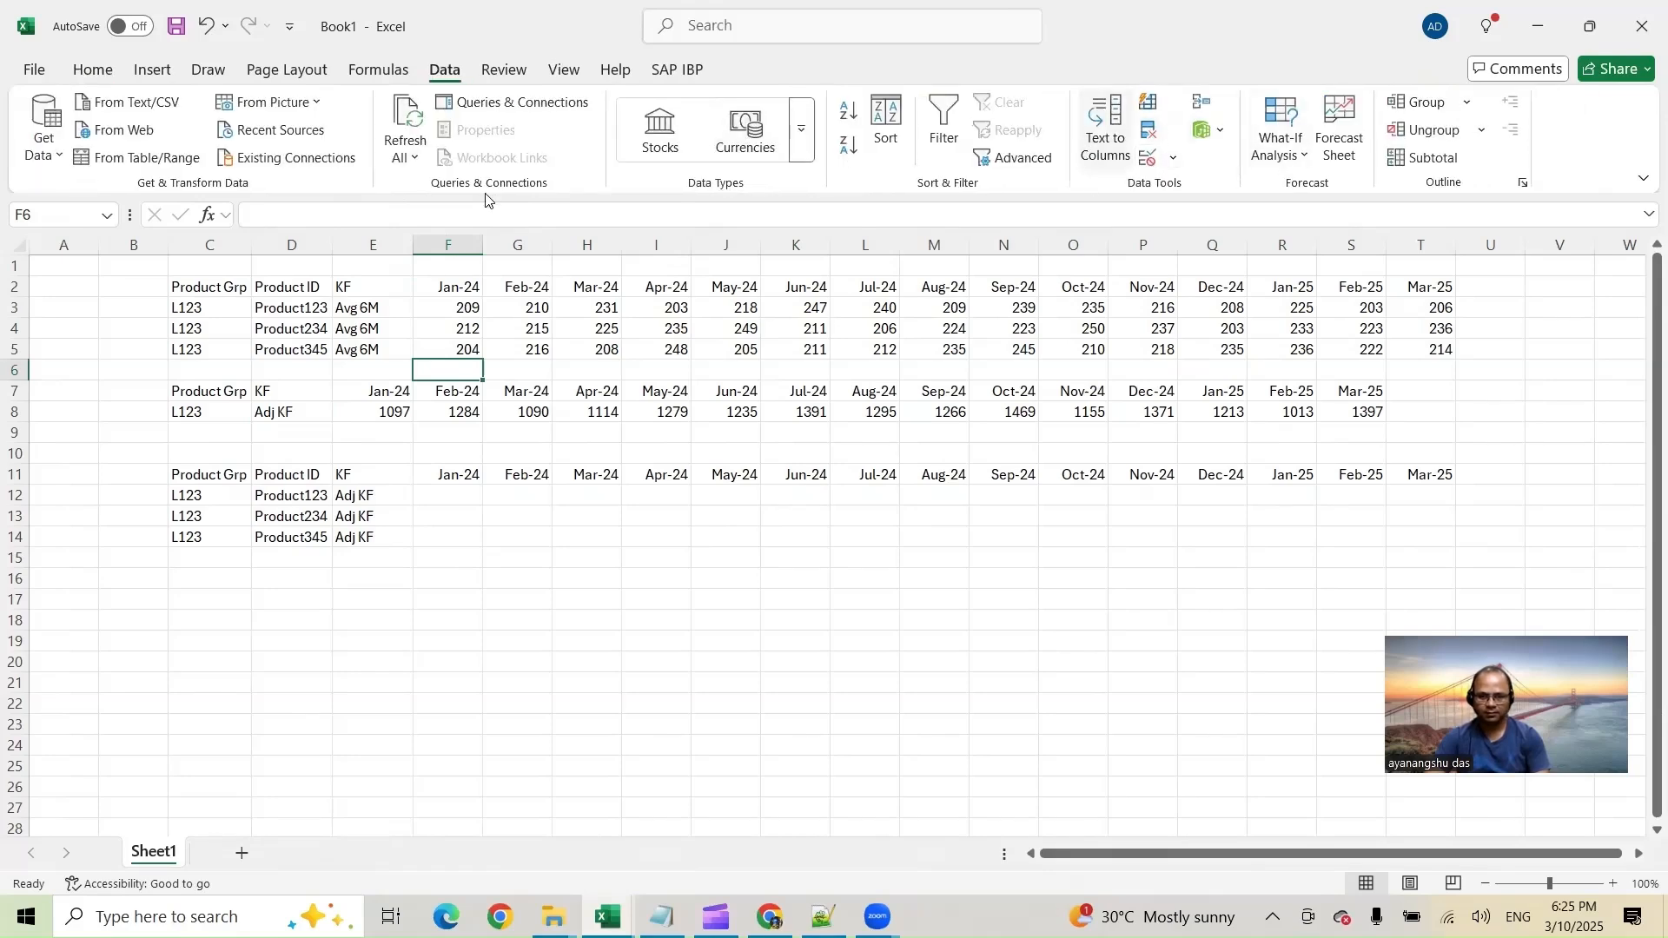
pyautogui.click(1590, 26)
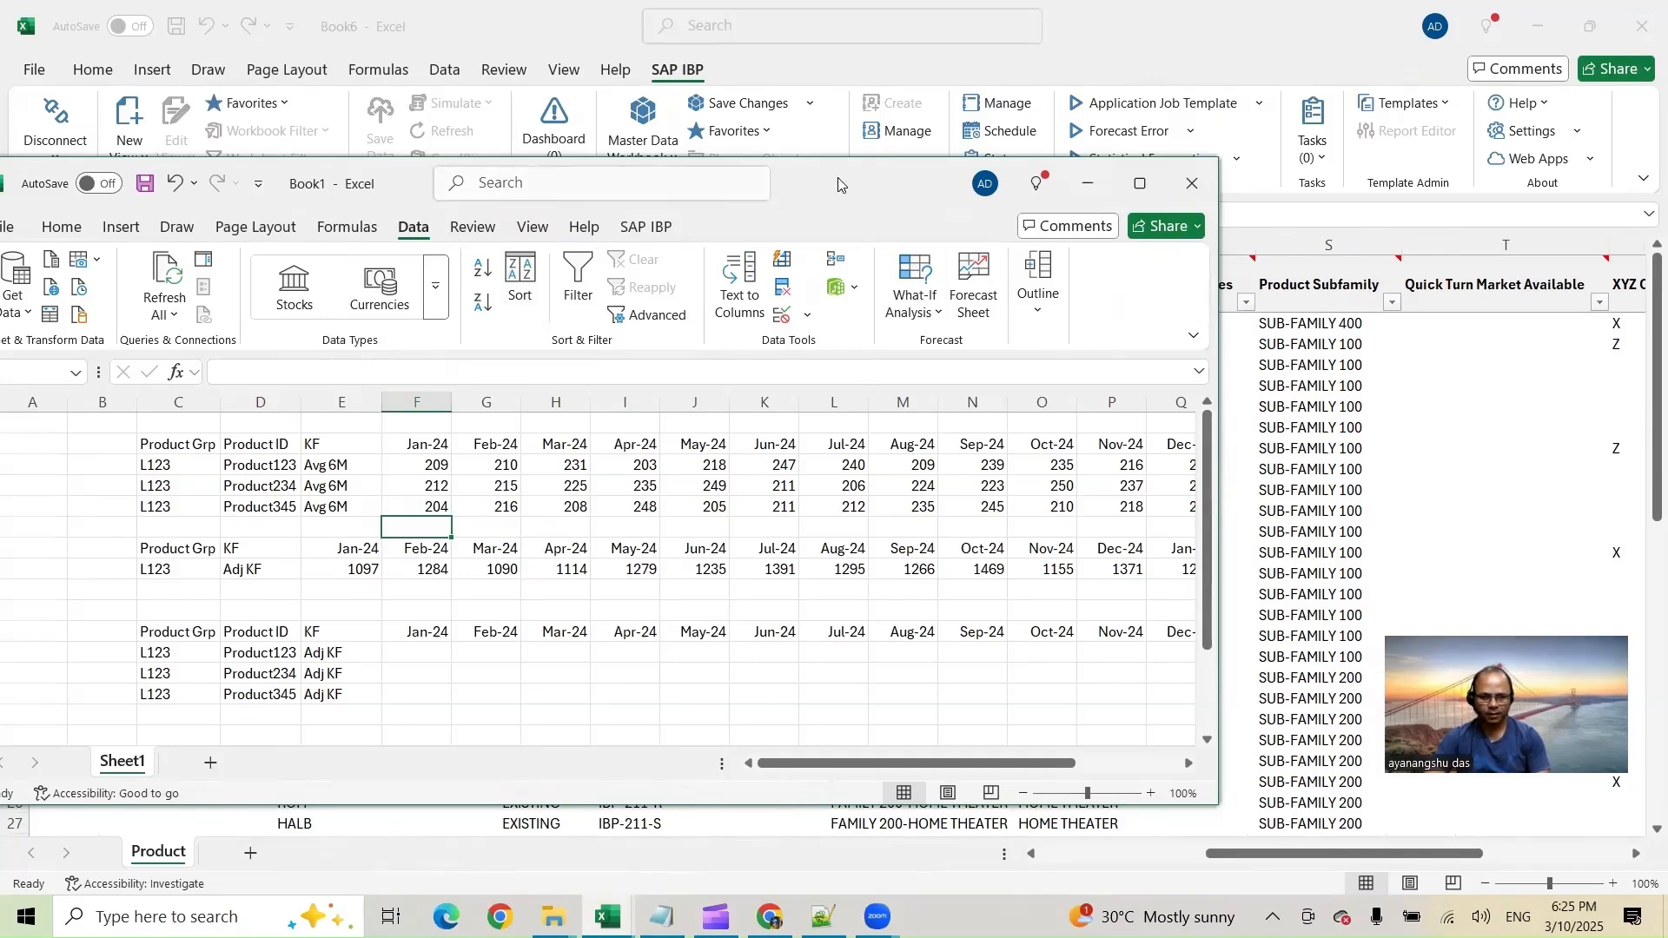
pyautogui.moveTo(841, 182); pyautogui.dragTo(1048, 184)
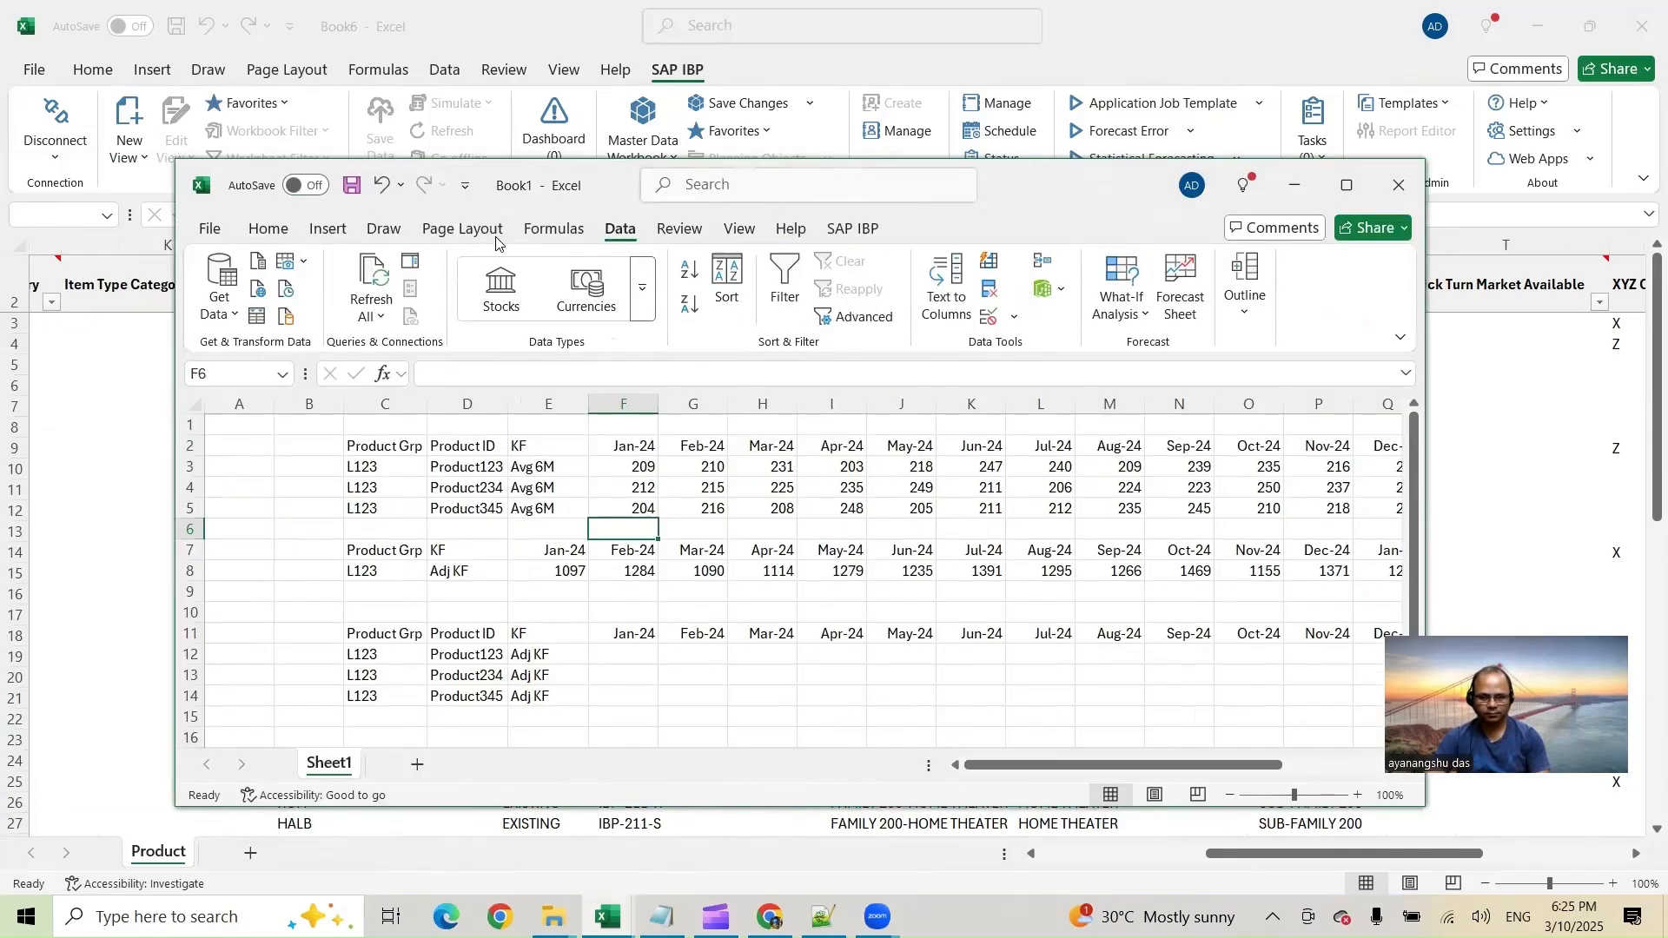
pyautogui.click(261, 228)
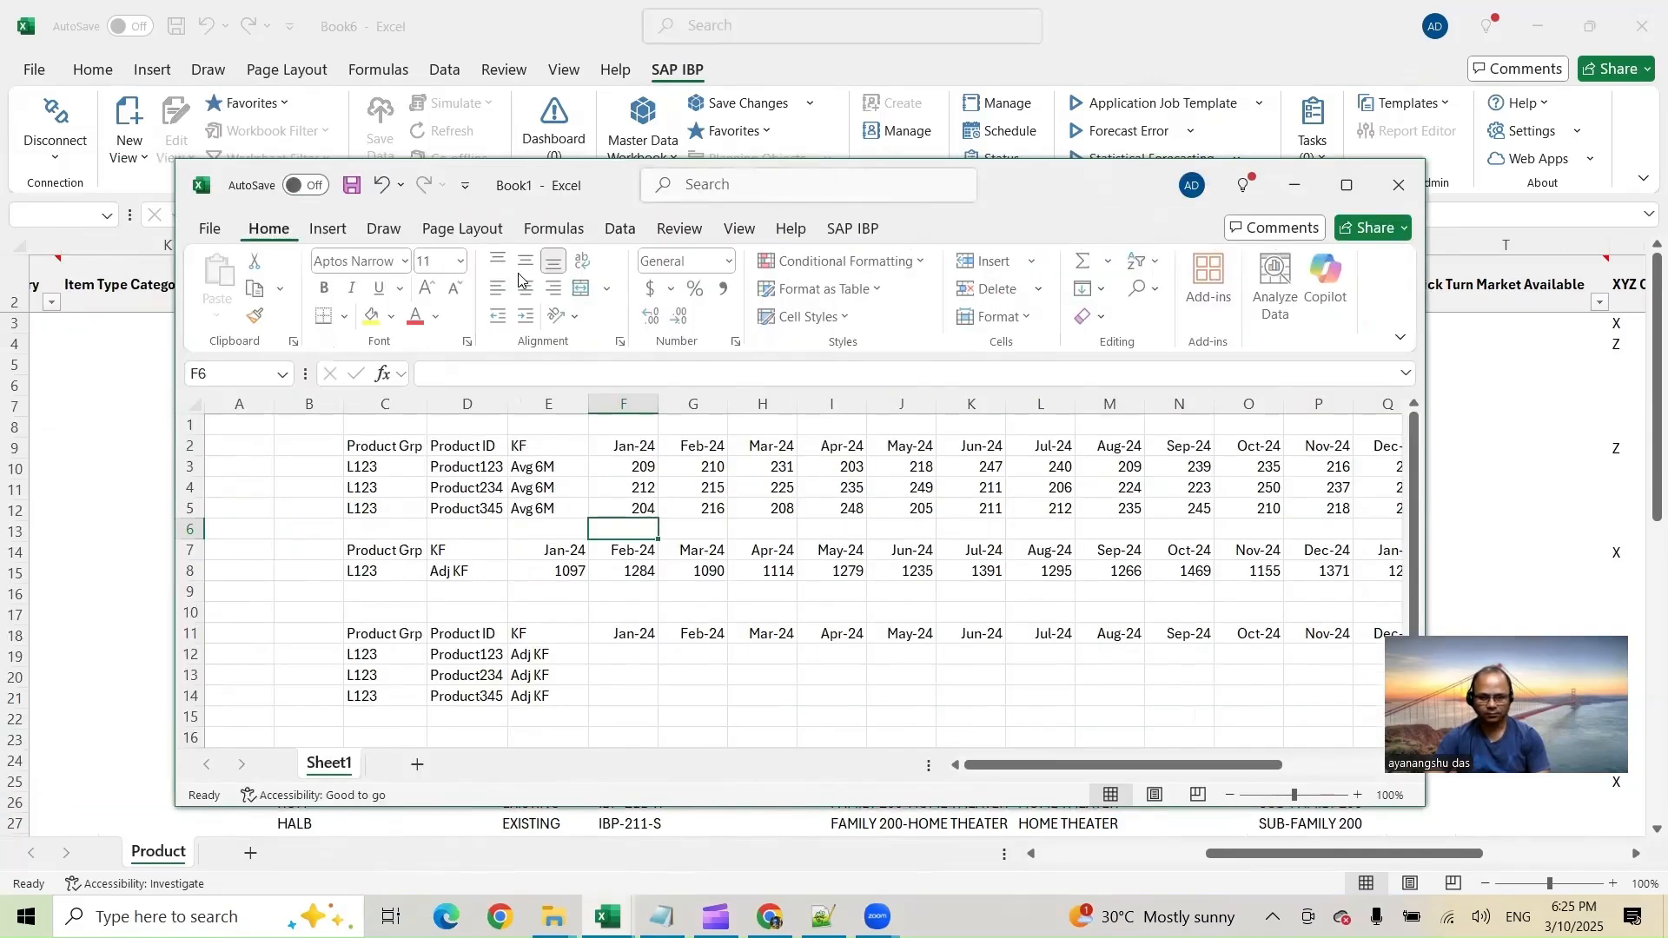
pyautogui.click(1084, 261)
pyautogui.press('Return')
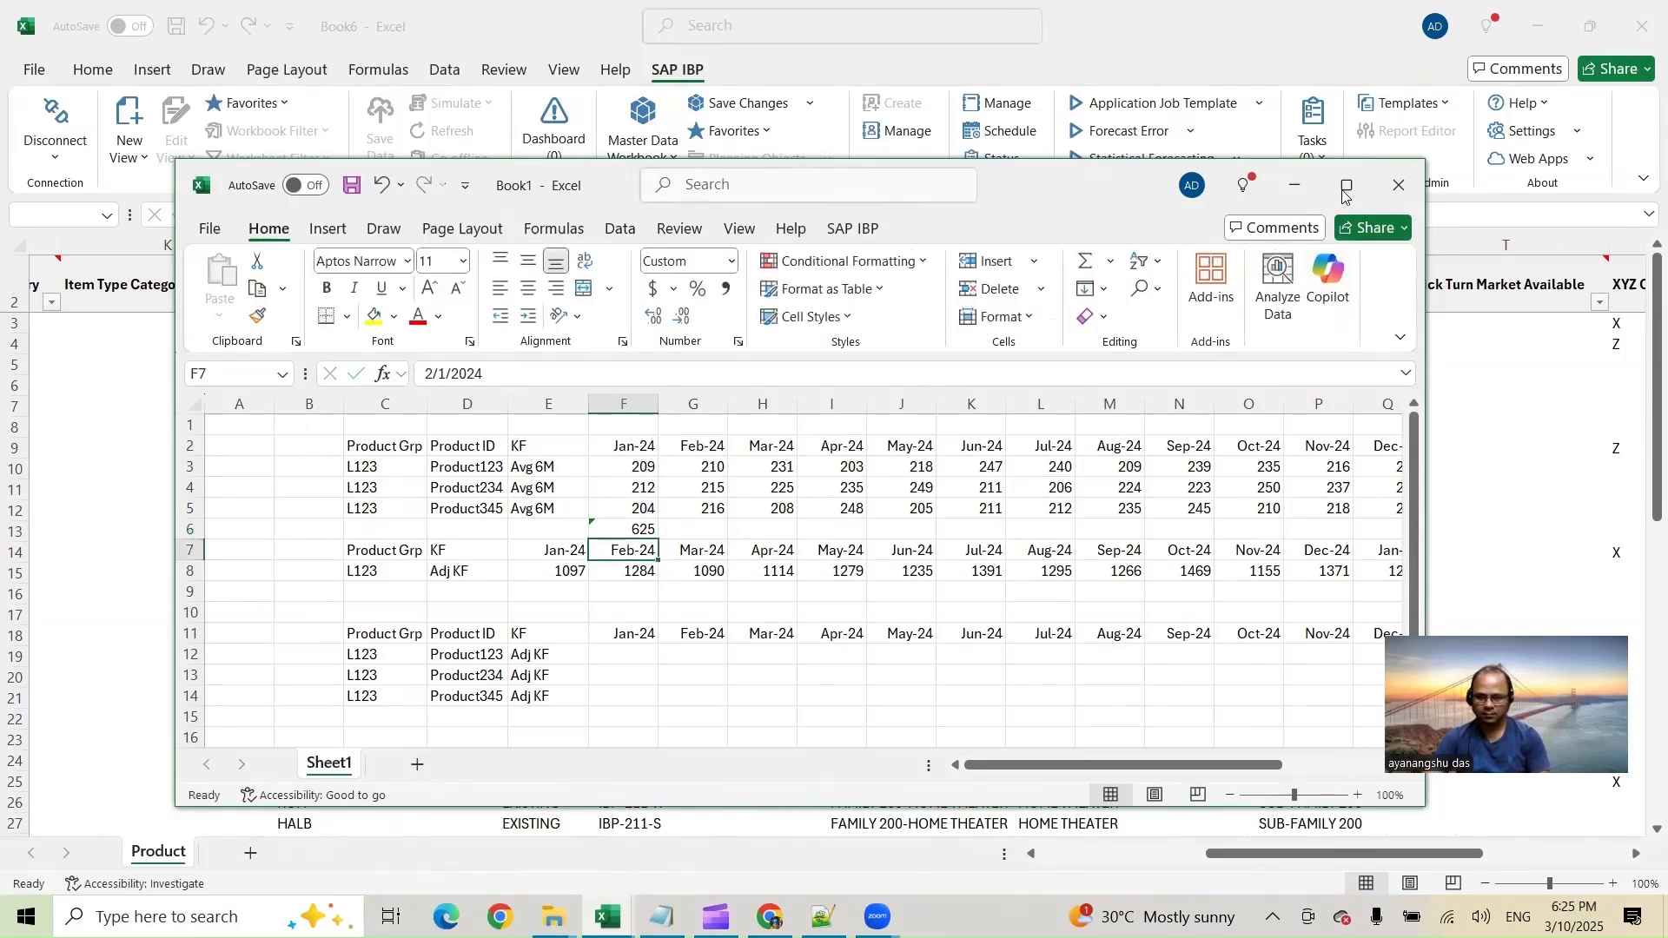
pyautogui.click(1346, 189)
# Insert three blank rows above the product-group header in row 7
pyautogui.rightClick(13, 392)
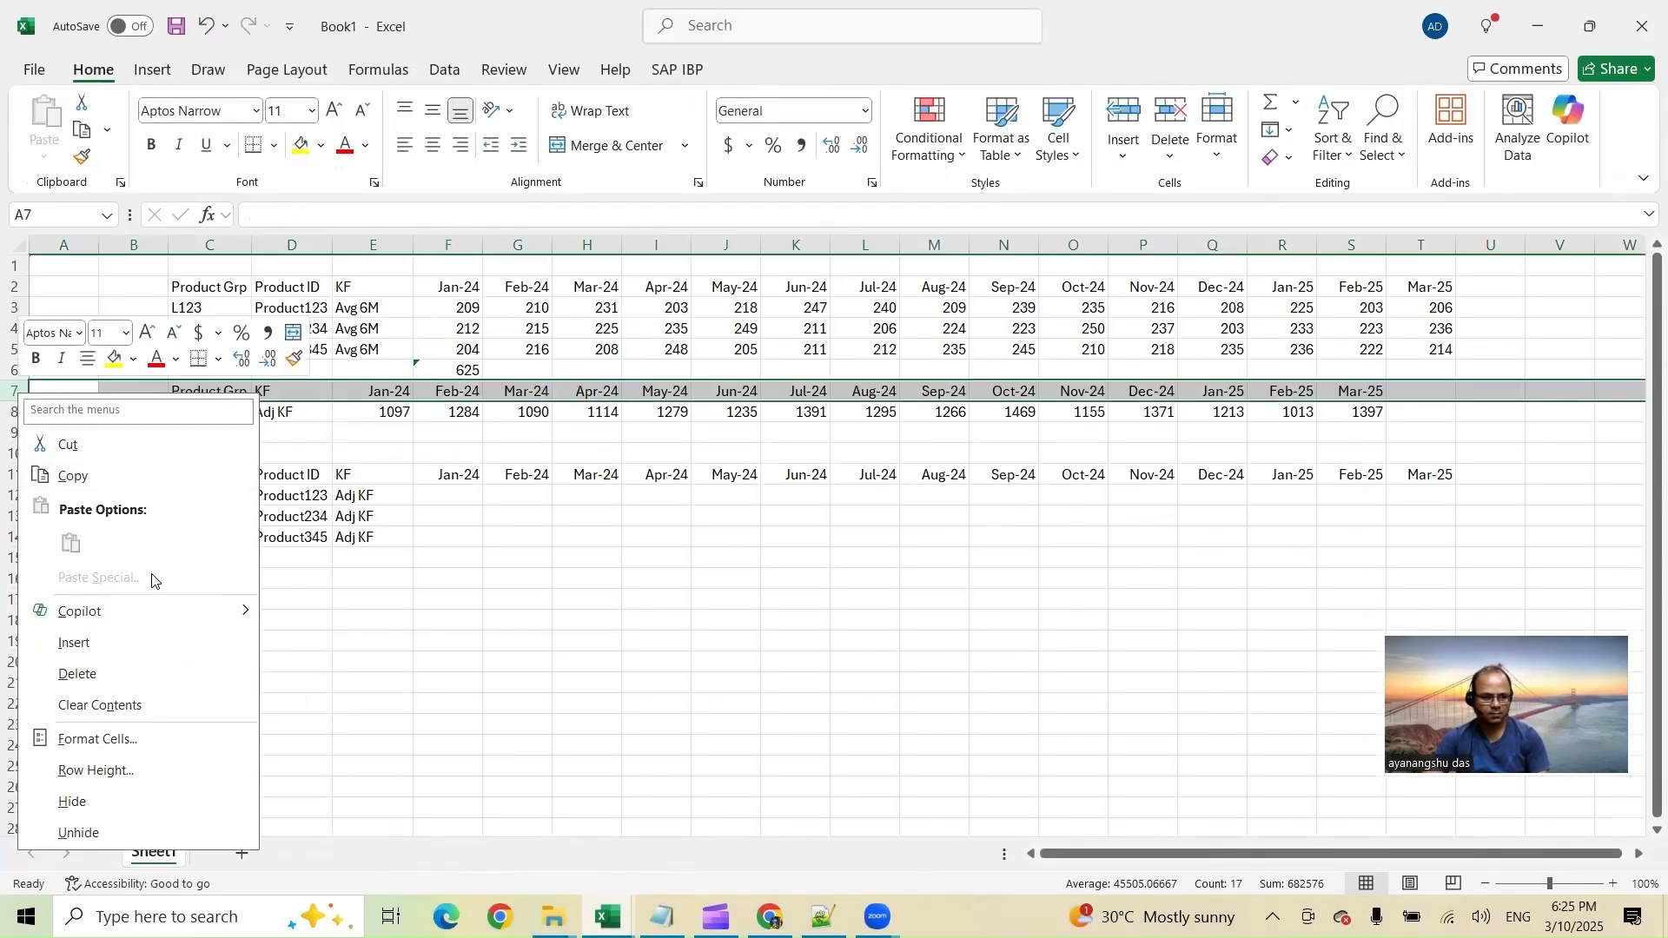
pyautogui.click(134, 640)
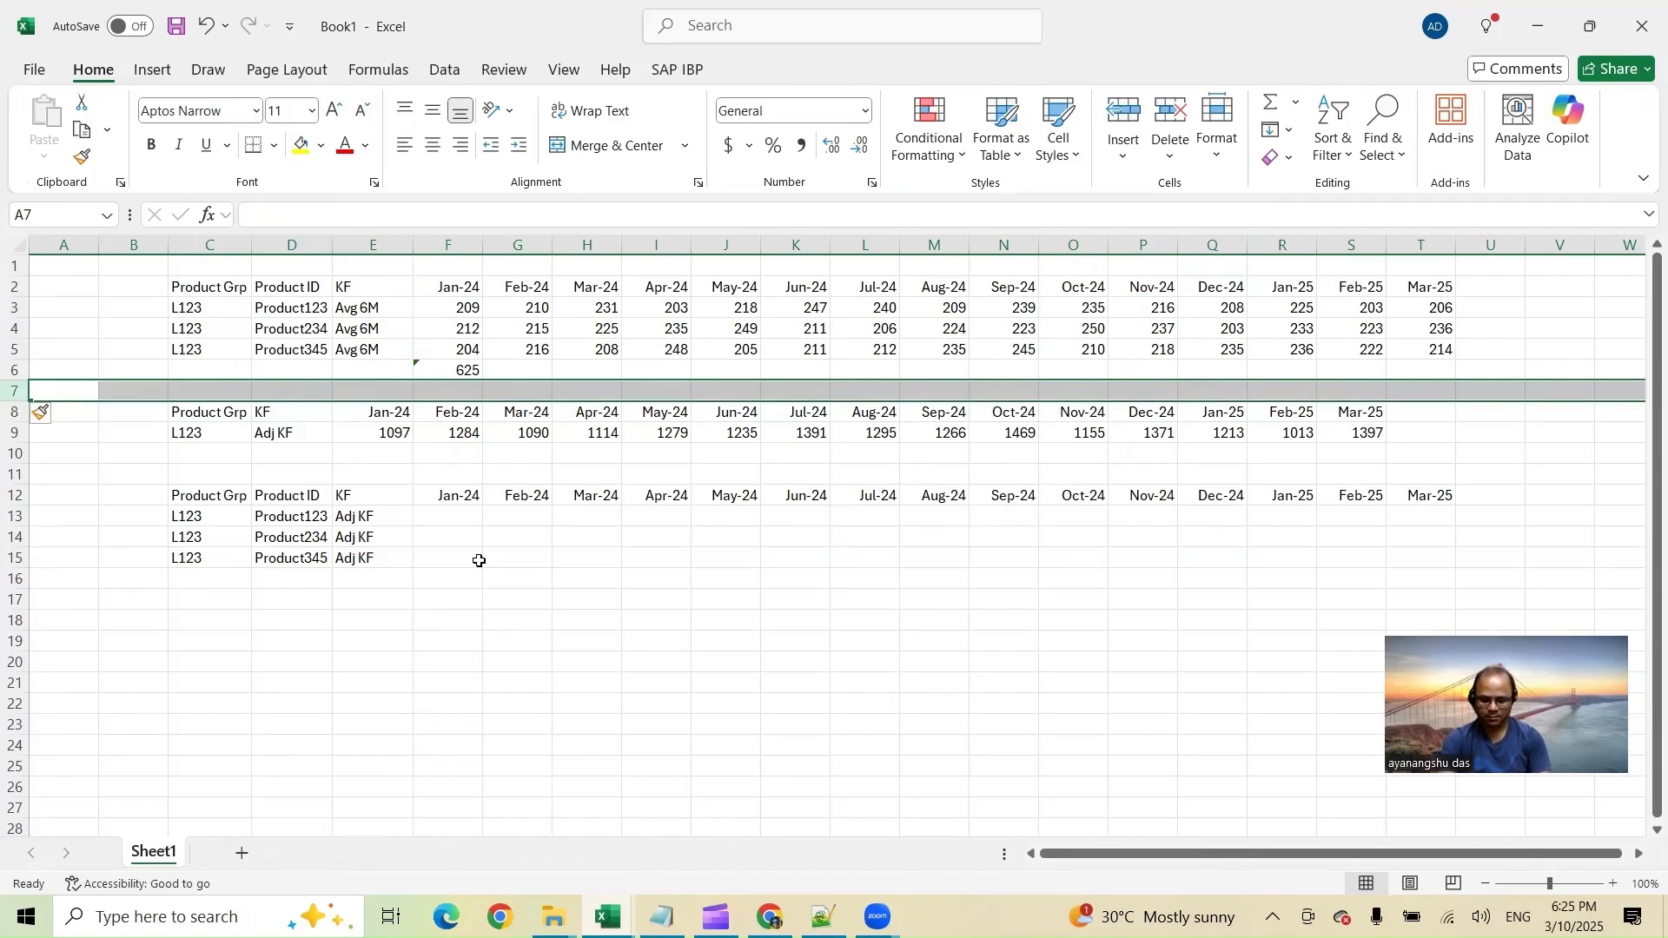
pyautogui.press('F4')
pyautogui.press('F4')
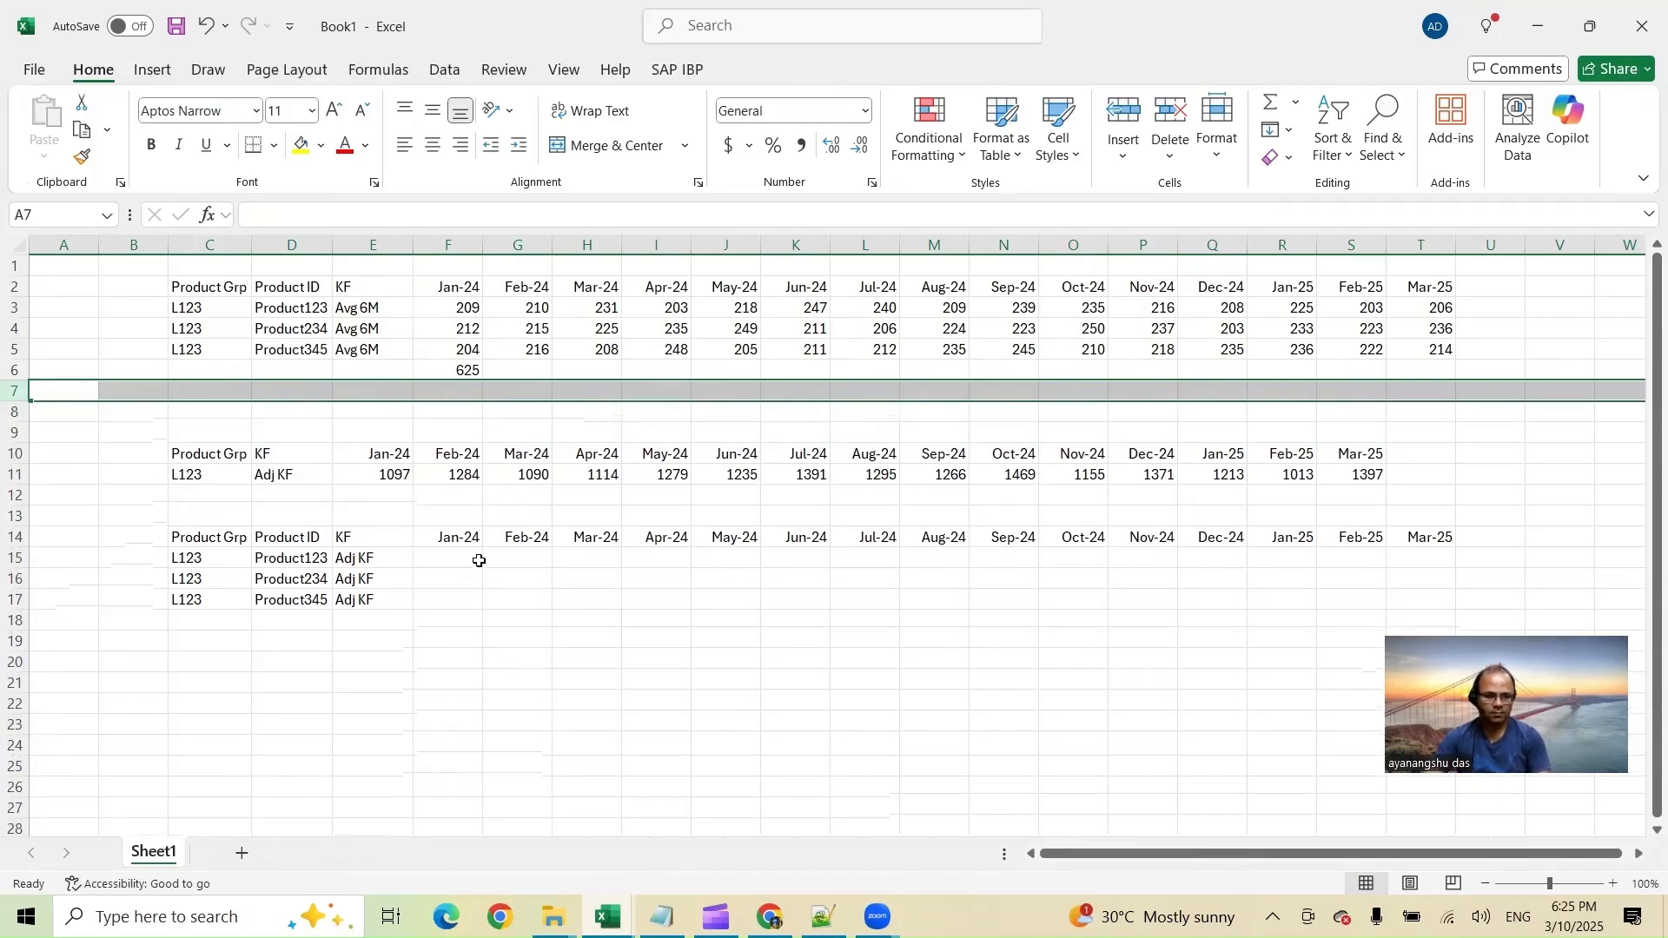
# Fill the =SUM(F3:F5) total from F6 across to Mar-25 in T6
pyautogui.click(469, 371)
pyautogui.moveTo(488, 382); pyautogui.dragTo(1422, 383)
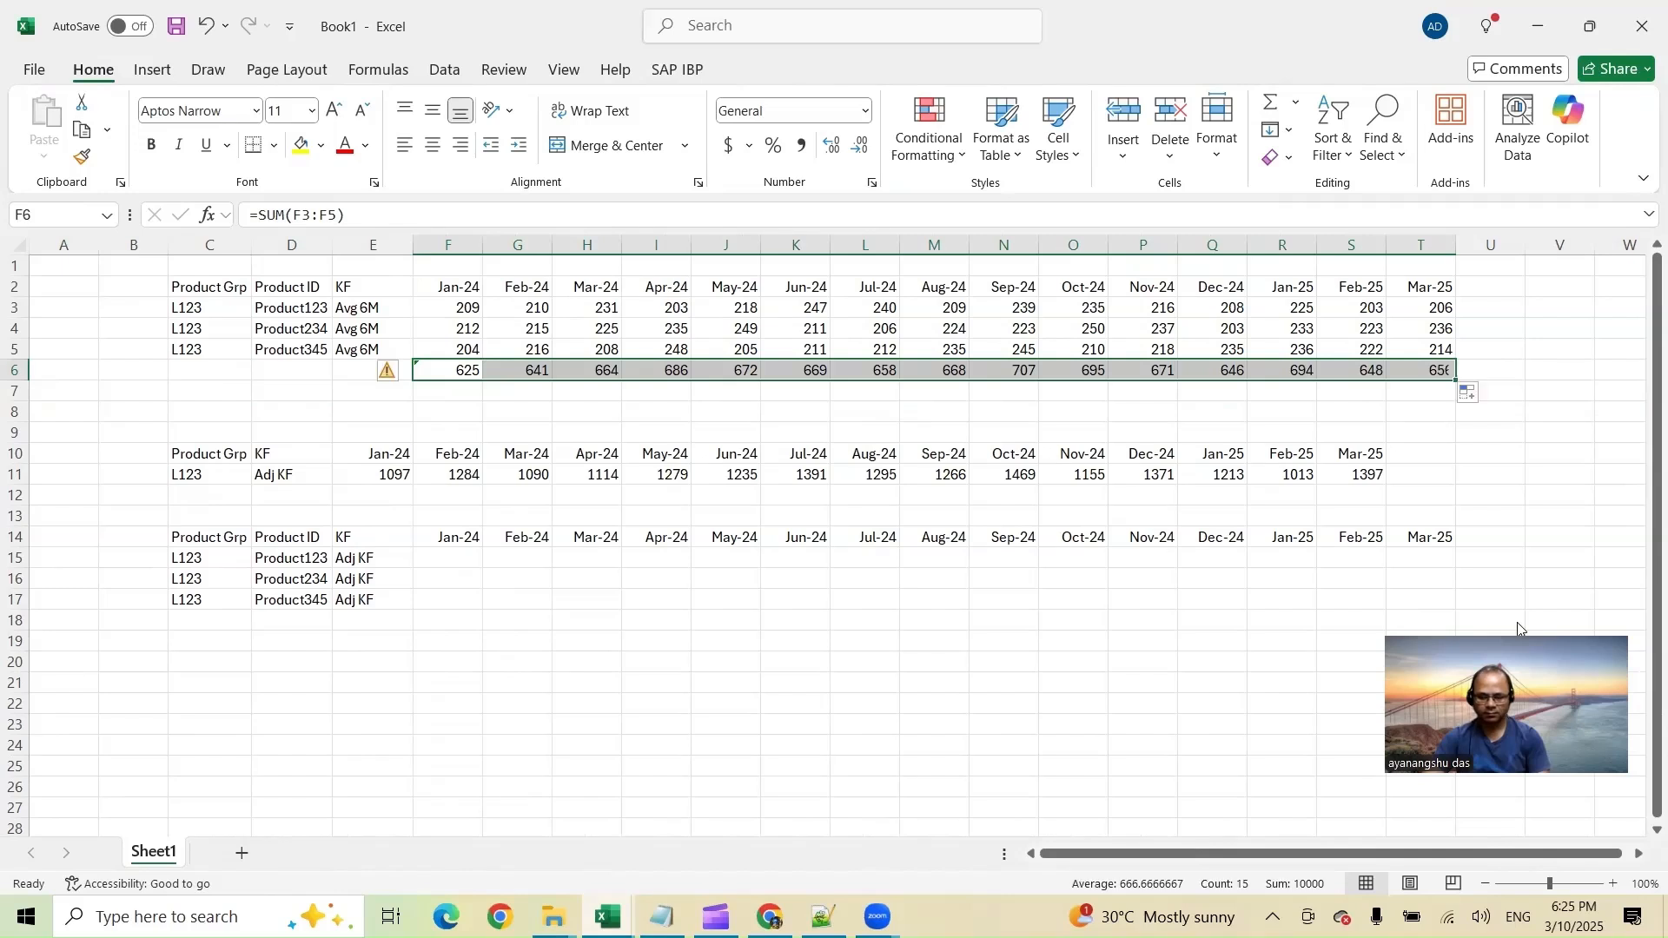
# Enter =F3/$F$6 in F15 as Product123's Jan-24 share of the product-group total
pyautogui.moveTo(467, 370); pyautogui.dragTo(1425, 370)
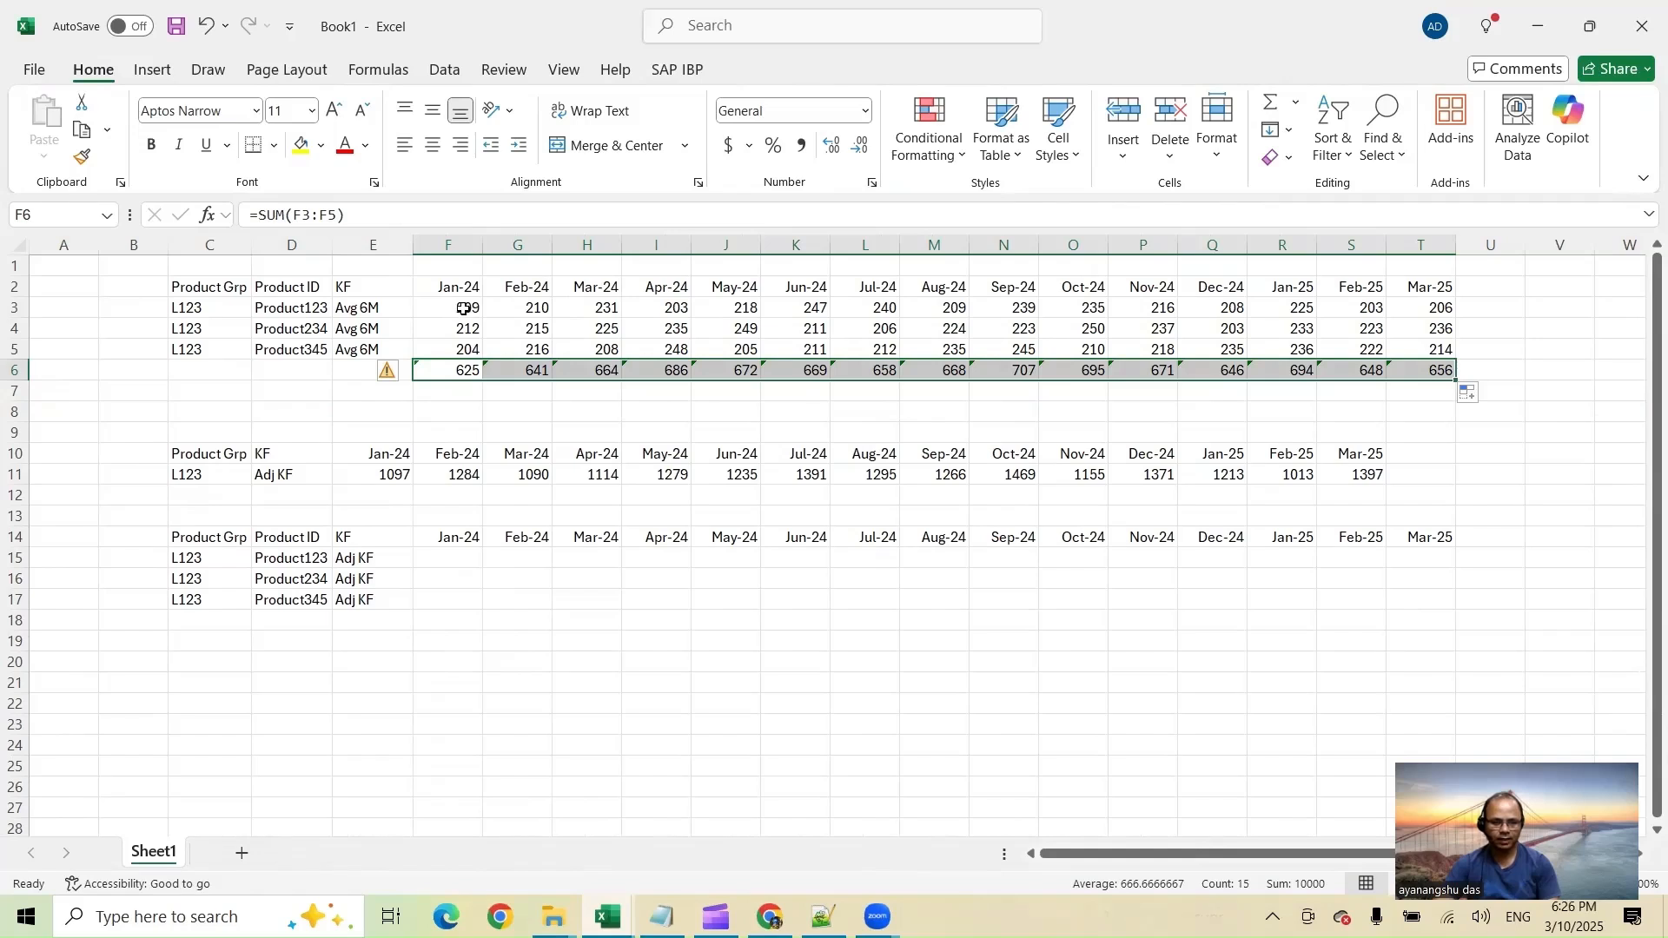
pyautogui.click(452, 558)
pyautogui.write('=')
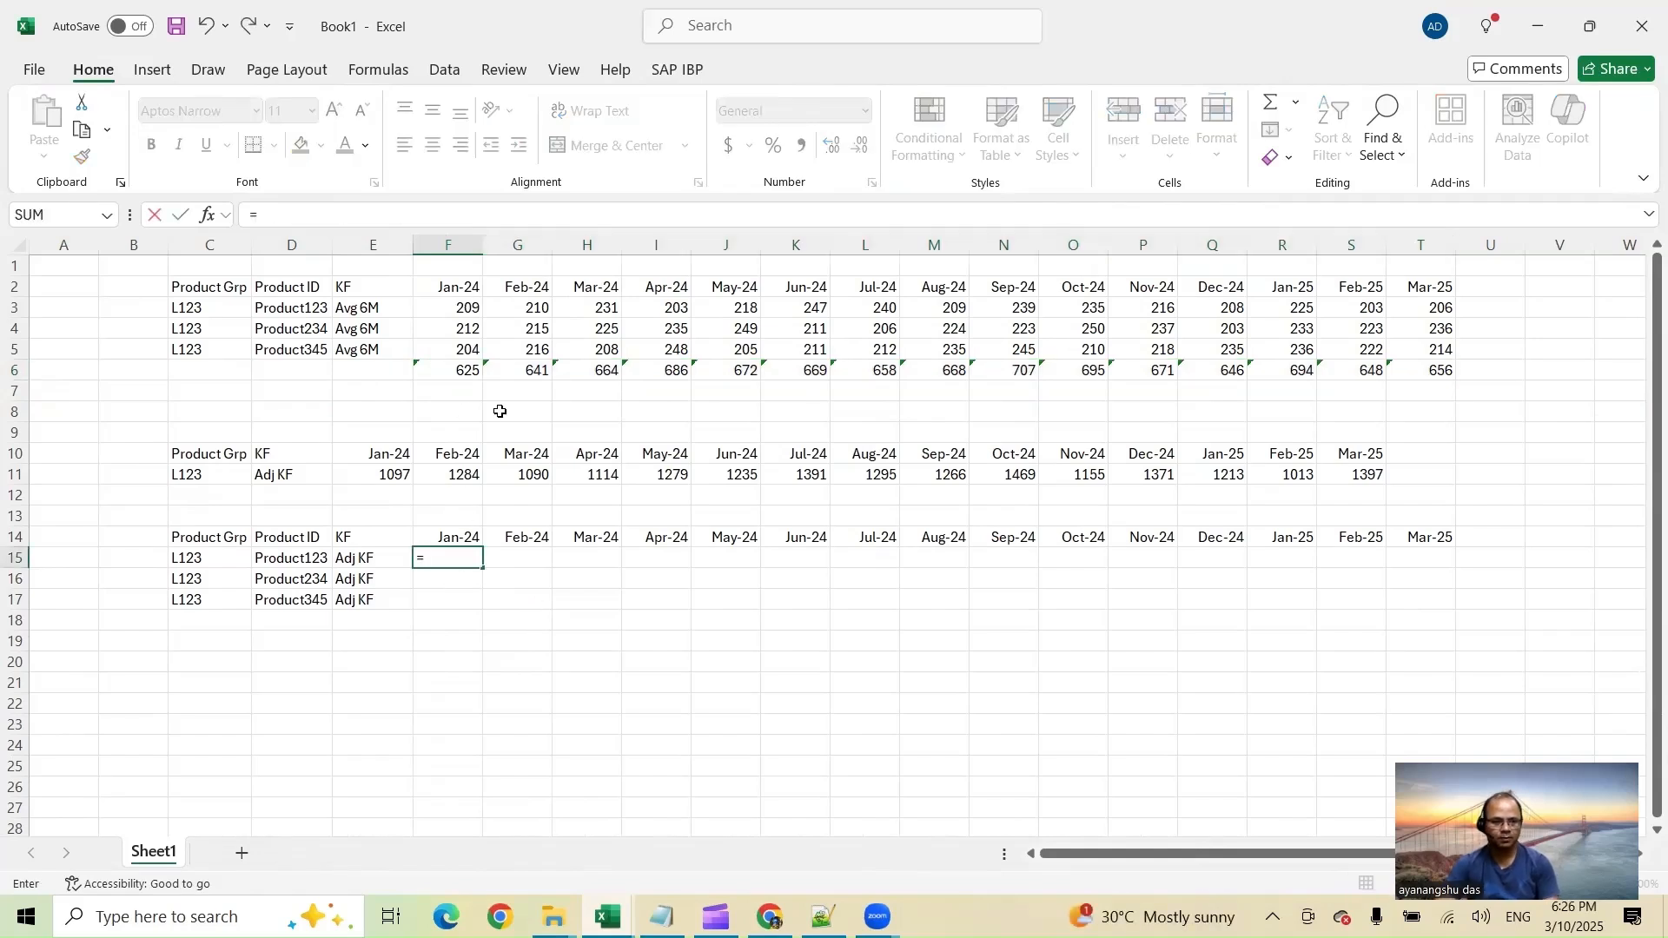
pyautogui.click(448, 308)
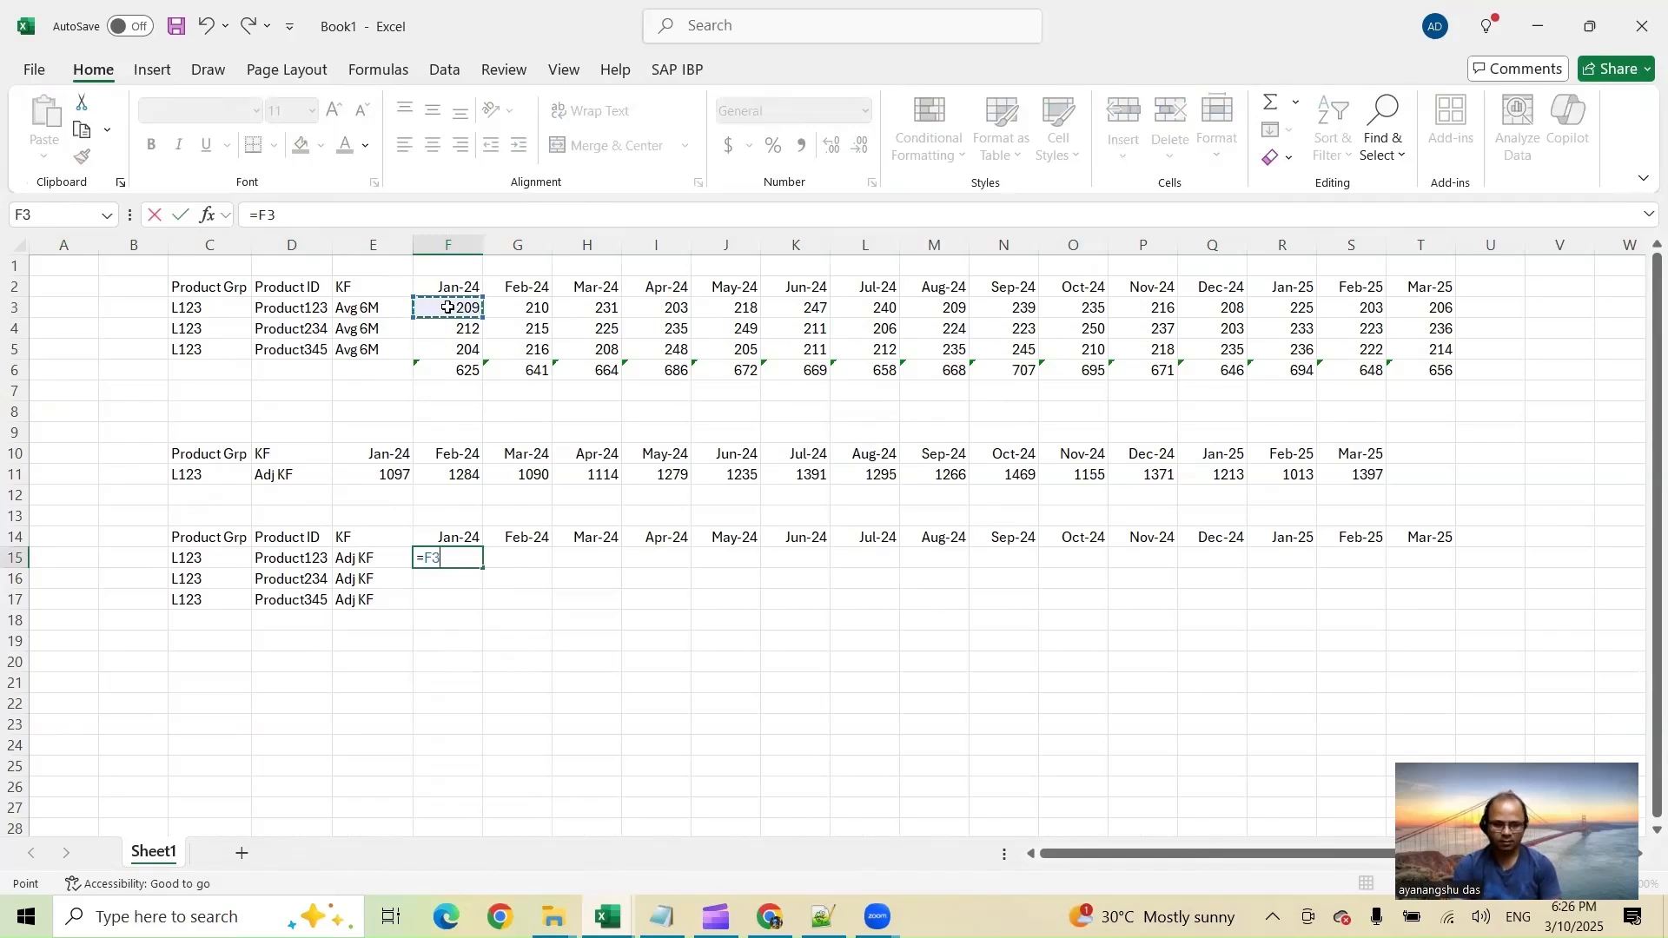
pyautogui.write('/')
pyautogui.click(456, 371)
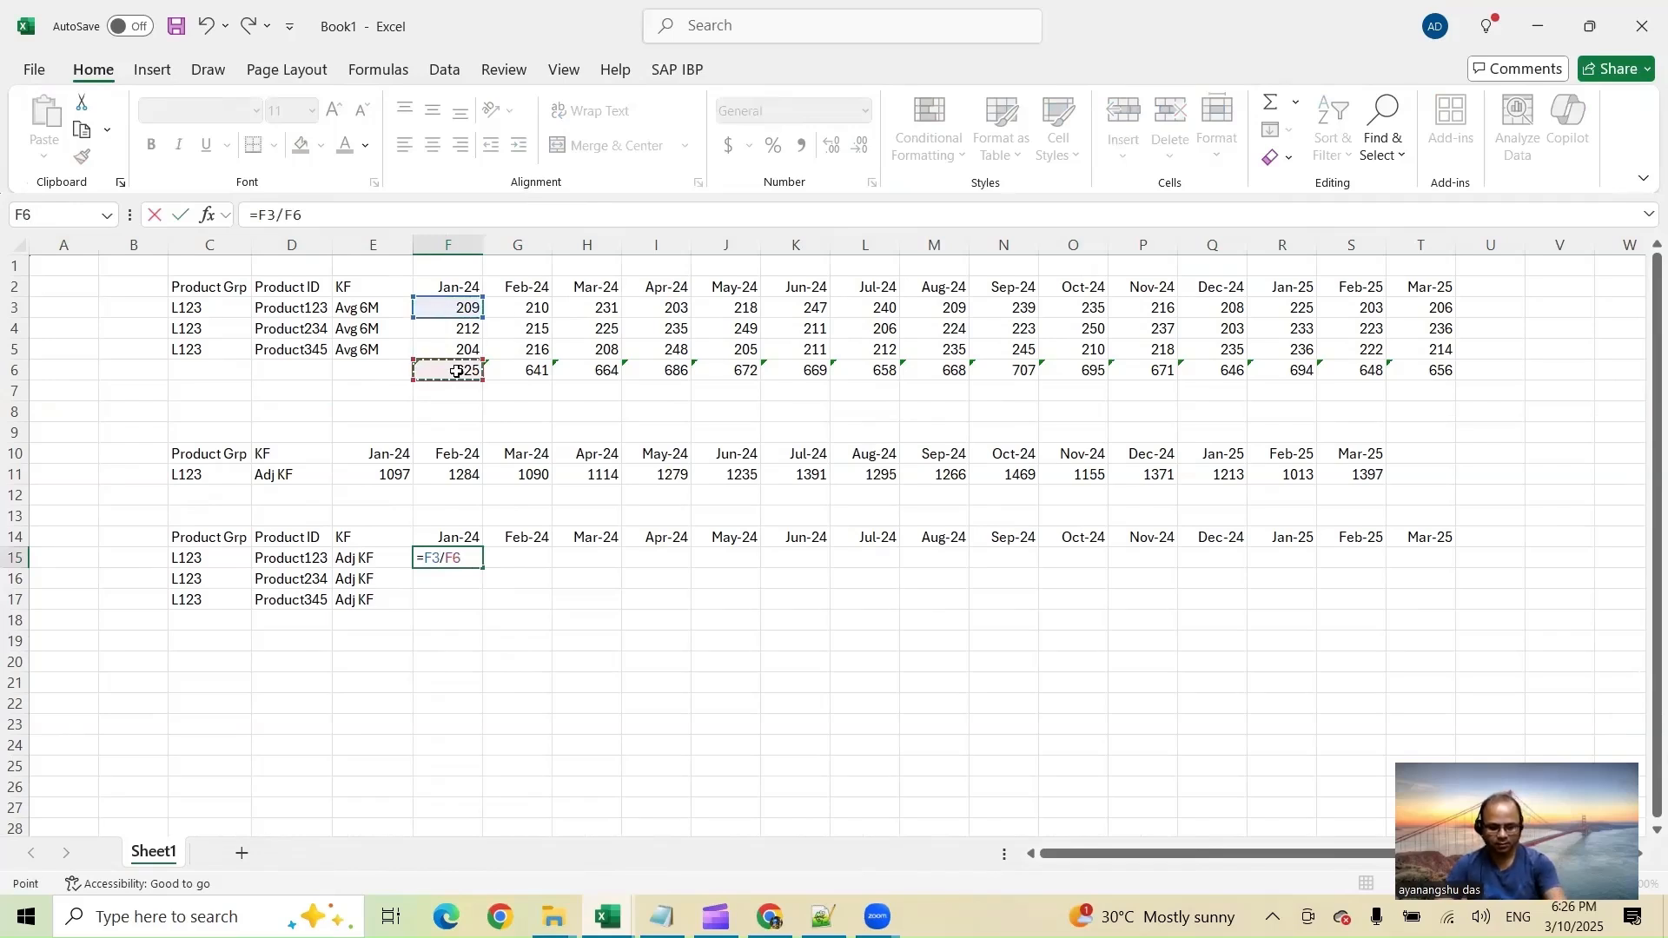
pyautogui.press('F4')
pyautogui.press('Return')
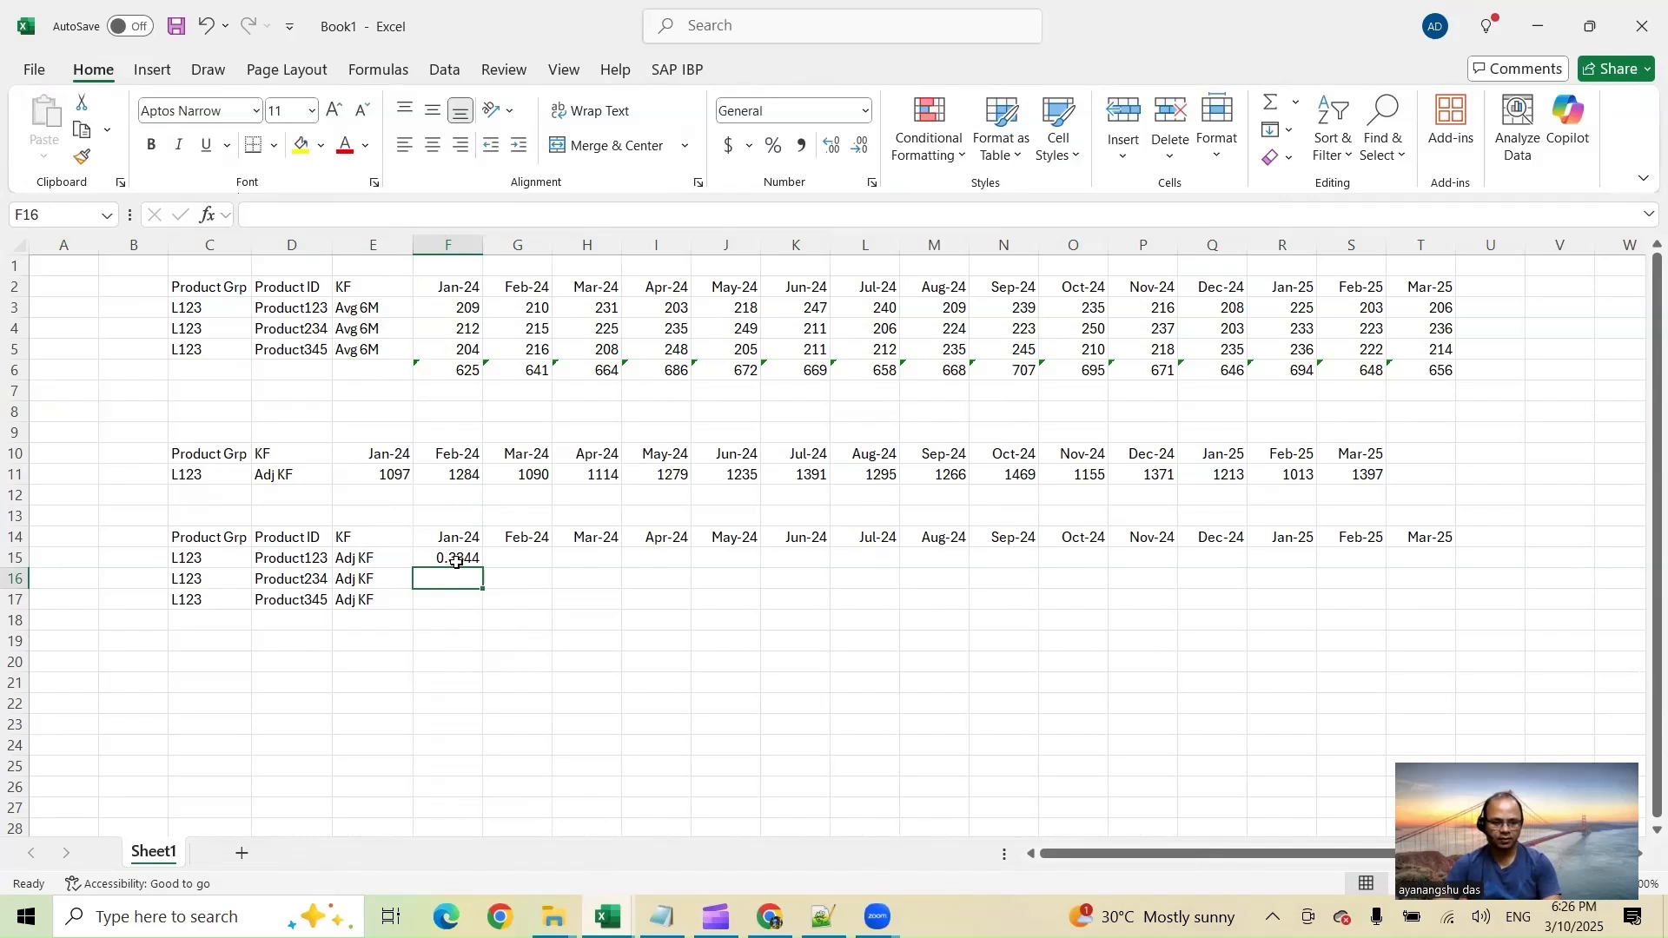
# Fill the =F3/$F$6 share formula from F15 over all three products and months, F15:T17
pyautogui.click(466, 559)
pyautogui.moveTo(482, 568); pyautogui.dragTo(1458, 604)
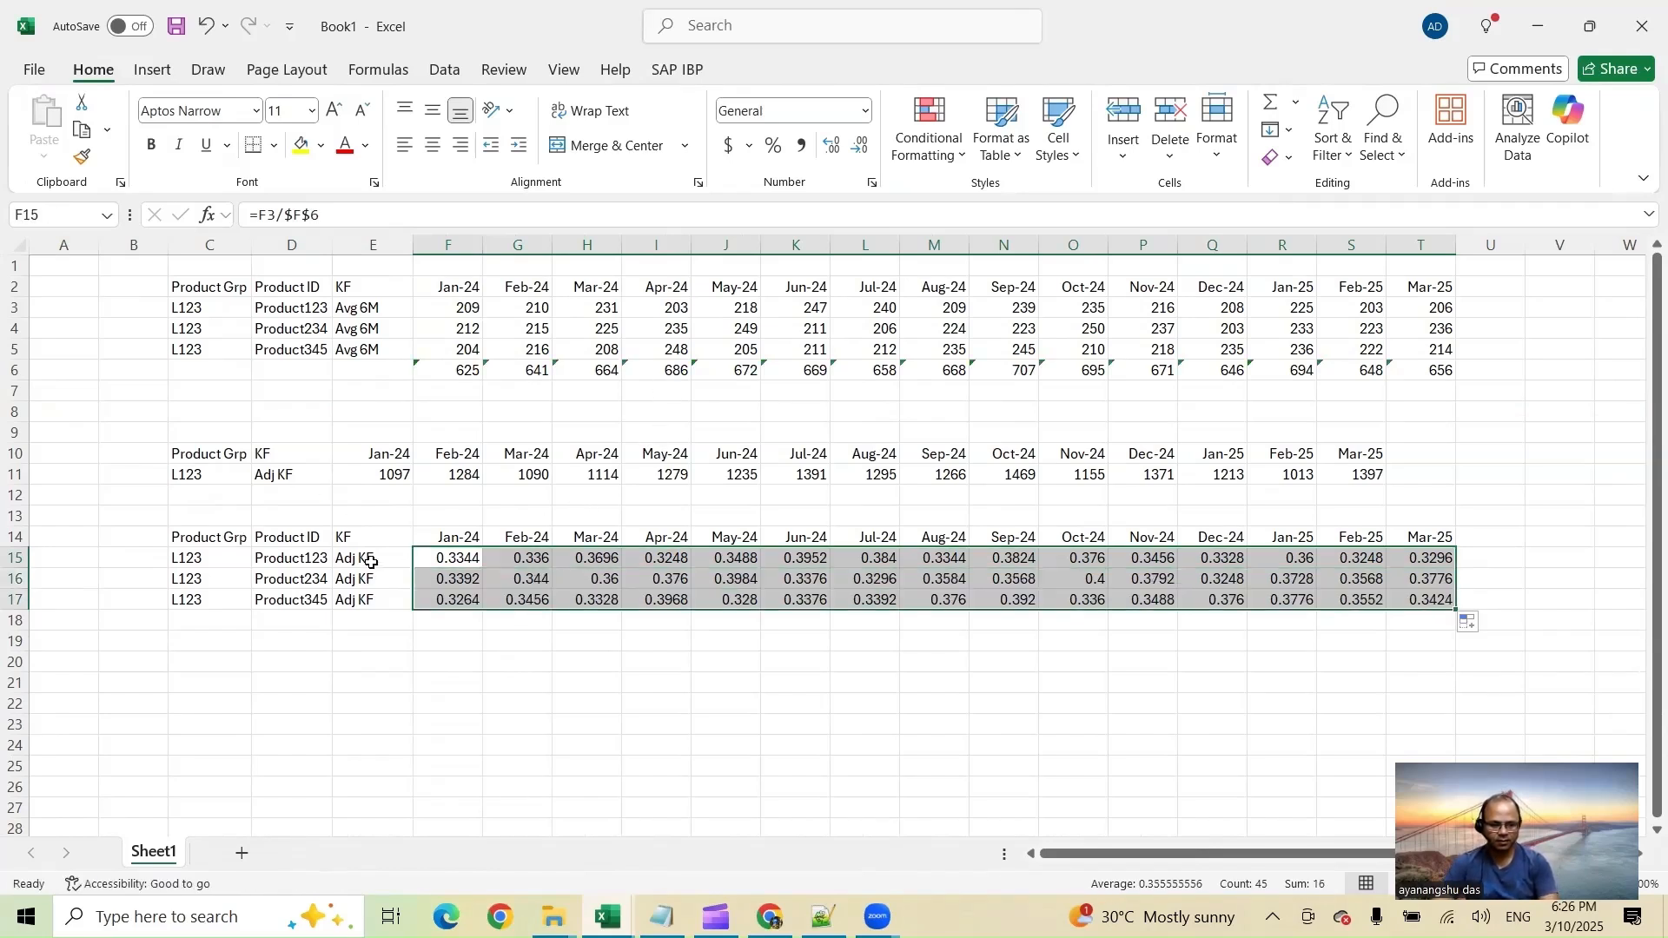
pyautogui.moveTo(371, 562); pyautogui.dragTo(373, 599)
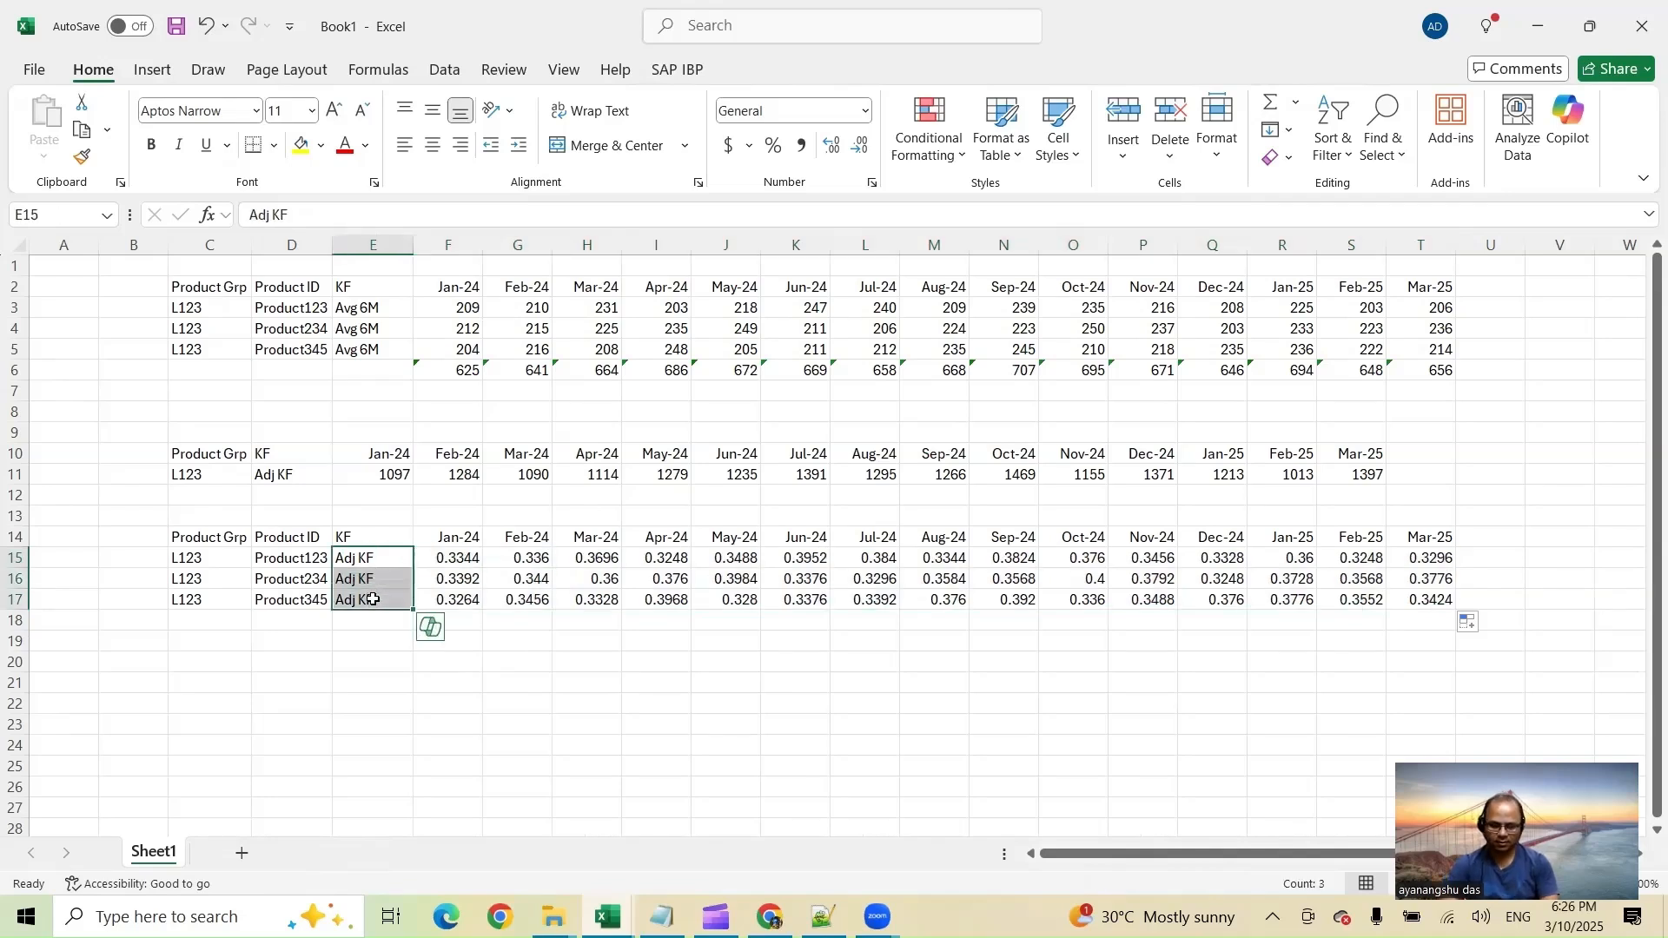
# Move the product-group month headers and adjustment values from E10:S11 one column over, starting at F10
pyautogui.click(379, 471)
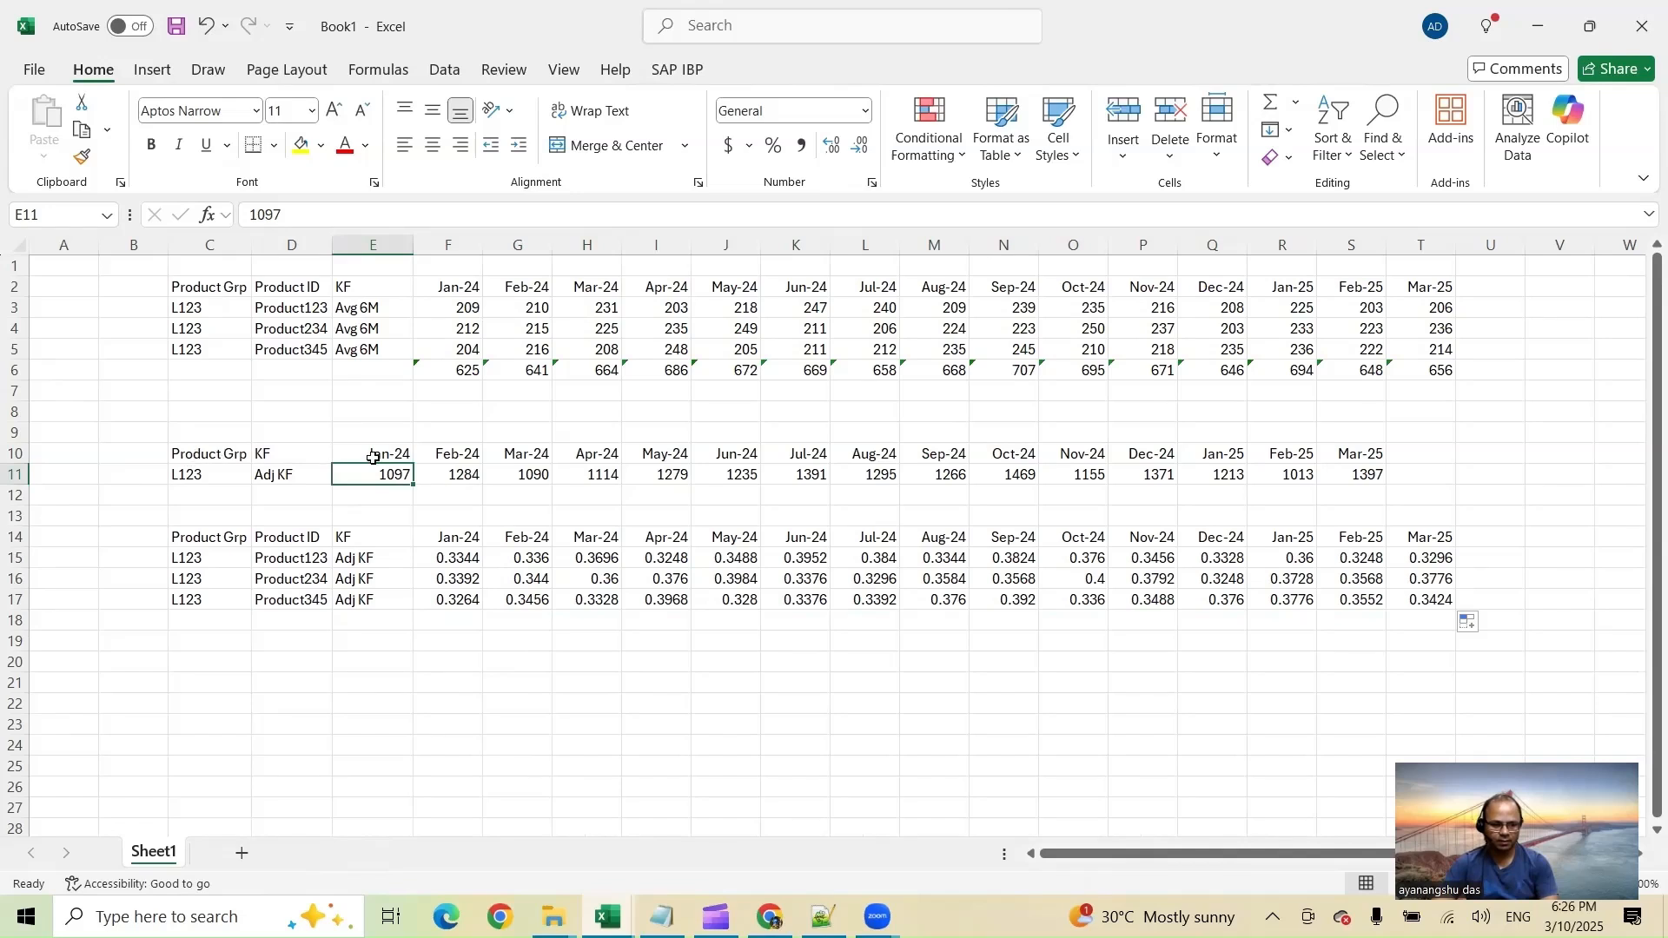
pyautogui.moveTo(372, 458); pyautogui.dragTo(1368, 476)
pyautogui.hotkey('ctrl', 'c')
pyautogui.click(457, 452)
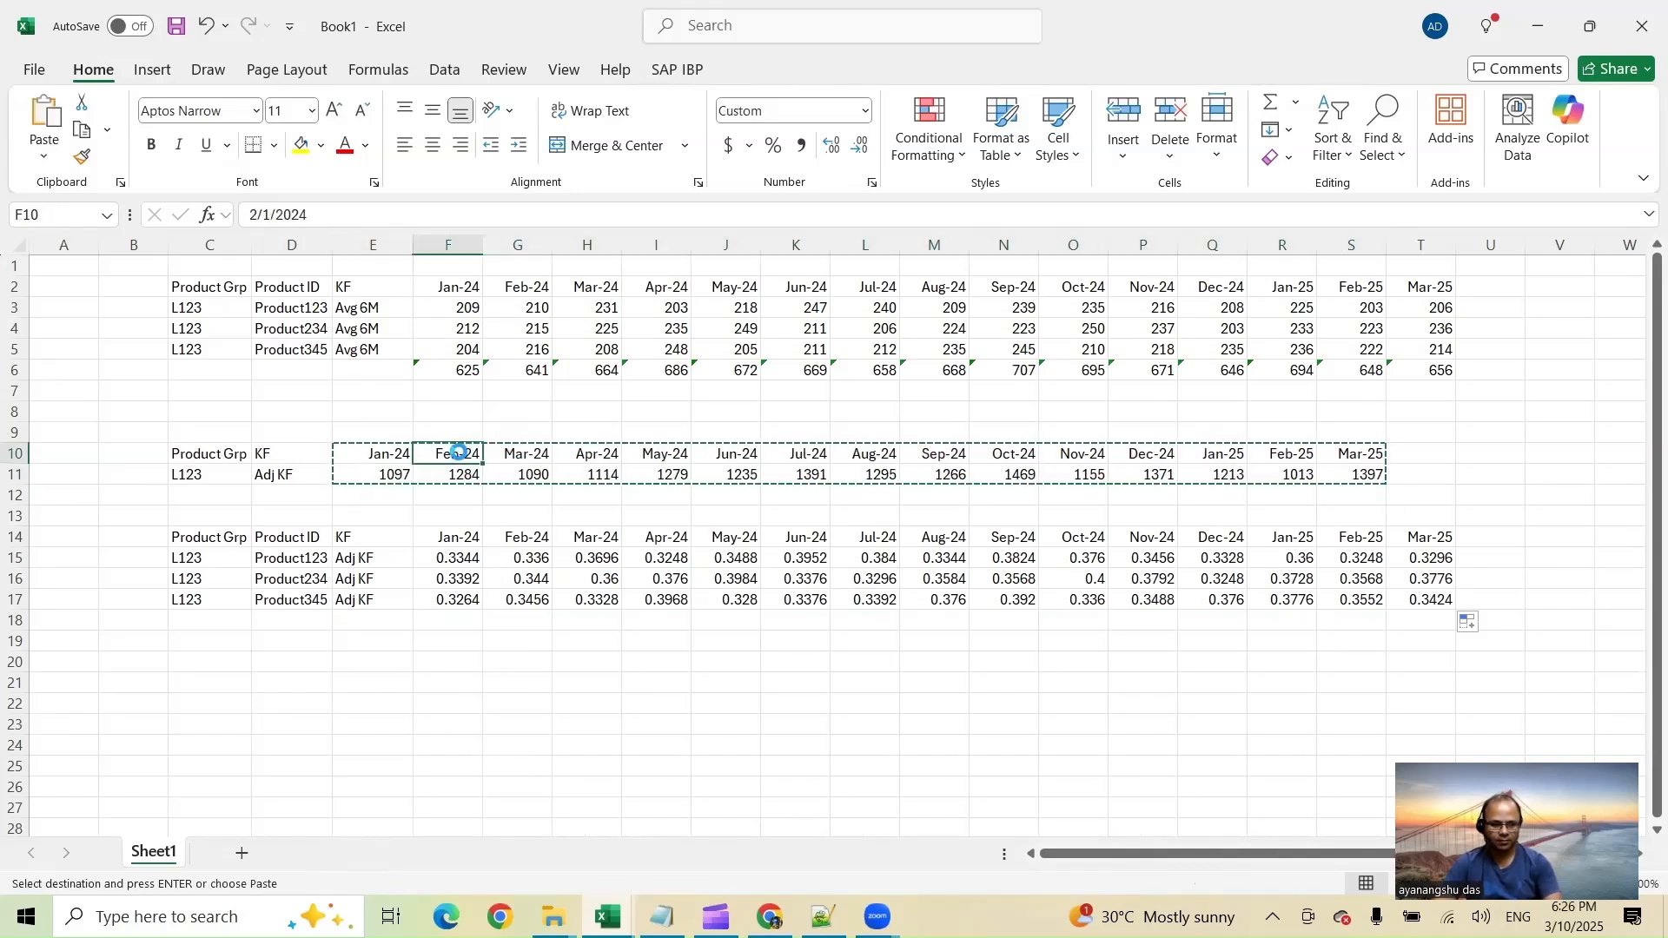
pyautogui.hotkey('ctrl', 'v')
# Change the F15 formula to =(F3/$F$6)*F11 so the share is multiplied by the group adjustment
pyautogui.click(449, 557)
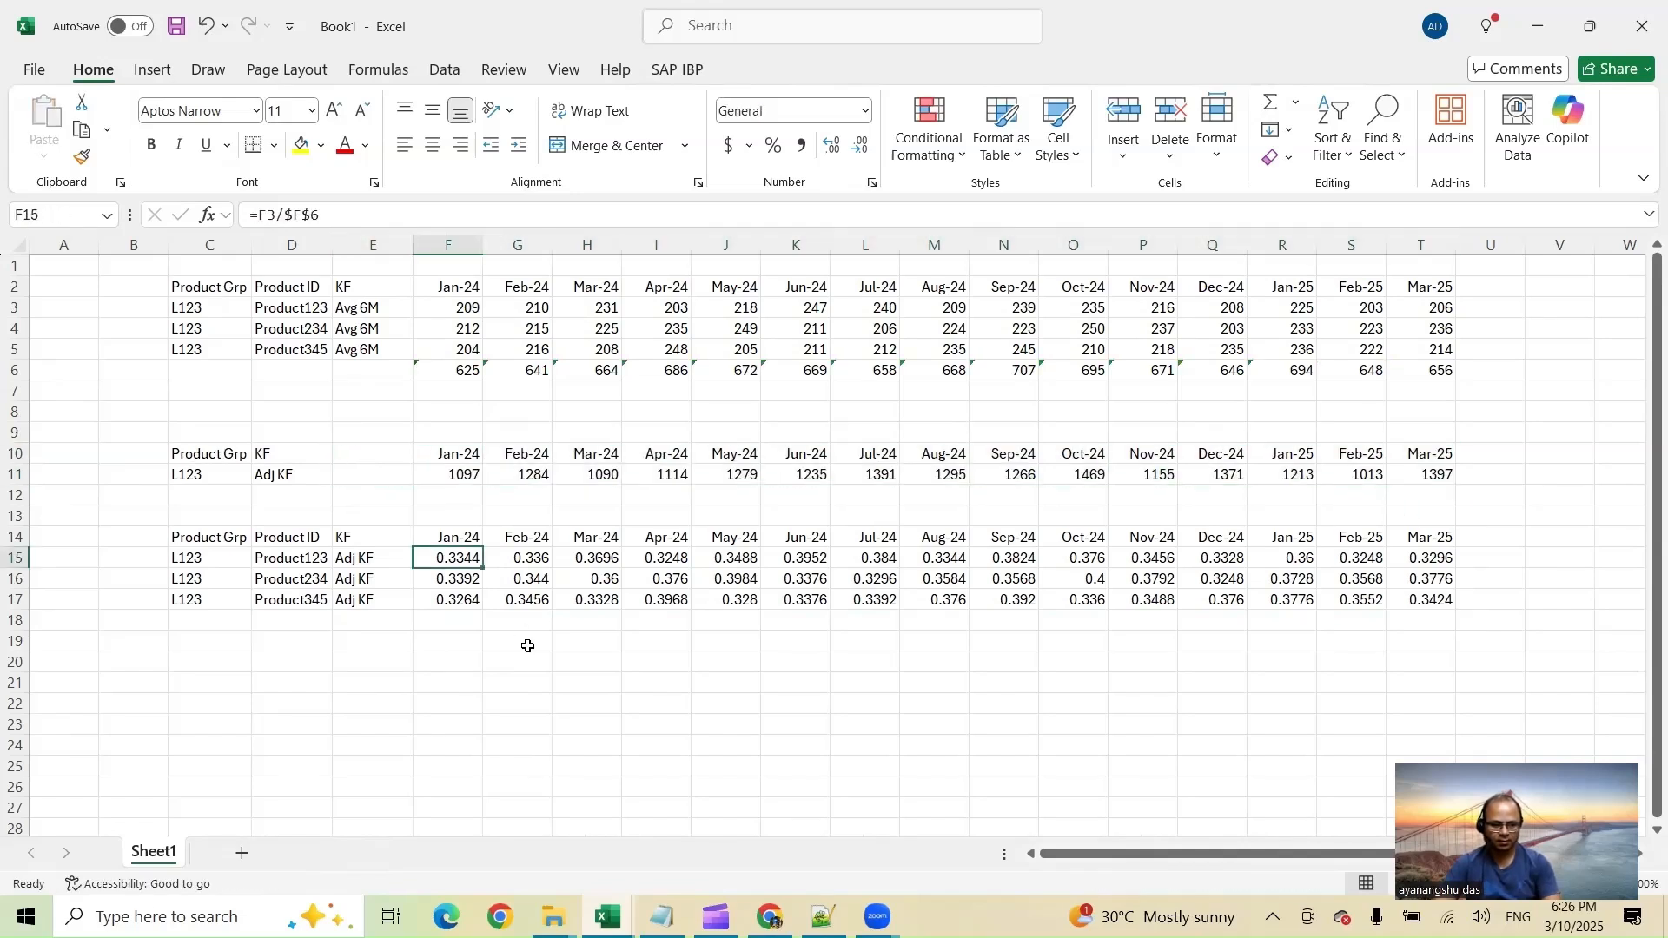
pyautogui.click(326, 218)
pyautogui.write(')')
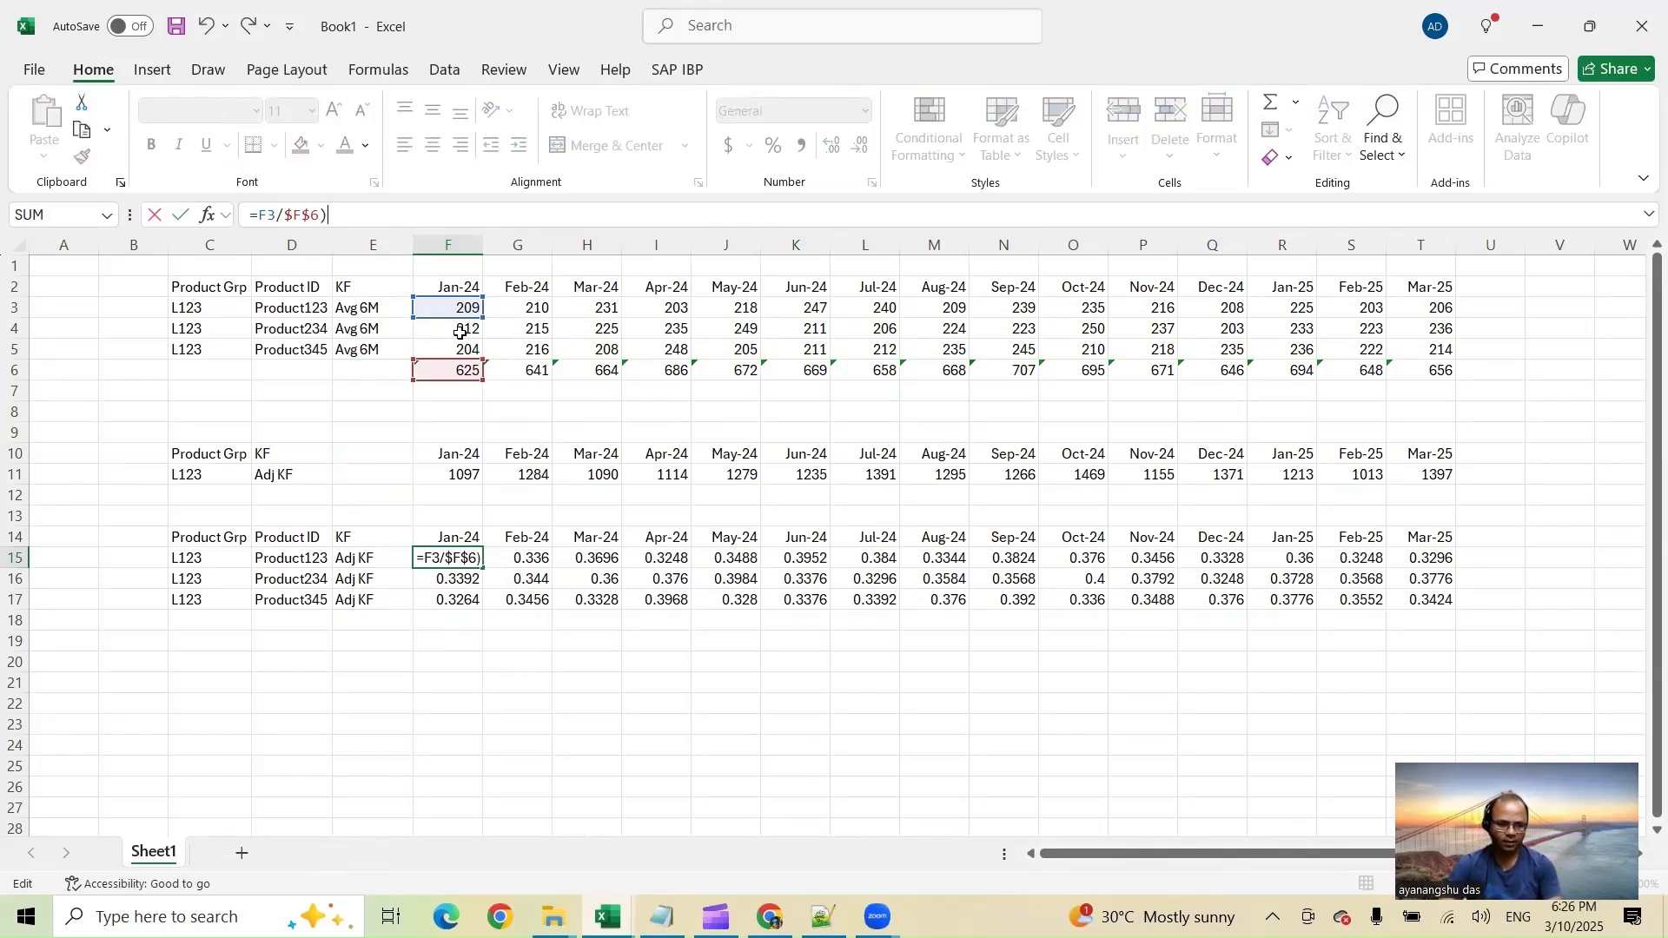
pyautogui.click(260, 217)
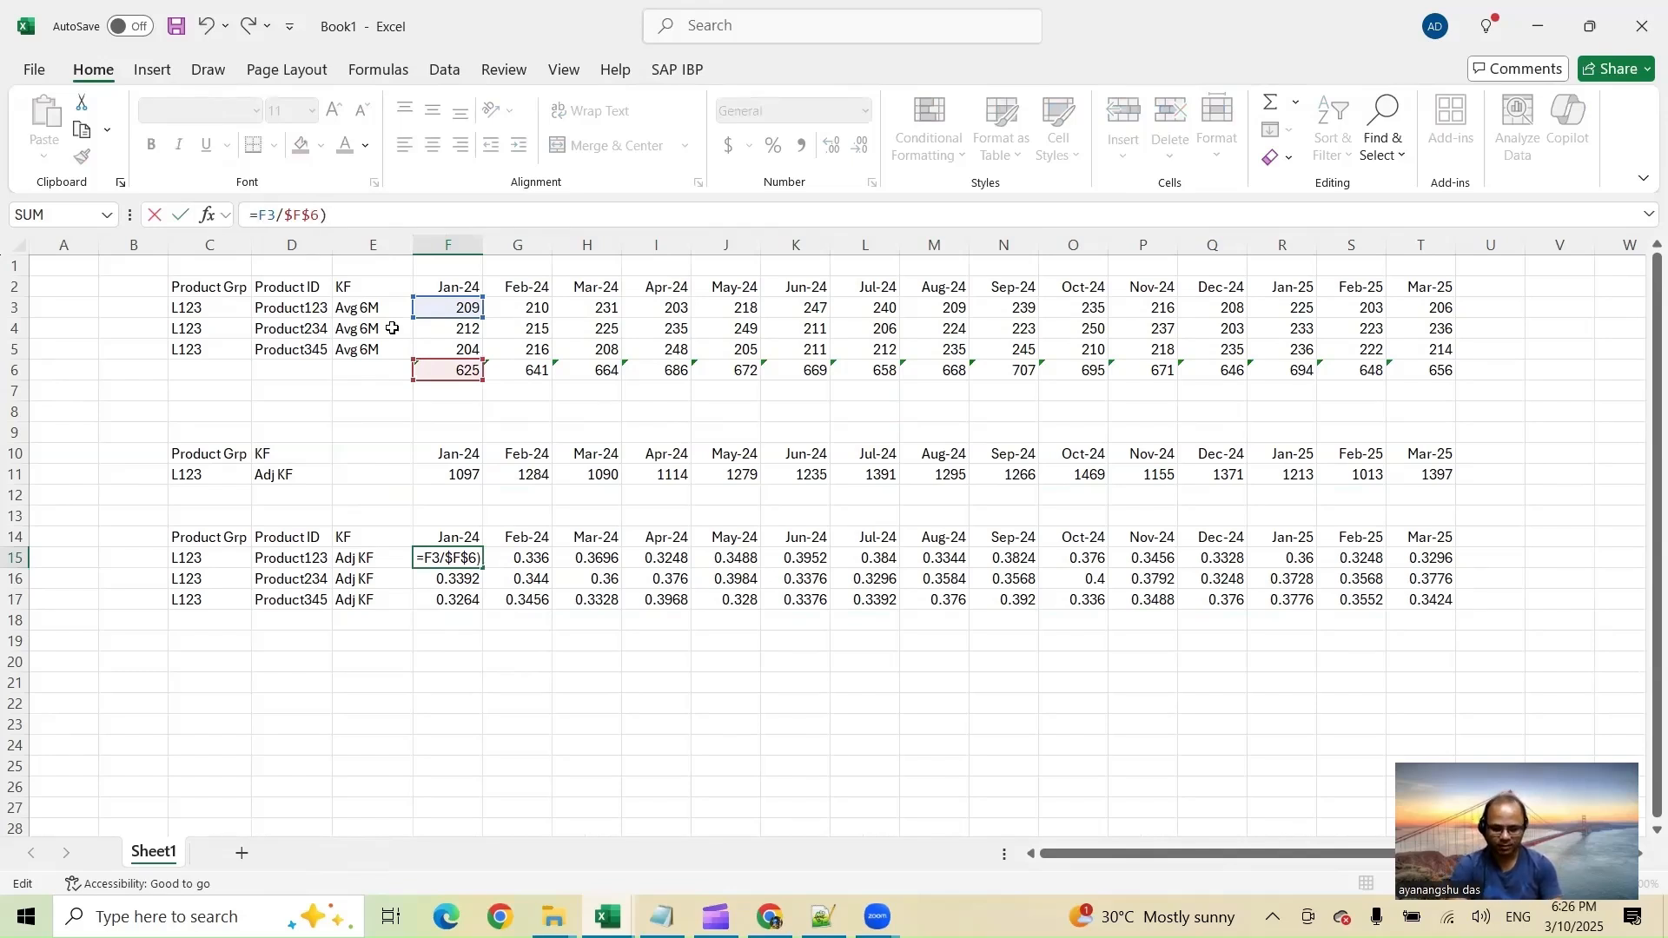
pyautogui.write('(')
pyautogui.click(368, 203)
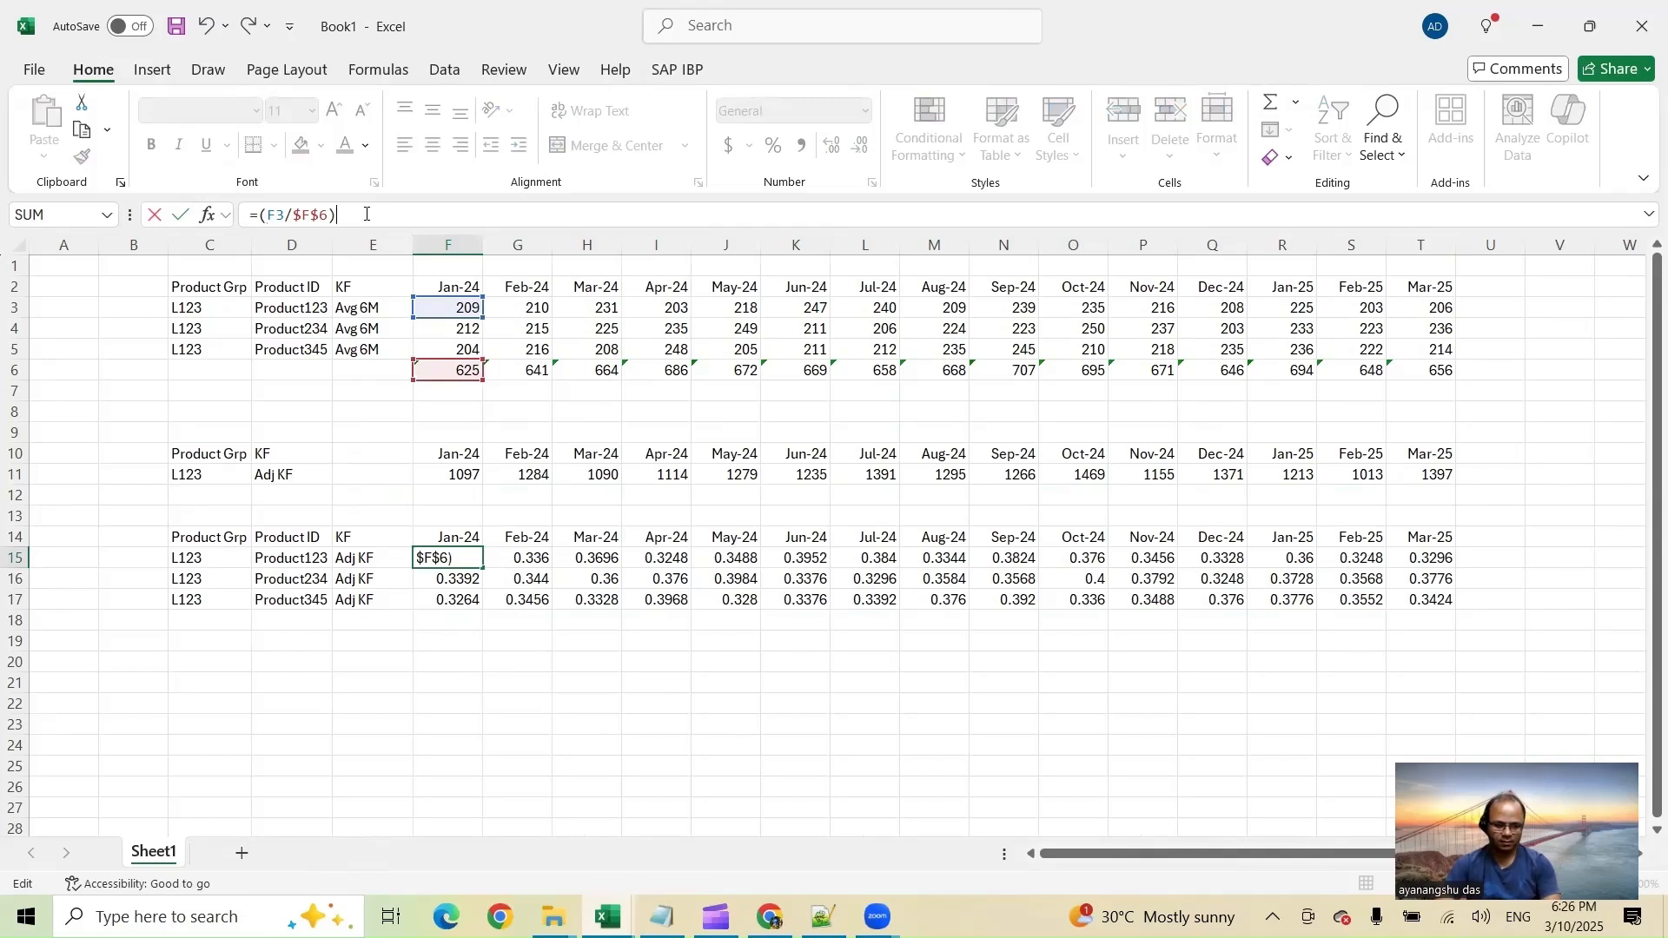
pyautogui.write('*')
pyautogui.click(453, 474)
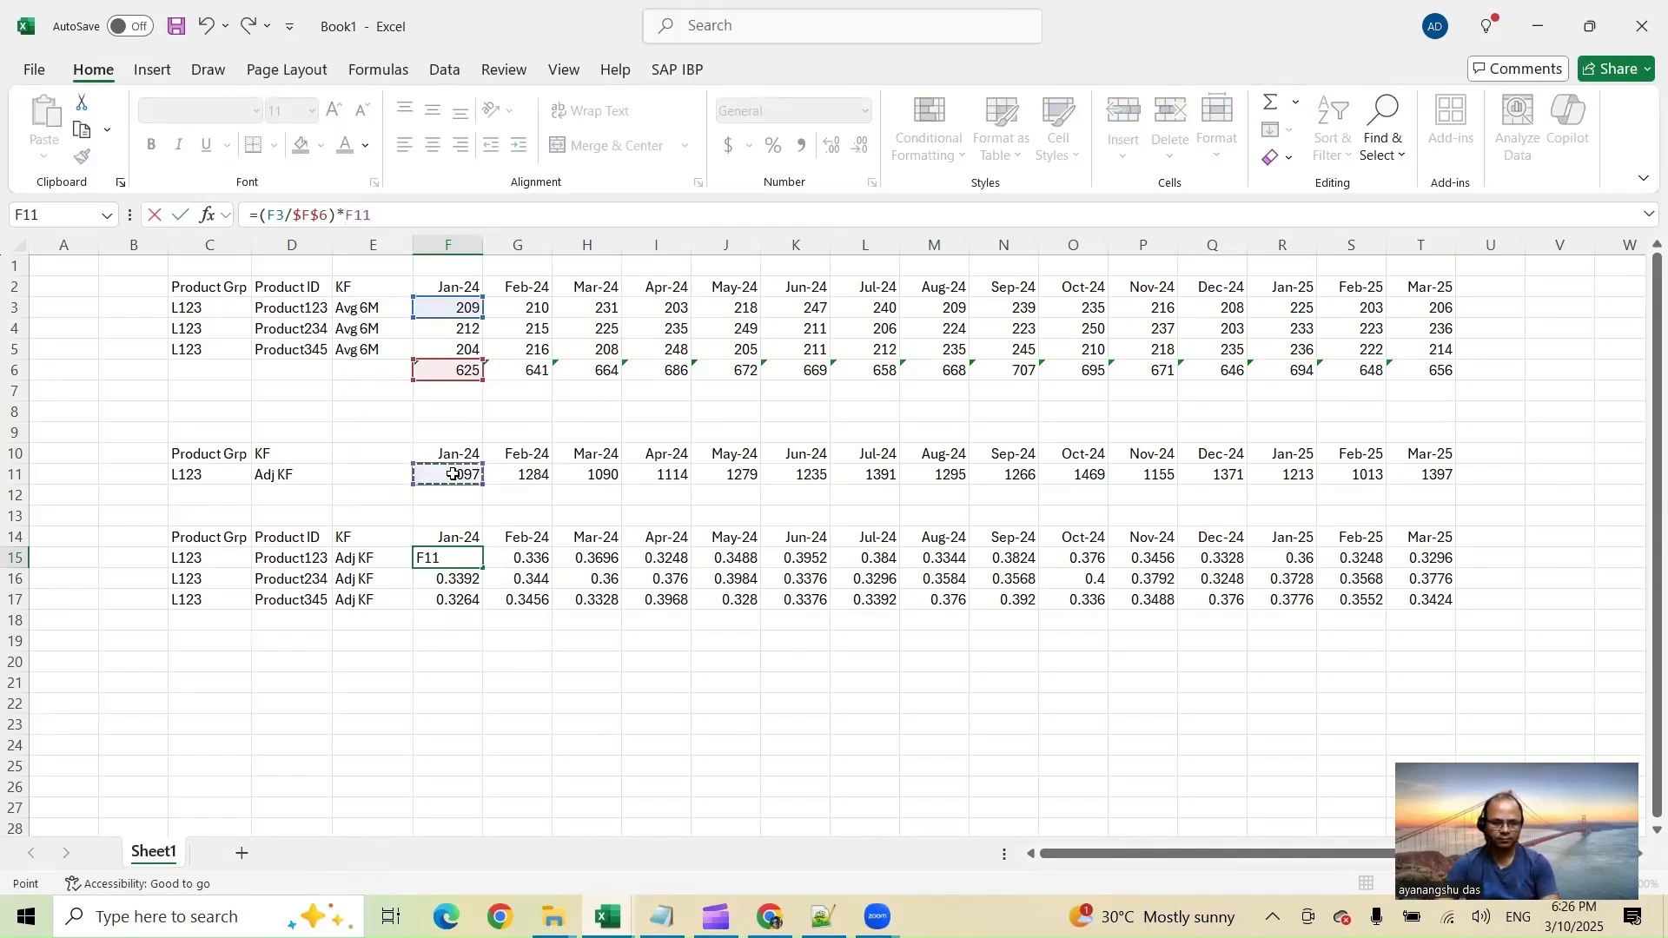
pyautogui.press('Return')
# Make the adjustment reference in the F15 formula absolute, giving =(F3/$F$6)*$F$11
pyautogui.click(465, 559)
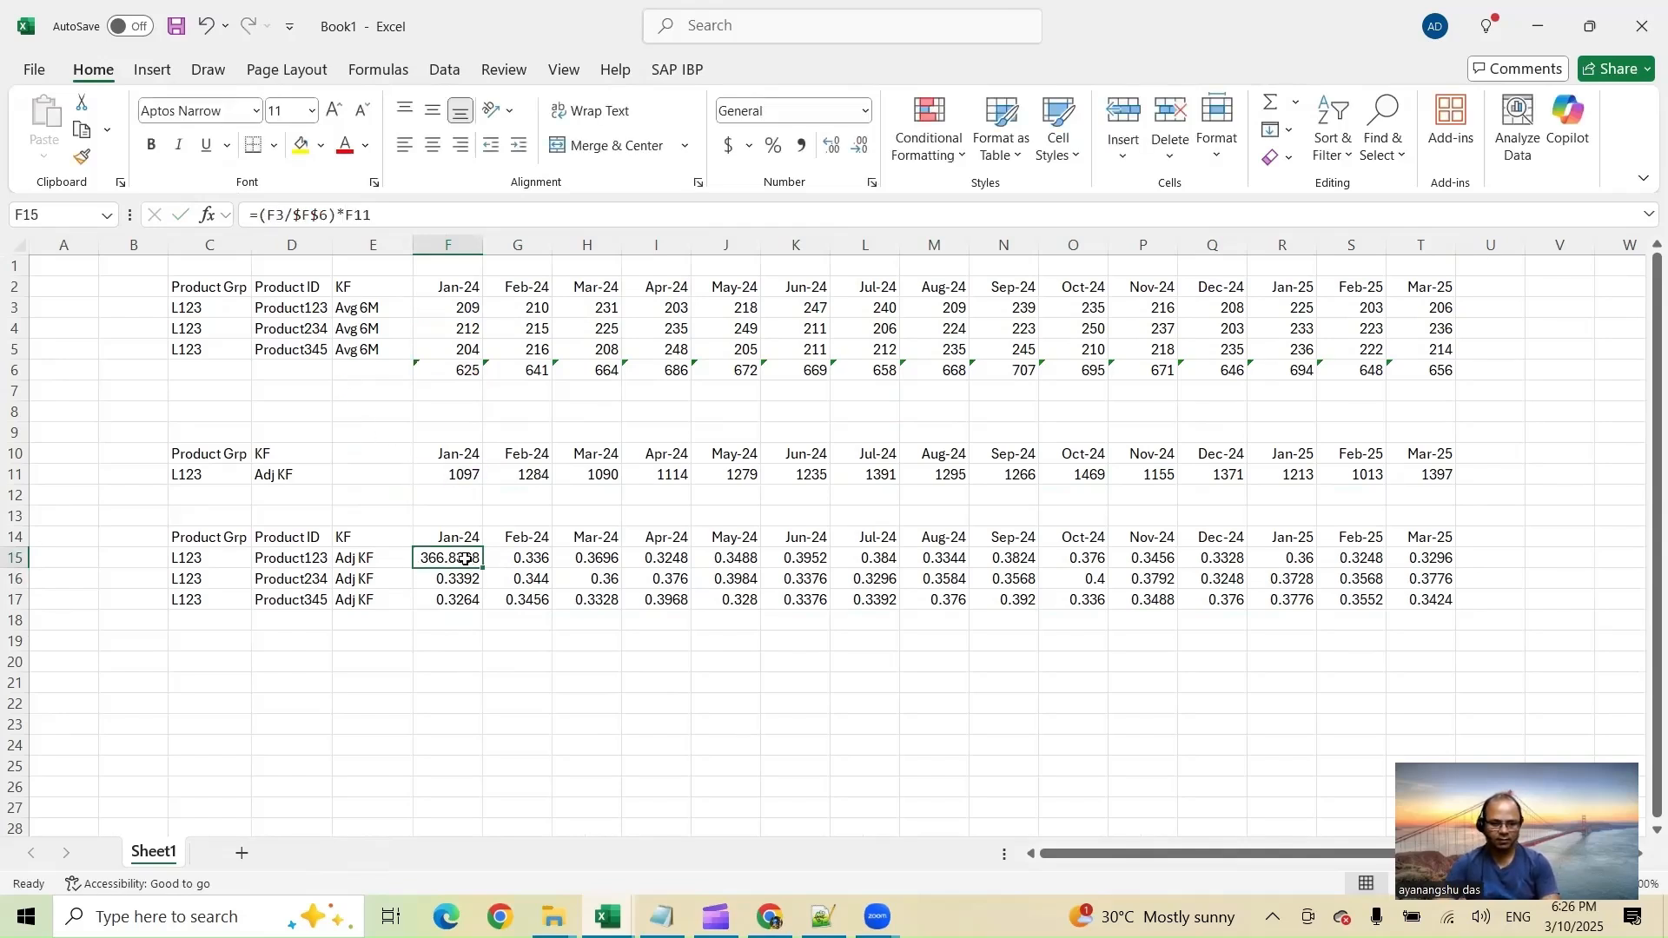
pyautogui.click(451, 478)
pyautogui.click(444, 558)
pyautogui.click(347, 219)
pyautogui.press('F4')
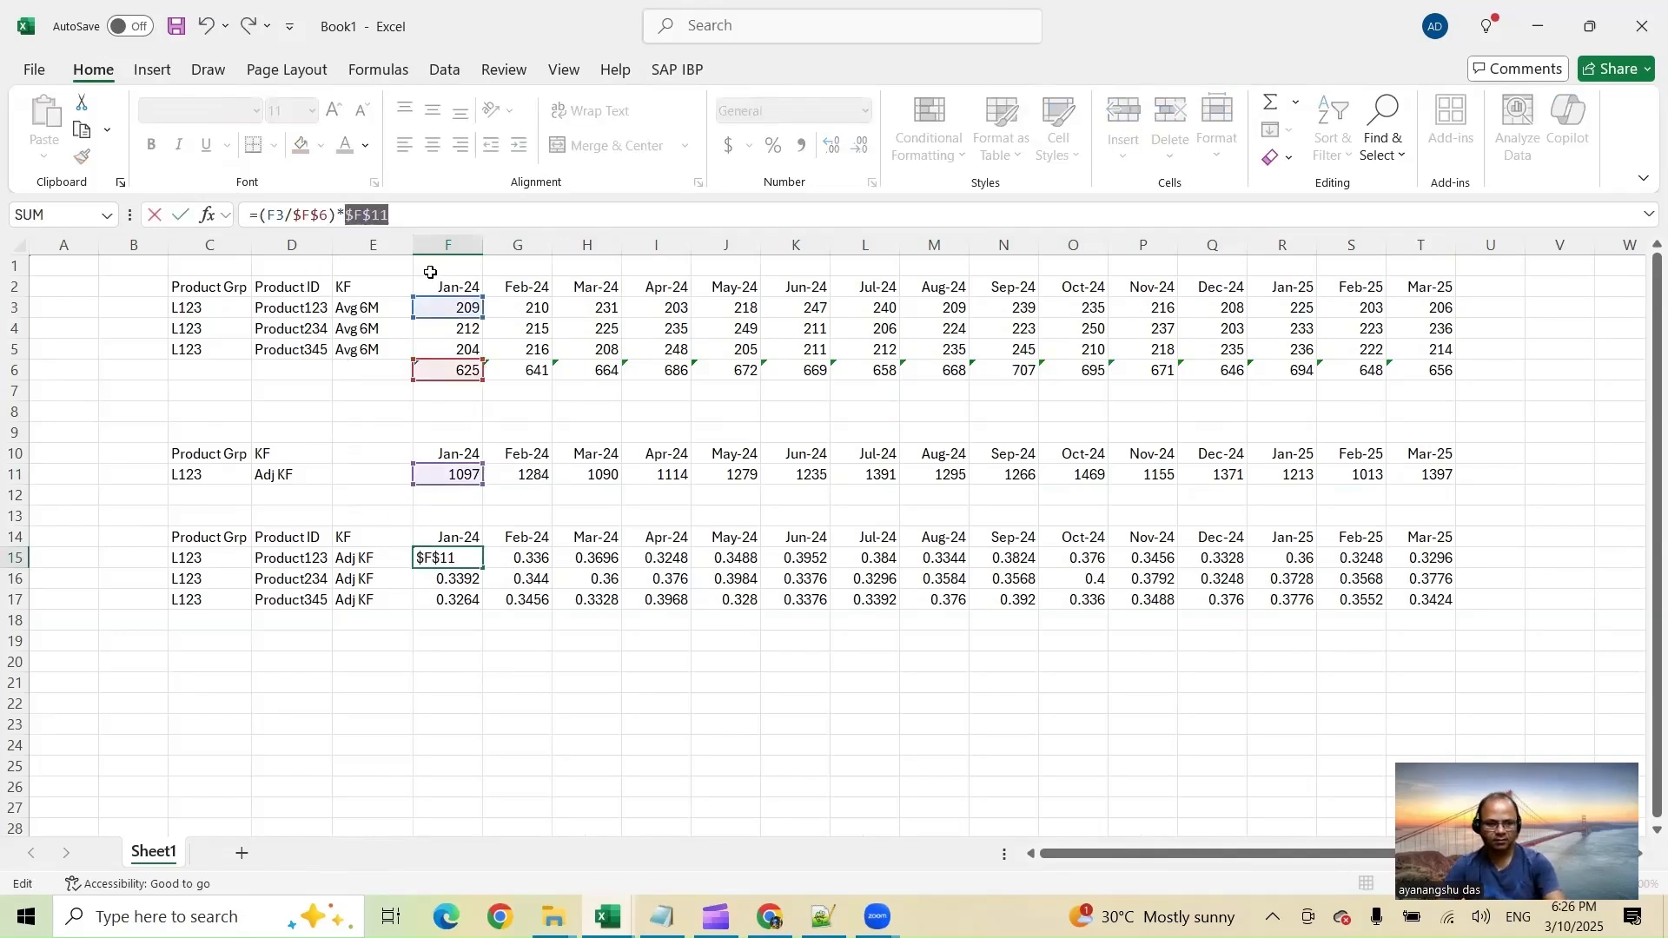
pyautogui.press('Return')
# Fill the F15 formula over F15:T17 and reduce the display to two decimal places
pyautogui.click(451, 558)
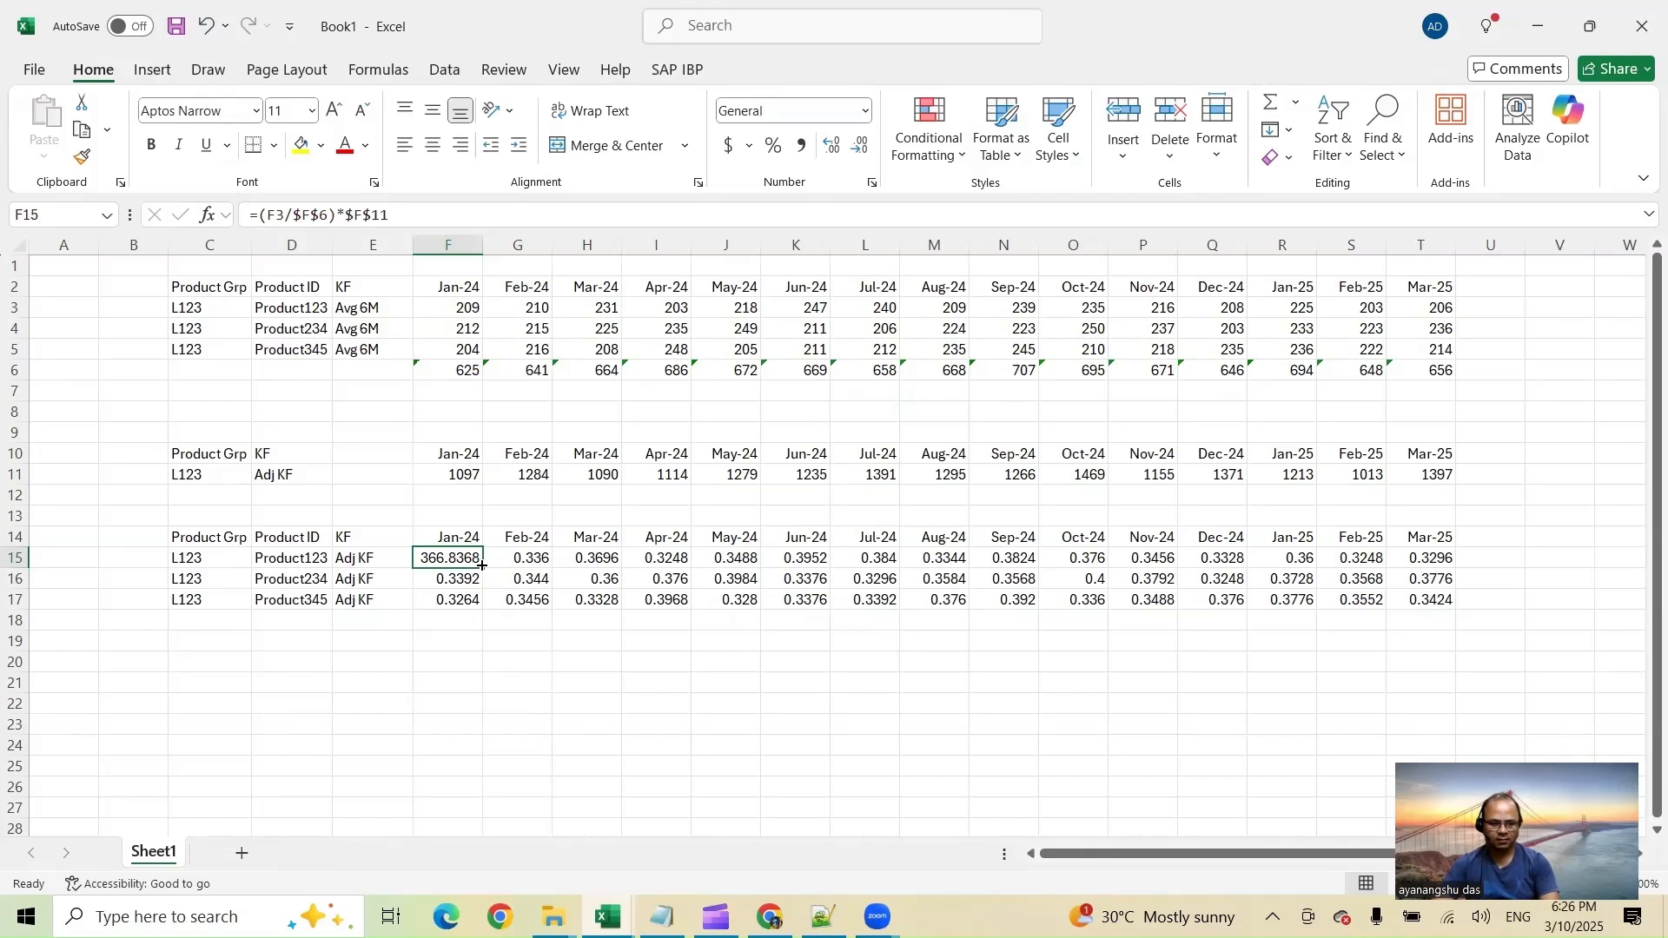
pyautogui.moveTo(483, 569); pyautogui.dragTo(1463, 616)
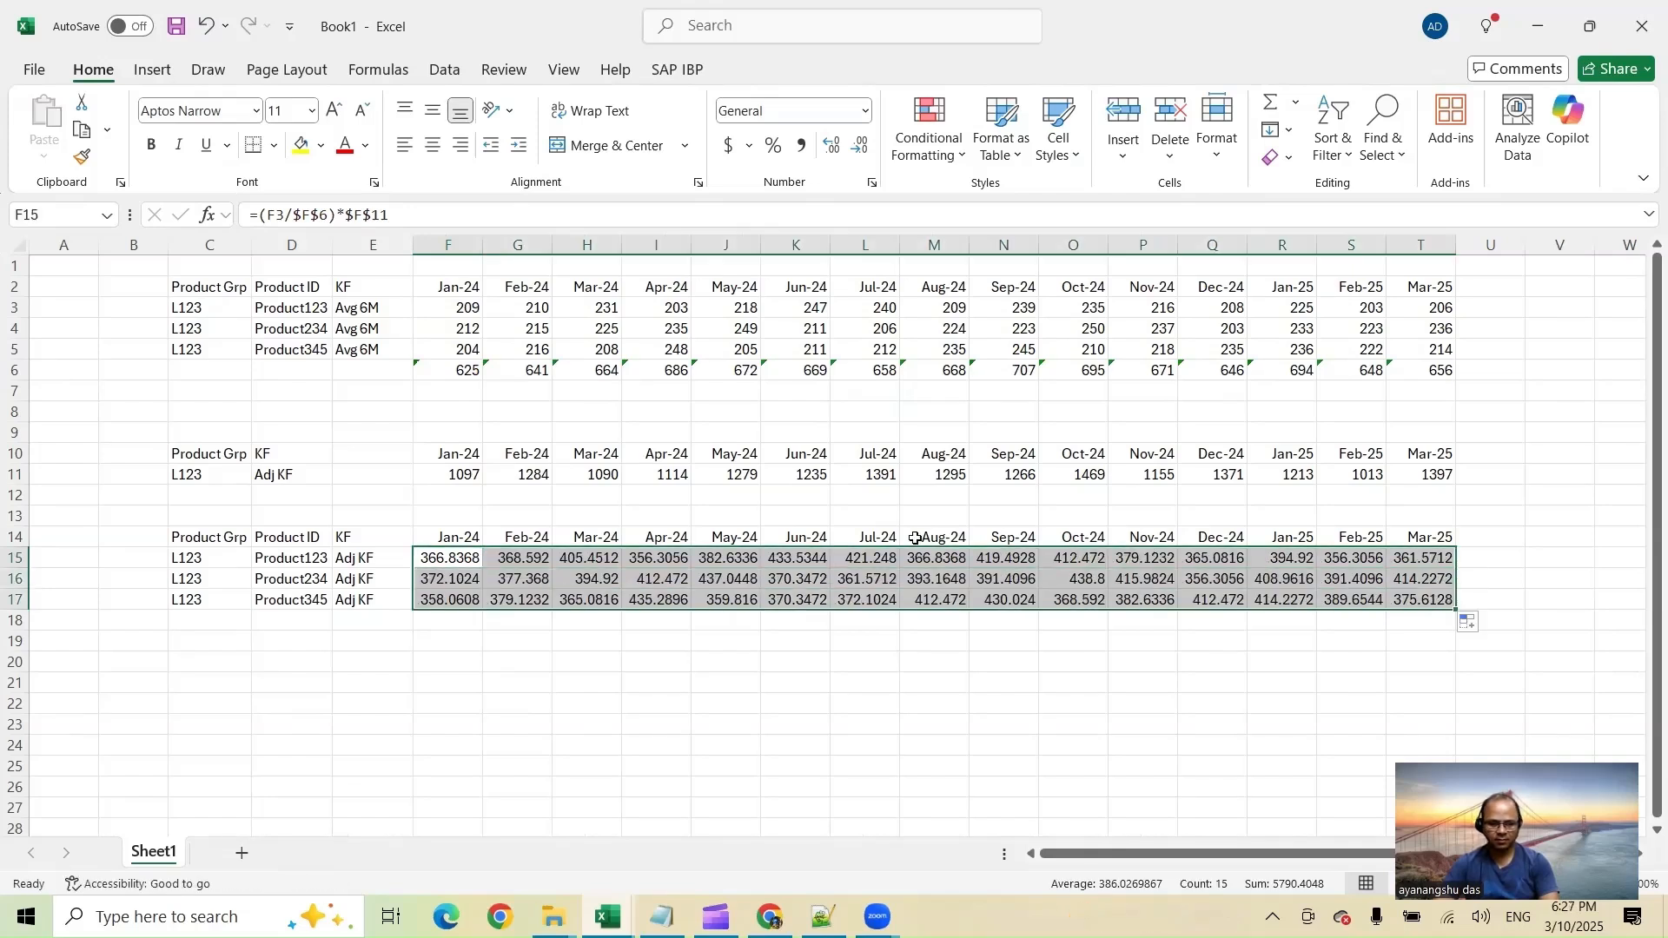
pyautogui.click(860, 146)
pyautogui.click(860, 146)
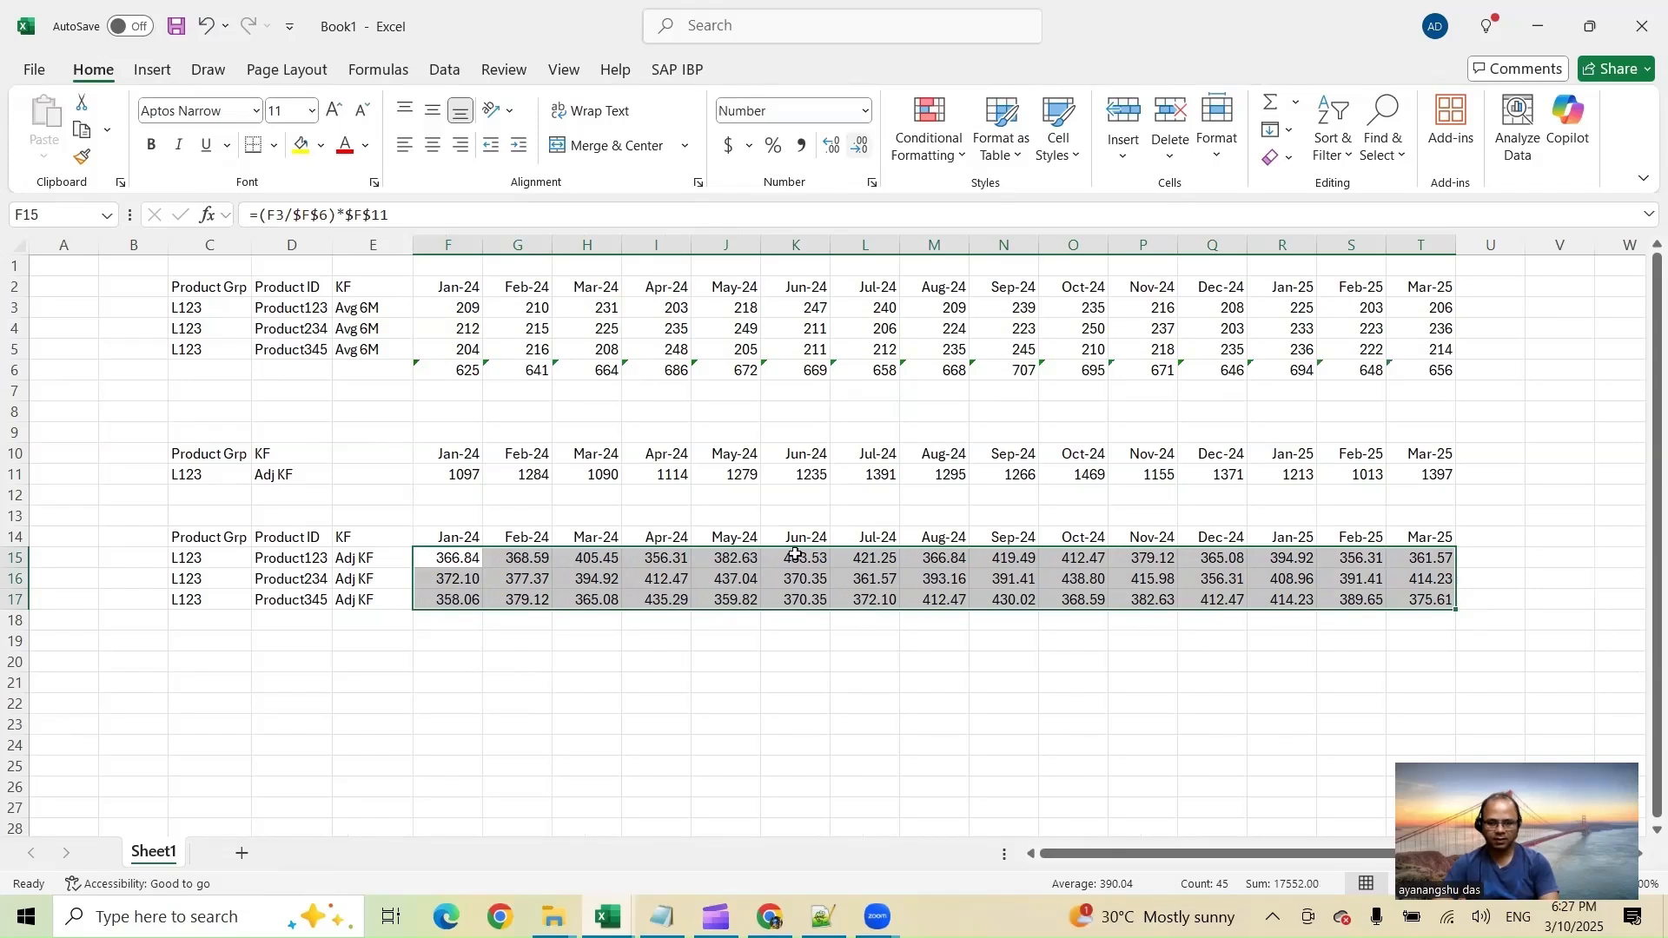
# Change the adjustment reference in Product123's Feb-24 formula in G15 to F$11
pyautogui.click(467, 563)
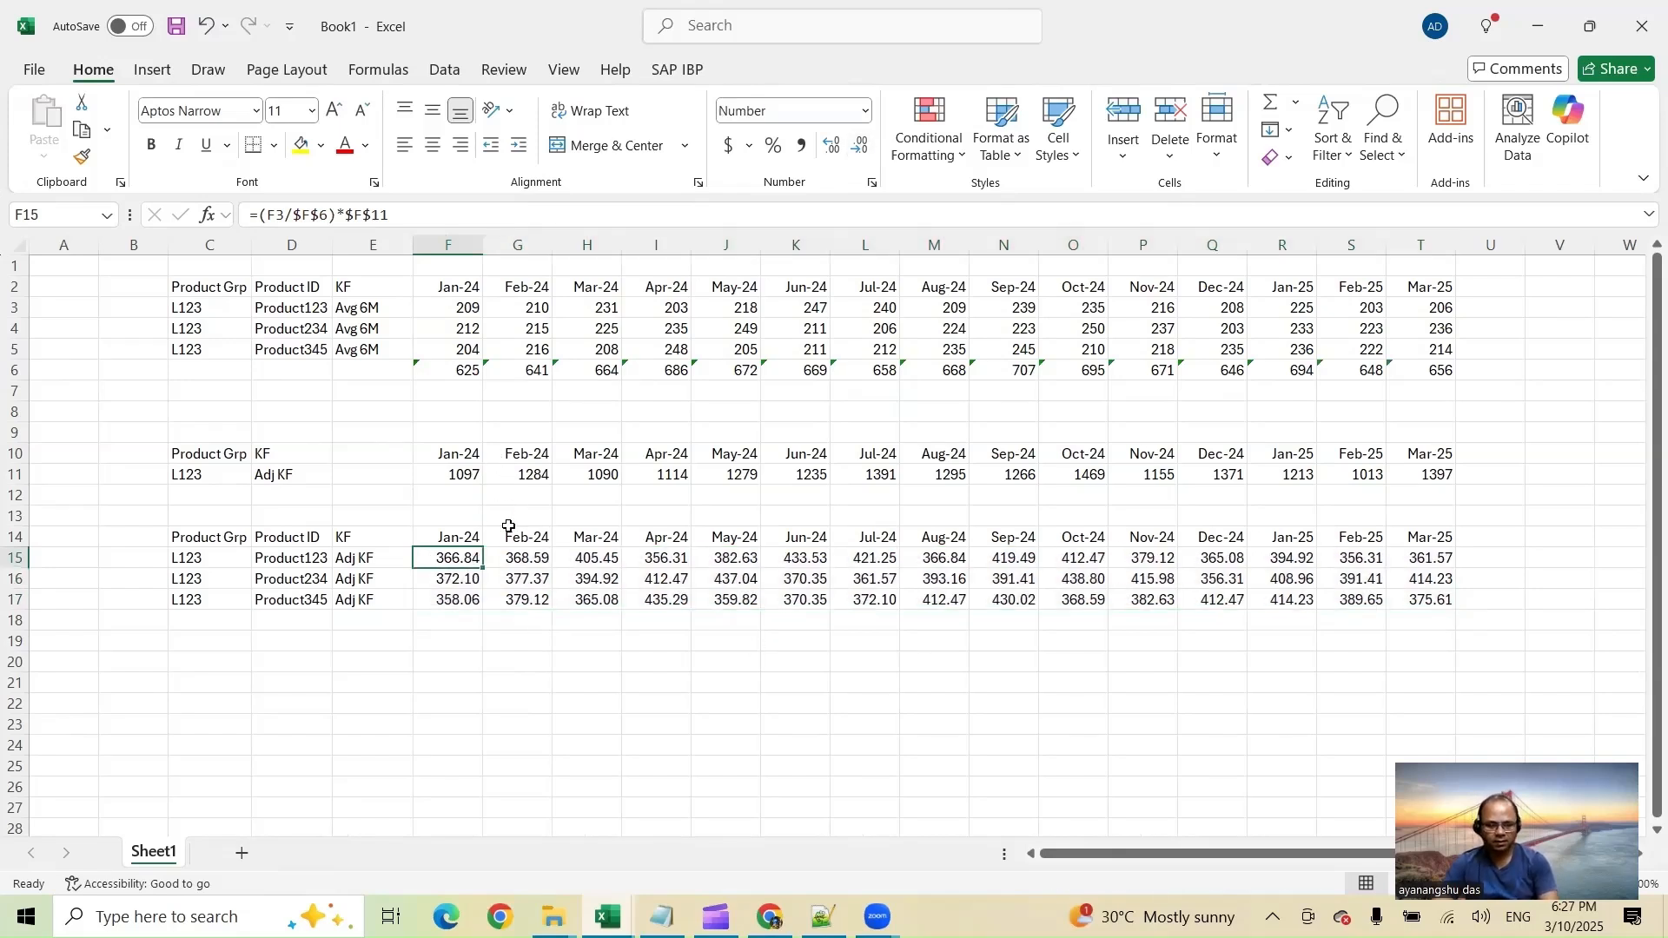
pyautogui.click(471, 478)
pyautogui.click(461, 556)
pyautogui.click(506, 560)
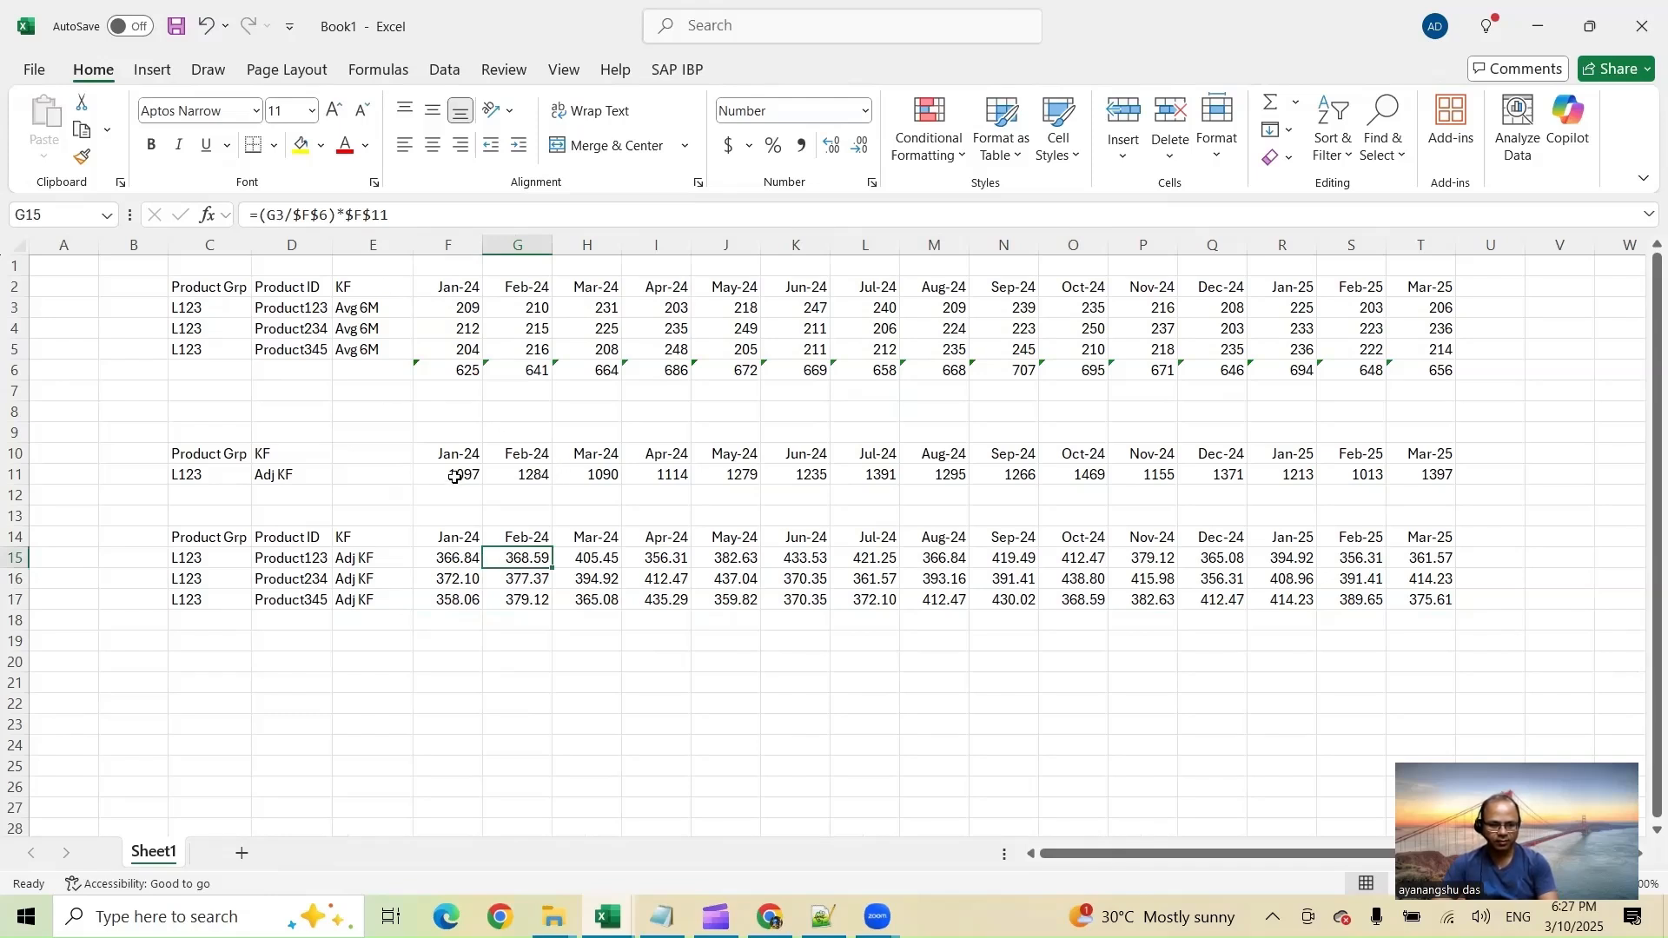
pyautogui.click(352, 214)
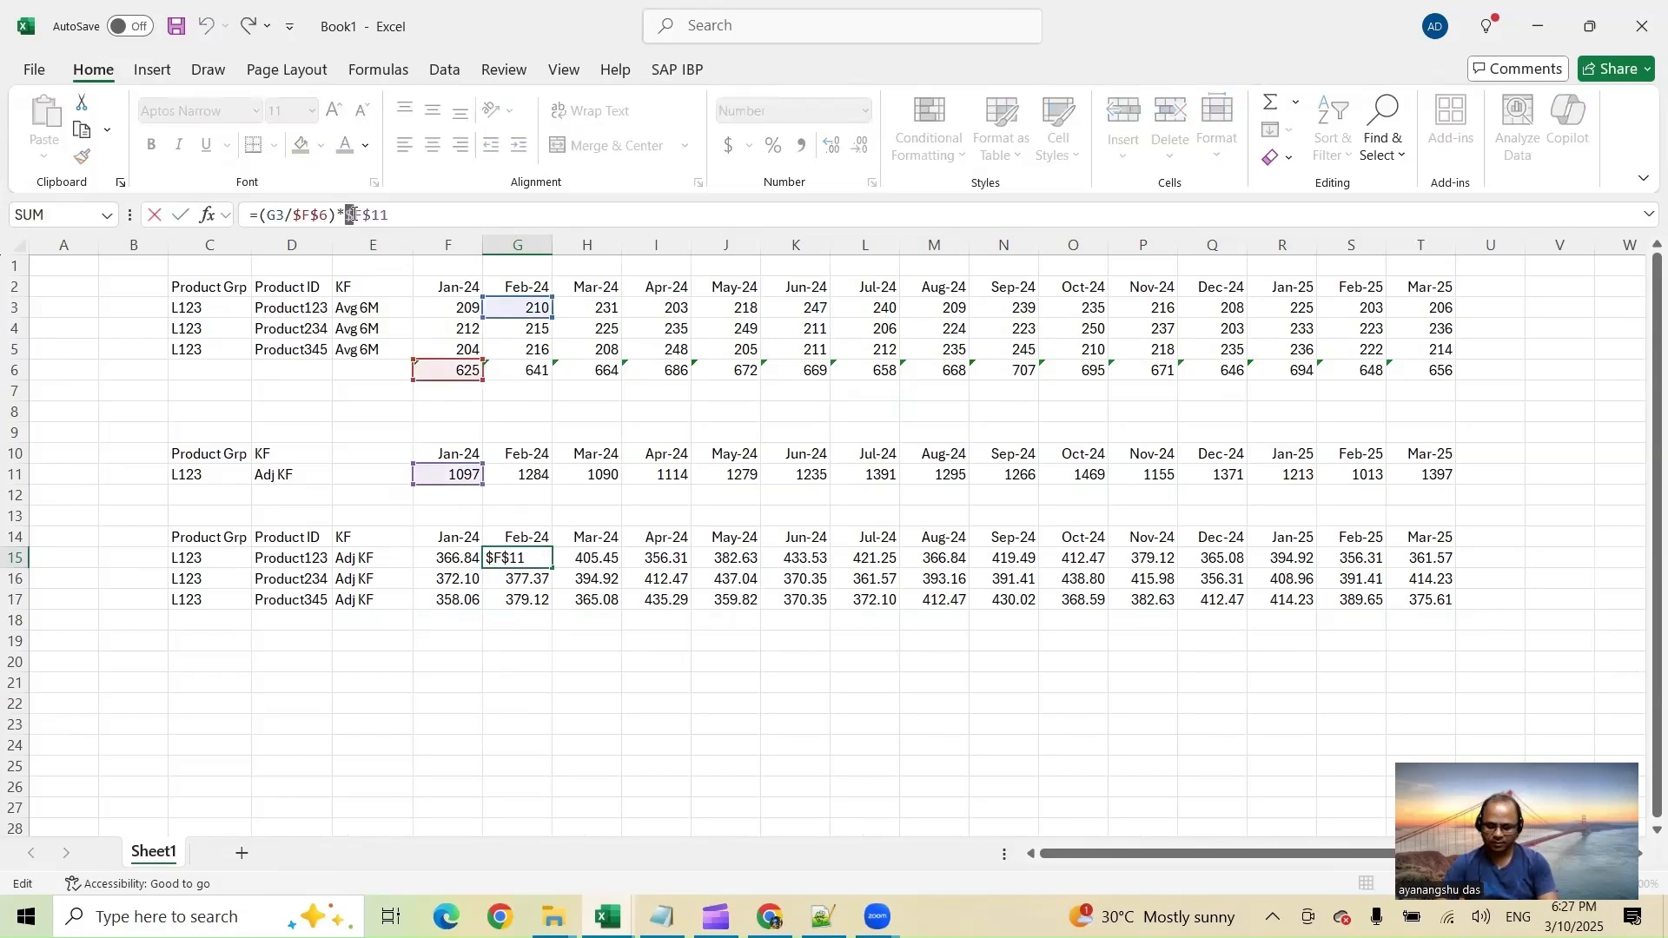
pyautogui.press('BackSpace')
pyautogui.press('Return')
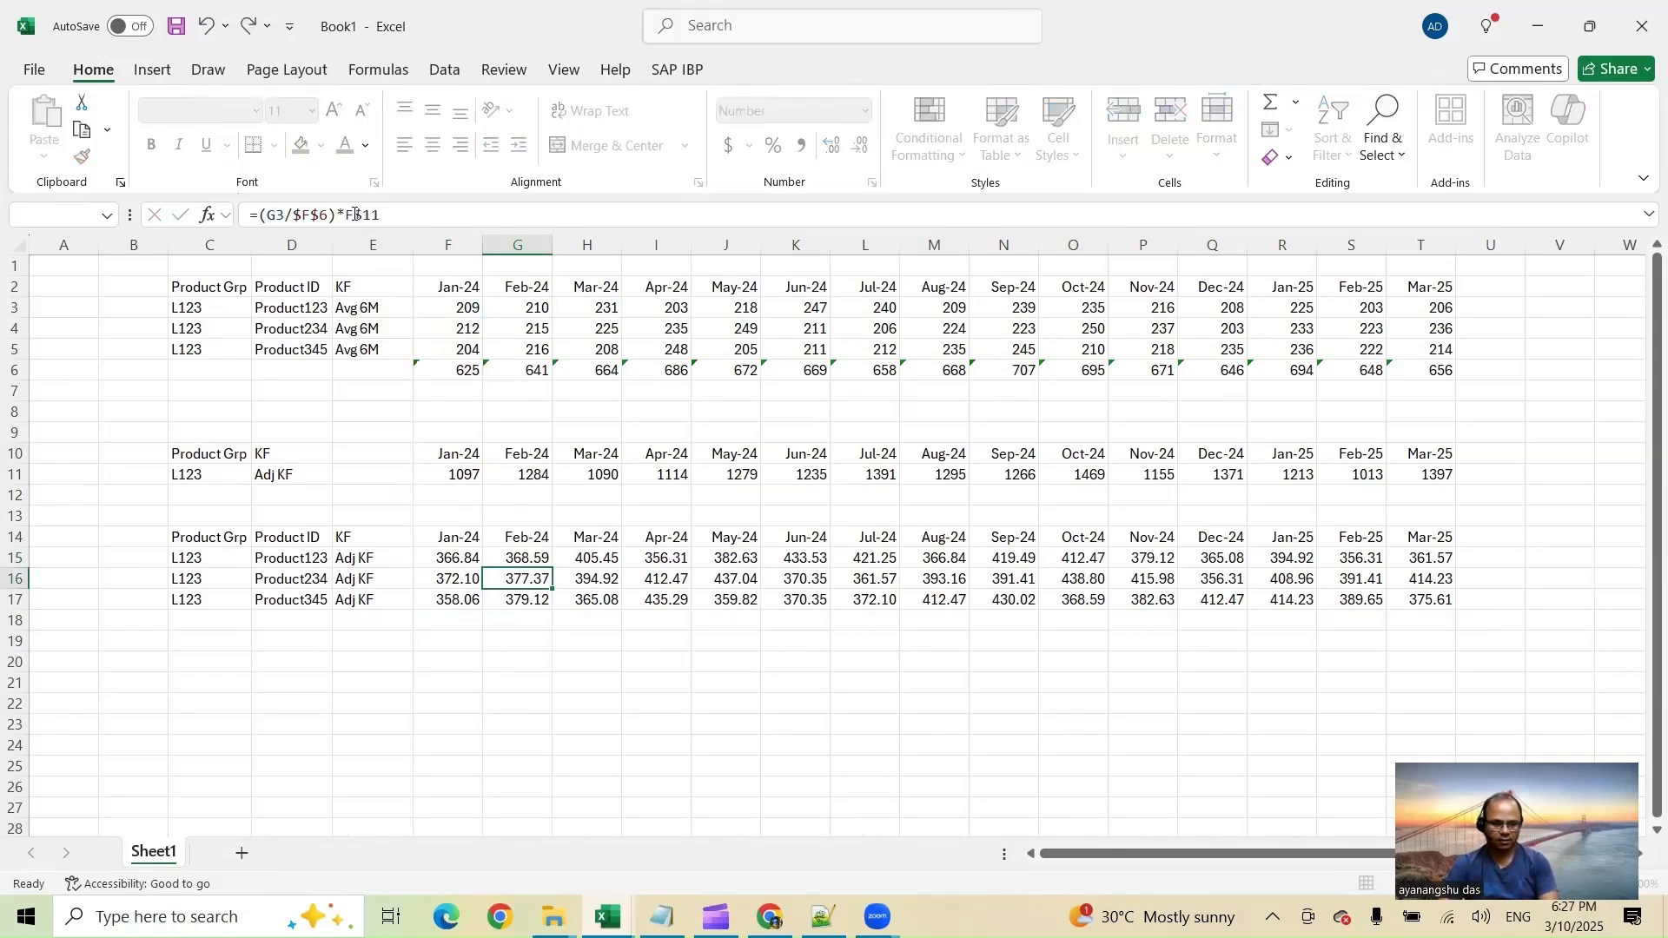
# Change the F15 formula to =(F3/$F$6)*F$11 and refill it over F15:T17
pyautogui.click(467, 553)
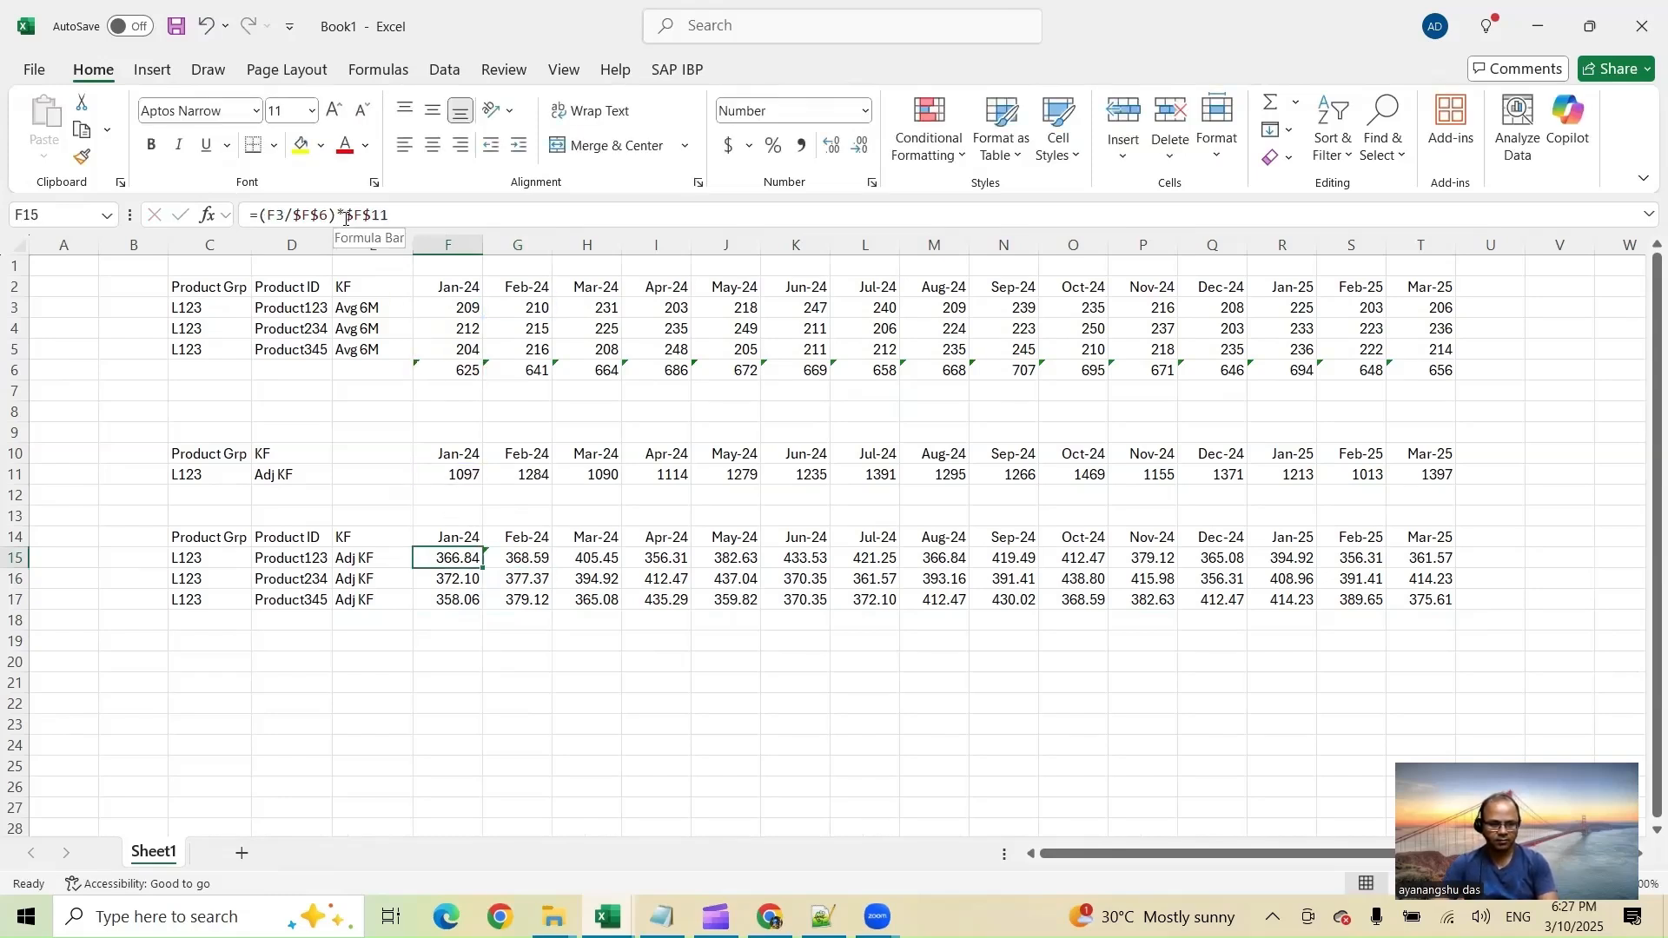
pyautogui.click(353, 215)
pyautogui.press('BackSpace')
pyautogui.press('Return')
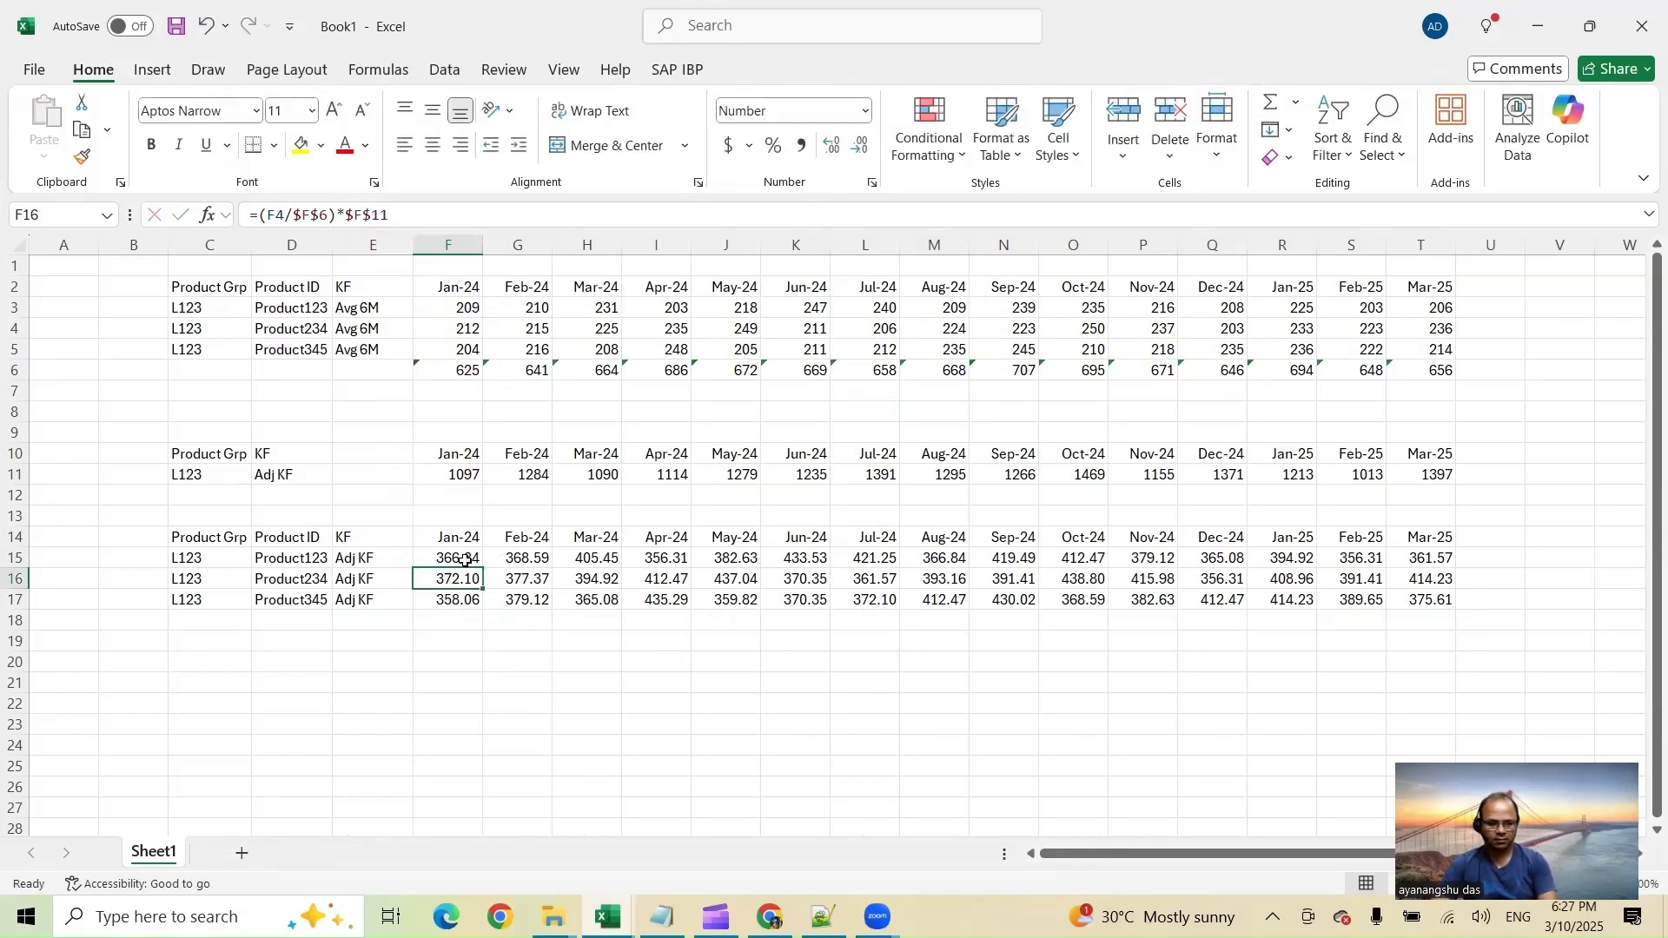
pyautogui.click(469, 560)
pyautogui.moveTo(483, 568); pyautogui.dragTo(1457, 605)
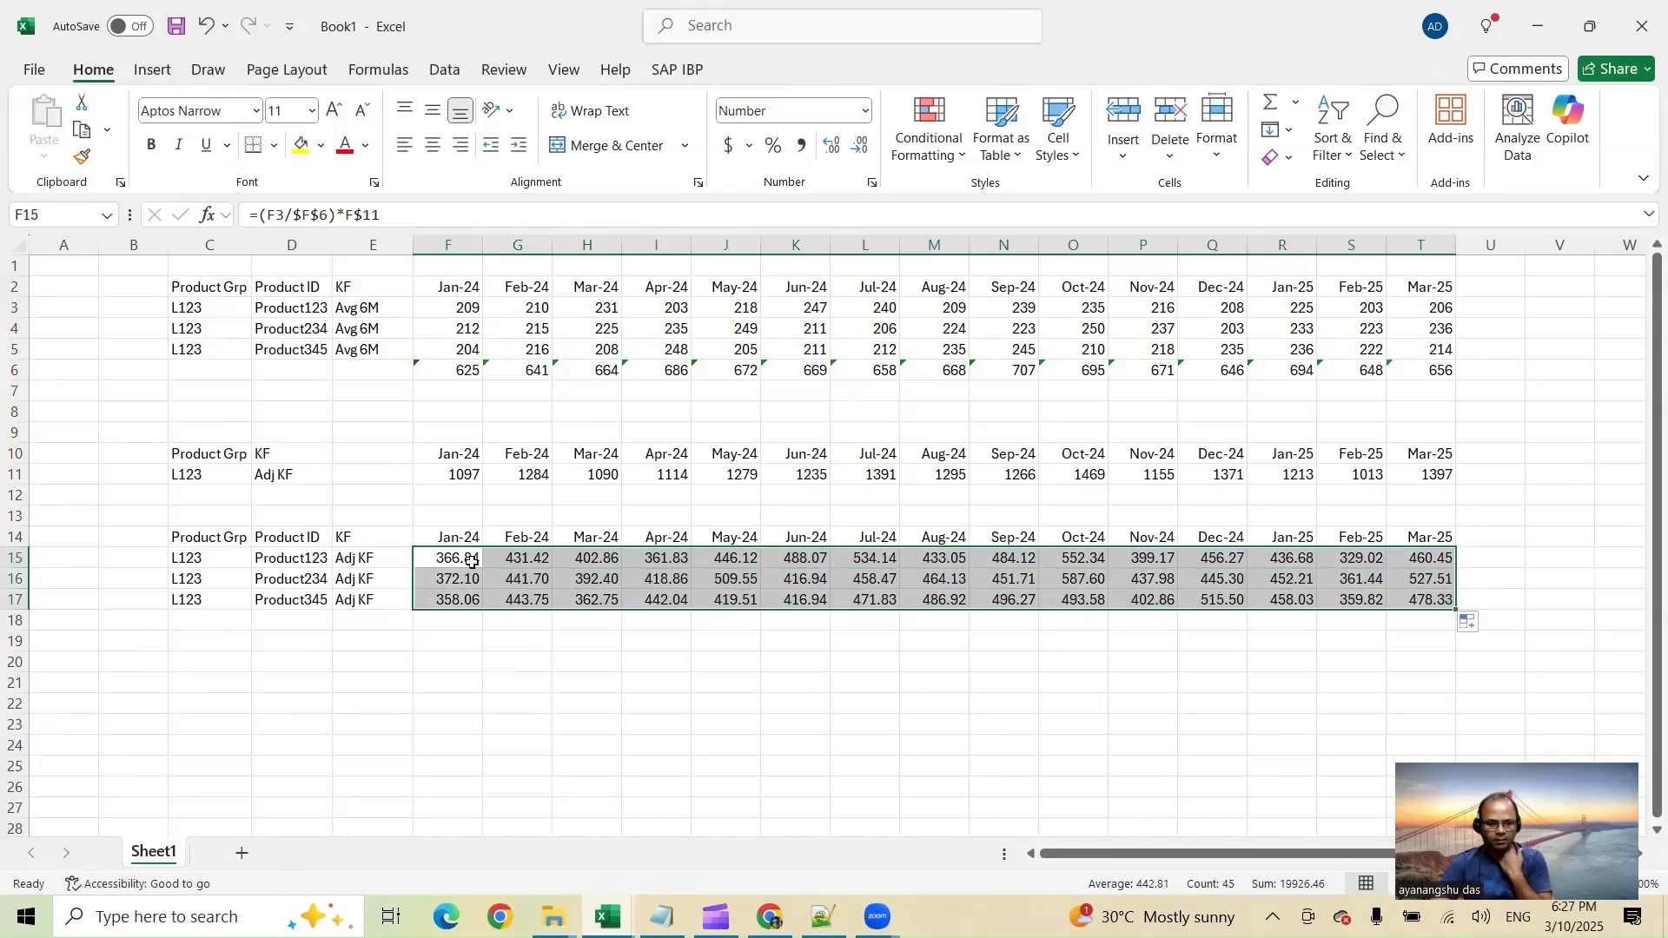
# Compare the sums of the Jan-24 and Feb-24 product values with the group adjustments and check the Feb-24 formulas
pyautogui.moveTo(463, 559); pyautogui.dragTo(470, 598)
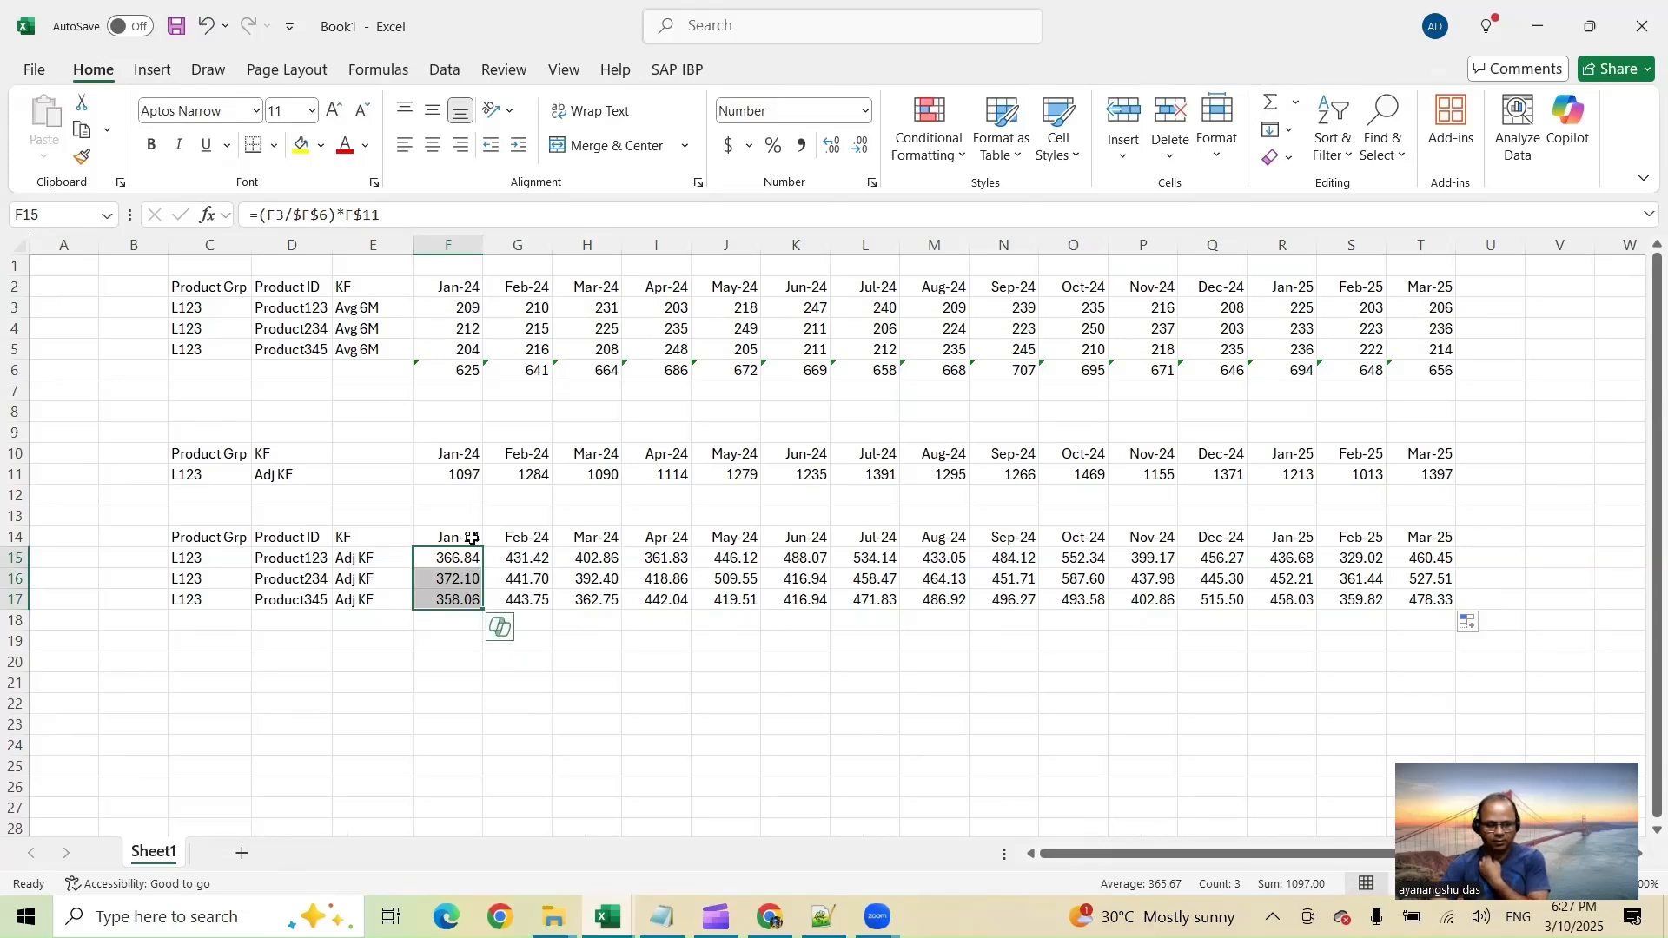
pyautogui.click(466, 474)
pyautogui.moveTo(460, 558); pyautogui.dragTo(497, 604)
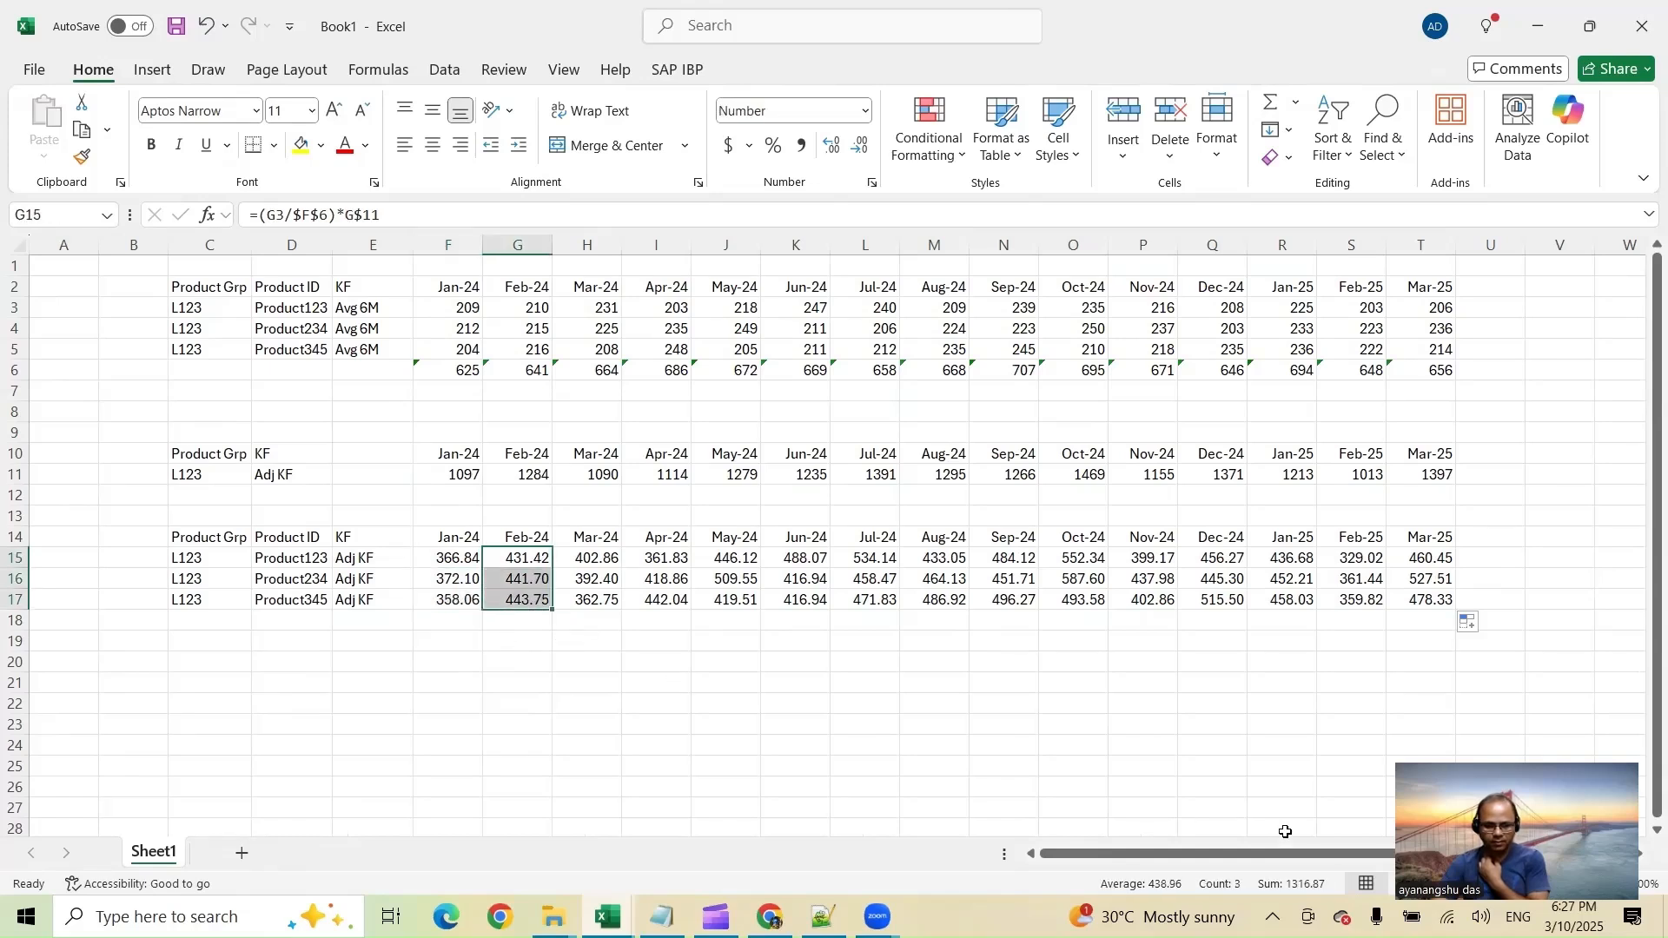
pyautogui.click(536, 558)
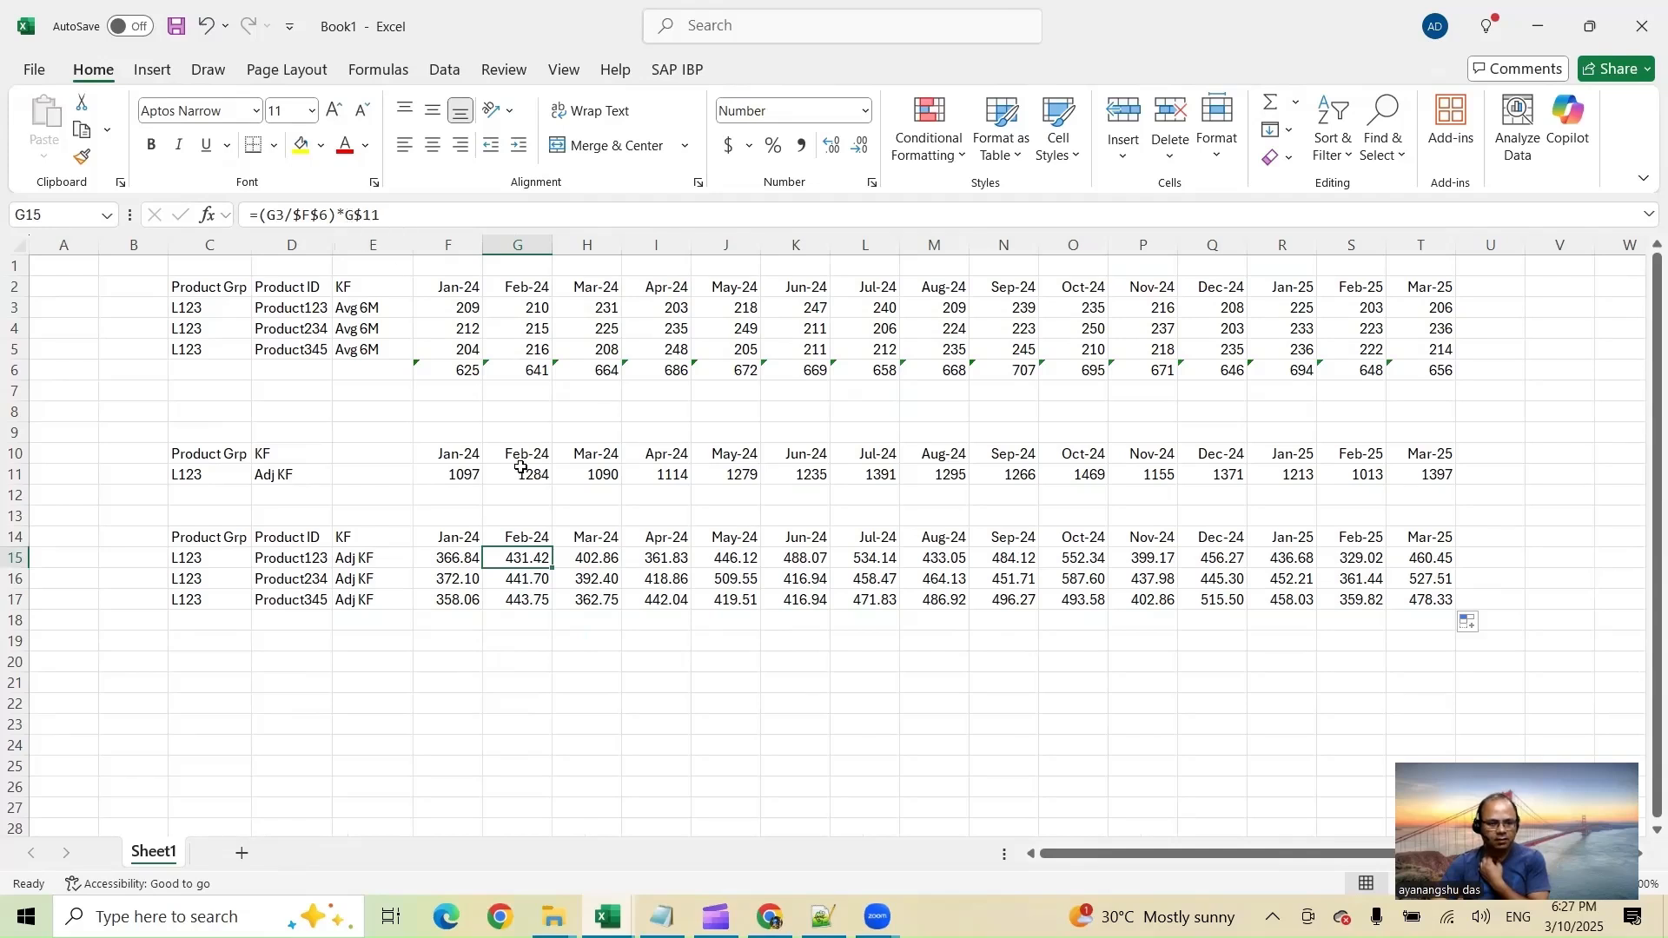
pyautogui.click(525, 578)
pyautogui.click(527, 599)
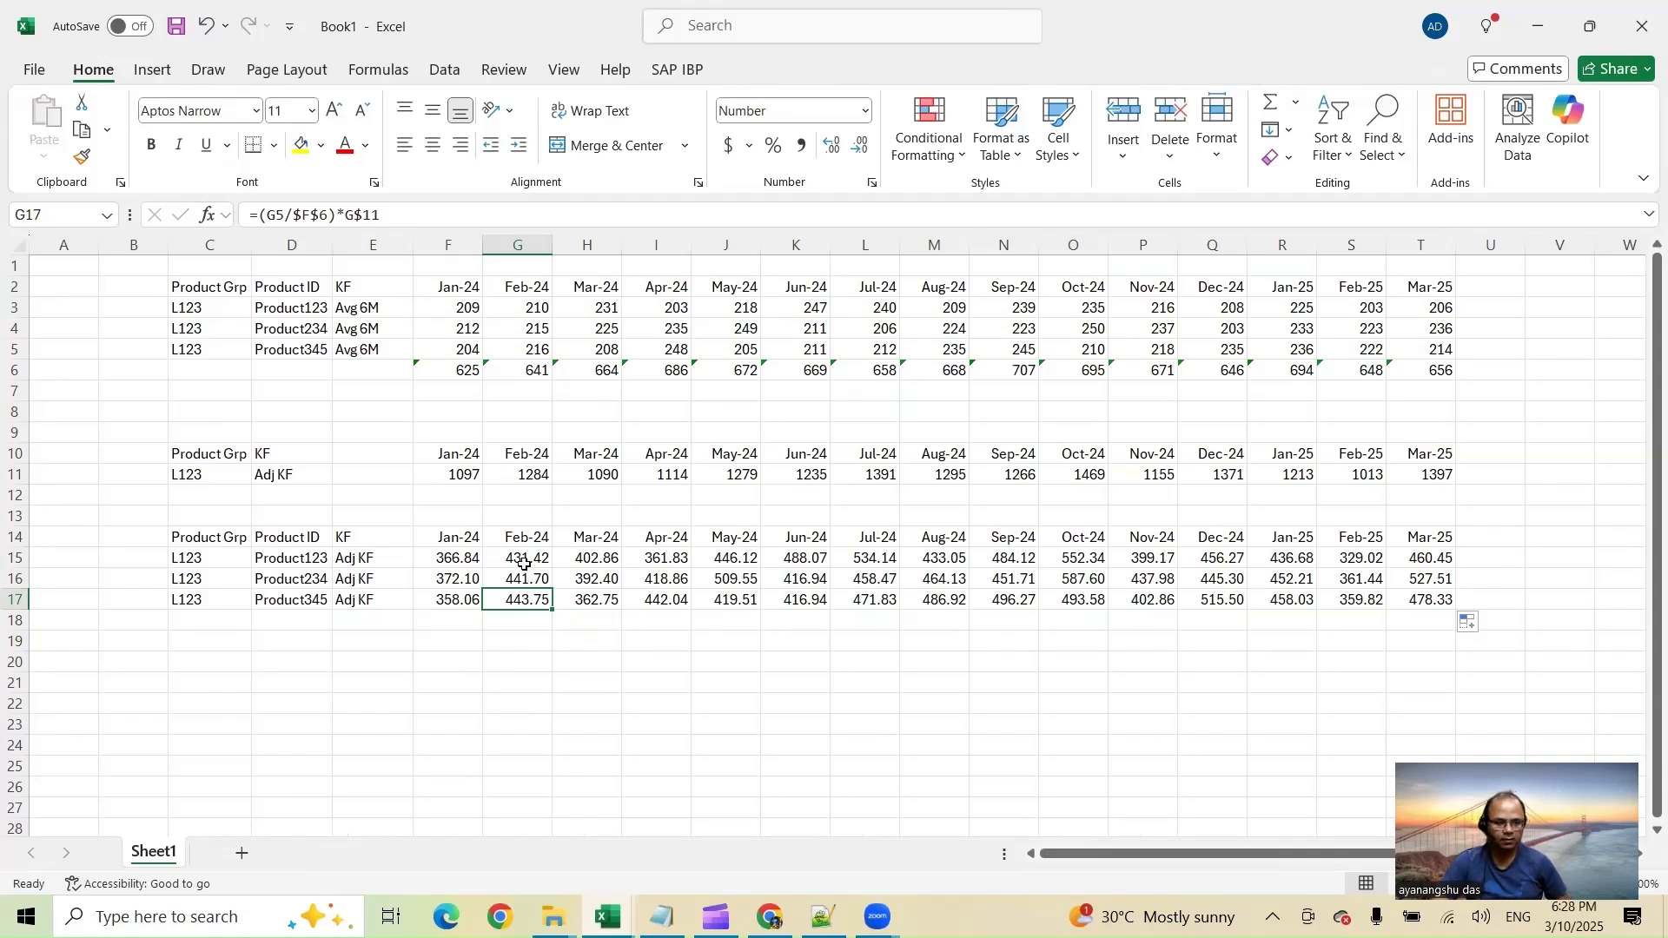
# Change the total reference in the G15 formula to F$6, giving =(G3/F$6)*G$11
pyautogui.click(525, 565)
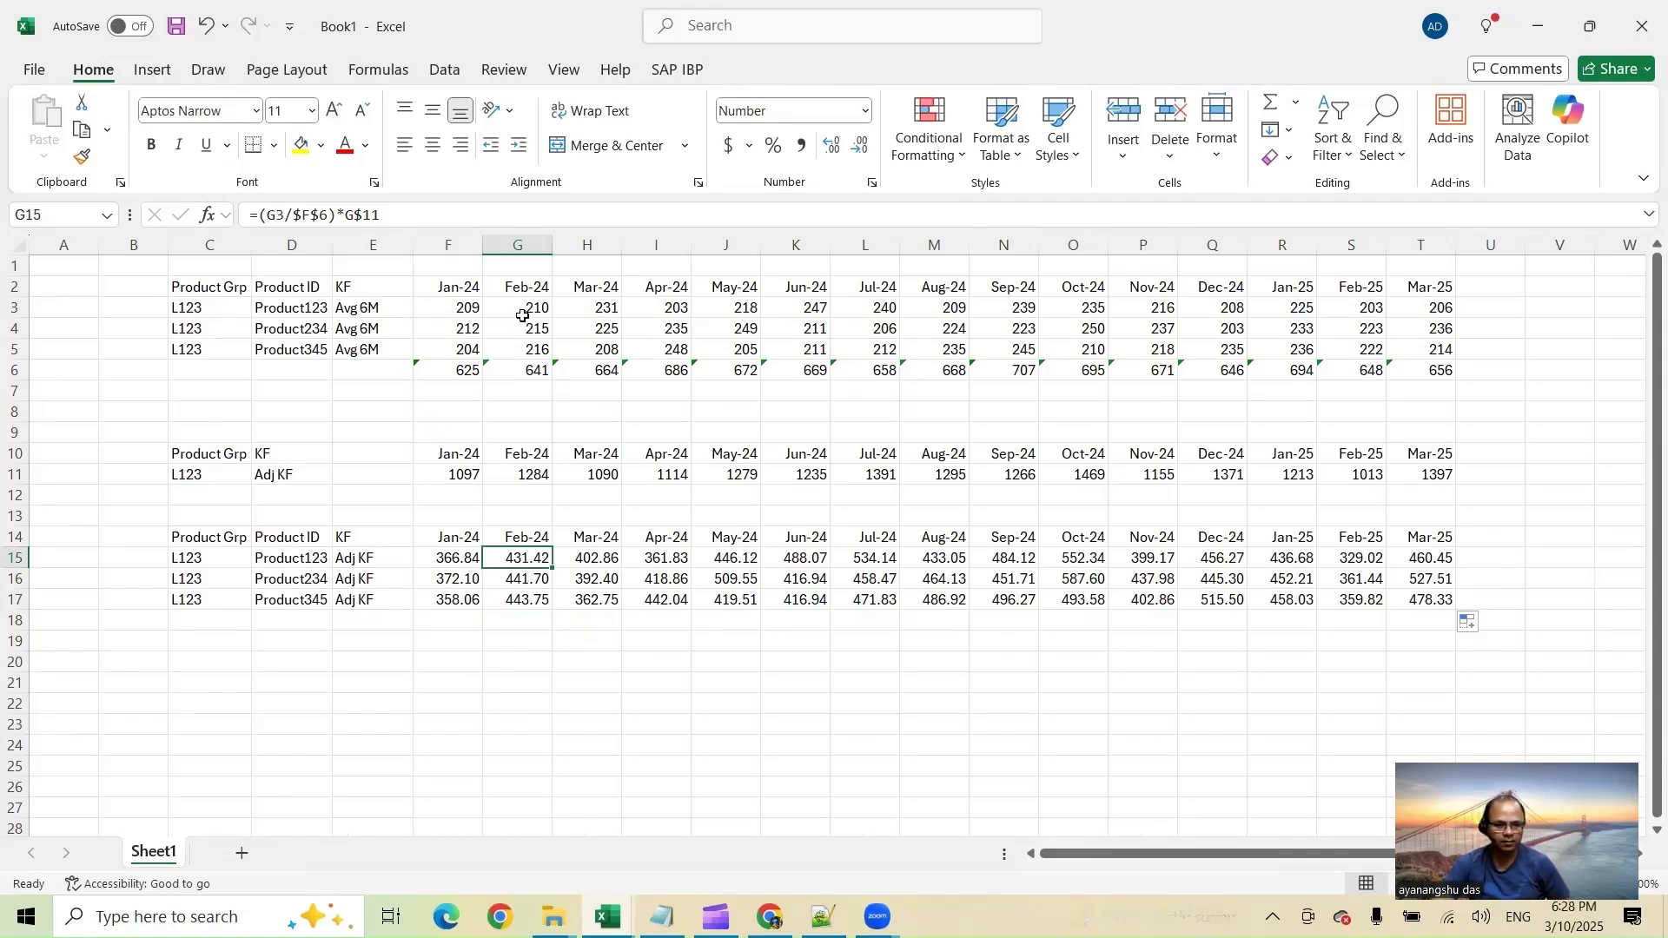
pyautogui.click(301, 218)
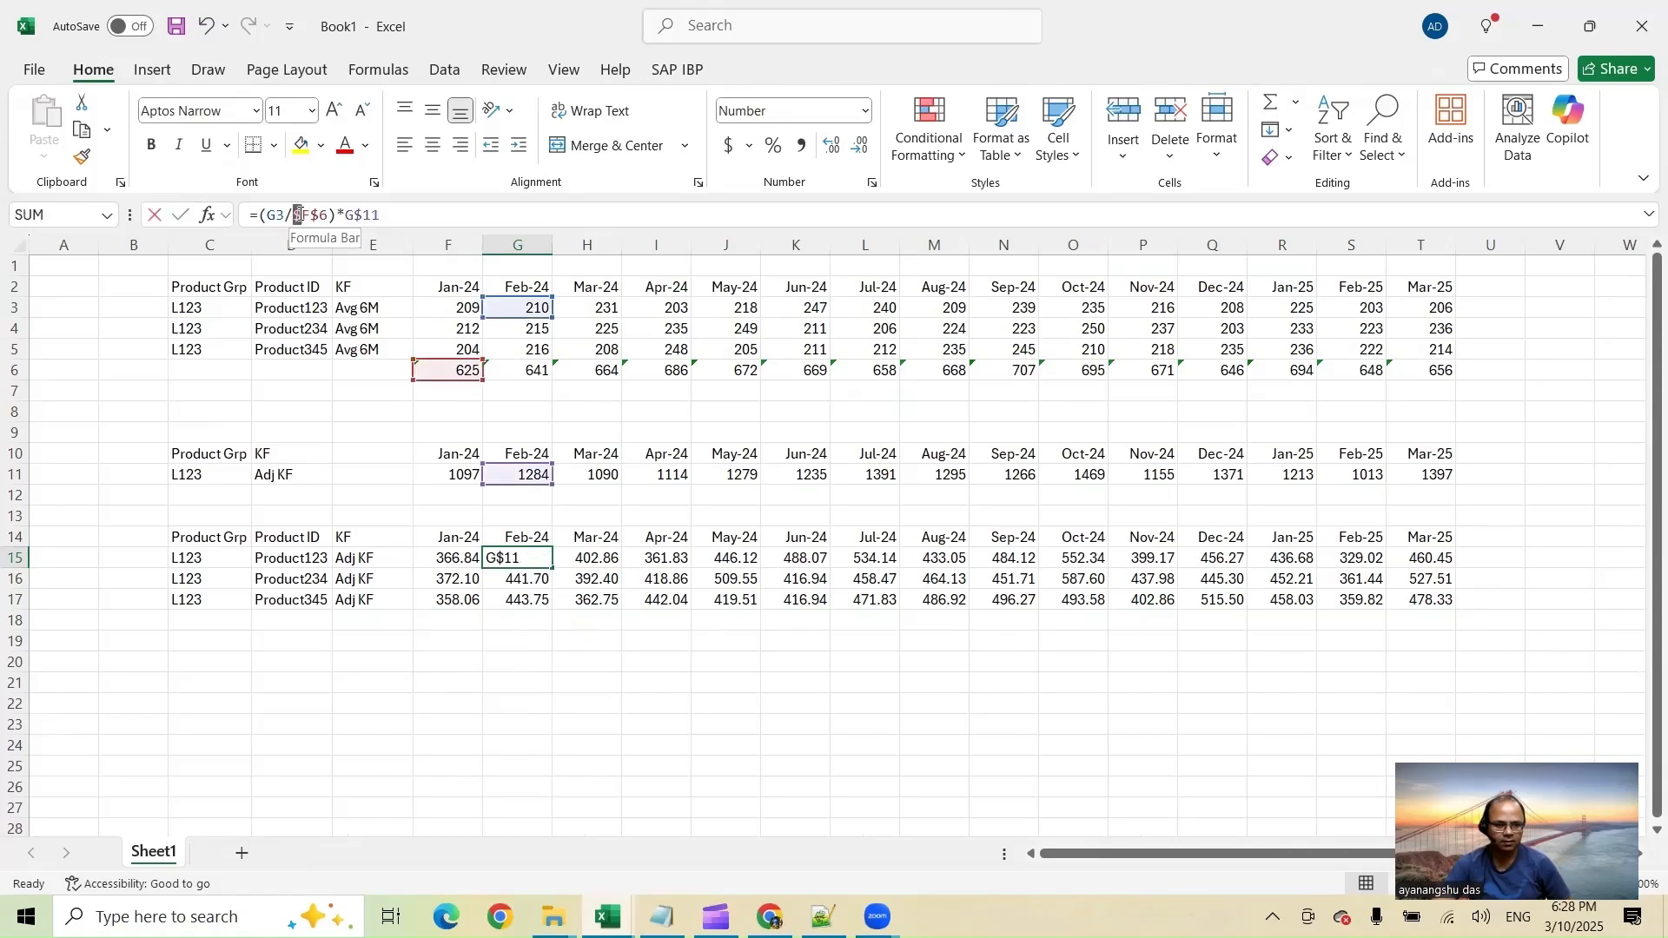
pyautogui.press('BackSpace')
pyautogui.press('Return')
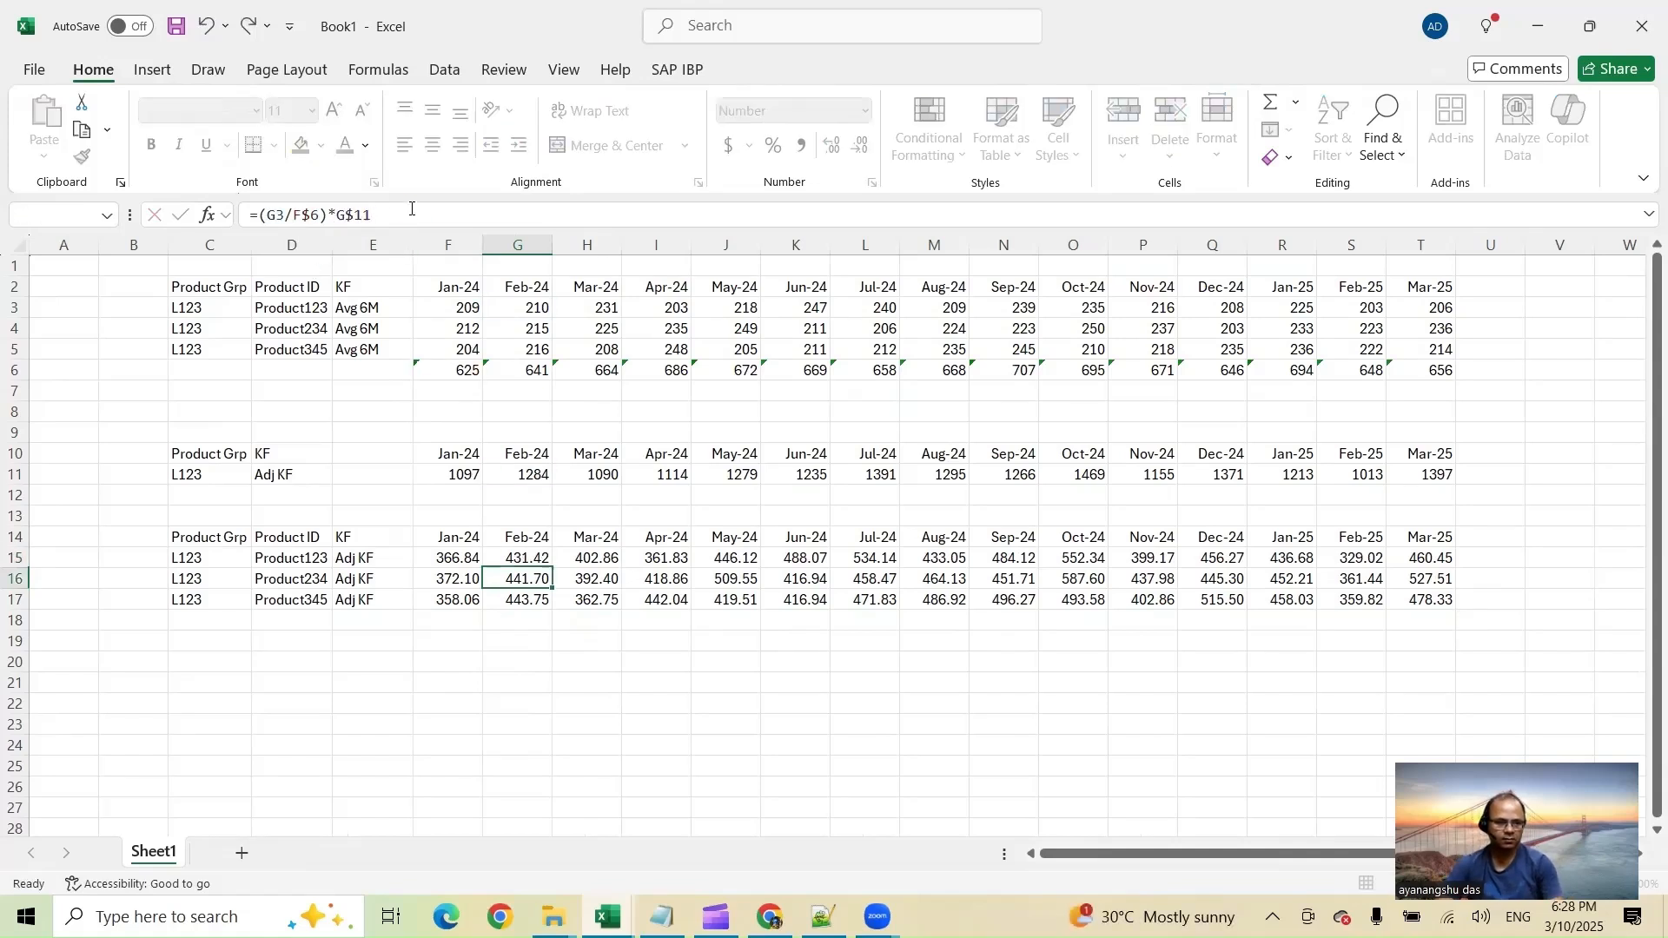
# Change the F15 formula to =(F3/F$6)*F$11 and refill it over F15:T17
pyautogui.click(465, 310)
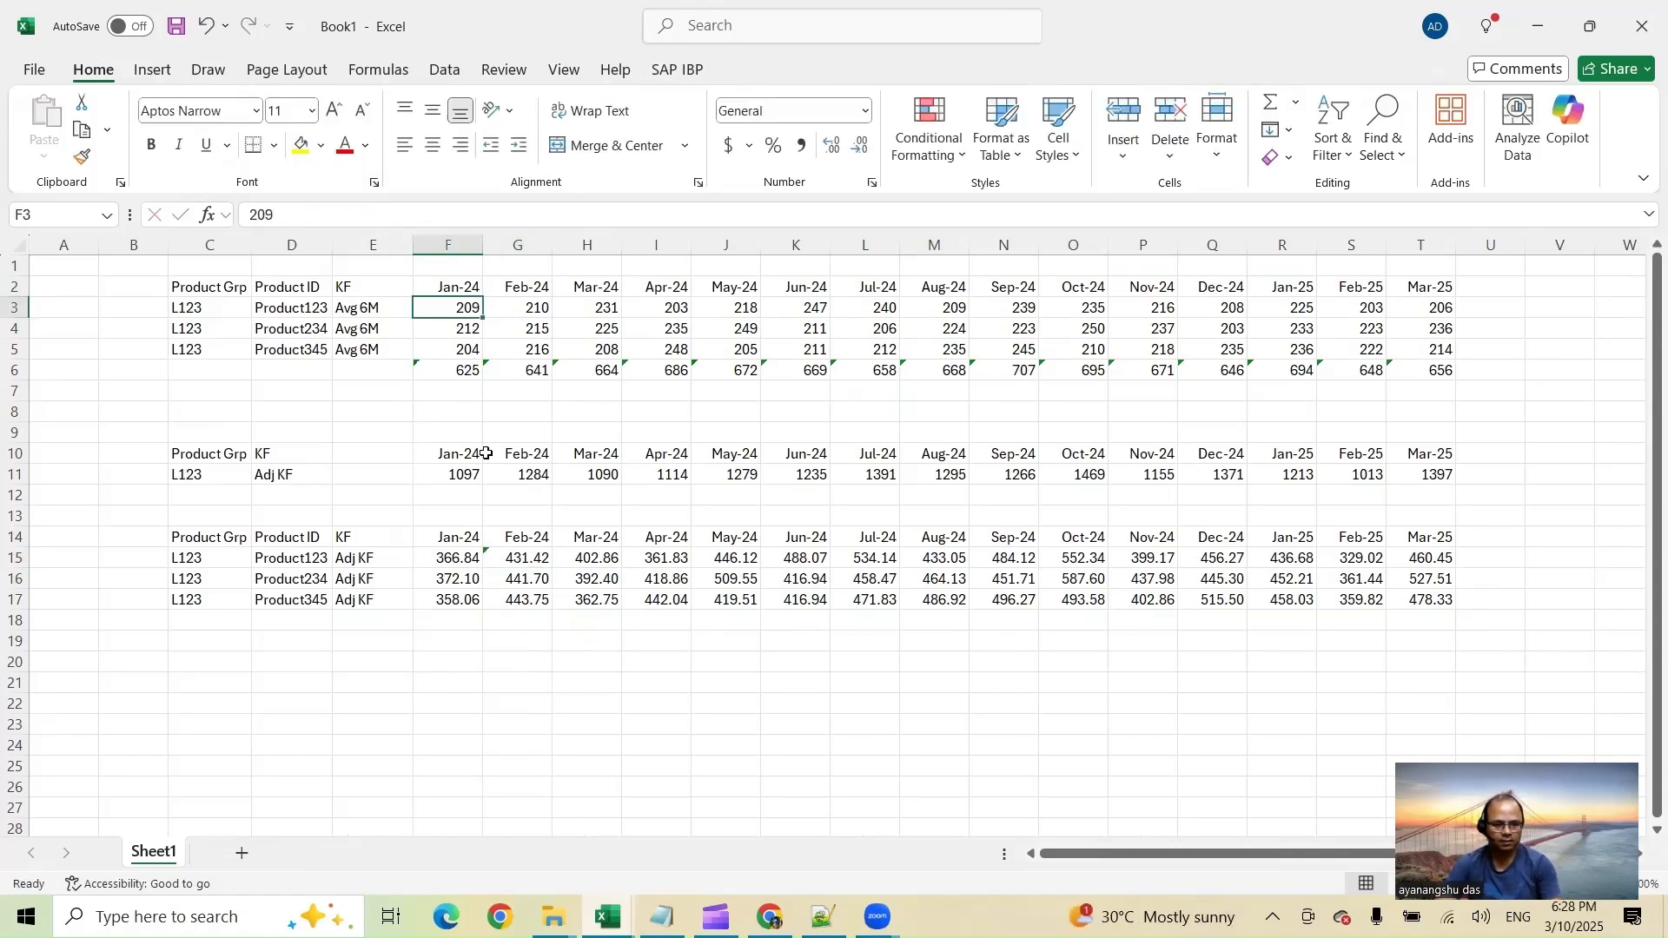
pyautogui.click(467, 560)
pyautogui.click(300, 214)
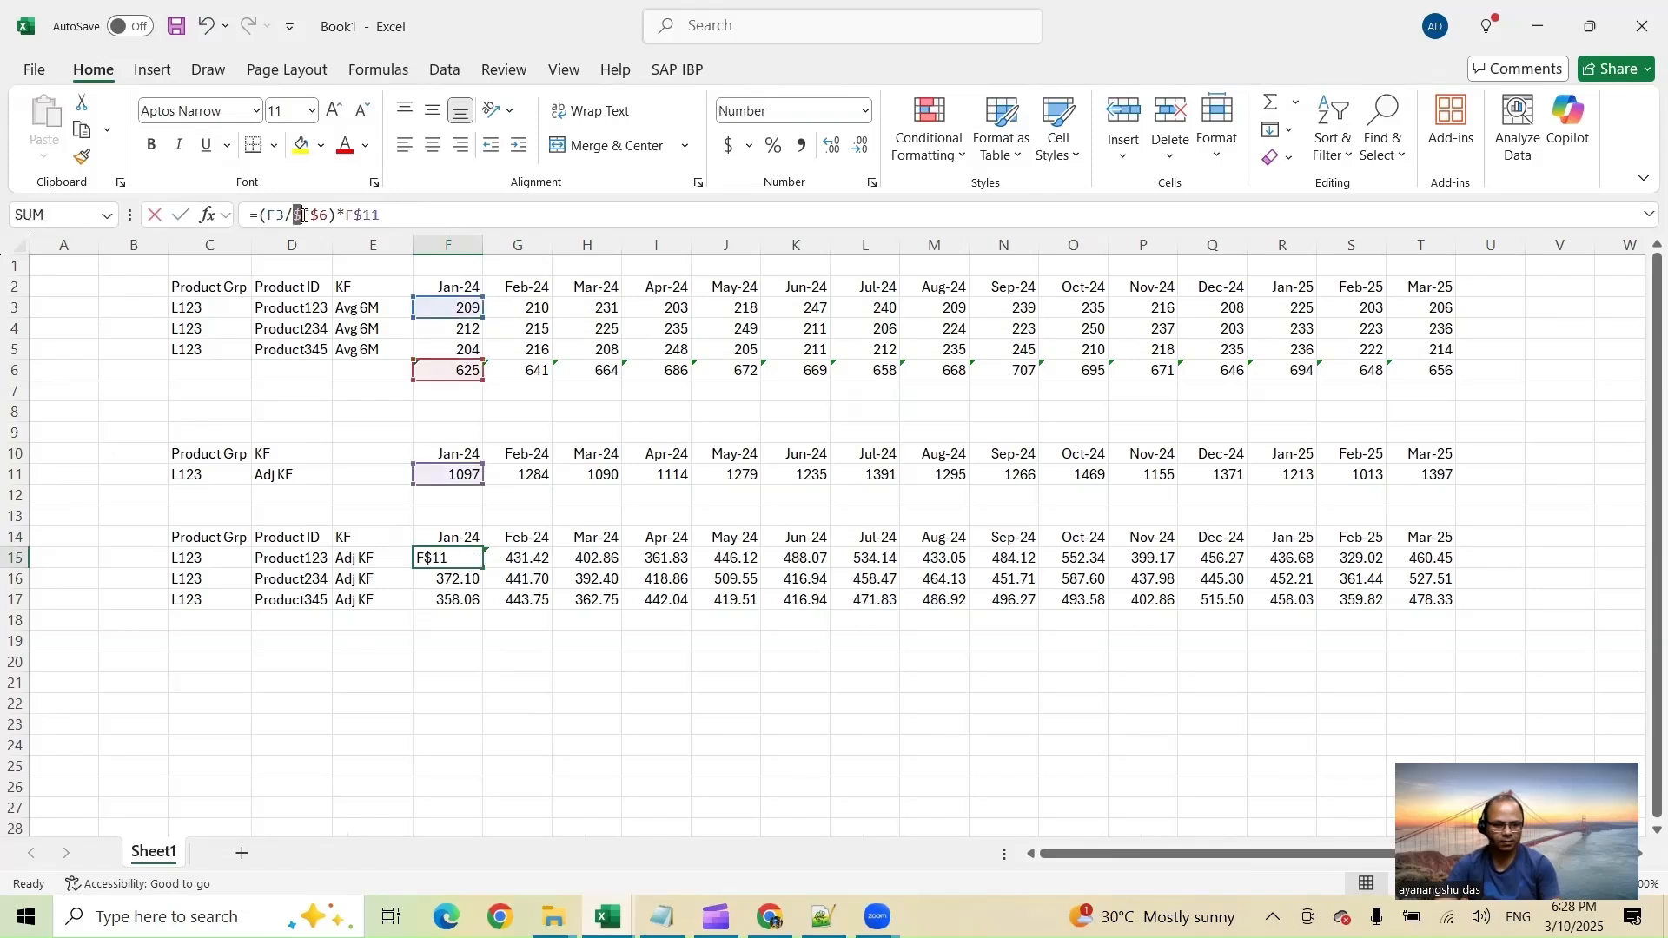
pyautogui.press('BackSpace')
pyautogui.press('Return')
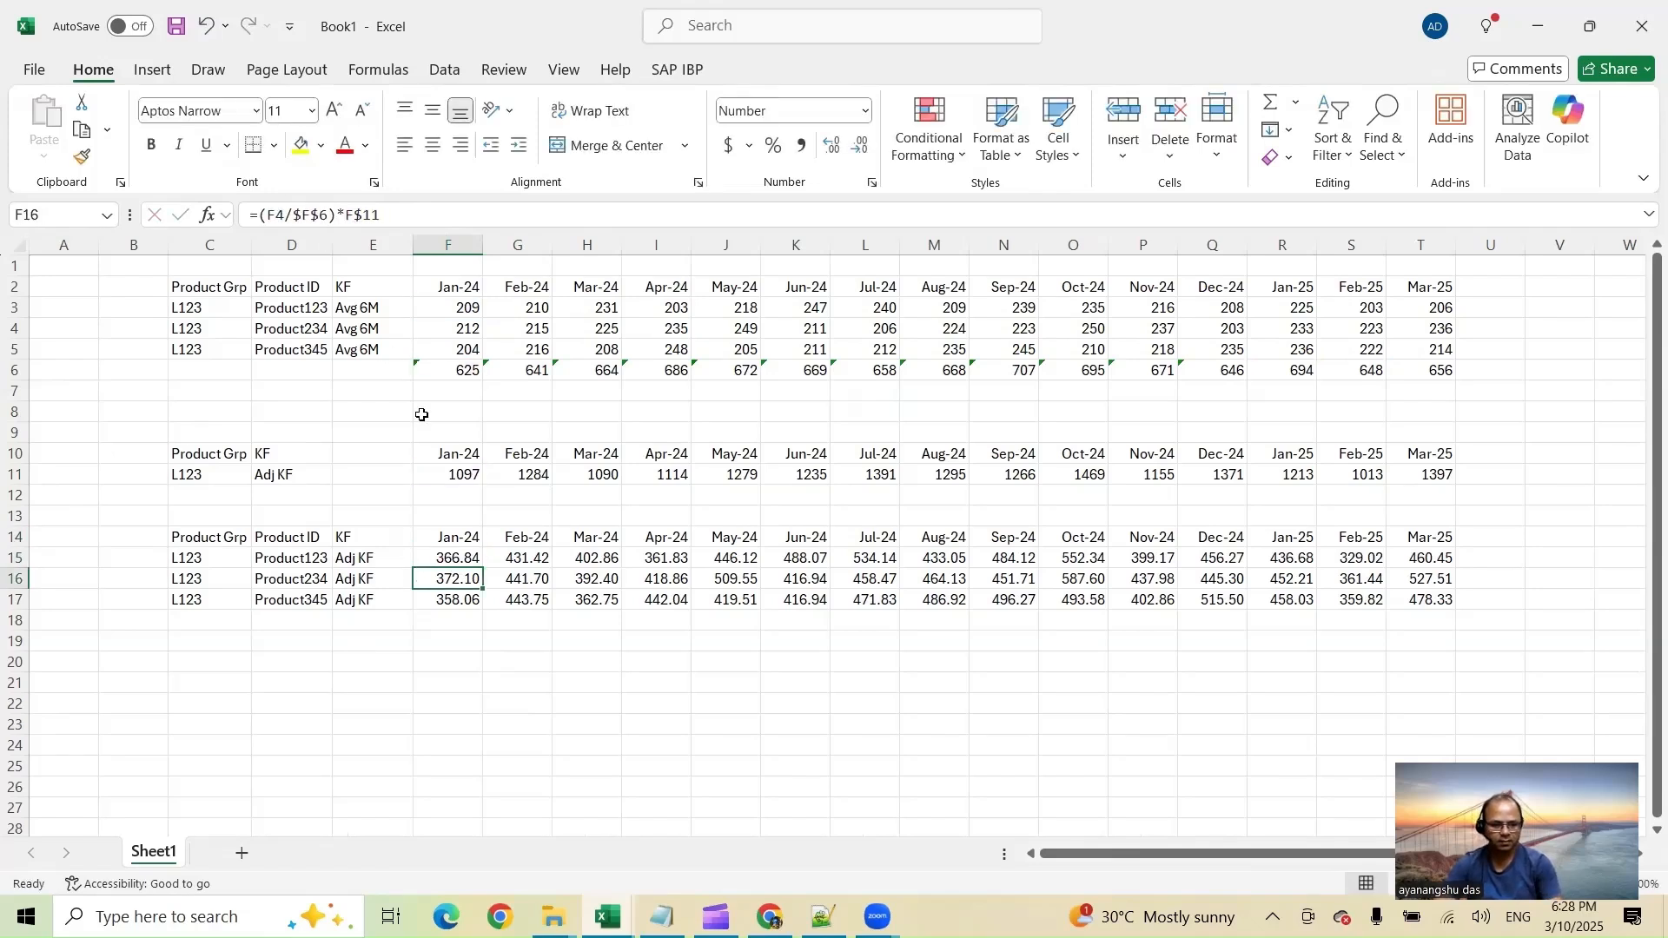
pyautogui.click(471, 561)
pyautogui.moveTo(482, 568); pyautogui.dragTo(1458, 611)
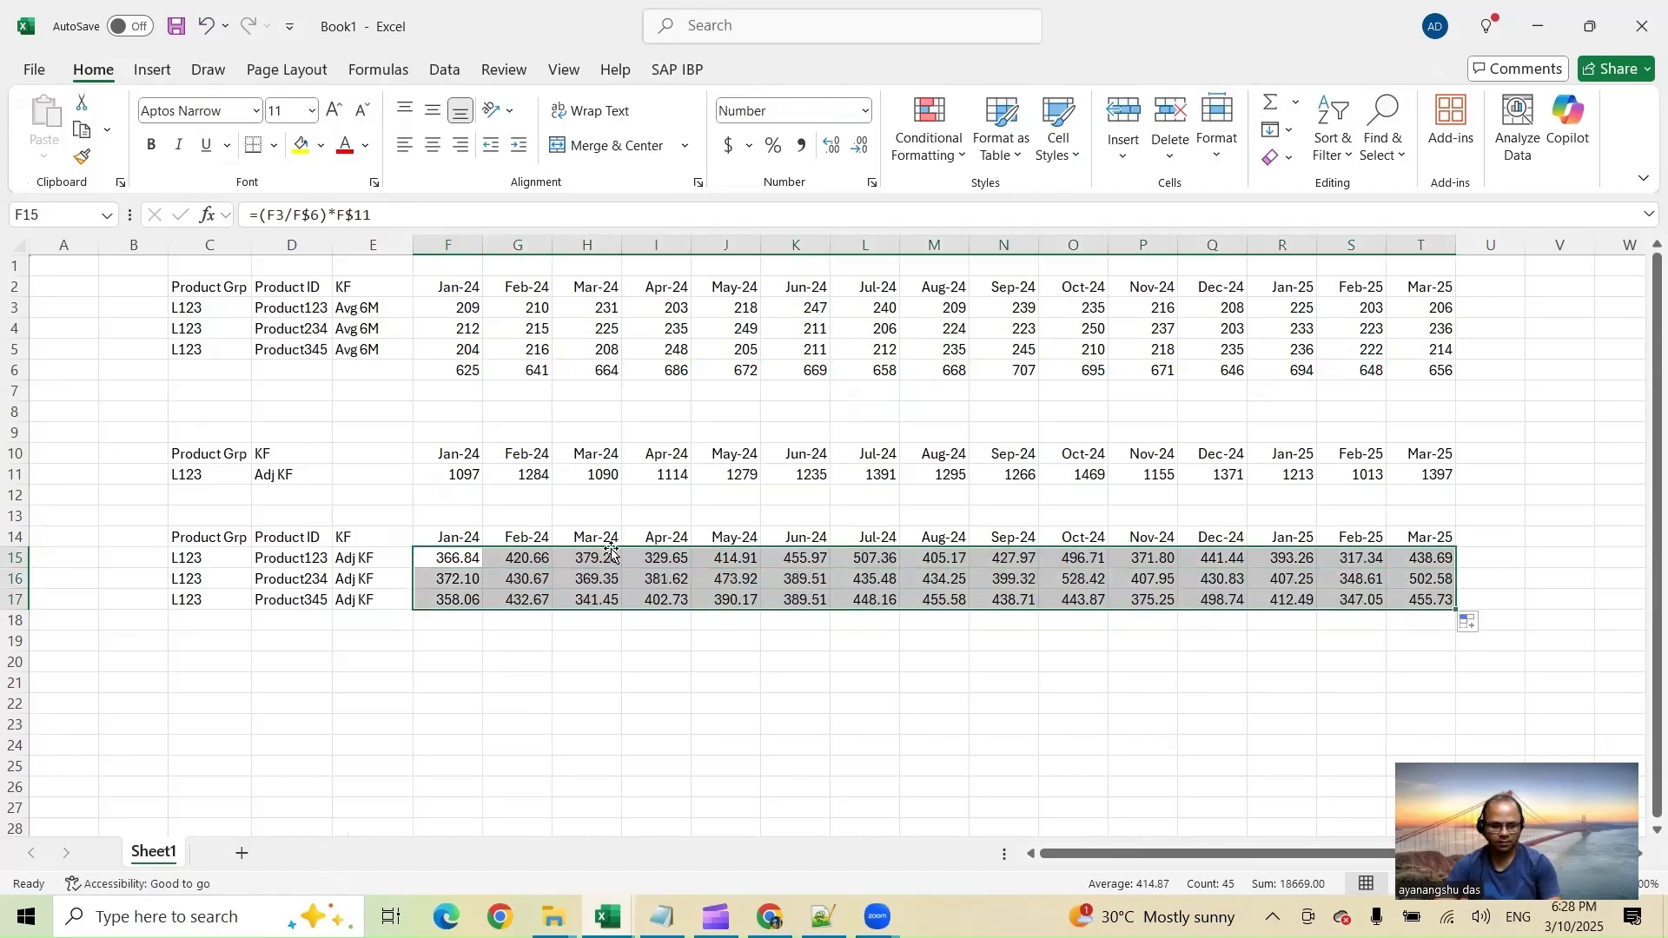
# Compare the sums of the Jan-24, Mar-24 and Apr-24 product values with the group adjustments
pyautogui.moveTo(494, 558); pyautogui.dragTo(451, 597)
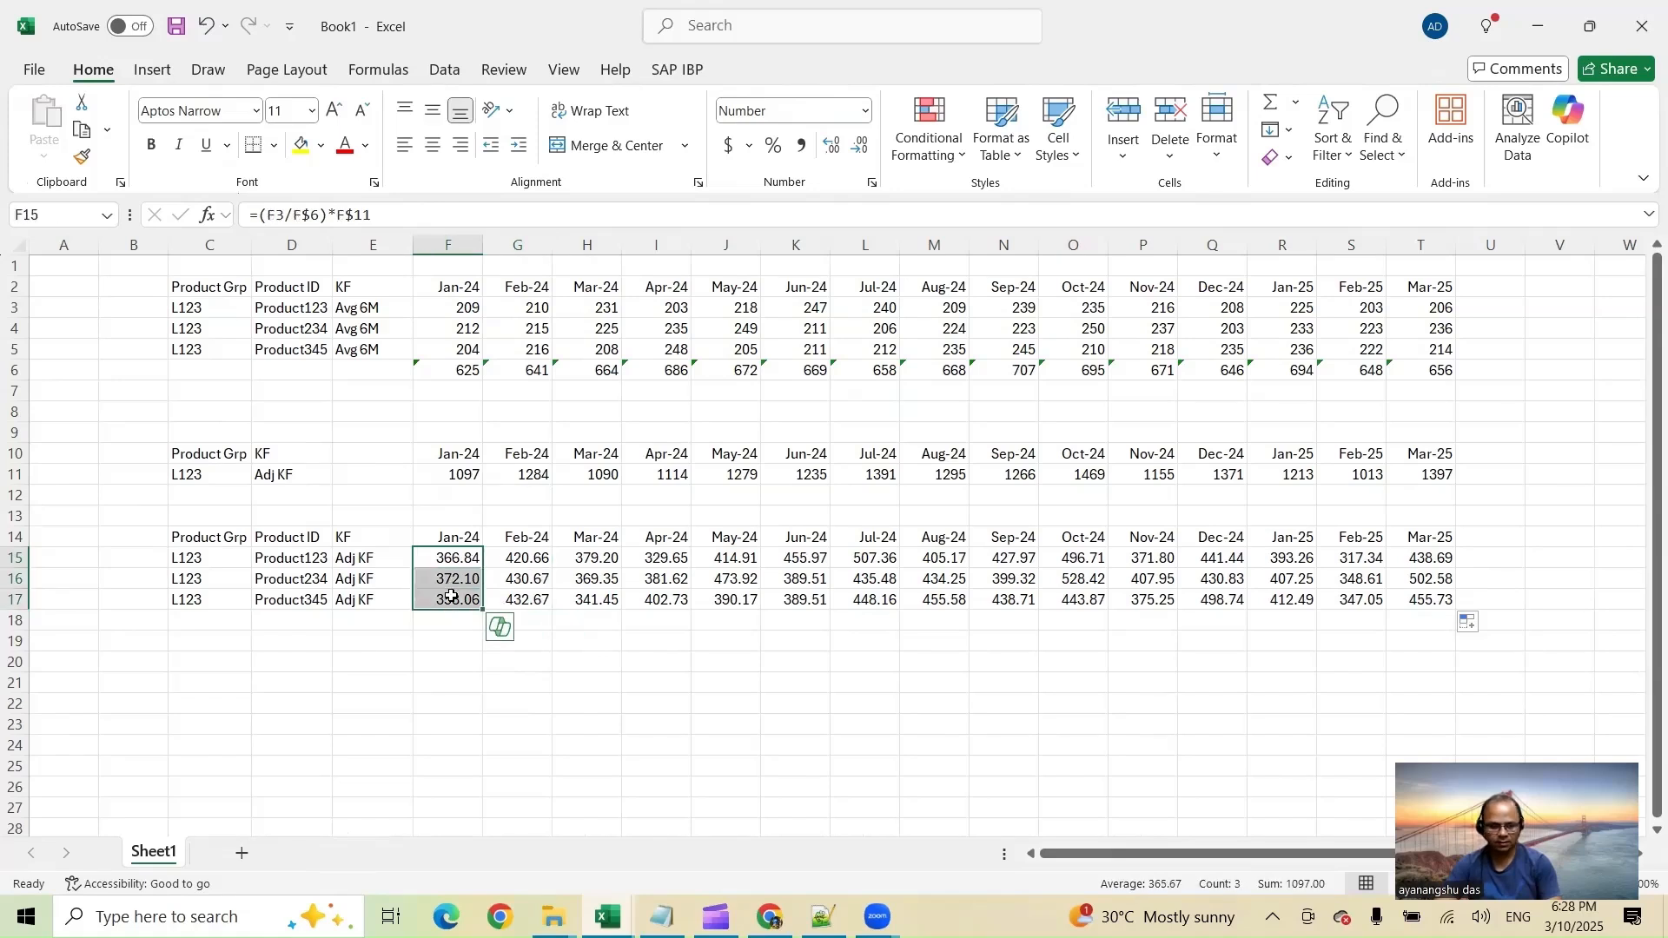
pyautogui.moveTo(587, 556); pyautogui.dragTo(587, 598)
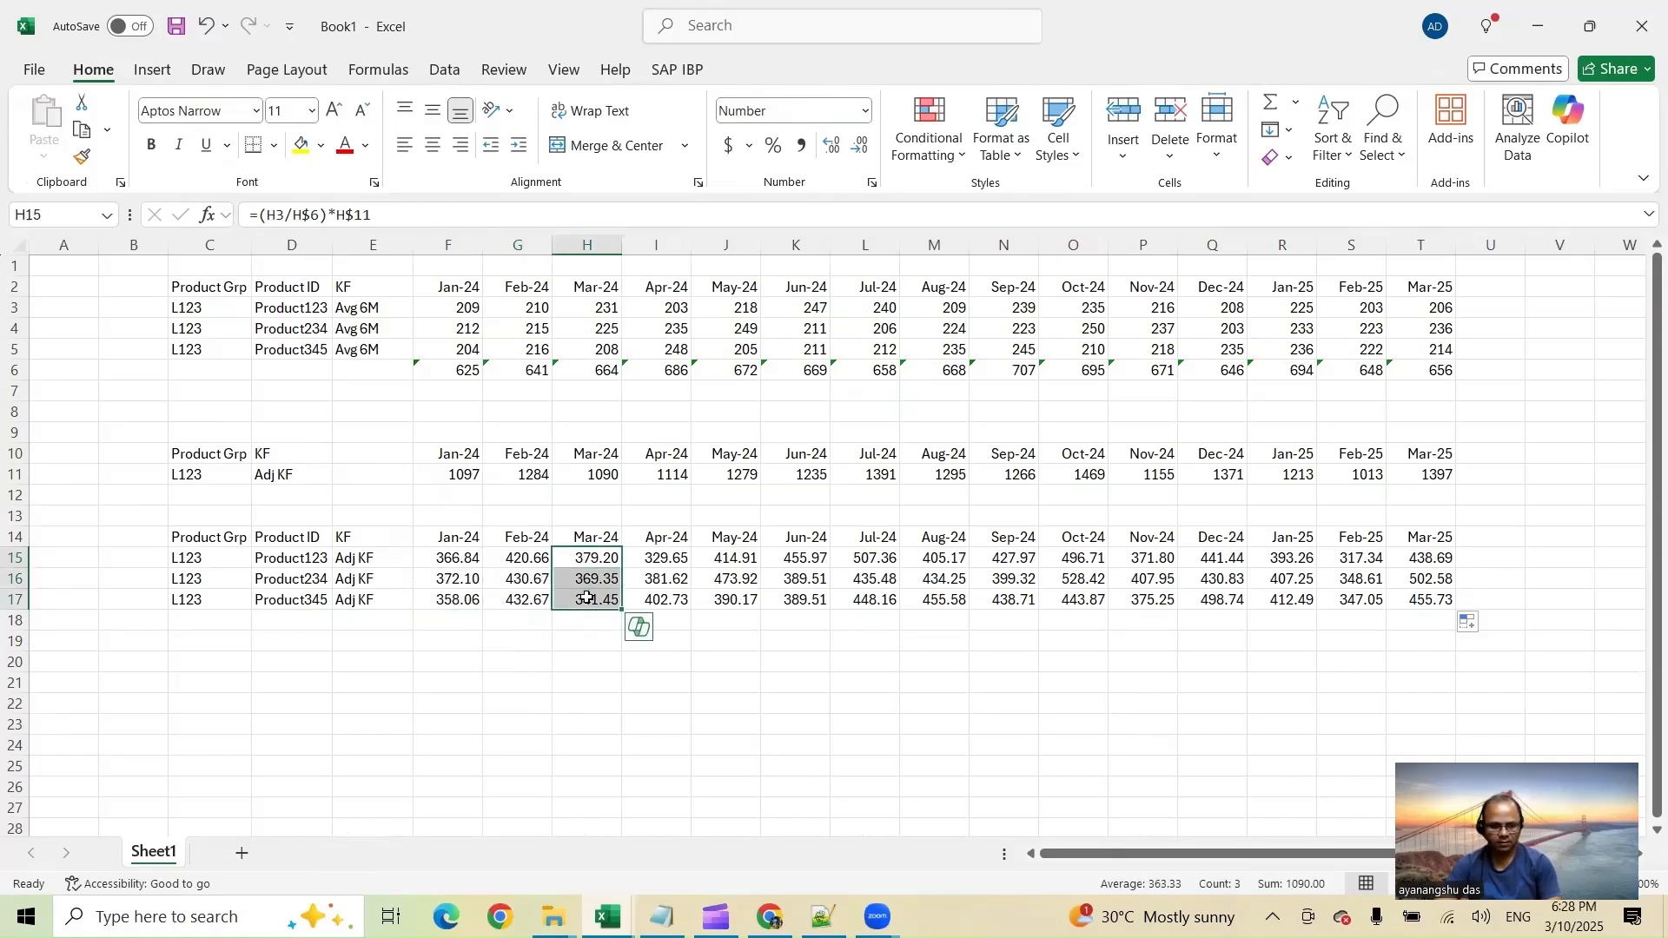
pyautogui.moveTo(678, 557); pyautogui.dragTo(651, 594)
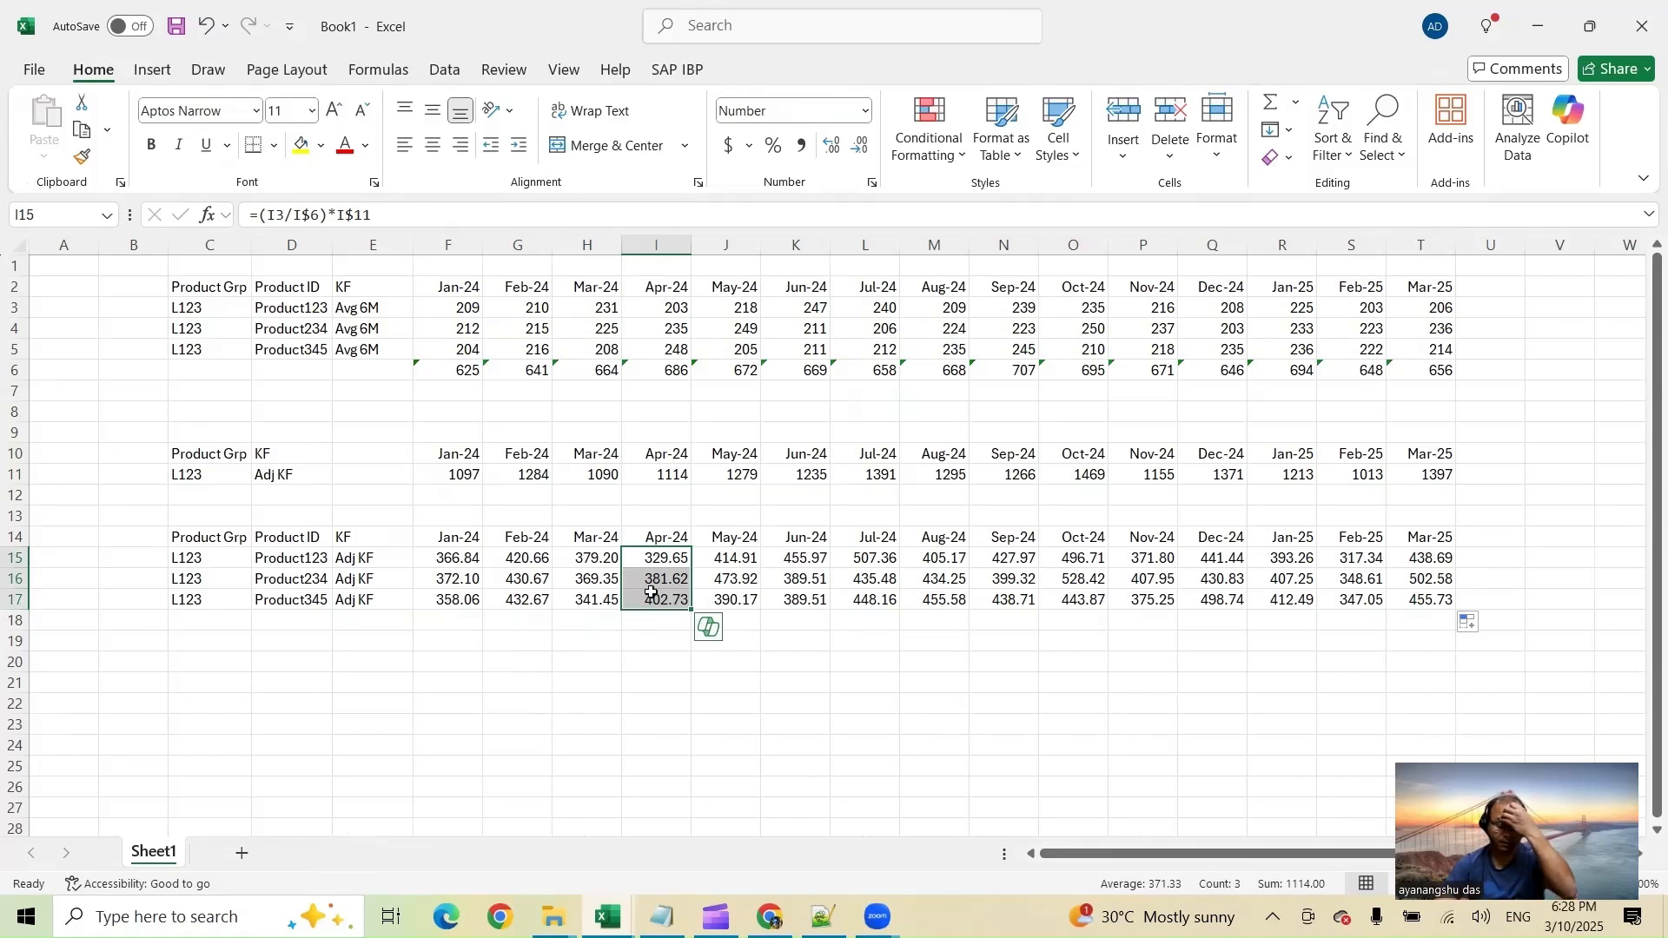
# Review Product123's Jan-24 disaggregation formula, the group adjustment and the three products' Jan-24 six-month averages
pyautogui.click(461, 558)
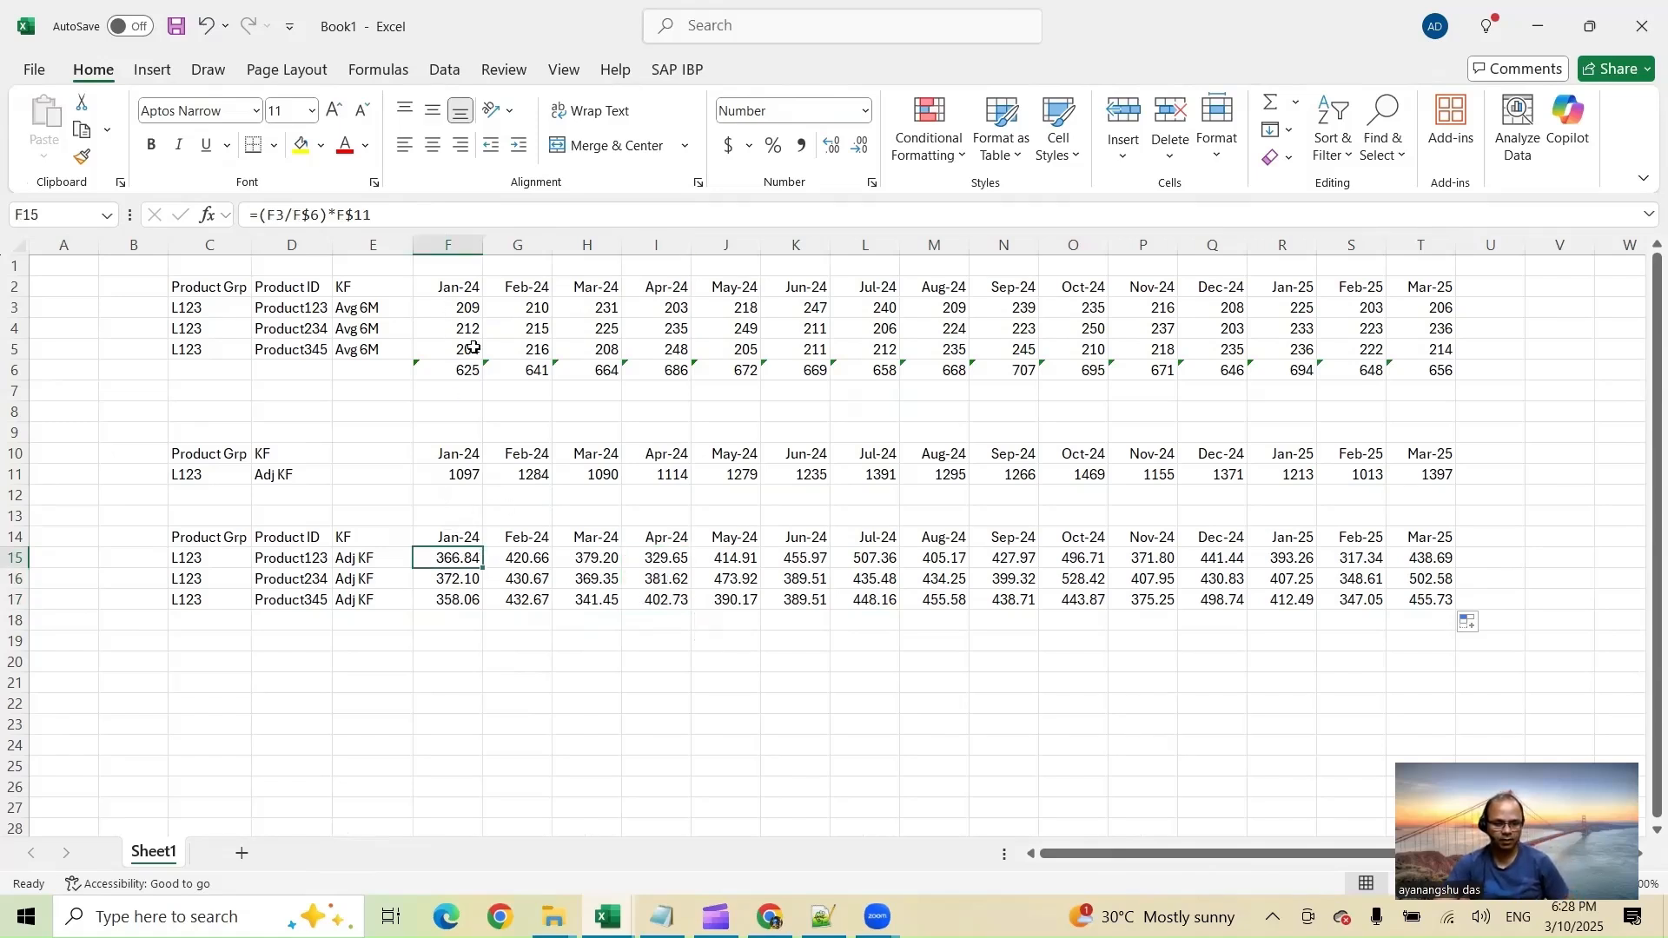
pyautogui.click(466, 305)
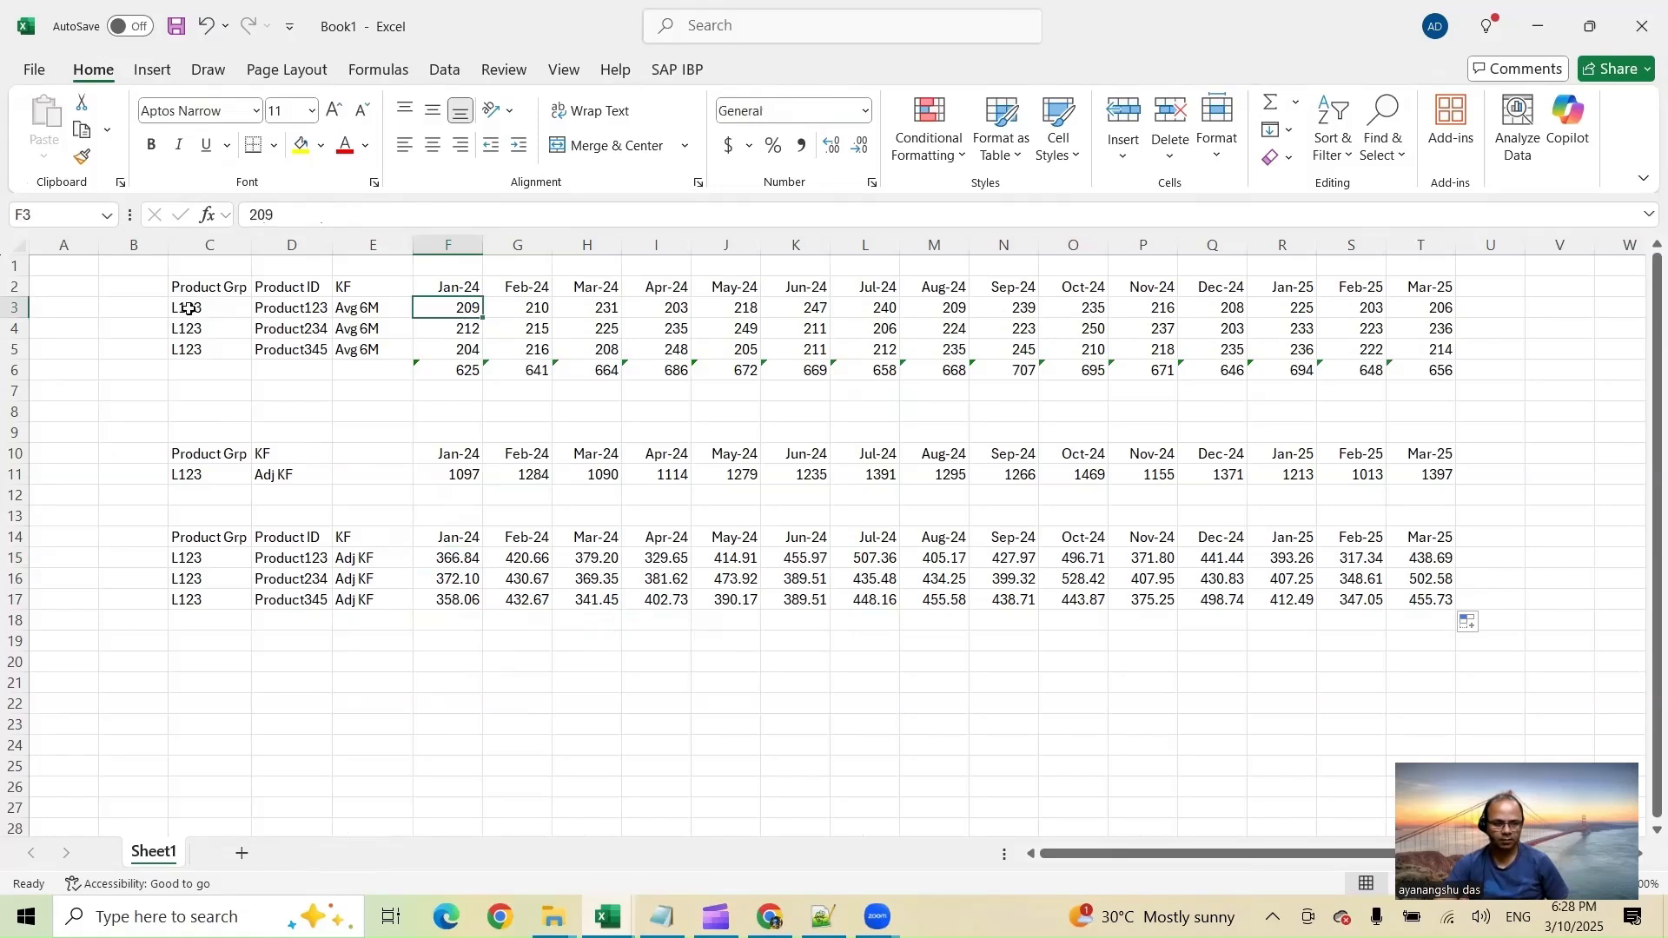
pyautogui.click(457, 475)
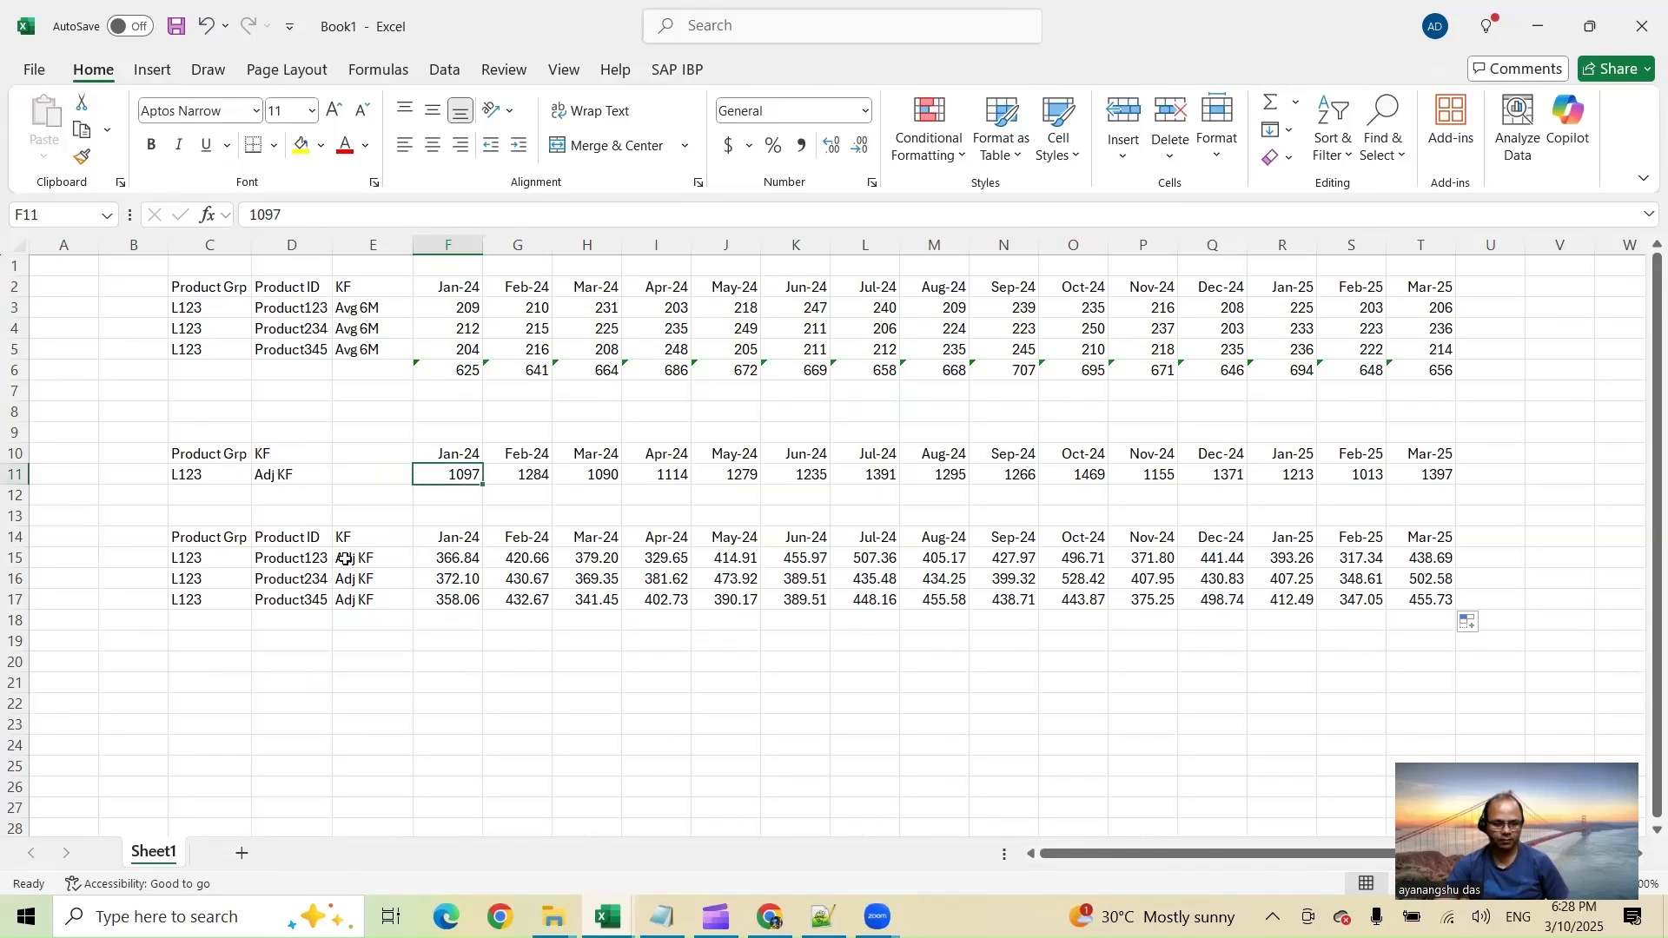
pyautogui.click(258, 558)
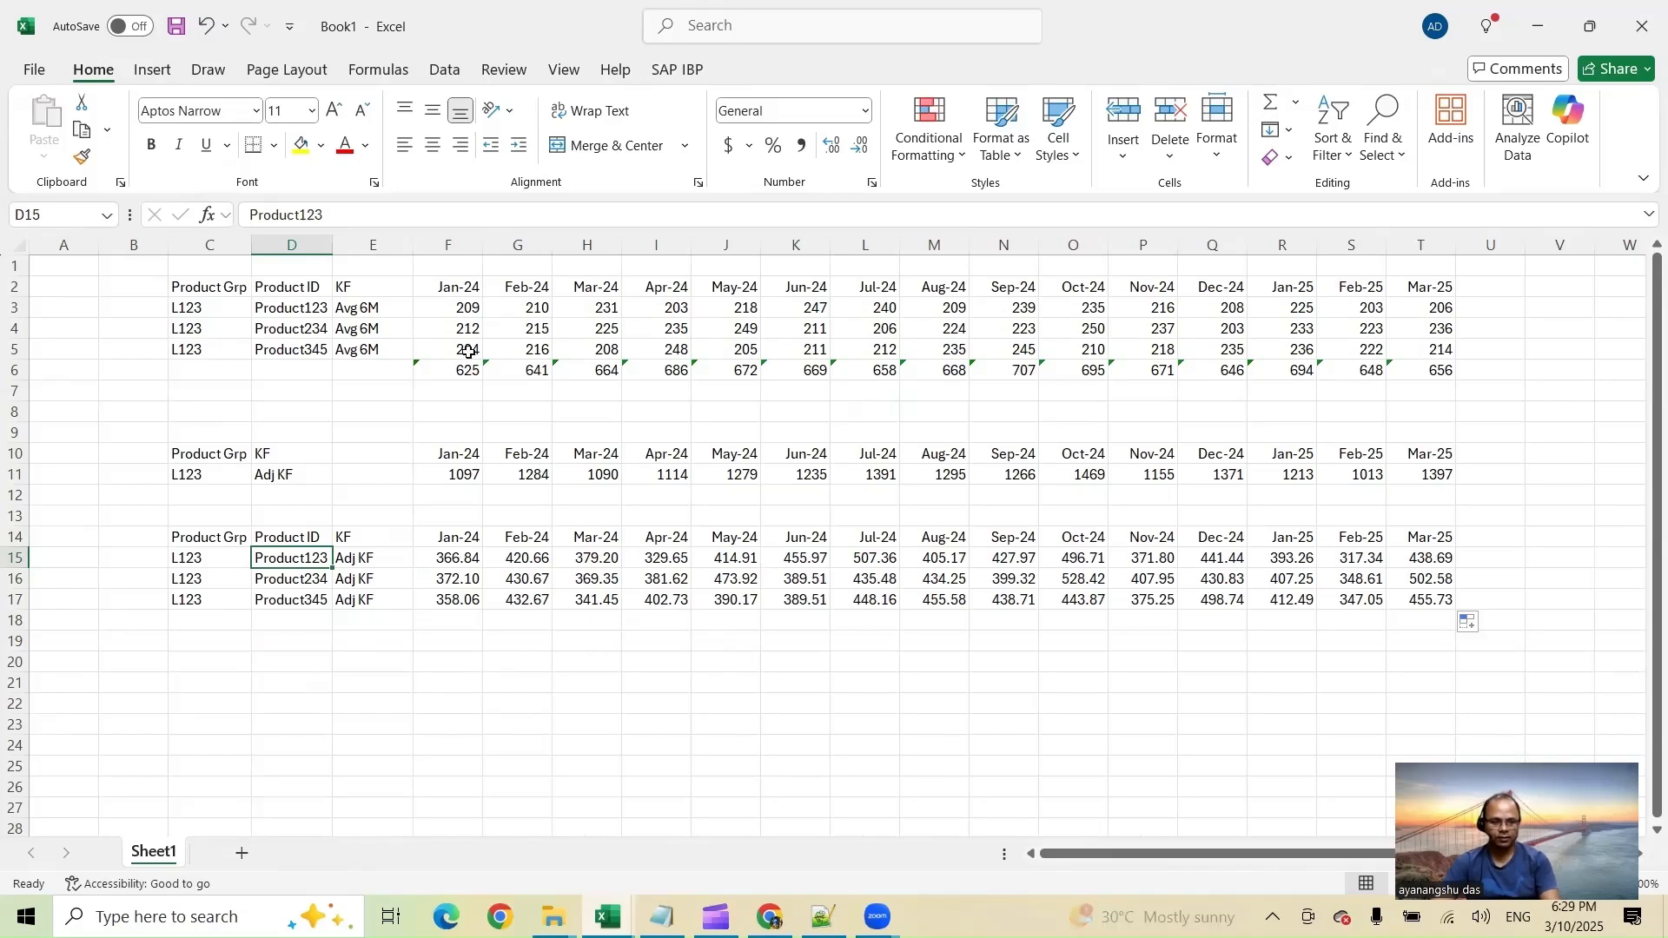
pyautogui.click(472, 308)
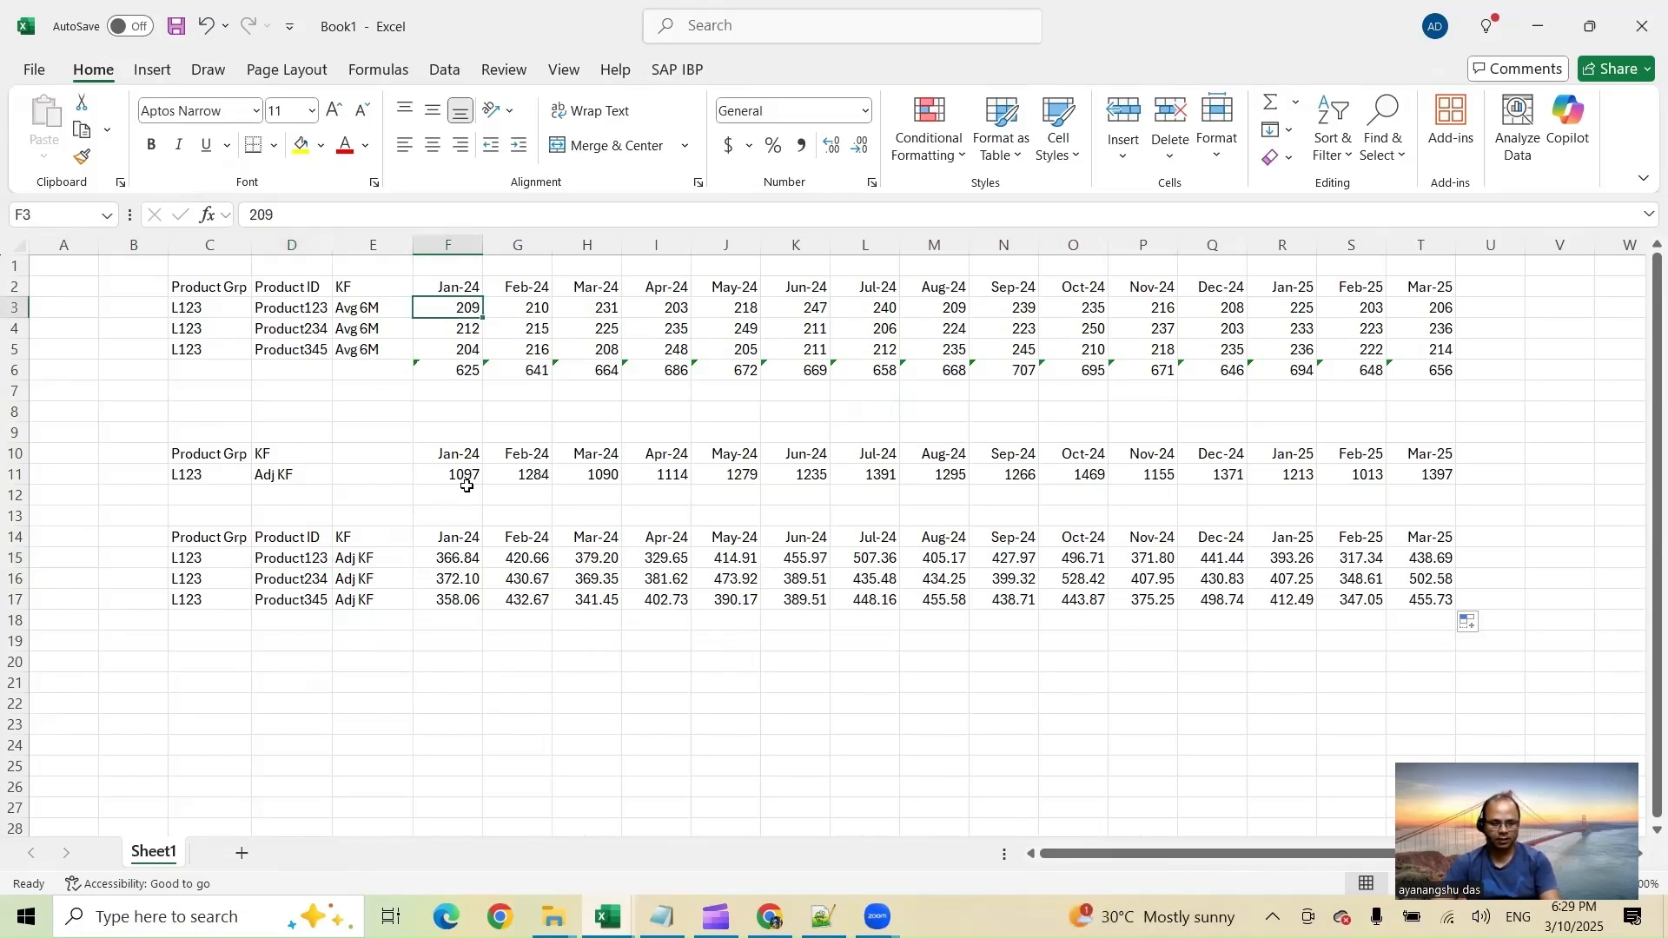
pyautogui.click(471, 329)
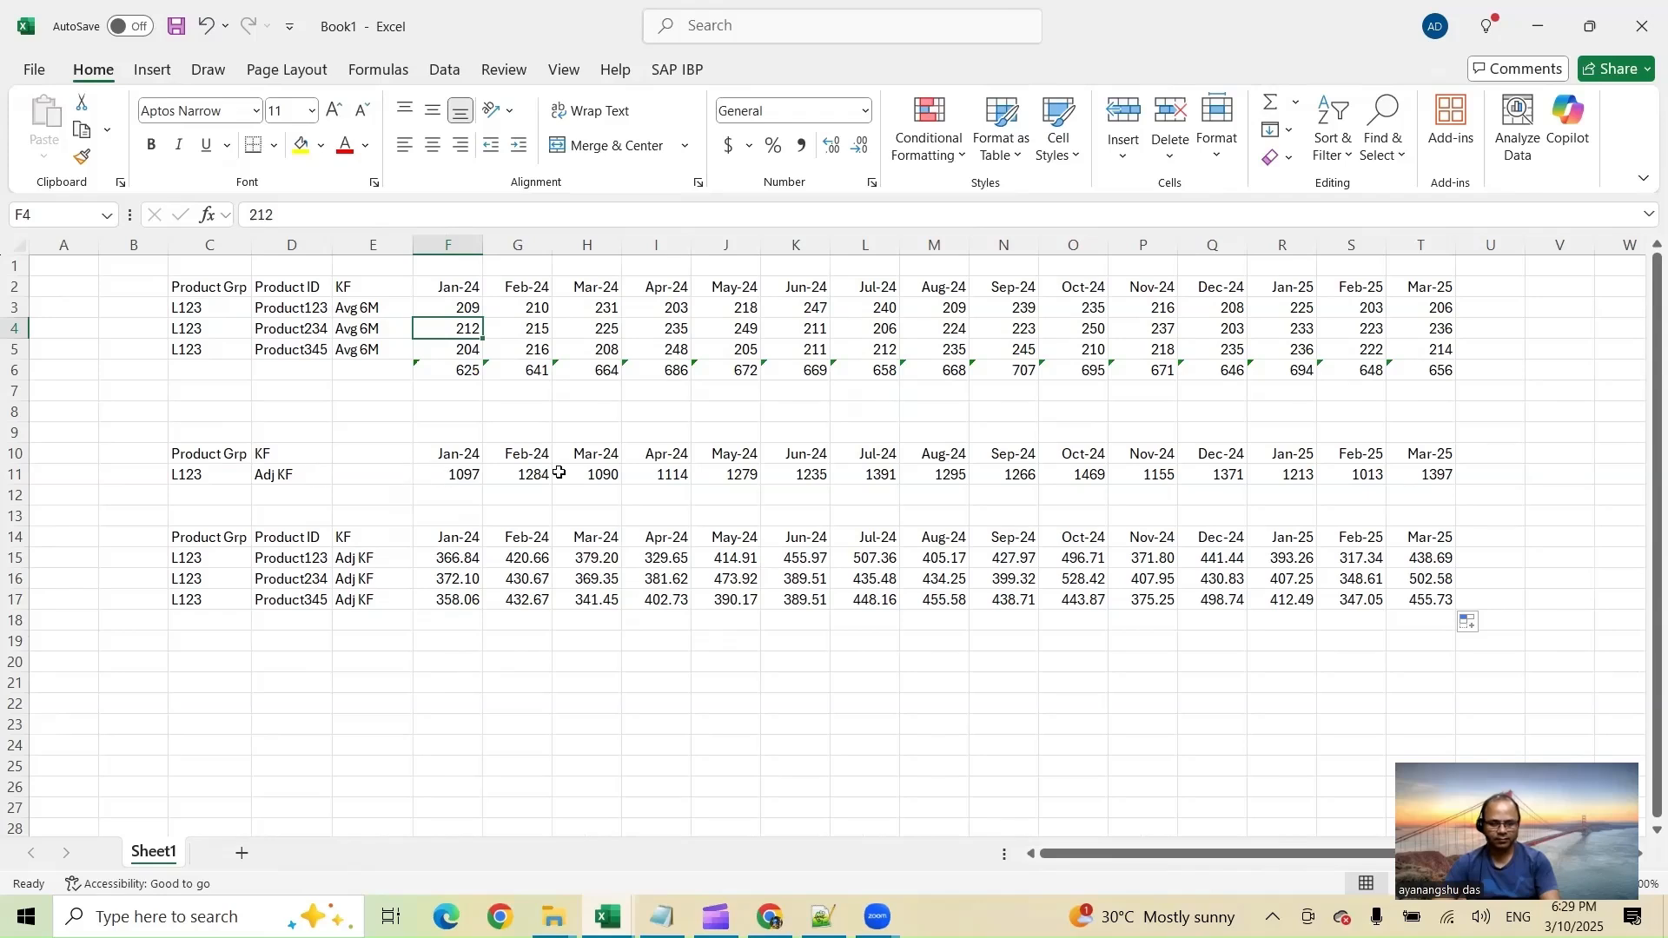
pyautogui.click(475, 349)
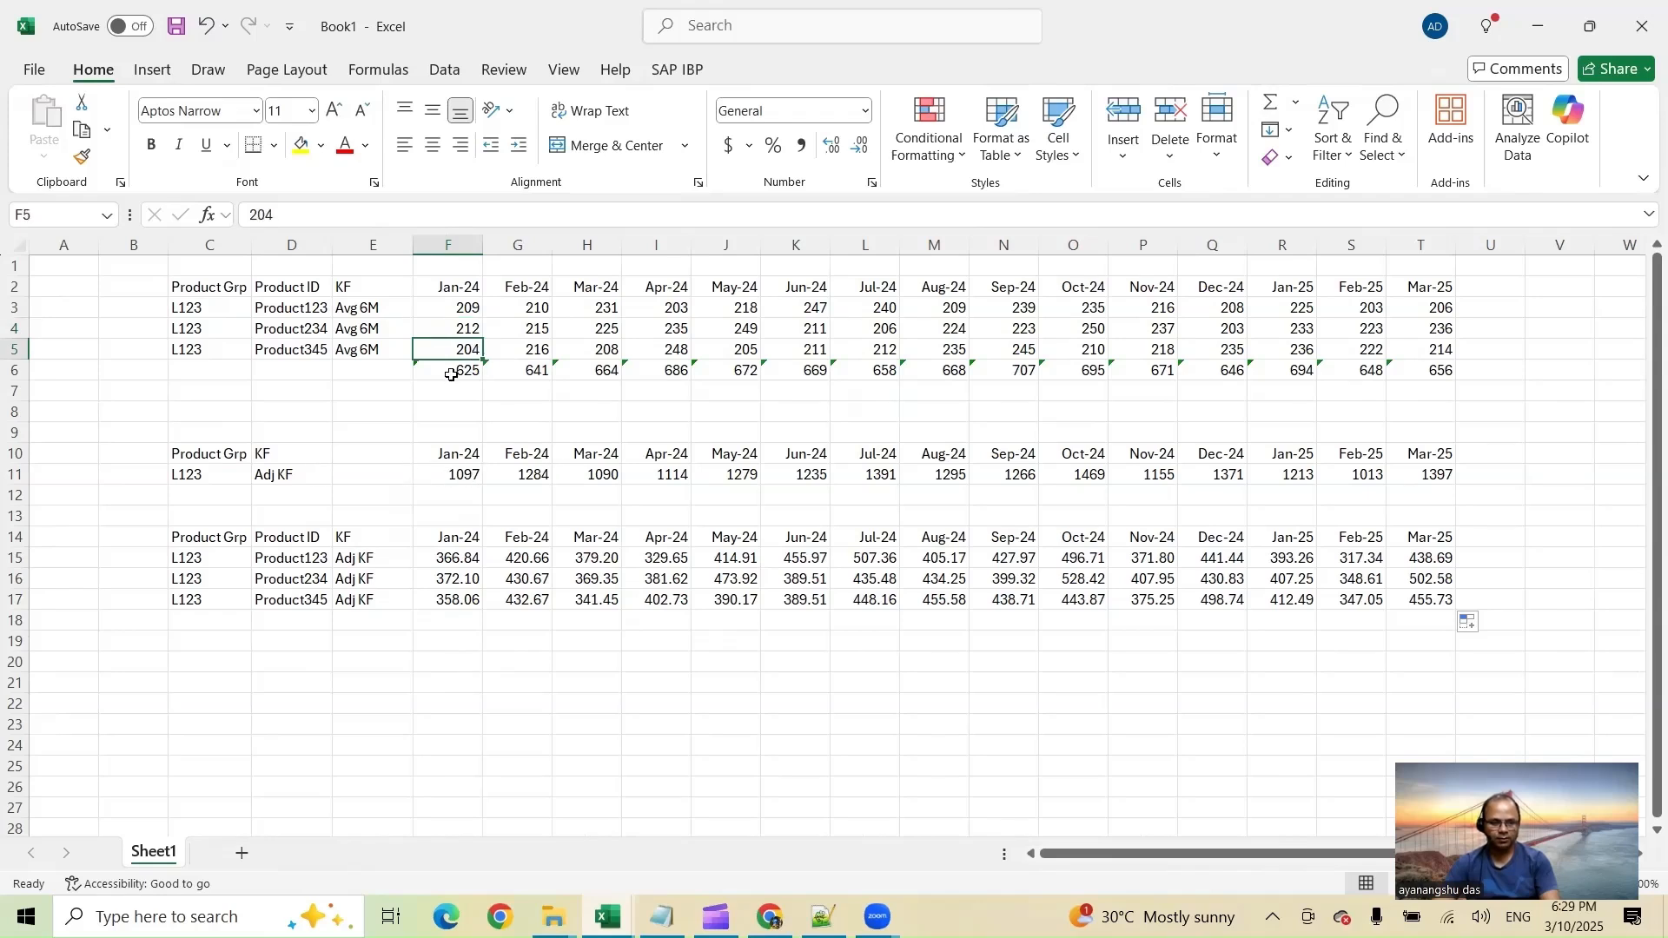
# Review the Feb-24 product averages and their total, the full six-month average range and the product IDs
pyautogui.click(544, 309)
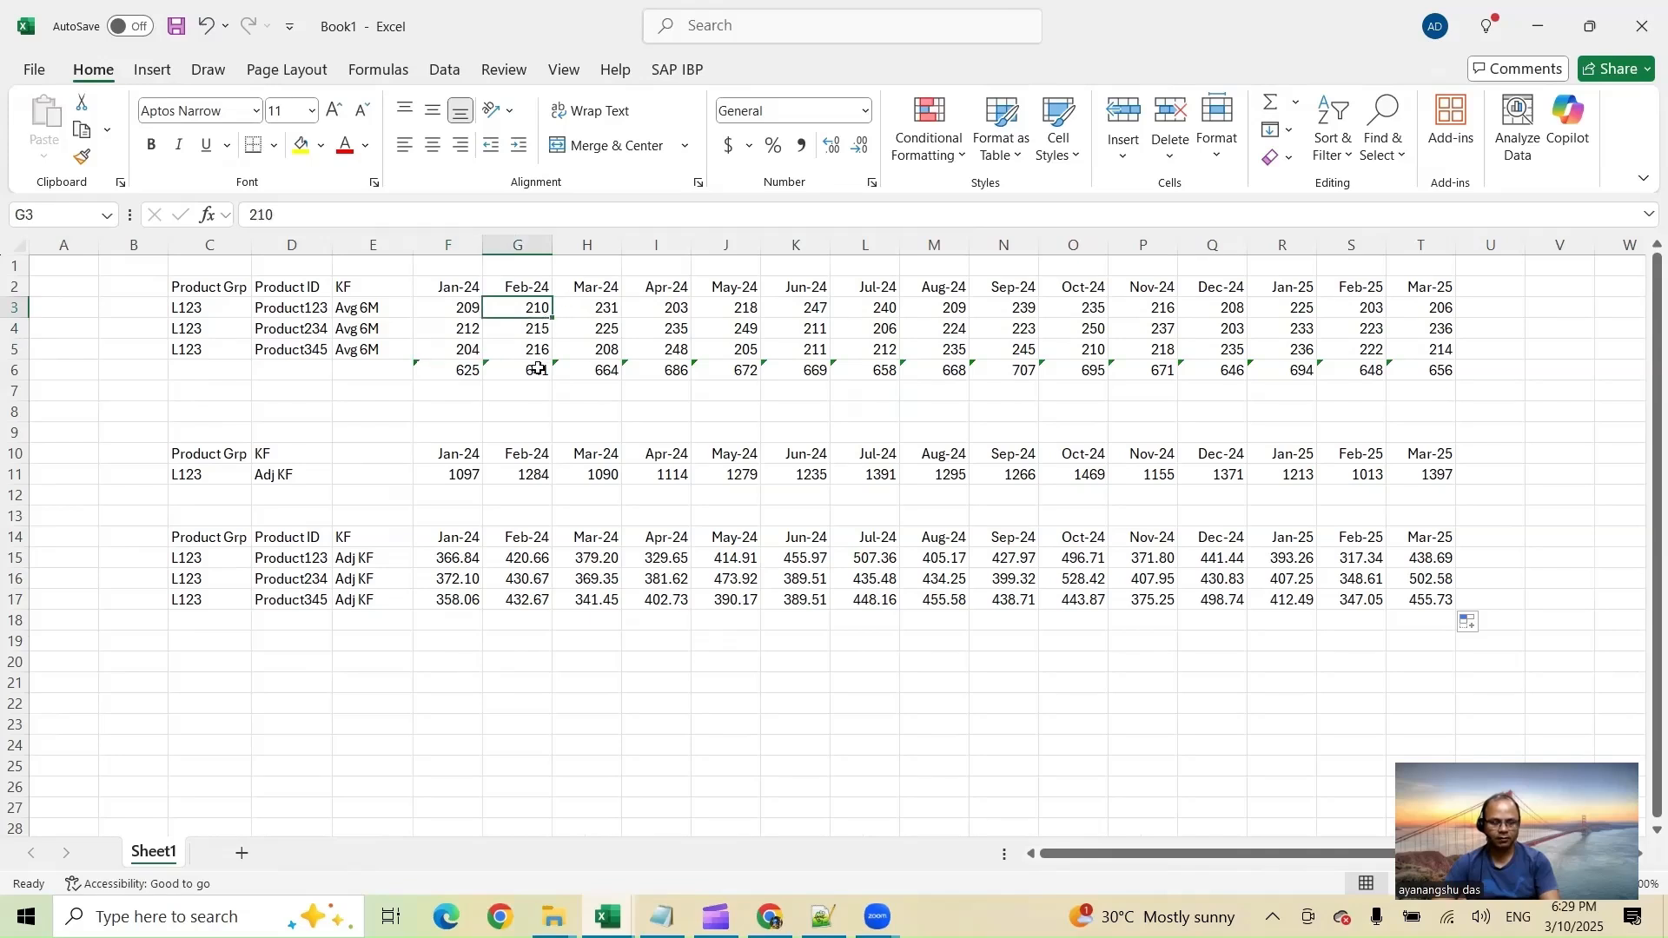
pyautogui.click(543, 327)
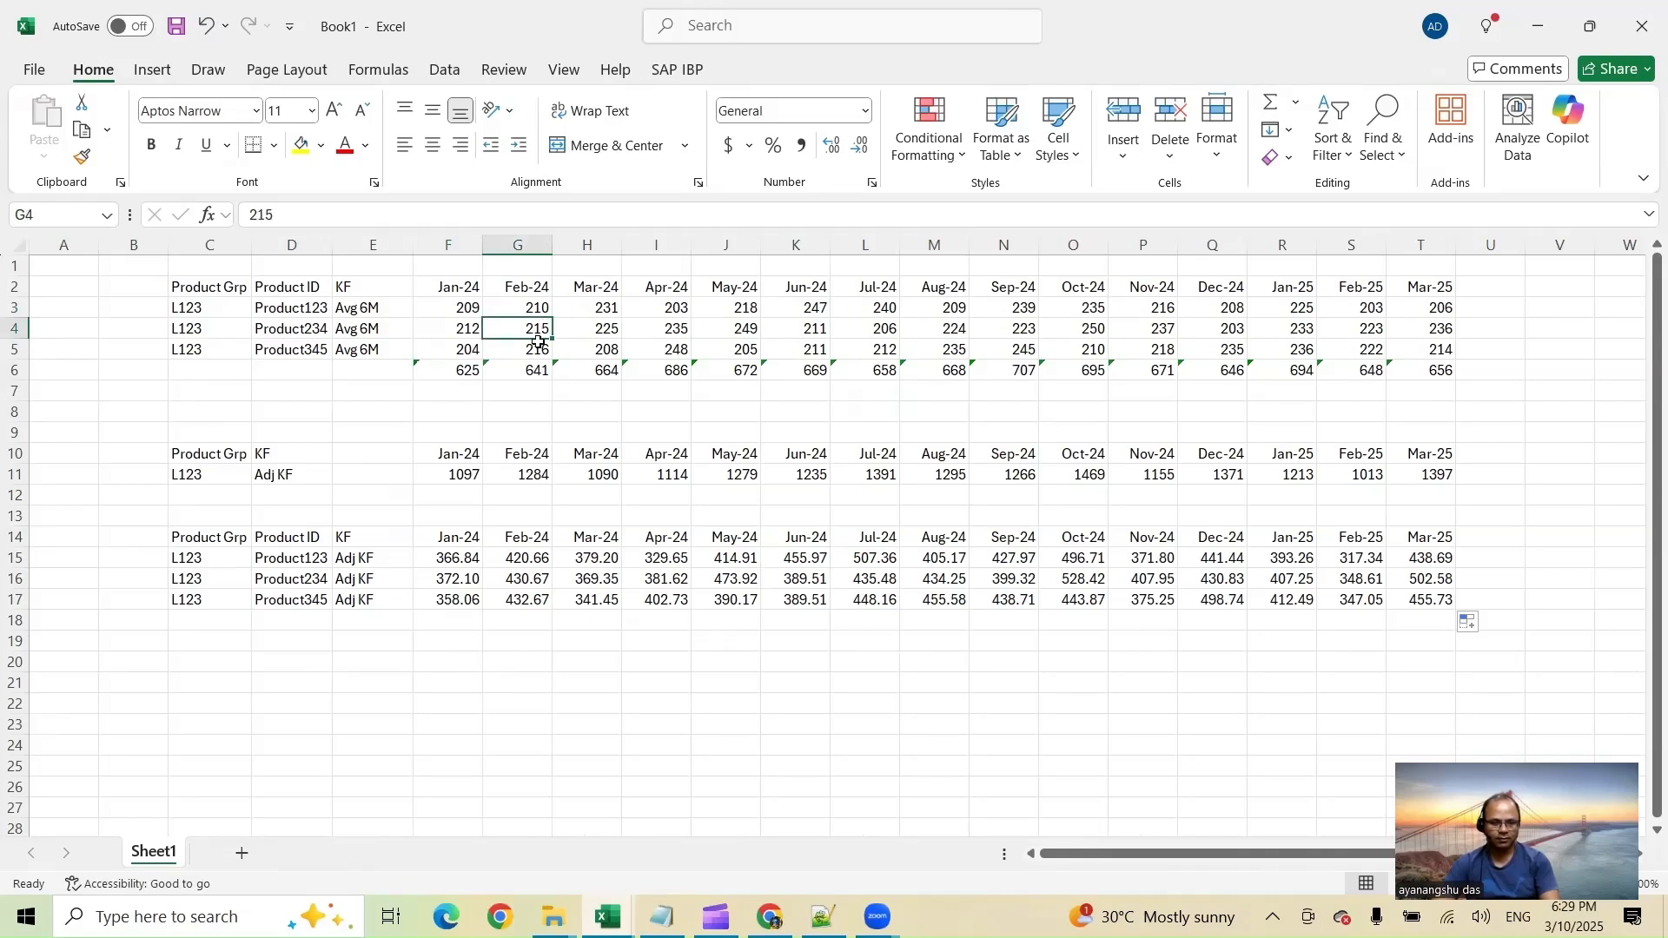
pyautogui.click(539, 347)
pyautogui.click(539, 370)
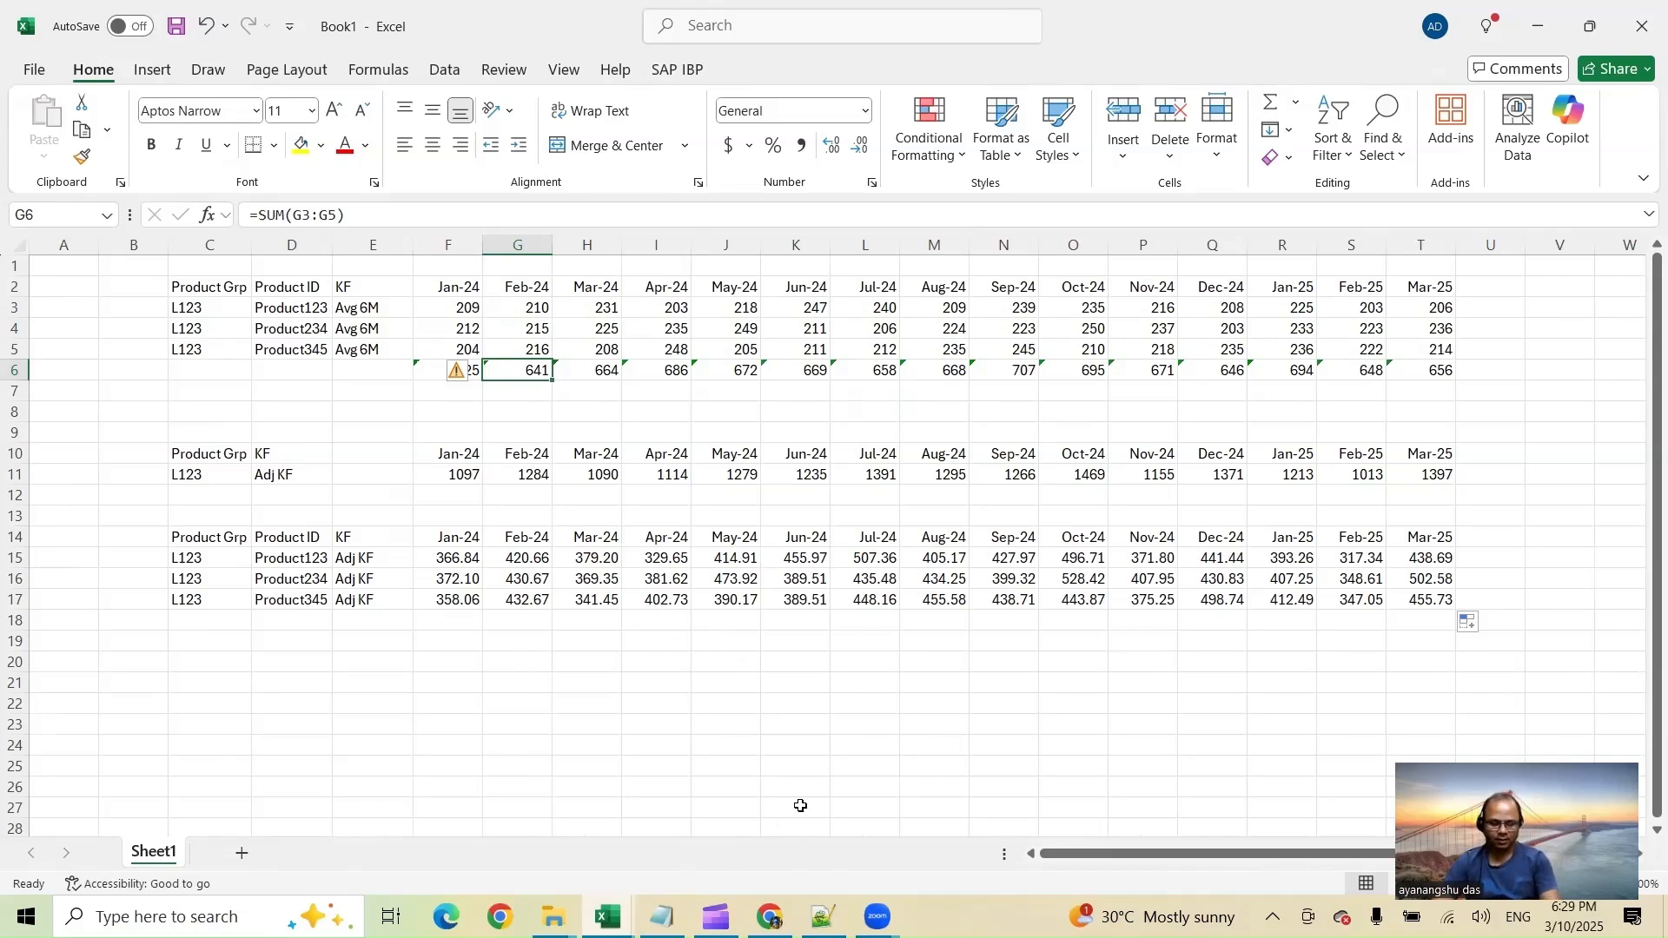
pyautogui.moveTo(443, 312); pyautogui.dragTo(1409, 353)
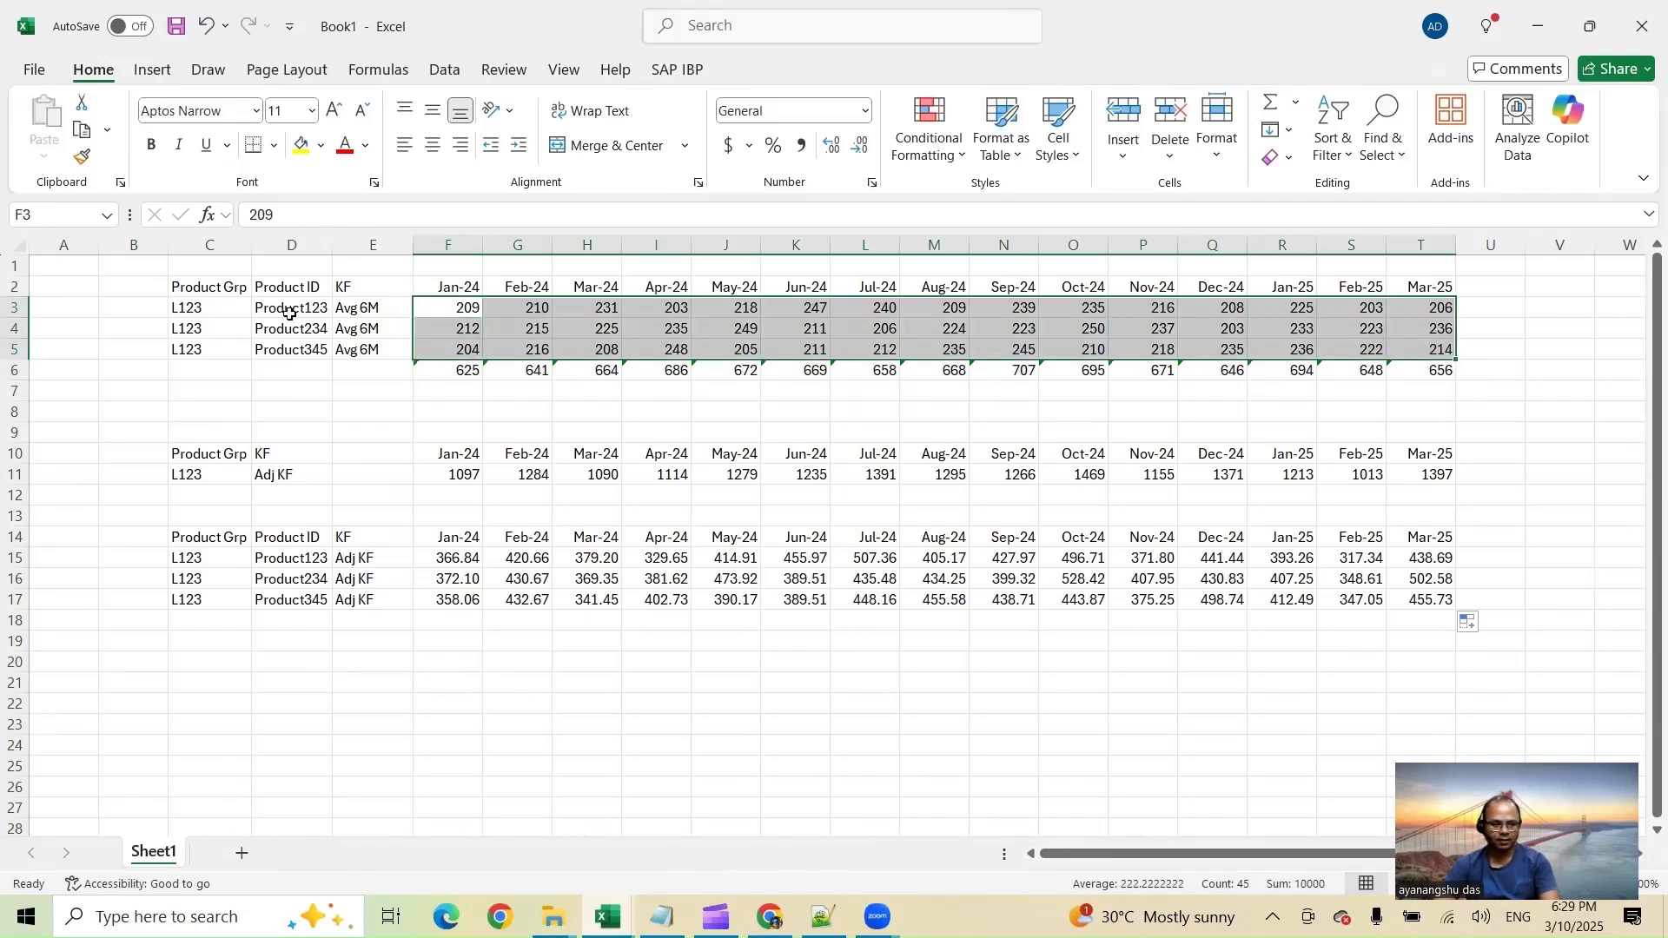
pyautogui.moveTo(291, 311); pyautogui.dragTo(291, 350)
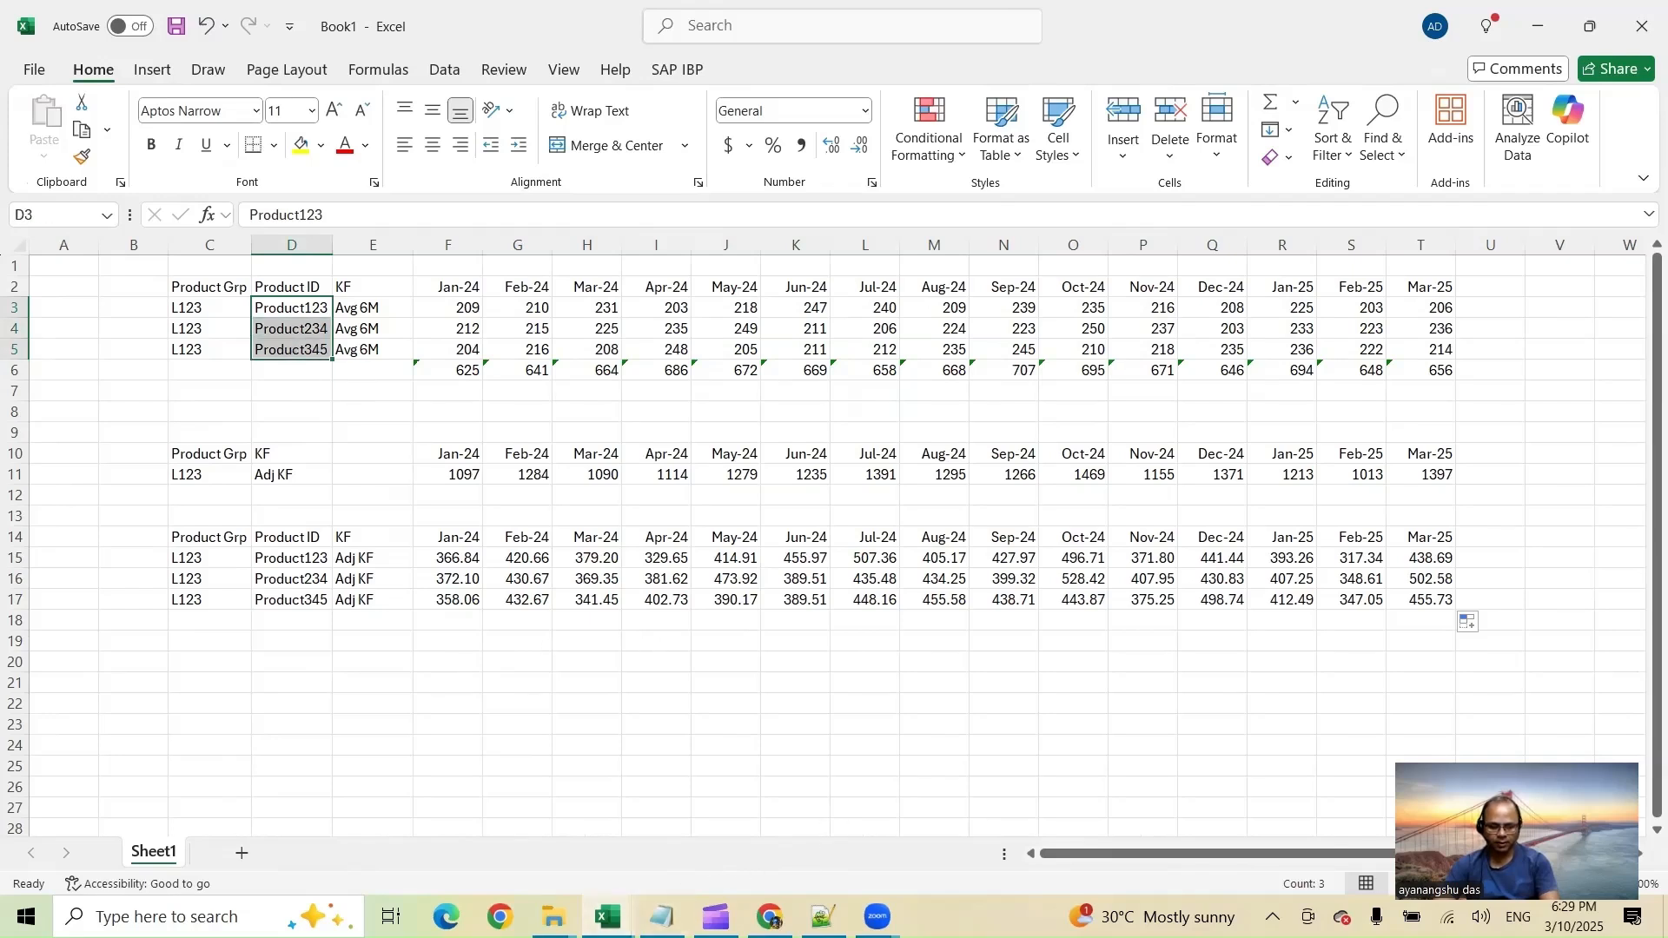
# Switch to the Book6 workbook with the product master data
pyautogui.click(608, 917)
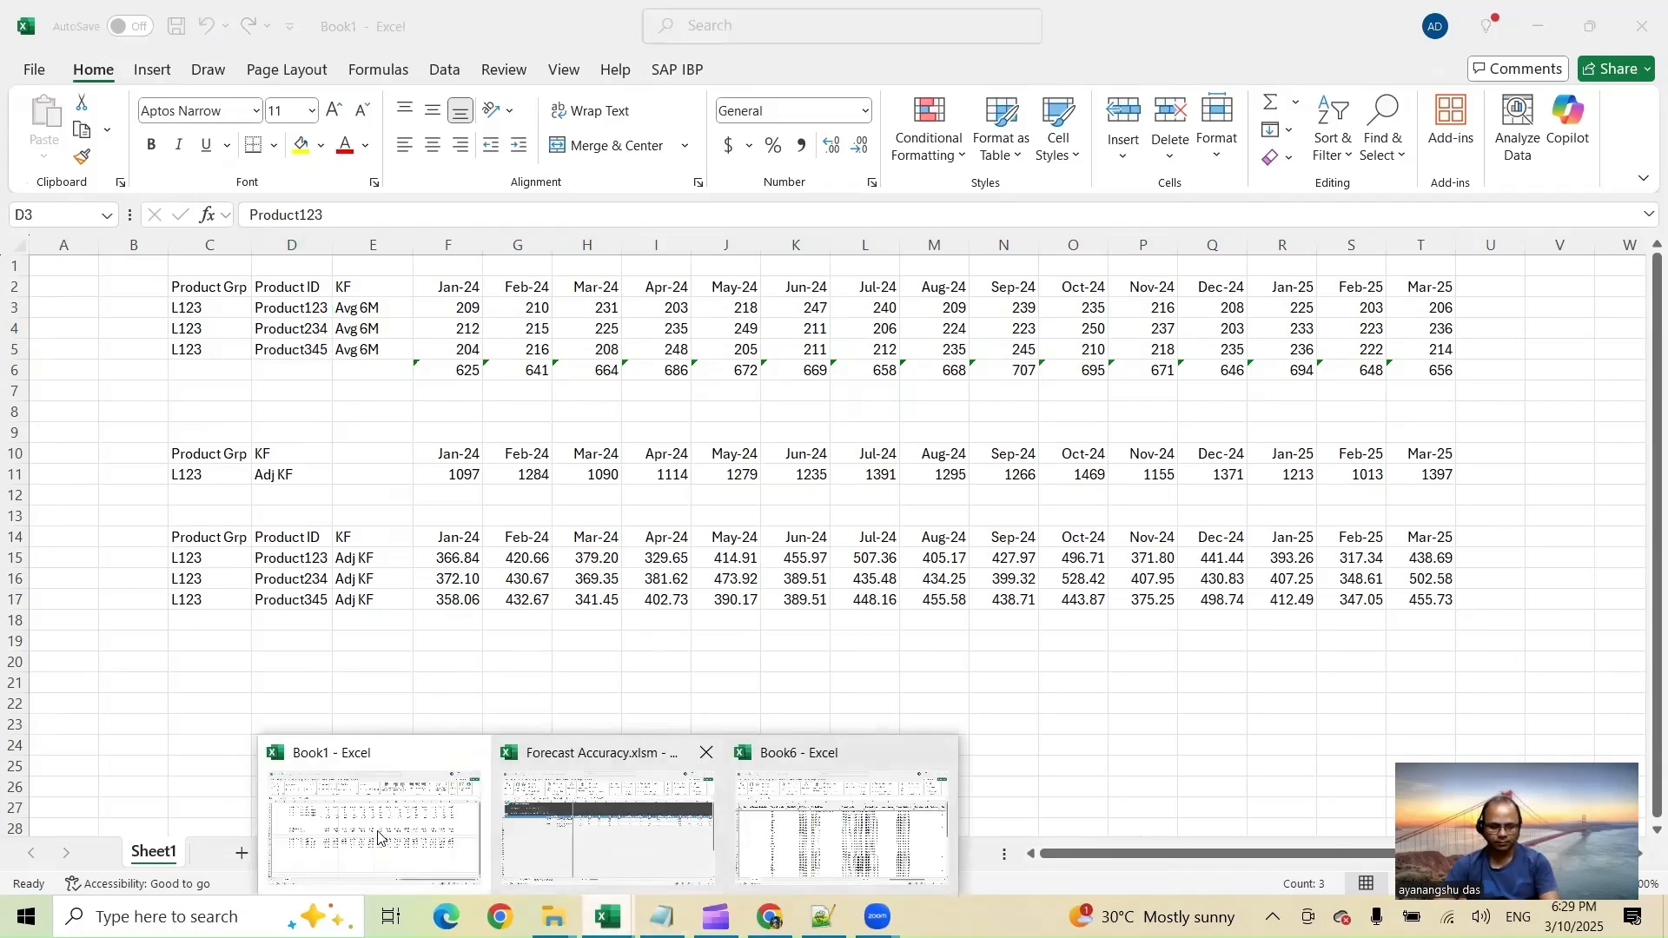
pyautogui.click(378, 838)
pyautogui.click(608, 918)
pyautogui.click(808, 830)
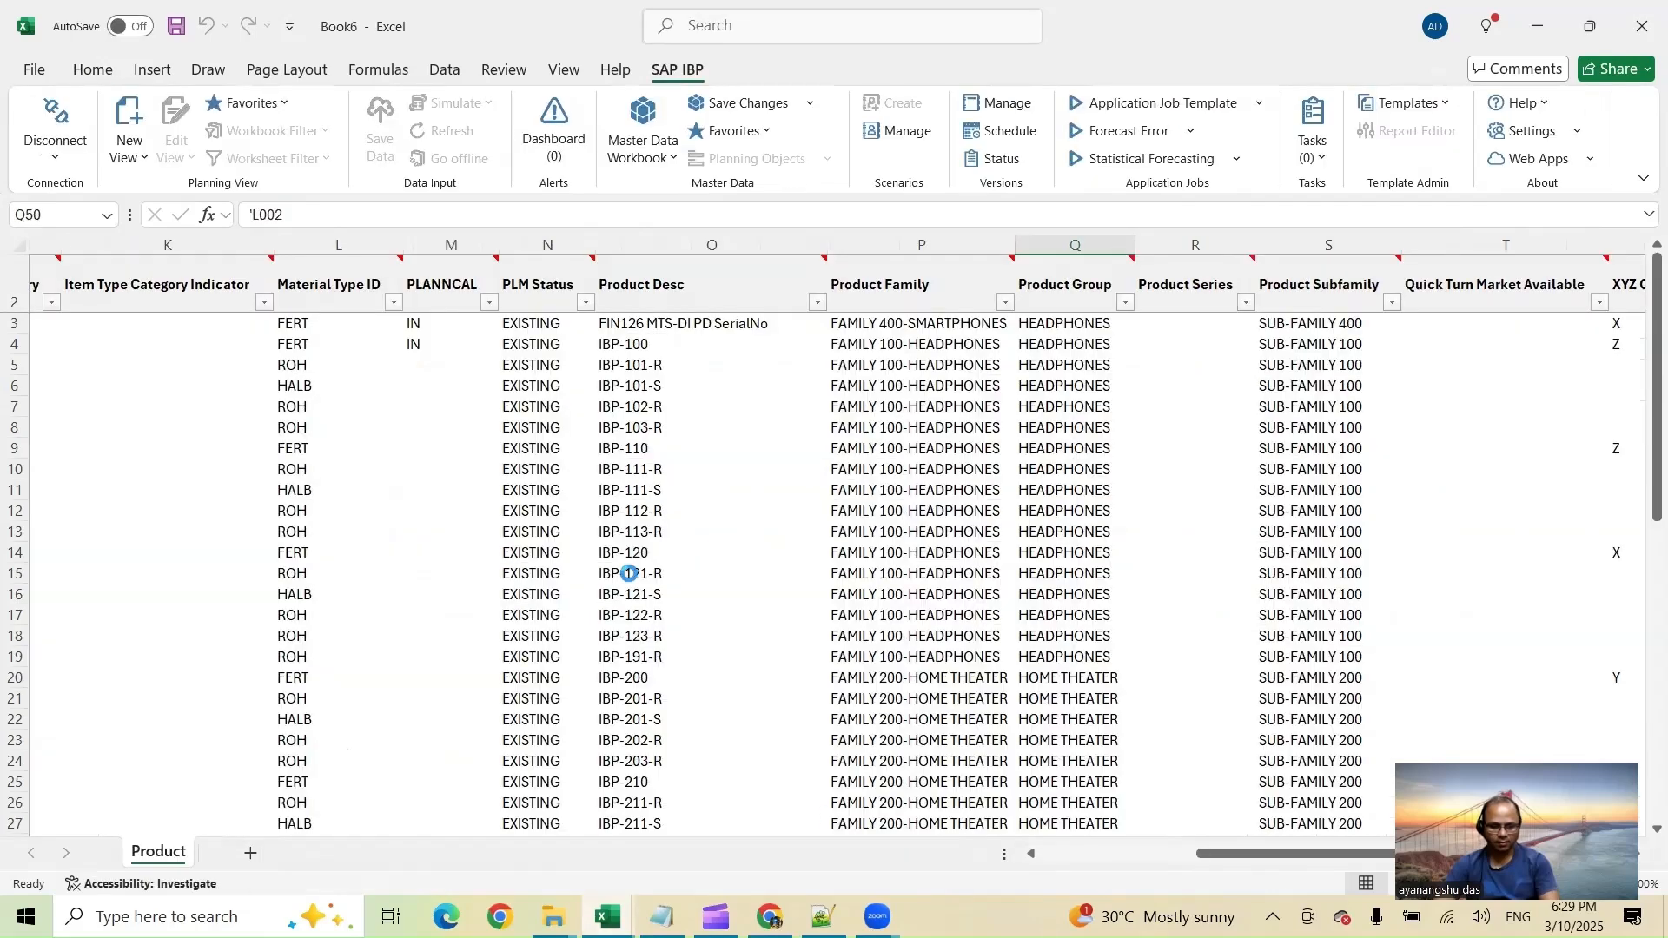
# Hide columns D through P, from ABC Code to Product Family, on the Product sheet
pyautogui.moveTo(1229, 854); pyautogui.dragTo(1060, 854)
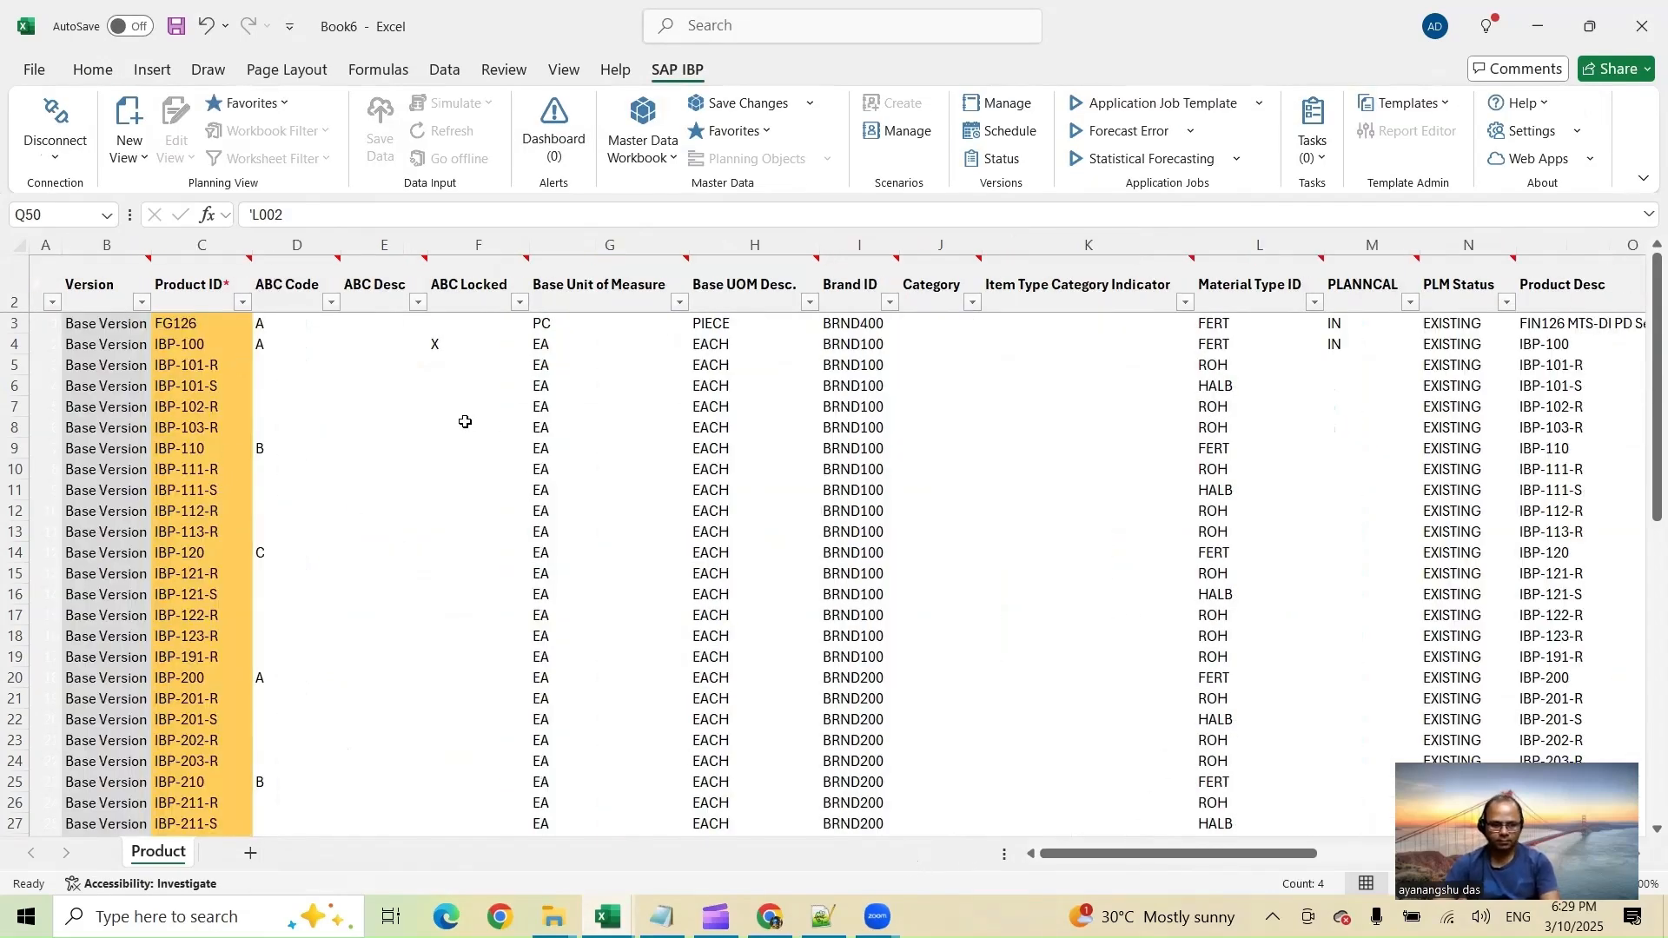
pyautogui.moveTo(296, 246); pyautogui.dragTo(1477, 522)
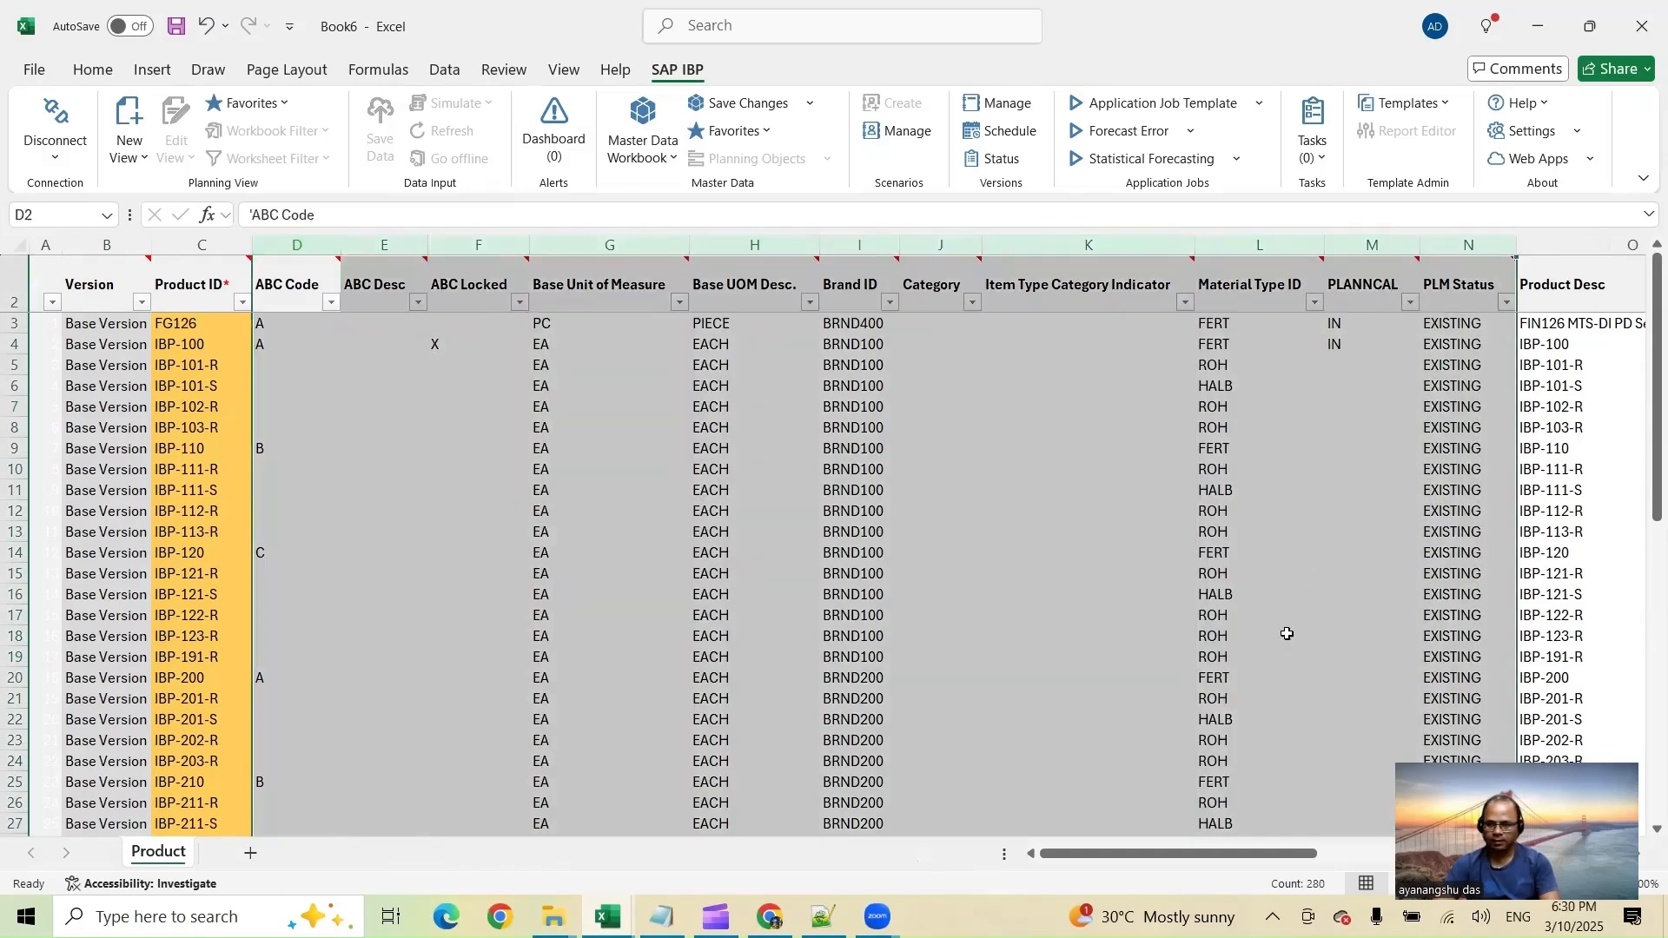
pyautogui.moveTo(1188, 854); pyautogui.dragTo(1405, 860)
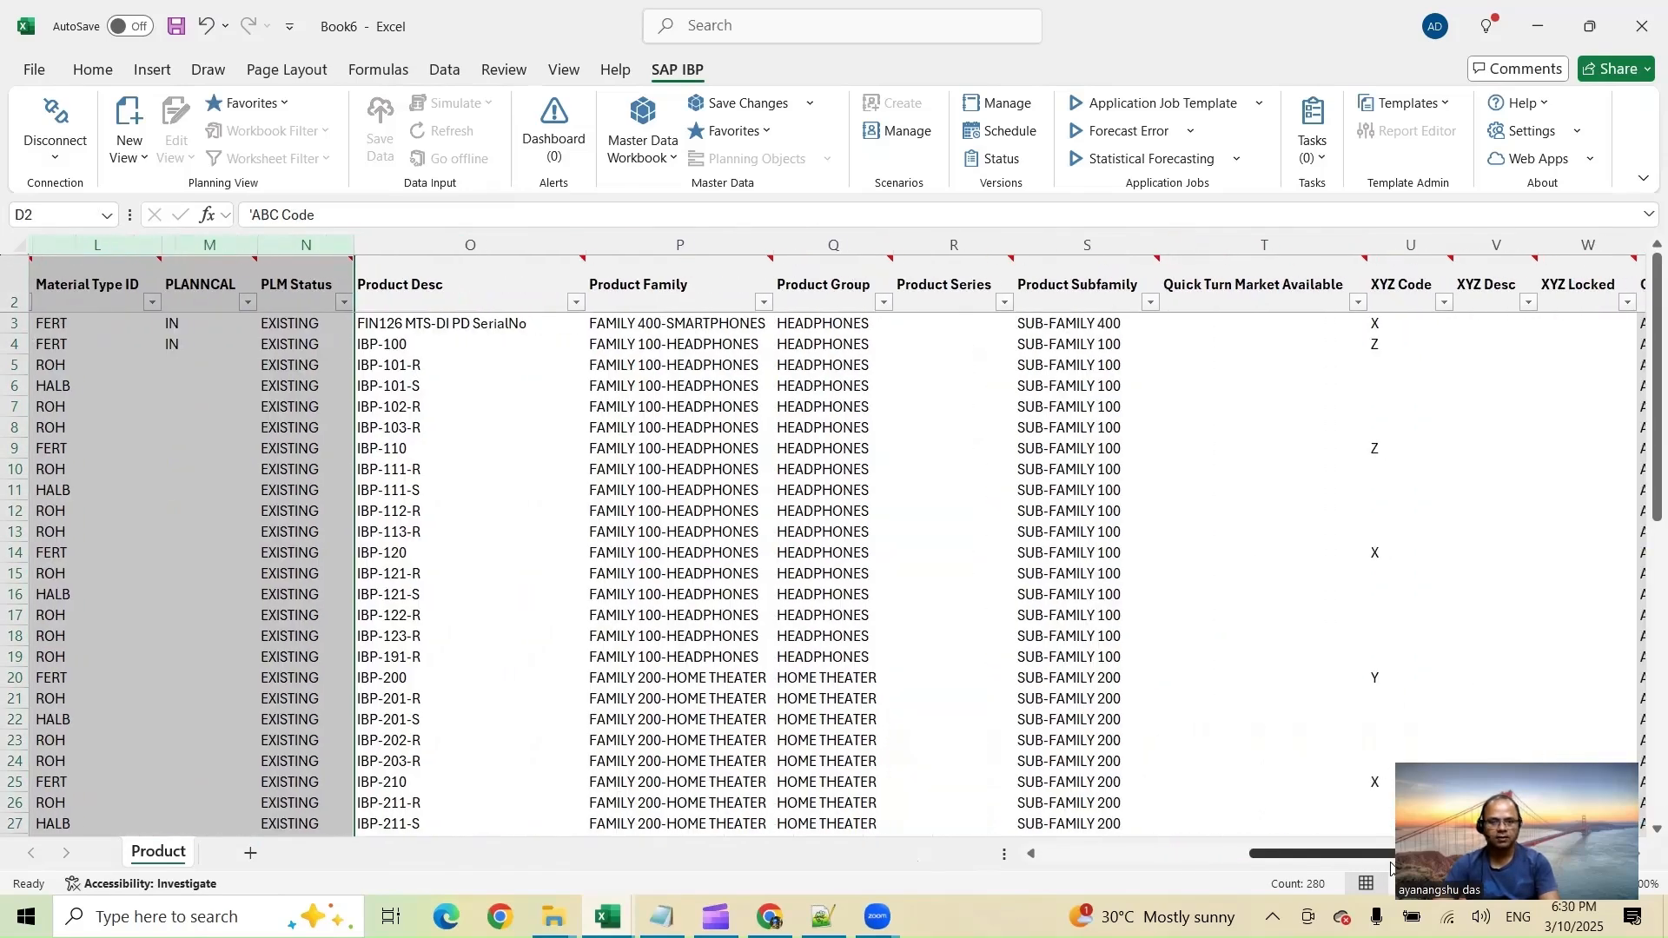
pyautogui.keyDown('shift'); pyautogui.click(697, 240); pyautogui.keyUp('shift')
pyautogui.rightClick(699, 243)
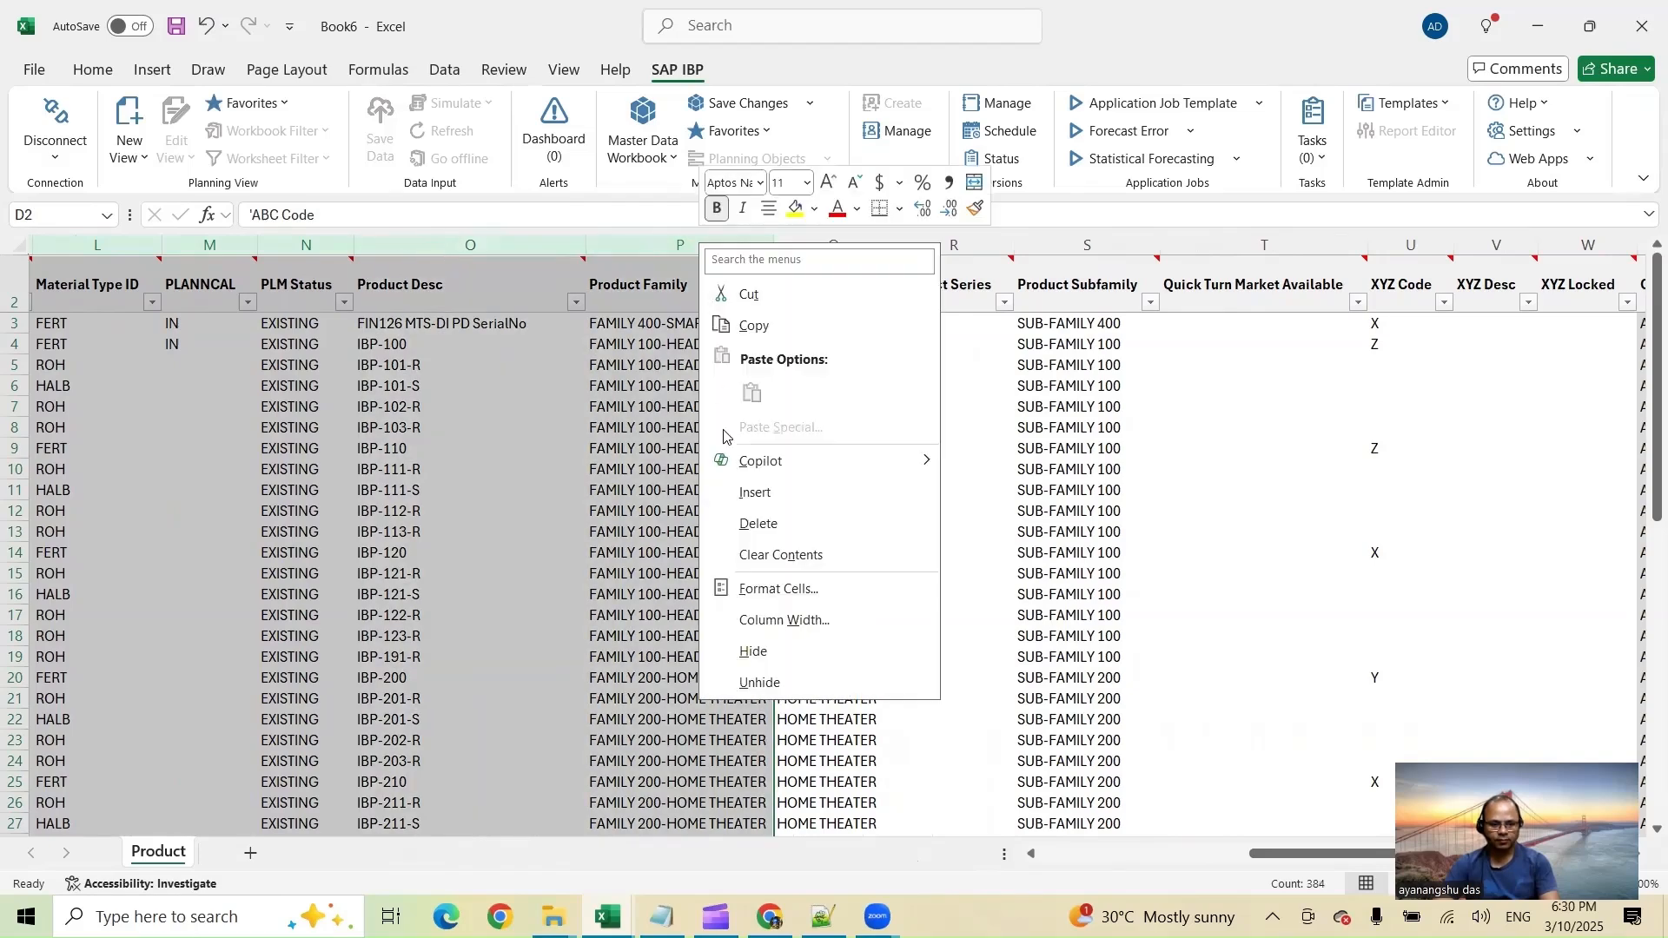
pyautogui.click(756, 651)
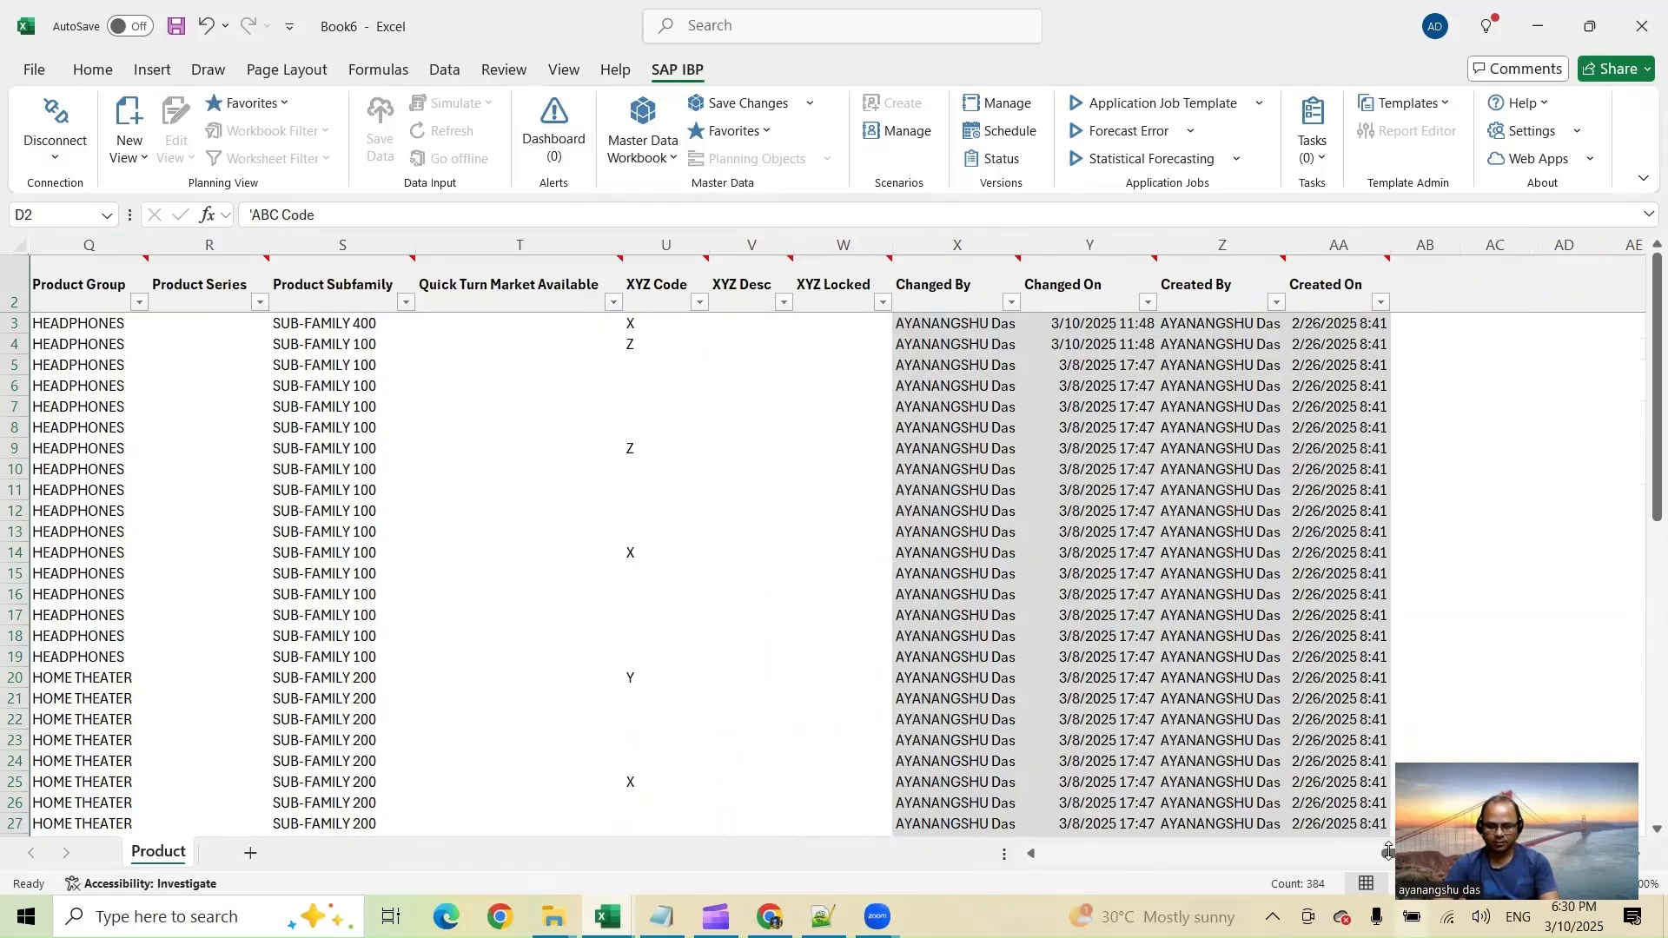
pyautogui.moveTo(1388, 853); pyautogui.dragTo(1013, 847)
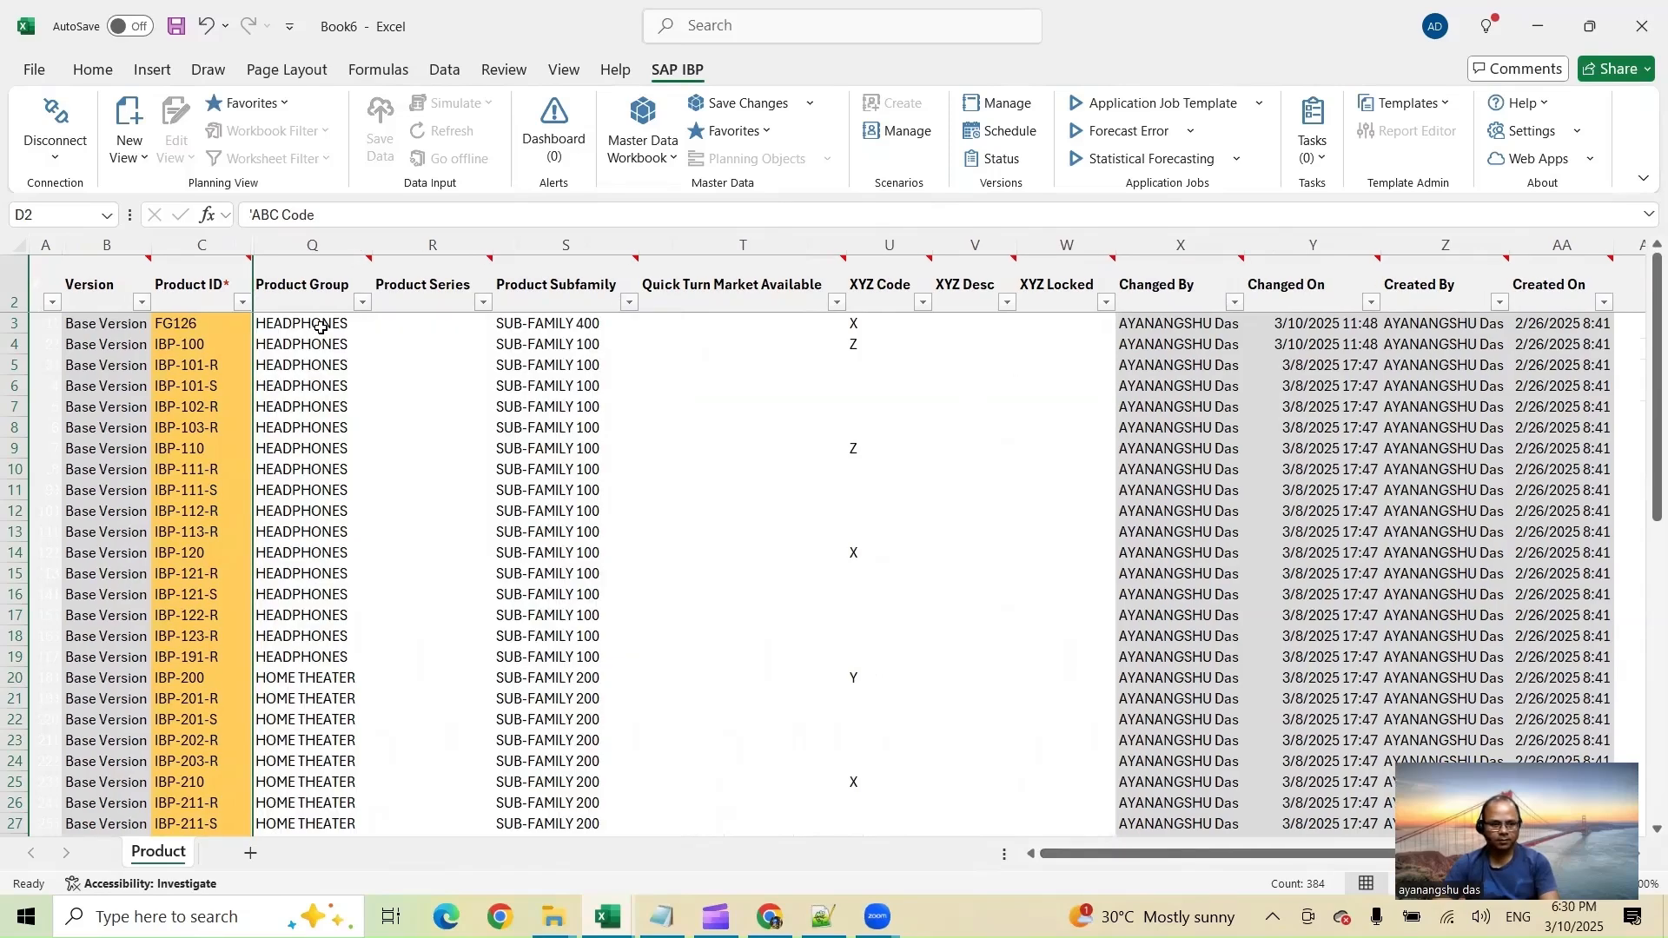
# Set the product group of FG126, IBP-100 and IBP-101-R to L1234
pyautogui.click(315, 325)
pyautogui.write('L1234')
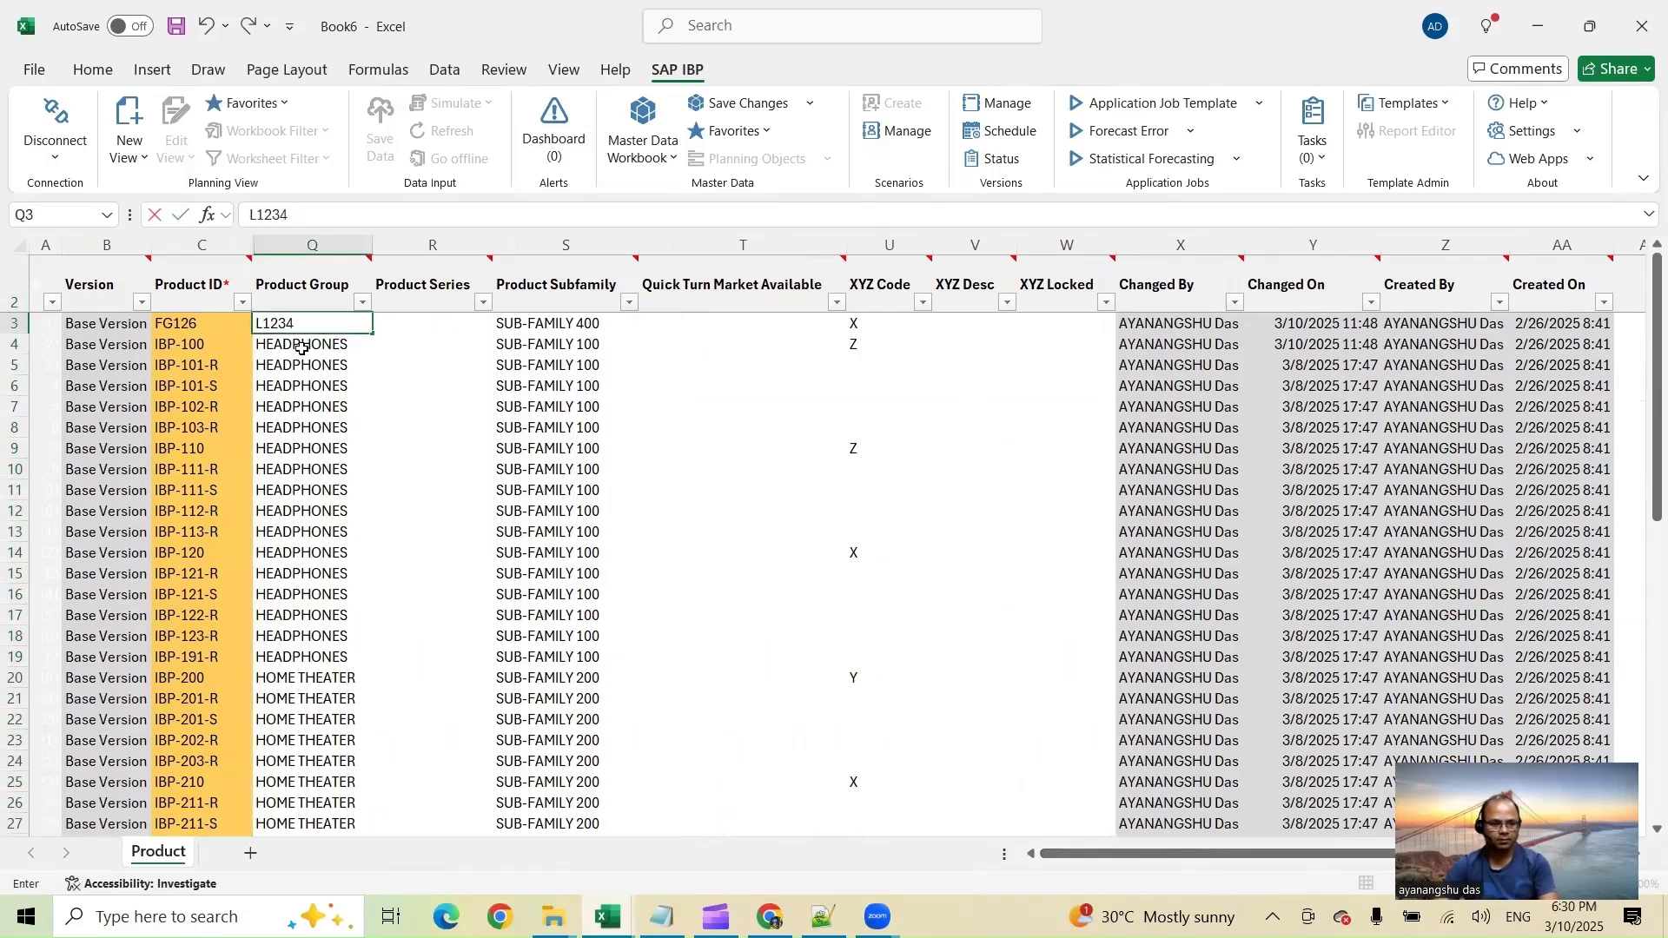
pyautogui.press('Return')
pyautogui.click(305, 328)
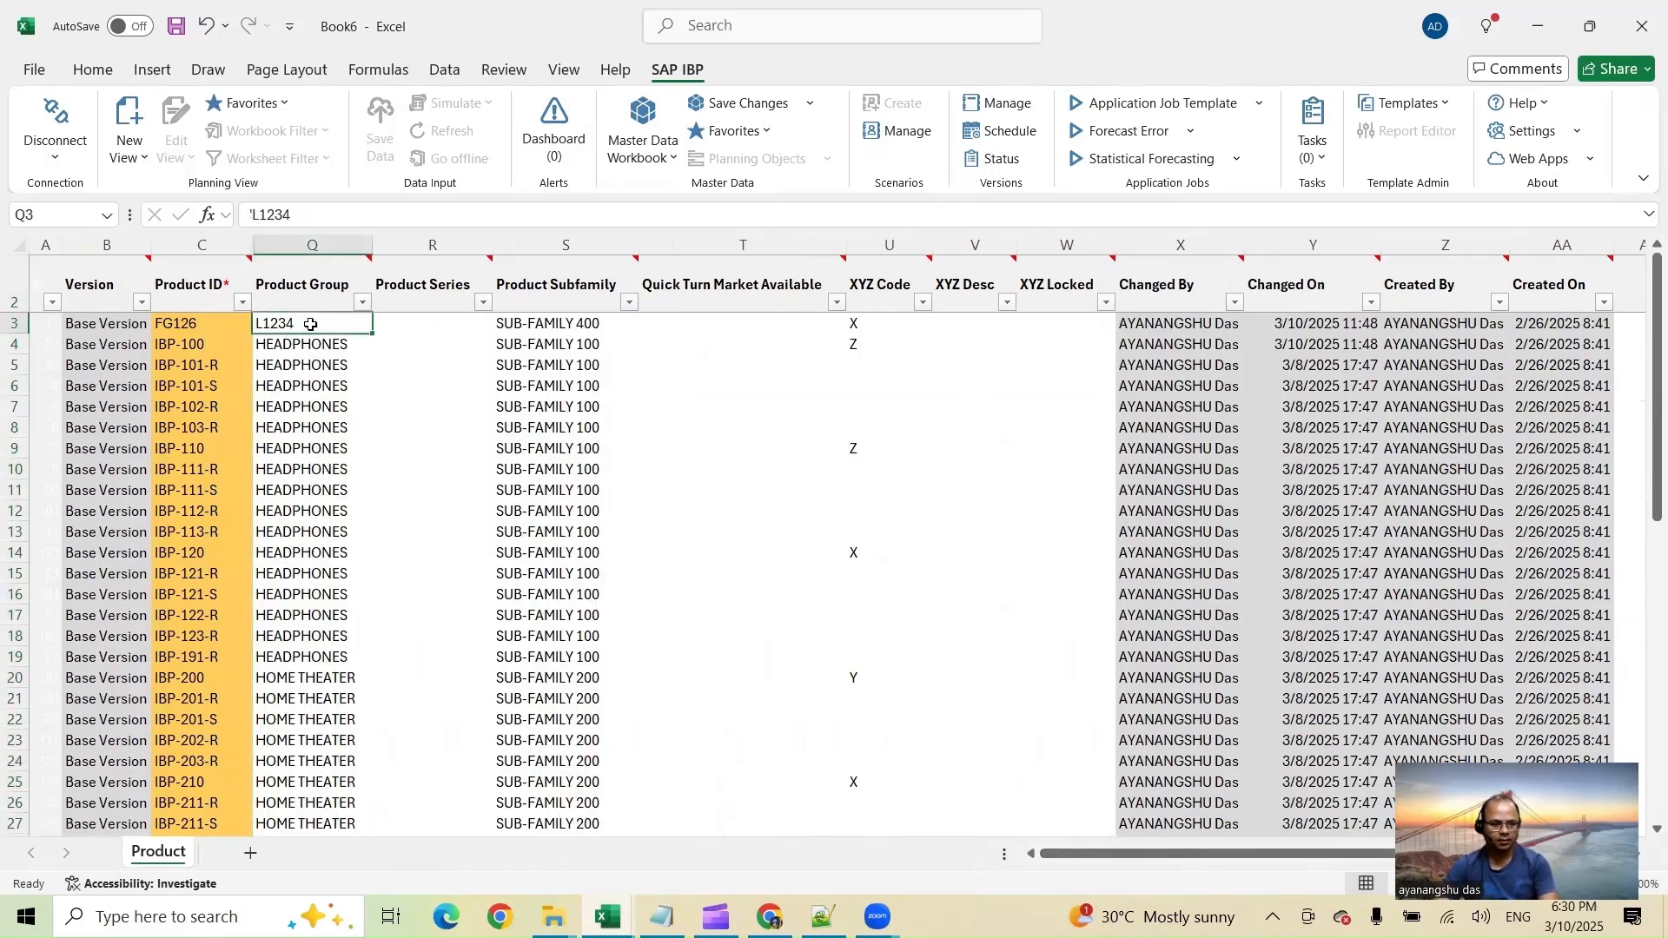
pyautogui.hotkey('ctrl', 'c')
pyautogui.moveTo(309, 331); pyautogui.dragTo(310, 368)
pyautogui.hotkey('ctrl', 'v')
# Look over the Product Group column and save the product master data changes to SAP IBP
pyautogui.scroll(-12, 447, 470)
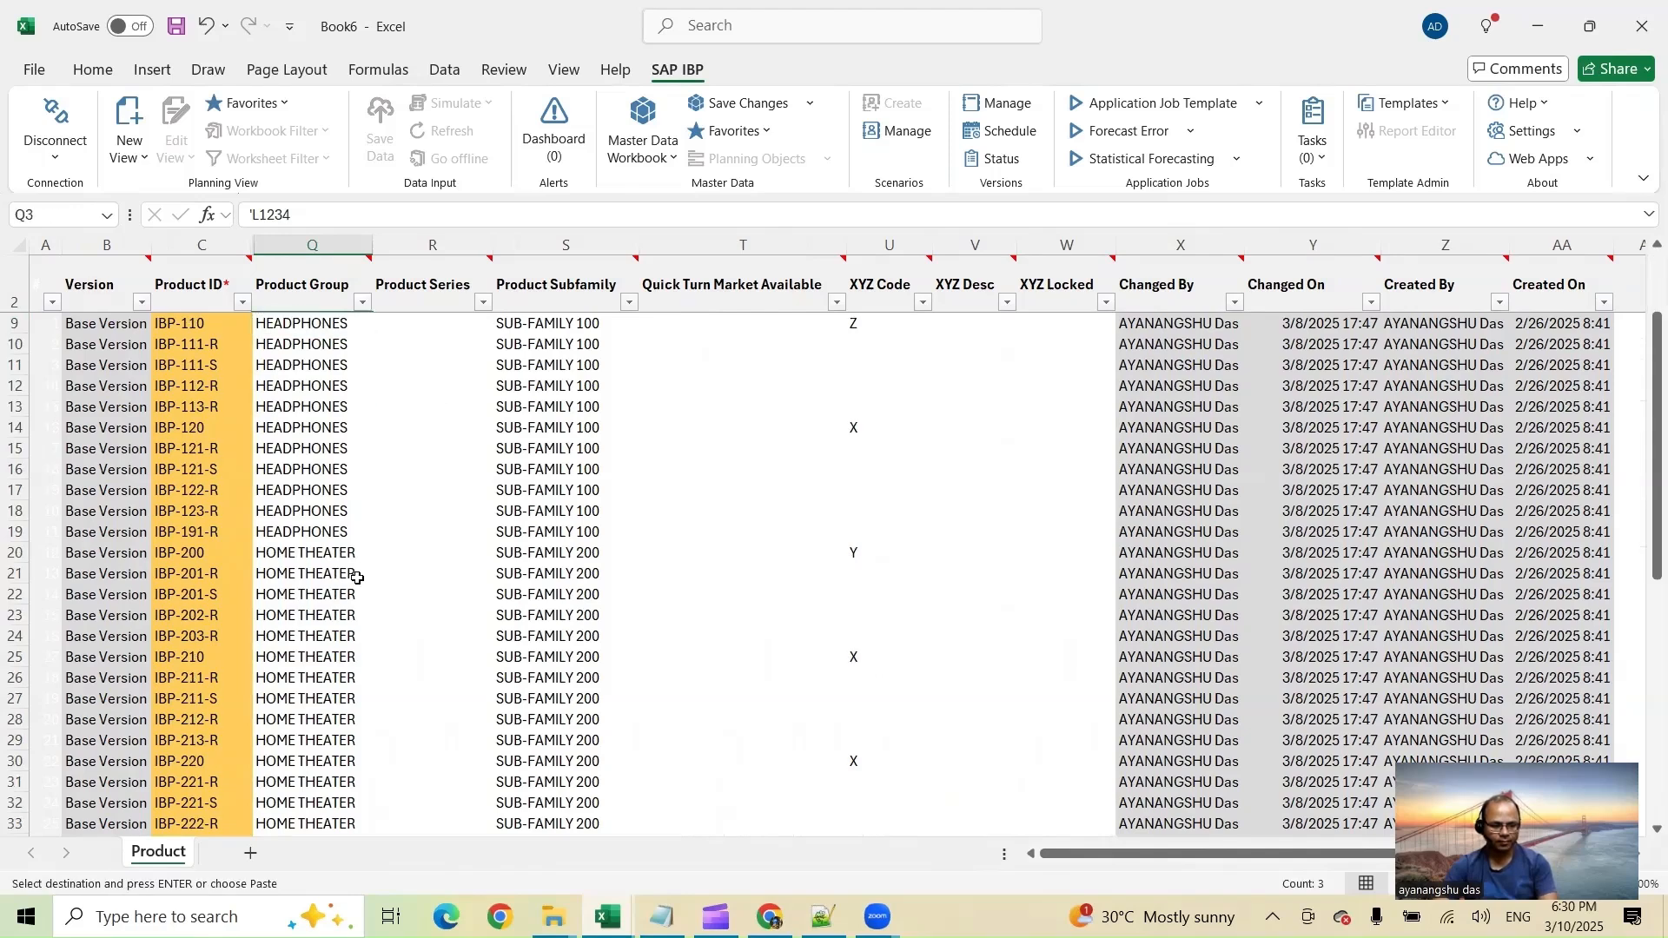
pyautogui.scroll(3, 352, 613)
pyautogui.scroll(9, 352, 613)
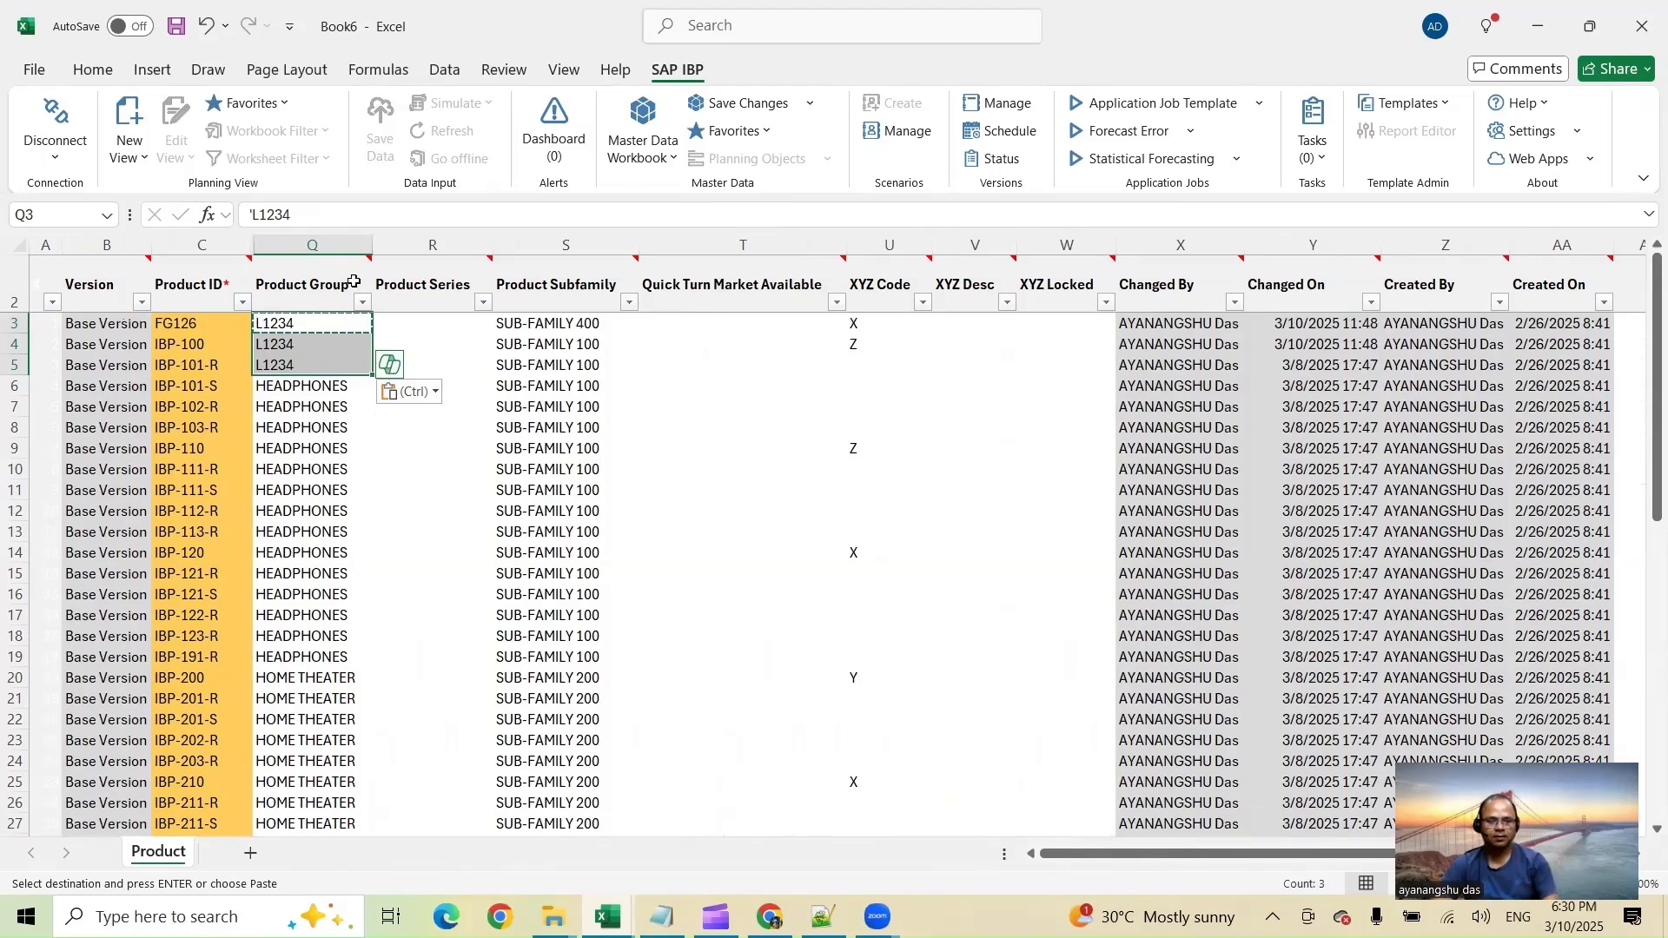
pyautogui.click(757, 104)
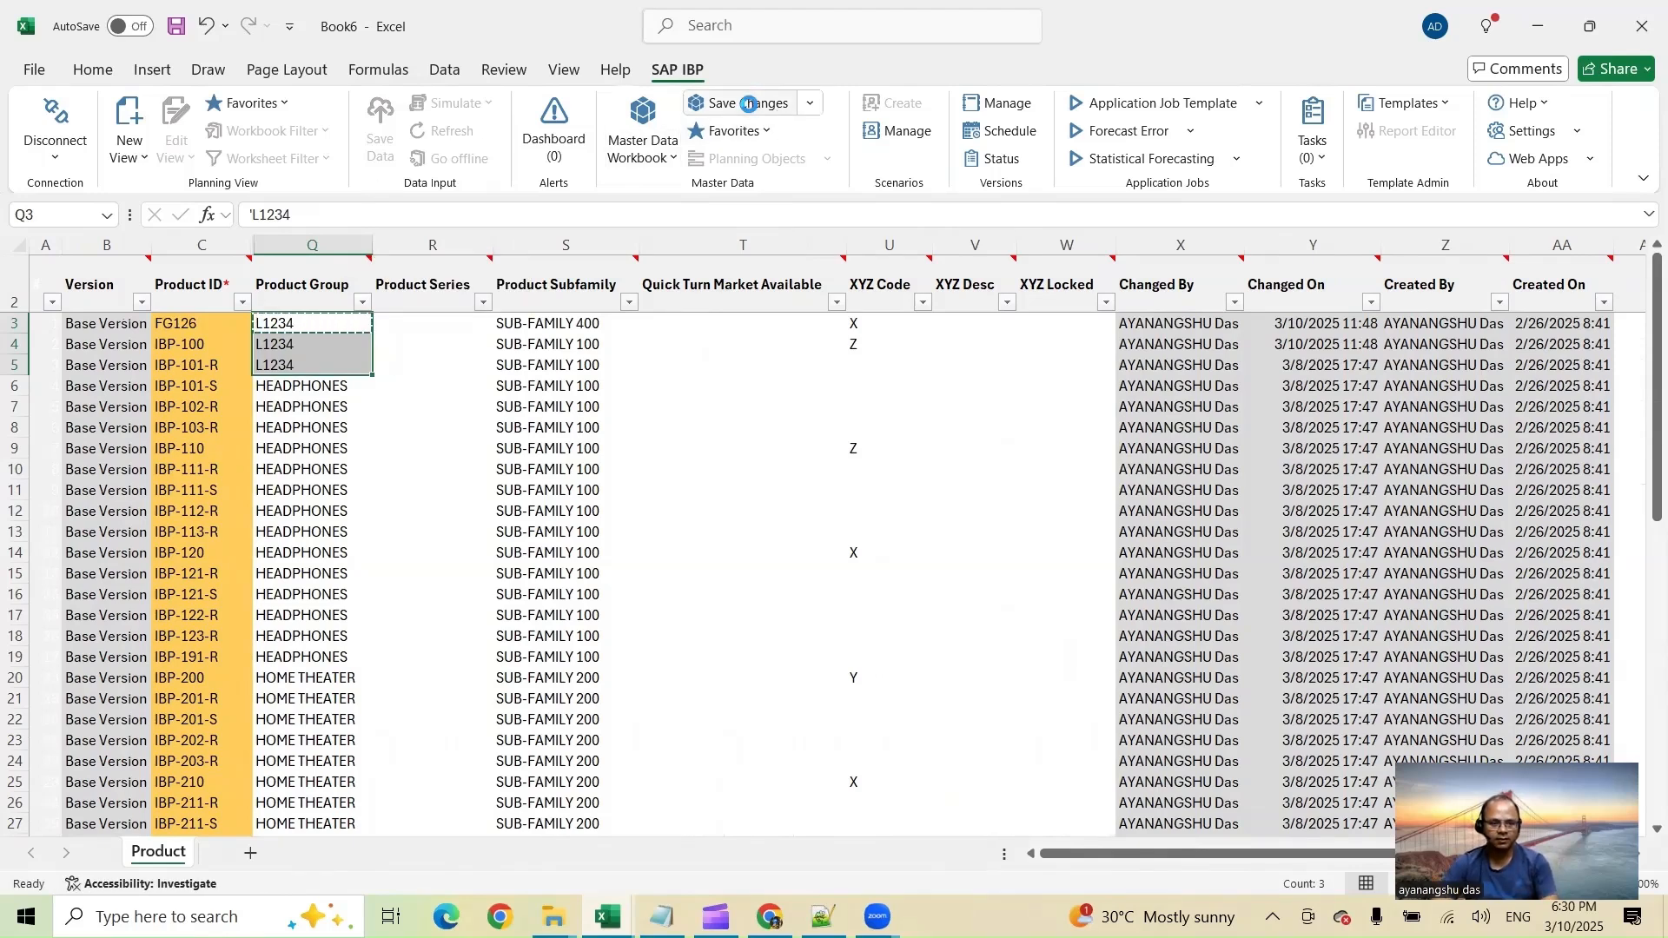
pyautogui.click(957, 584)
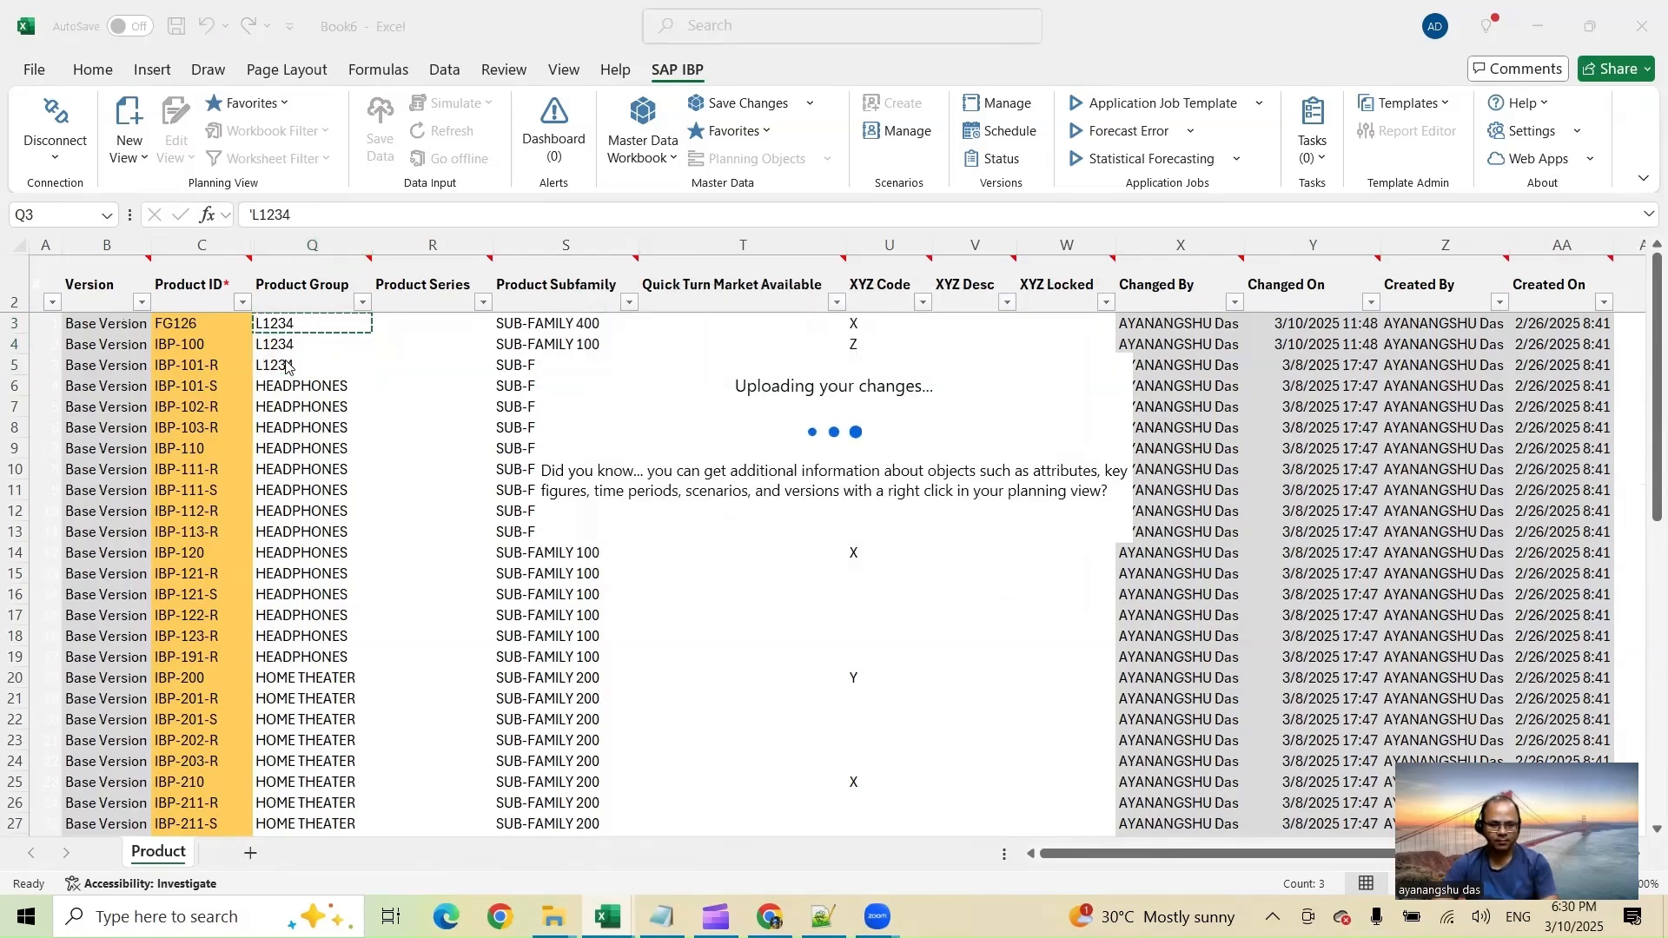
# Switch to Notepad++ and undo the latest edits in the new 2 note to restore the AVGLAST6M text
pyautogui.click(822, 915)
pyautogui.write('L')
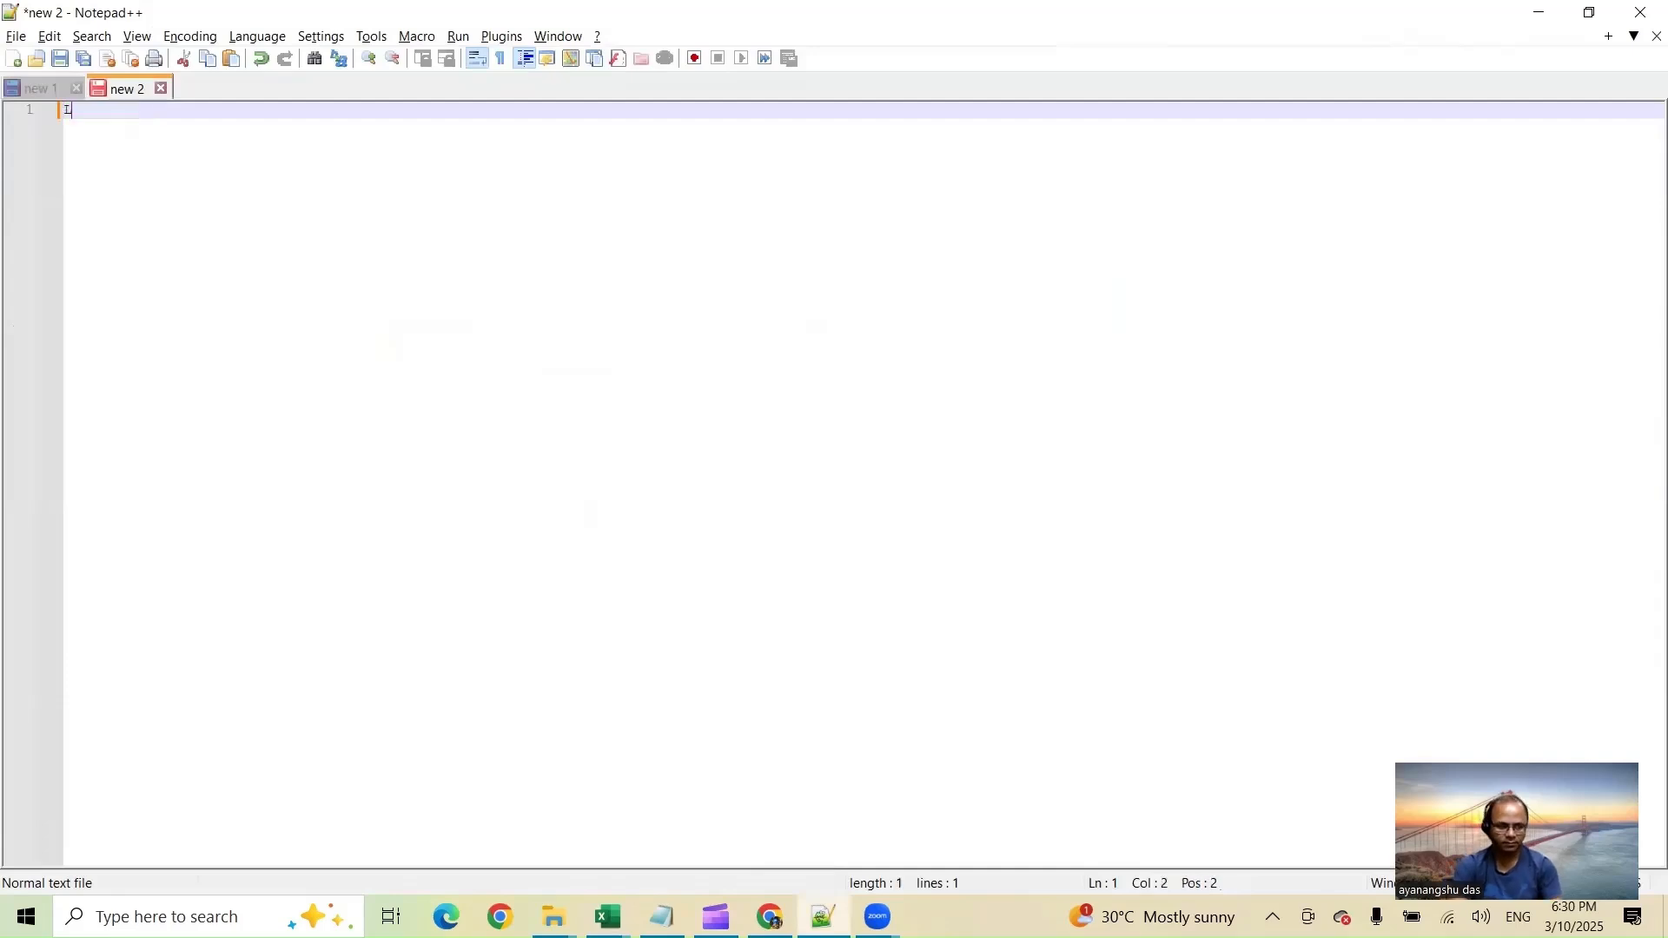
pyautogui.hotkey('ctrl', 'z')
pyautogui.hotkey('ctrl', 'z')
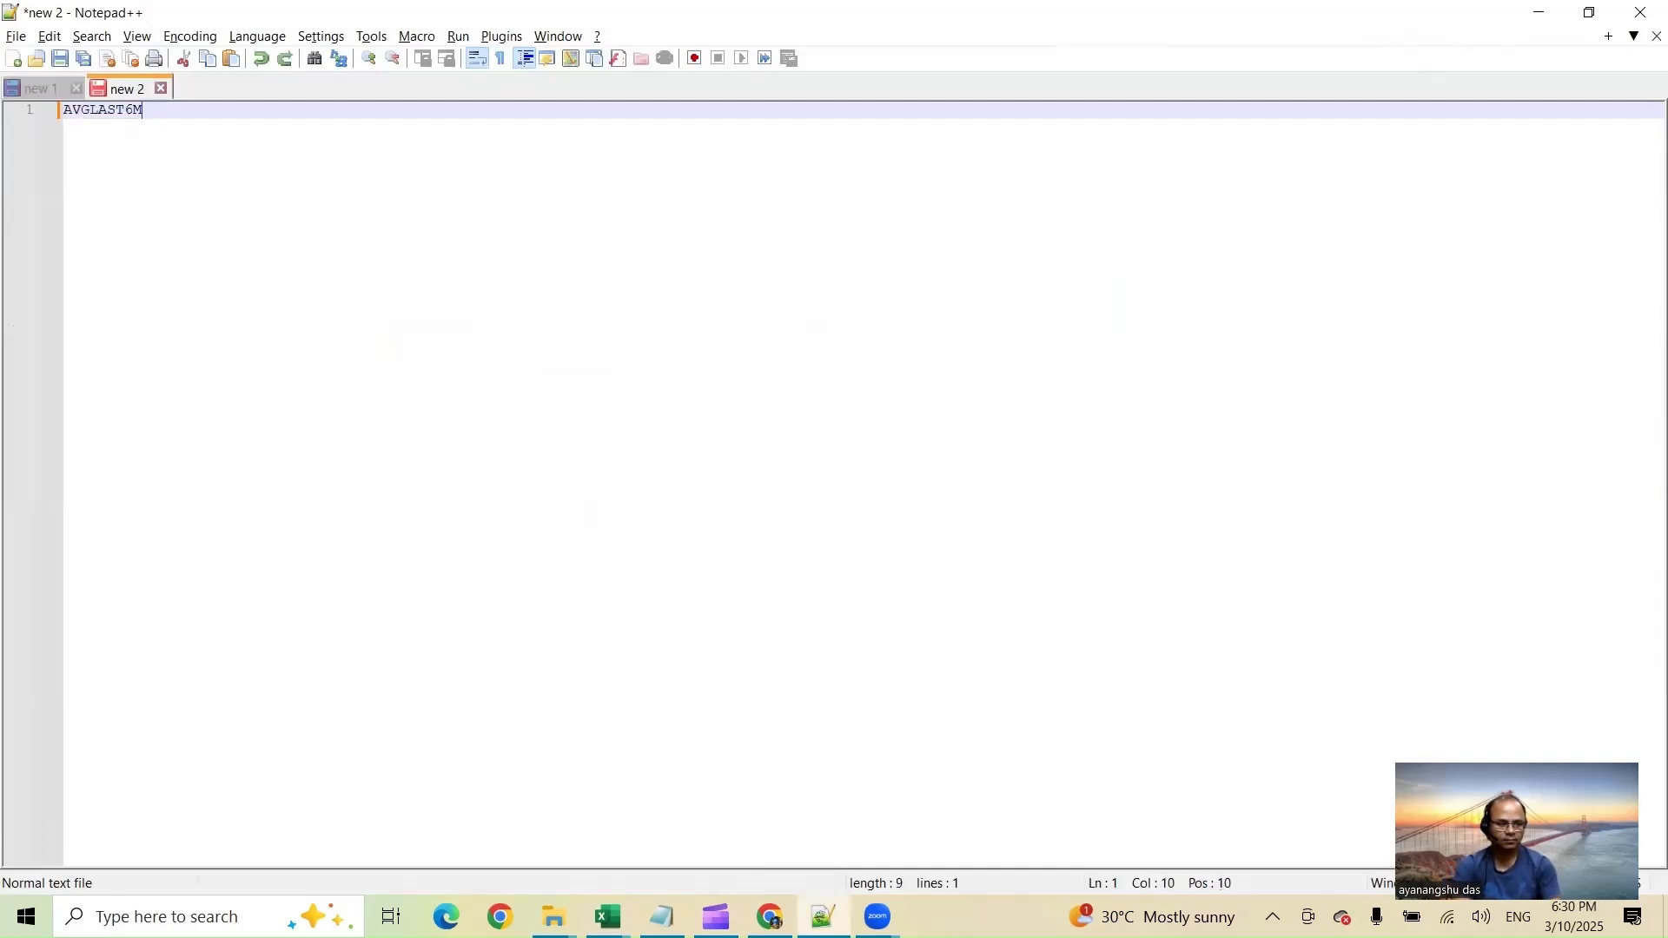
# Add L1234 on a new line of the note, then return to Excel and close the save confirmation without downloading the report
pyautogui.press('Return')
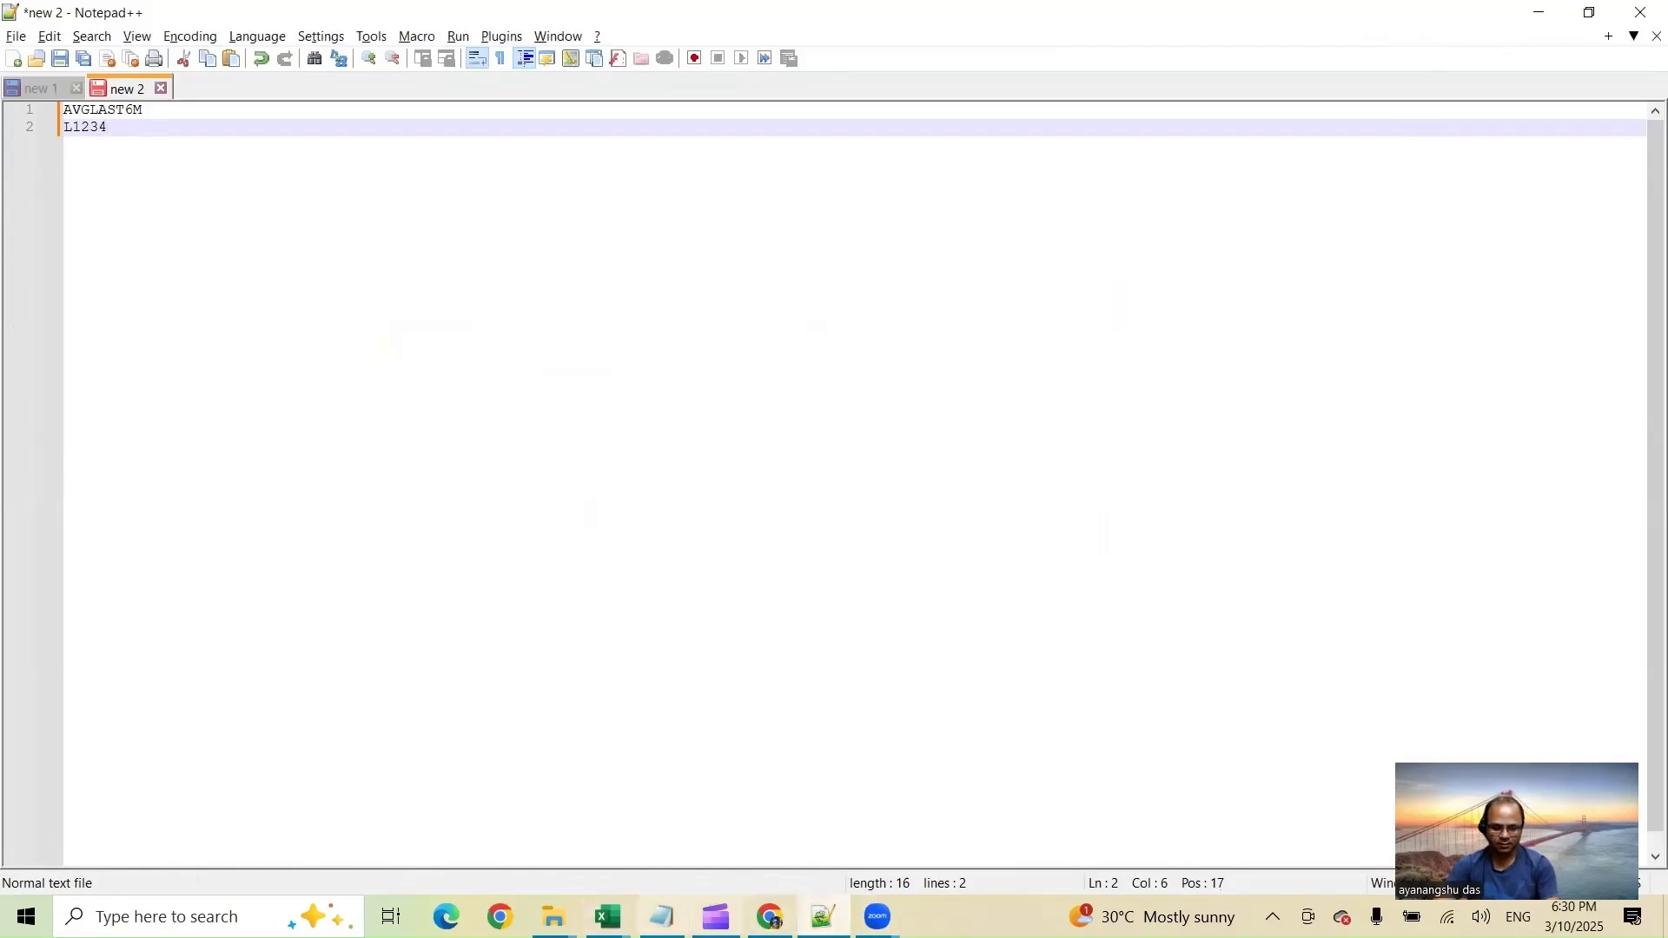
pyautogui.moveTo(608, 916)
pyautogui.click(800, 830)
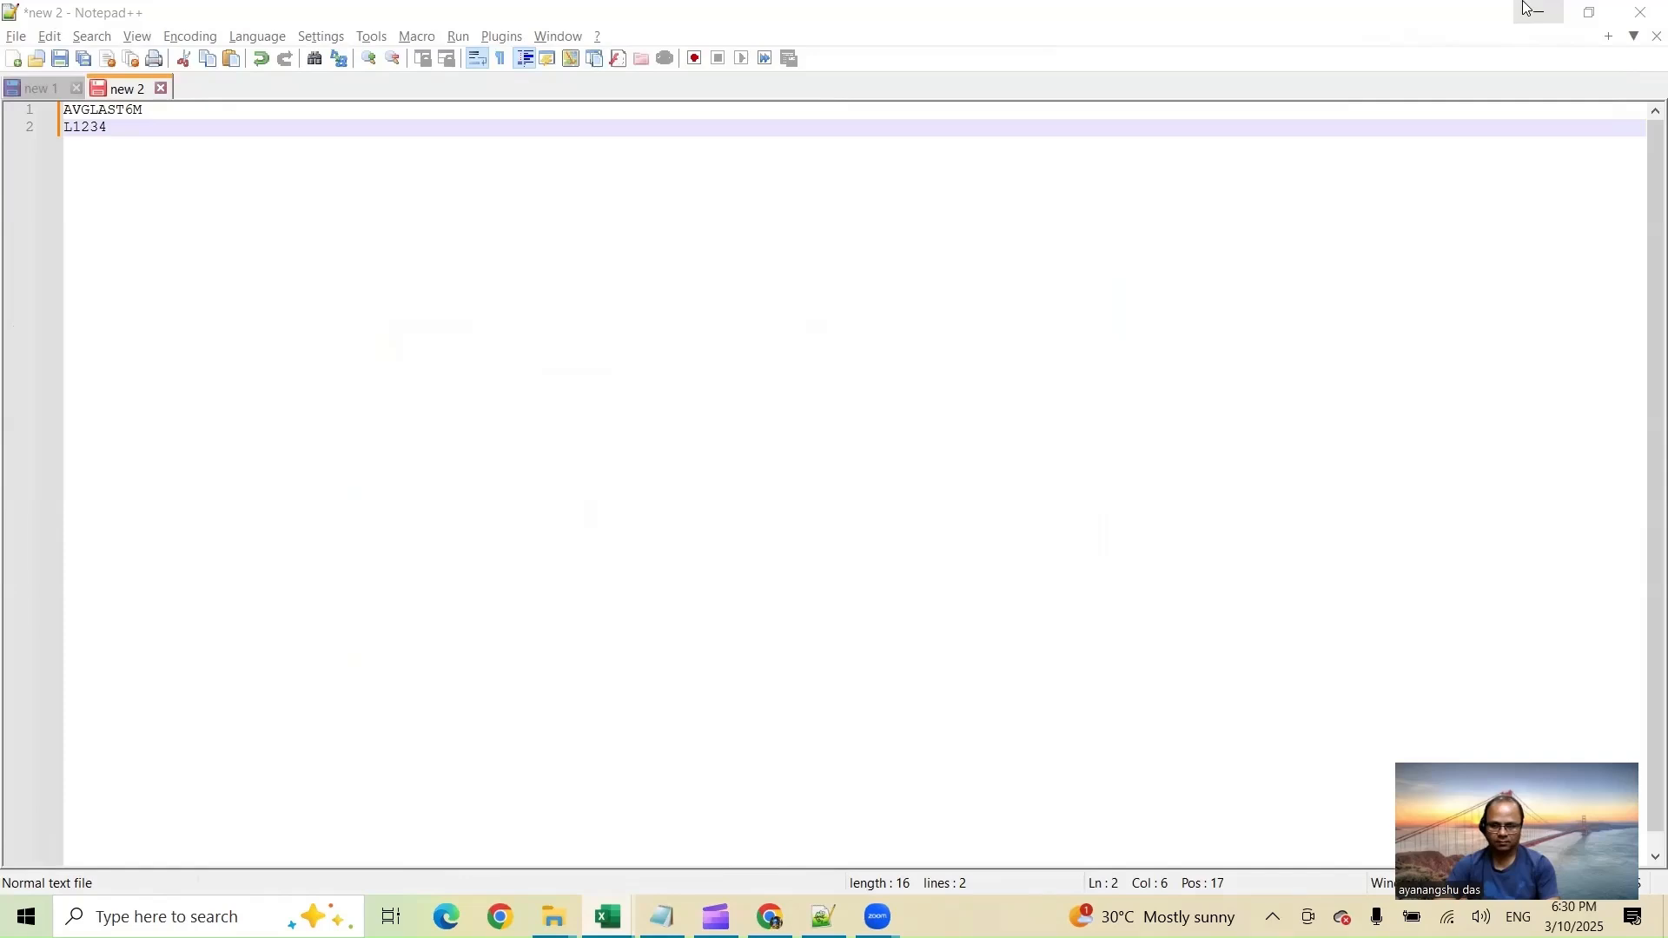
pyautogui.click(1531, 11)
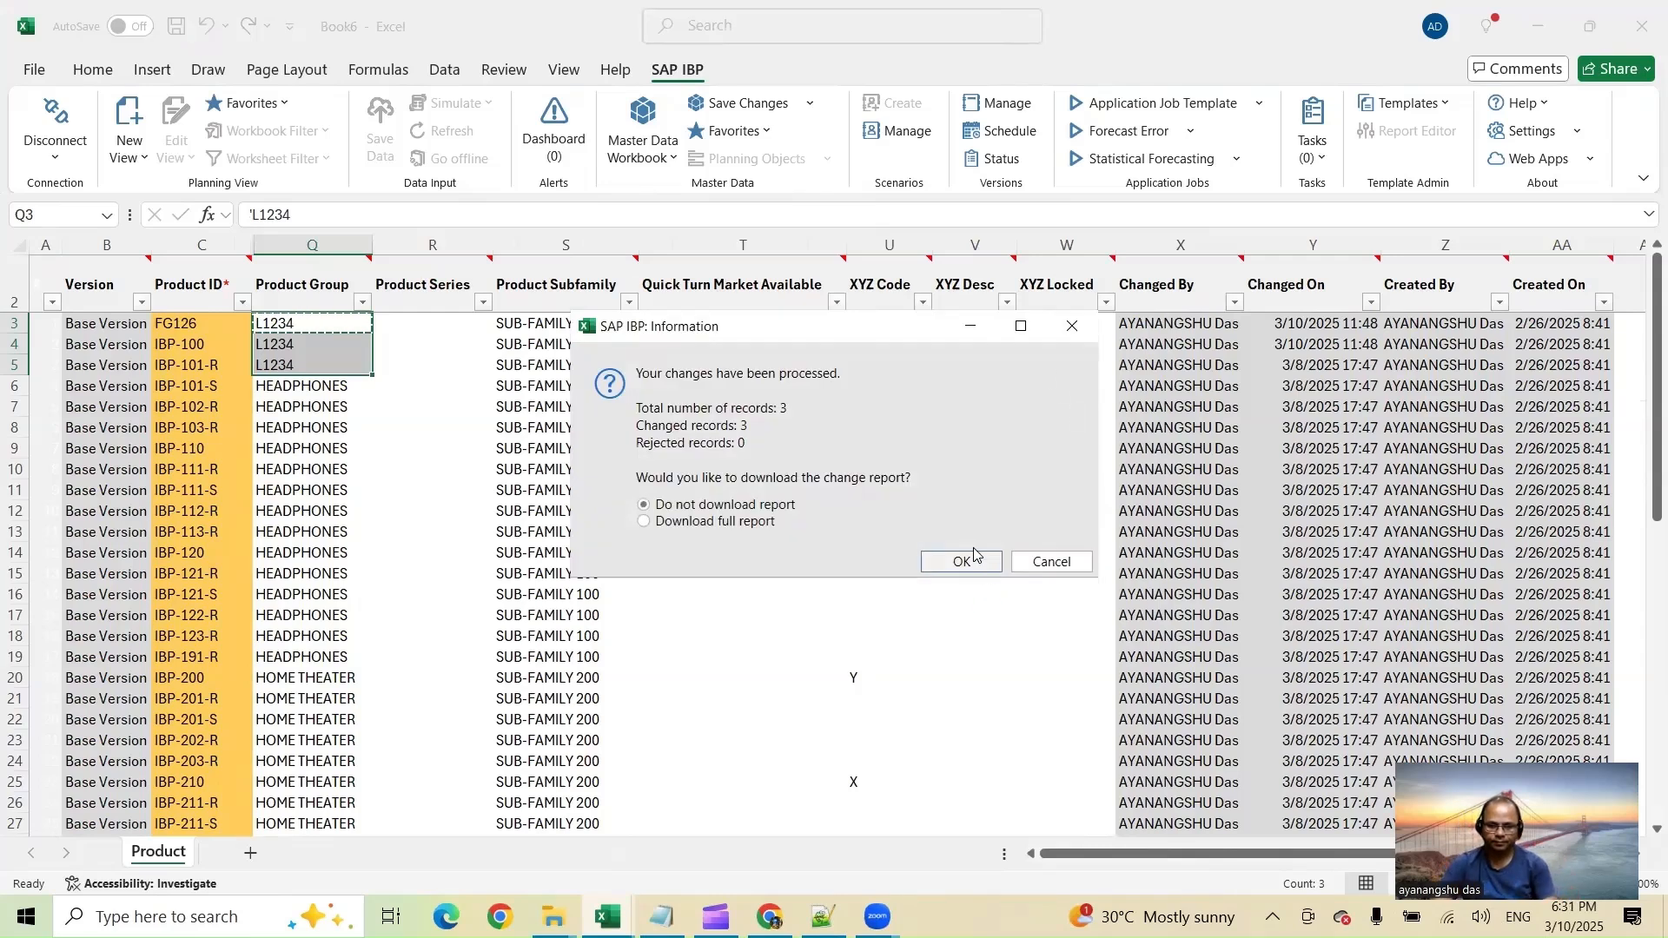
pyautogui.click(962, 562)
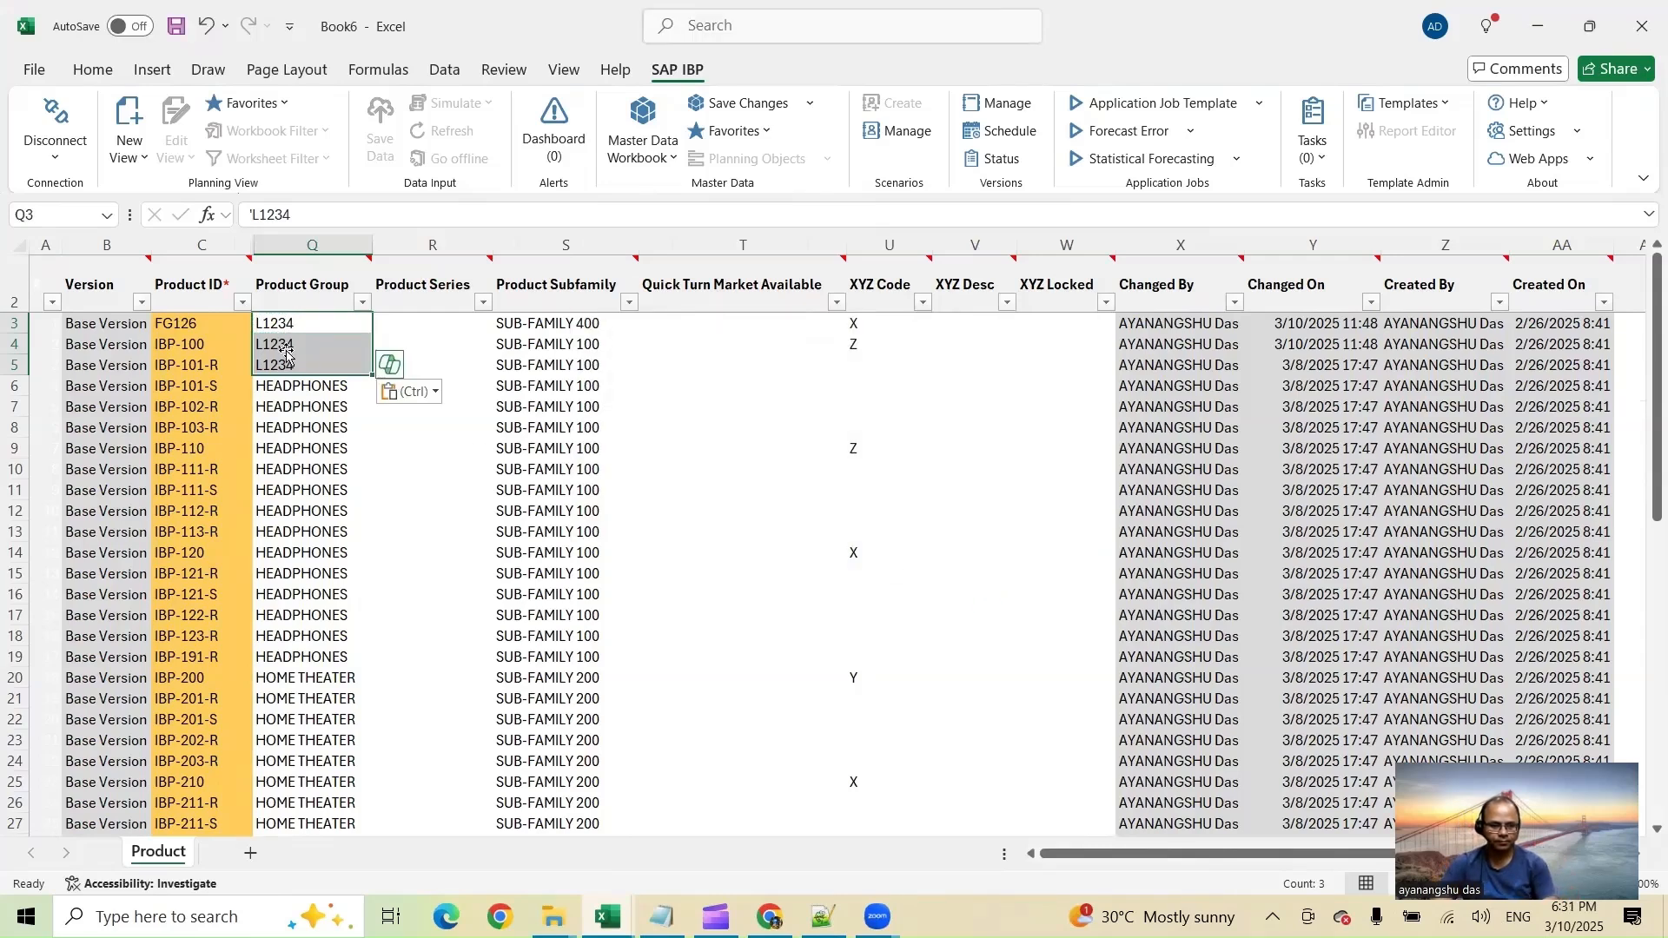
# Copy product IDs FG126, IBP-100 and IBP-101-R from the Product sheet into the Notepad++ note below L1234, separated by a blank line
pyautogui.click(161, 324)
pyautogui.hotkey('ctrl', 'c')
pyautogui.hotkey('alt', 'Tab')
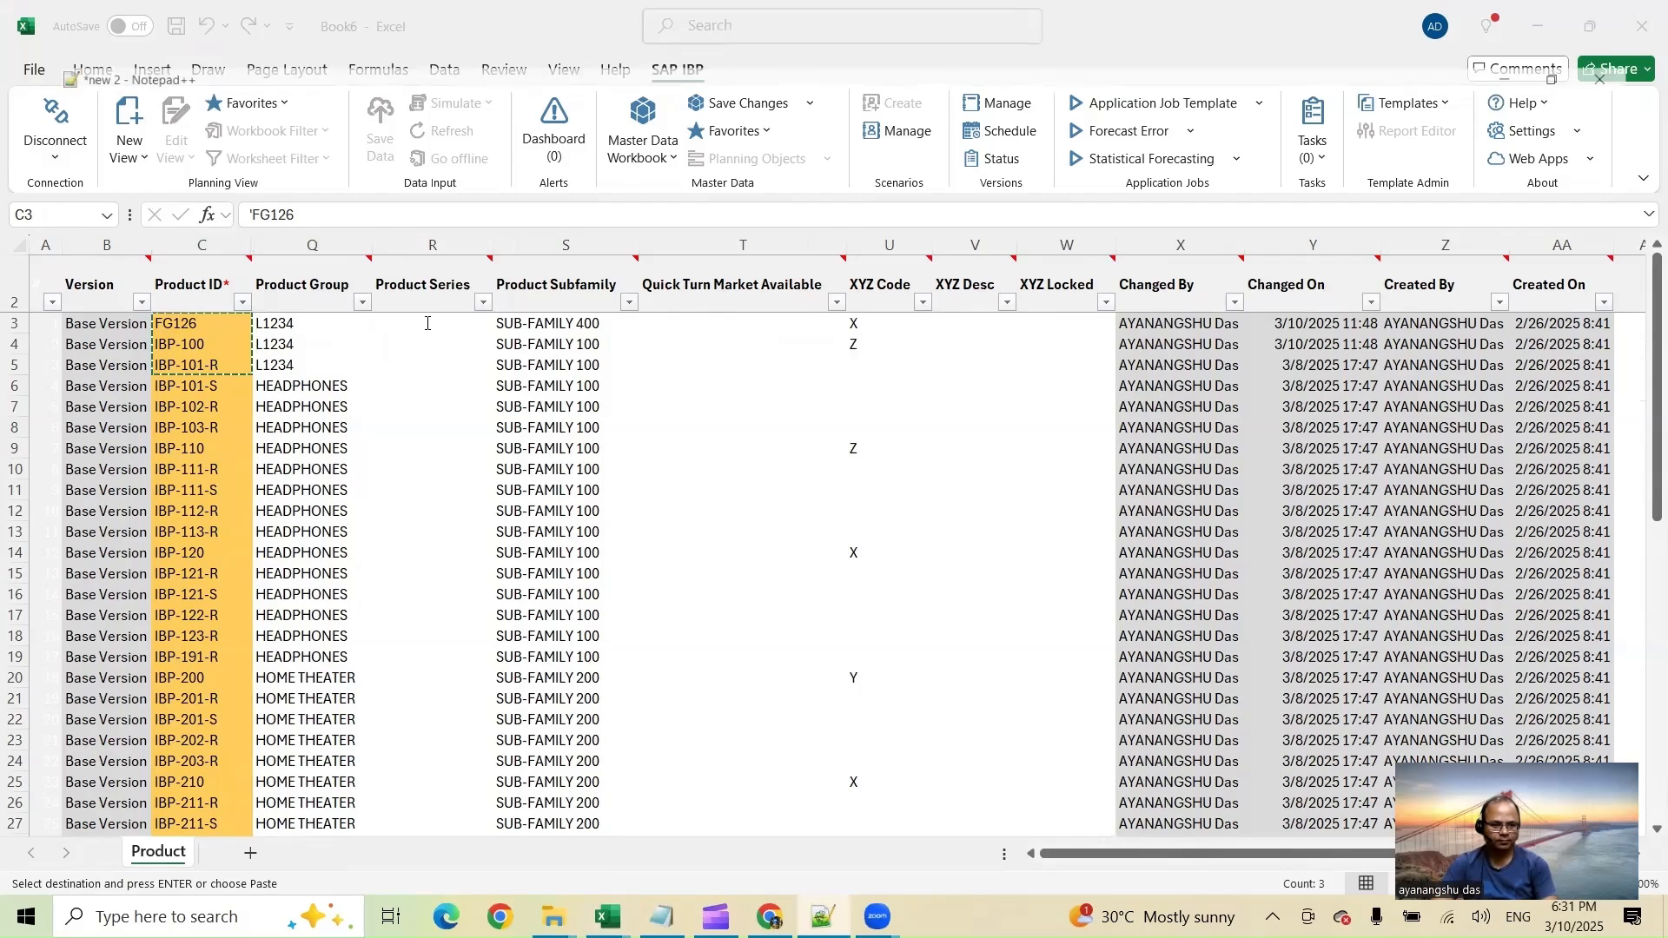
pyautogui.press('Return')
pyautogui.press('Return')
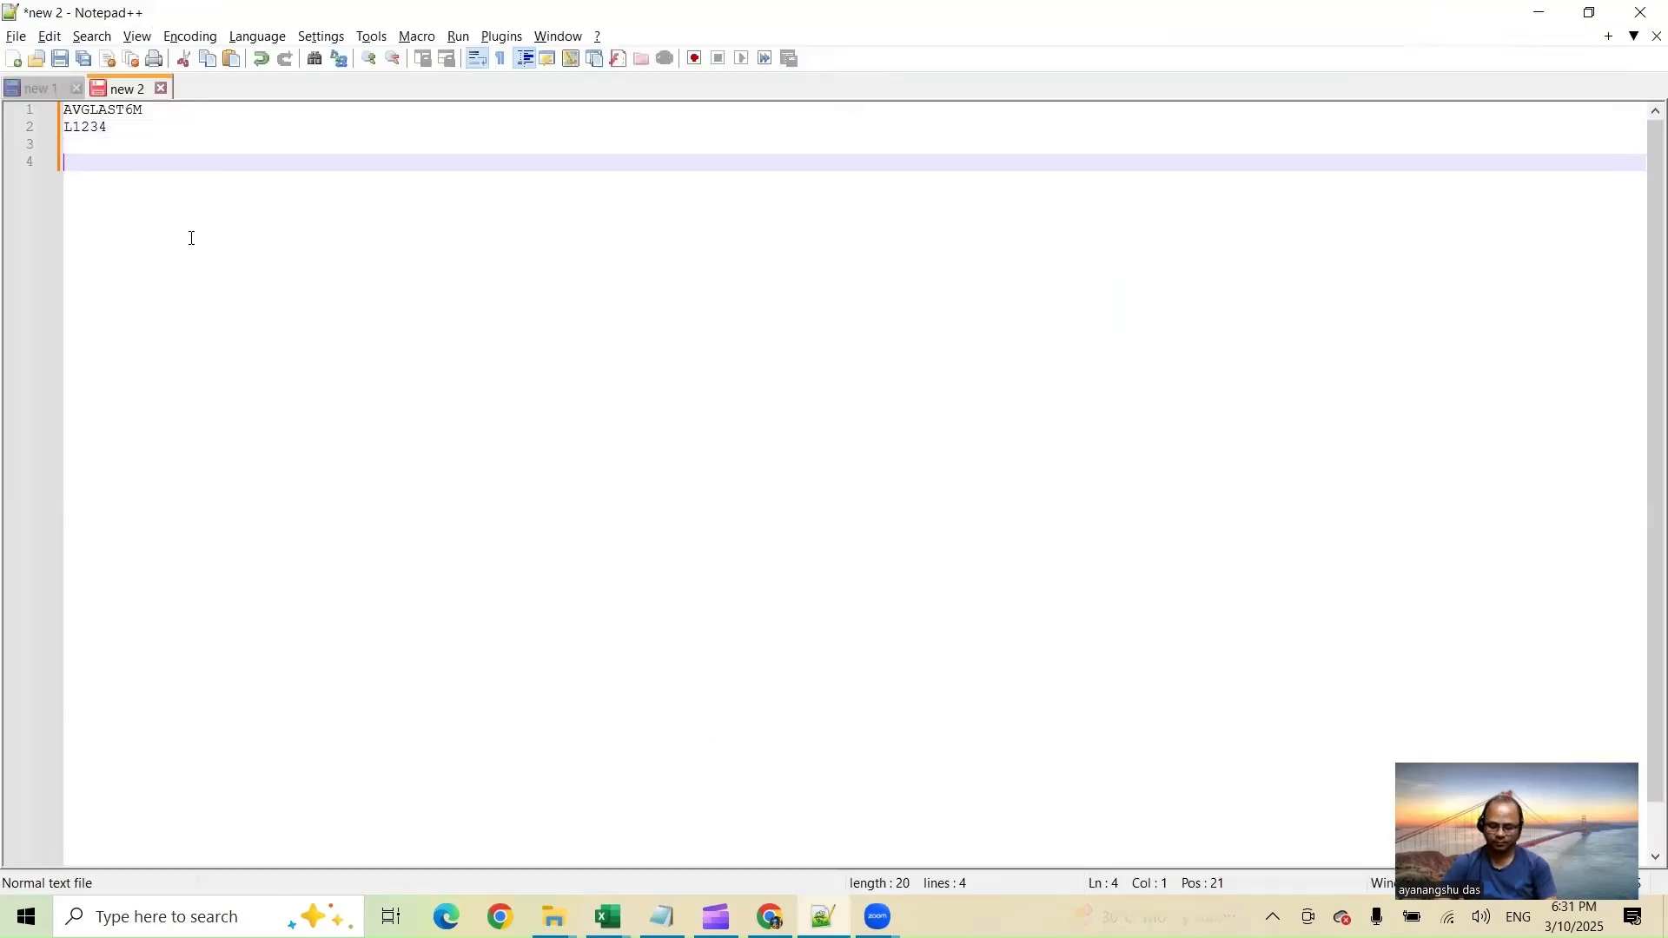
pyautogui.hotkey('ctrl', 'v')
pyautogui.hotkey('alt', 'Tab')
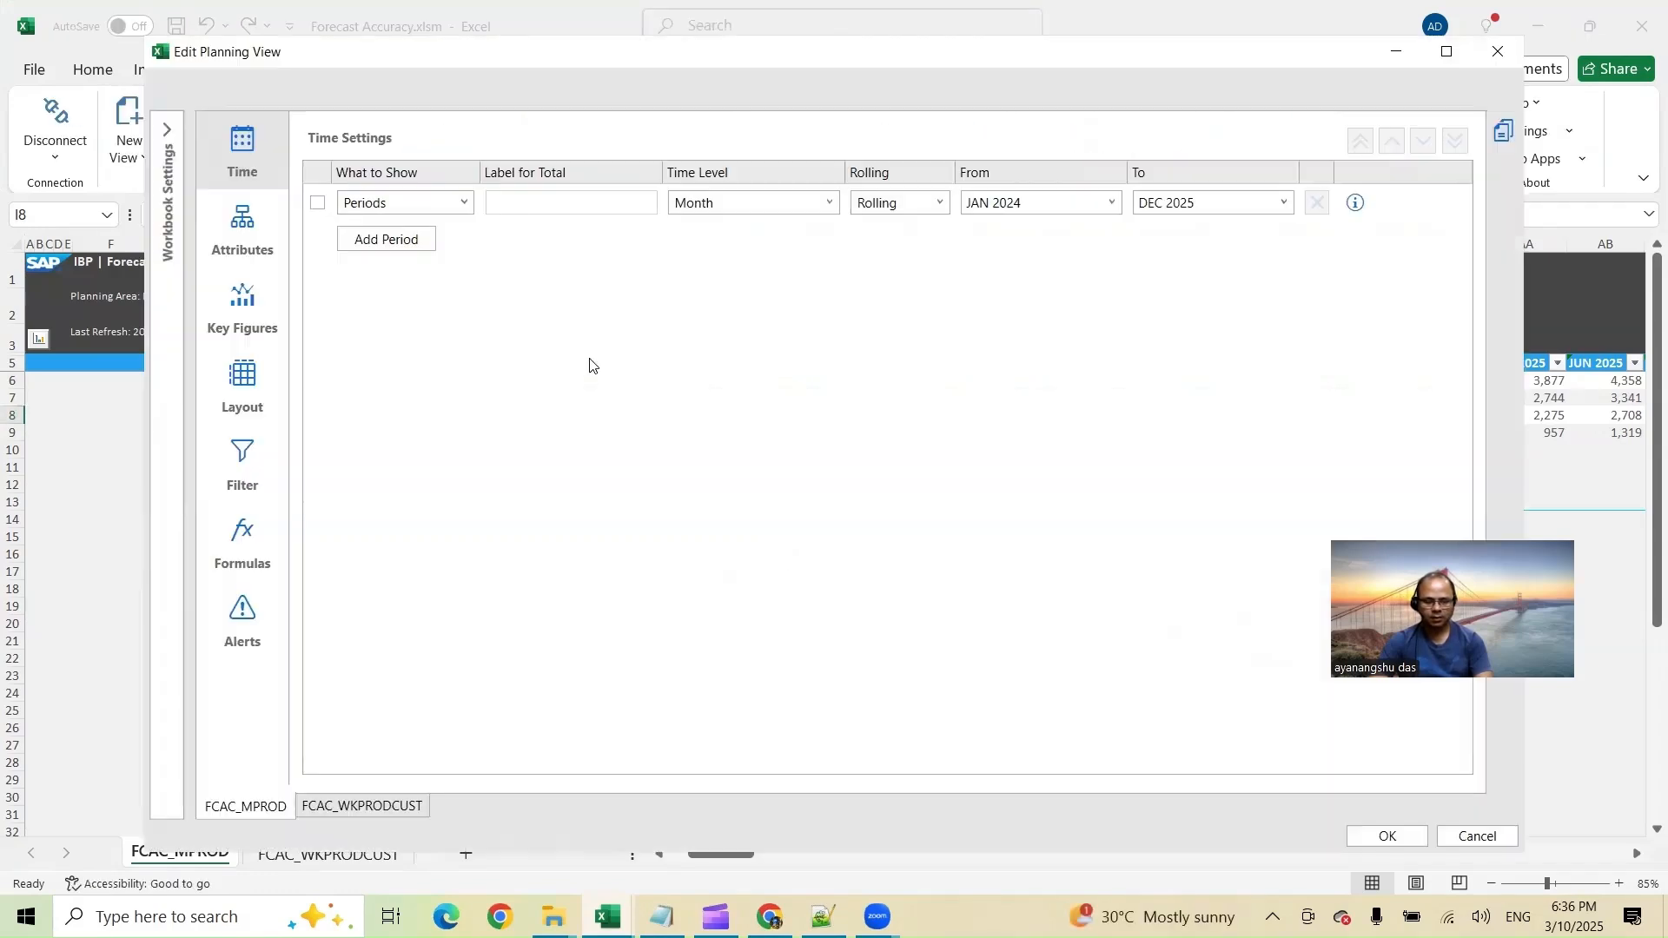
# Replace Product ID with Product Group in the selected attributes of the FCAC_MPROD planning view
pyautogui.click(229, 265)
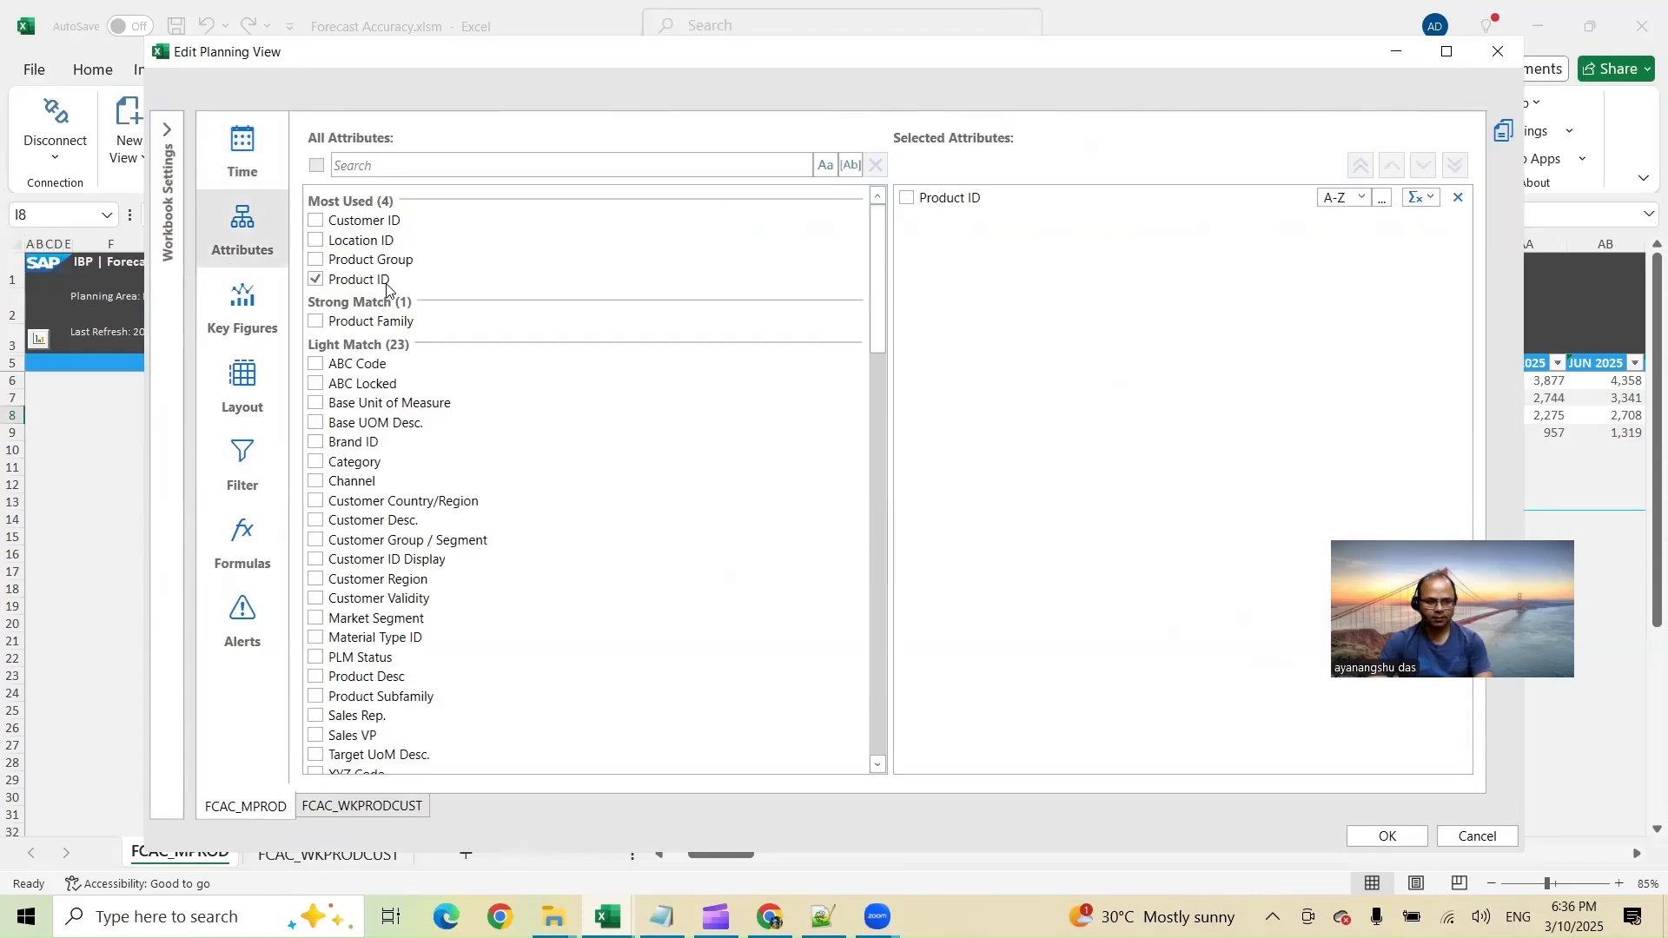
pyautogui.click(374, 279)
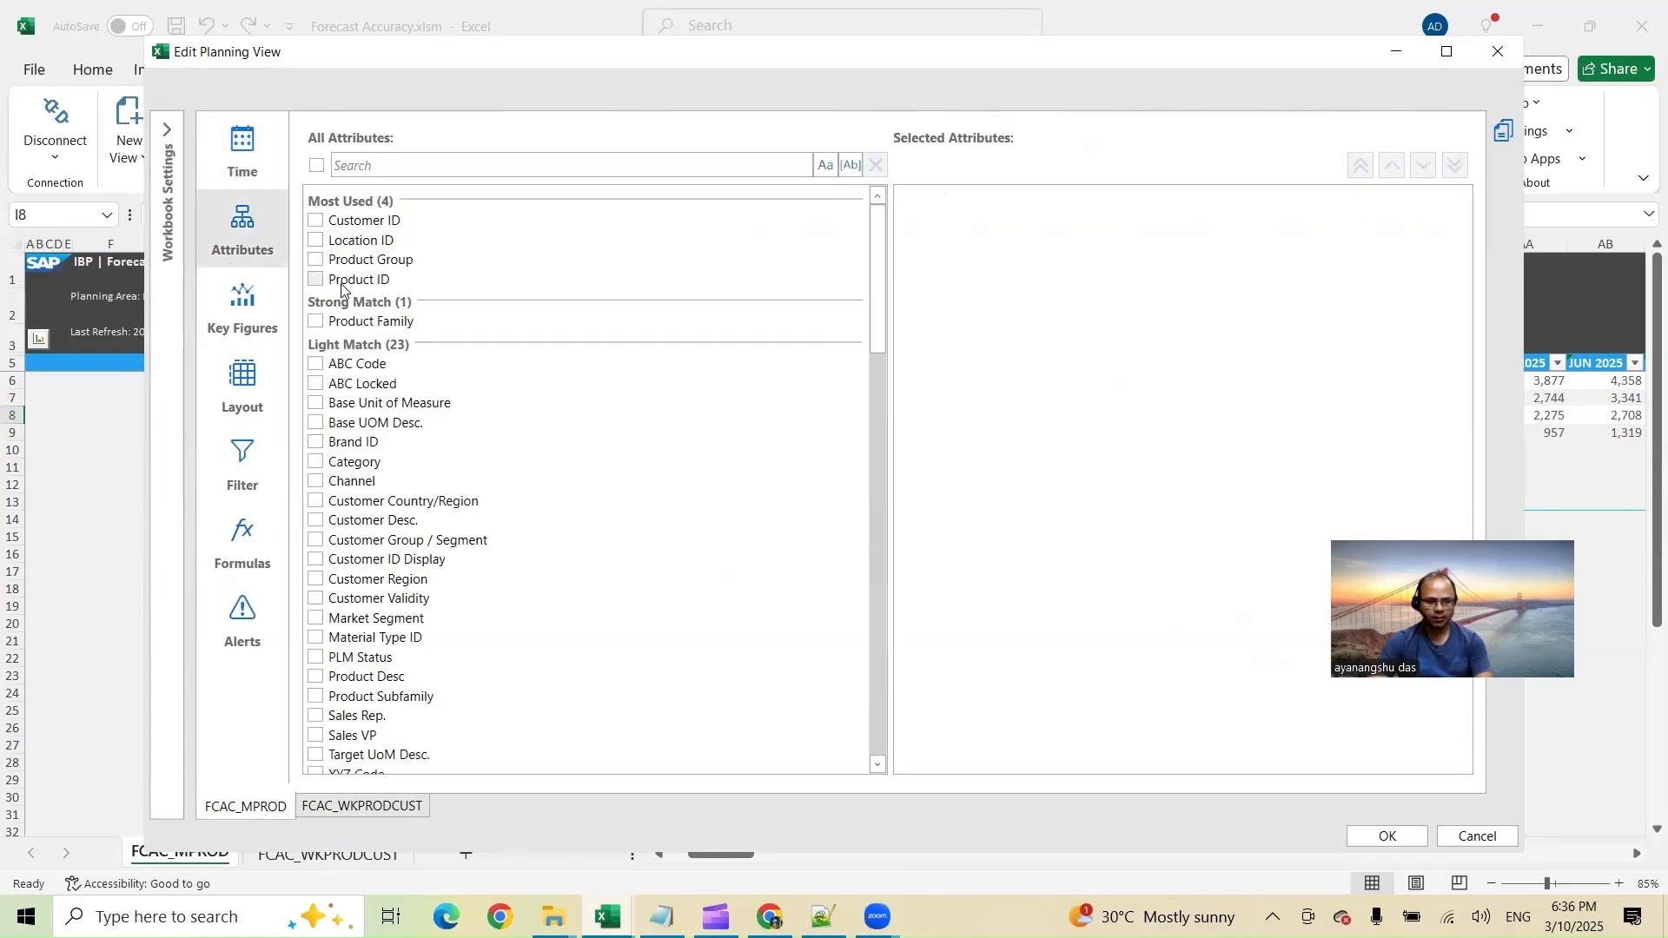
pyautogui.click(343, 280)
pyautogui.click(405, 161)
pyautogui.write('Produc')
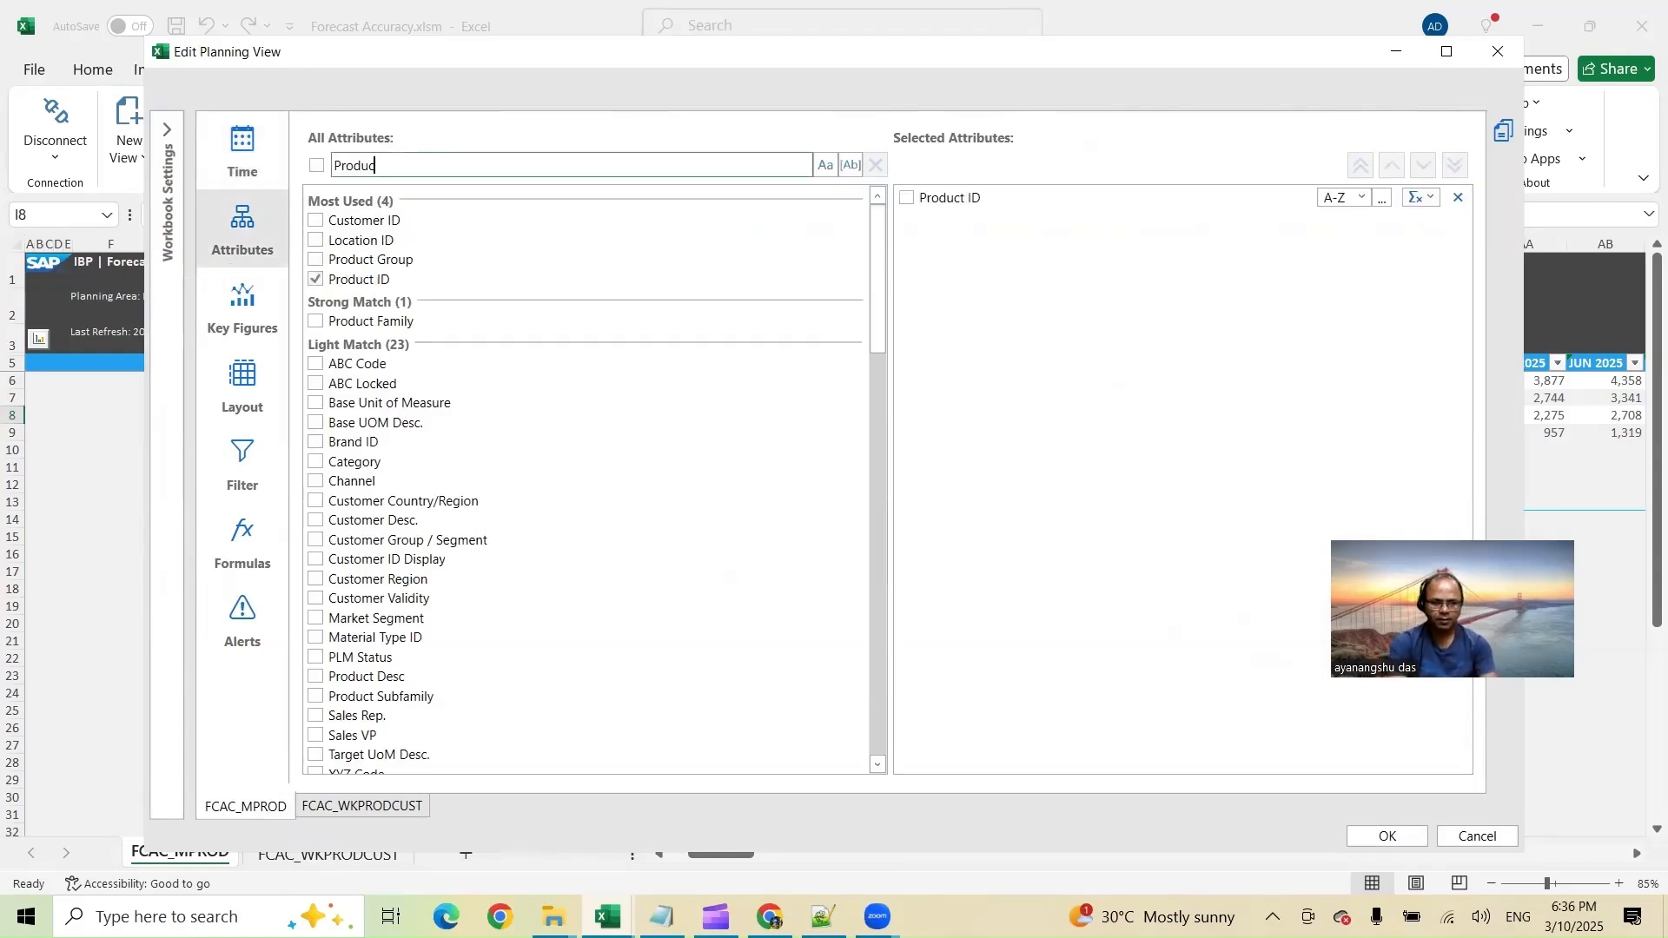
pyautogui.write('t')
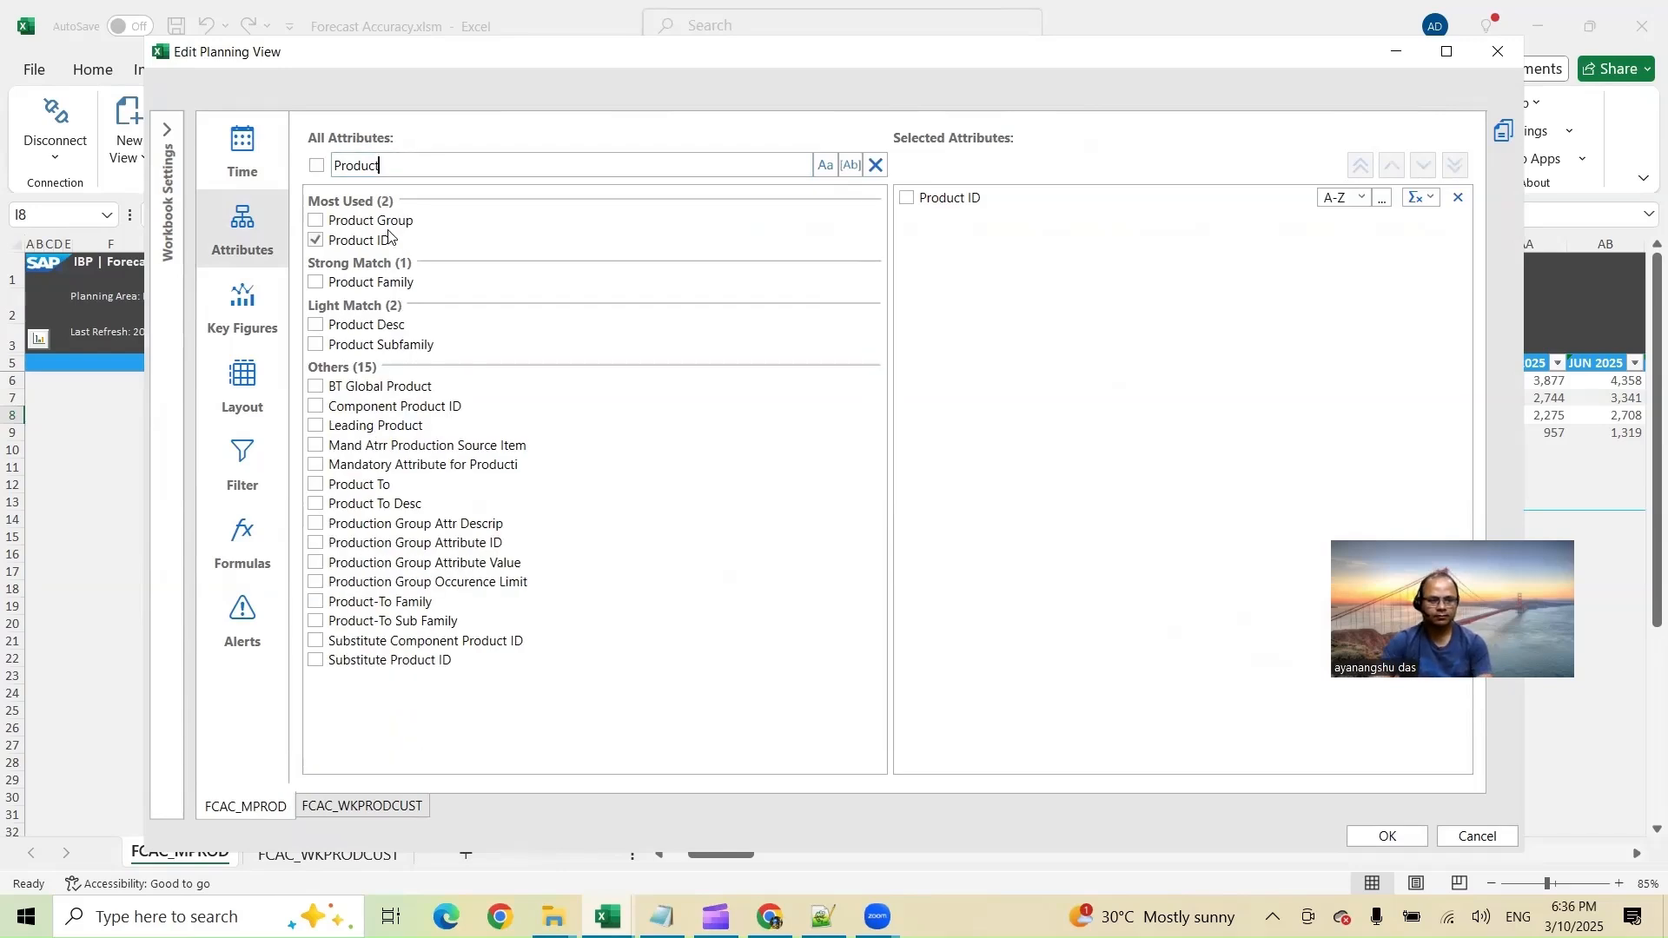
pyautogui.click(387, 228)
pyautogui.click(317, 241)
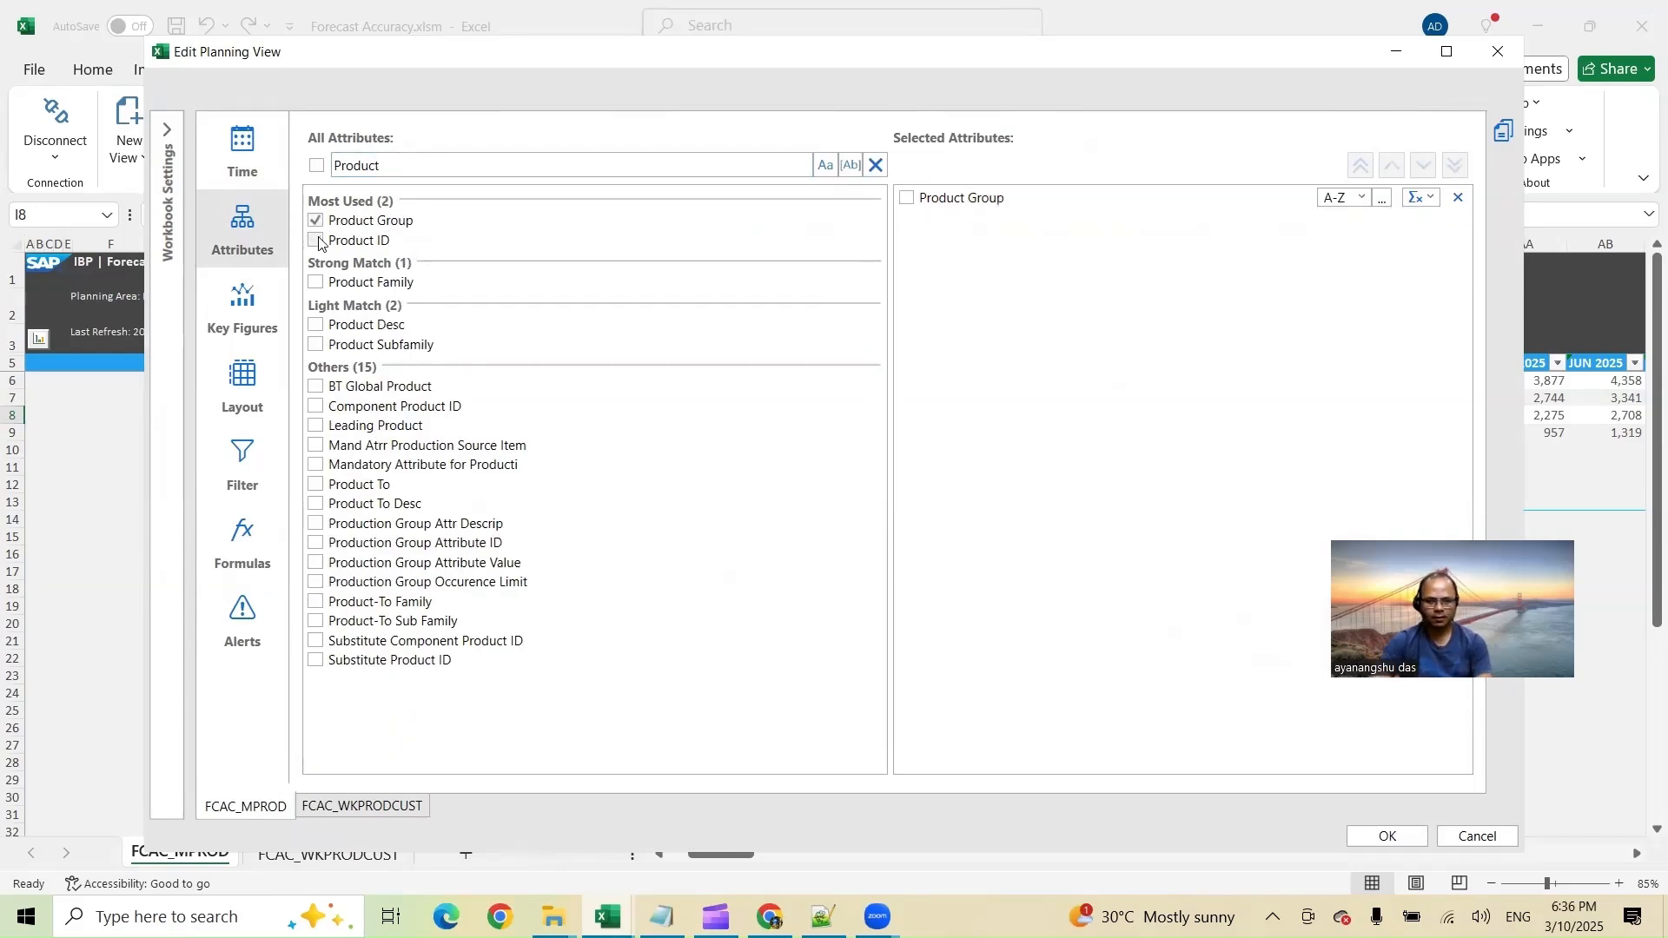
# Remove Consensus Demand from the selected key figures and copy the key figure ID ADJKF from the Notepad++ note
pyautogui.click(258, 314)
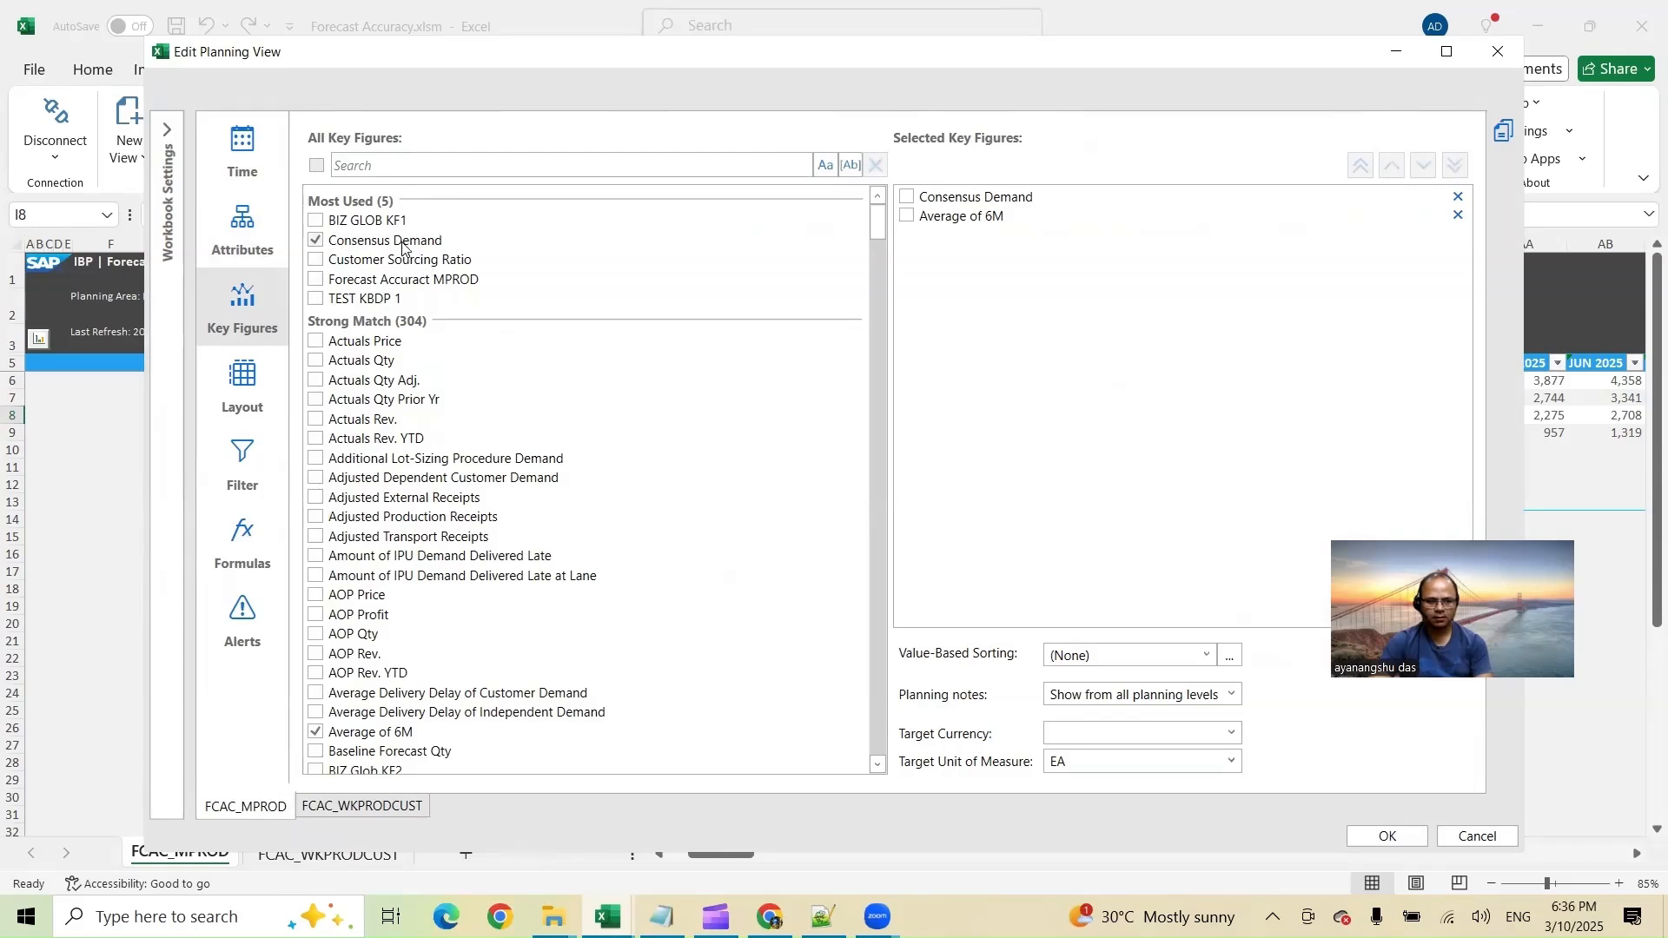
pyautogui.click(1460, 198)
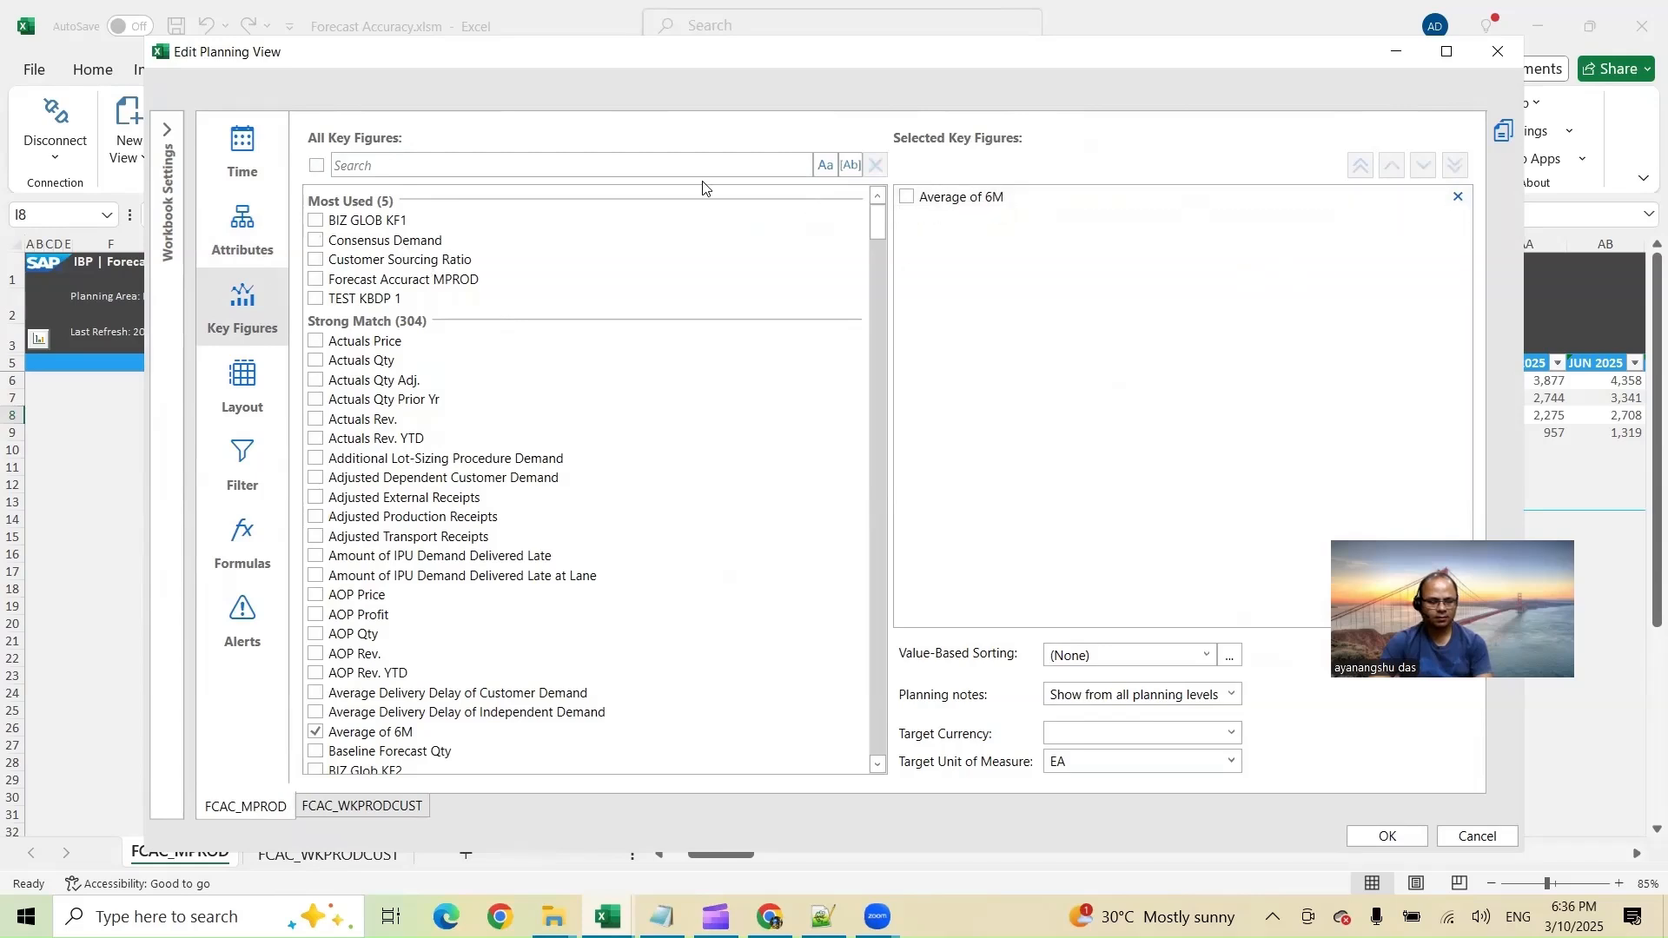
pyautogui.click(824, 917)
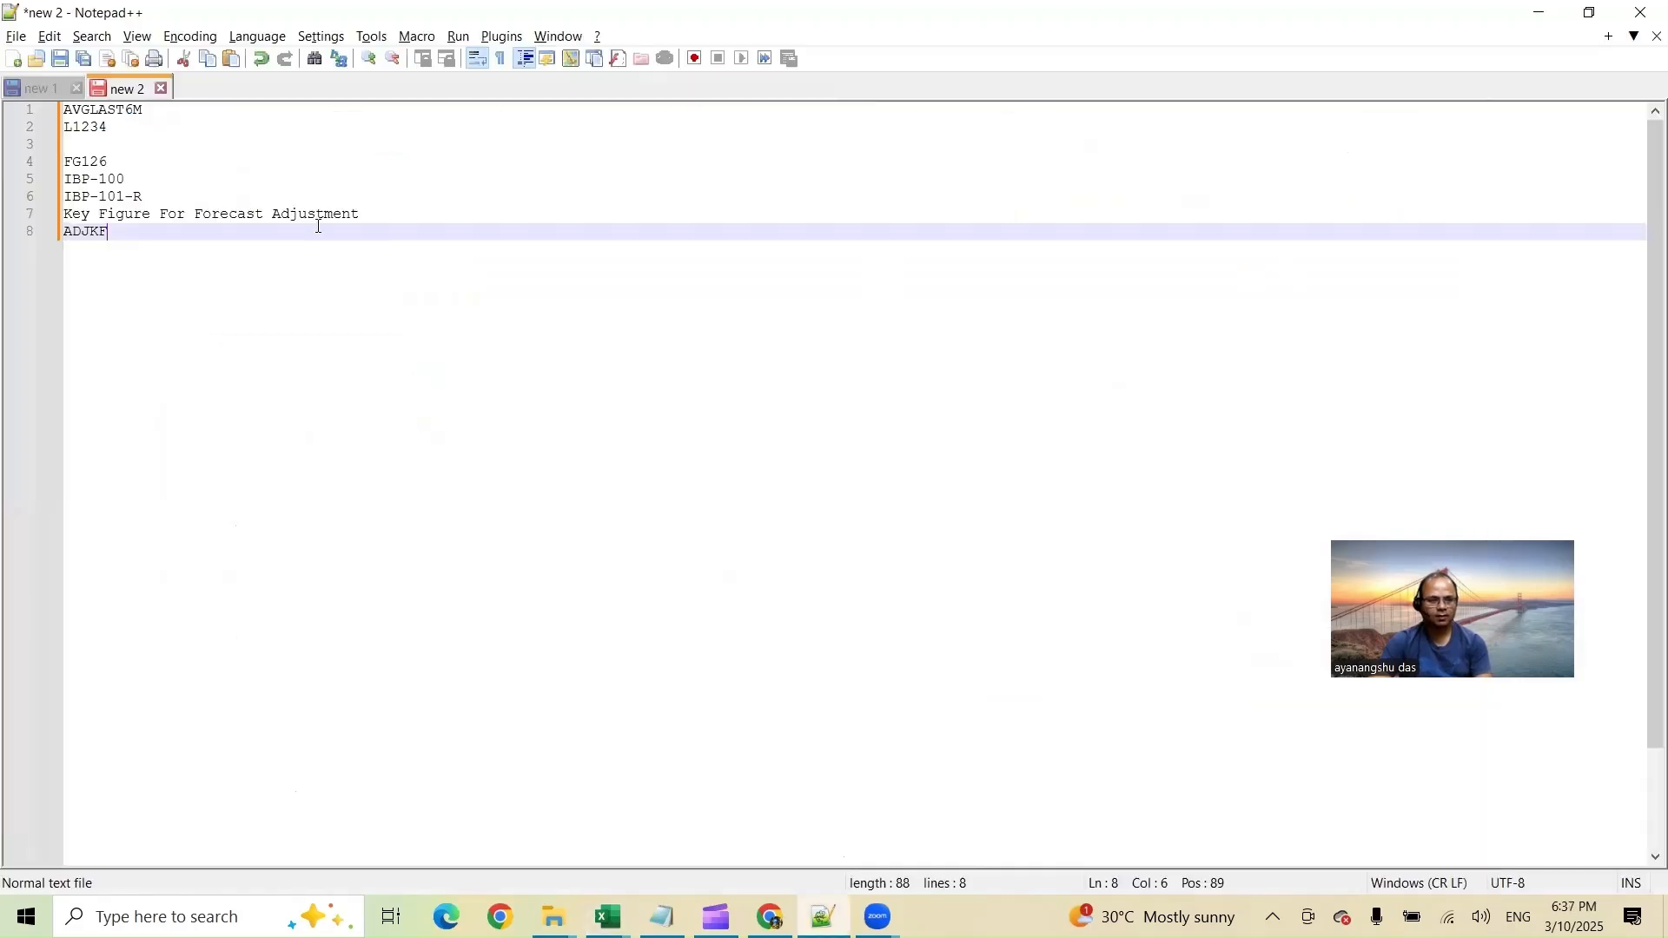
pyautogui.moveTo(147, 226); pyautogui.dragTo(36, 239)
pyautogui.hotkey('ctrl', 'c')
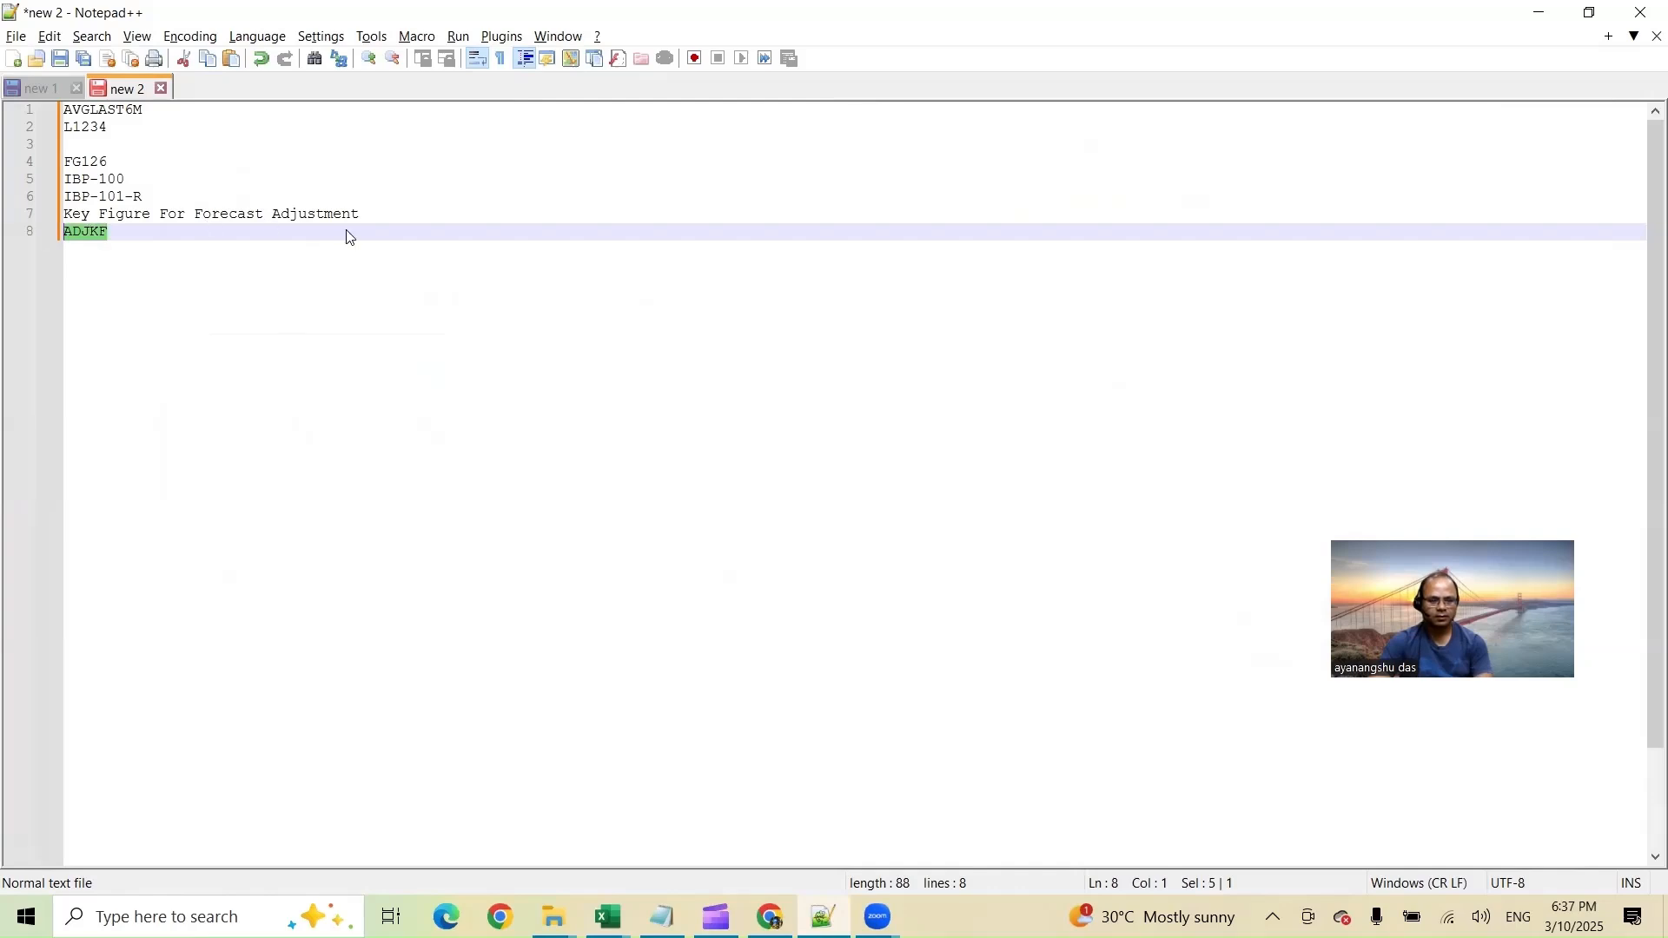
# Search the planning view's key figures for ADJKF and set the key figure list to show ID - Name
pyautogui.hotkey('alt', 'Tab')
pyautogui.click(424, 167)
pyautogui.hotkey('ctrl', 'v')
pyautogui.rightClick(331, 138)
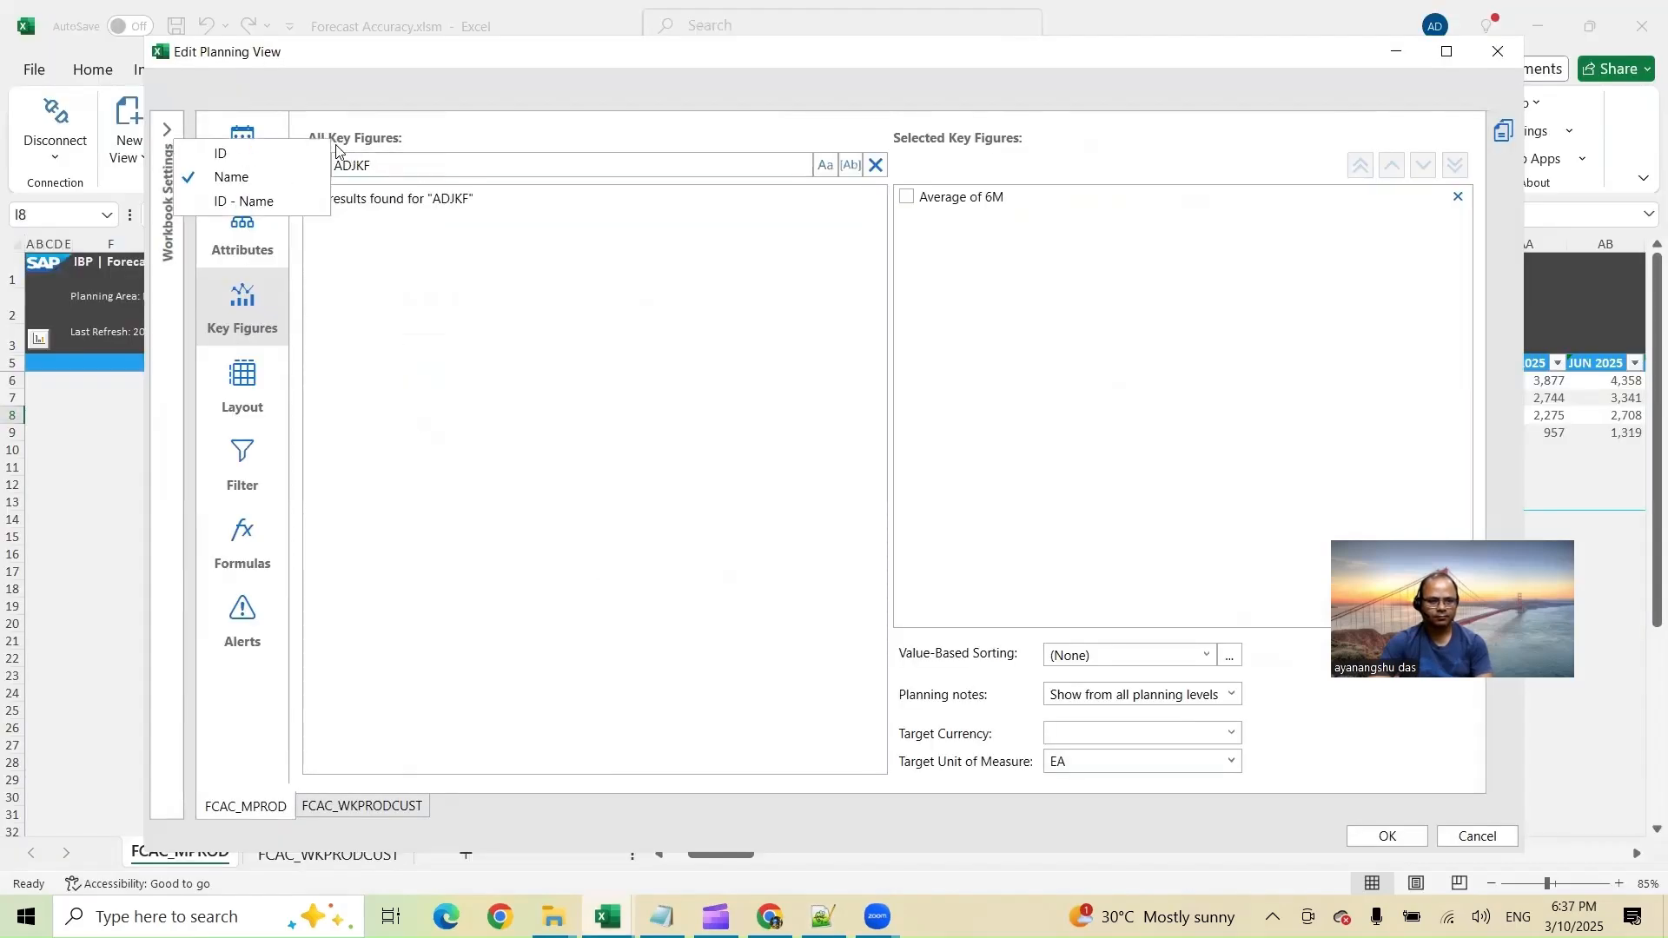
pyautogui.click(232, 203)
pyautogui.click(228, 229)
pyautogui.moveTo(394, 167); pyautogui.dragTo(308, 171)
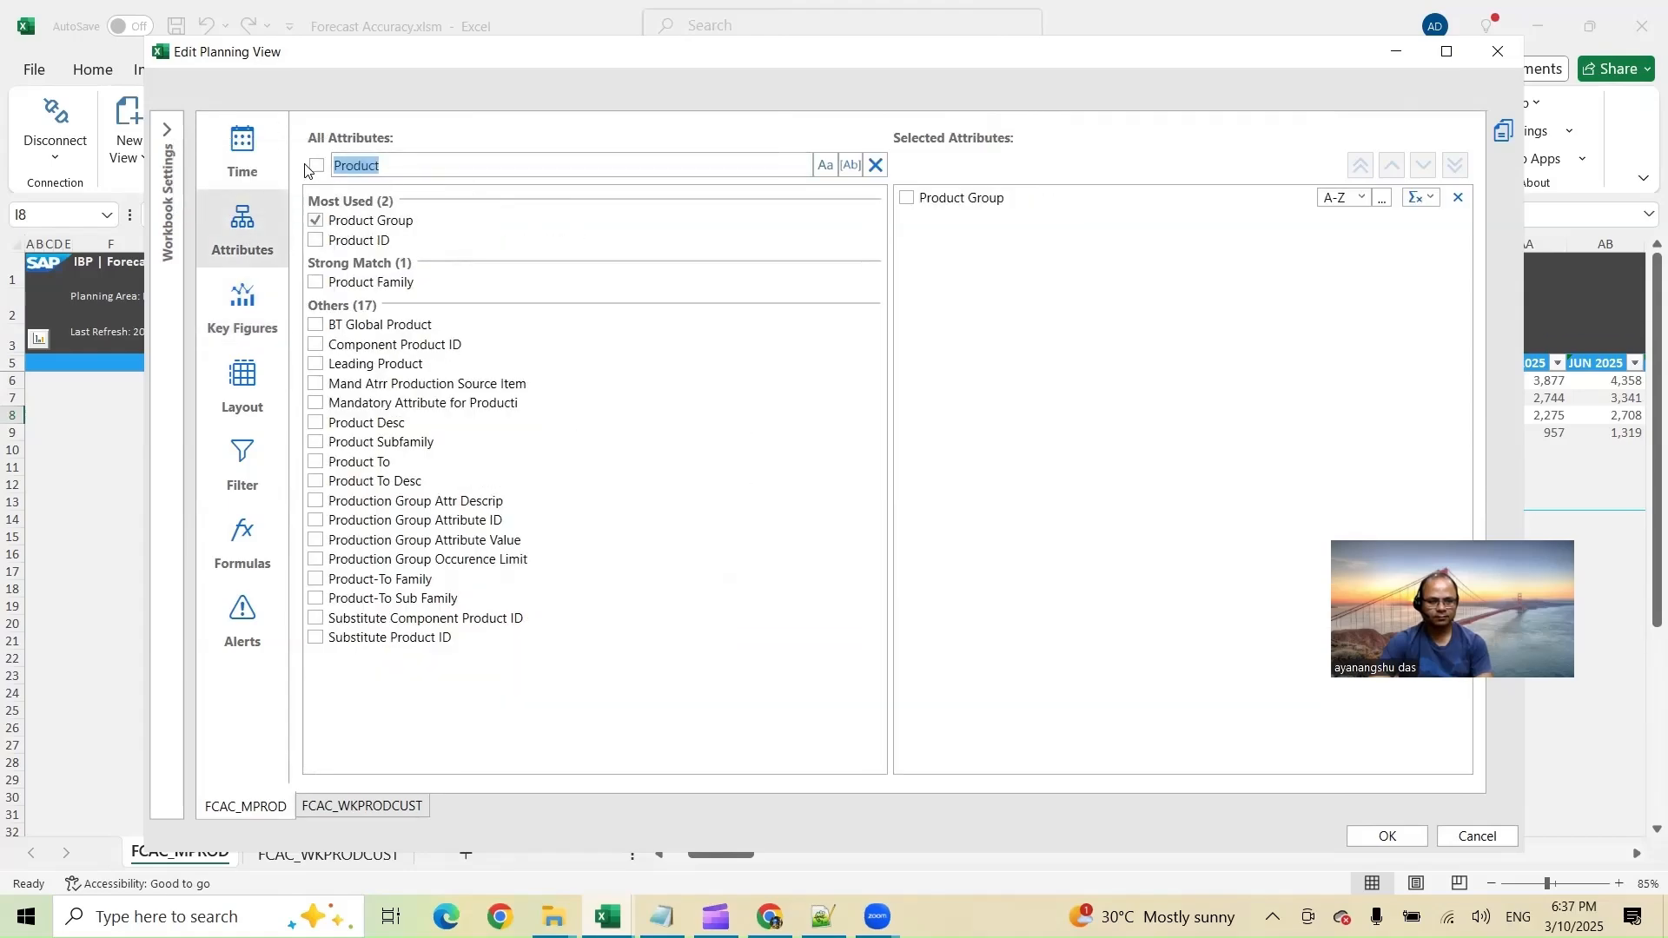
pyautogui.hotkey('ctrl', 'v')
pyautogui.rightClick(331, 141)
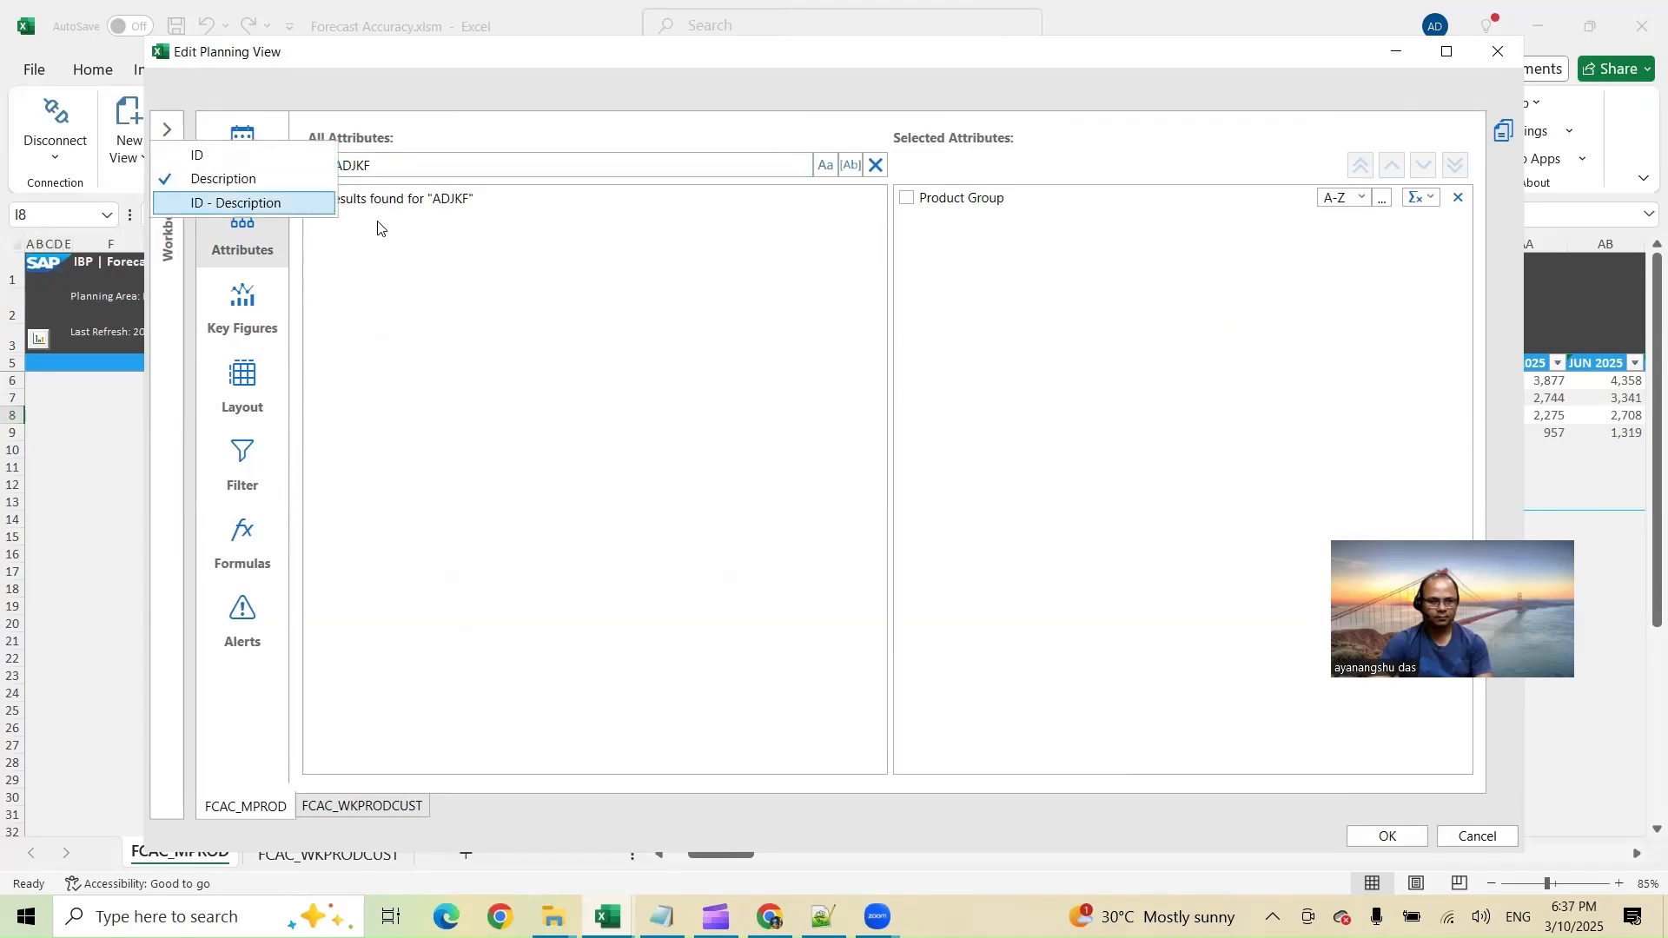
# Find ADJKF - Key Figure For Forecast Adjustment and add it to the selected key figures
pyautogui.click(250, 313)
pyautogui.click(382, 167)
pyautogui.hotkey('ctrl', 'v')
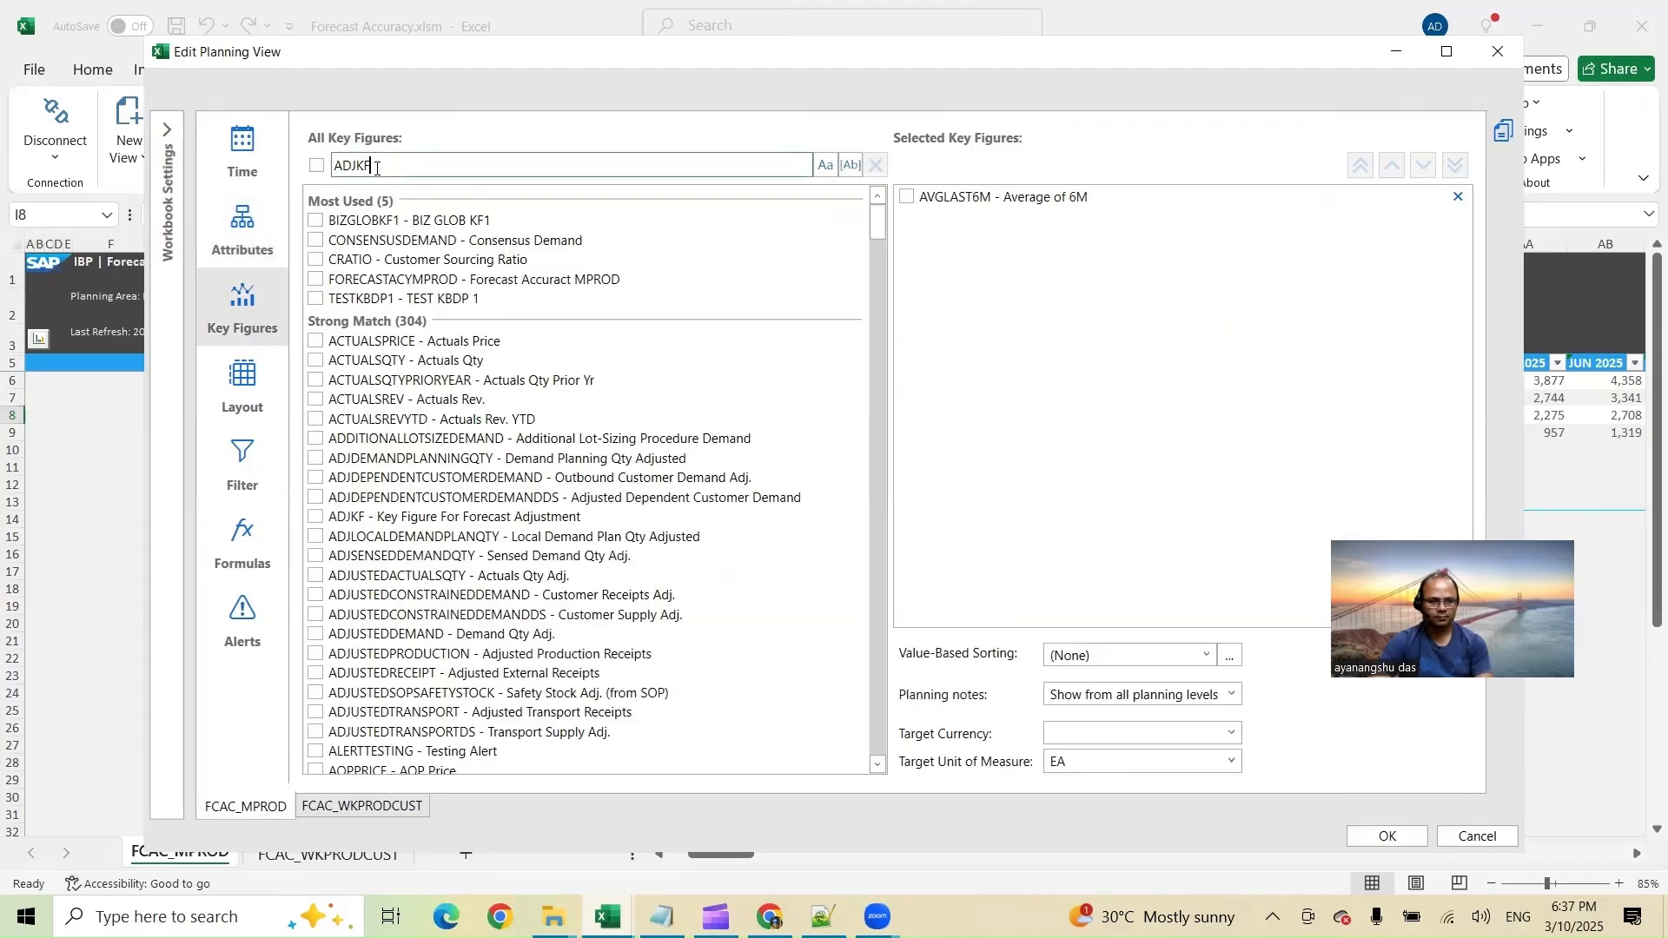
pyautogui.click(330, 223)
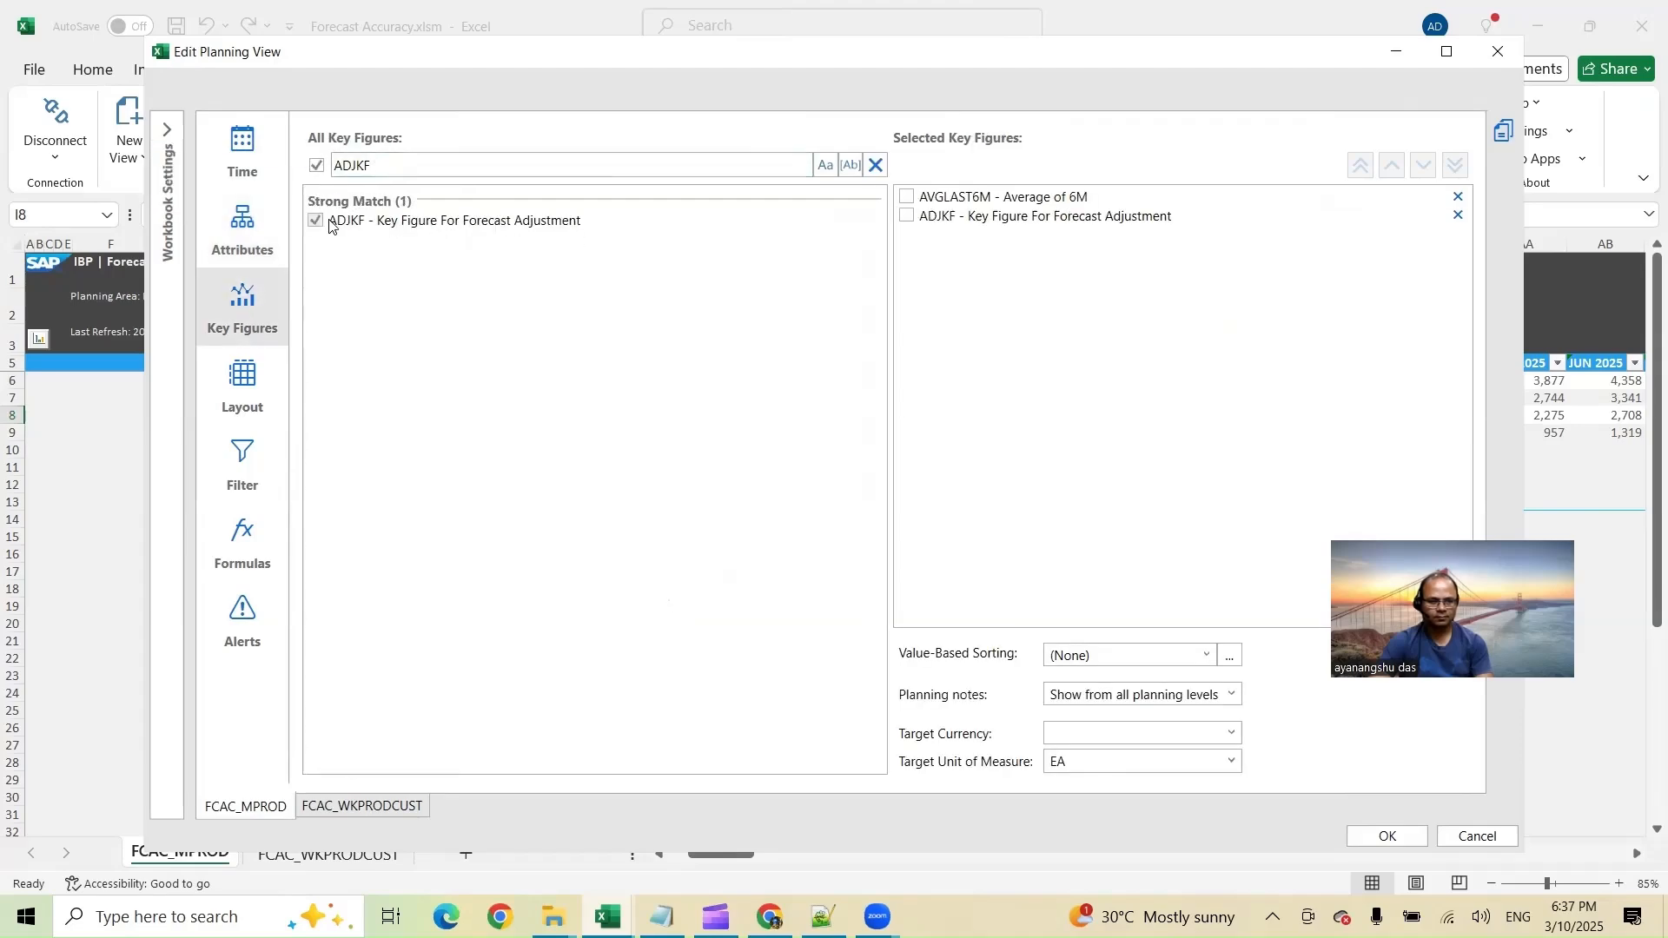
# Change the attribute-based filter from Product ID to Product Group and start entering its value with L
pyautogui.click(243, 461)
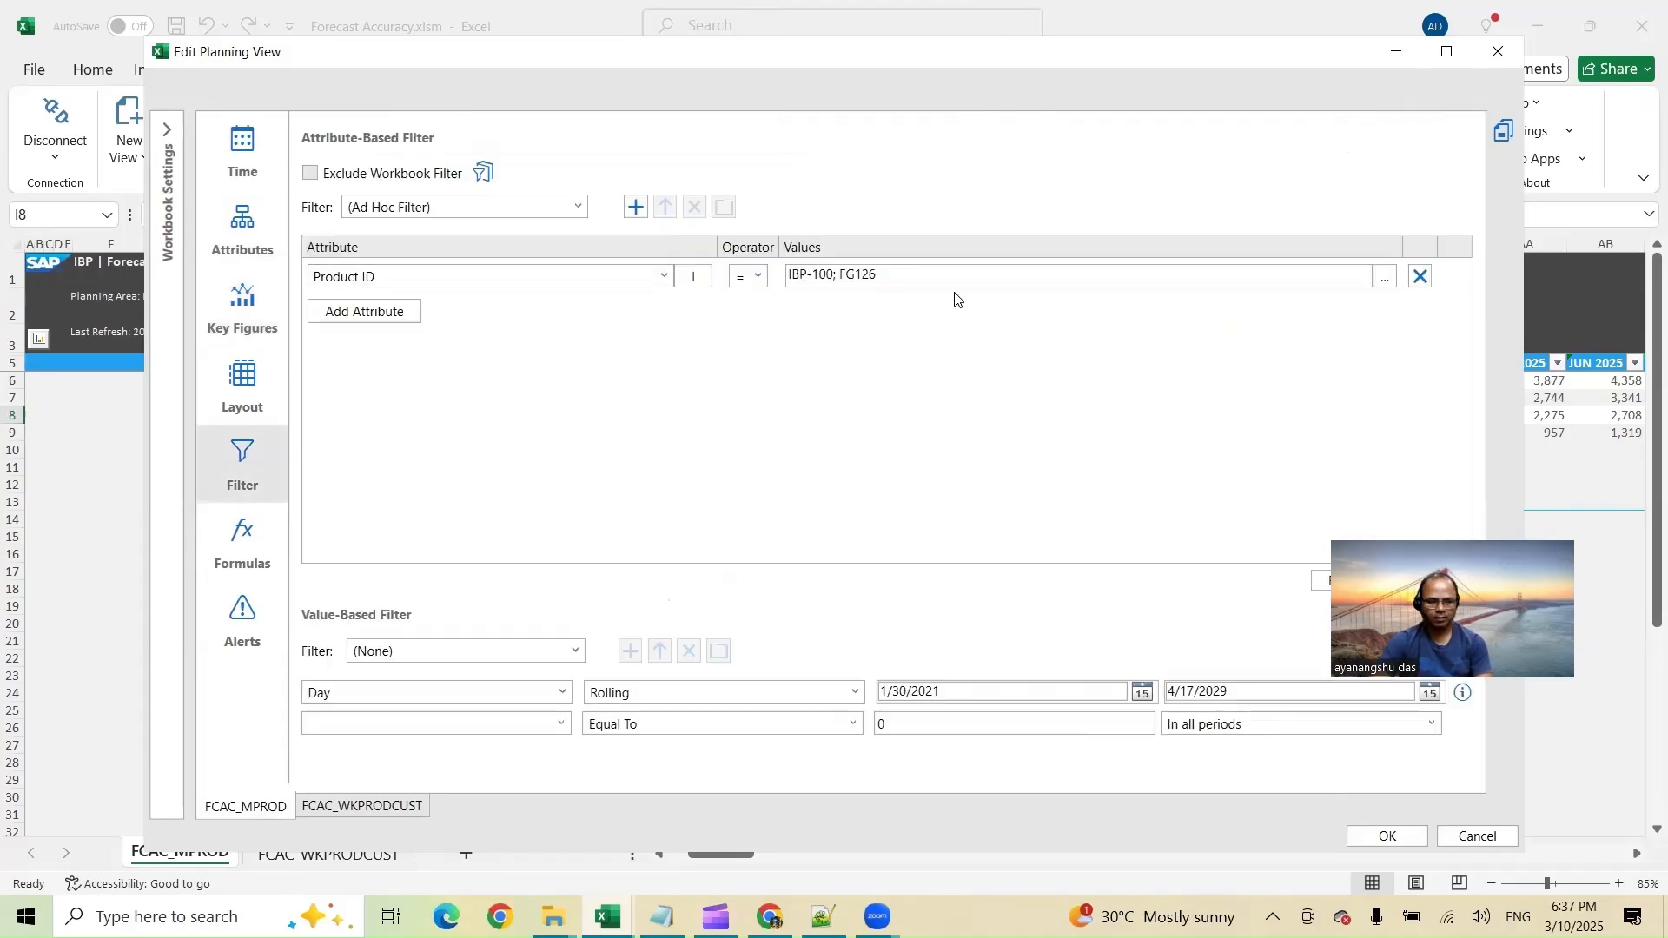
pyautogui.click(522, 278)
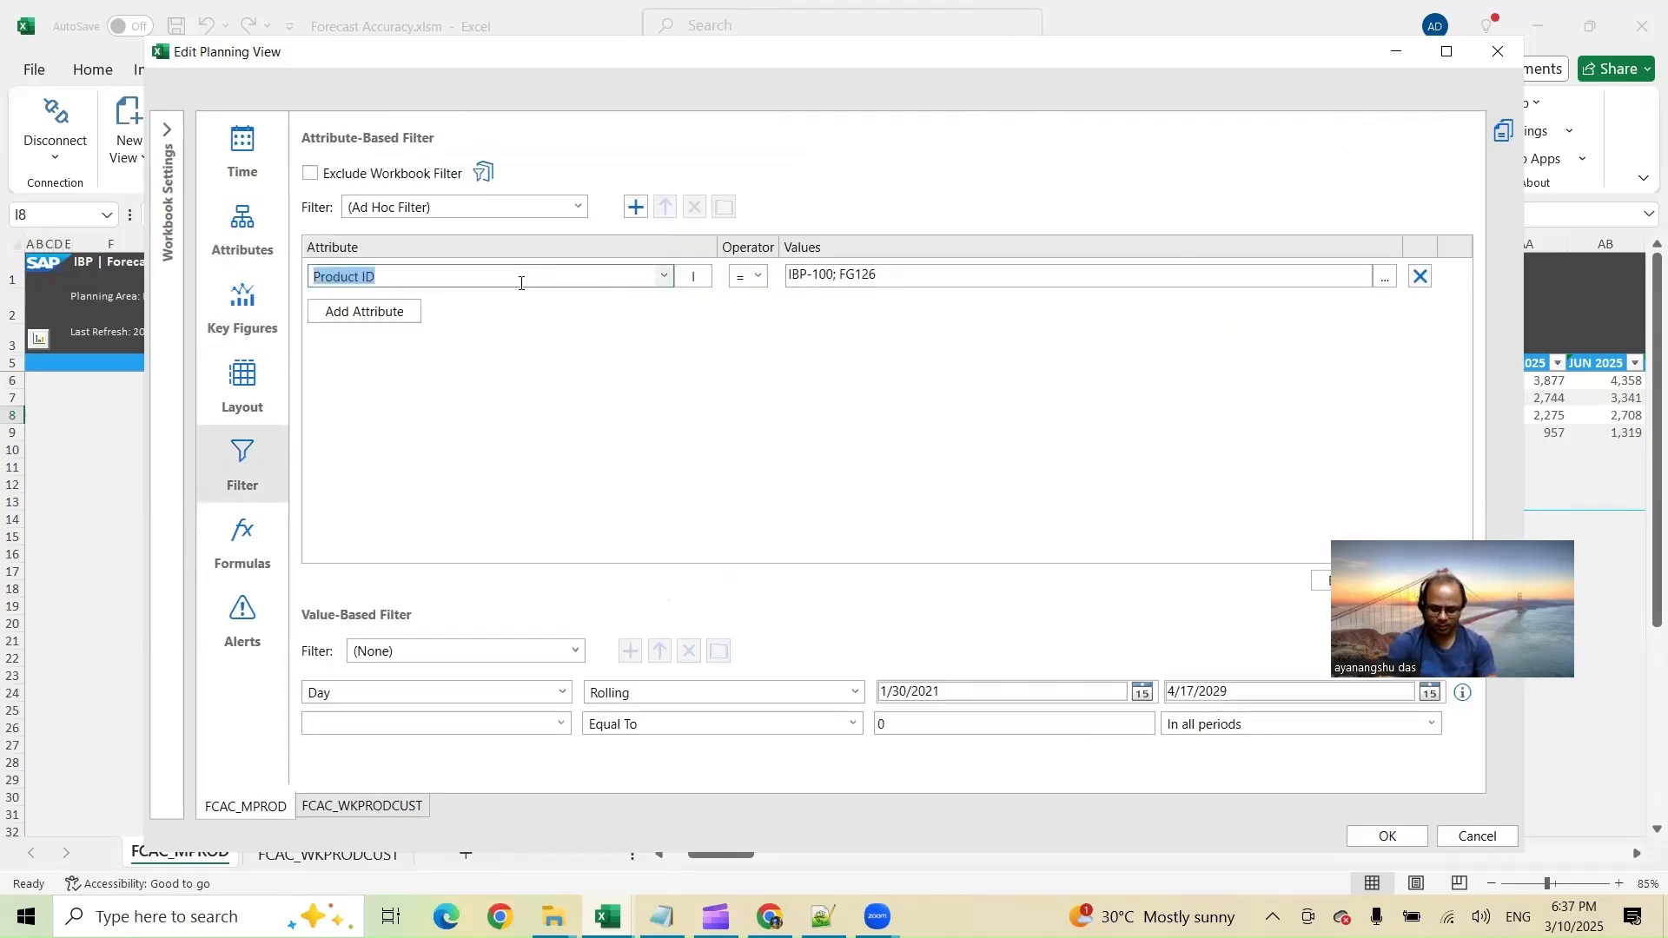
pyautogui.write('Product G')
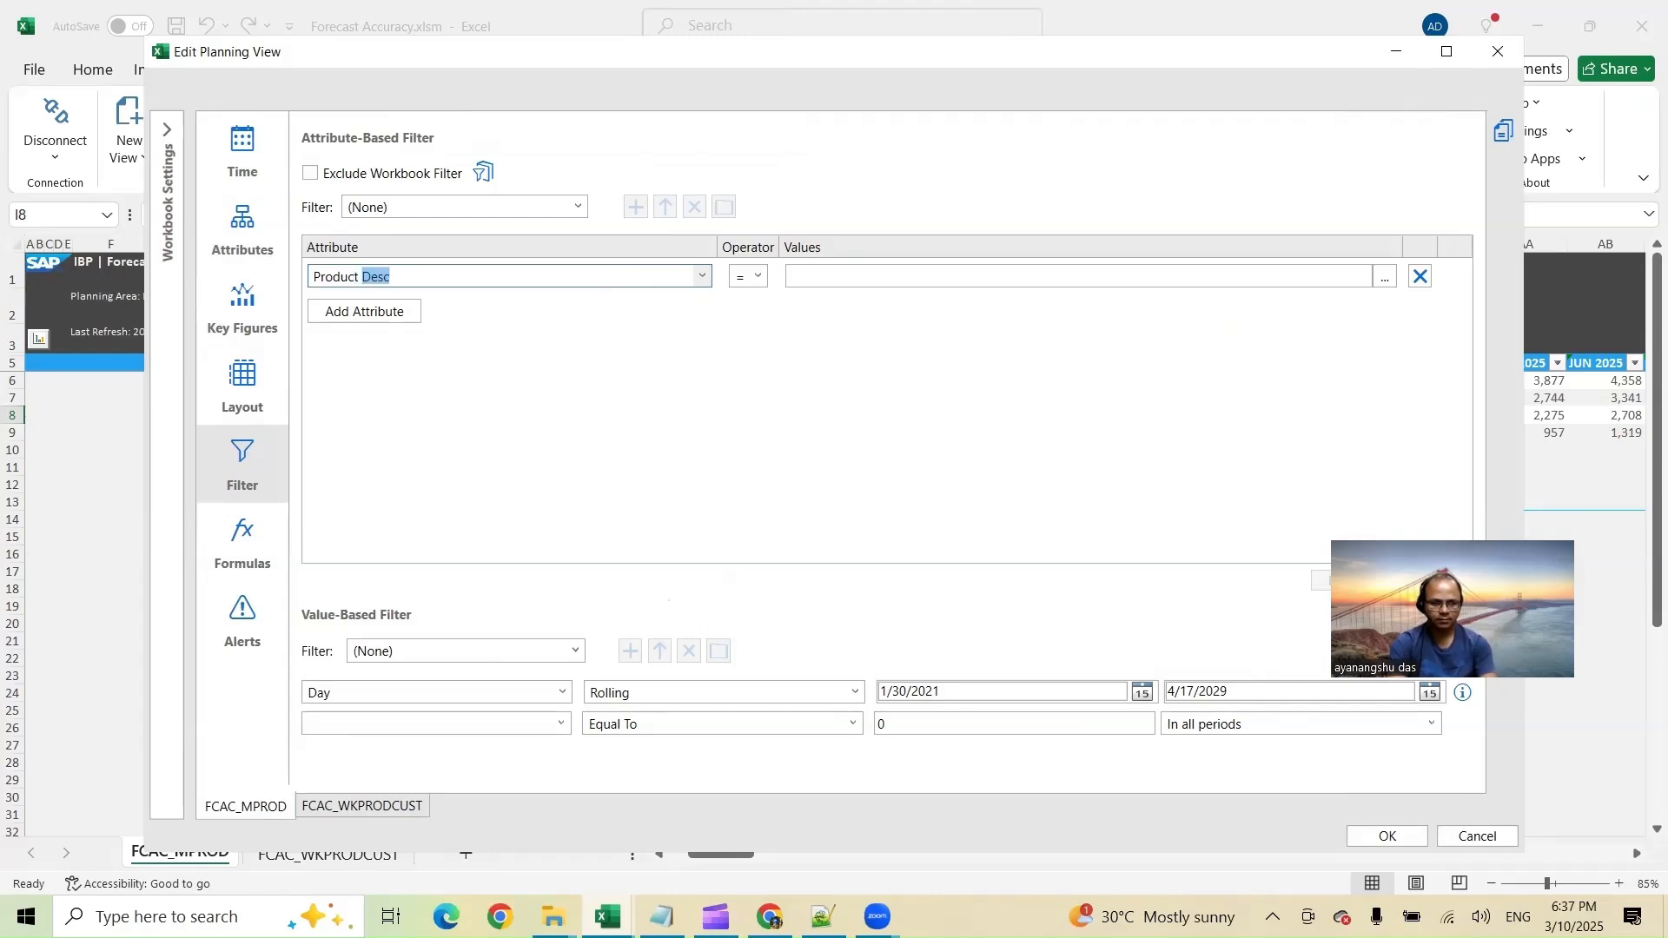
pyautogui.press('Tab')
pyautogui.press('Tab')
pyautogui.write('L')
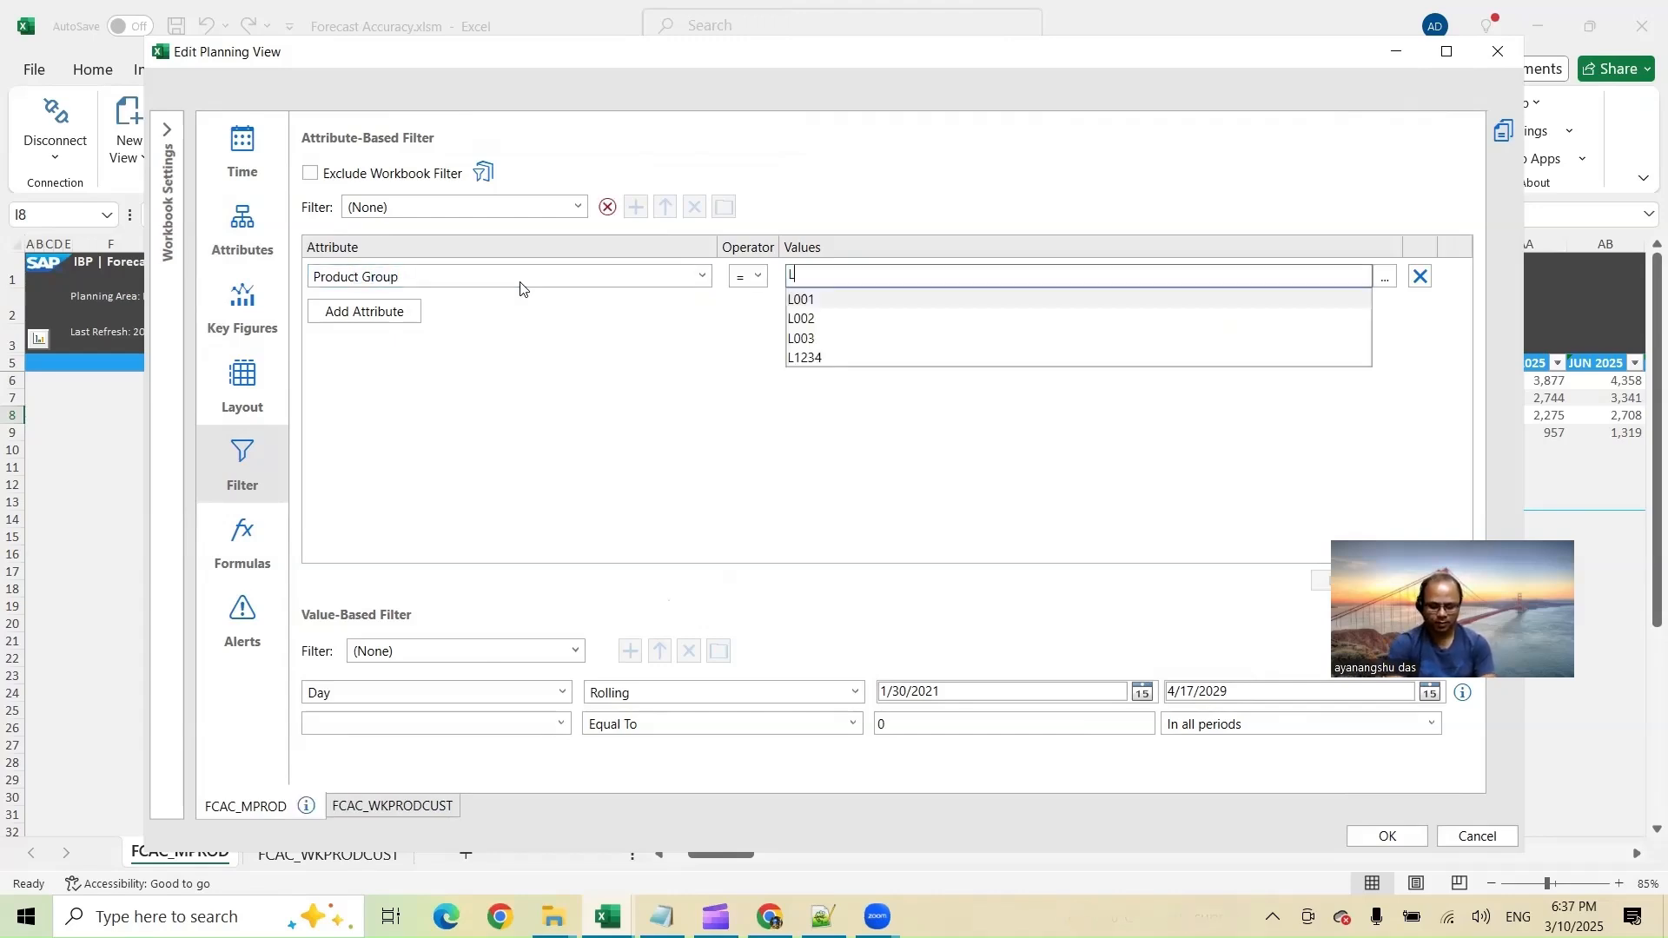
# Filter the FCAC_MPROD planning view to Product Group L1234 and apply the change
pyautogui.write('1234')
pyautogui.press('Tab')
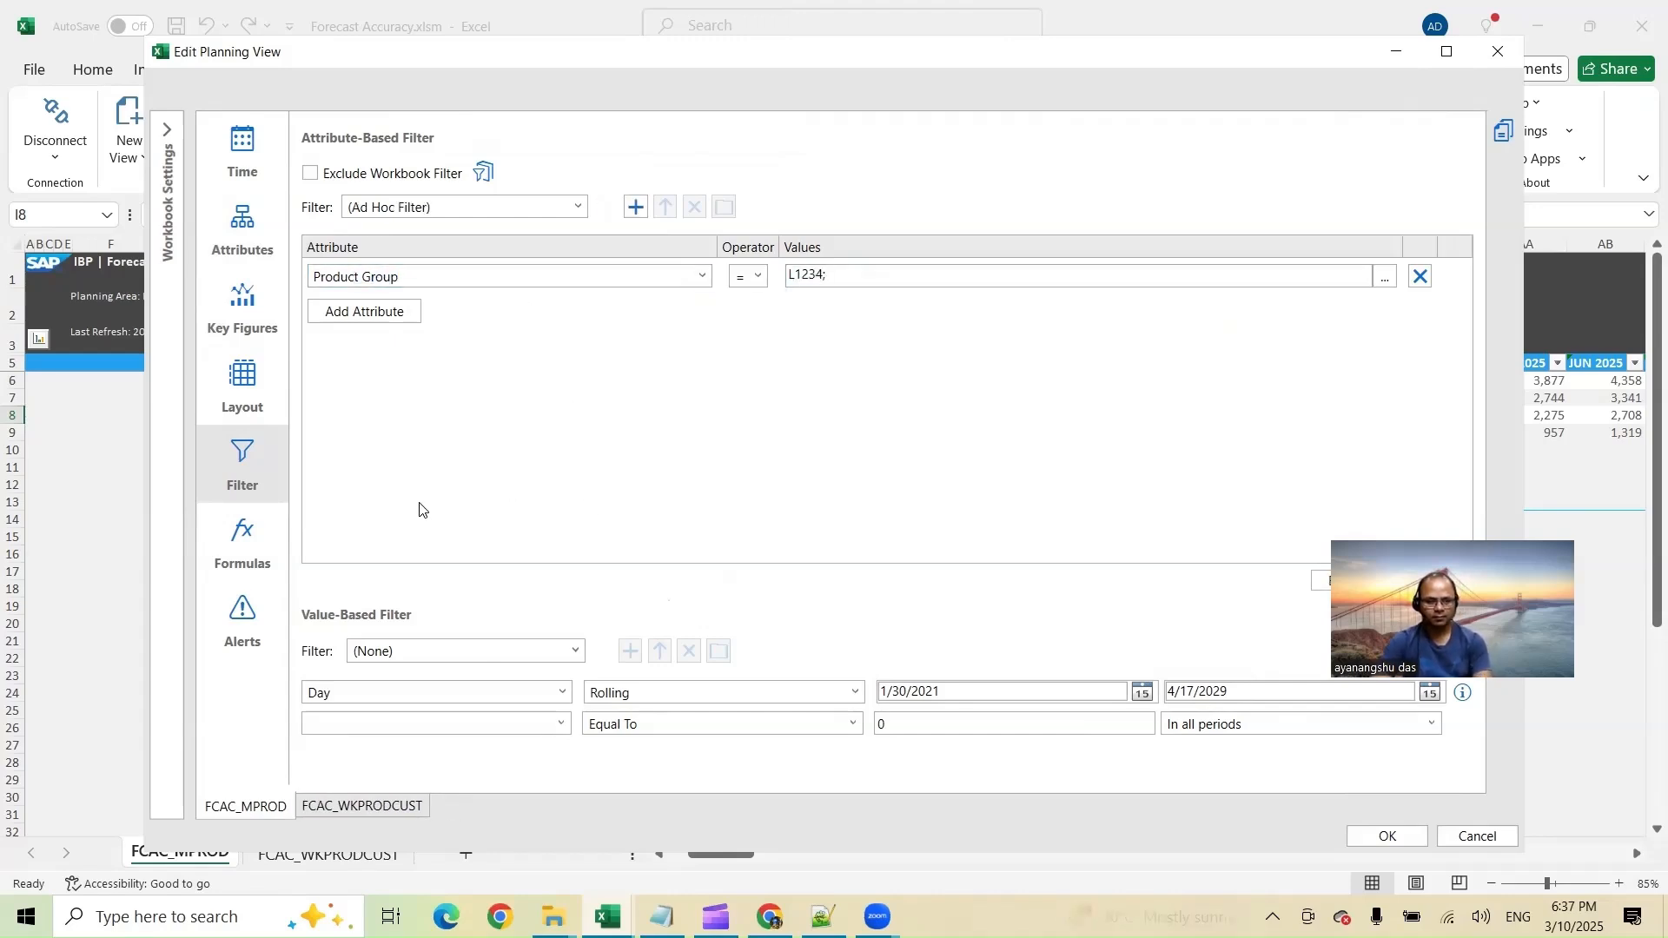
pyautogui.click(1390, 839)
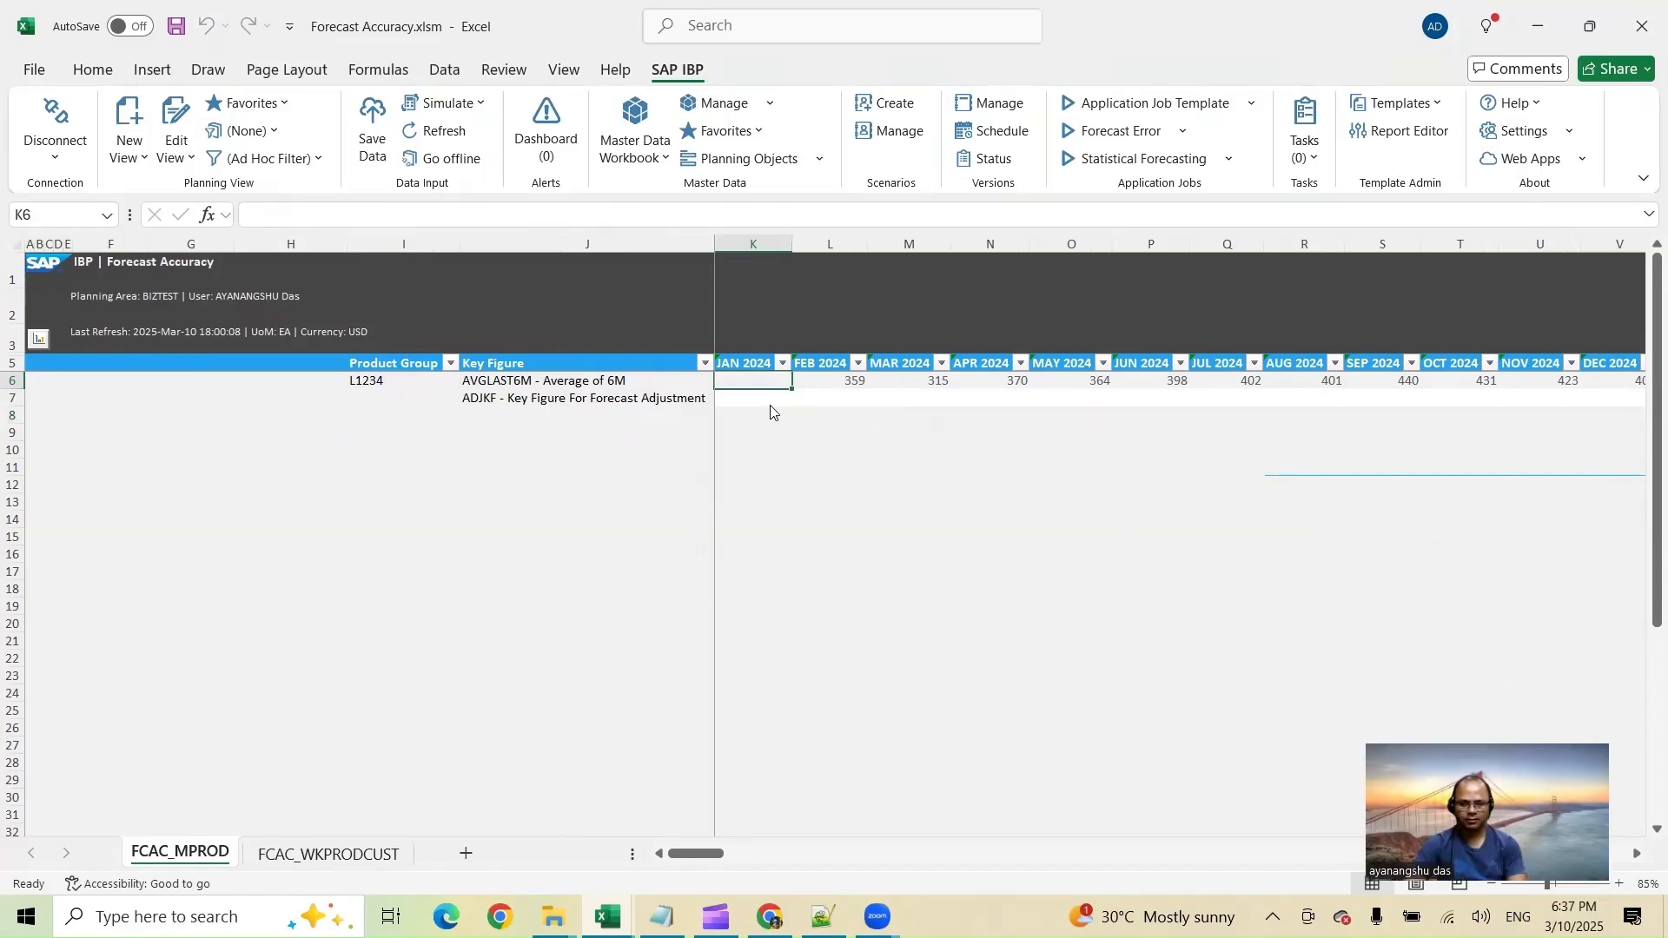
# Enter 1000 for the ADJKF key figure in FEB 2024 and fill it across to DEC 2025
pyautogui.click(831, 398)
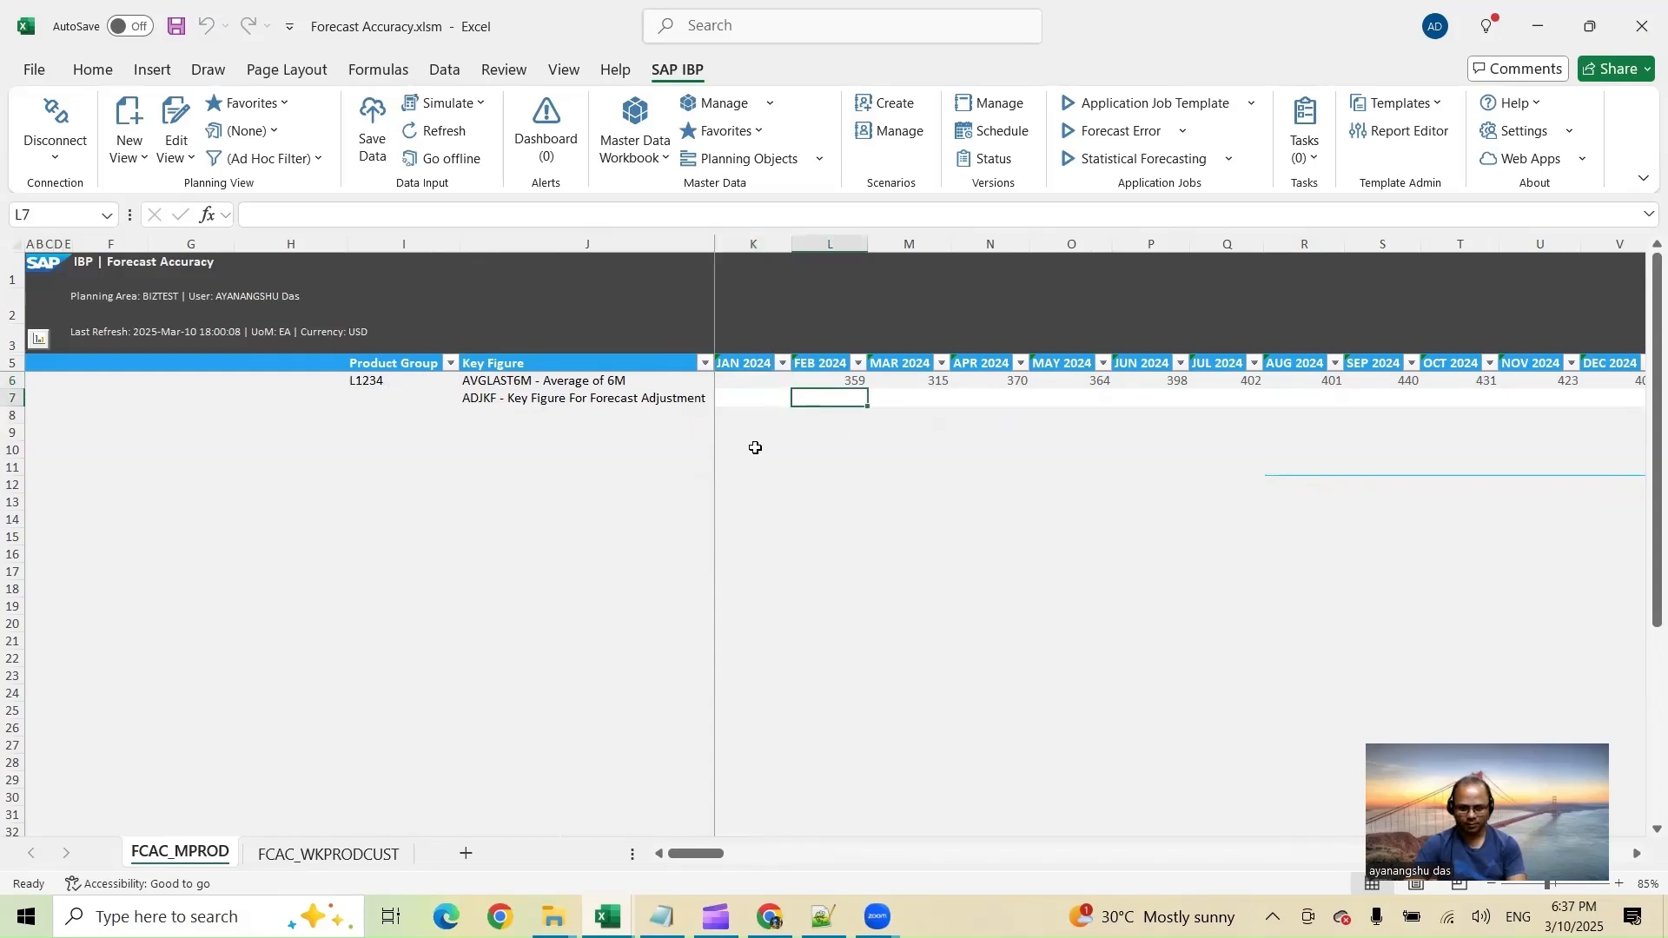
pyautogui.write('1000')
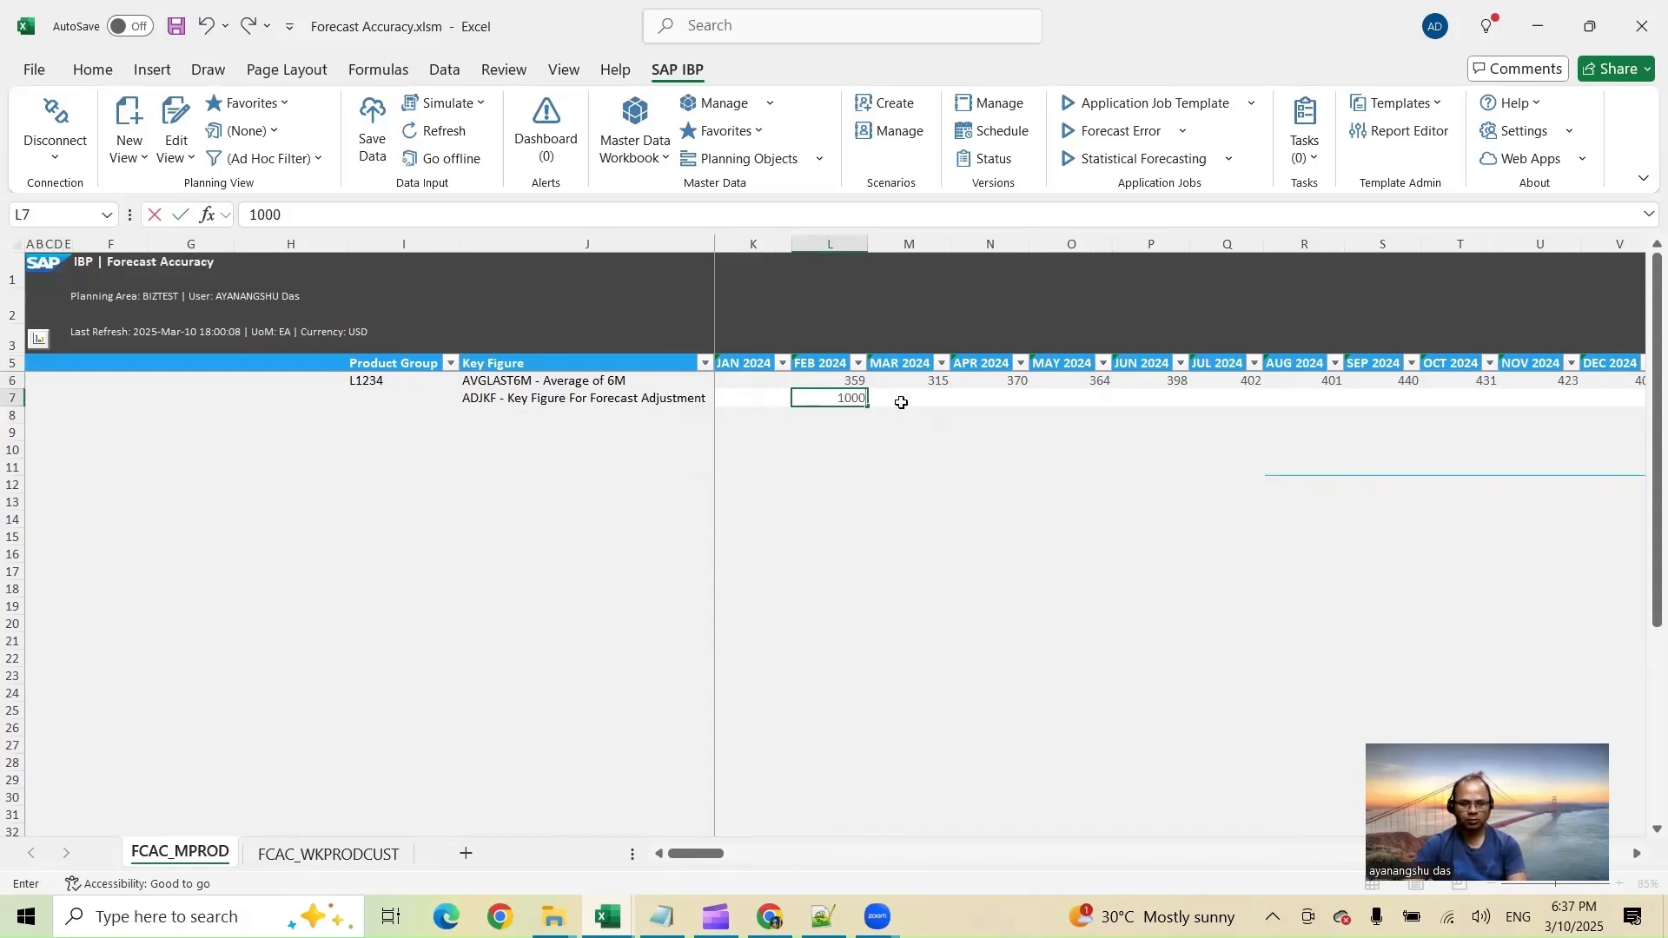
pyautogui.click(905, 403)
pyautogui.click(852, 399)
pyautogui.moveTo(868, 406); pyautogui.dragTo(1508, 423)
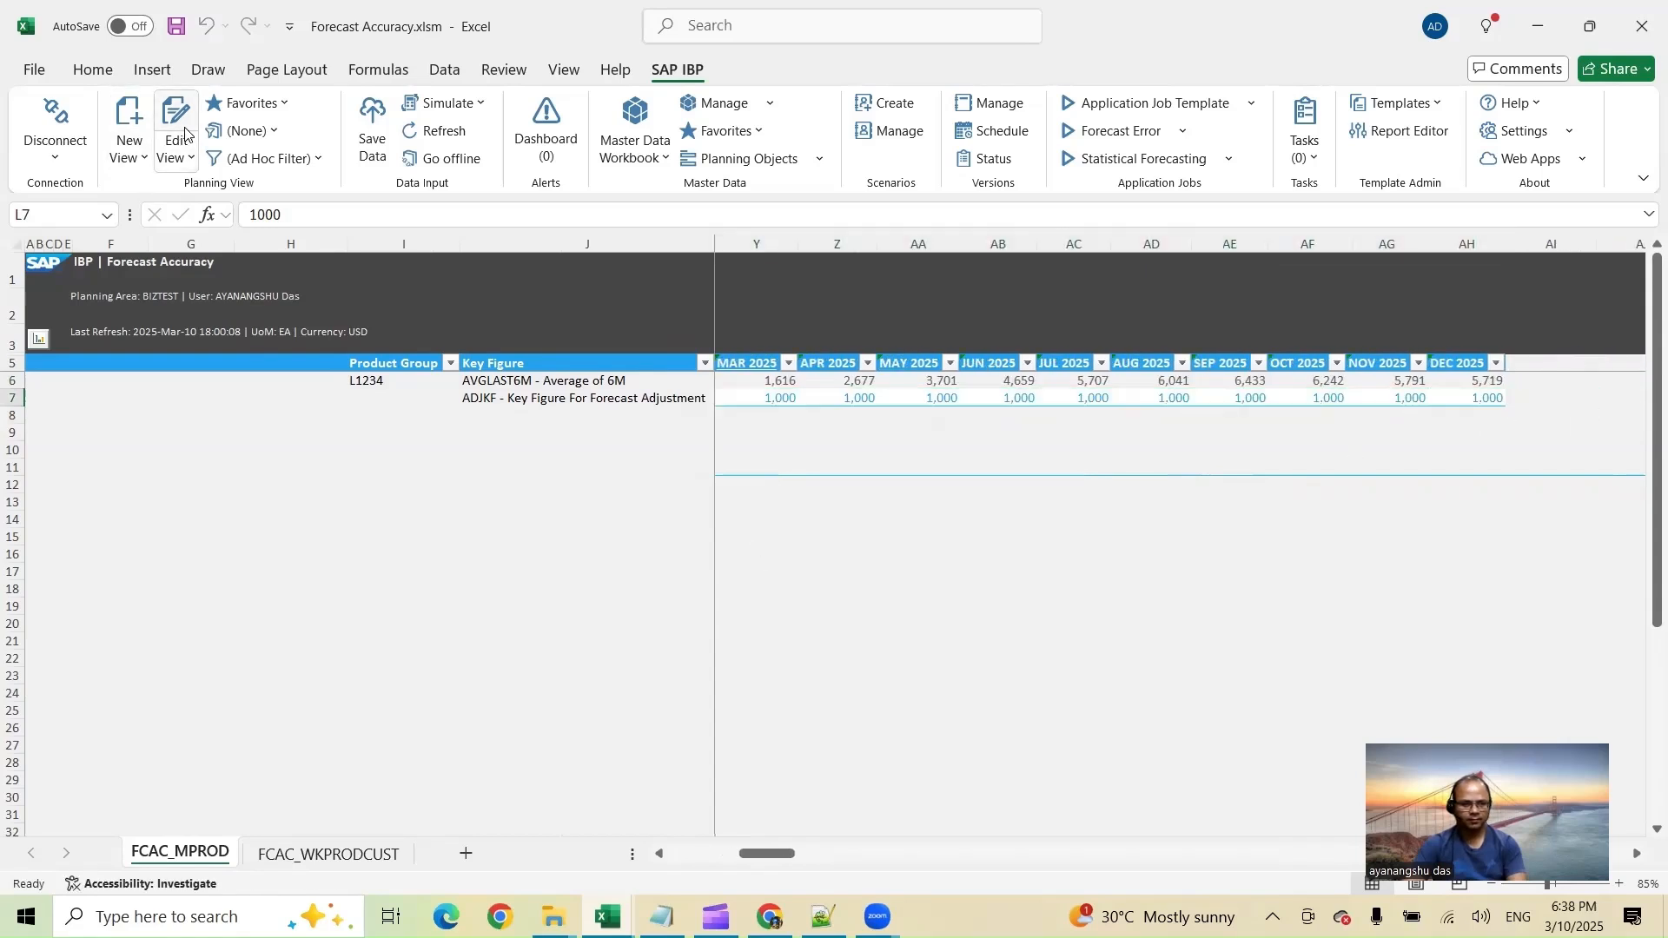
# Try to save the ADJKF key figure changes, then read and dismiss the server messages
pyautogui.click(375, 128)
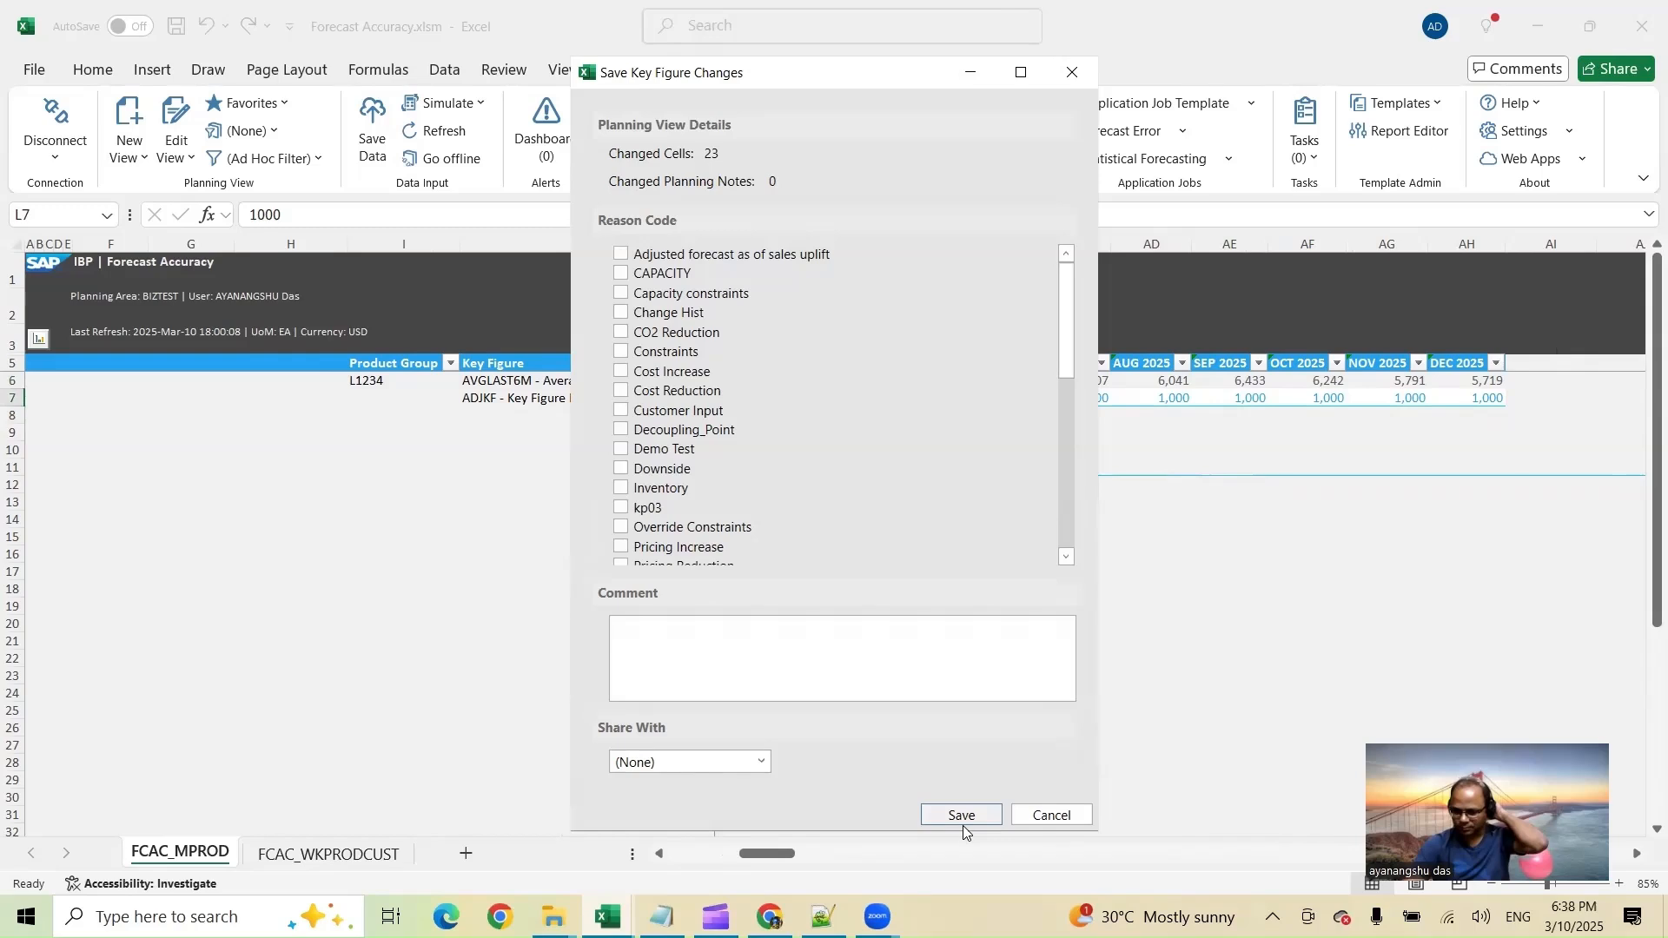
pyautogui.press('Return')
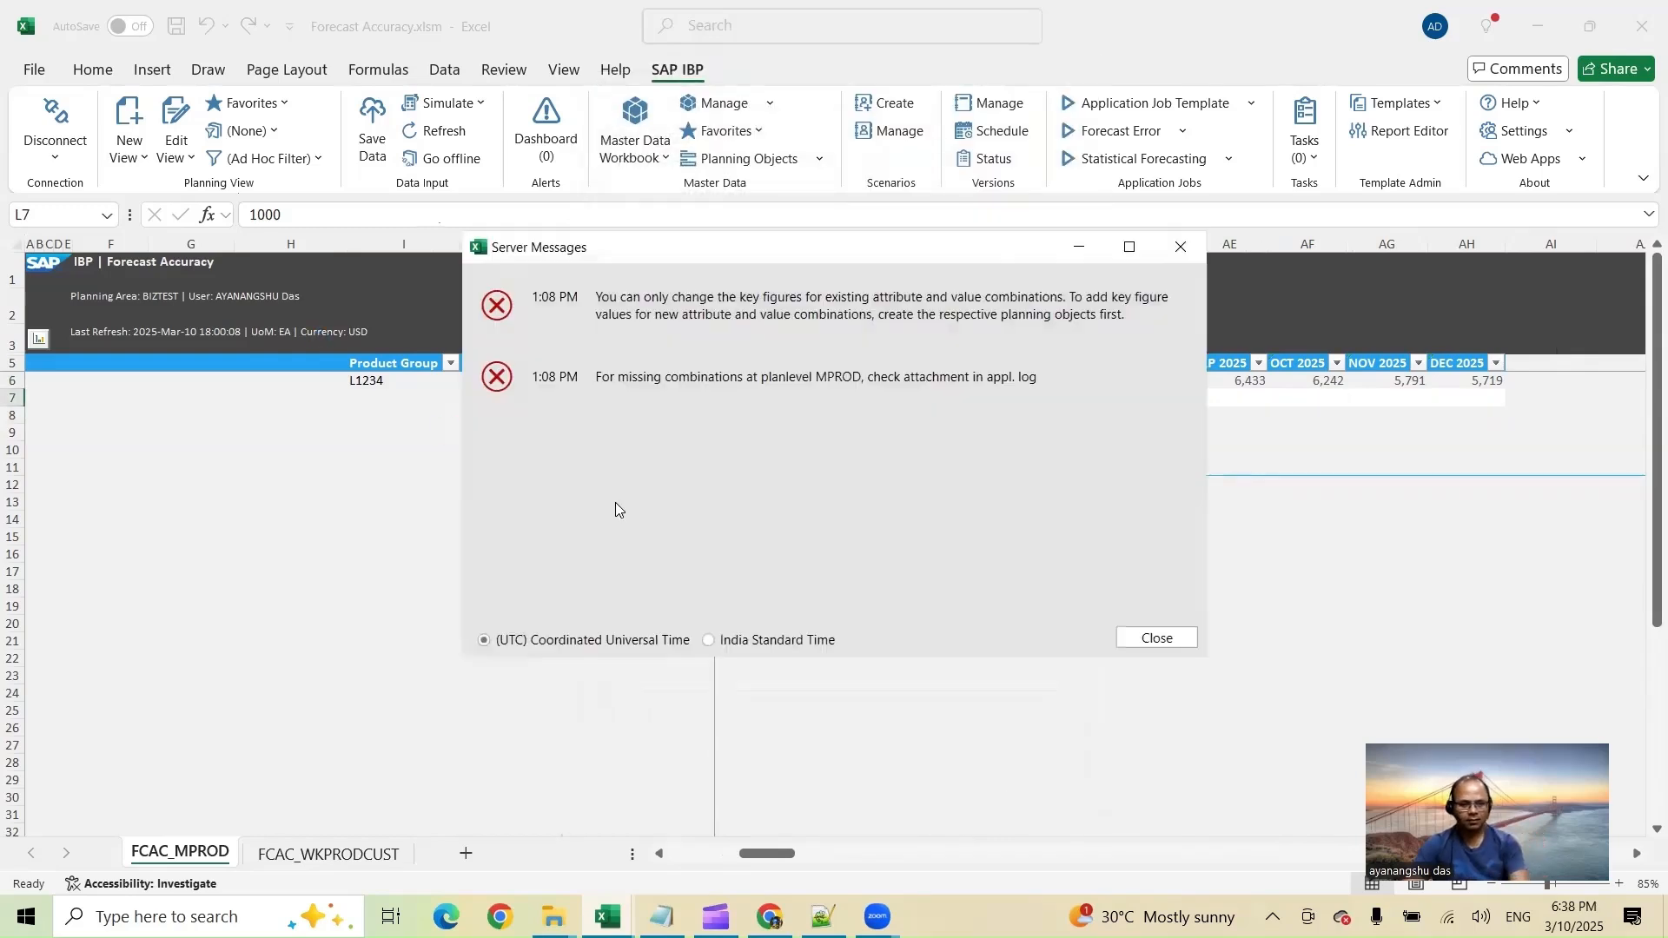
pyautogui.moveTo(805, 297); pyautogui.dragTo(1155, 296)
pyautogui.moveTo(695, 314); pyautogui.dragTo(1116, 315)
pyautogui.click(1156, 638)
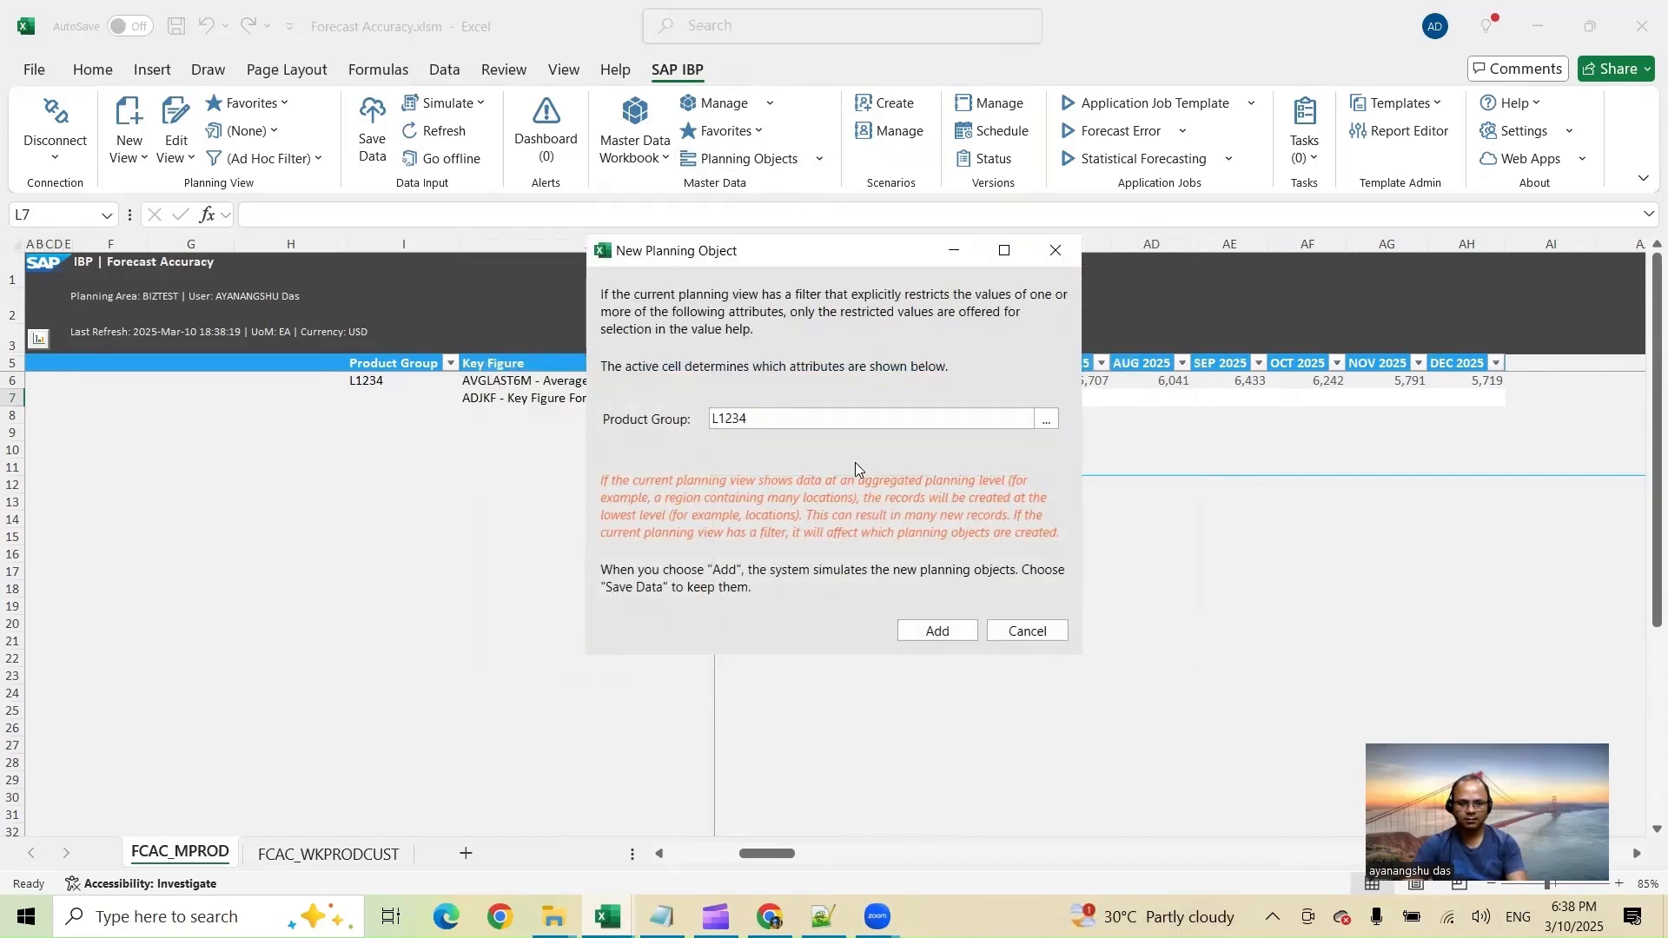
# Add a new planning object for Product Group L1234
pyautogui.click(938, 632)
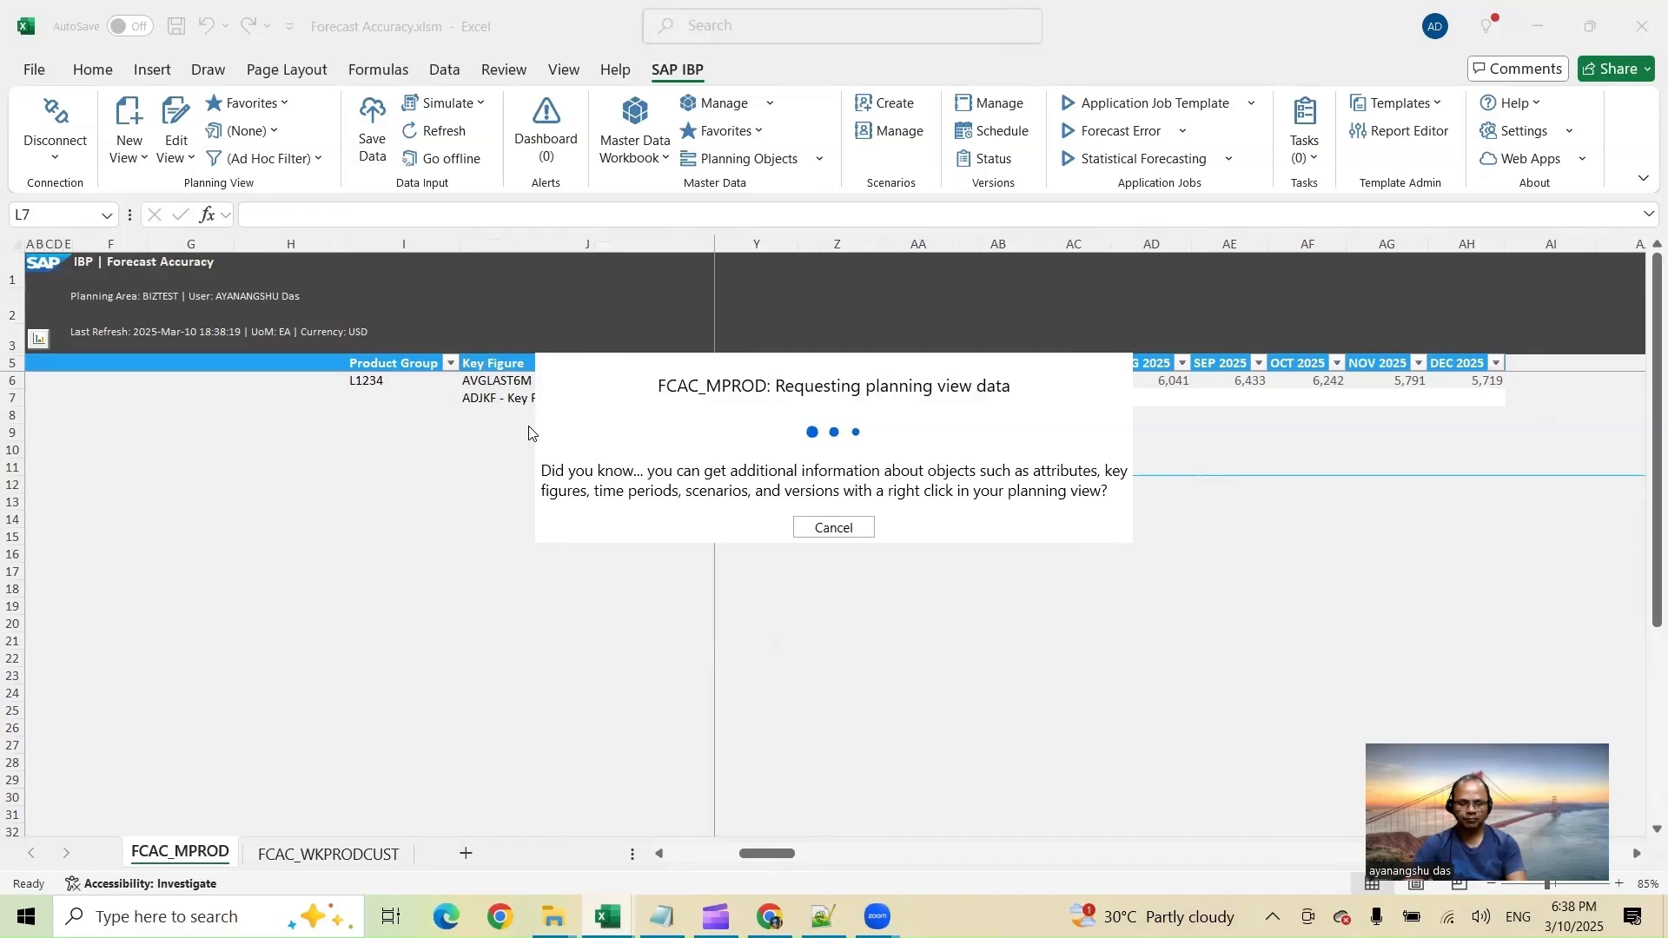
pyautogui.click(749, 414)
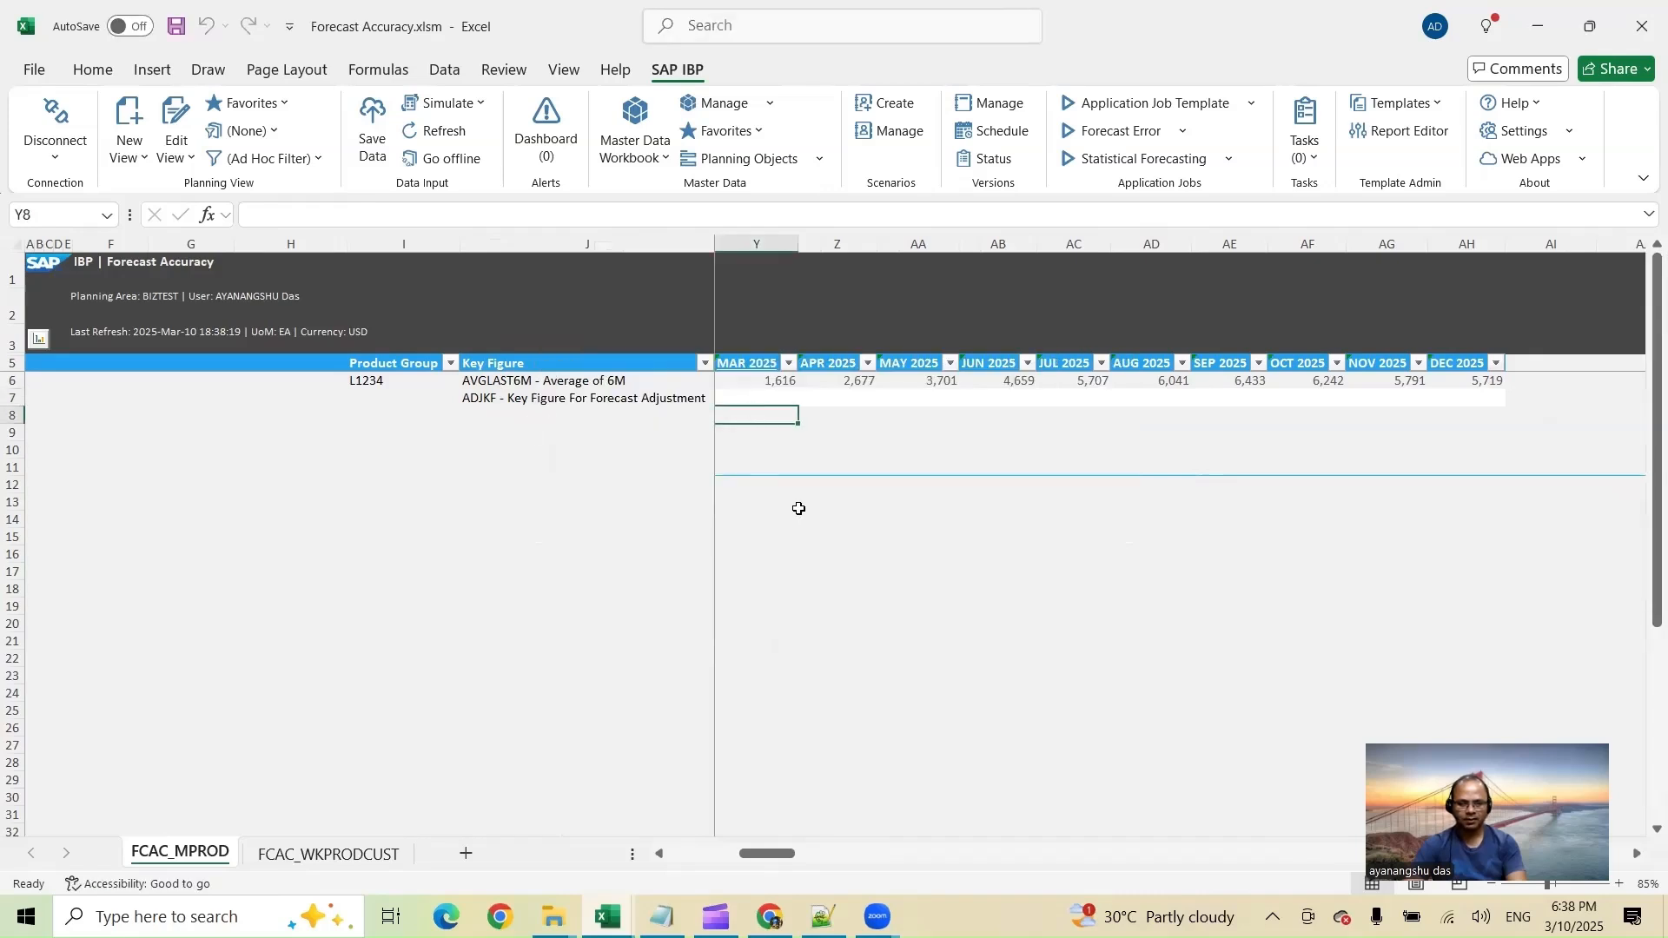
# Set the ADJKF key figure to 1000 for every month from FEB 2024 to DEC 2025 and save the data
pyautogui.moveTo(764, 853); pyautogui.dragTo(690, 853)
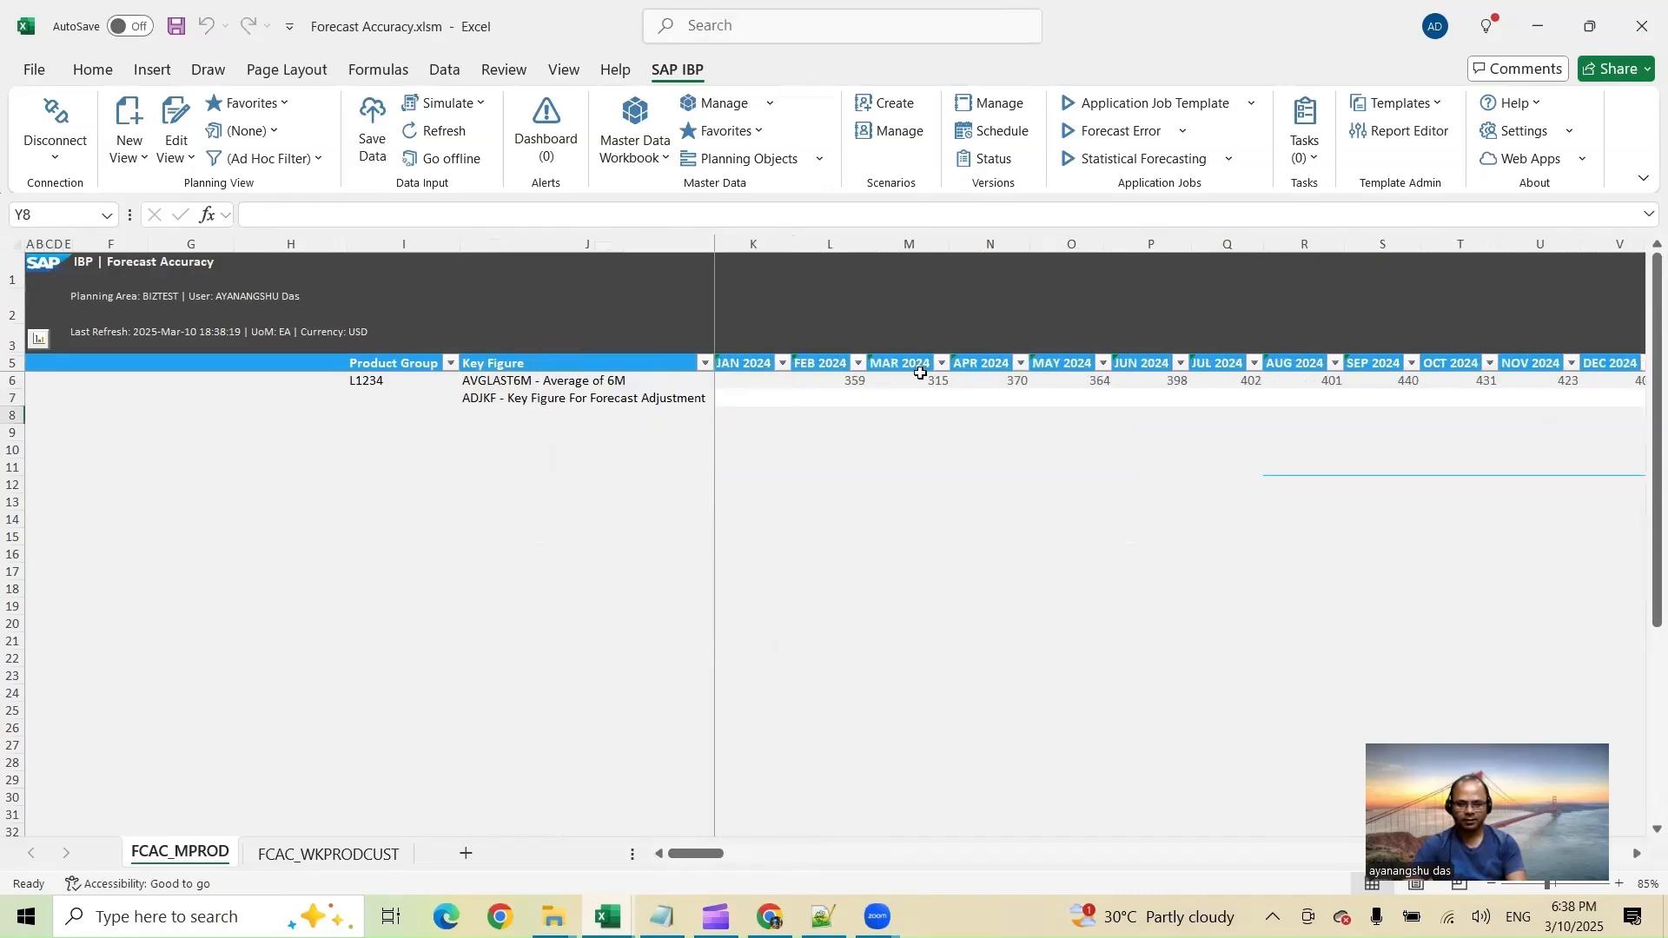
pyautogui.click(832, 383)
pyautogui.click(834, 401)
pyautogui.write('1000')
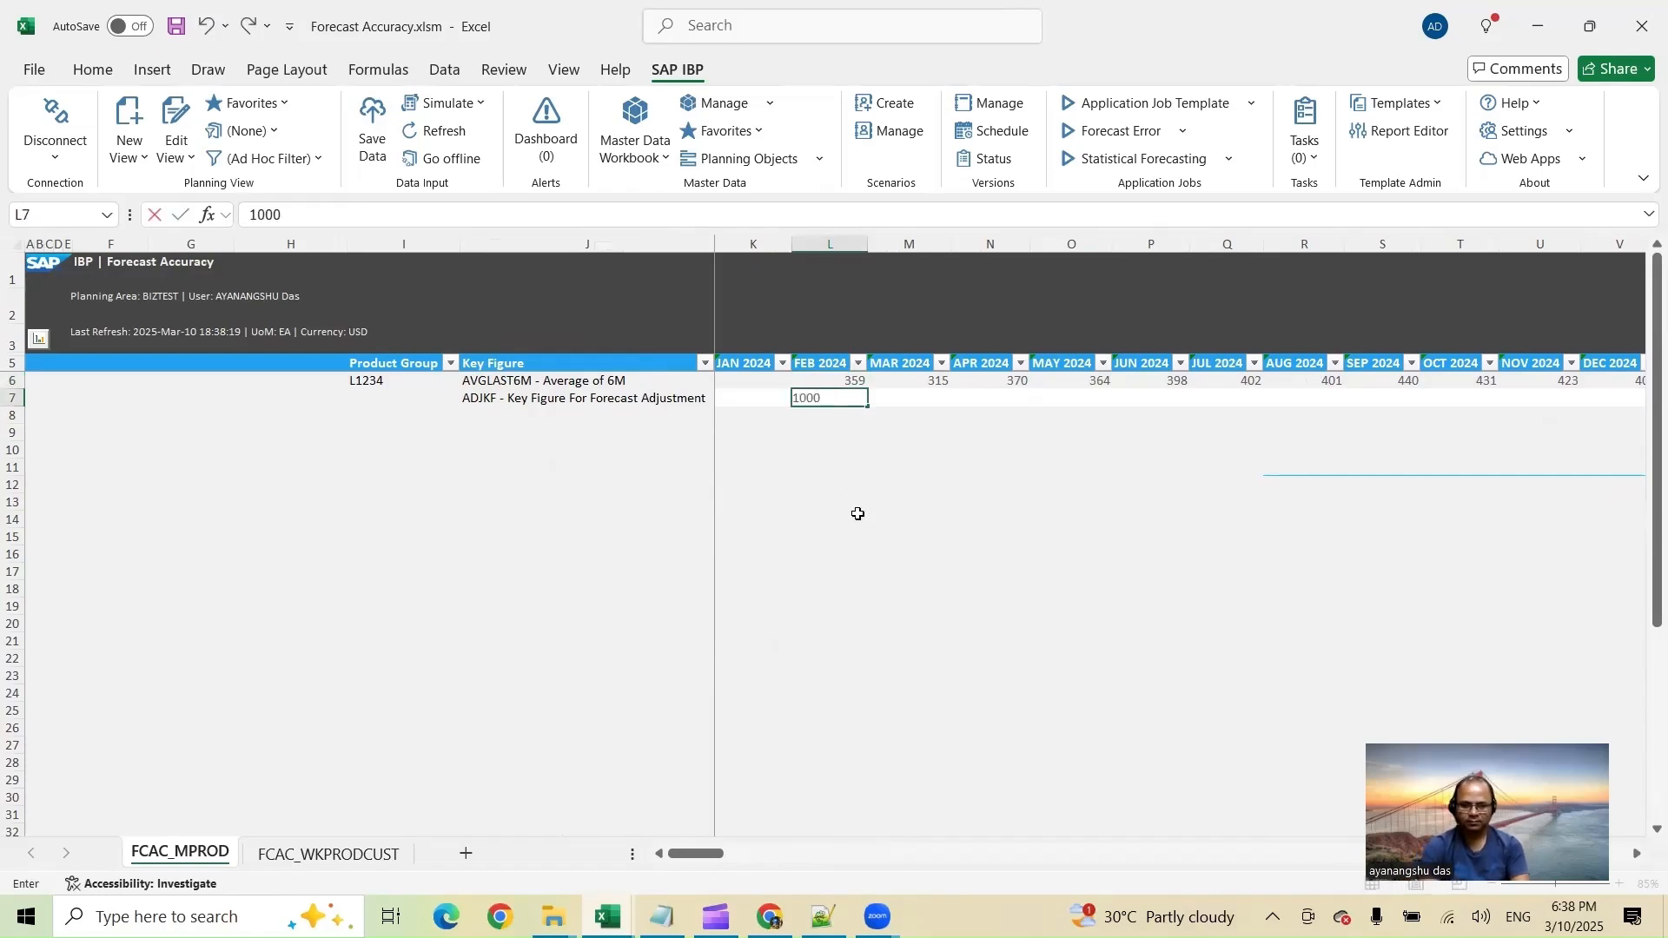
pyautogui.click(841, 400)
pyautogui.moveTo(865, 406); pyautogui.dragTo(1638, 404)
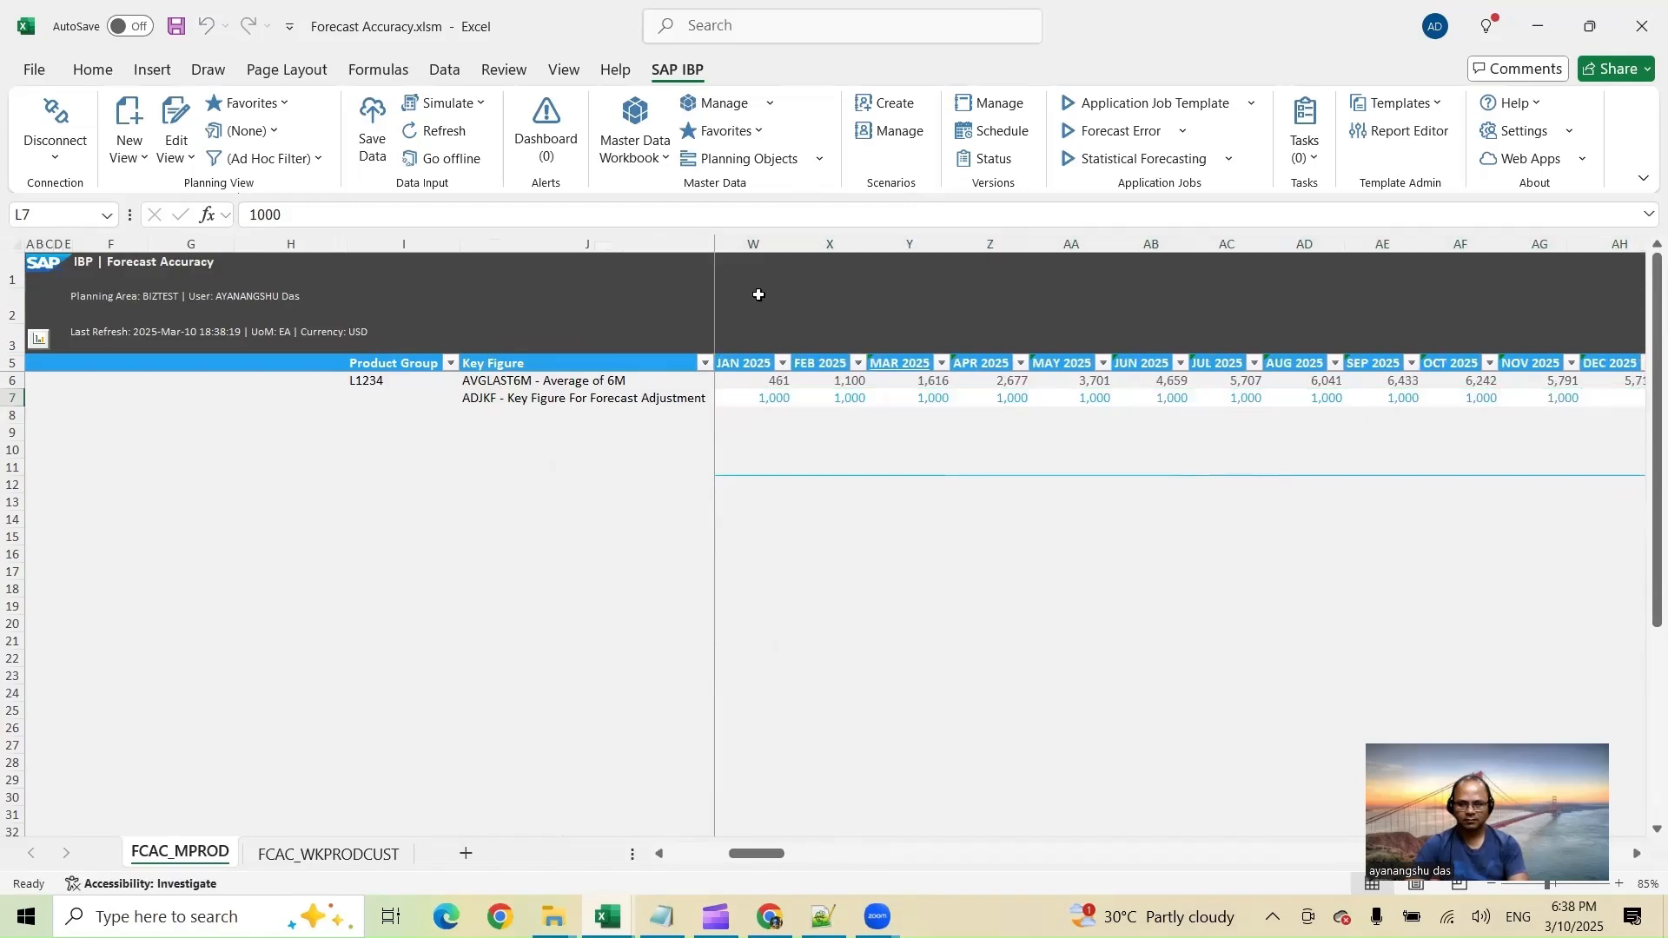
pyautogui.click(372, 130)
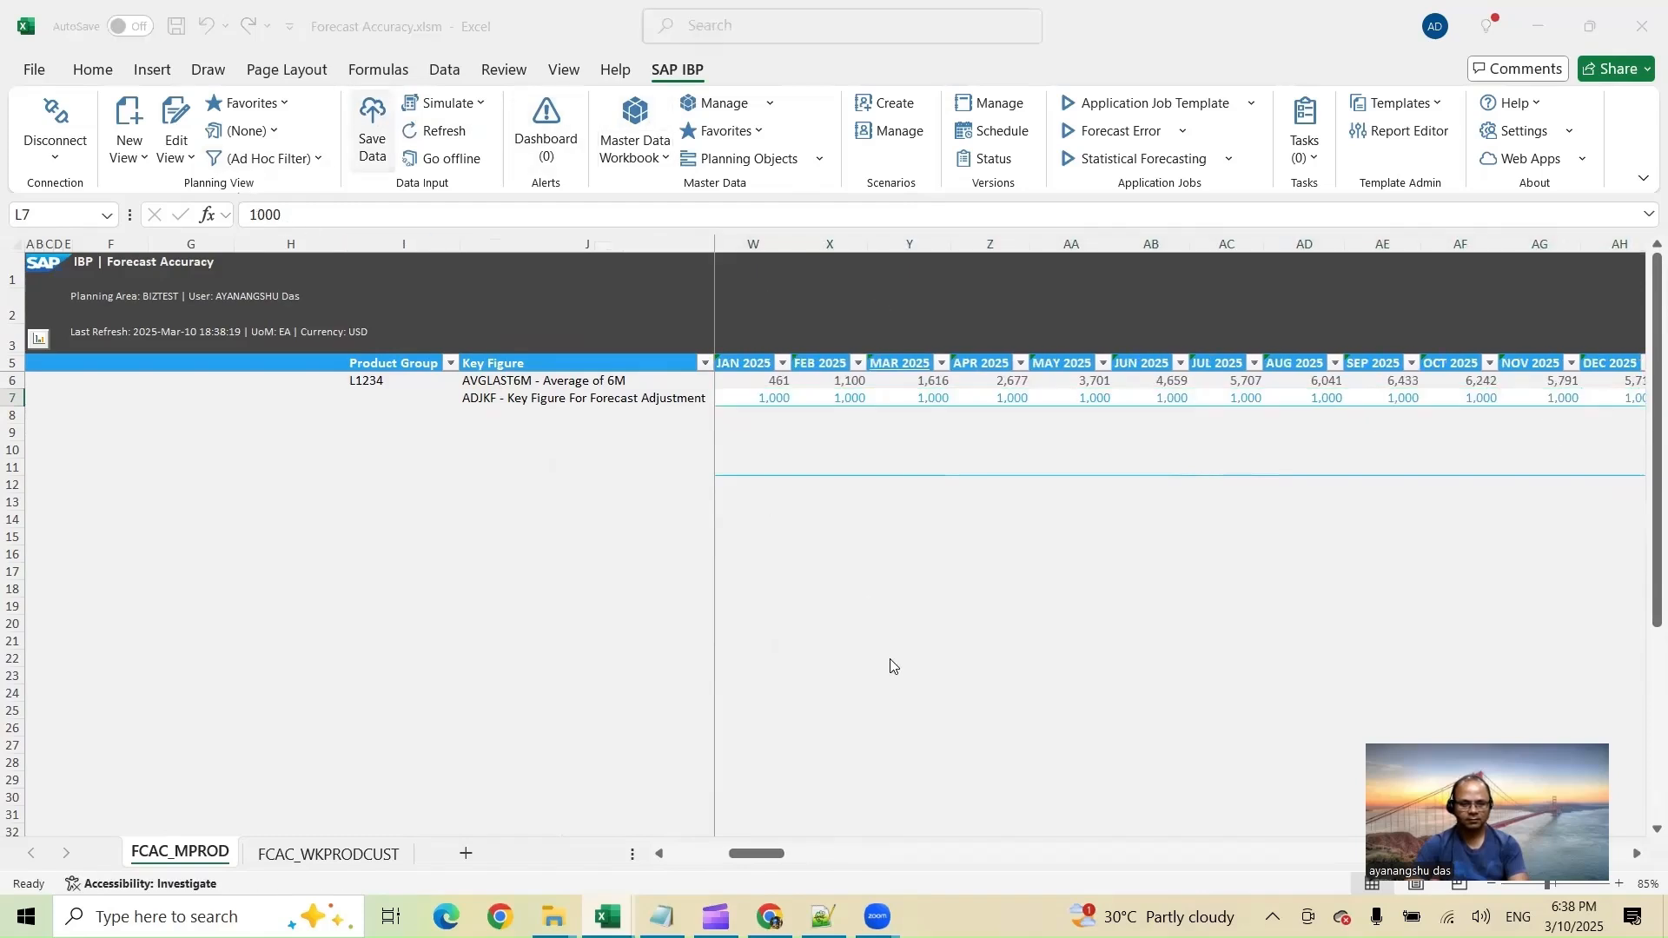
pyautogui.click(962, 816)
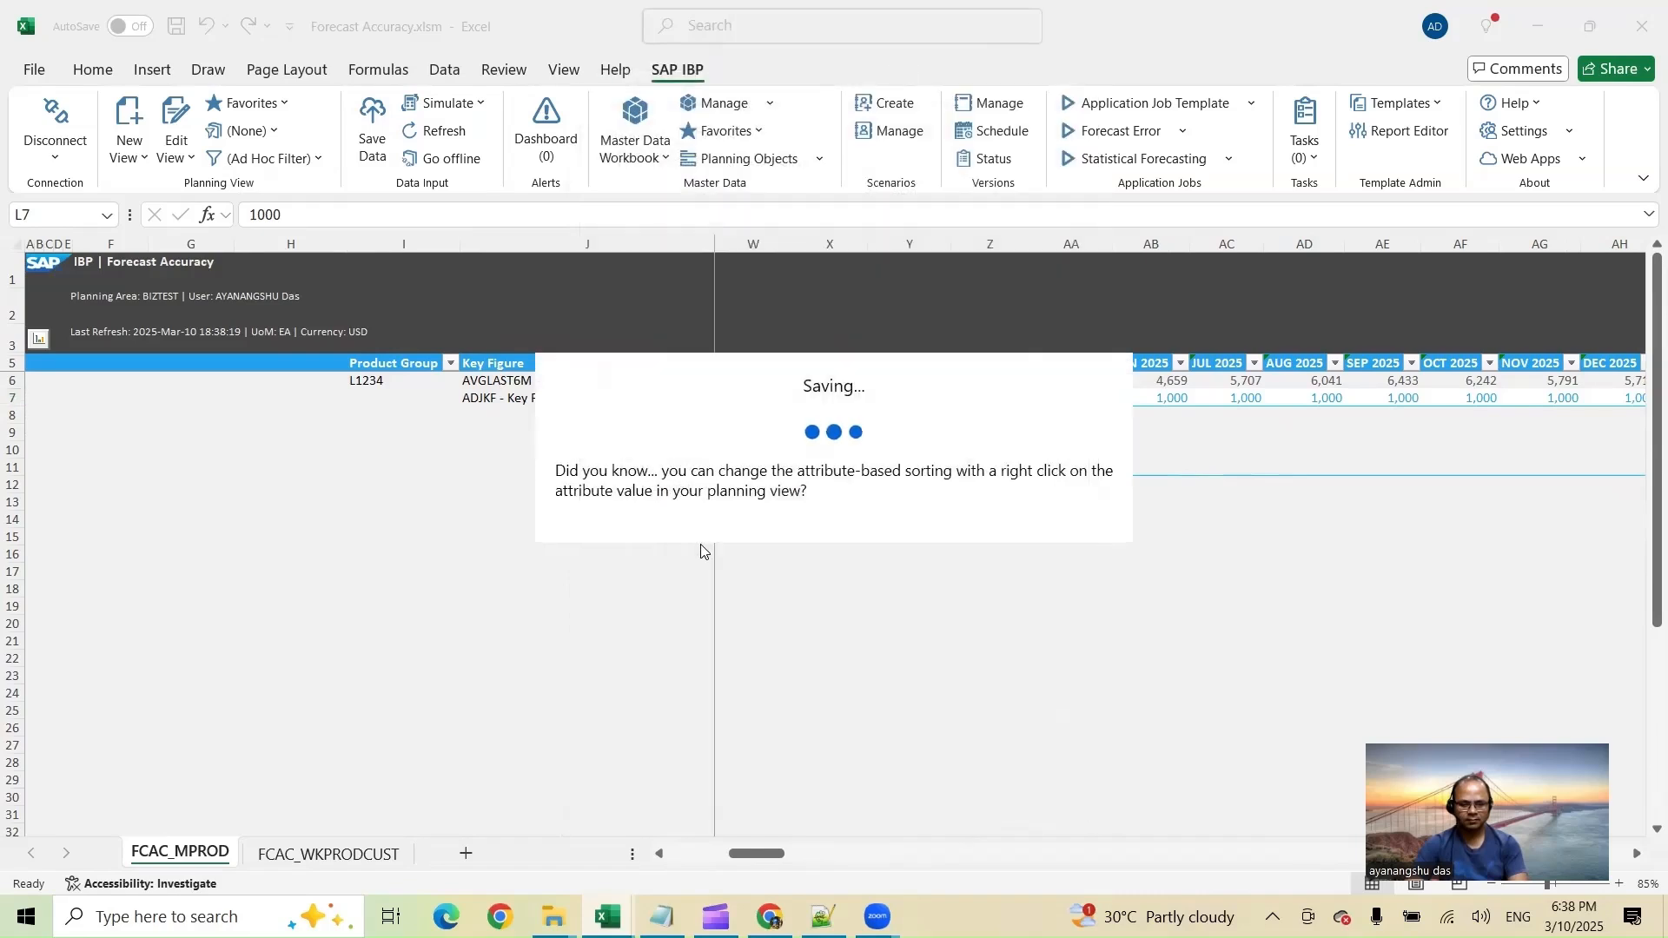
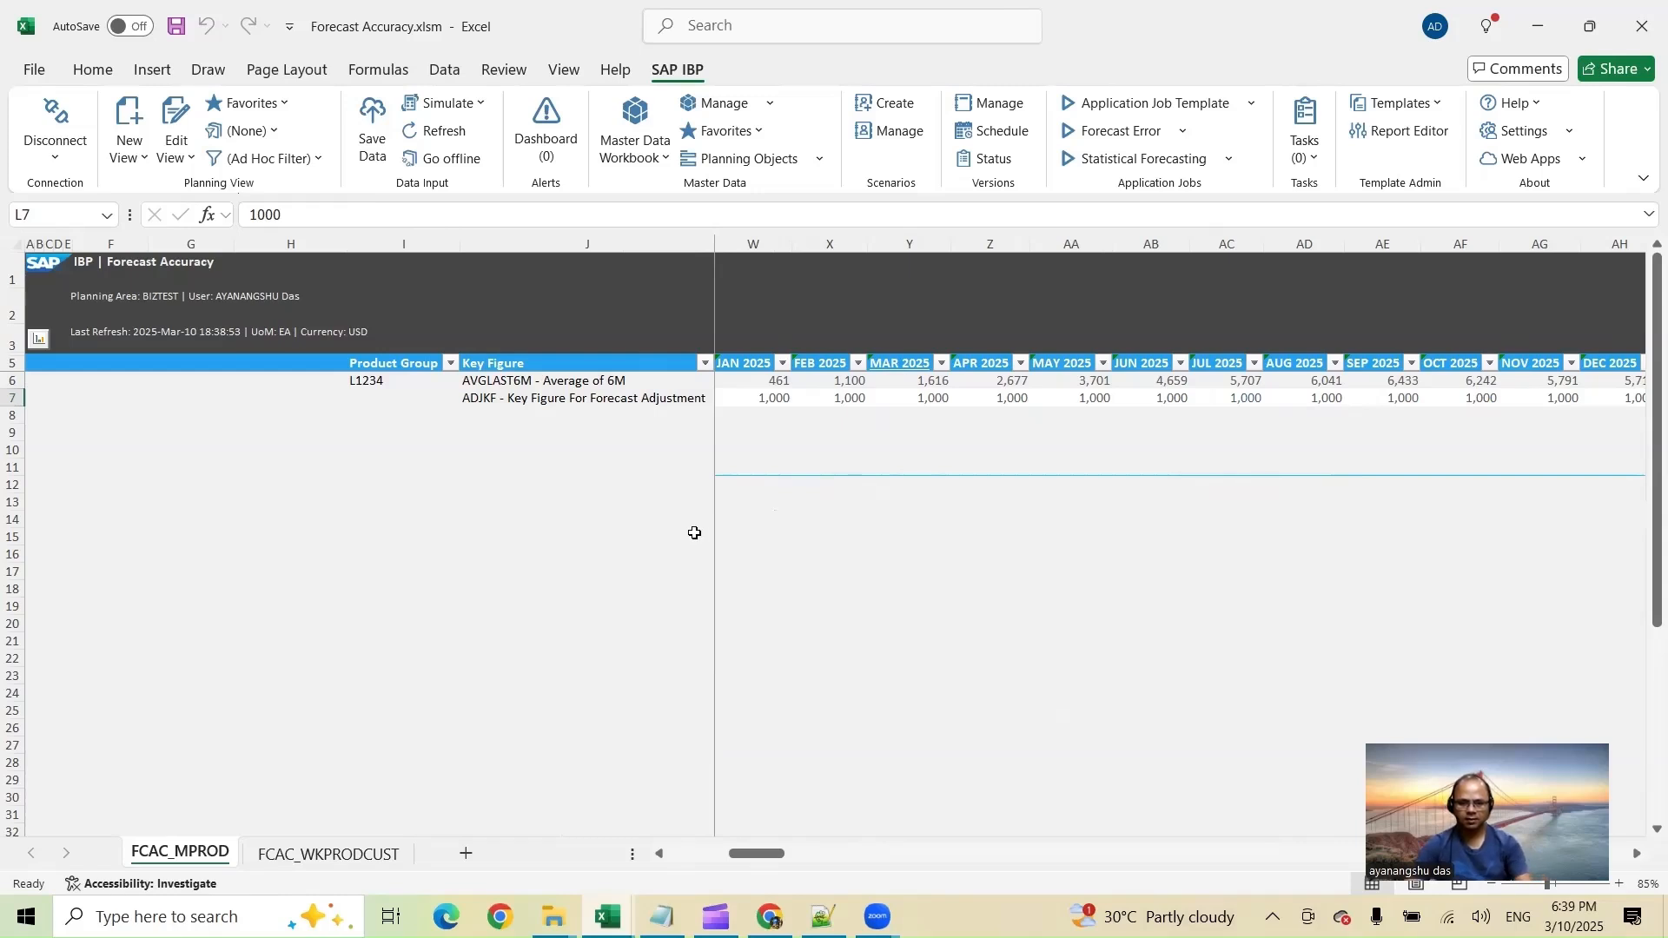
# Copy the current sheet as a new planning view and name the copy Adj_ProductID
pyautogui.click(131, 156)
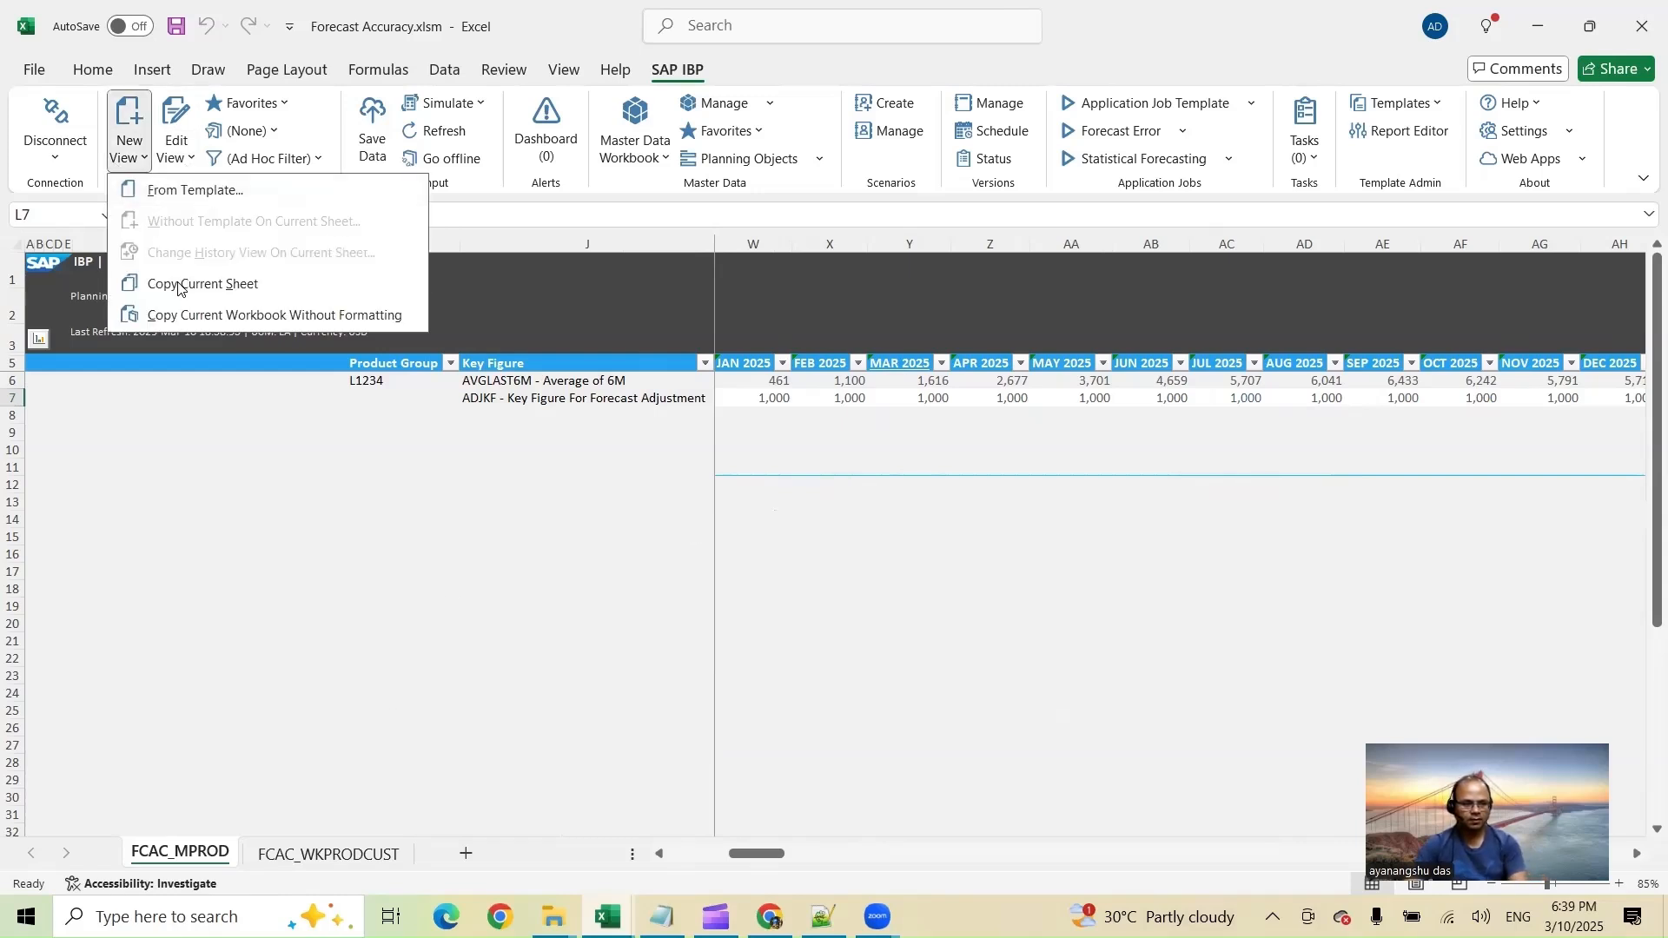
pyautogui.click(174, 283)
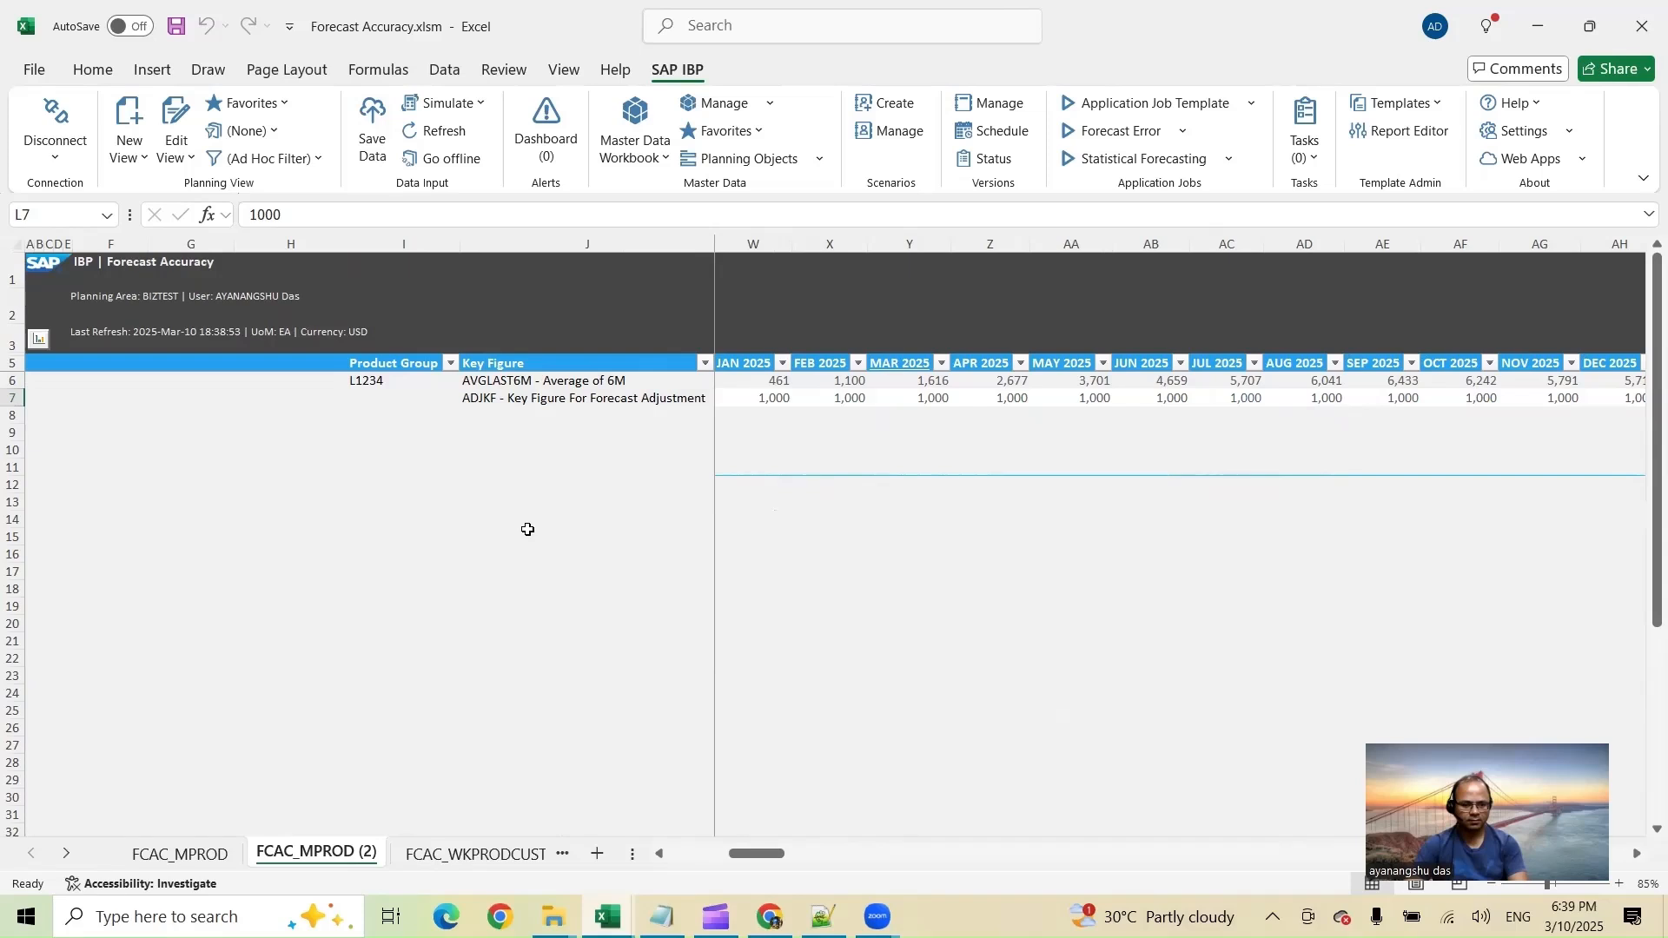
pyautogui.doubleClick(324, 862)
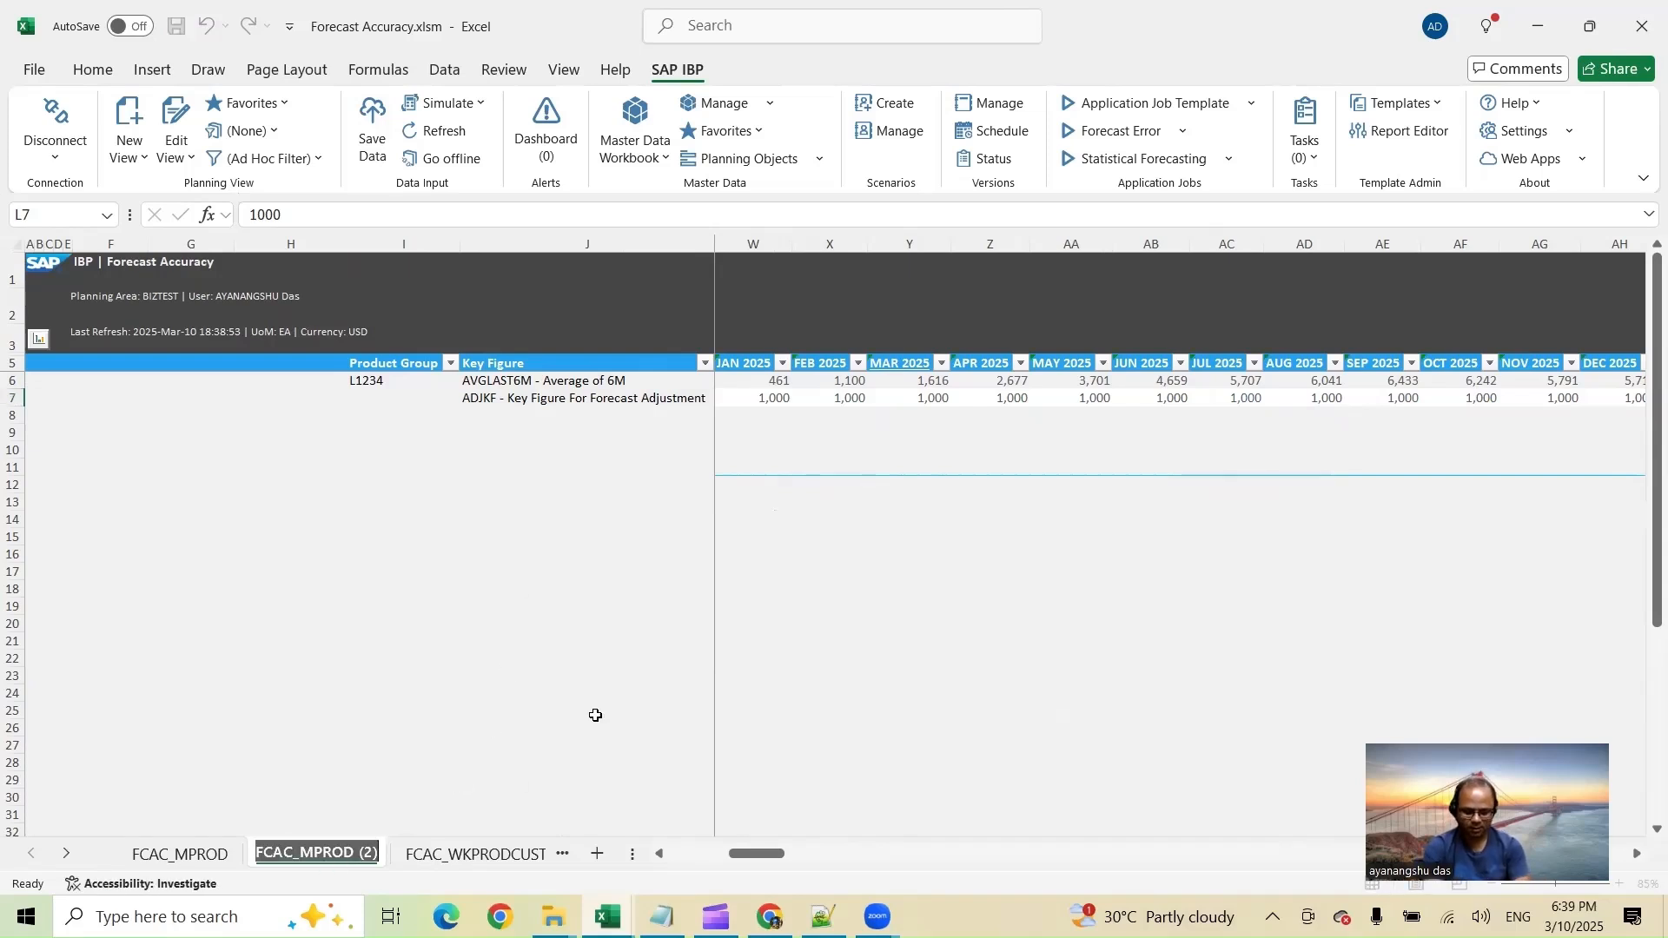
pyautogui.write('Adj_P')
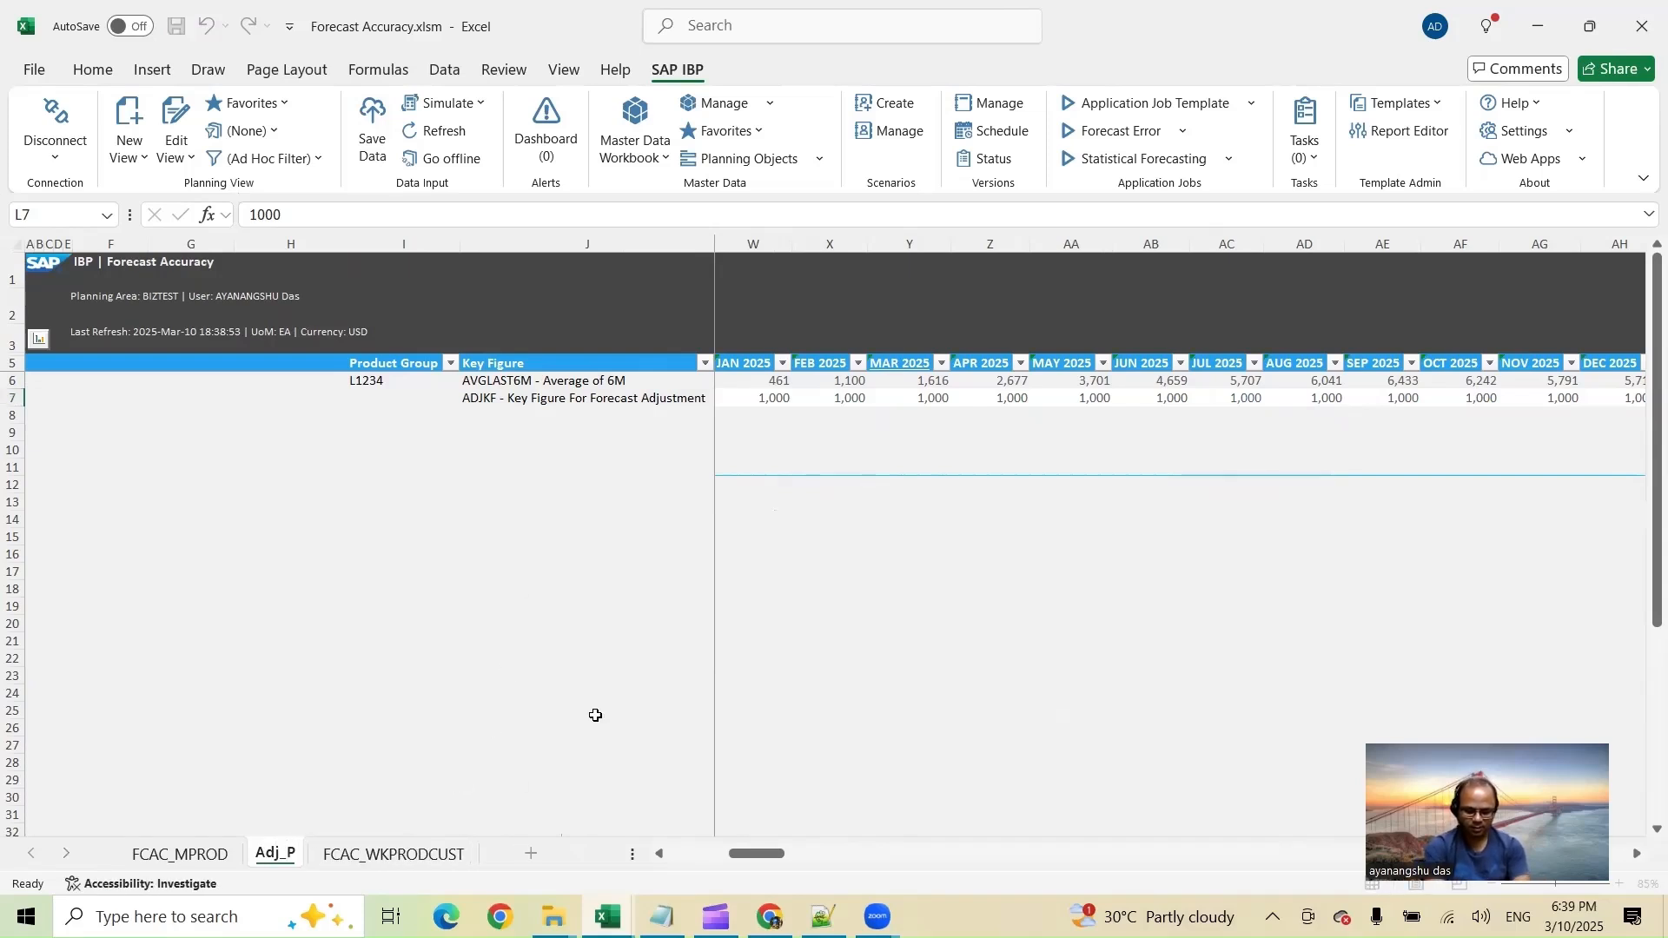
pyautogui.write('roductID')
# Rename the original FCAC_MPROD sheet to Adj_ProductGrp, reusing the copy's name with a changed ending
pyautogui.hotkey('ctrl', 'a')
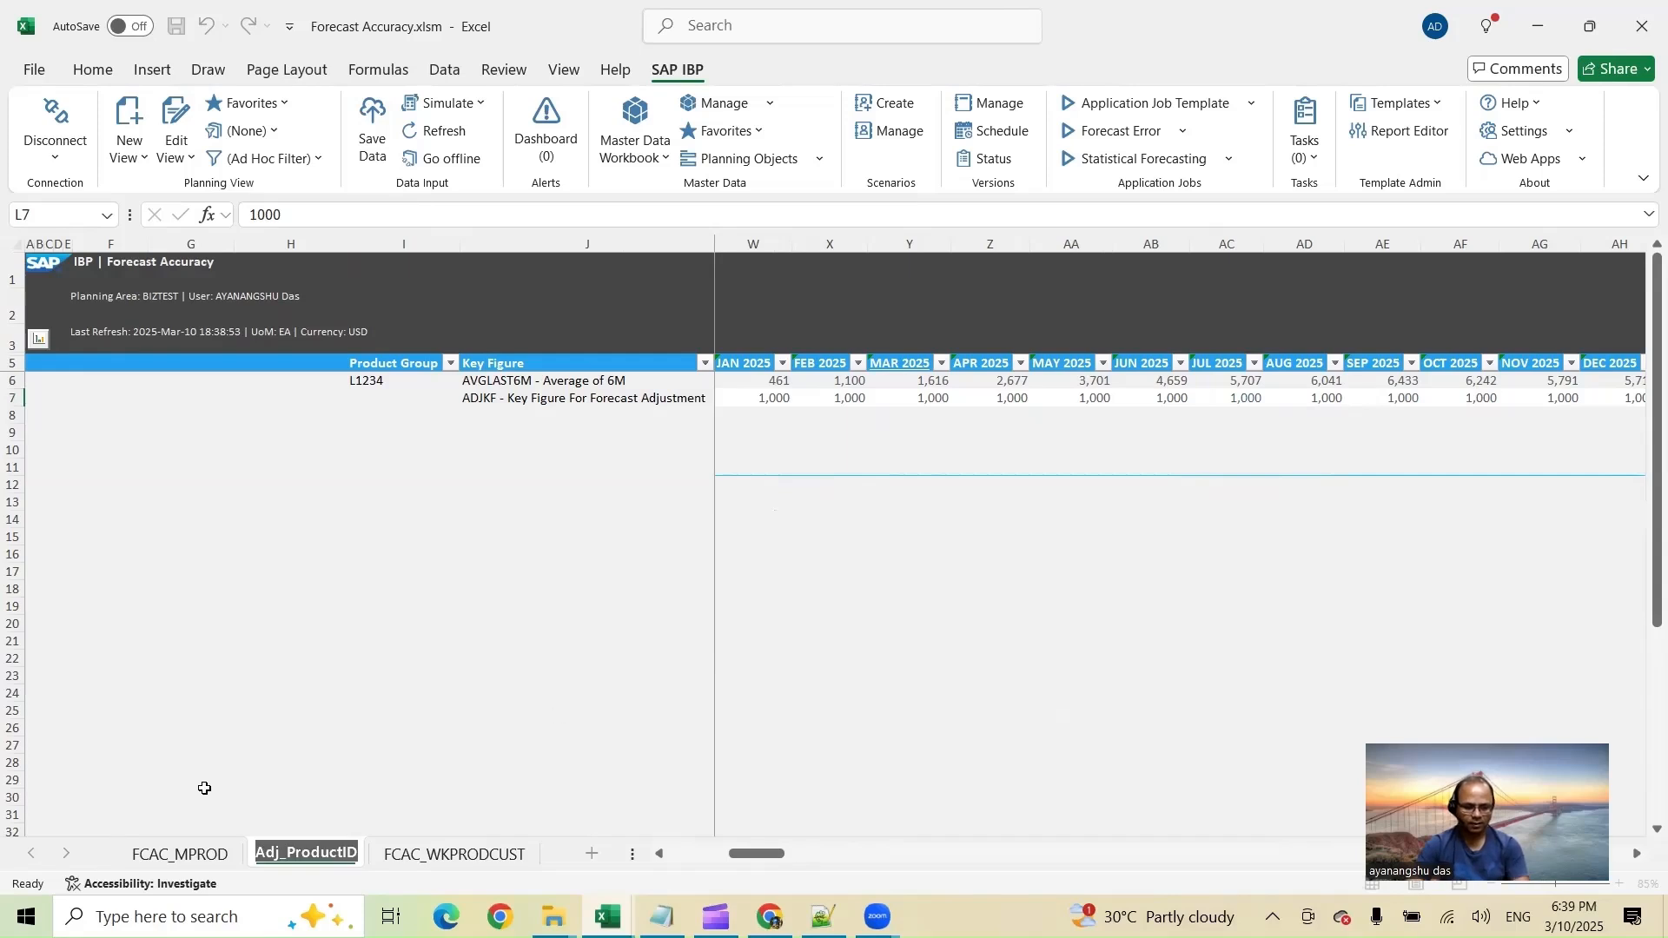
pyautogui.click(208, 854)
pyautogui.doubleClick(209, 855)
pyautogui.hotkey('ctrl', 'v')
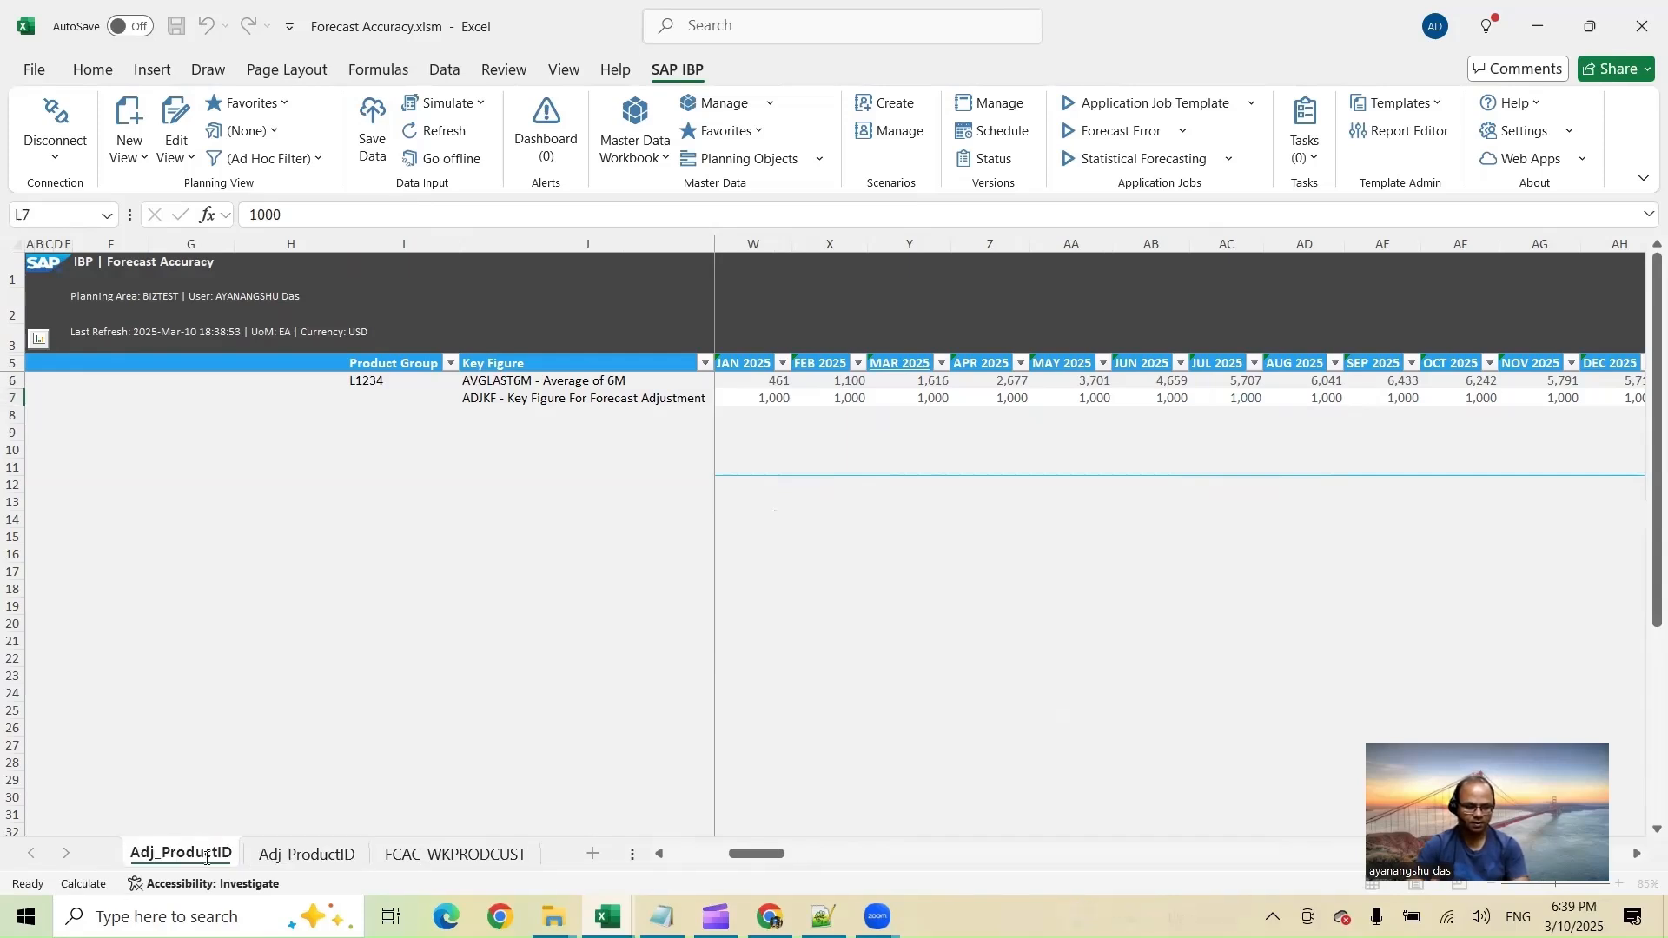
pyautogui.write('Grp')
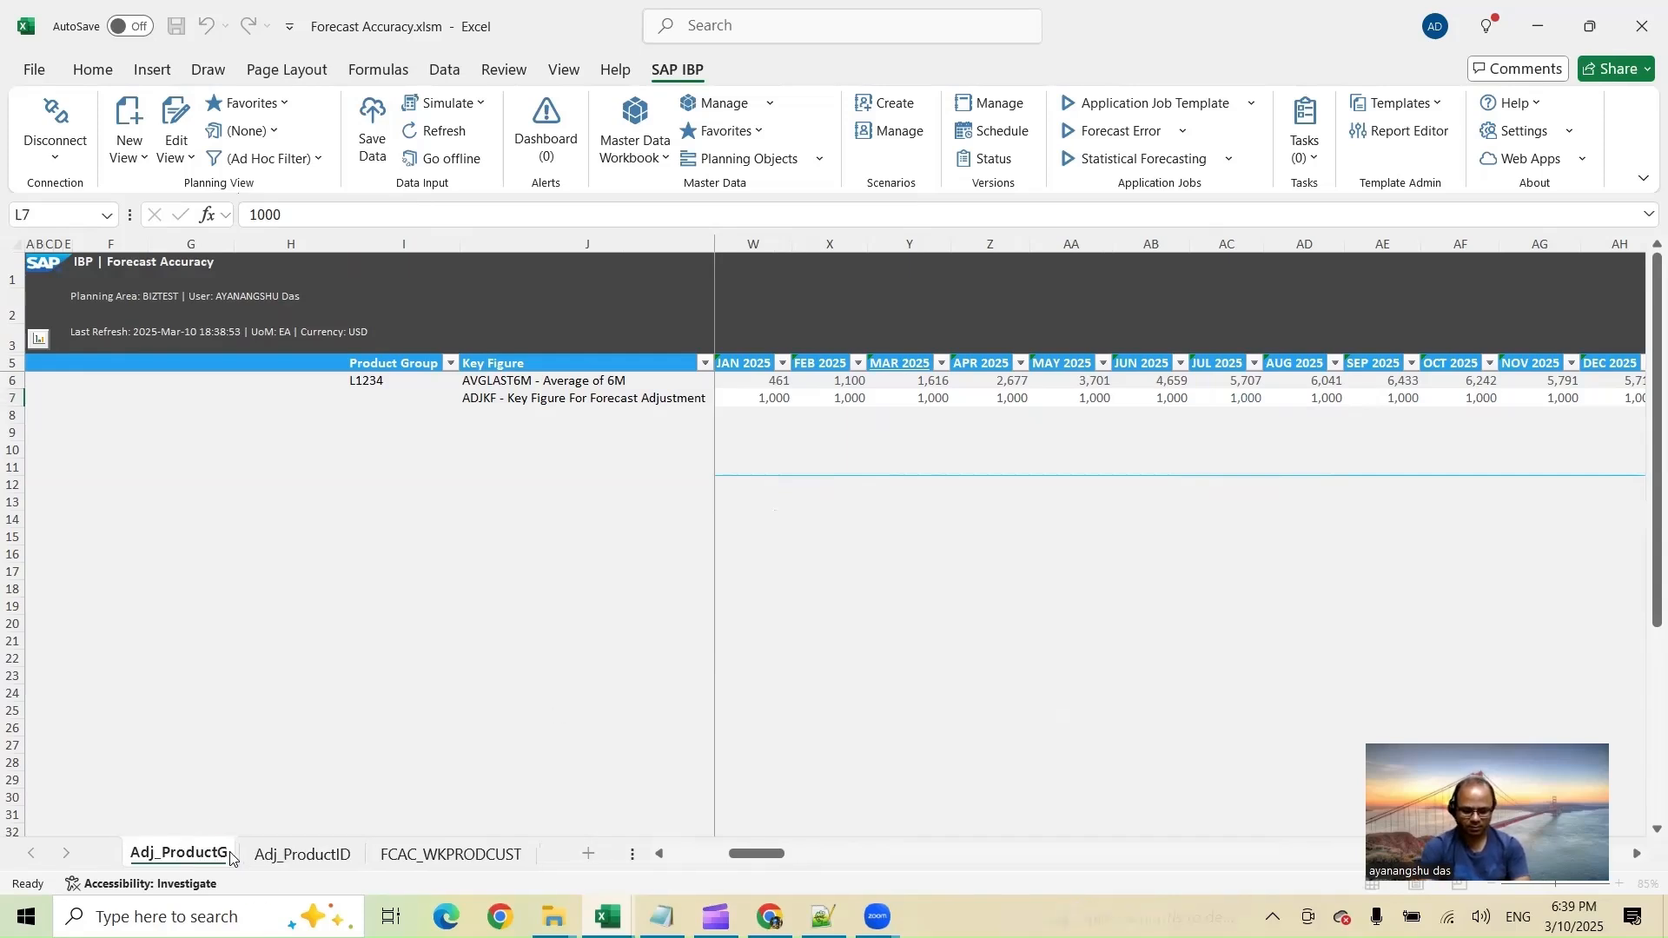
pyautogui.click(484, 398)
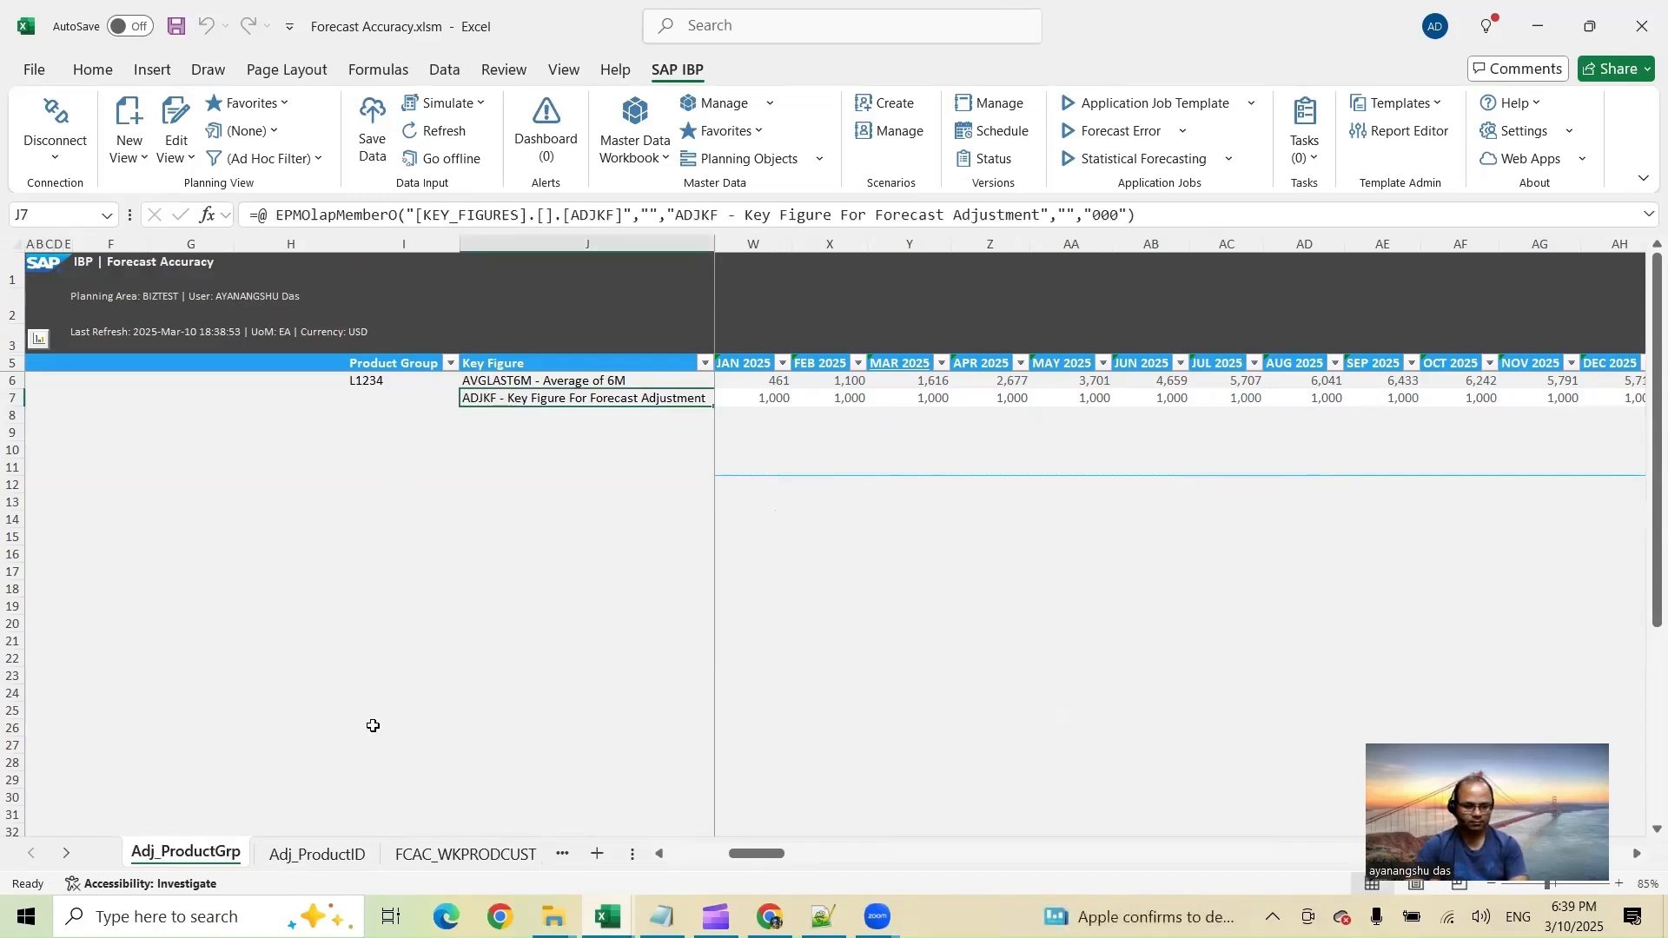
# Add the Product ID attribute to the Adj_ProductID planning view and apply the change
pyautogui.click(317, 854)
pyautogui.click(176, 118)
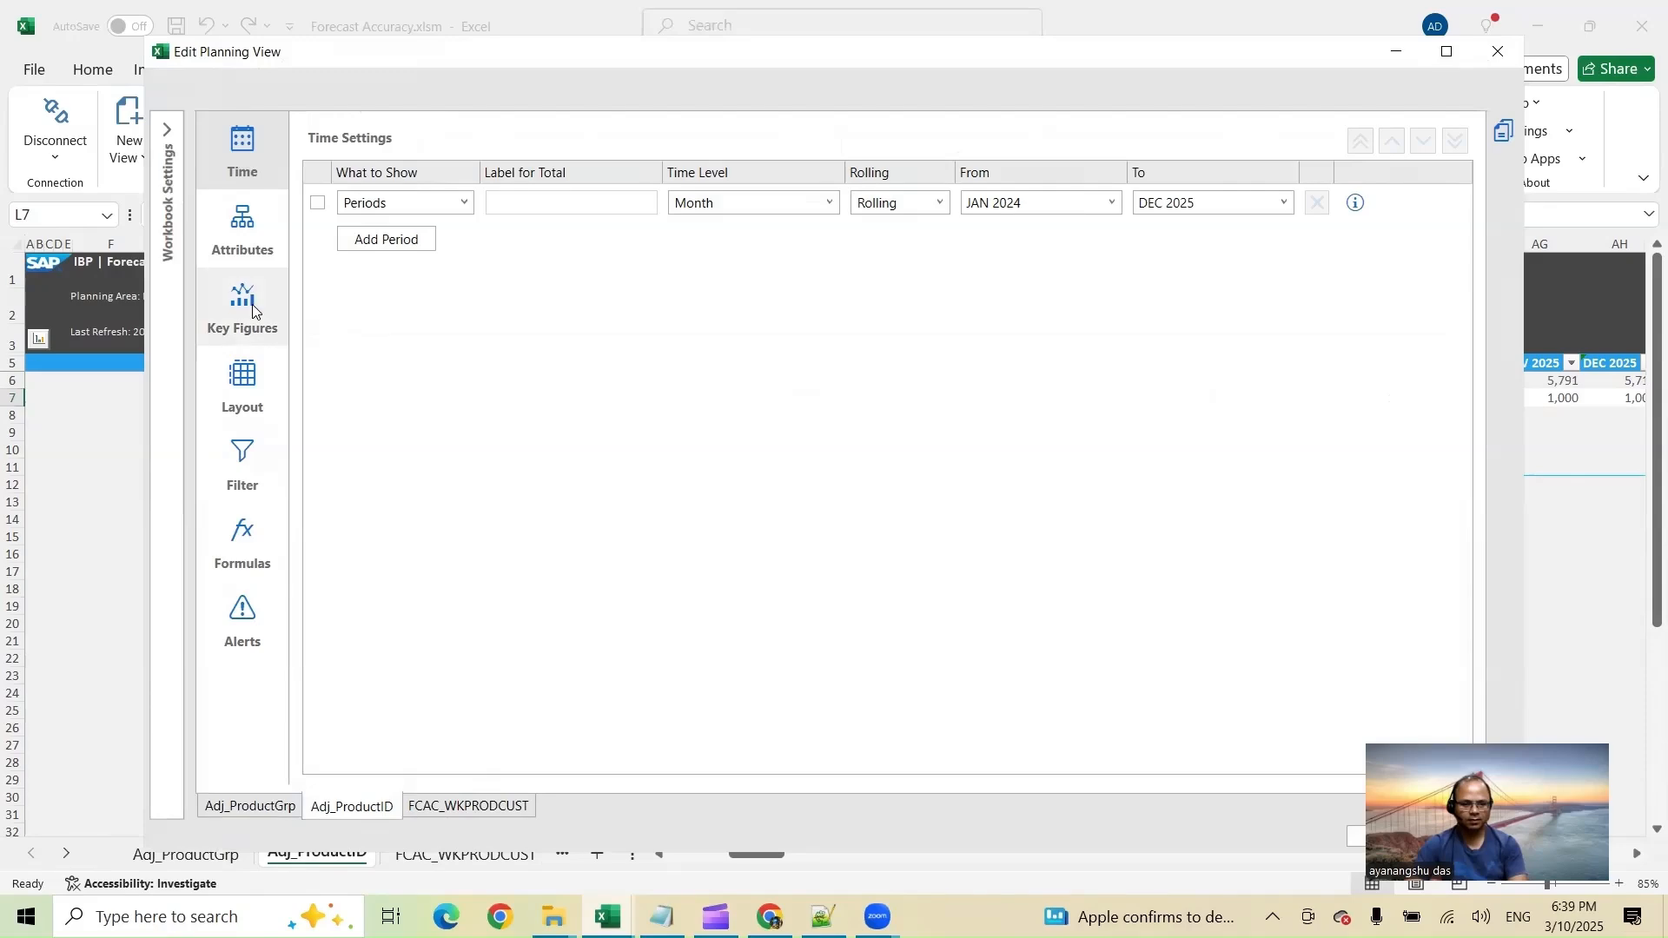
pyautogui.click(259, 251)
pyautogui.click(344, 284)
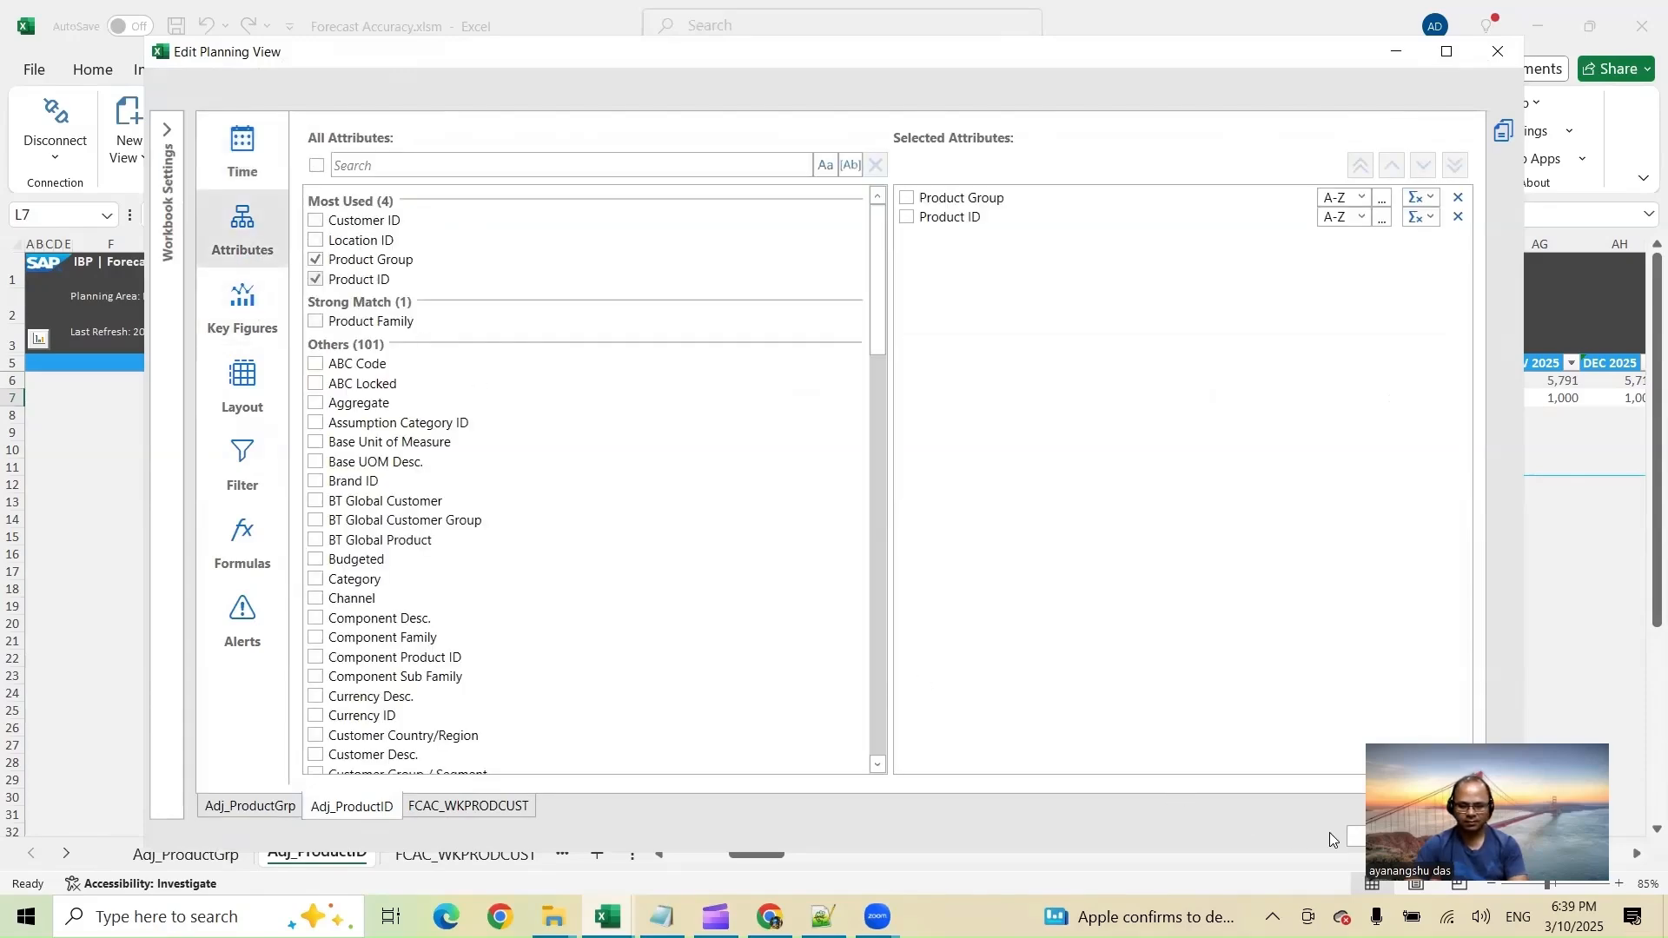
pyautogui.click(1352, 843)
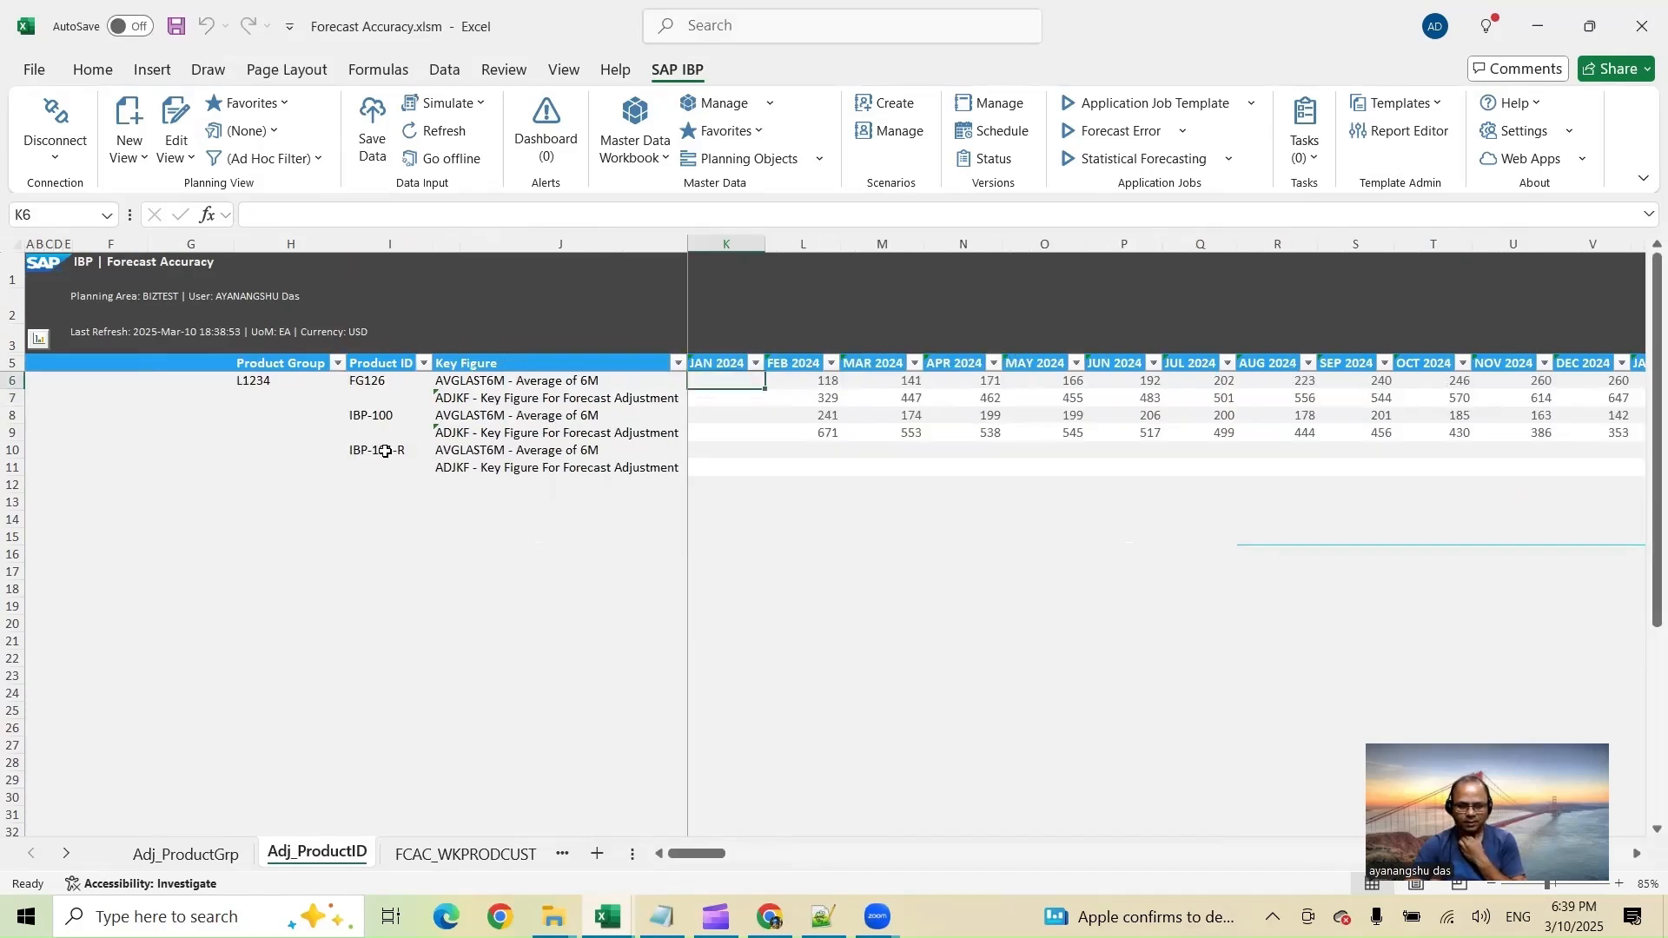
# Examine how the FEB 2024 ADJKF value is split across the product IDs compared with their six-month averages
pyautogui.moveTo(385, 451); pyautogui.dragTo(1292, 469)
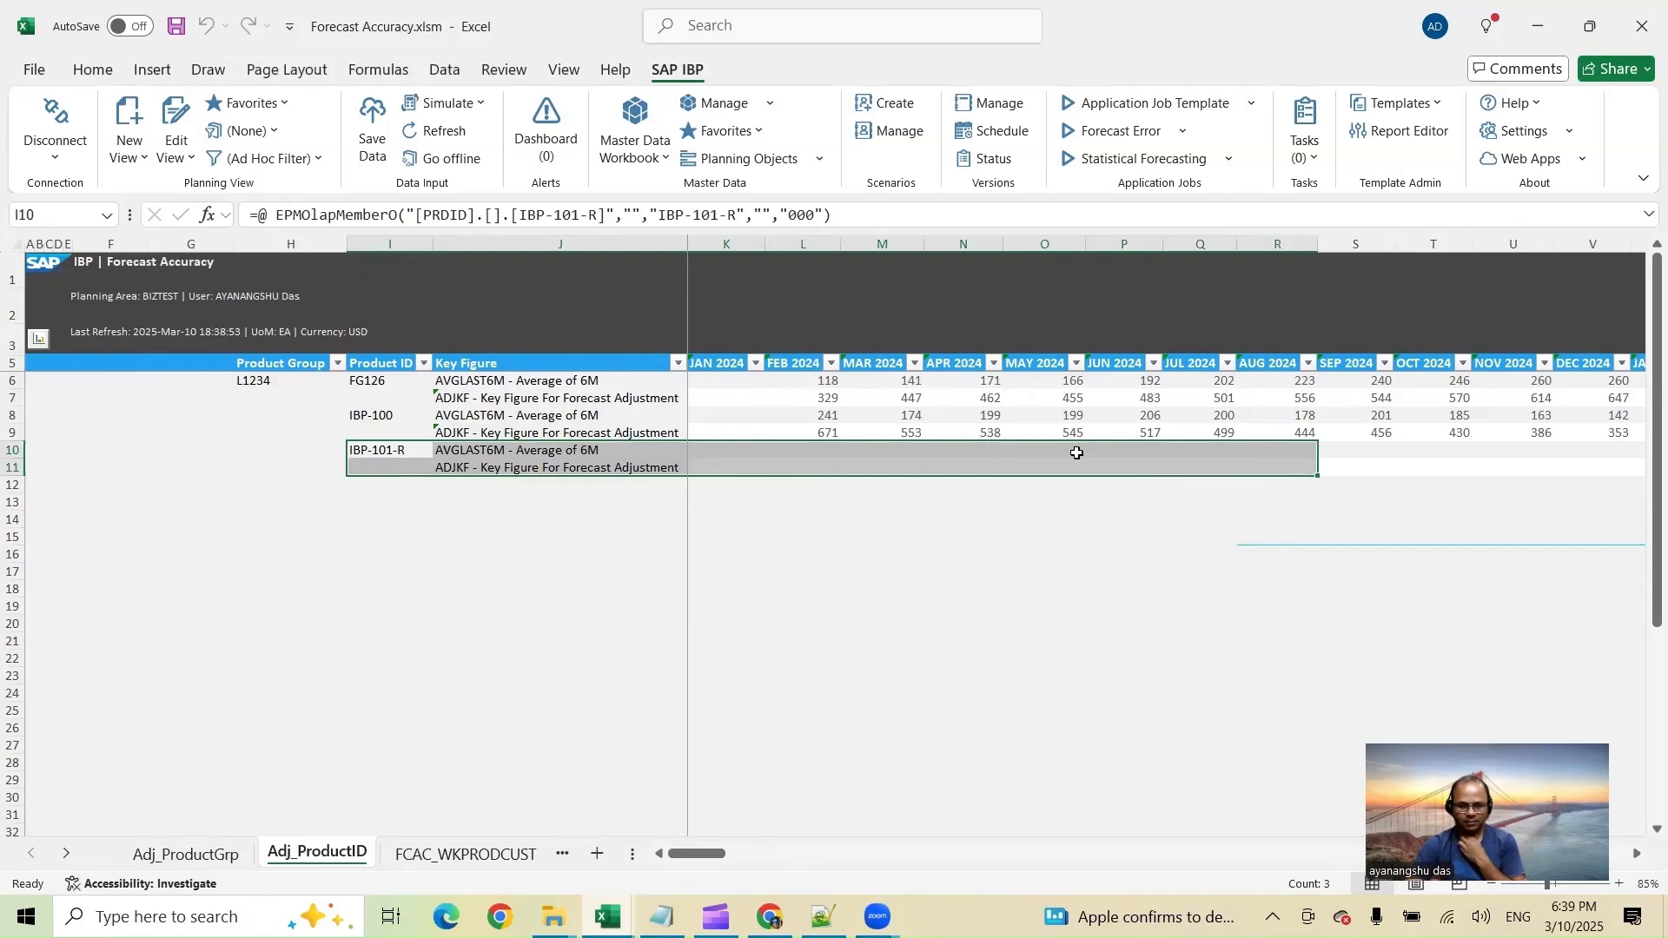
pyautogui.click(520, 432)
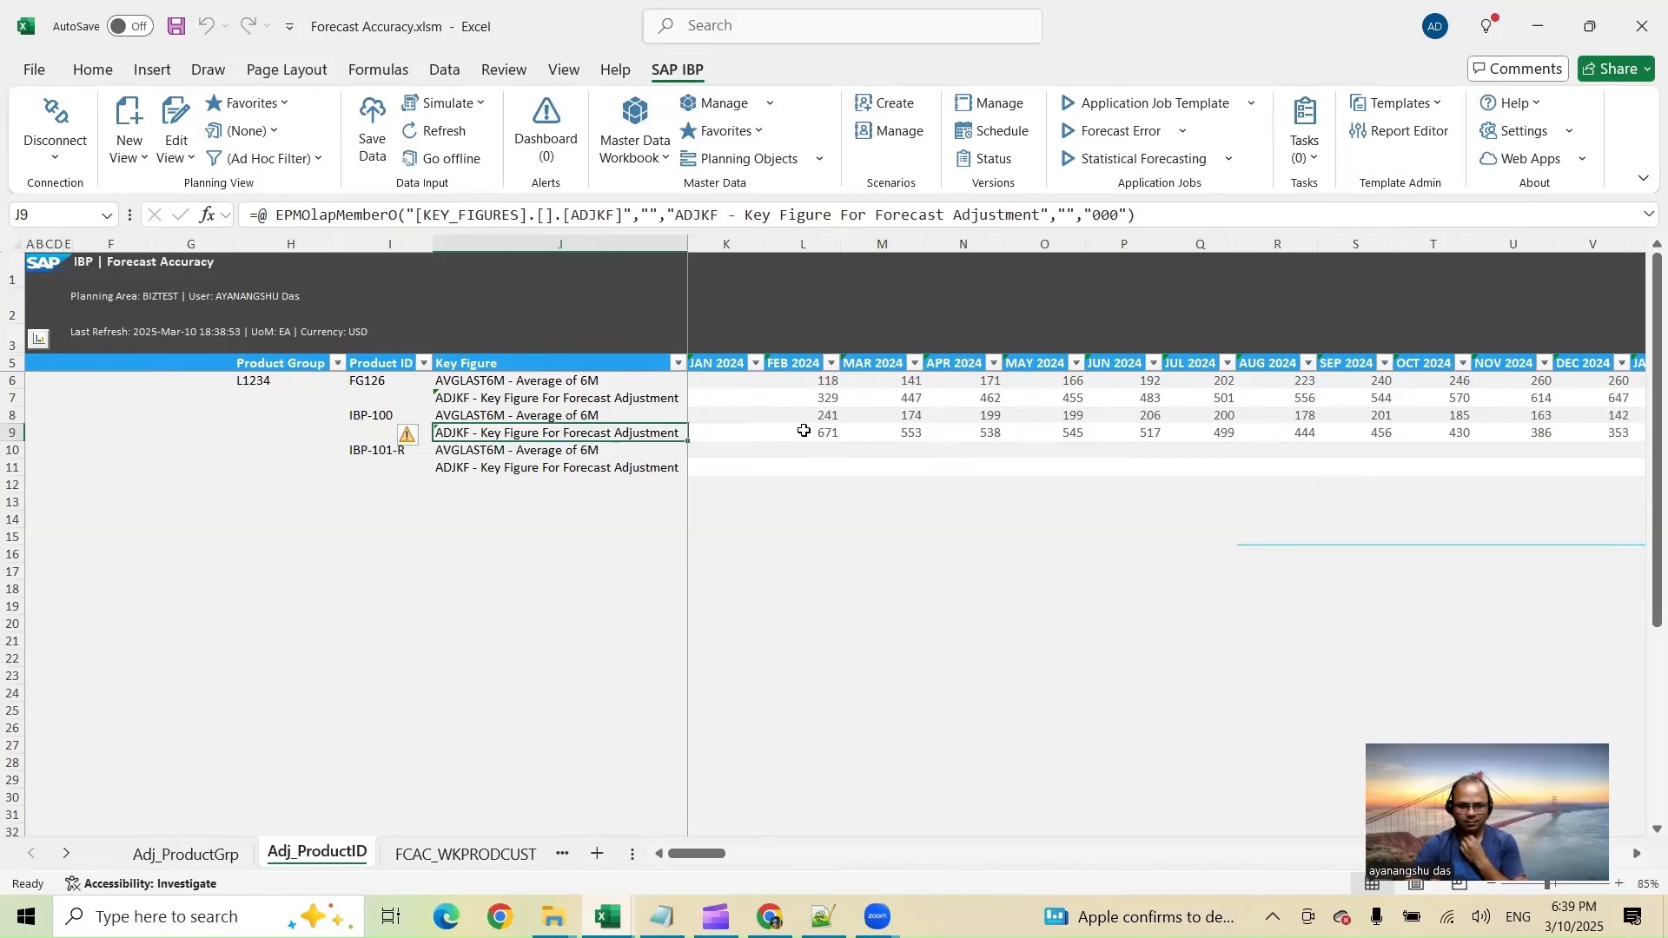
pyautogui.click(826, 387)
pyautogui.click(815, 416)
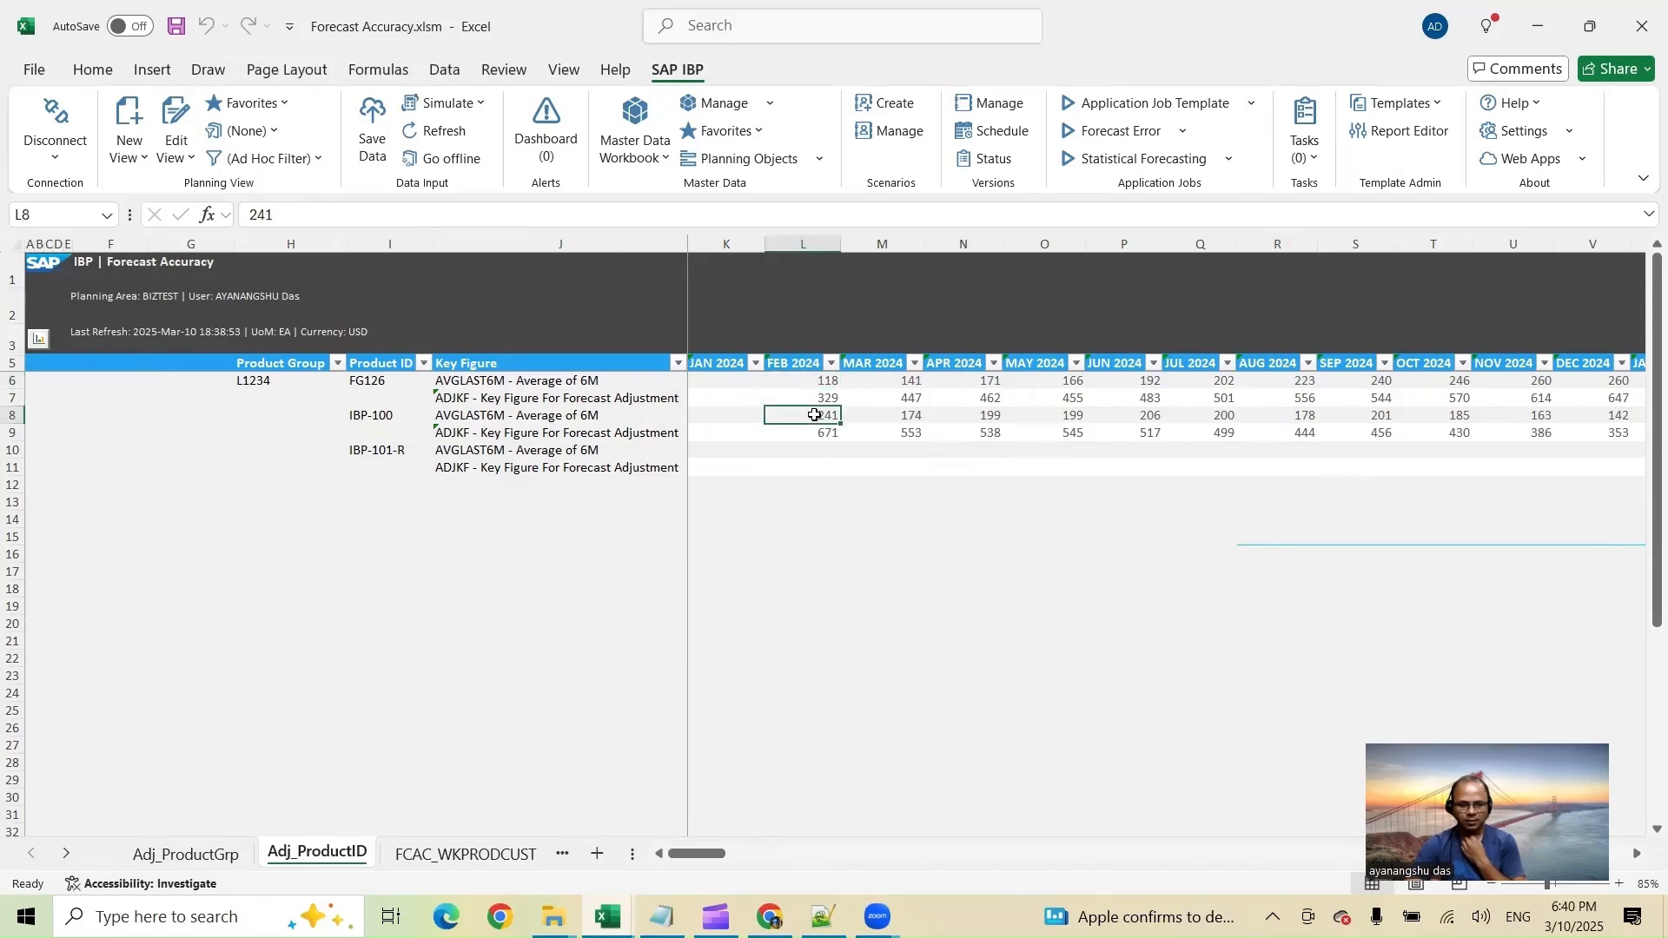
pyautogui.click(820, 398)
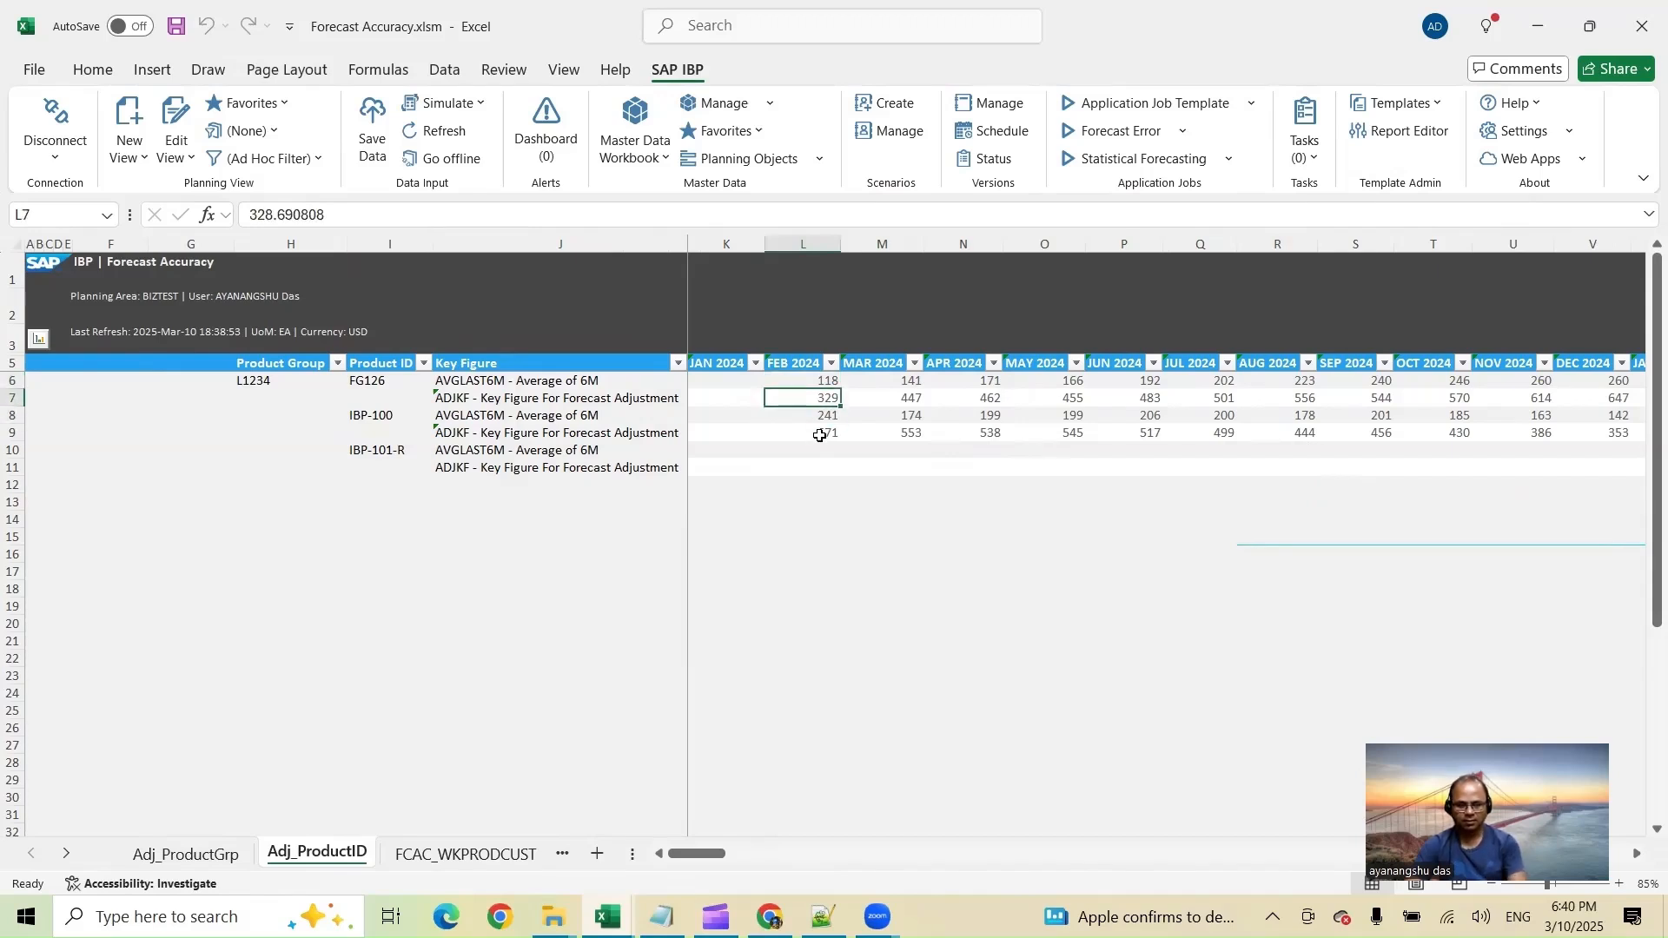
pyautogui.keyDown('ctrl'); pyautogui.click(821, 431); pyautogui.keyUp('ctrl')
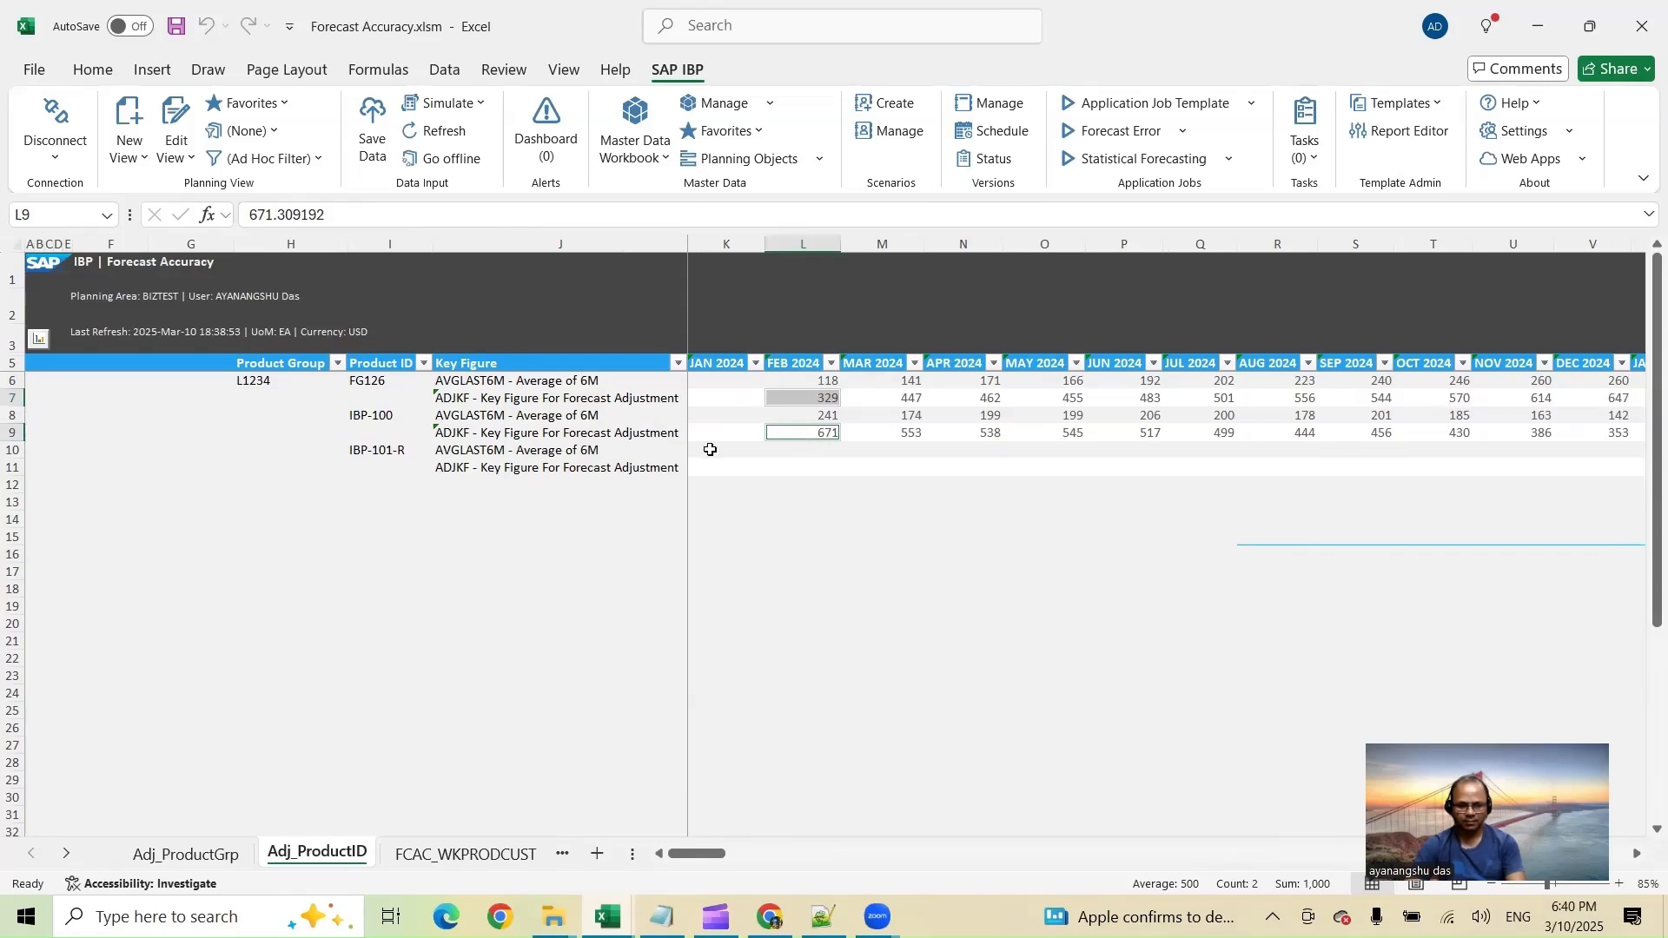
# Calculate FG126's share of the FEB 2024 six-month averages in L13 with the formula =L6/SUM(L6+L8)
pyautogui.click(817, 498)
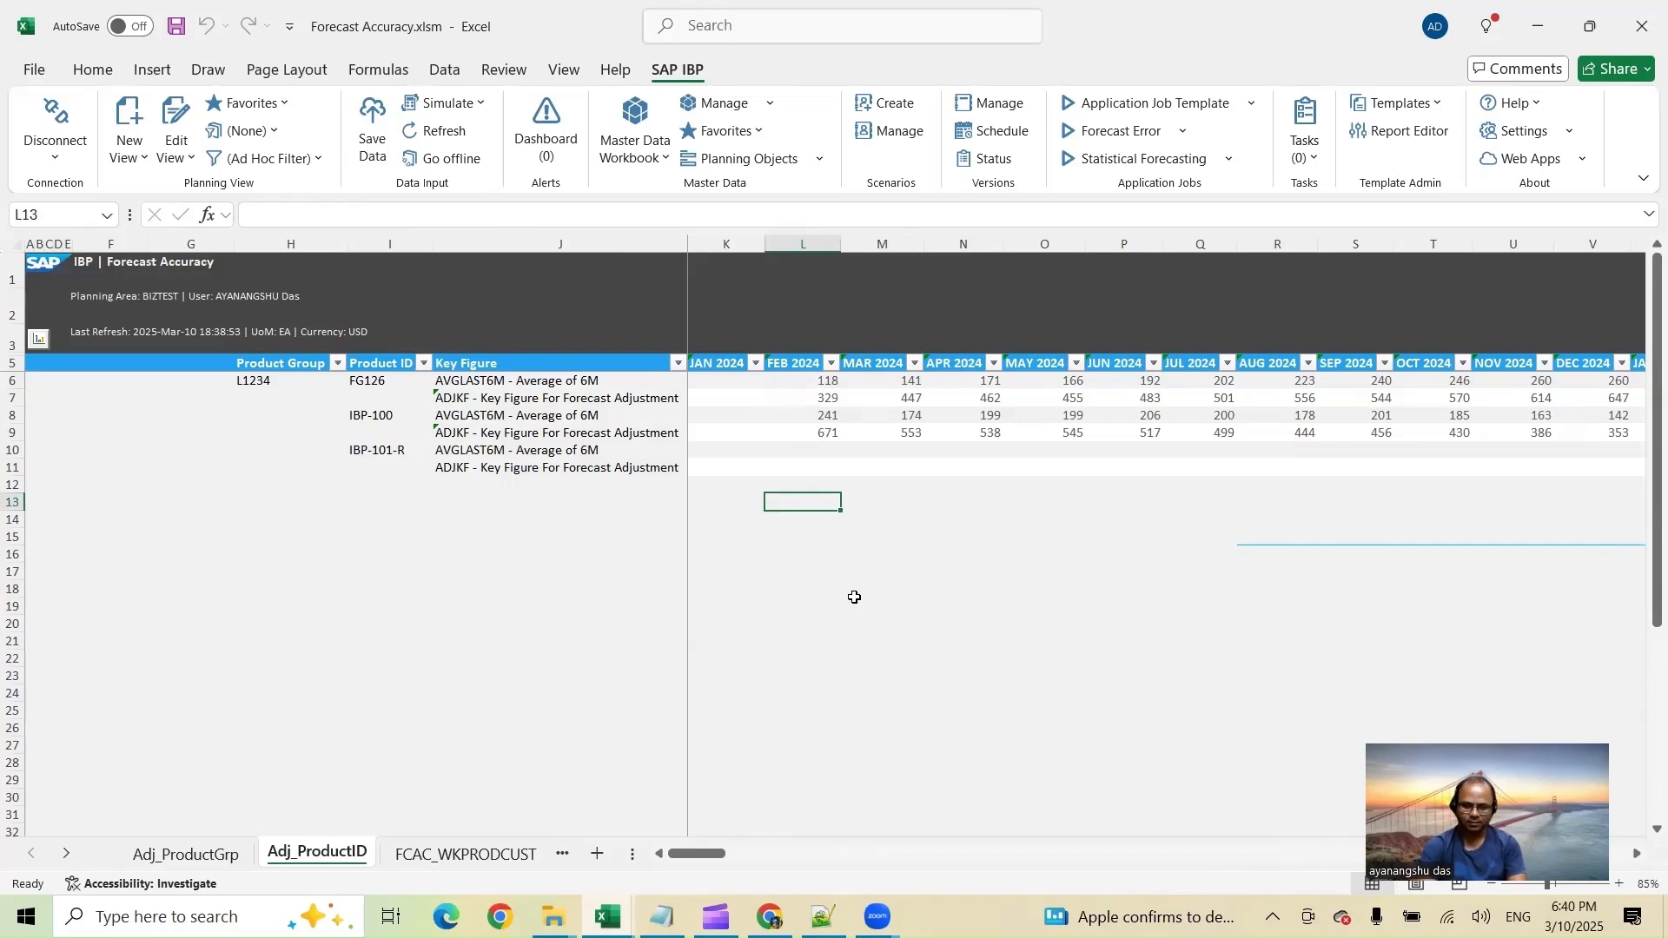
pyautogui.write('=')
pyautogui.click(818, 382)
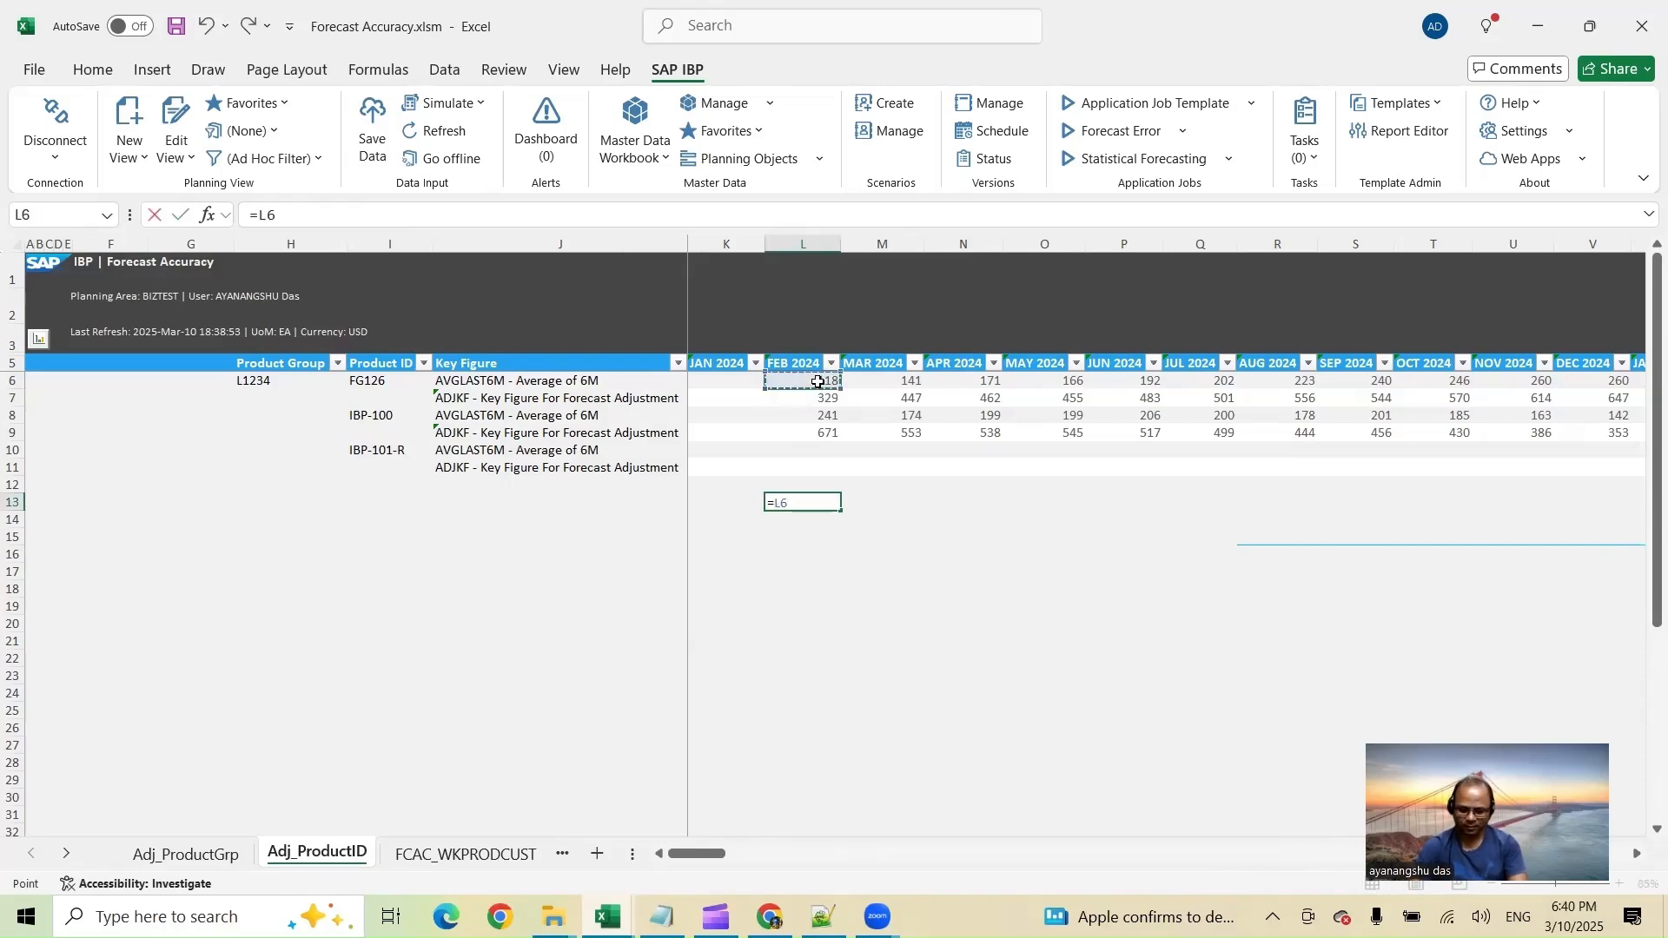
pyautogui.write('/SUM(')
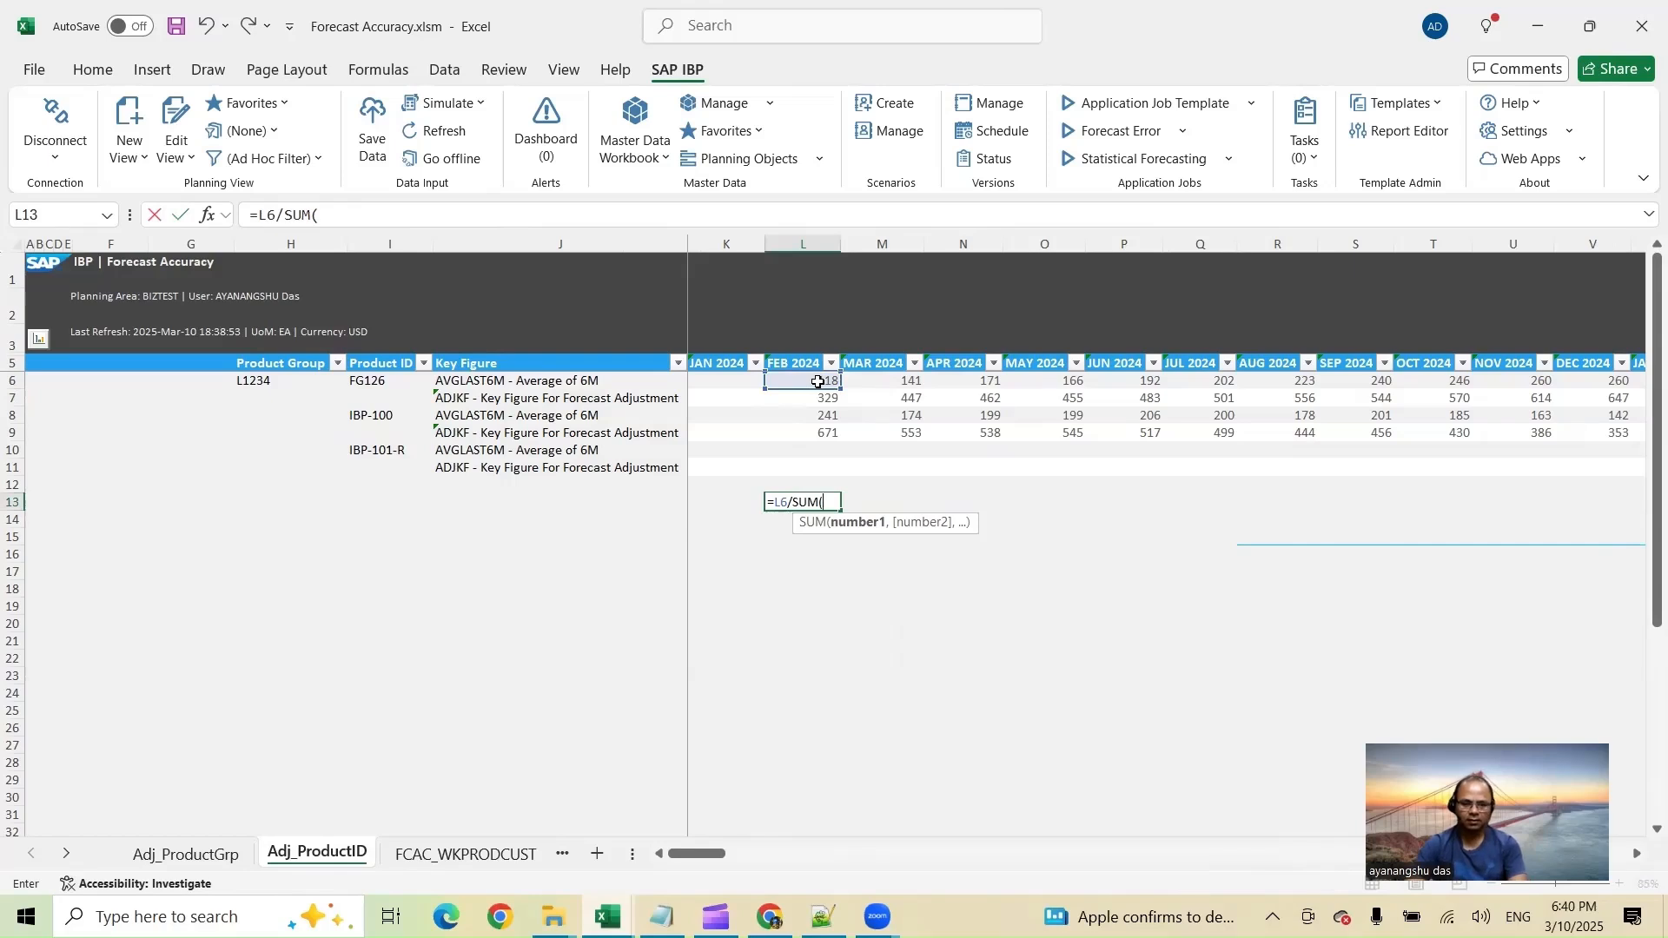
pyautogui.click(827, 382)
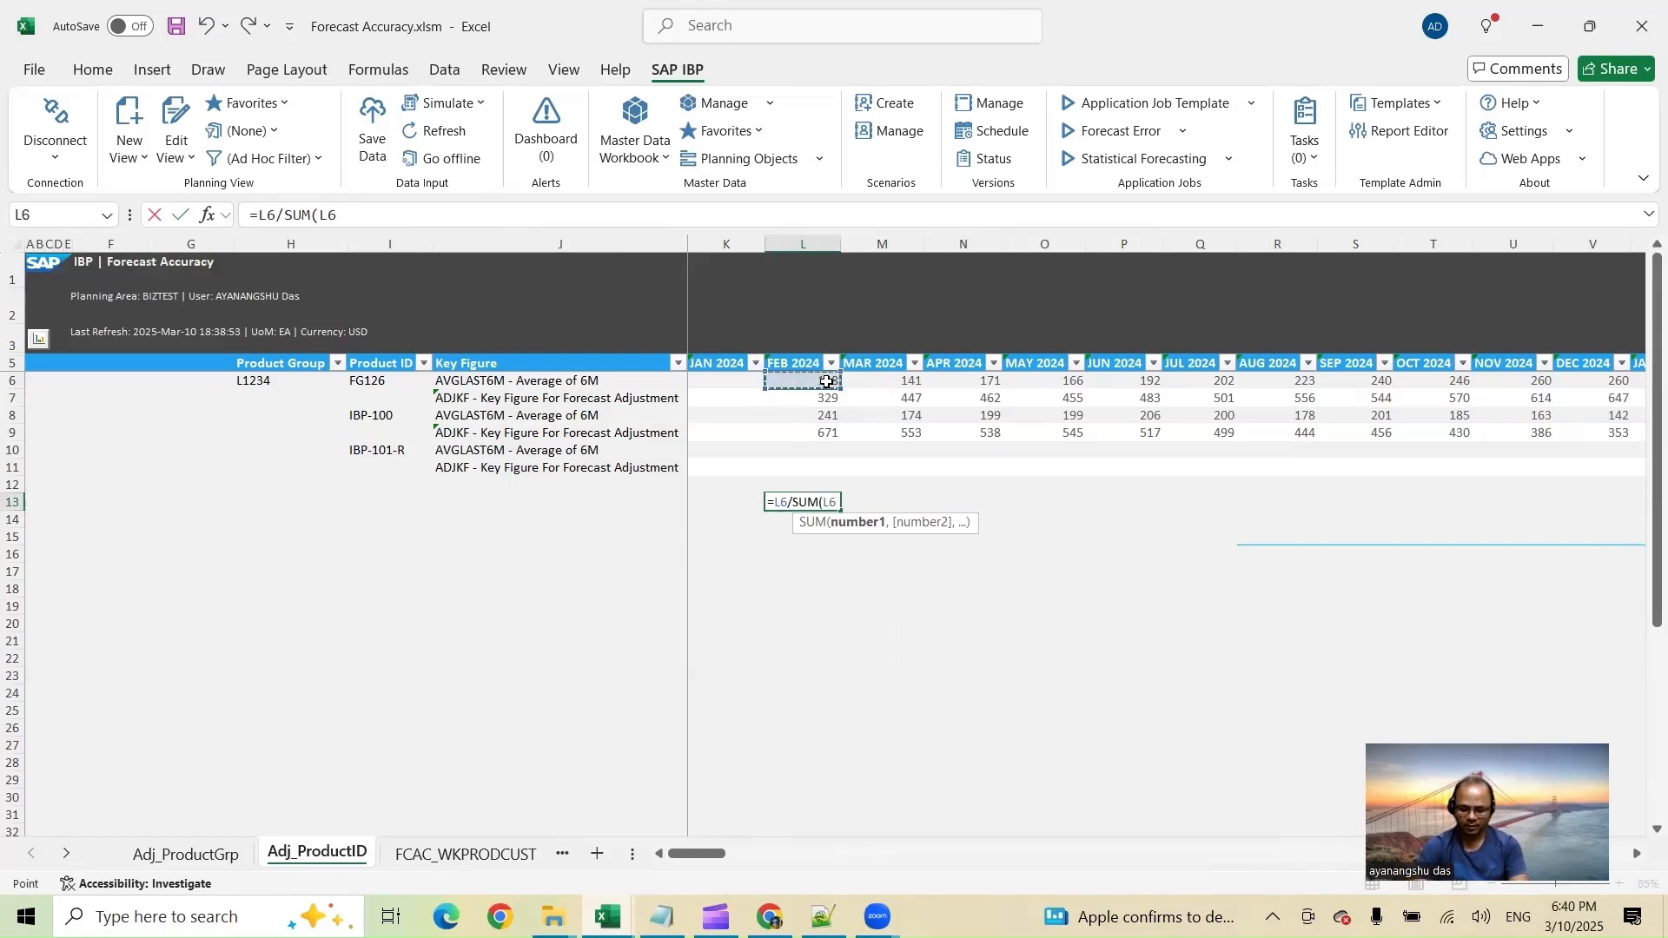
pyautogui.write('+')
pyautogui.click(831, 417)
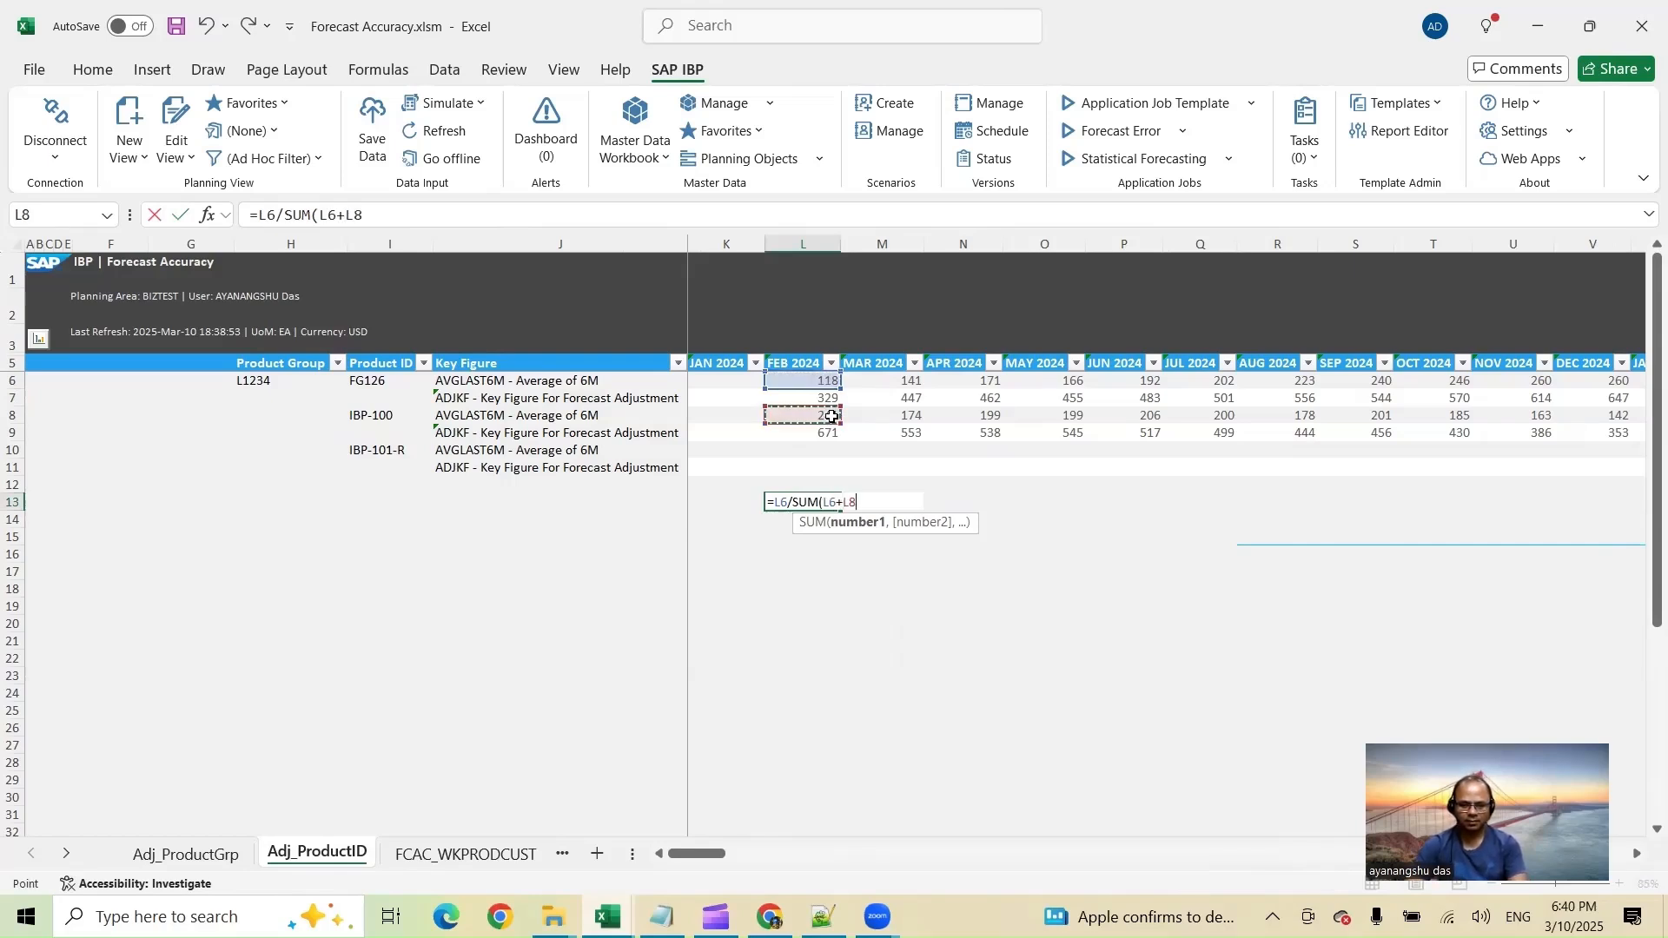
pyautogui.write(')')
pyautogui.press('Return')
pyautogui.click(818, 503)
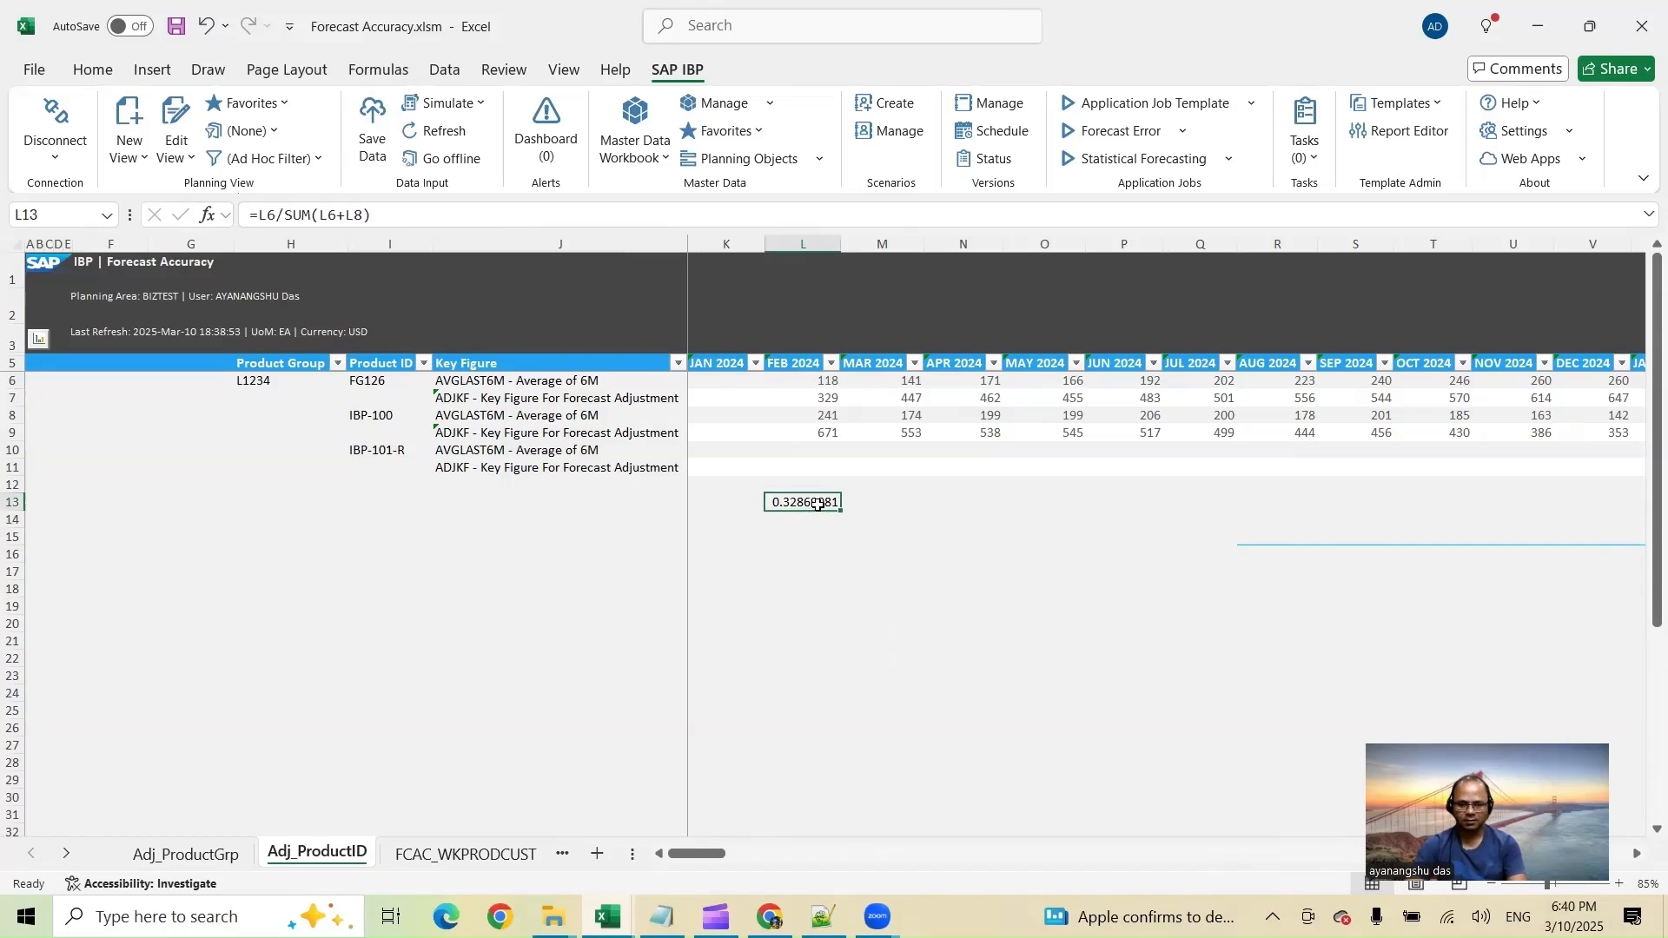
# Multiply the share formula in L13 by 1000, show it without decimals and compare it with FG126's FEB 2024 ADJKF value
pyautogui.click(388, 218)
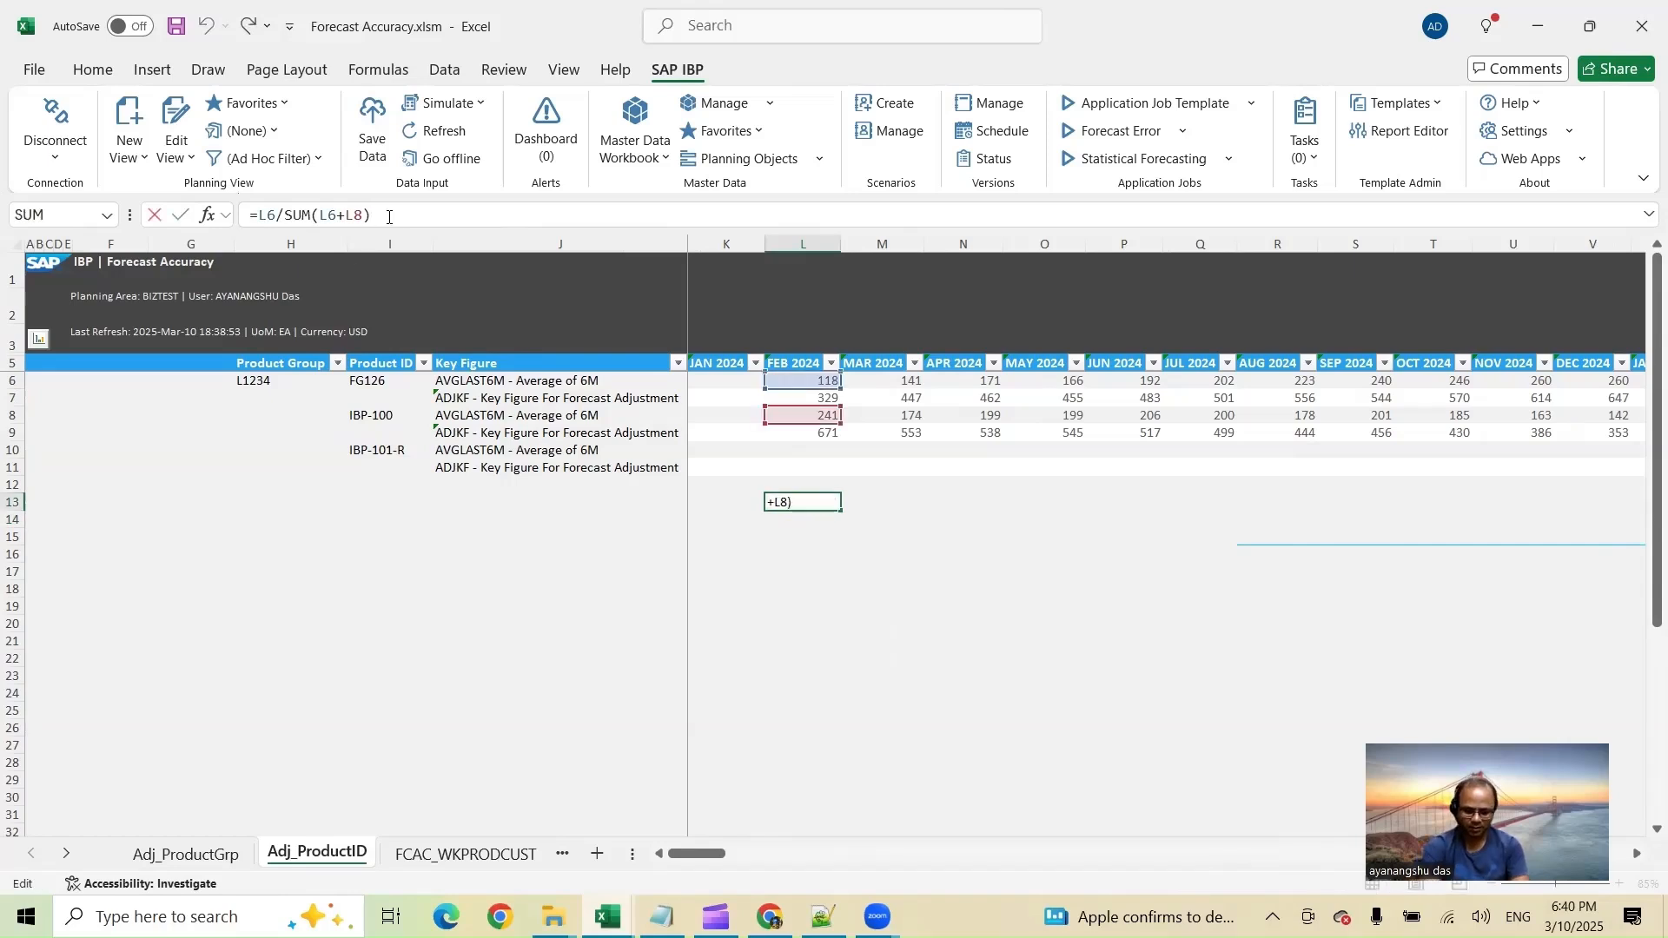
pyautogui.press('Return')
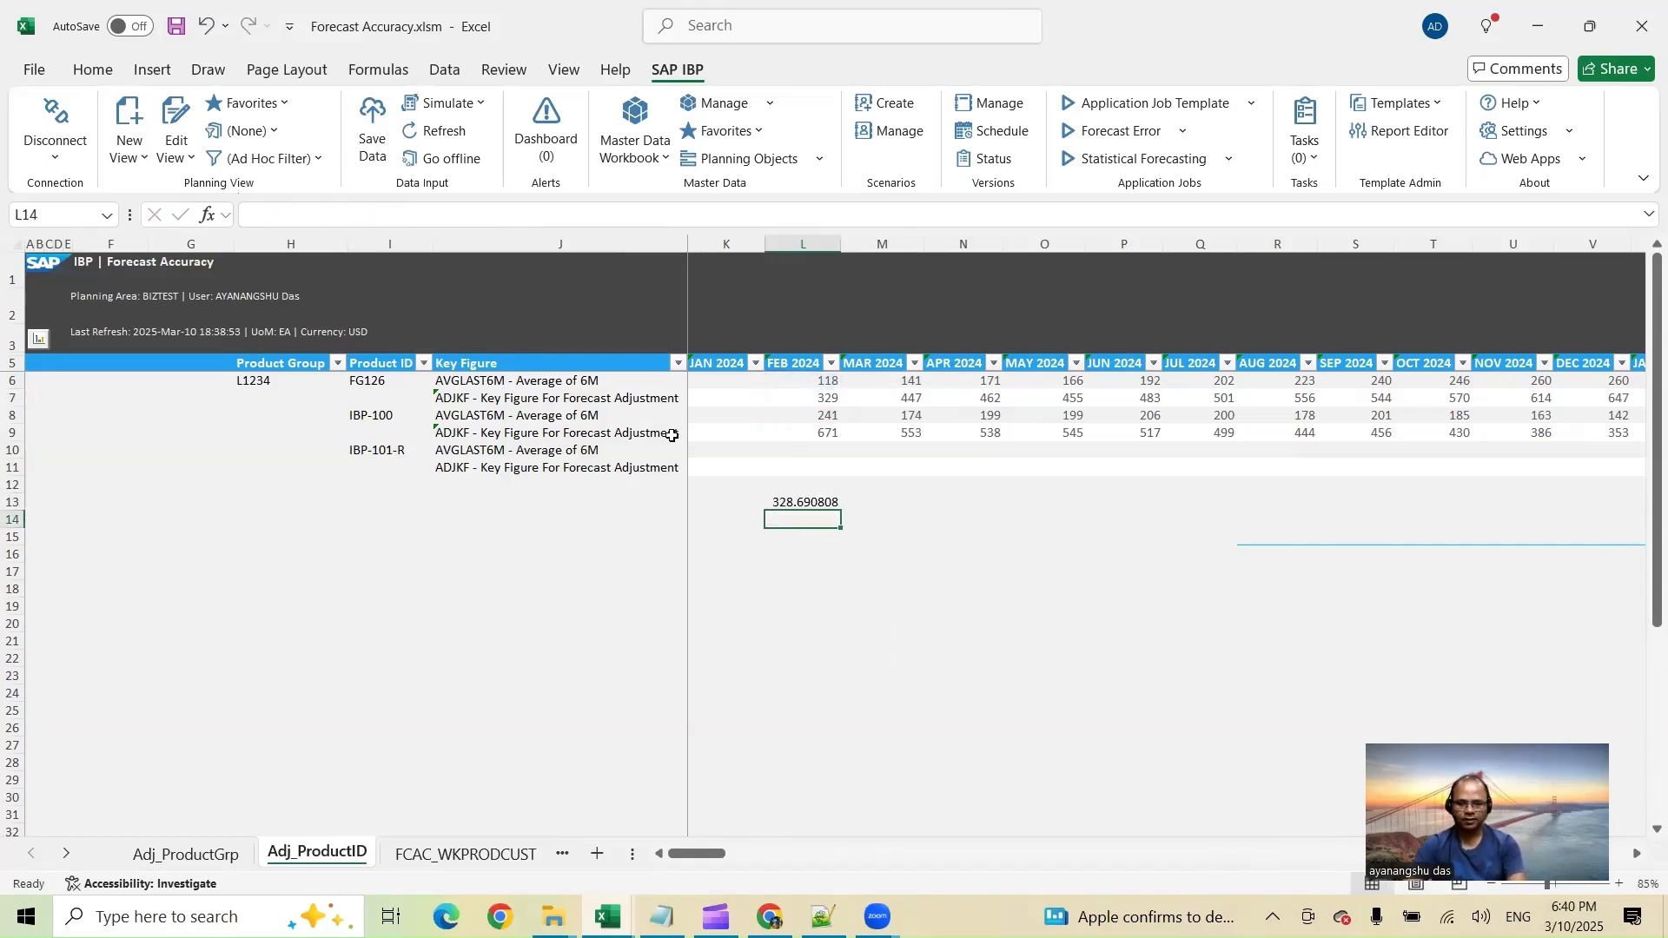
pyautogui.click(808, 503)
pyautogui.click(93, 70)
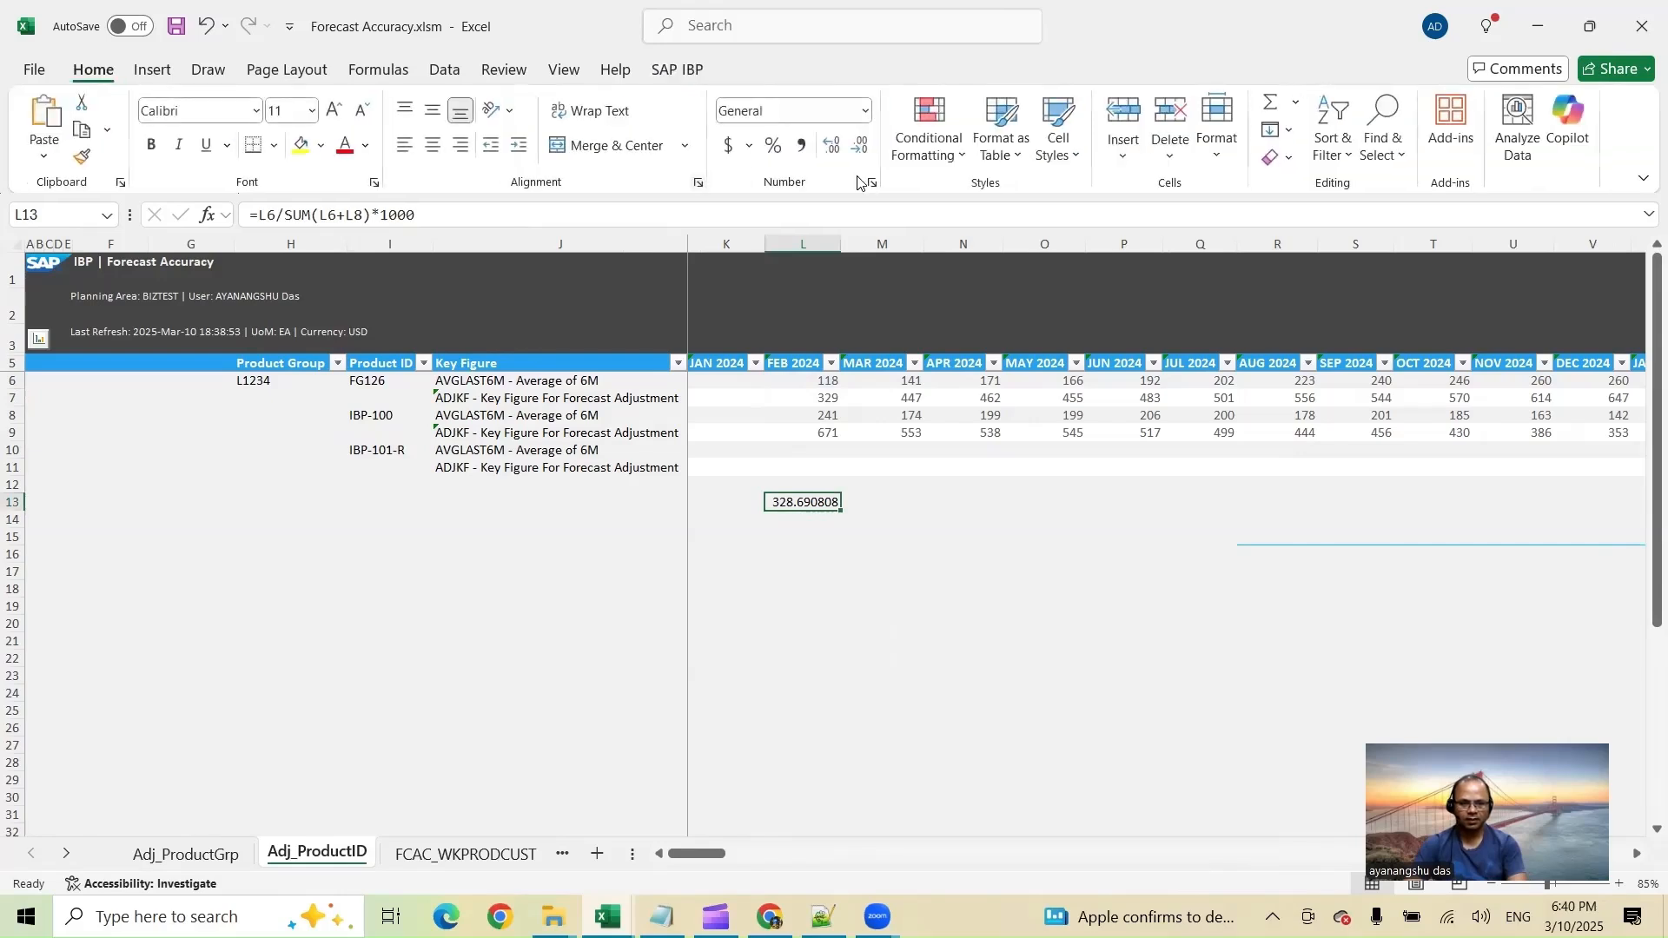
pyautogui.click(863, 148)
pyautogui.click(862, 147)
pyautogui.click(863, 148)
pyautogui.click(863, 148)
pyautogui.click(862, 148)
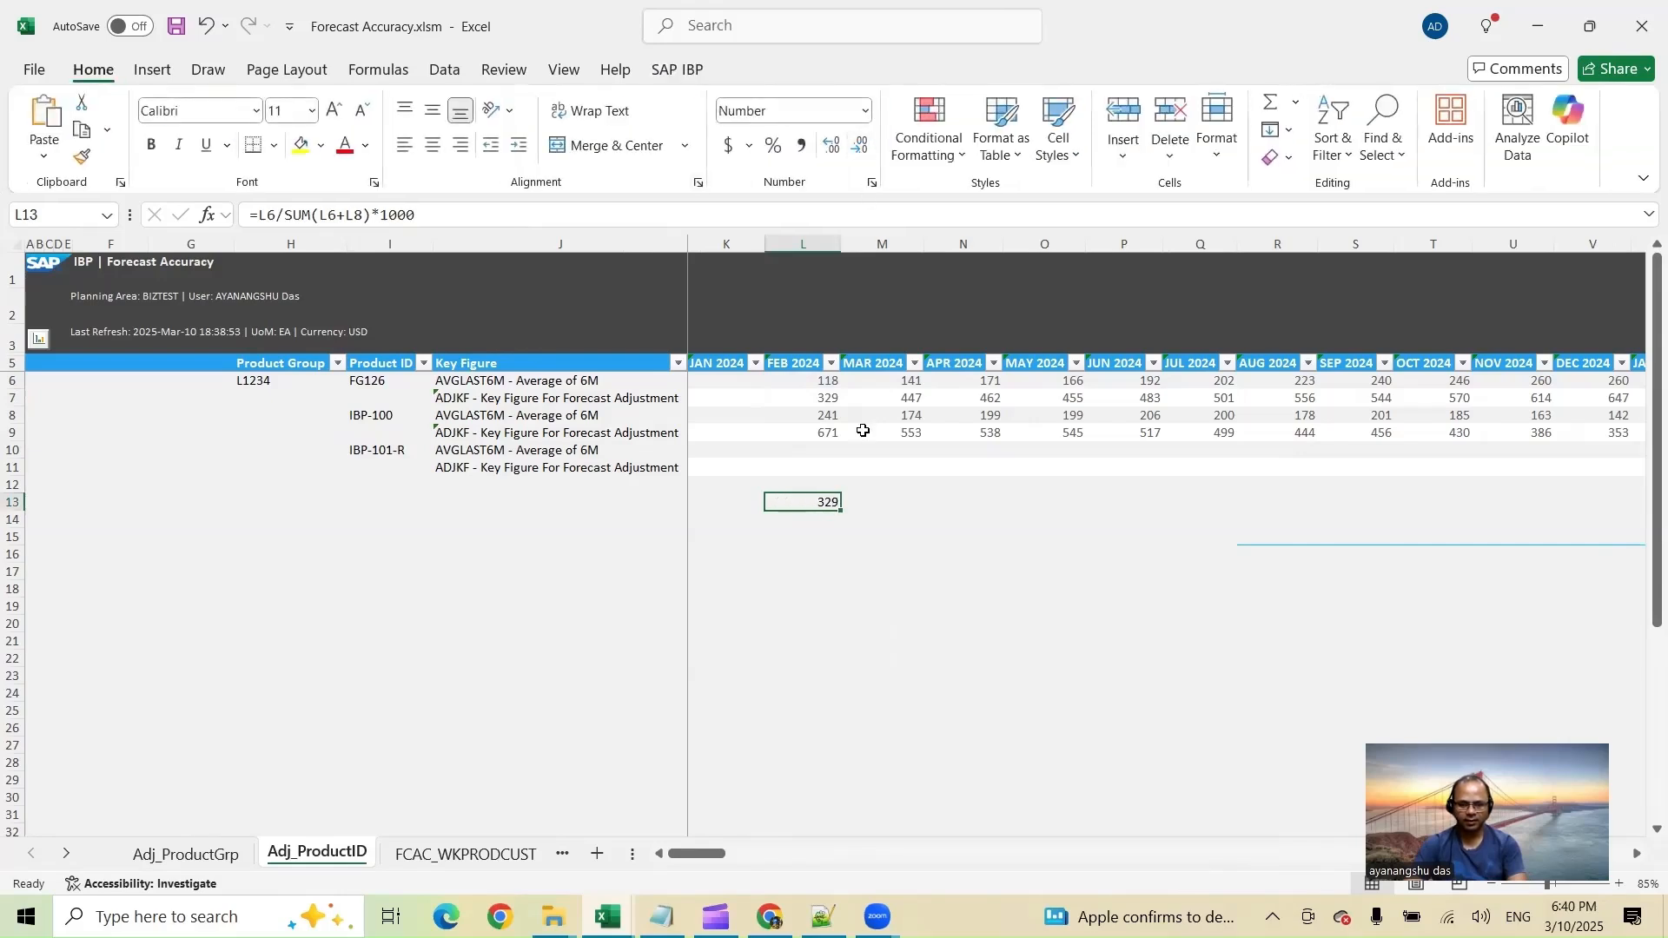
pyautogui.click(830, 402)
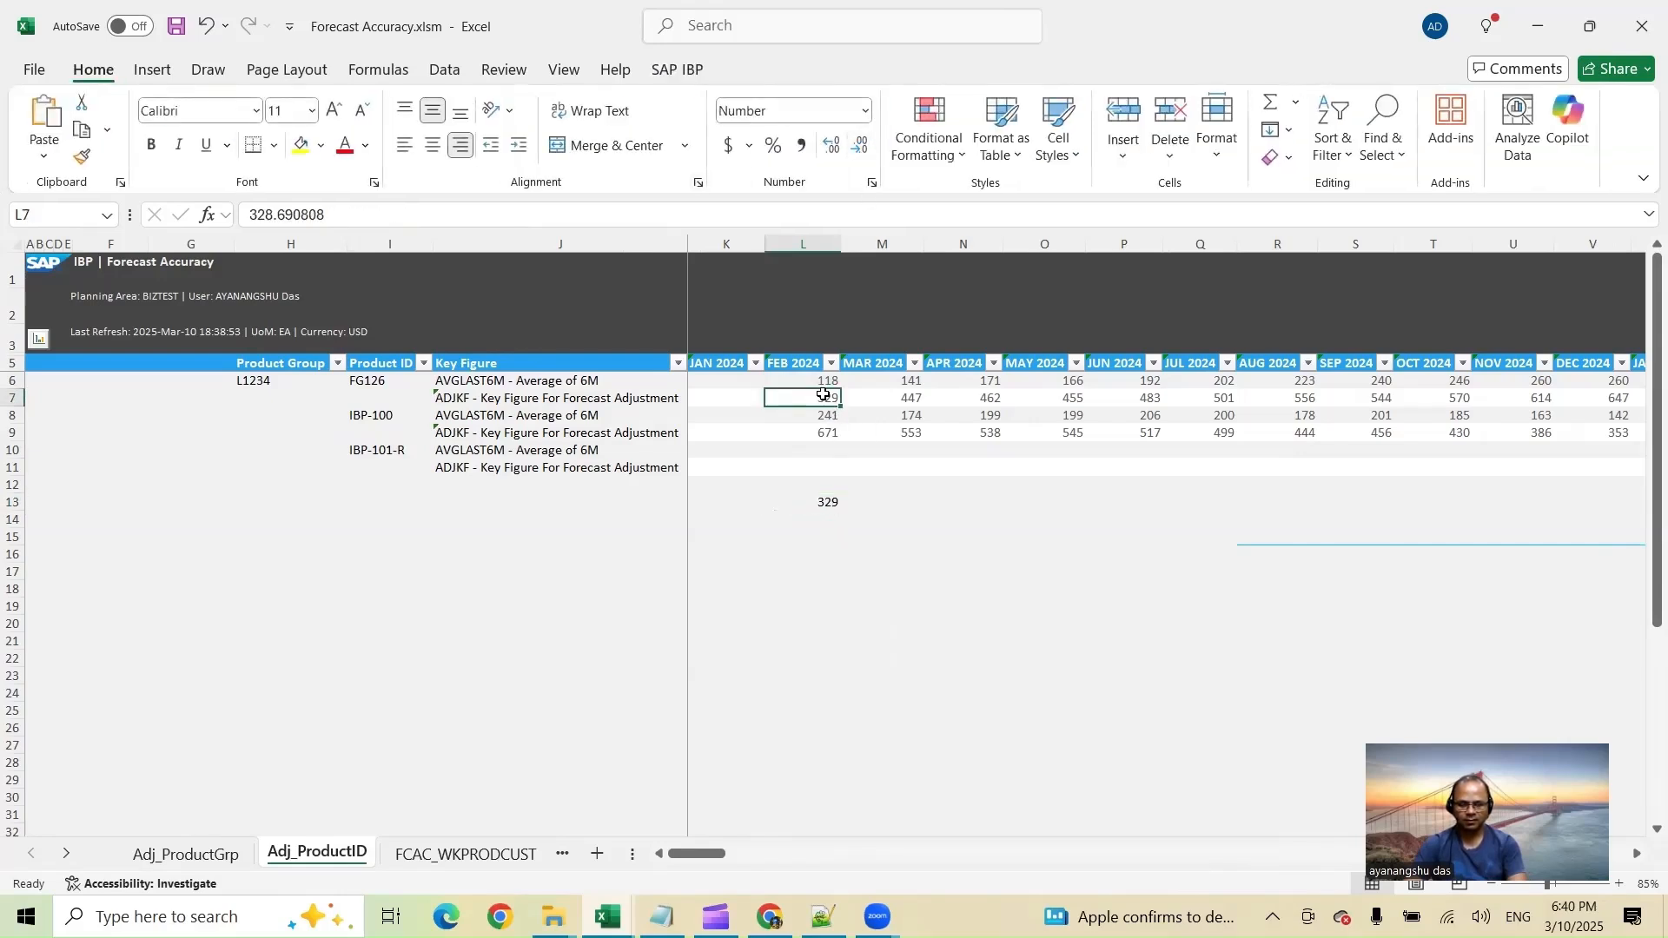
# Calculate IBP-100's proportional part of the FEB 2024 adjustment in L14 with =L8/SUM(L6+L8)*1000
pyautogui.click(821, 518)
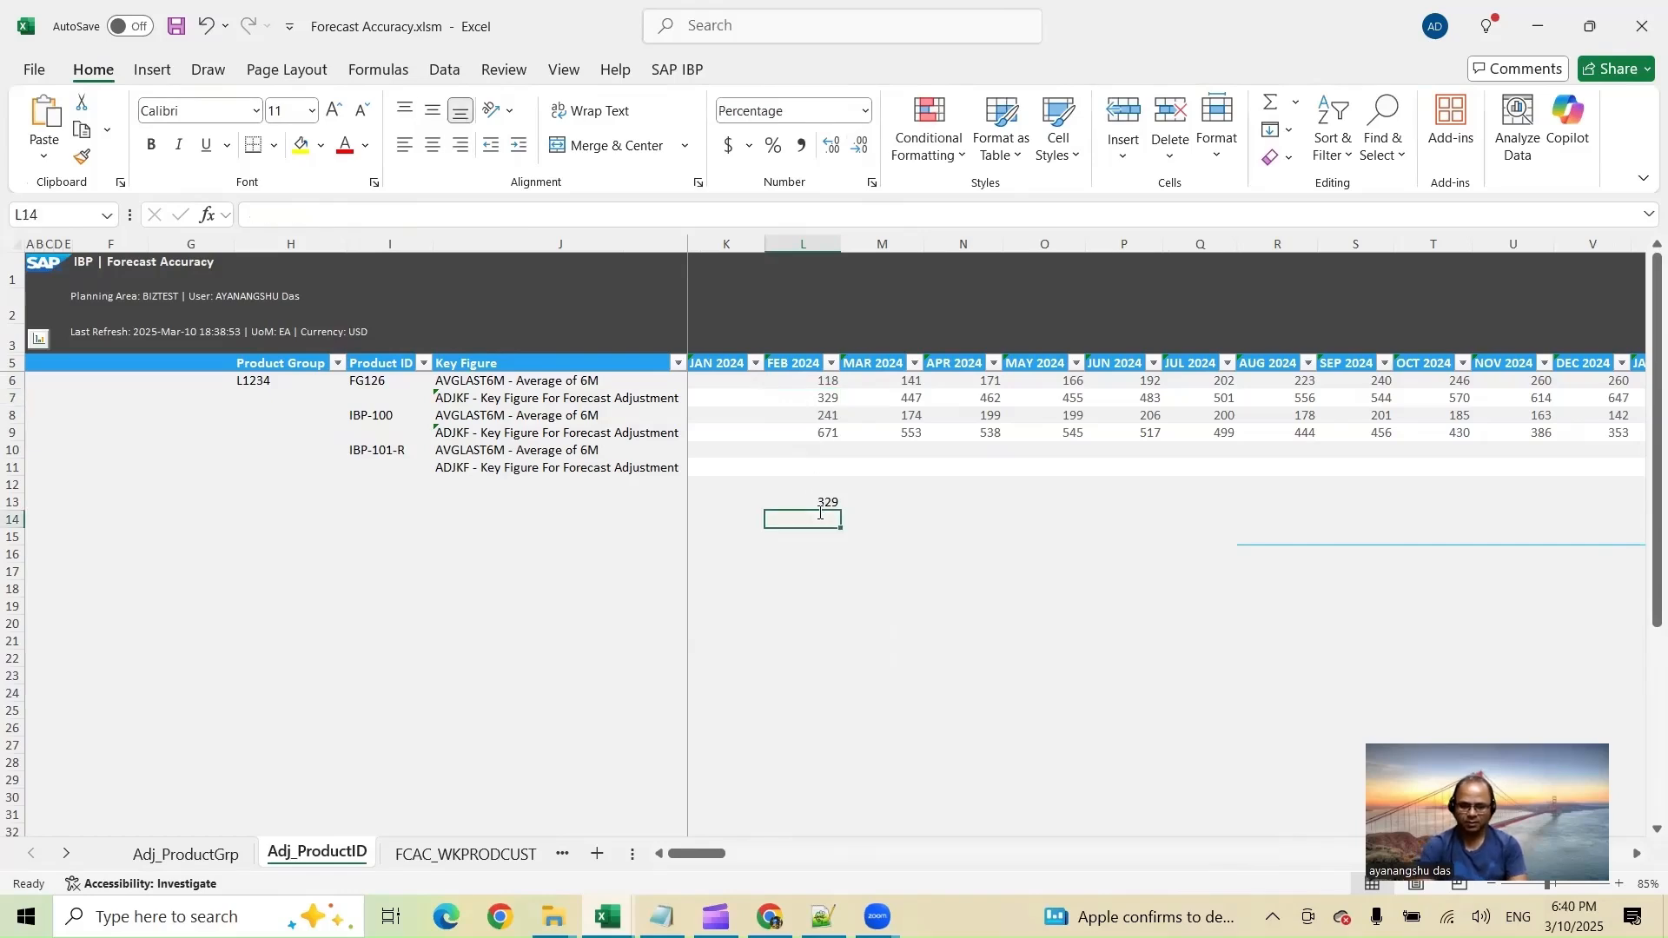
pyautogui.write('=')
pyautogui.click(818, 421)
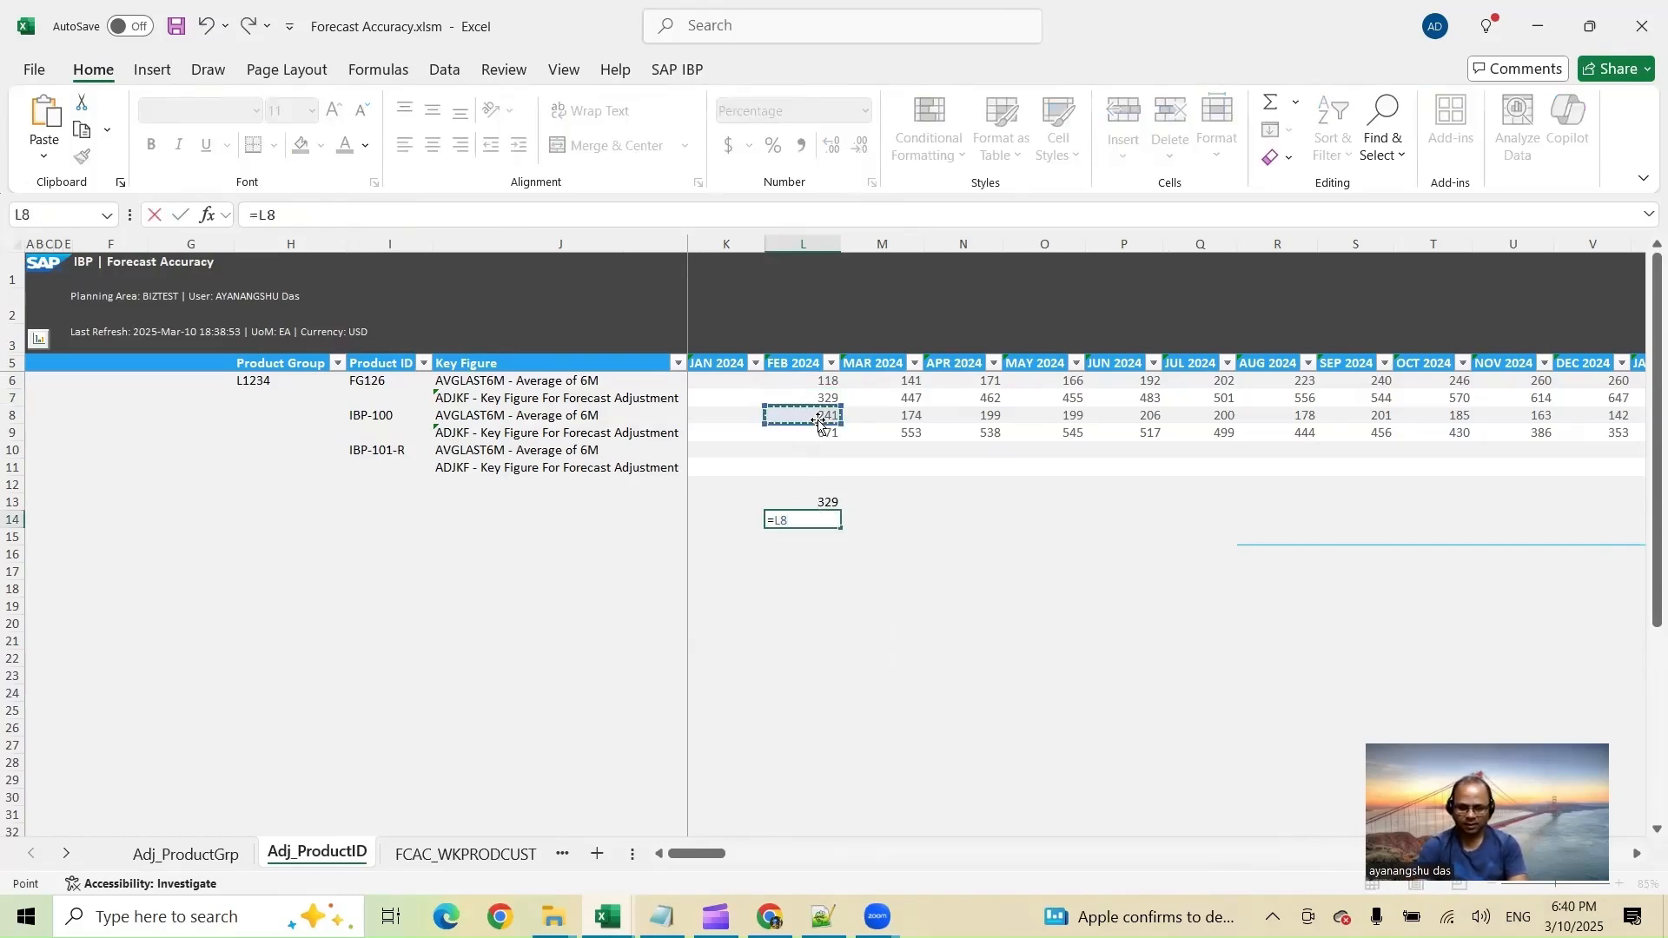
pyautogui.write('/SUM(')
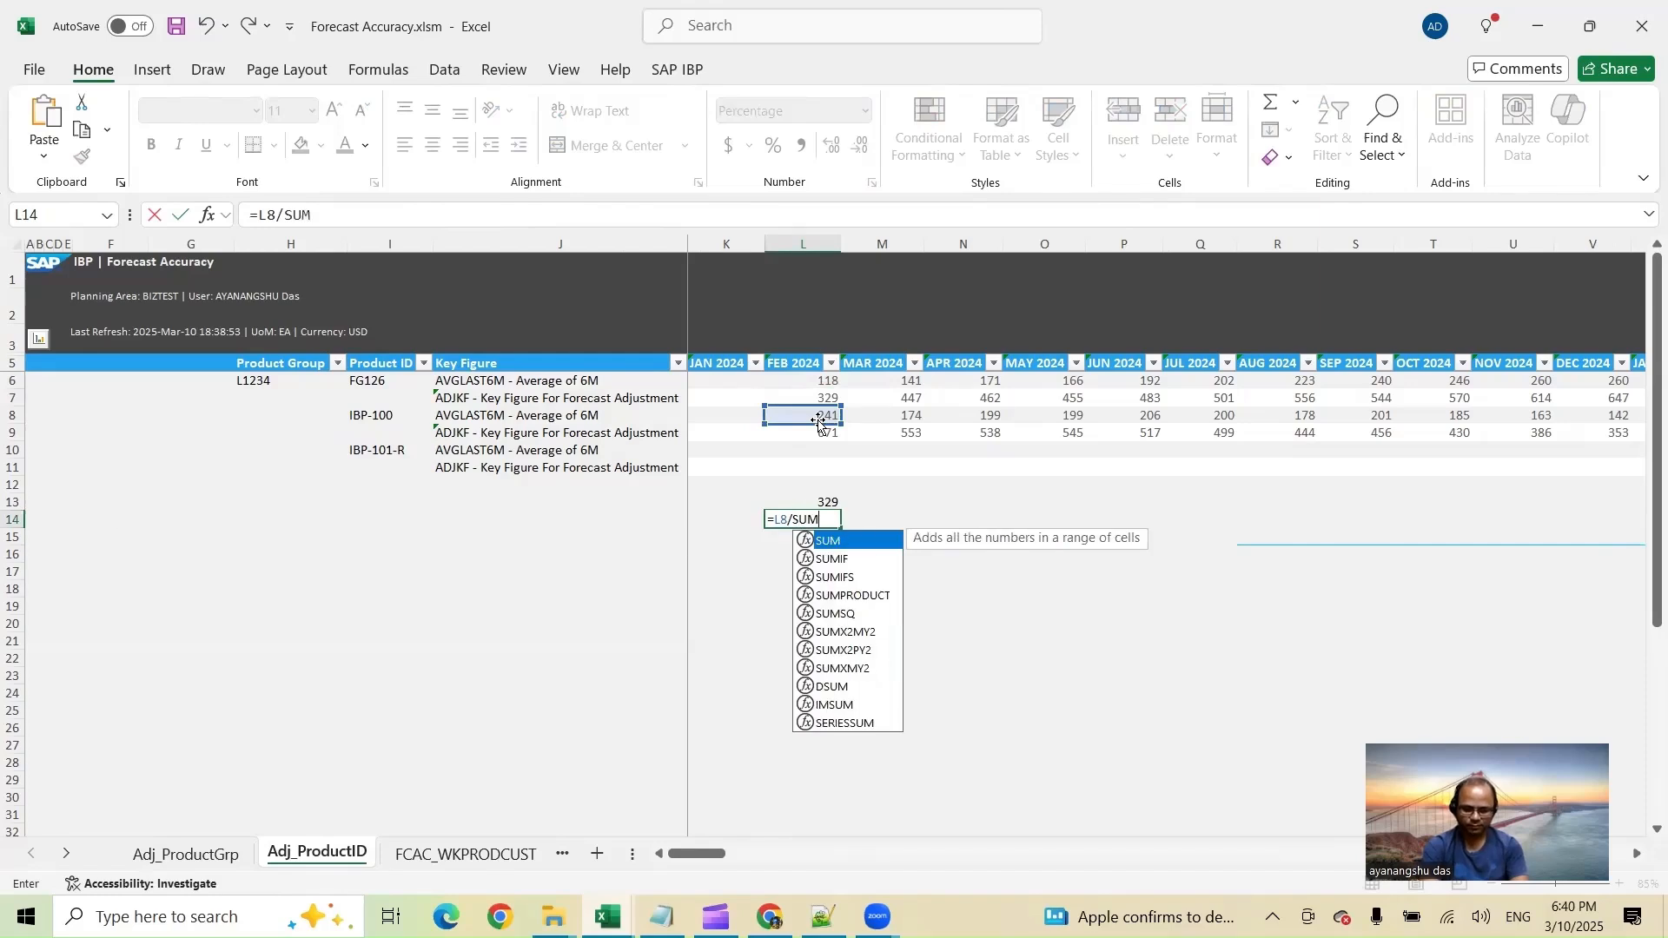
pyautogui.click(830, 383)
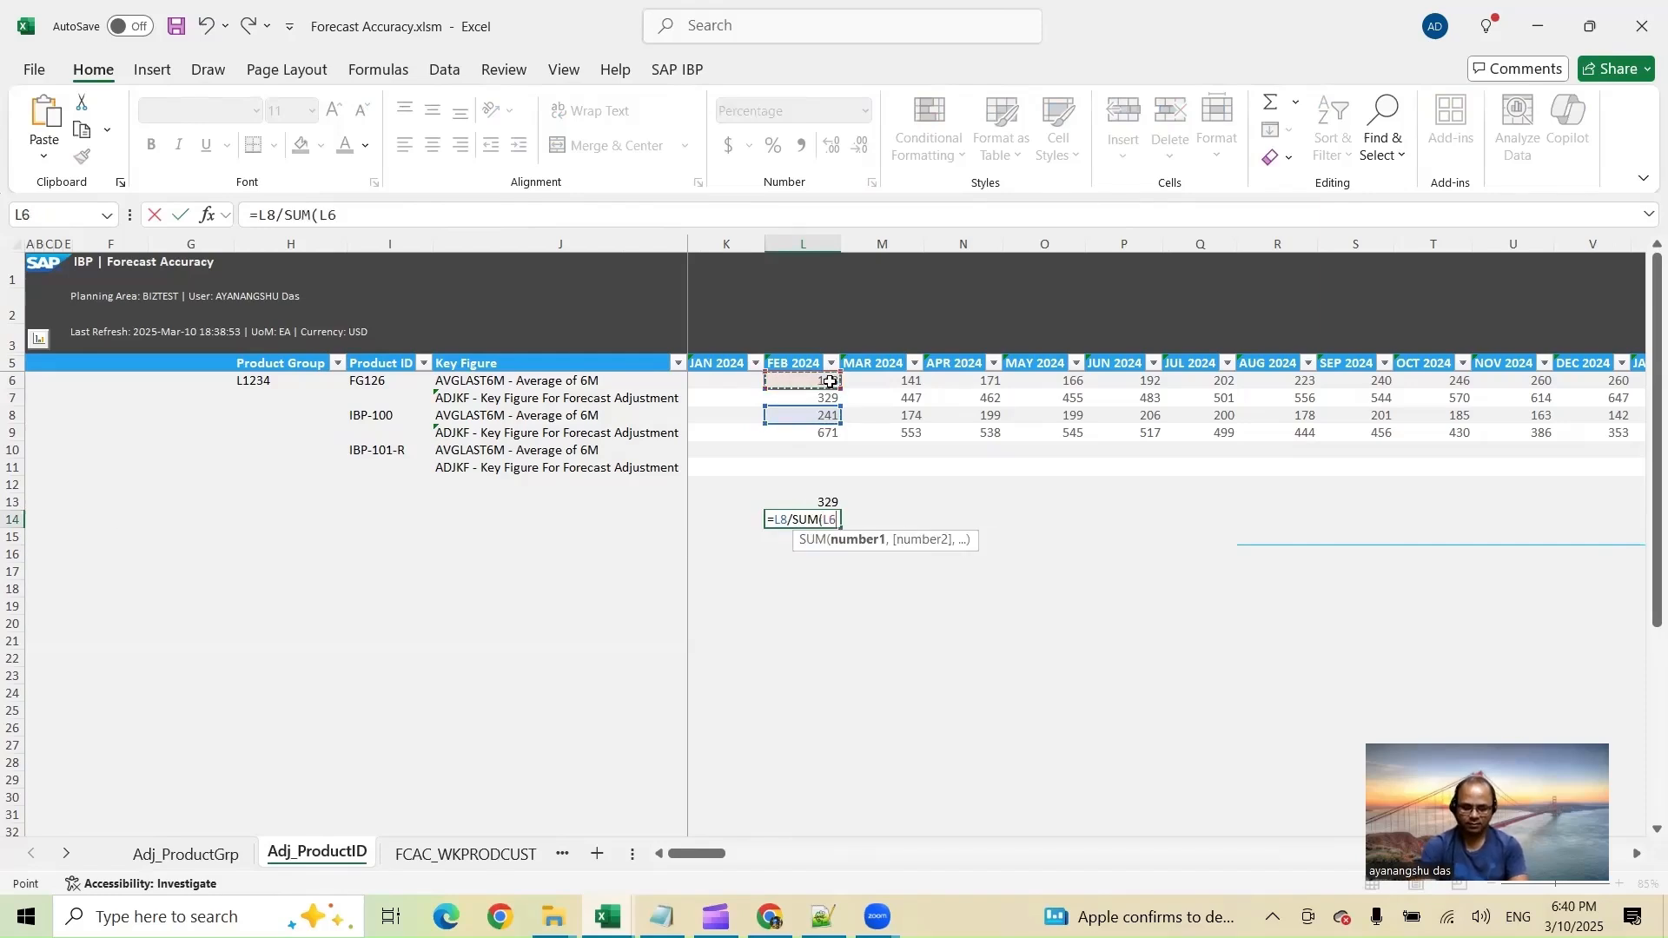
pyautogui.write('+')
pyautogui.click(833, 413)
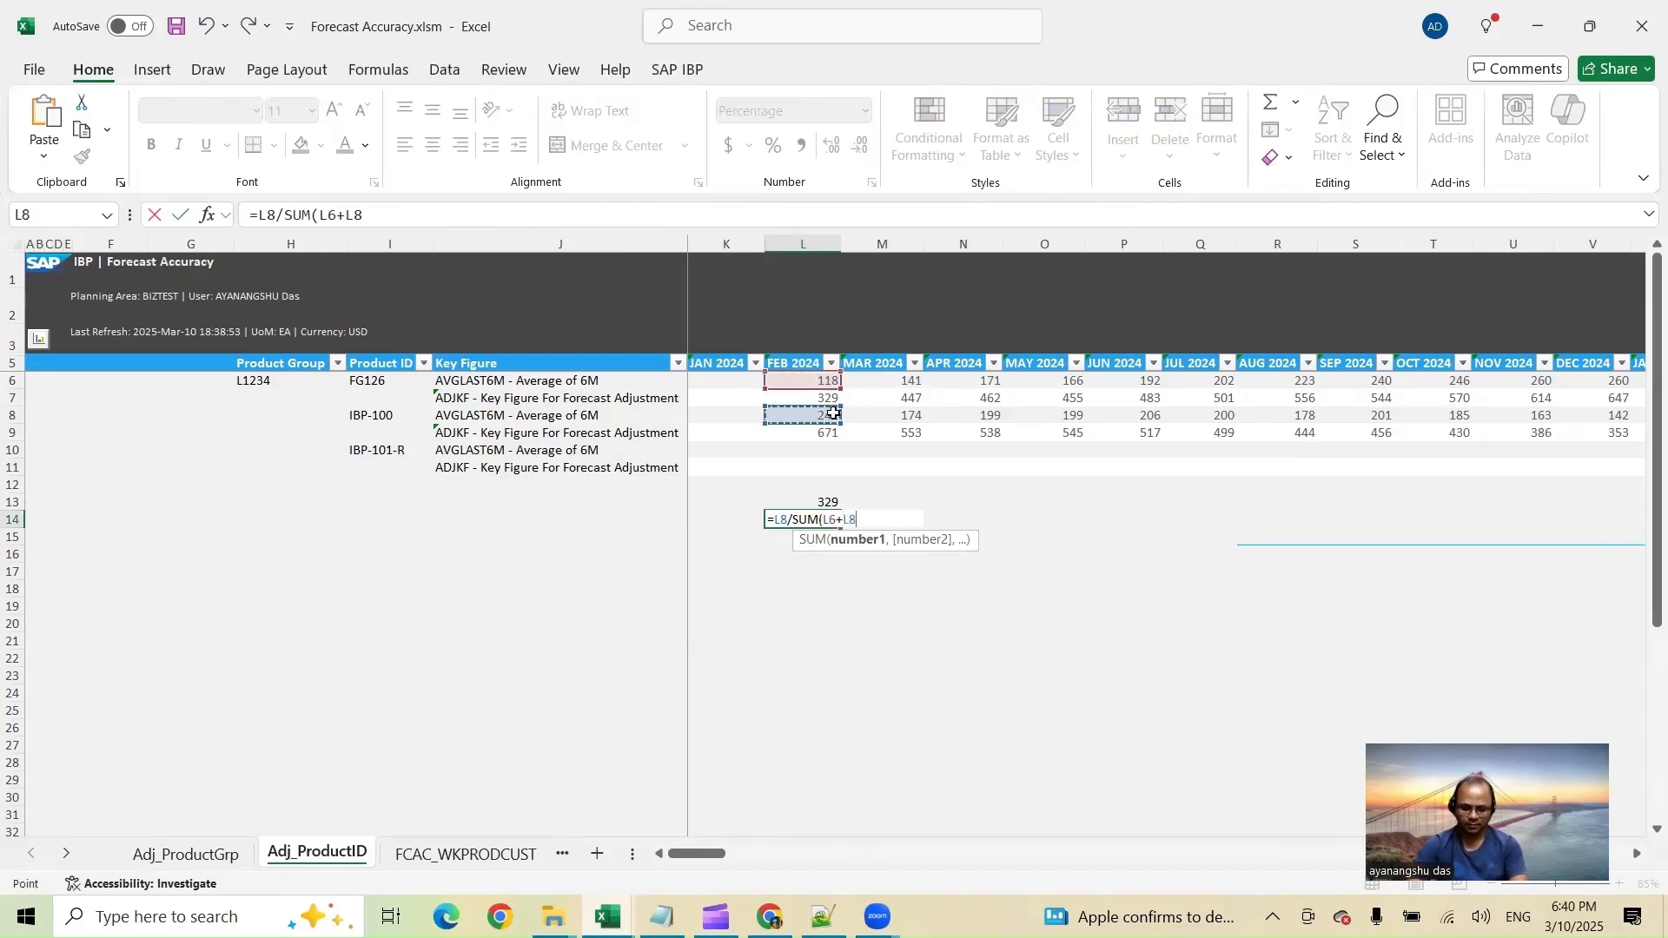
pyautogui.write(')')
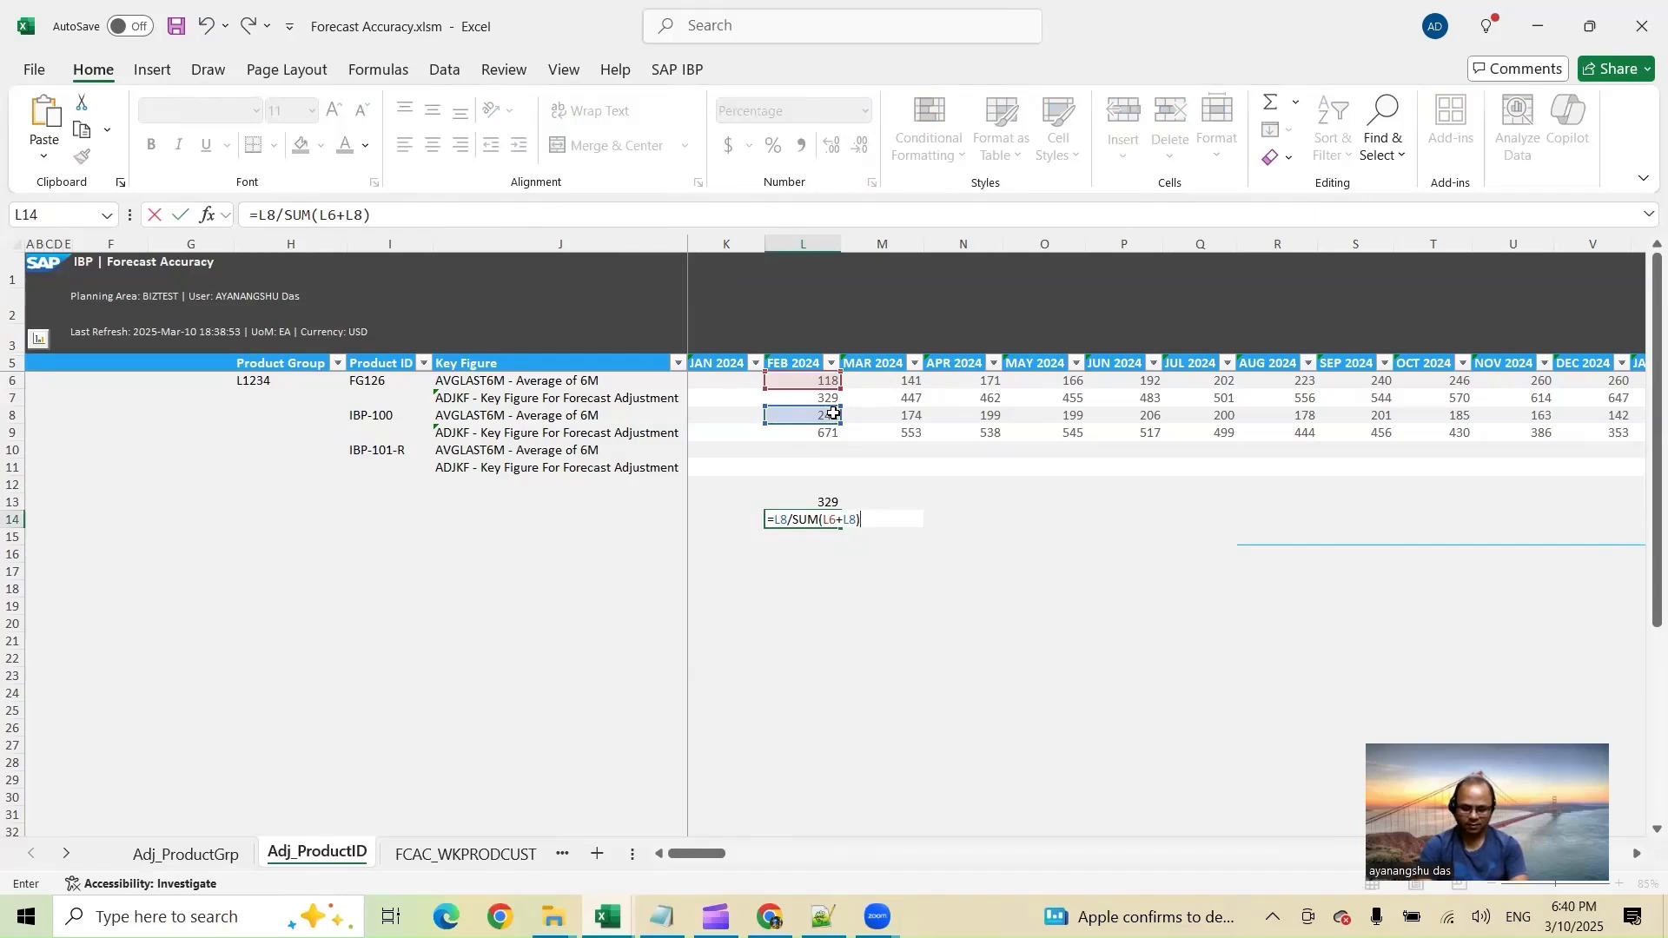
pyautogui.write('*10')
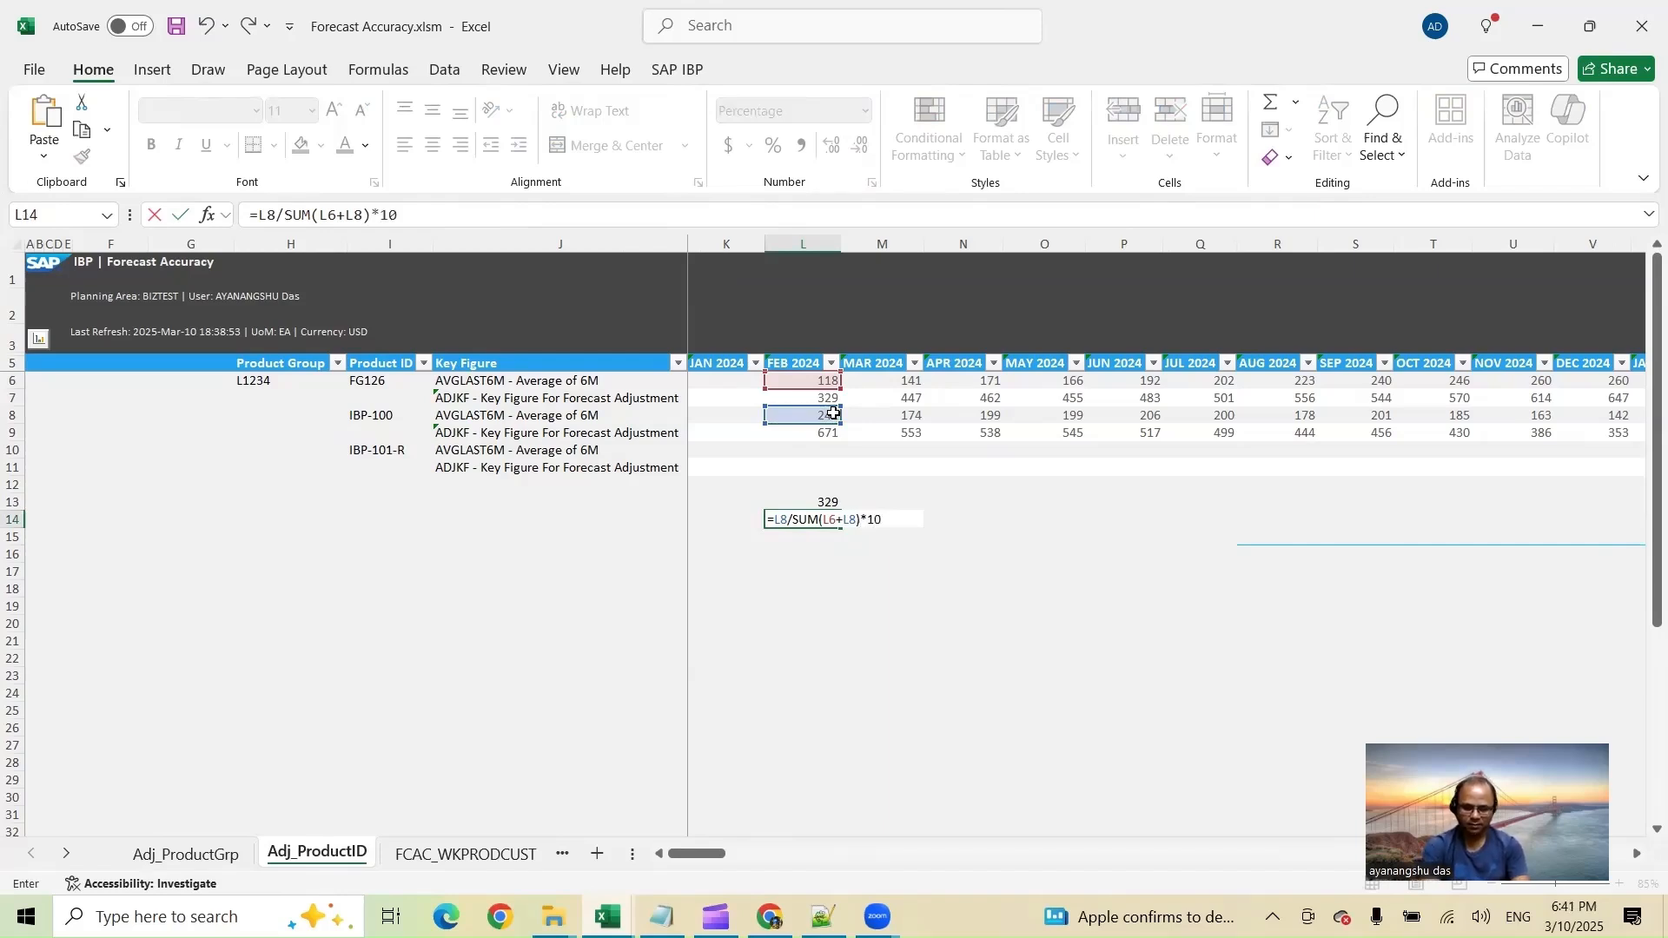
pyautogui.write('00')
pyautogui.press('Return')
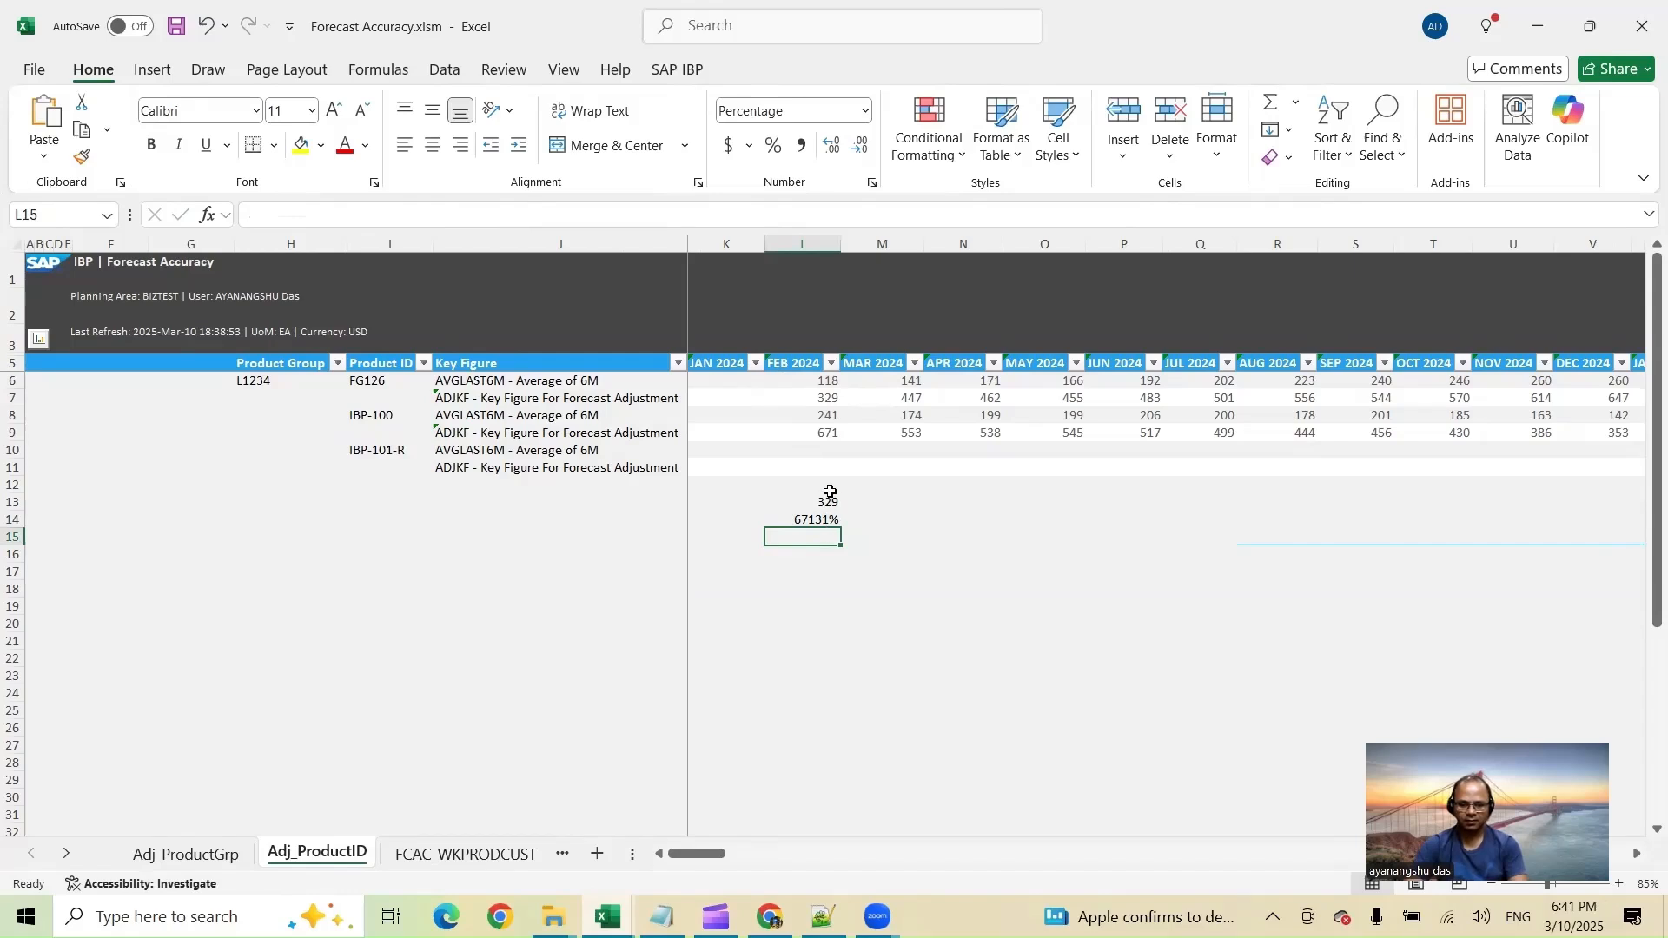
# Format L14 as a Number without decimal places
pyautogui.press('Up')
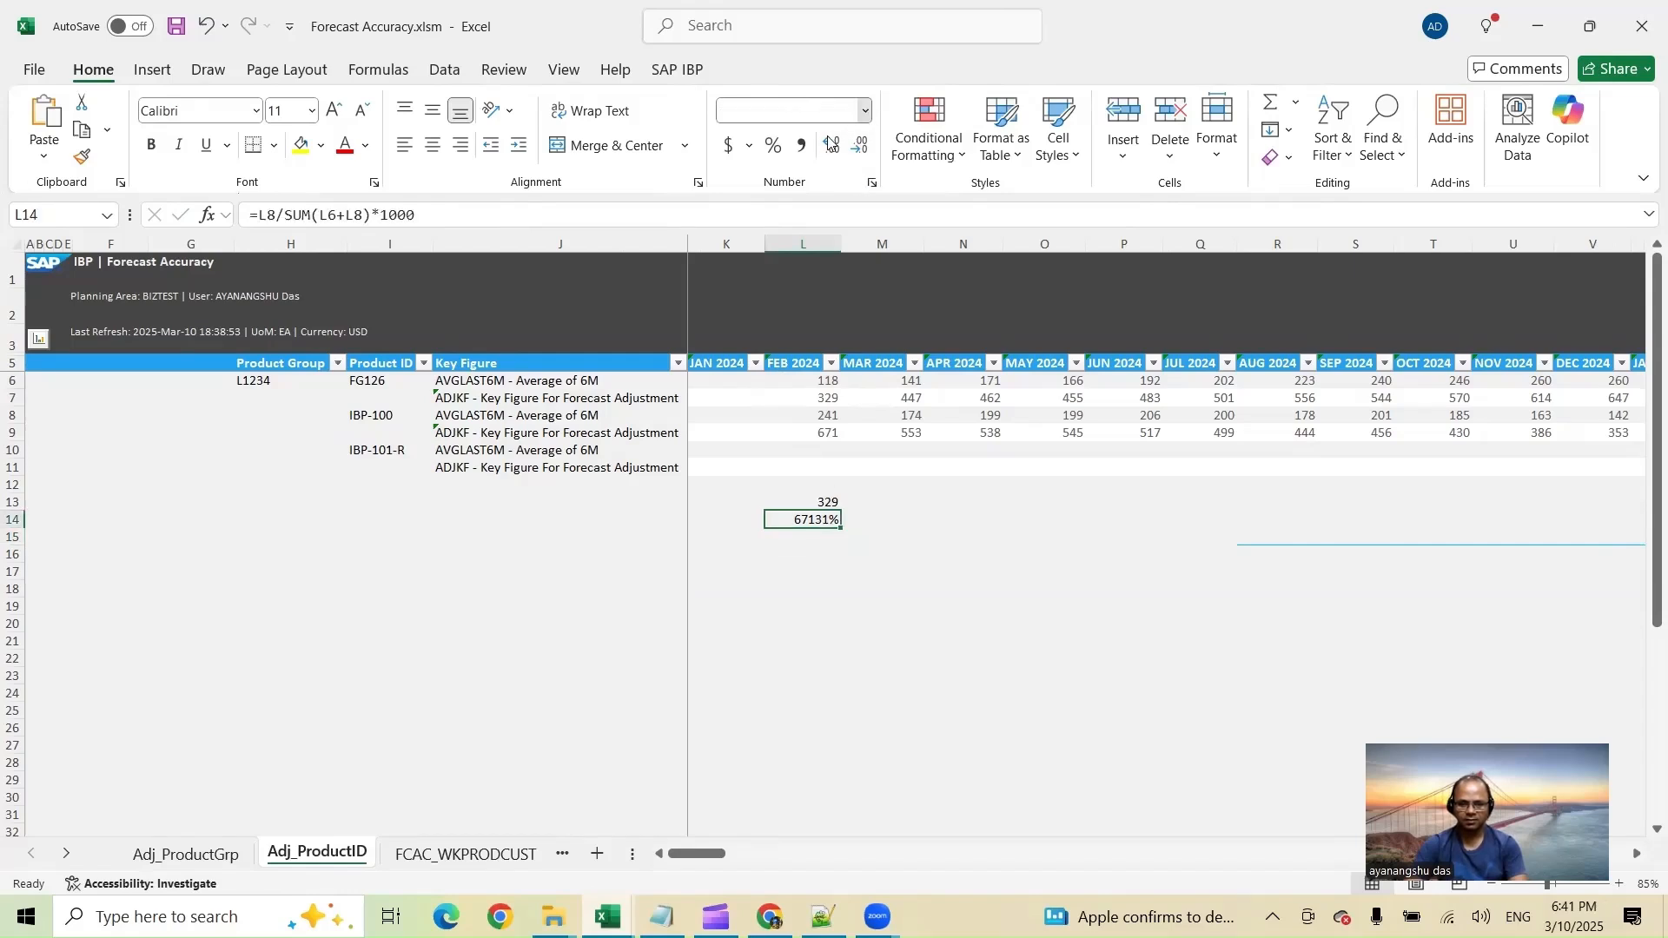
pyautogui.click(865, 110)
pyautogui.click(797, 156)
pyautogui.click(860, 145)
pyautogui.click(860, 145)
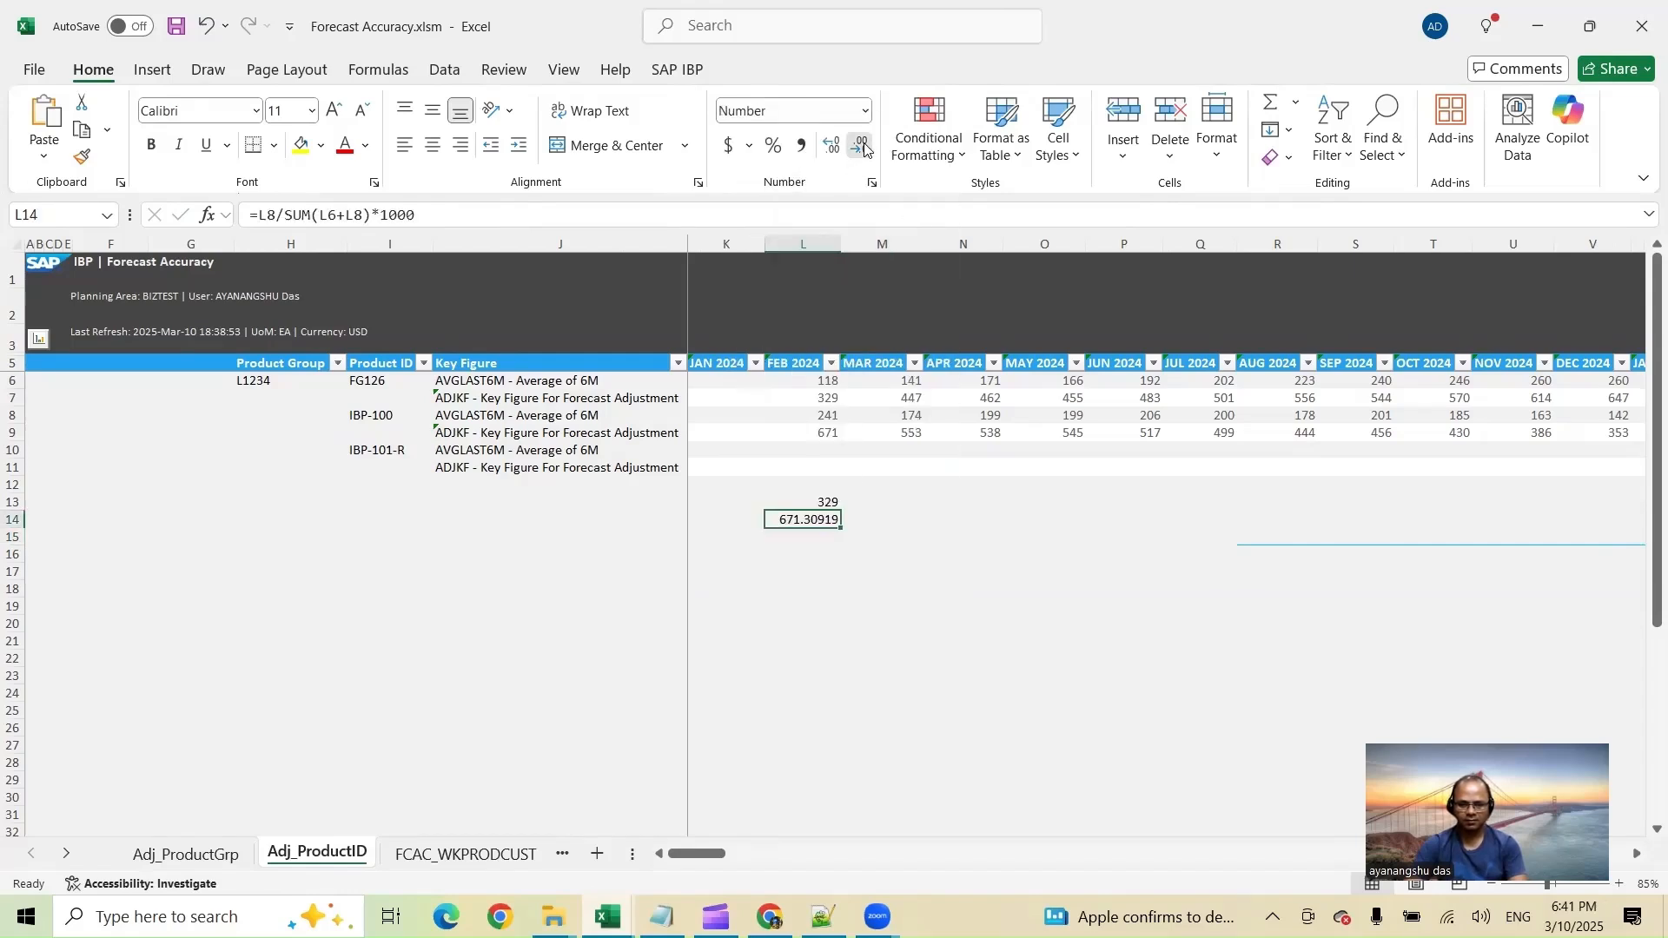
pyautogui.click(862, 146)
pyautogui.click(862, 146)
pyautogui.click(863, 147)
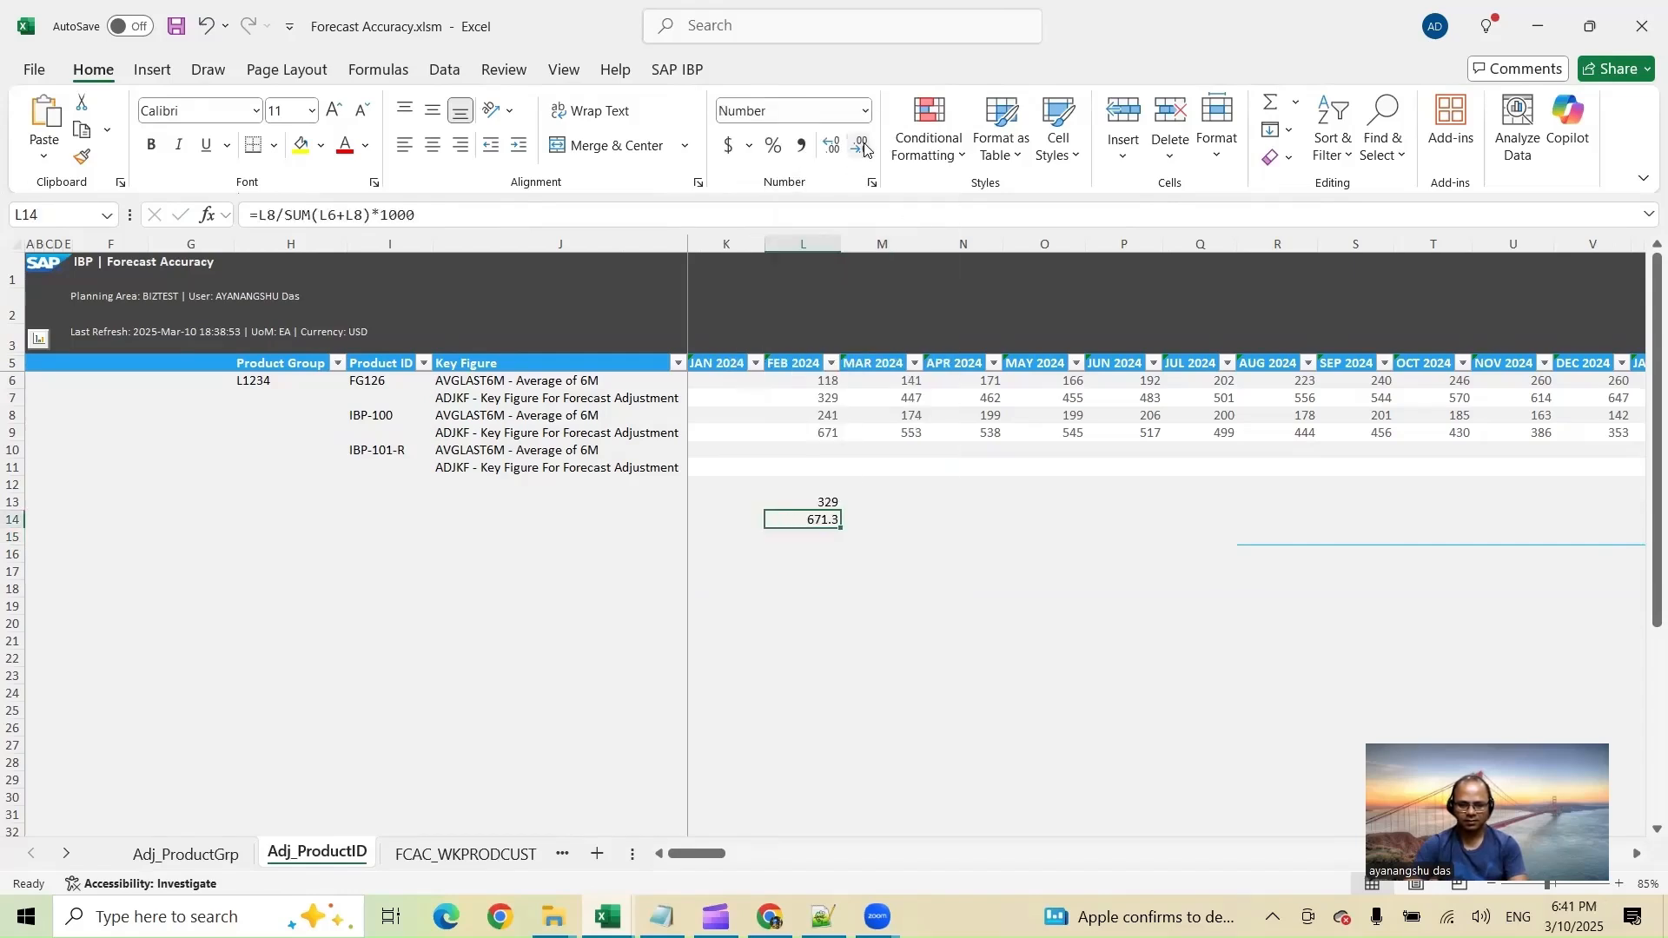
# Highlight FG126's FEB 2024 ADJKF value in L7 and the calculated value in L14 with yellow fill
pyautogui.click(821, 397)
pyautogui.click(301, 144)
pyautogui.click(825, 502)
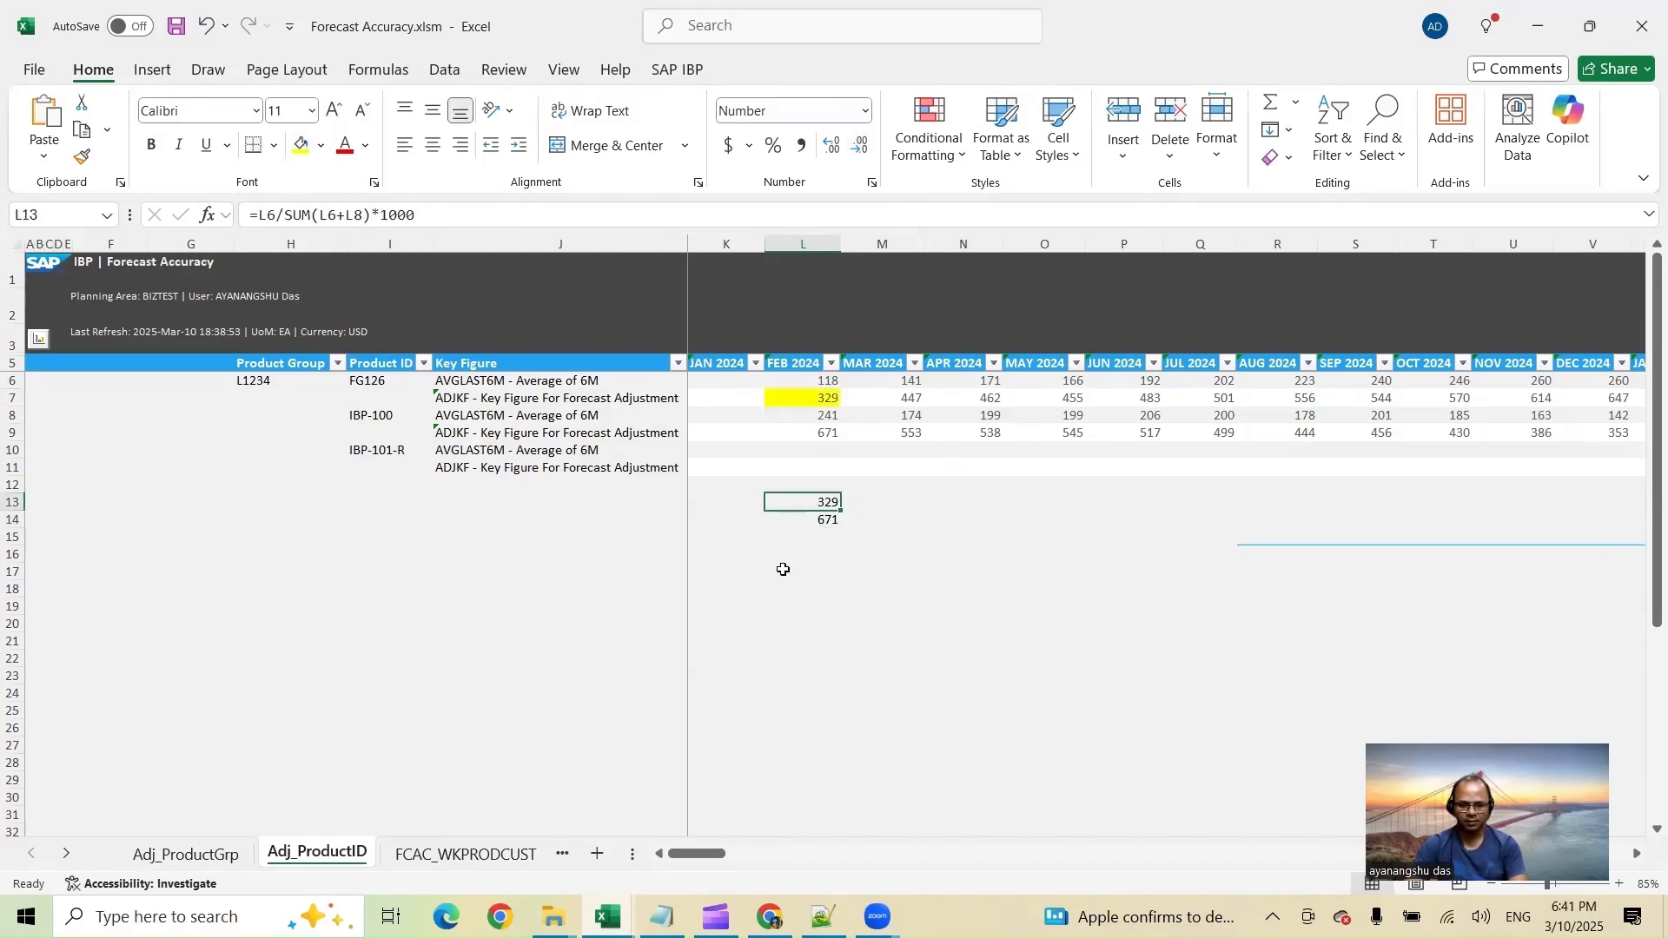
pyautogui.click(796, 521)
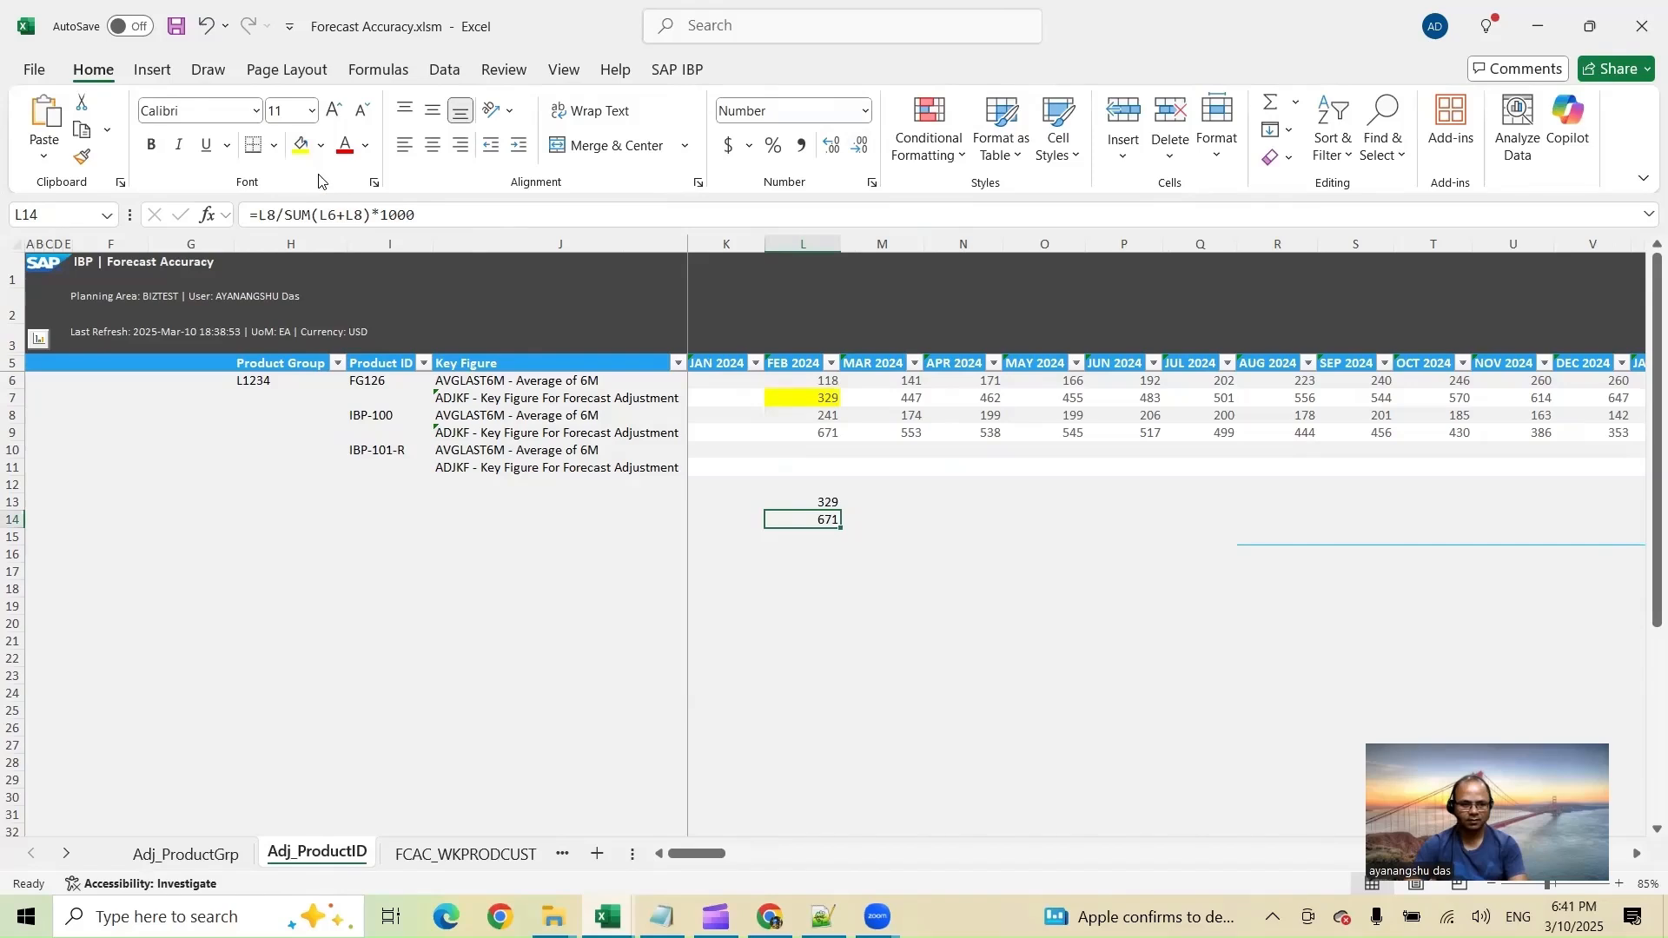
pyautogui.click(300, 145)
# Extend the L13 and L14 formulas across the months through DEC 2024 and set row 14's copied cells to No Fill
pyautogui.click(790, 496)
pyautogui.moveTo(840, 511); pyautogui.dragTo(1629, 510)
pyautogui.click(834, 530)
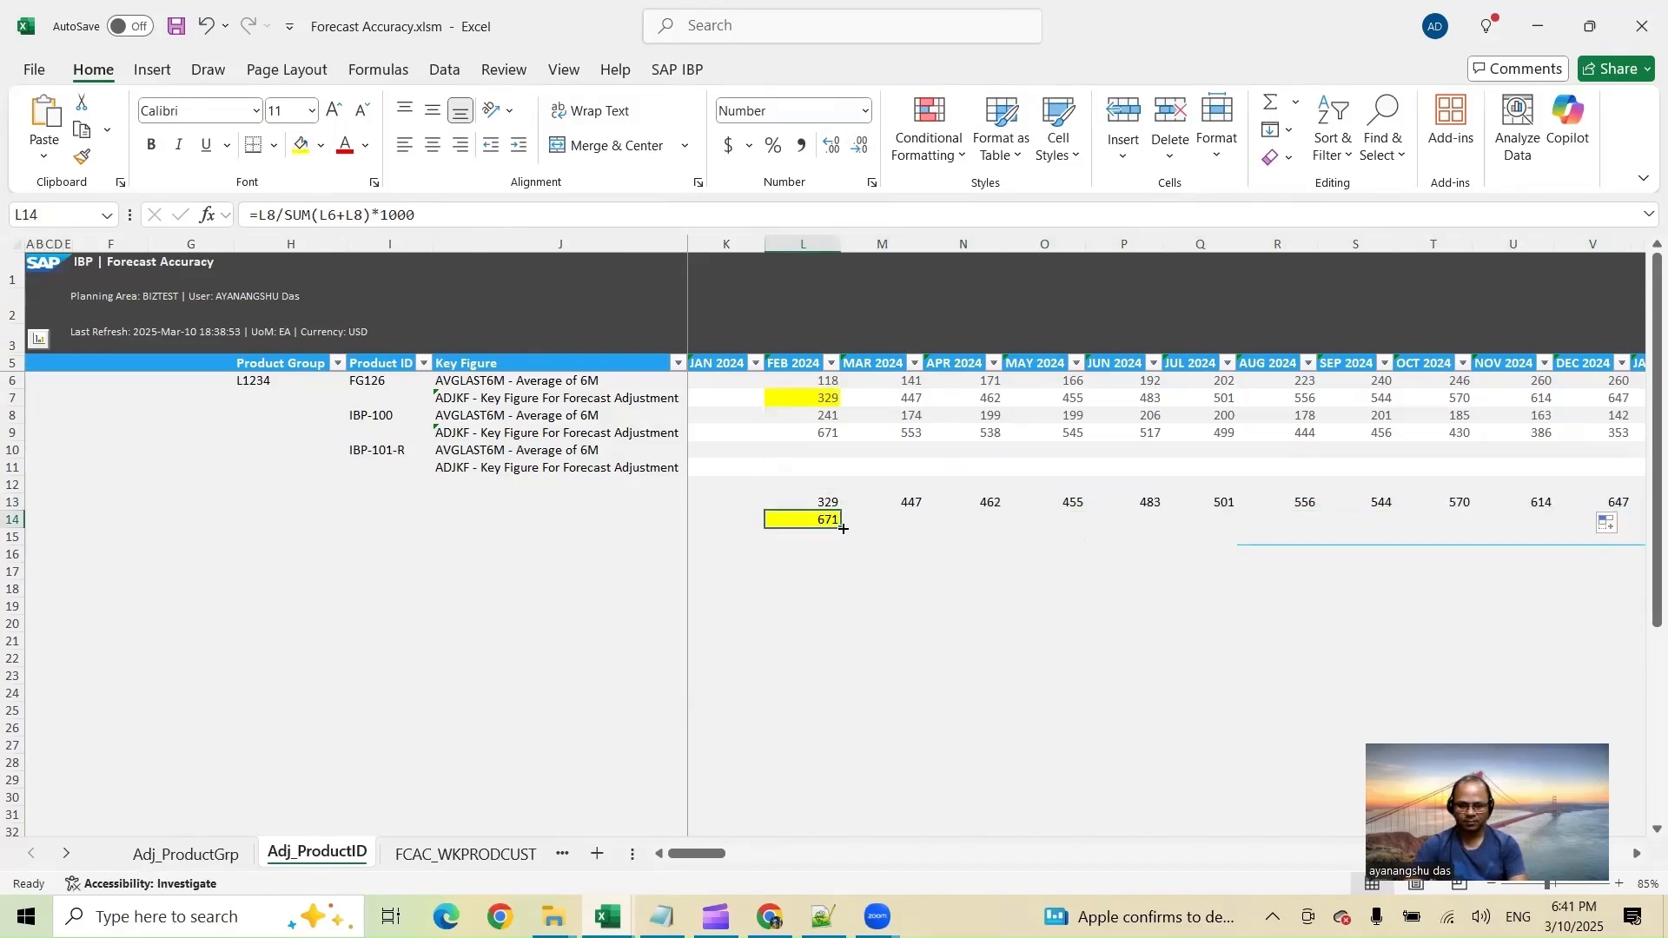
pyautogui.moveTo(843, 528); pyautogui.dragTo(1631, 524)
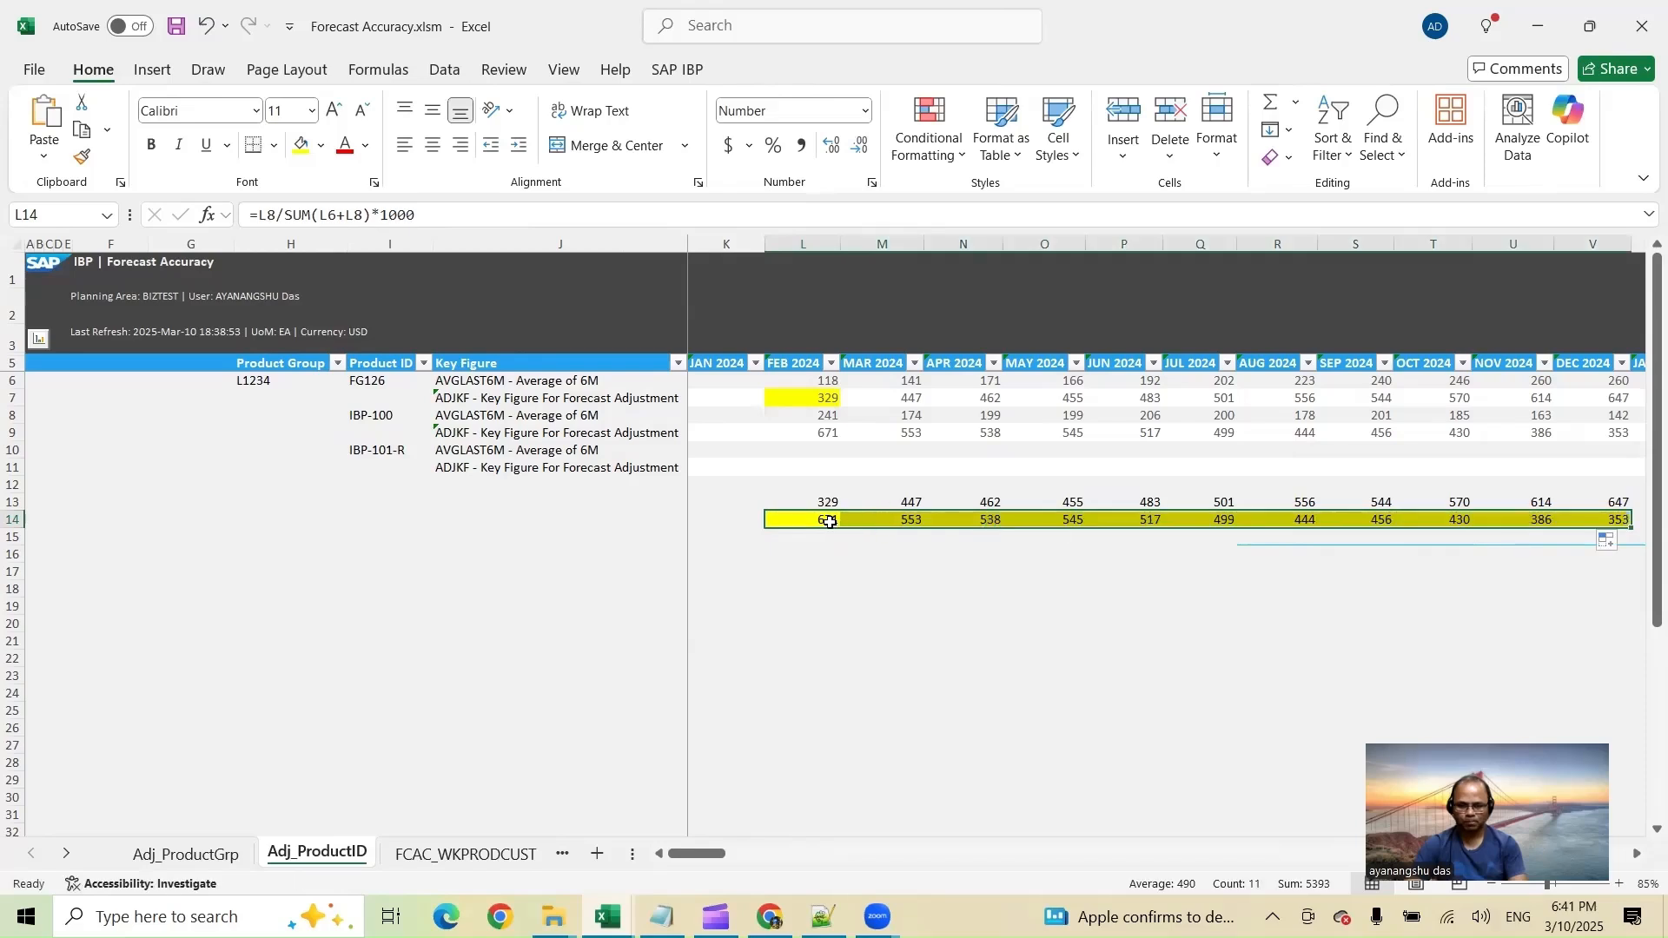
pyautogui.click(322, 146)
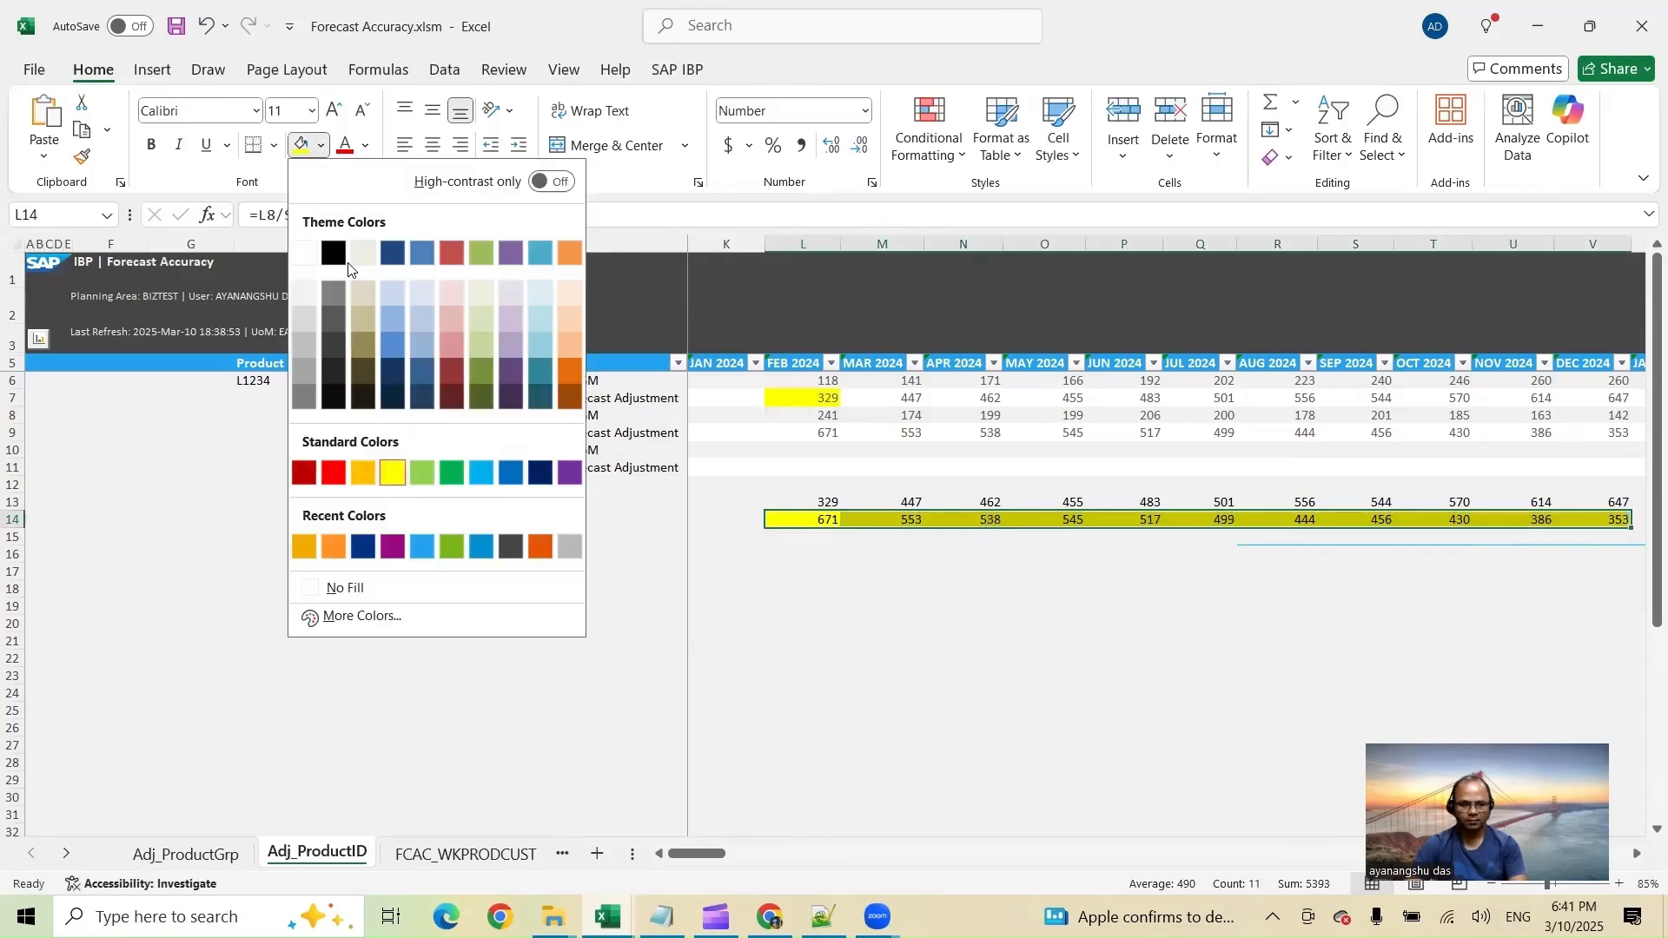
pyautogui.click(356, 587)
# Compare the calculated values in rows 13 and 14 with the monthly ADJKF values, and check product IBP-101-R
pyautogui.click(806, 502)
pyautogui.moveTo(905, 398); pyautogui.dragTo(1542, 399)
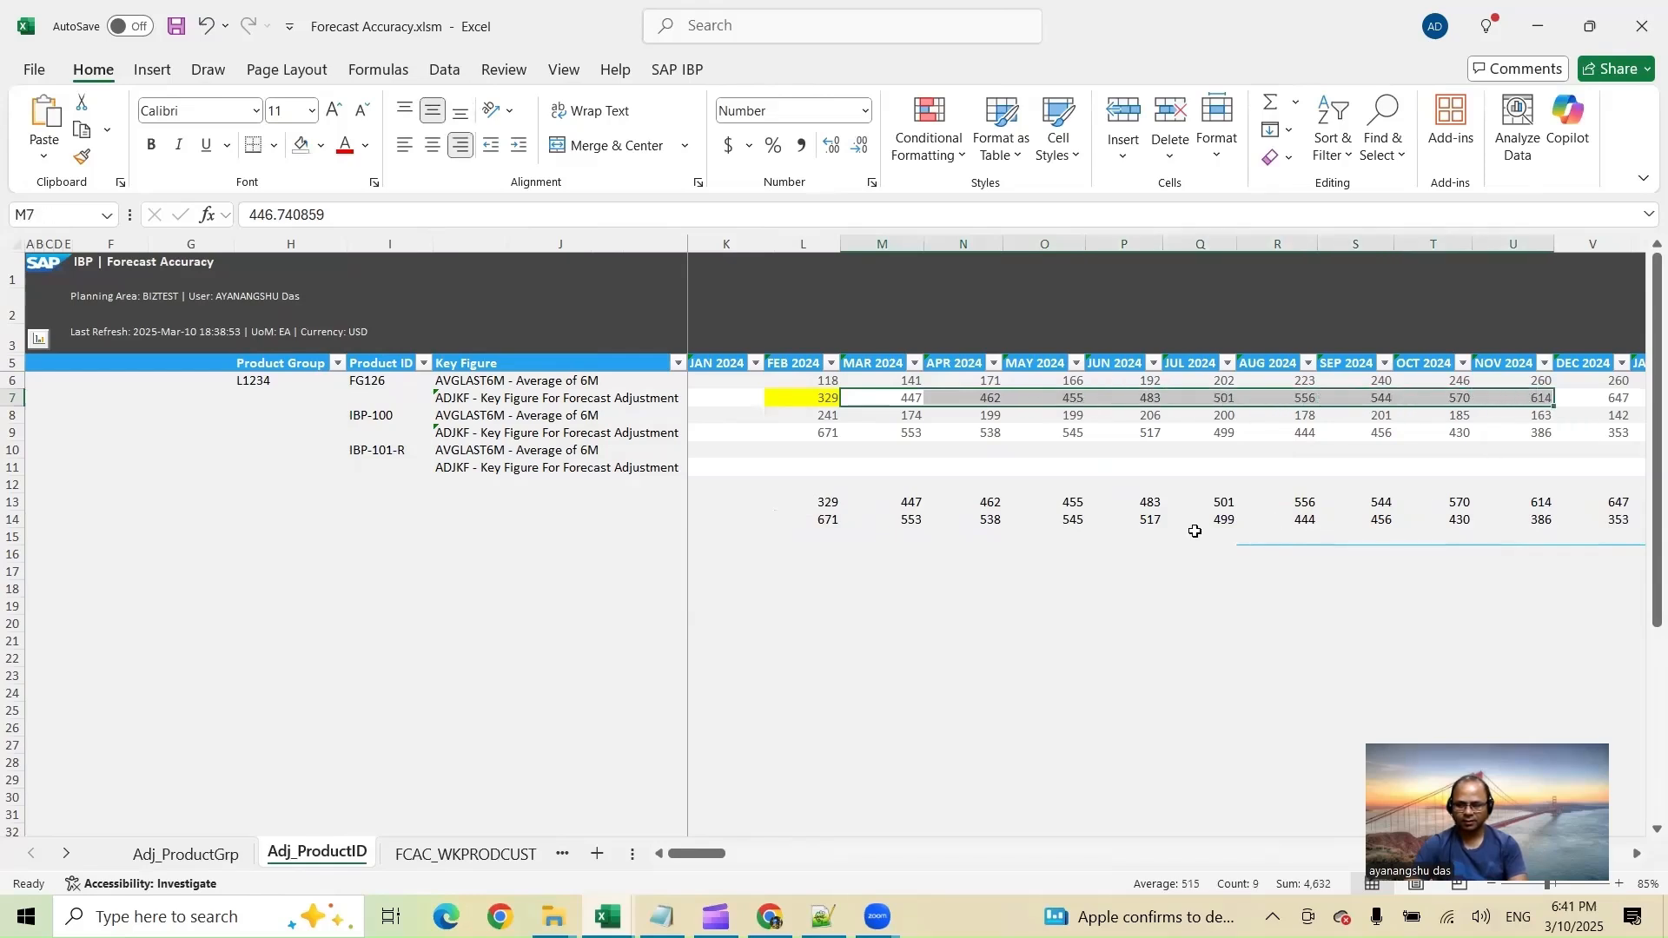
pyautogui.click(1618, 502)
pyautogui.moveTo(894, 525); pyautogui.dragTo(1608, 521)
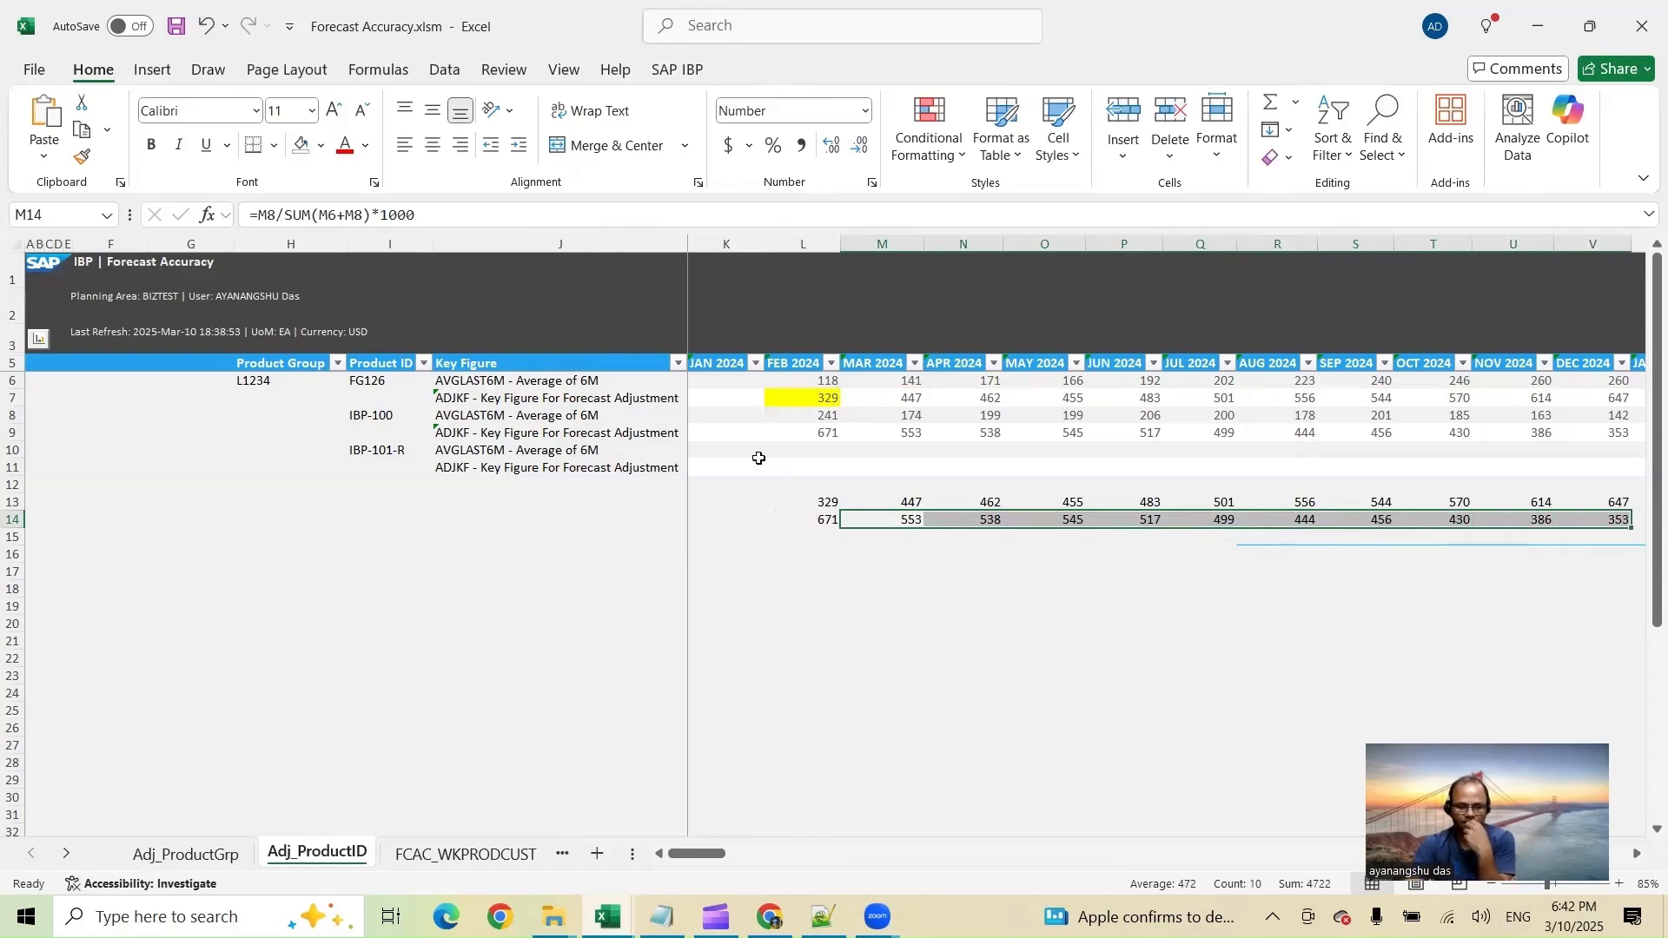
pyautogui.click(468, 451)
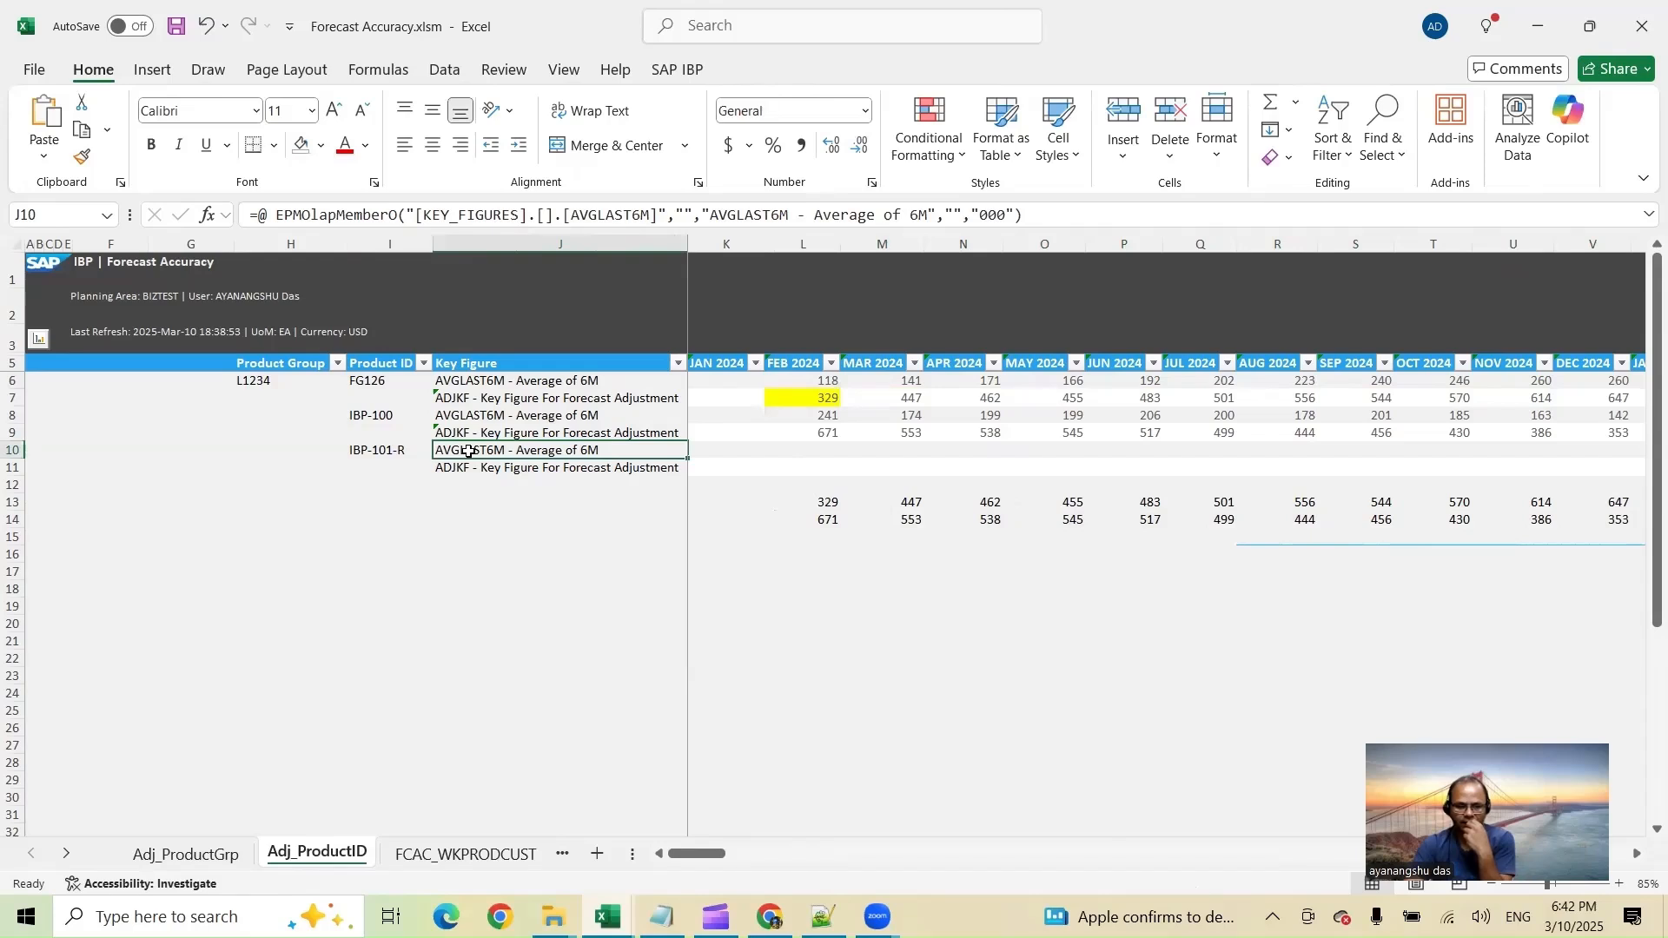
pyautogui.click(368, 452)
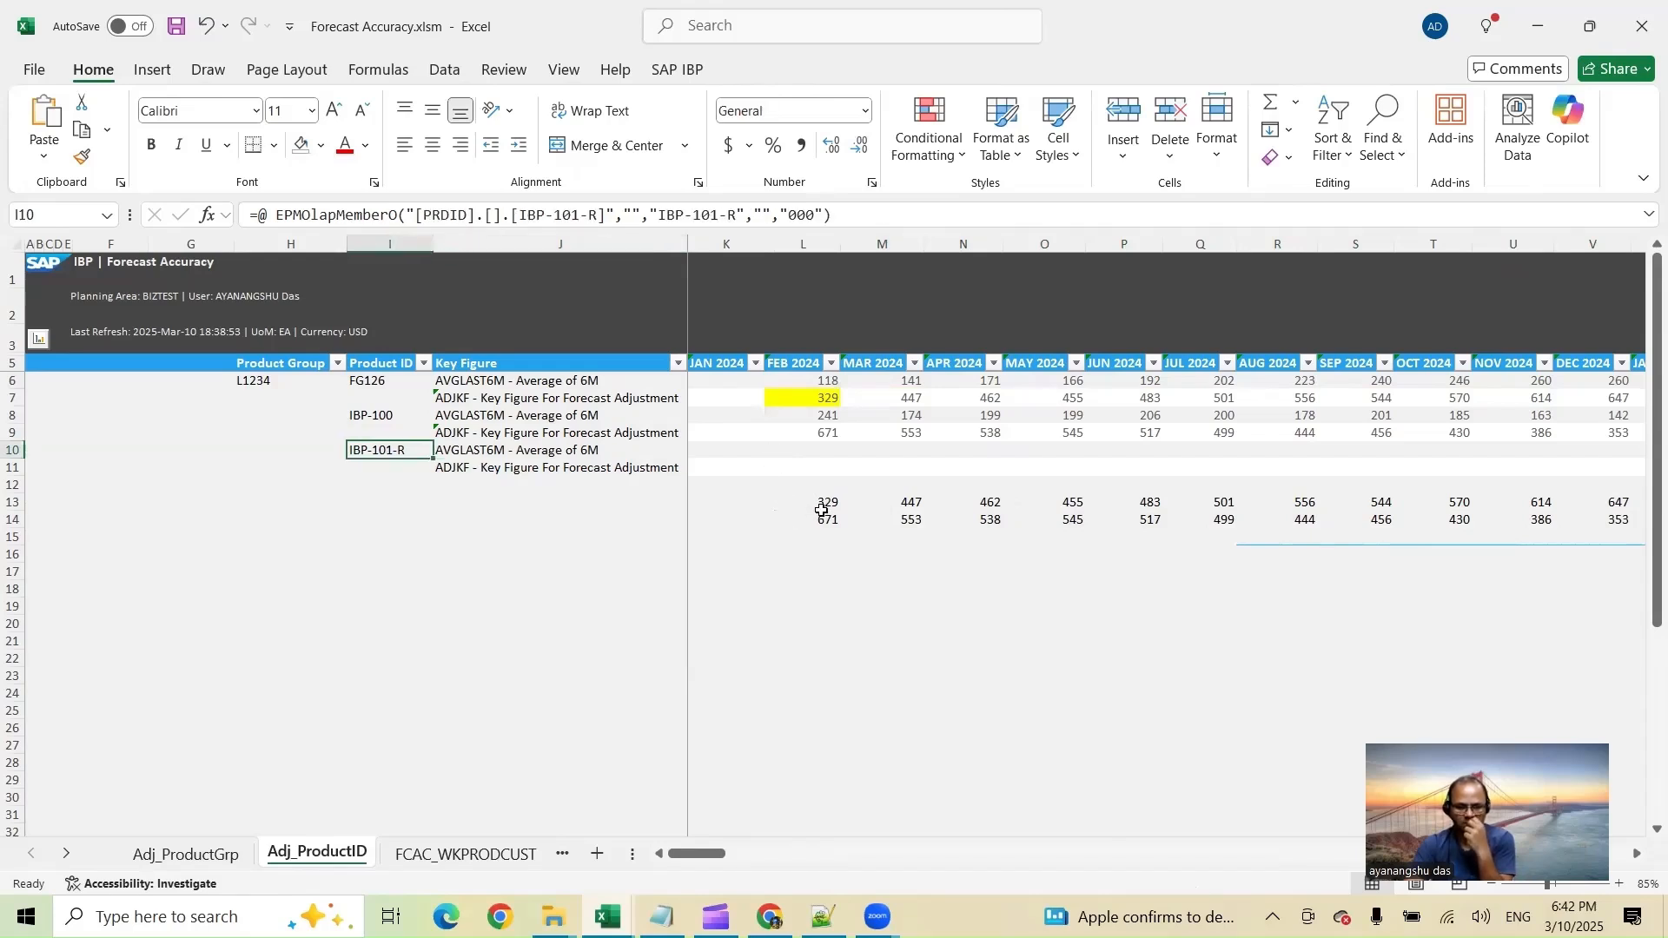
# Delete the check calculations in L13:V14
pyautogui.moveTo(822, 510); pyautogui.dragTo(1628, 526)
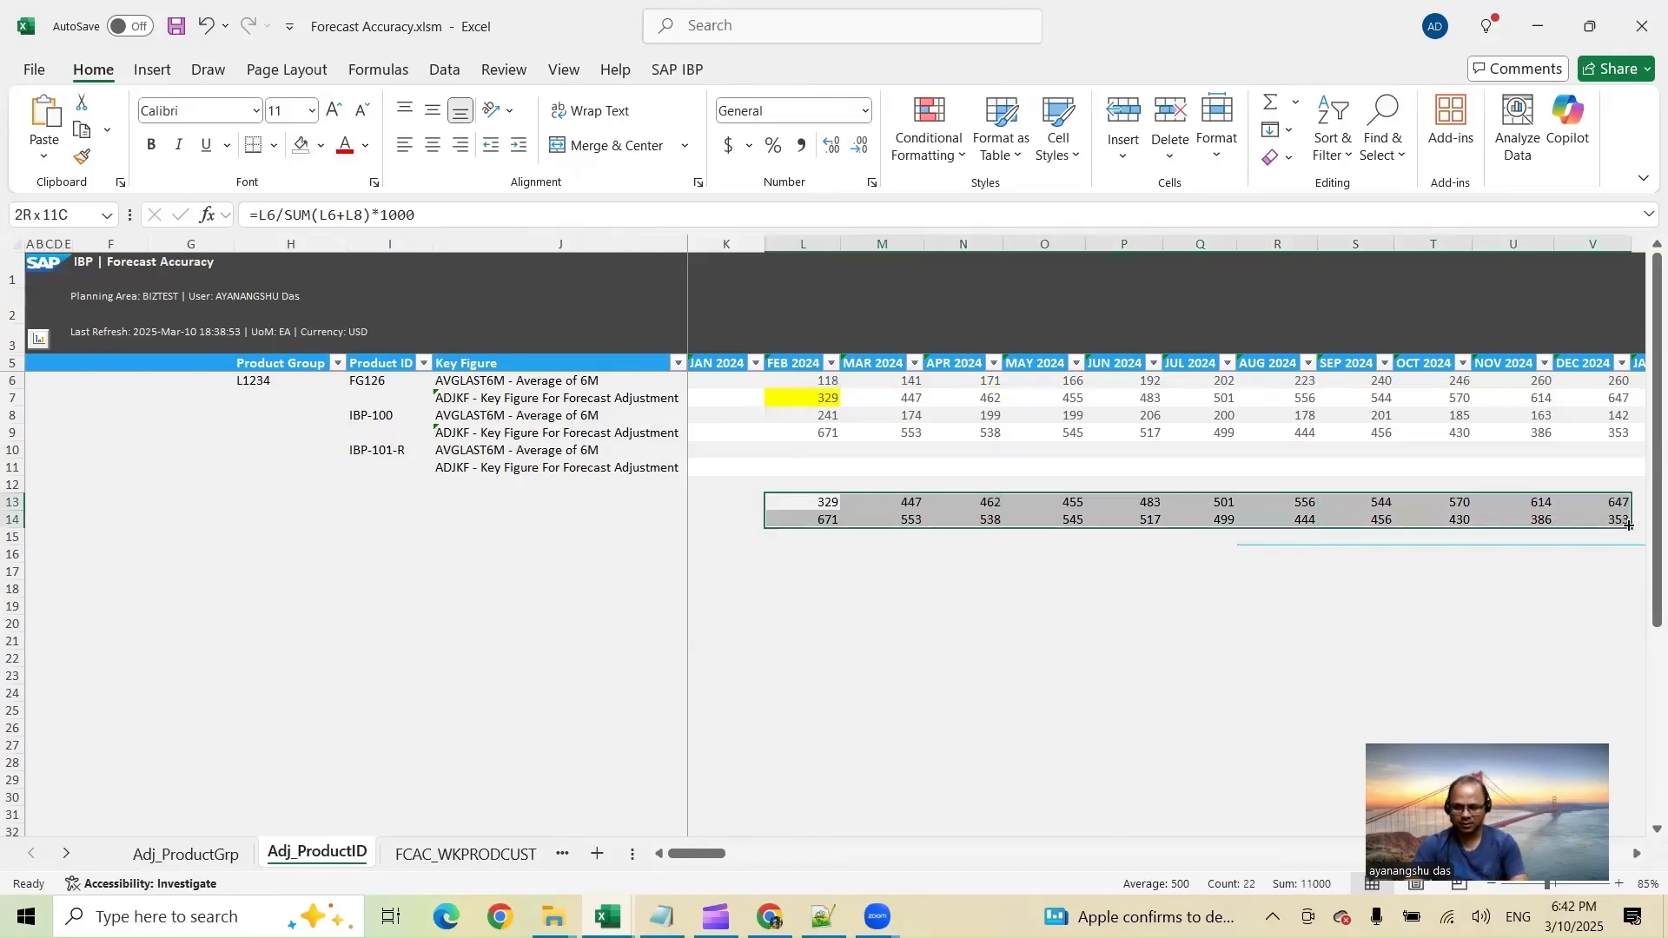
pyautogui.press('Delete')
pyautogui.moveTo(705, 854); pyautogui.dragTo(747, 856)
# Create a new planning view based on the Adj_ProductID view and name its sheet Load Data For IBP-101-R
pyautogui.click(408, 443)
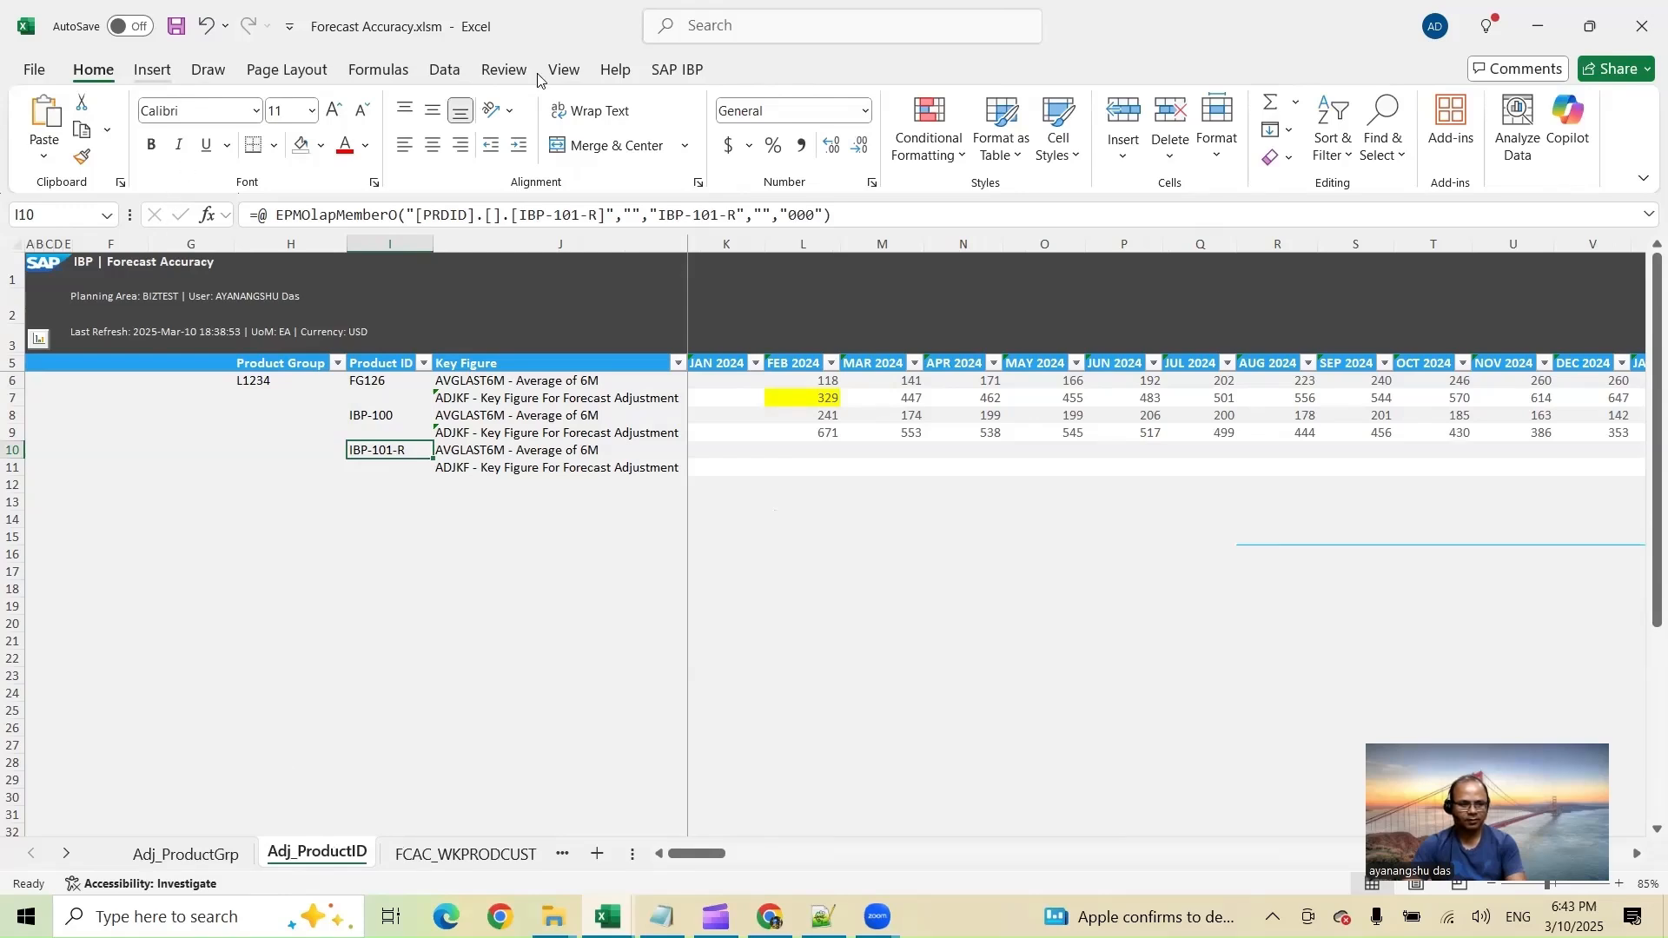
pyautogui.click(677, 69)
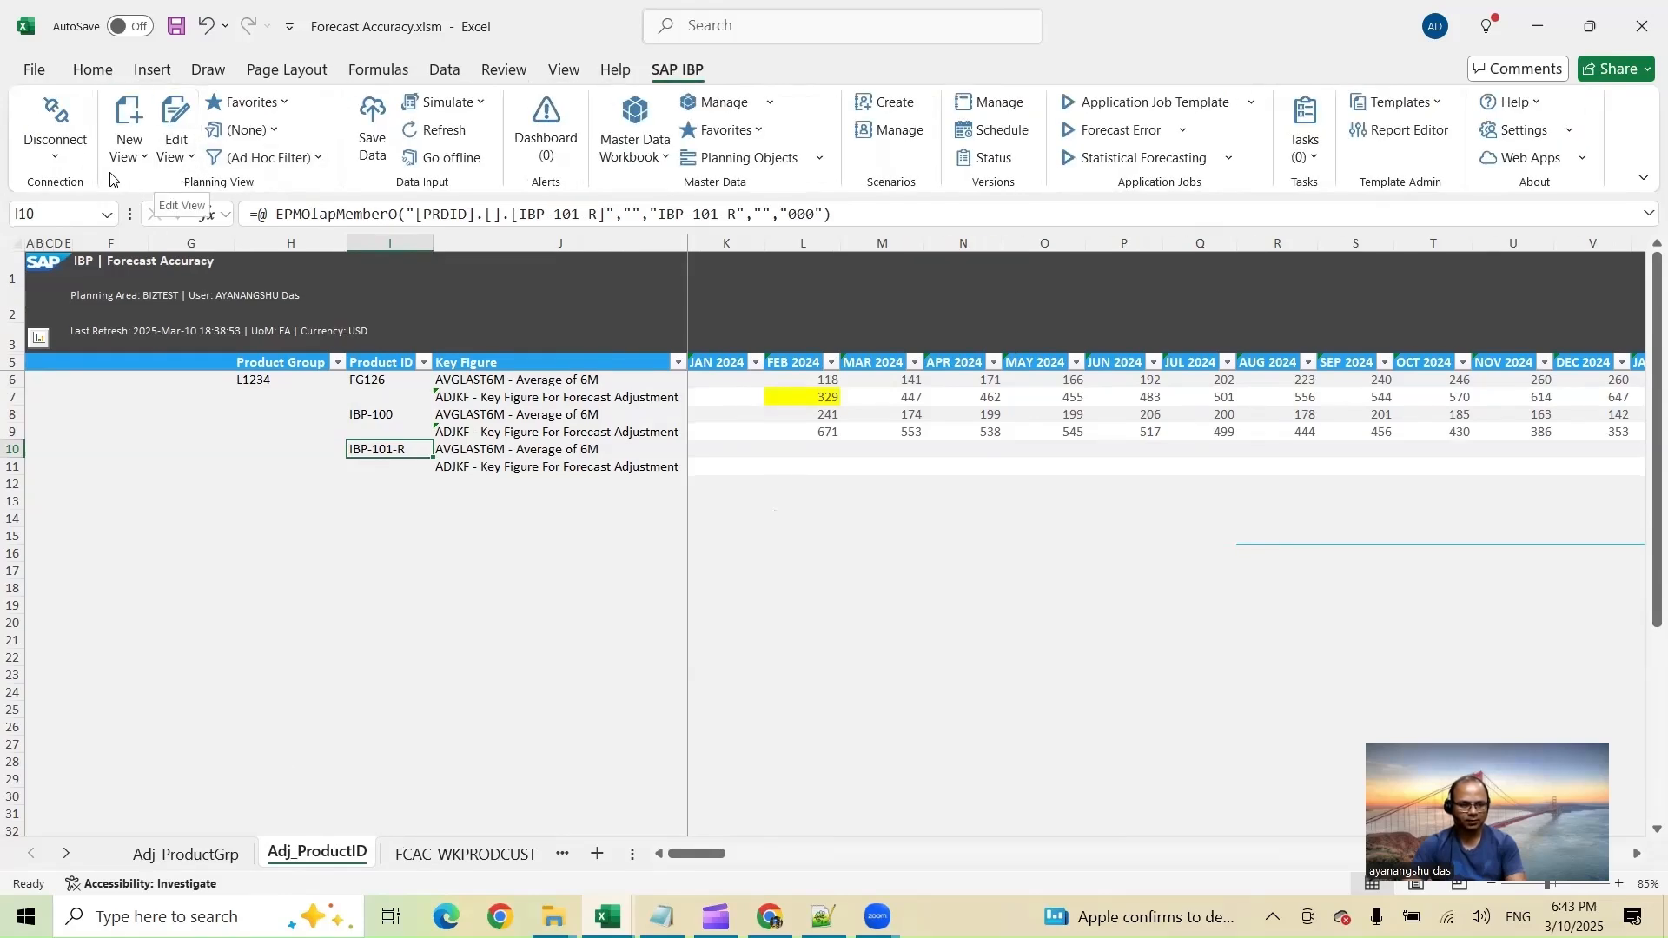
pyautogui.click(129, 152)
pyautogui.click(152, 284)
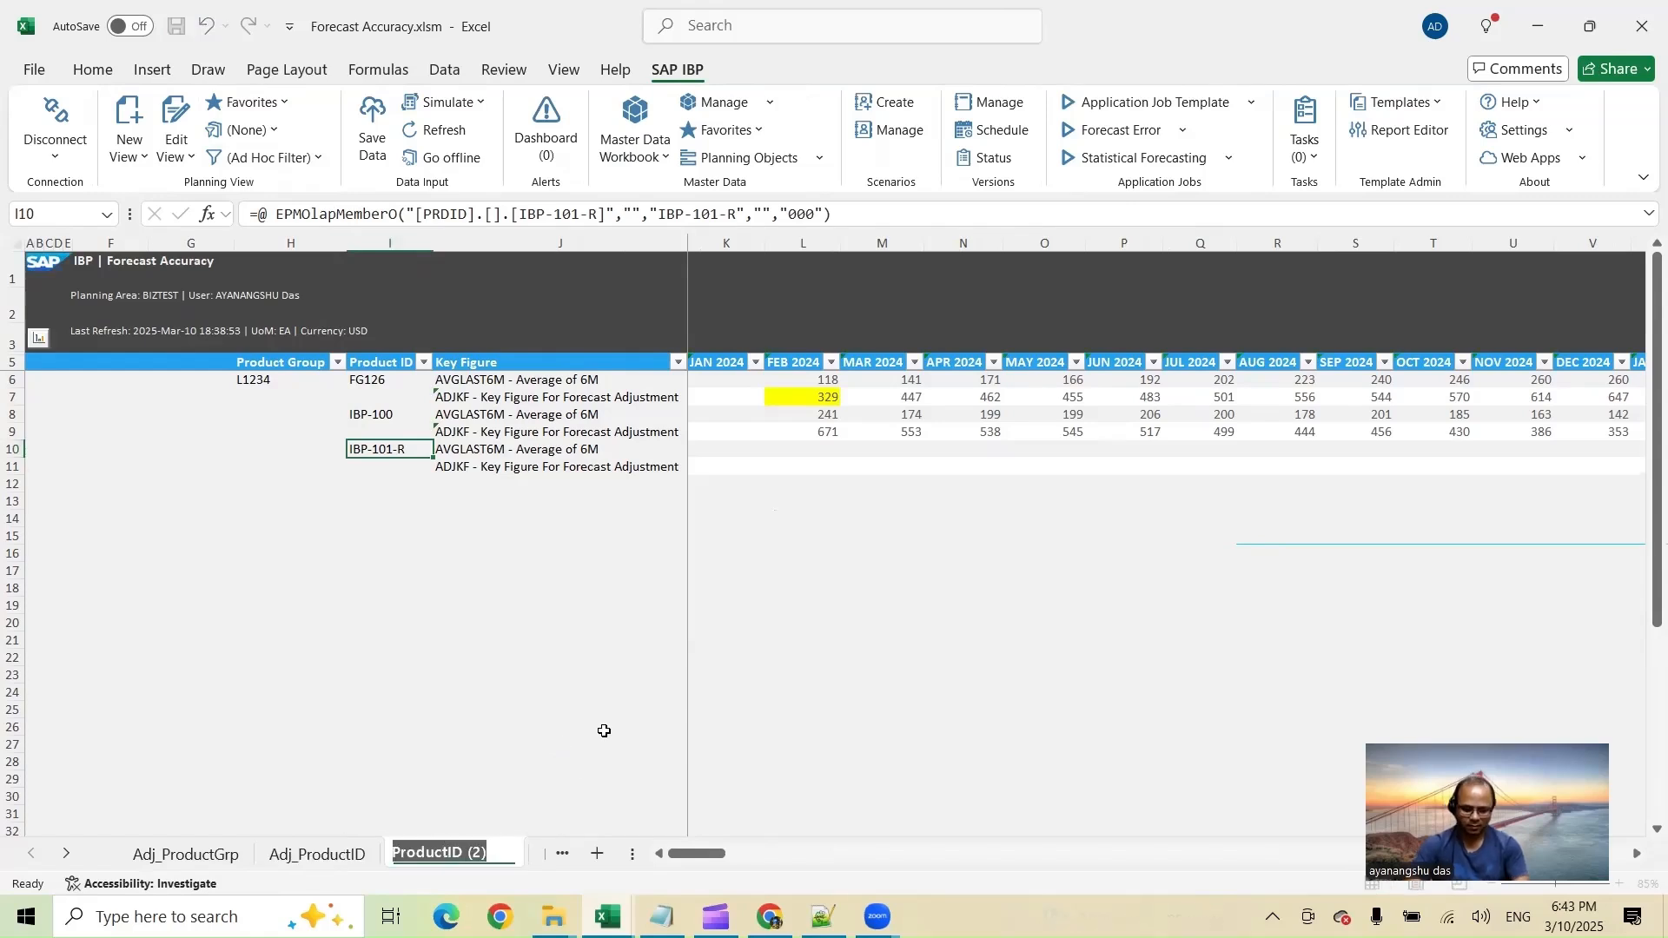
pyautogui.write('Load Data F')
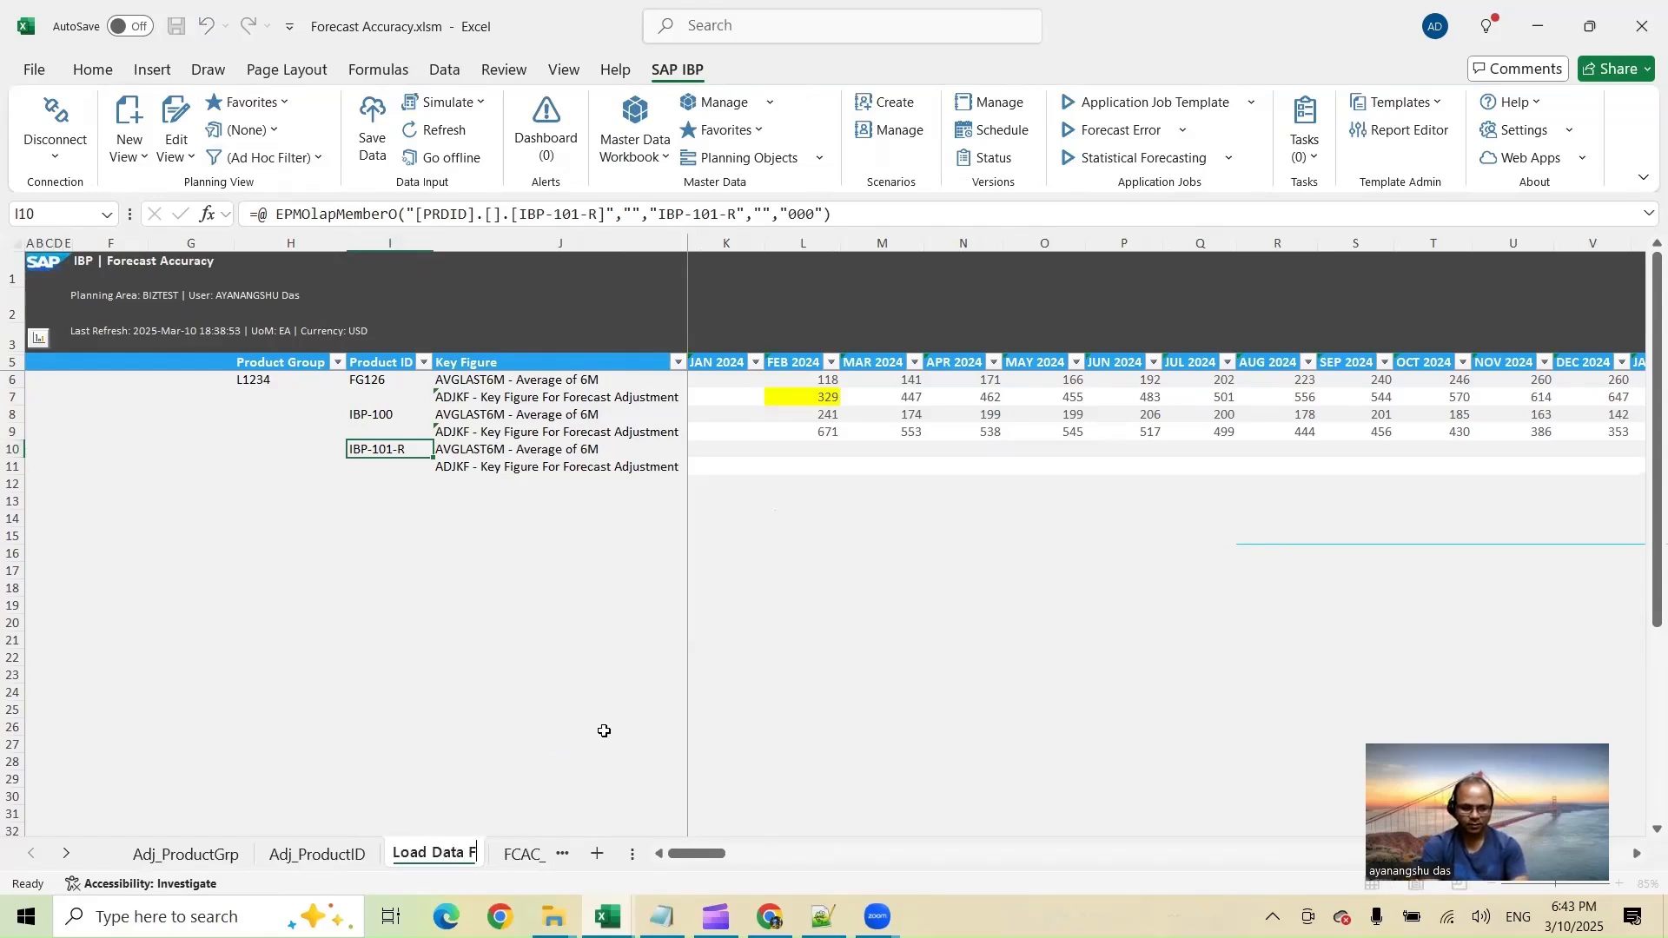
pyautogui.write('or IBP')
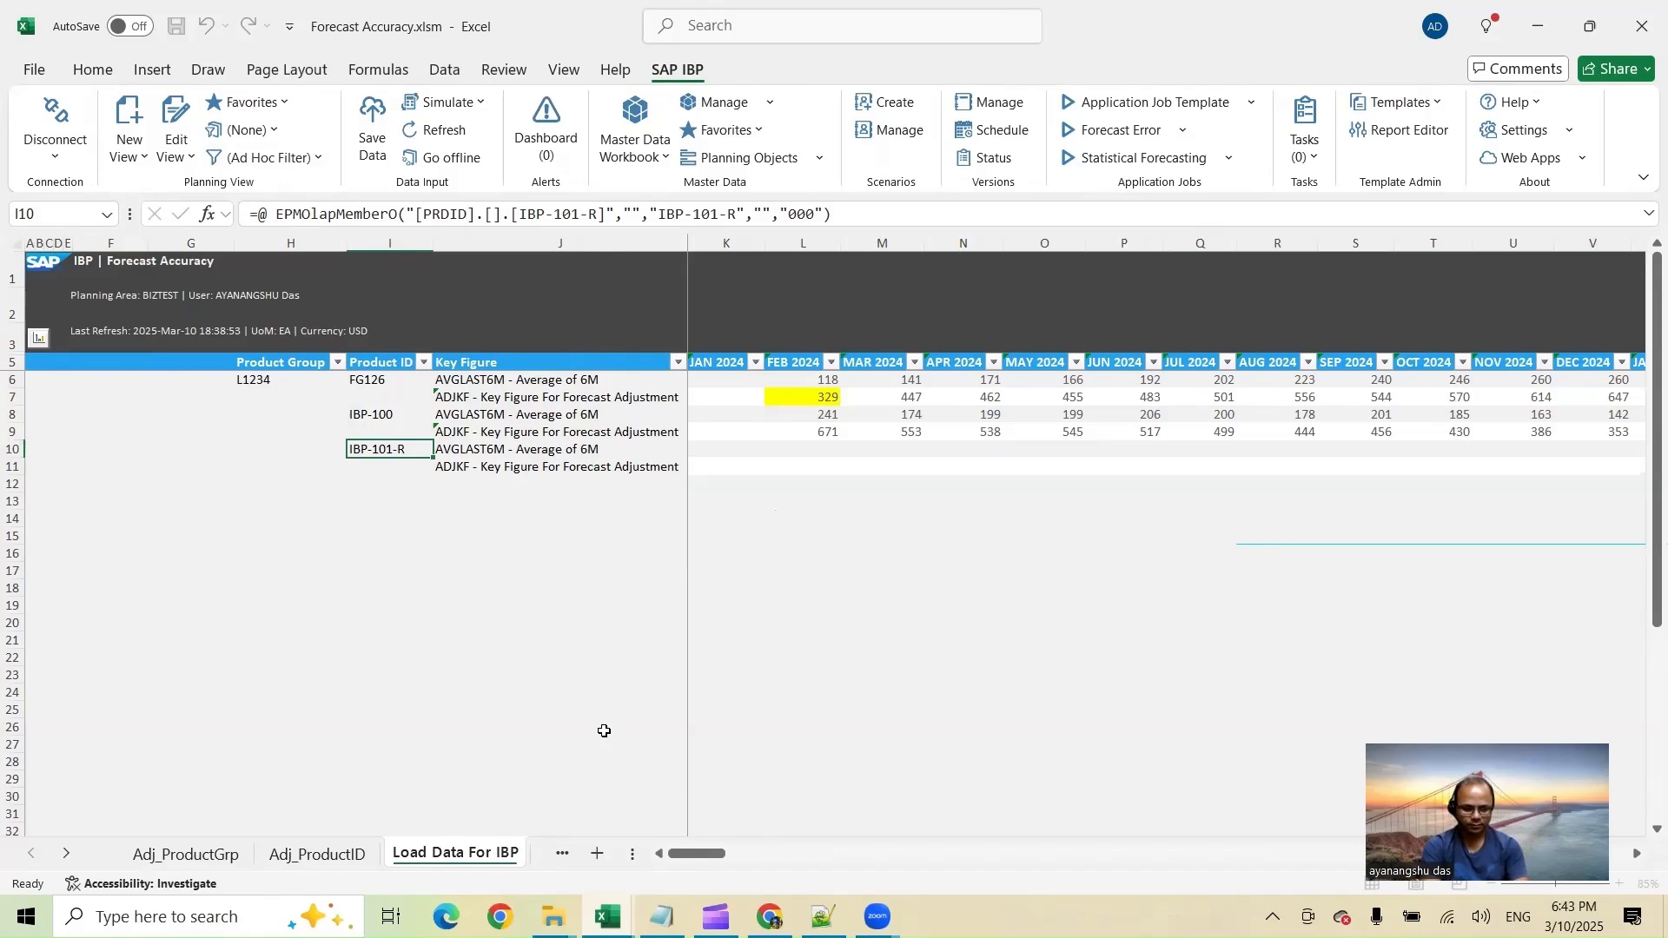
pyautogui.write('-101')
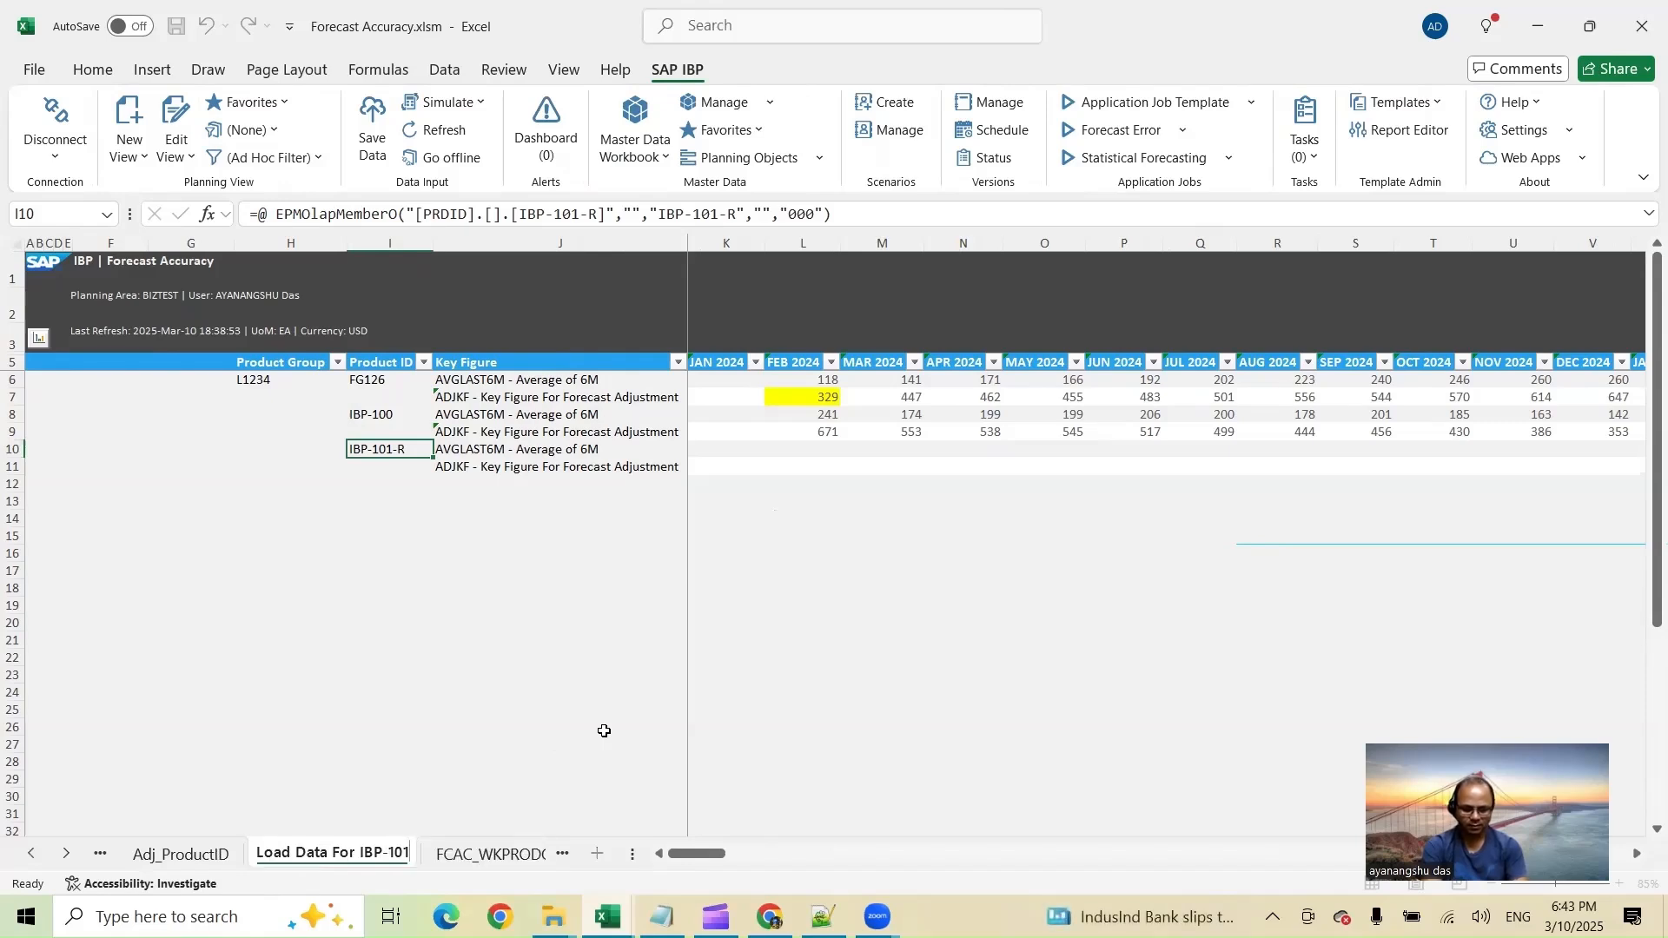
pyautogui.write('-R')
pyautogui.click(451, 408)
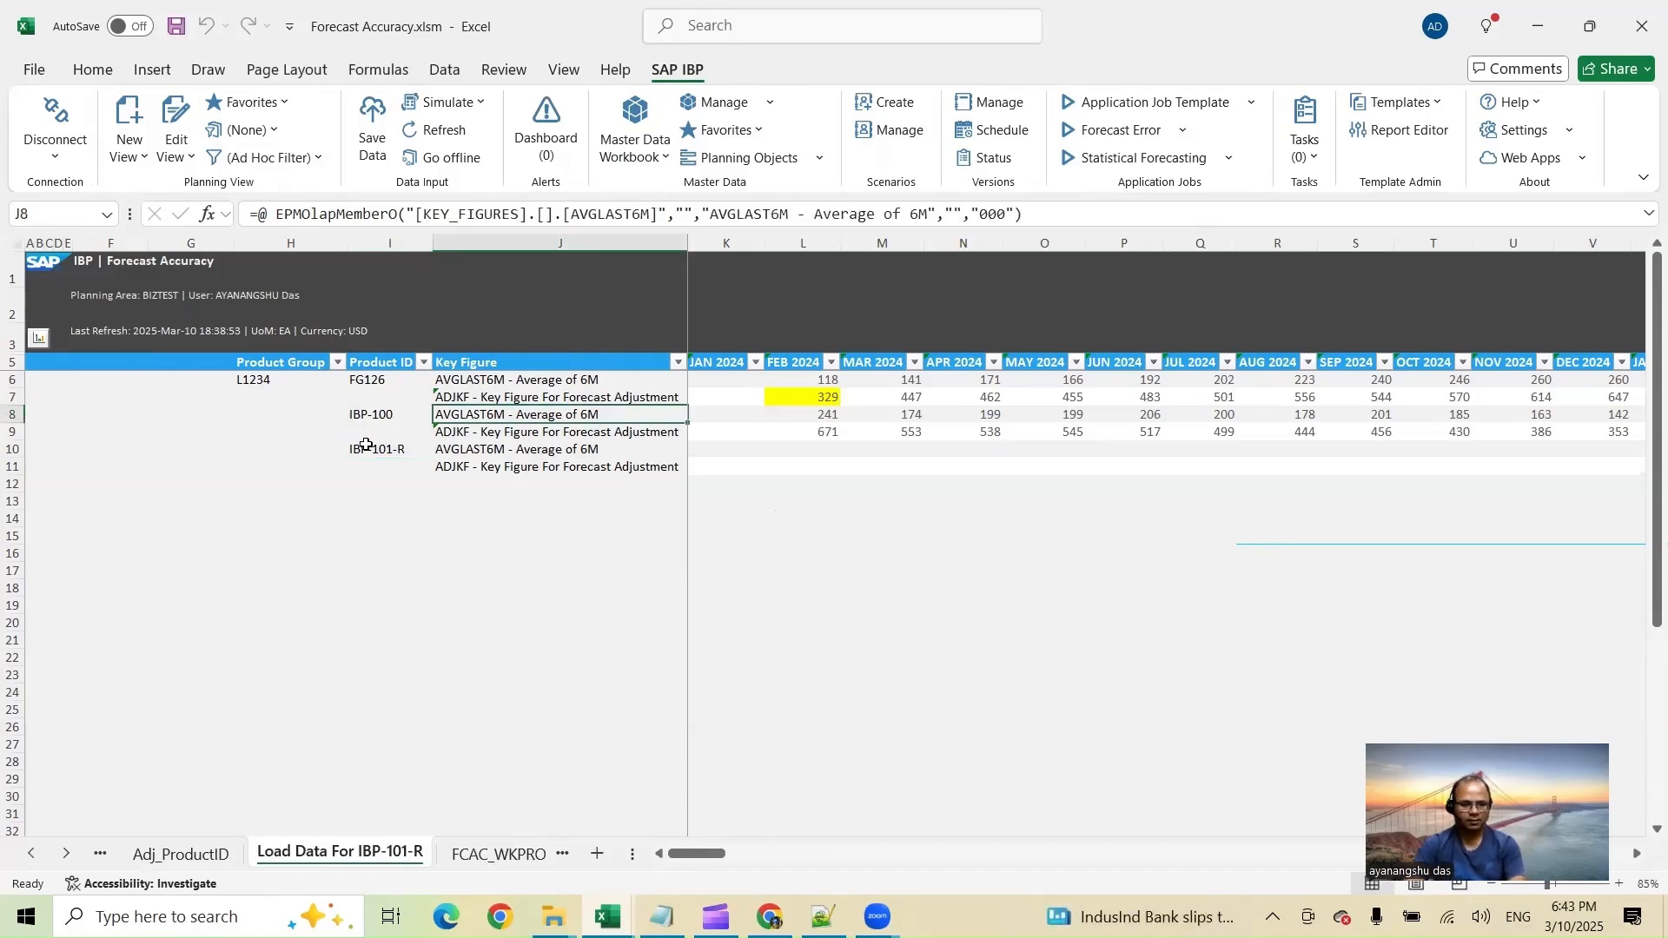
# Replace the new planning view's Product Group filter with Product ID equal to IBP-101-R
pyautogui.click(364, 445)
pyautogui.hotkey('ctrl', 'c')
pyautogui.click(179, 113)
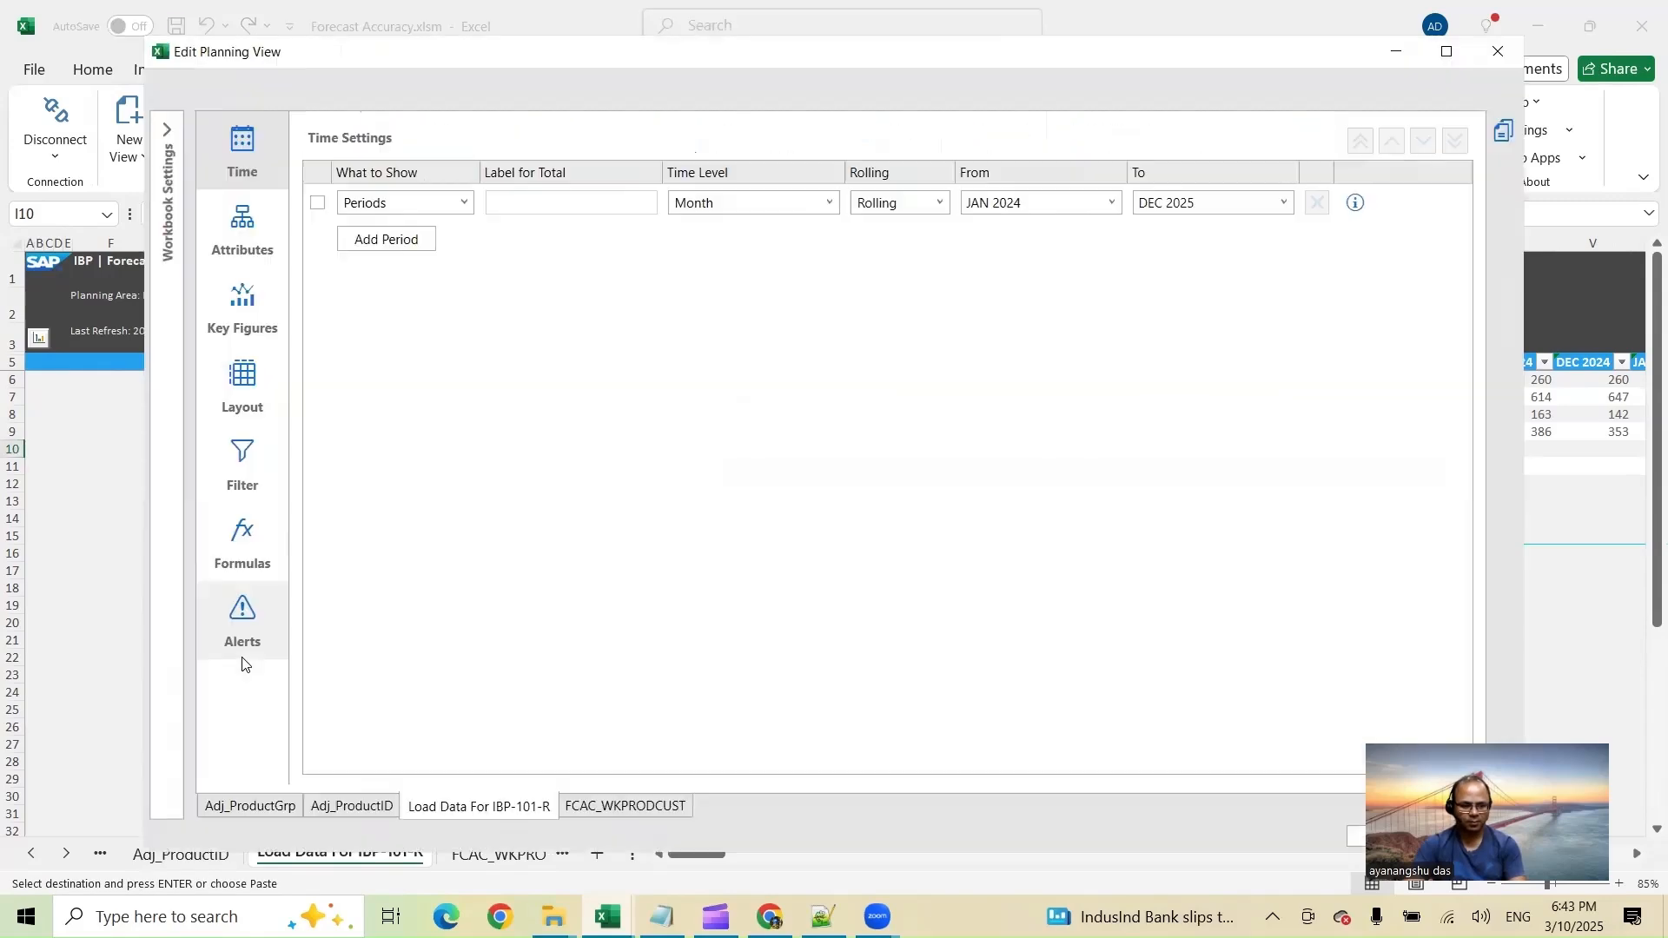
pyautogui.click(276, 551)
pyautogui.click(243, 464)
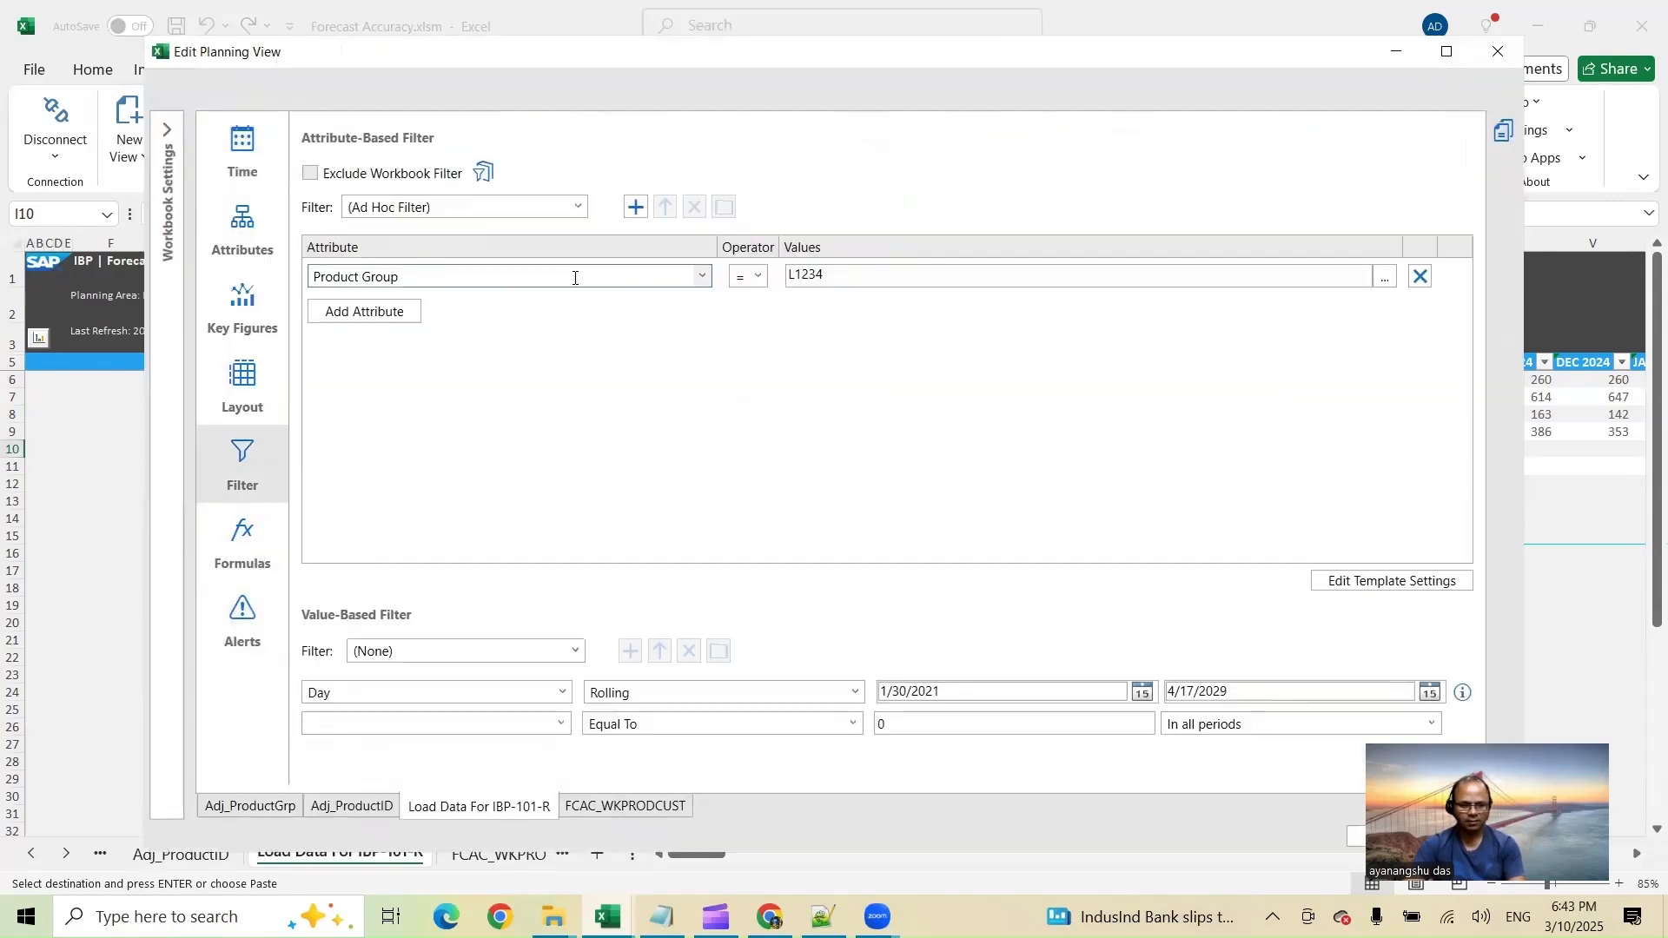
pyautogui.click(576, 276)
pyautogui.write('Product ID')
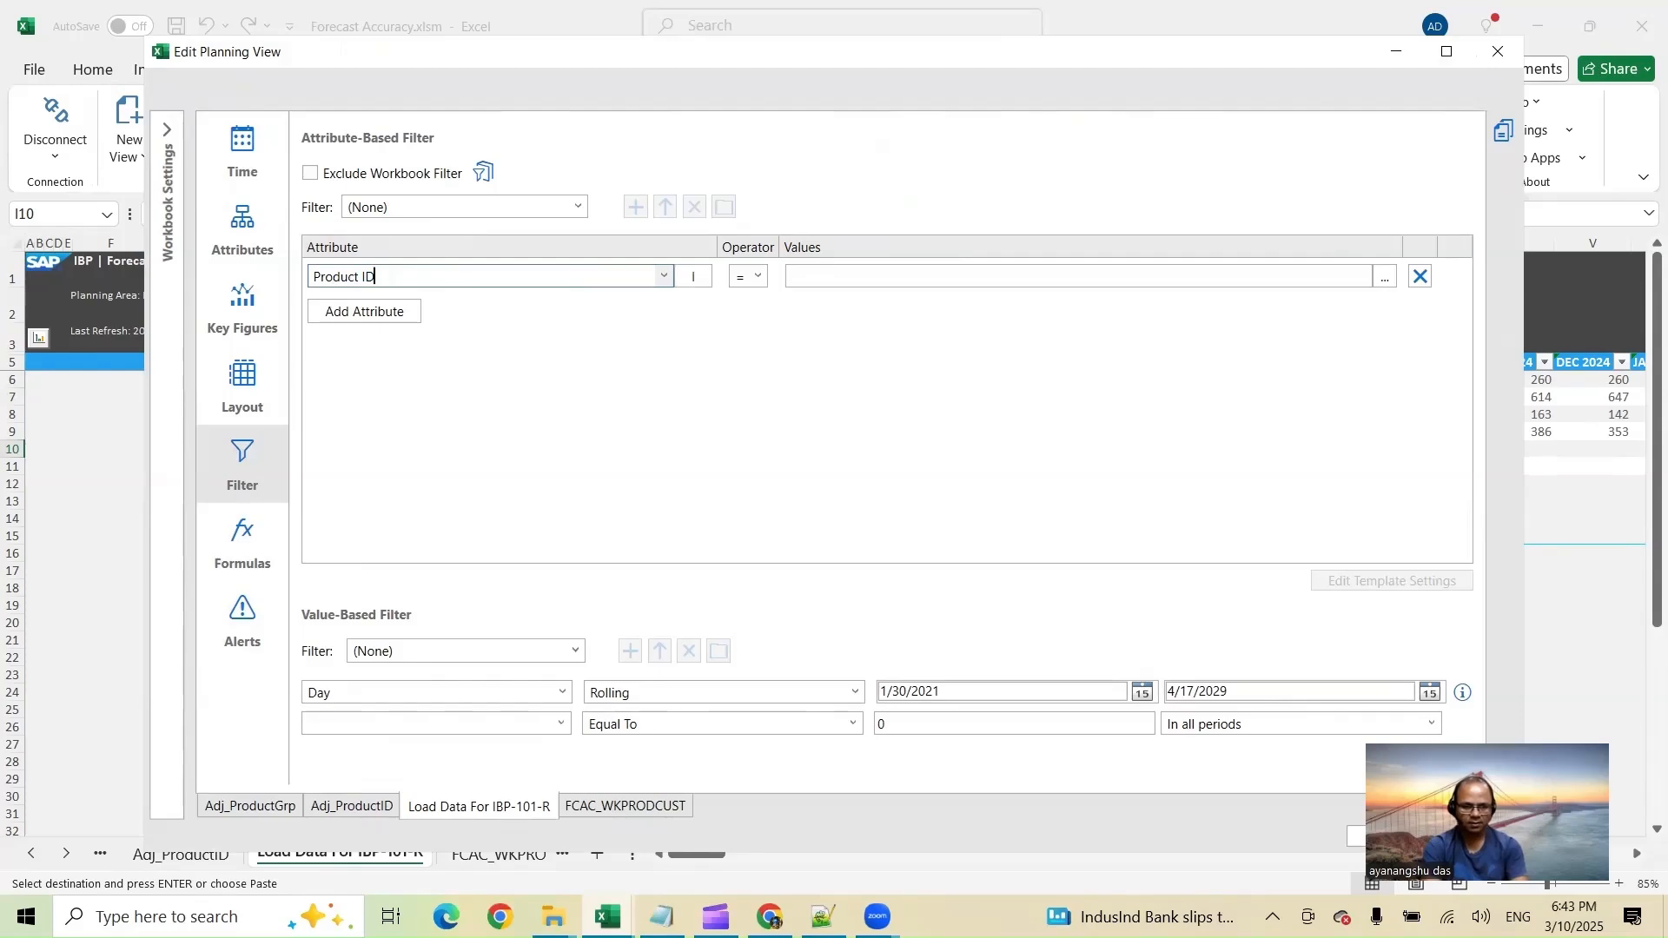
pyautogui.hotkey('ctrl', 'v')
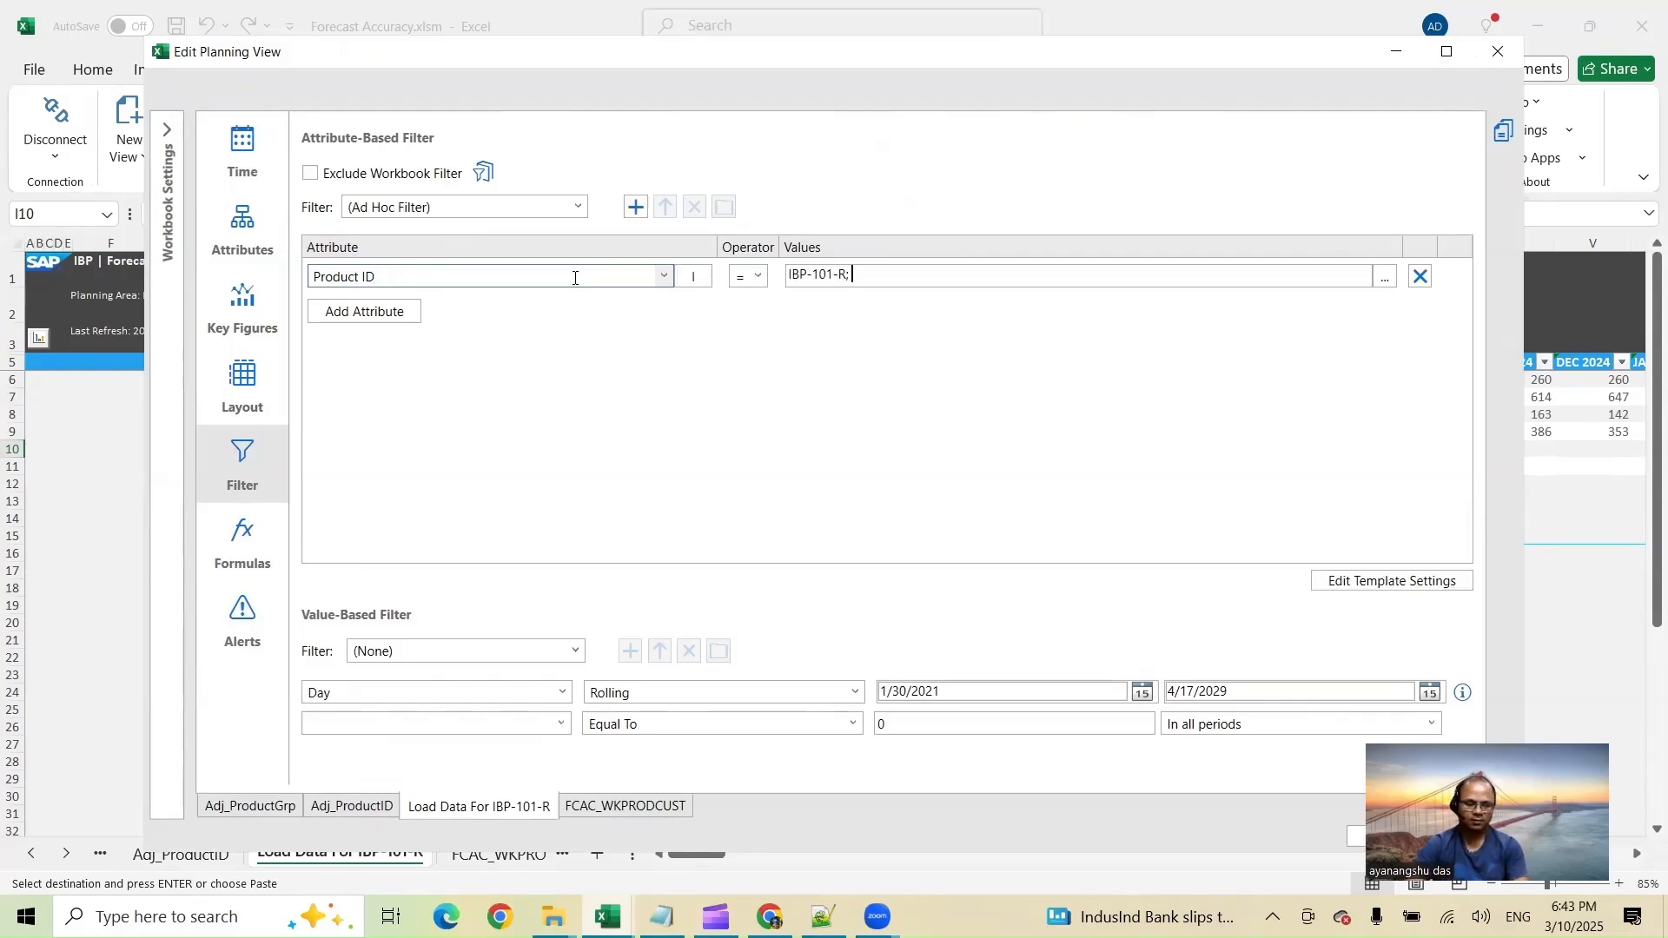
# Remove ADJKF and AVGLAST6M from the view's key figures and select CONSENSUSDEMAND - Consensus Demand instead
pyautogui.click(238, 327)
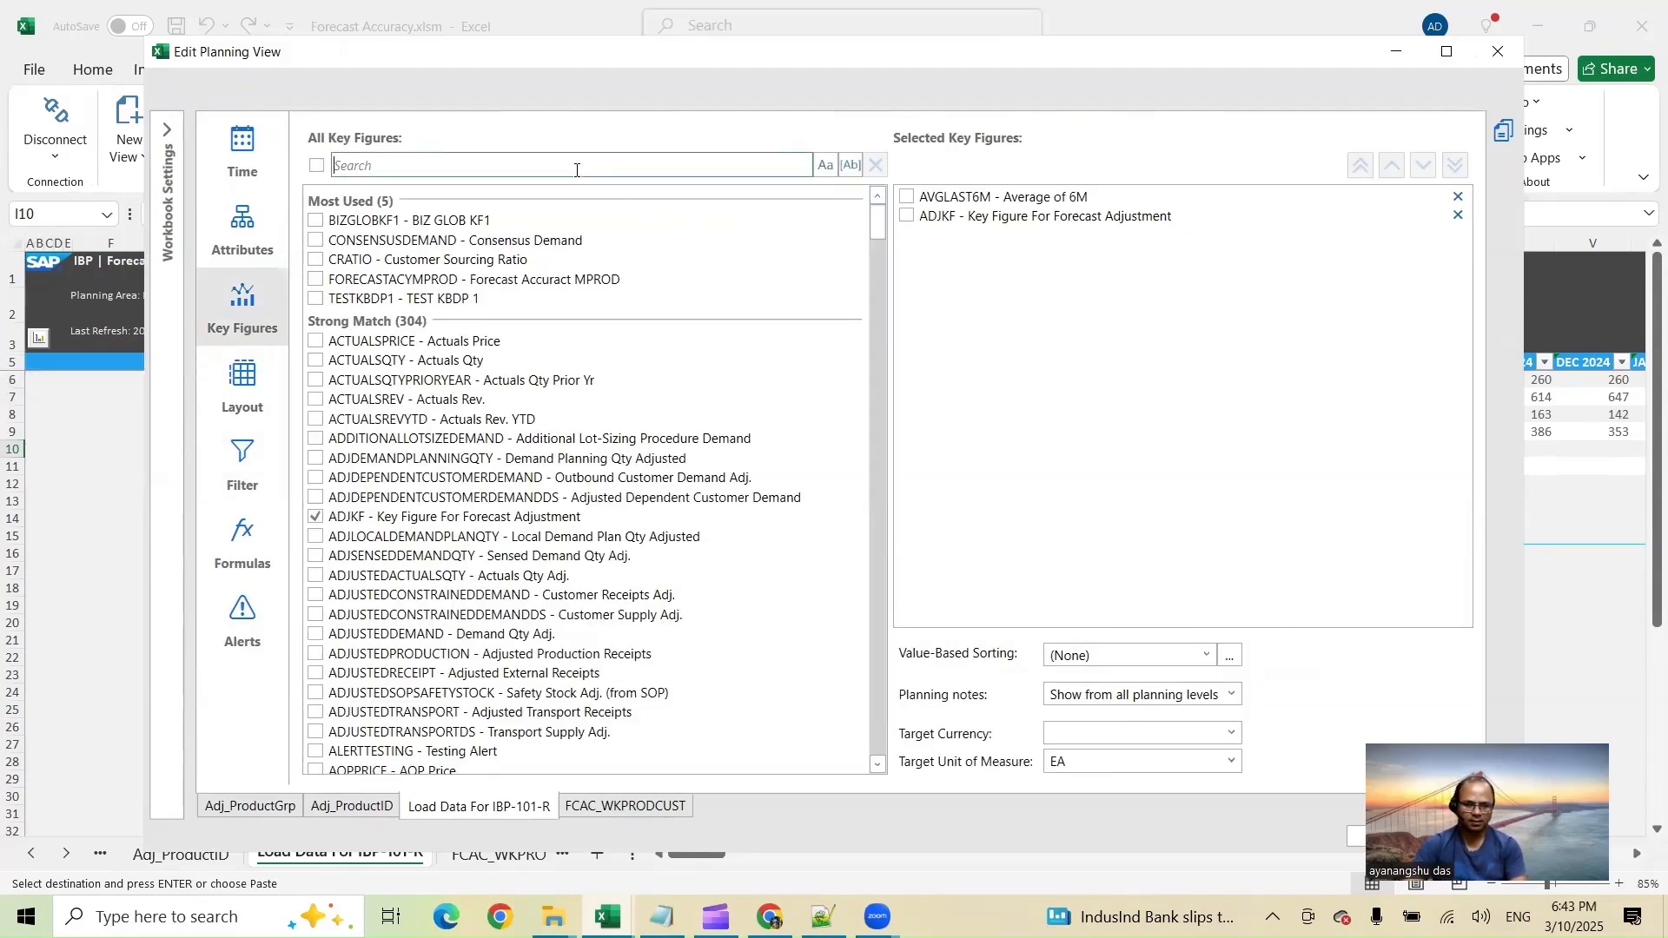
pyautogui.click(1459, 216)
pyautogui.click(1458, 196)
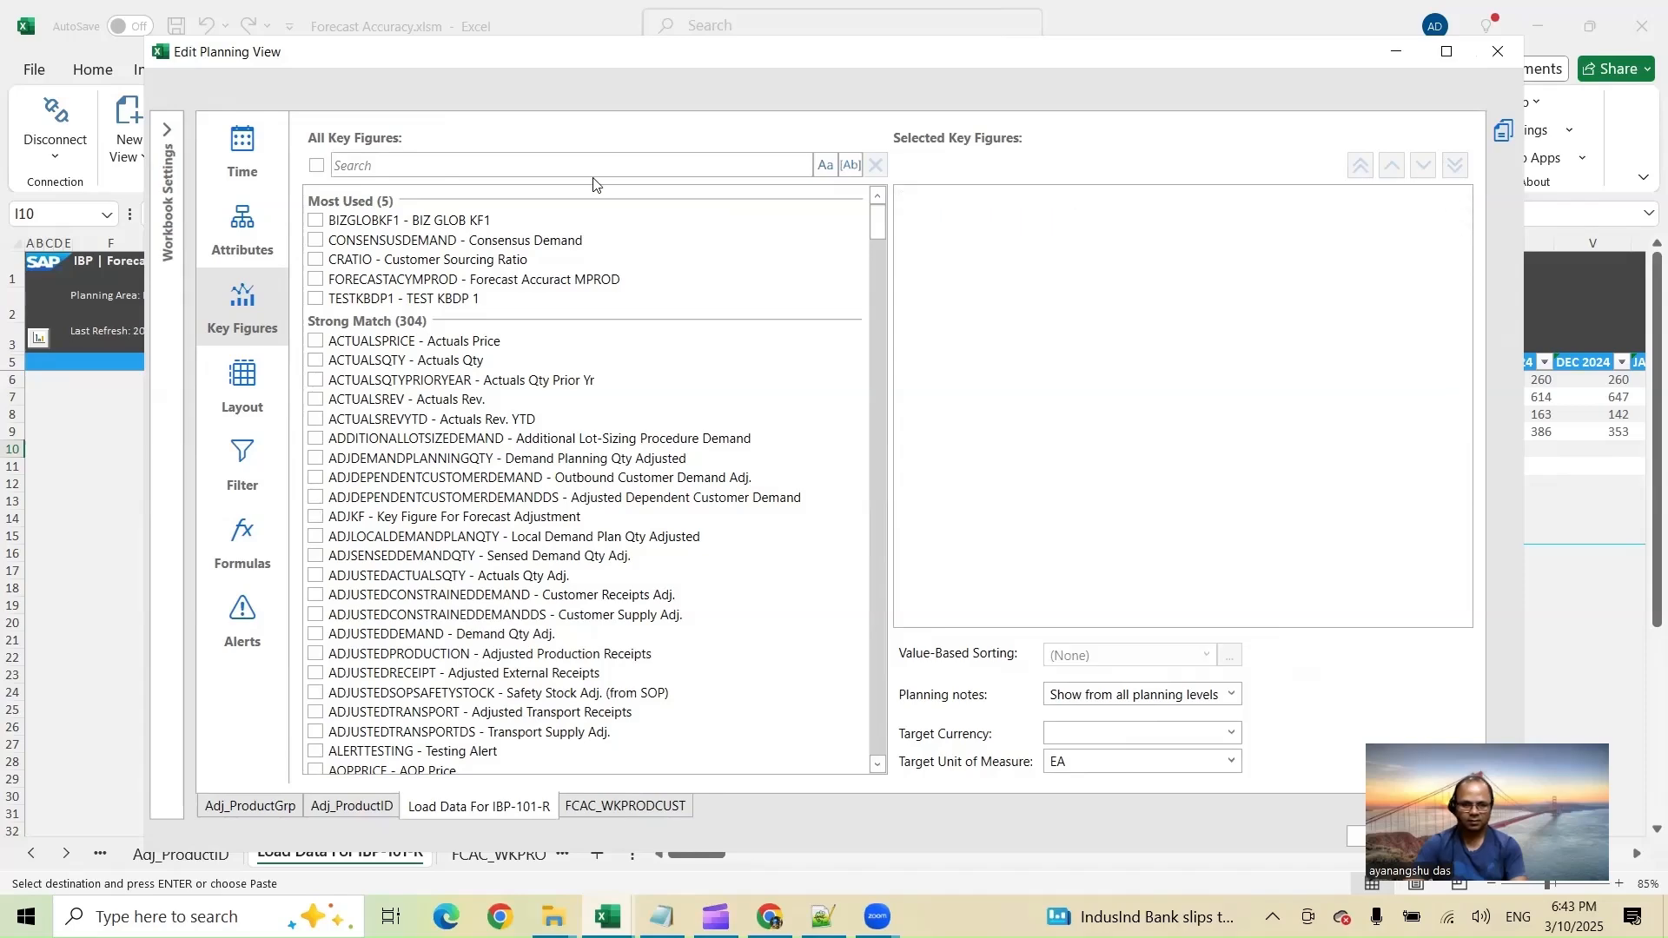
pyautogui.click(585, 165)
pyautogui.write('ConsensusD')
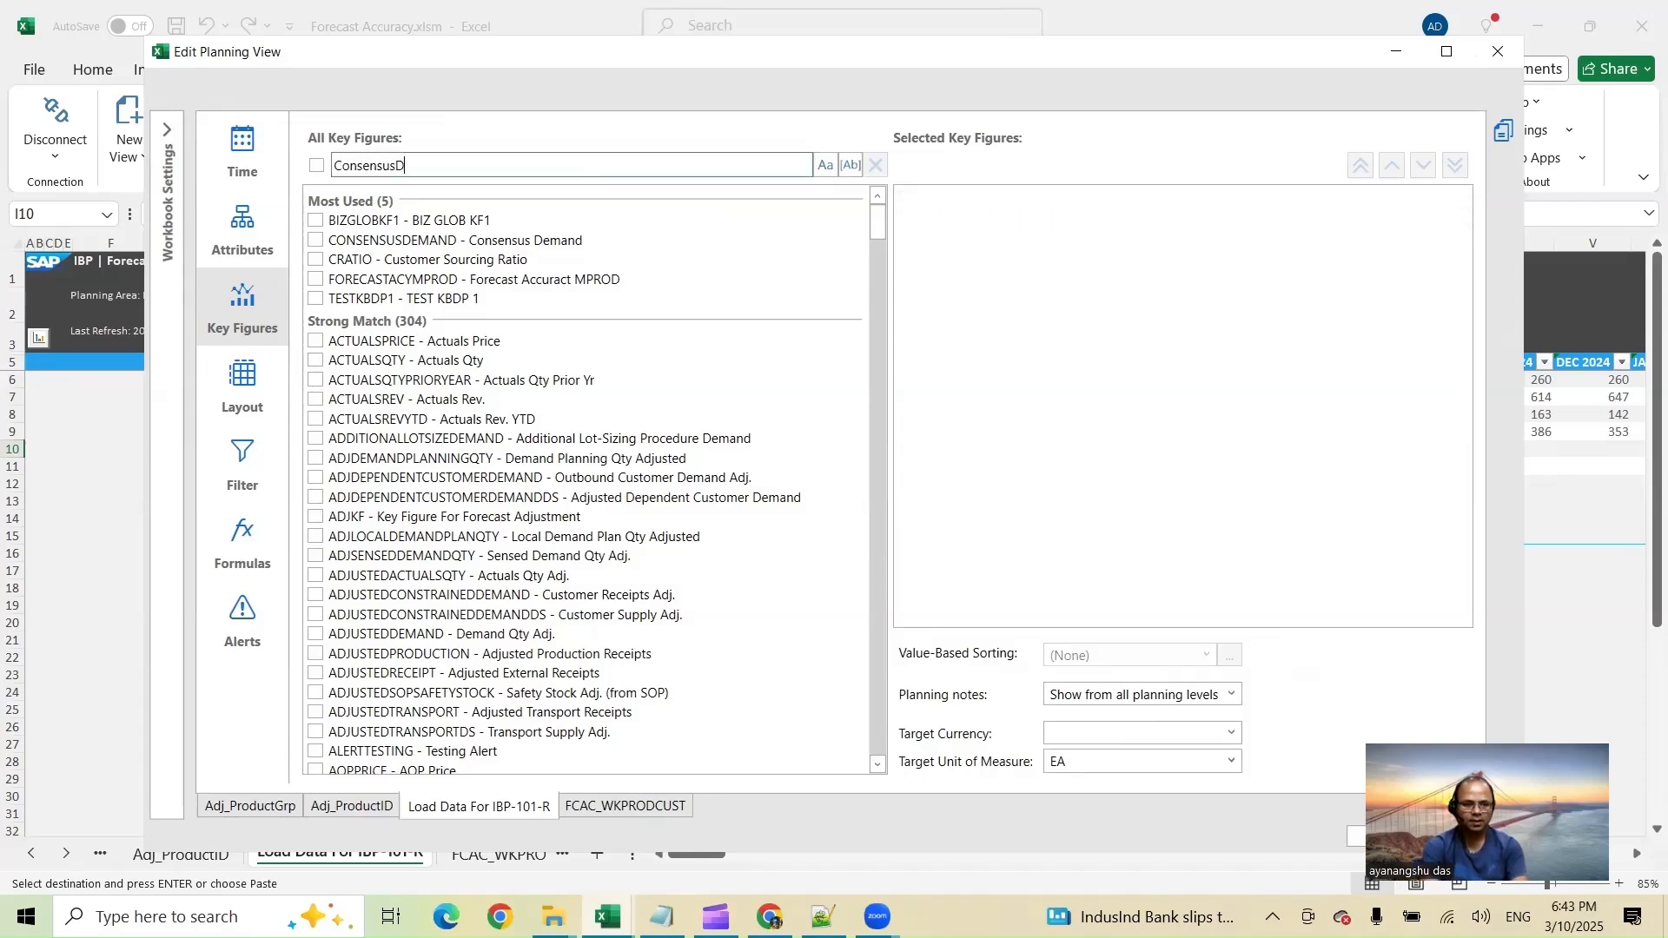
pyautogui.write('emand')
pyautogui.click(538, 222)
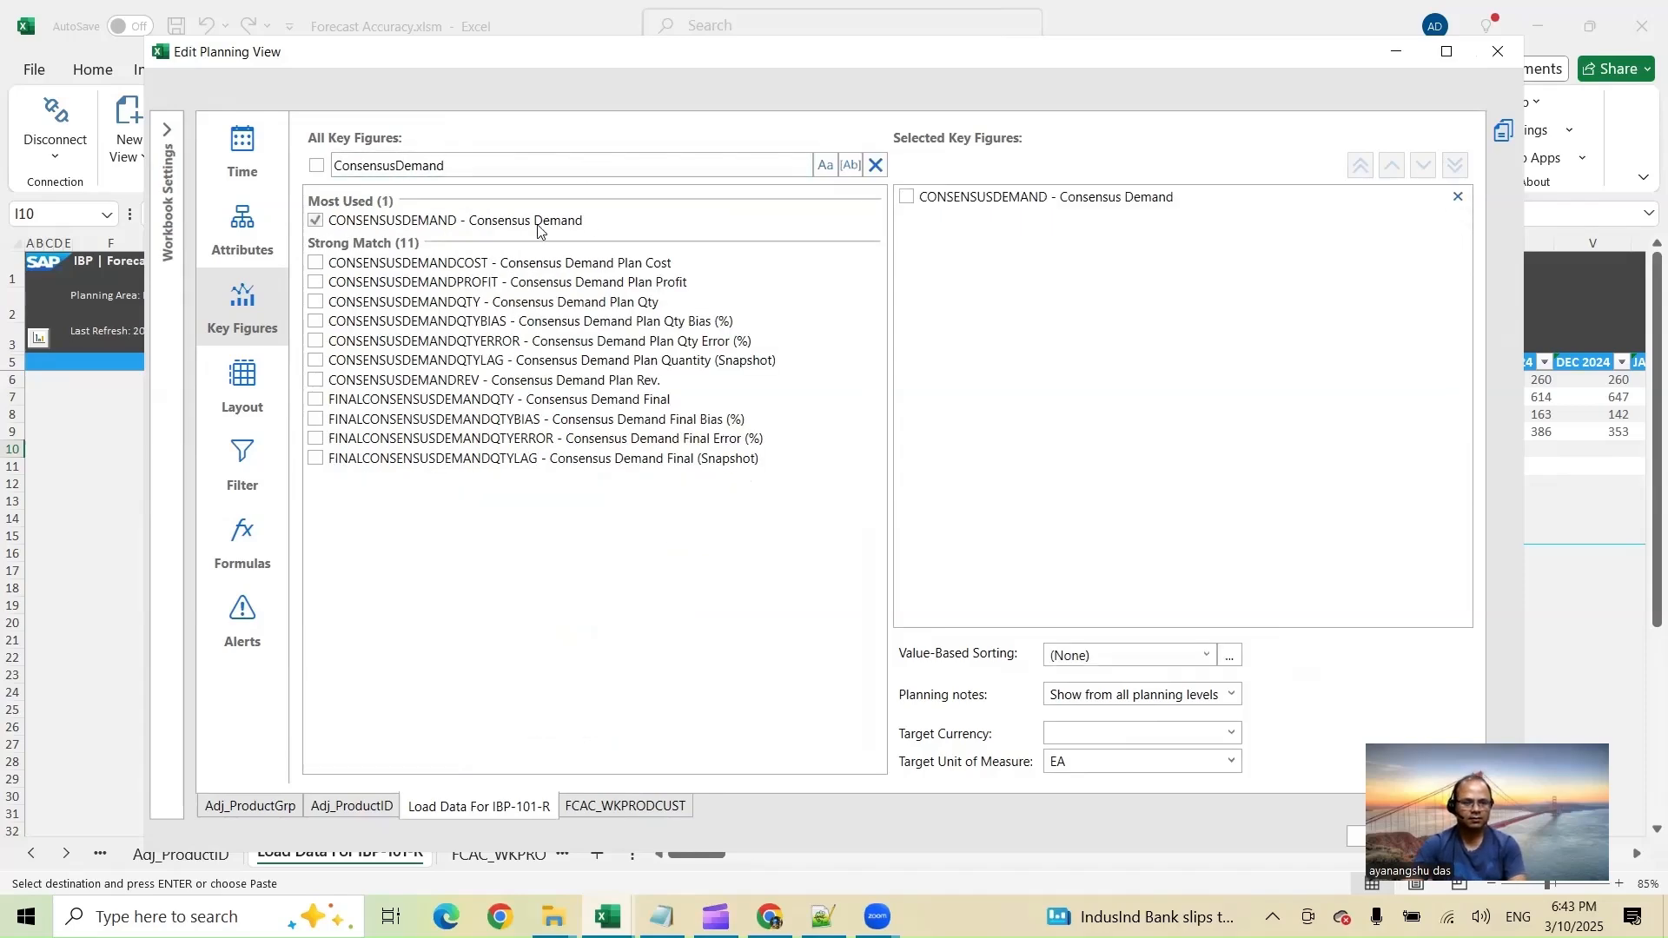
# Keep only Product ID as the view's attribute, check the time settings, and apply the planning view definition
pyautogui.click(219, 236)
pyautogui.click(372, 277)
pyautogui.click(380, 261)
pyautogui.click(357, 280)
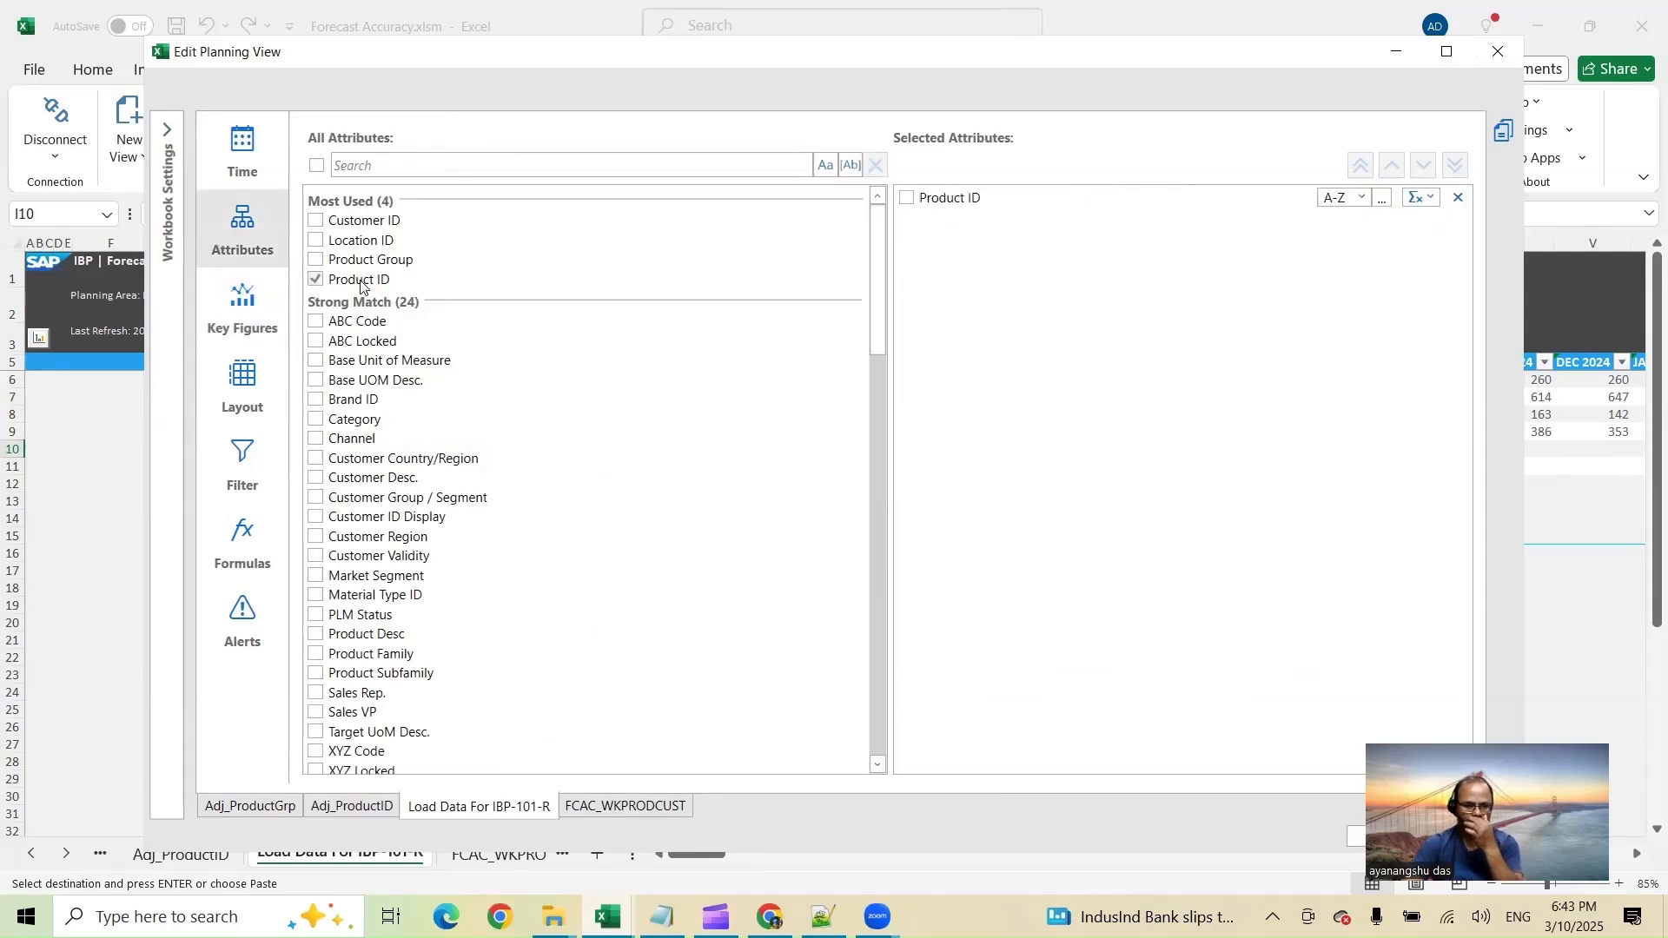
pyautogui.click(247, 157)
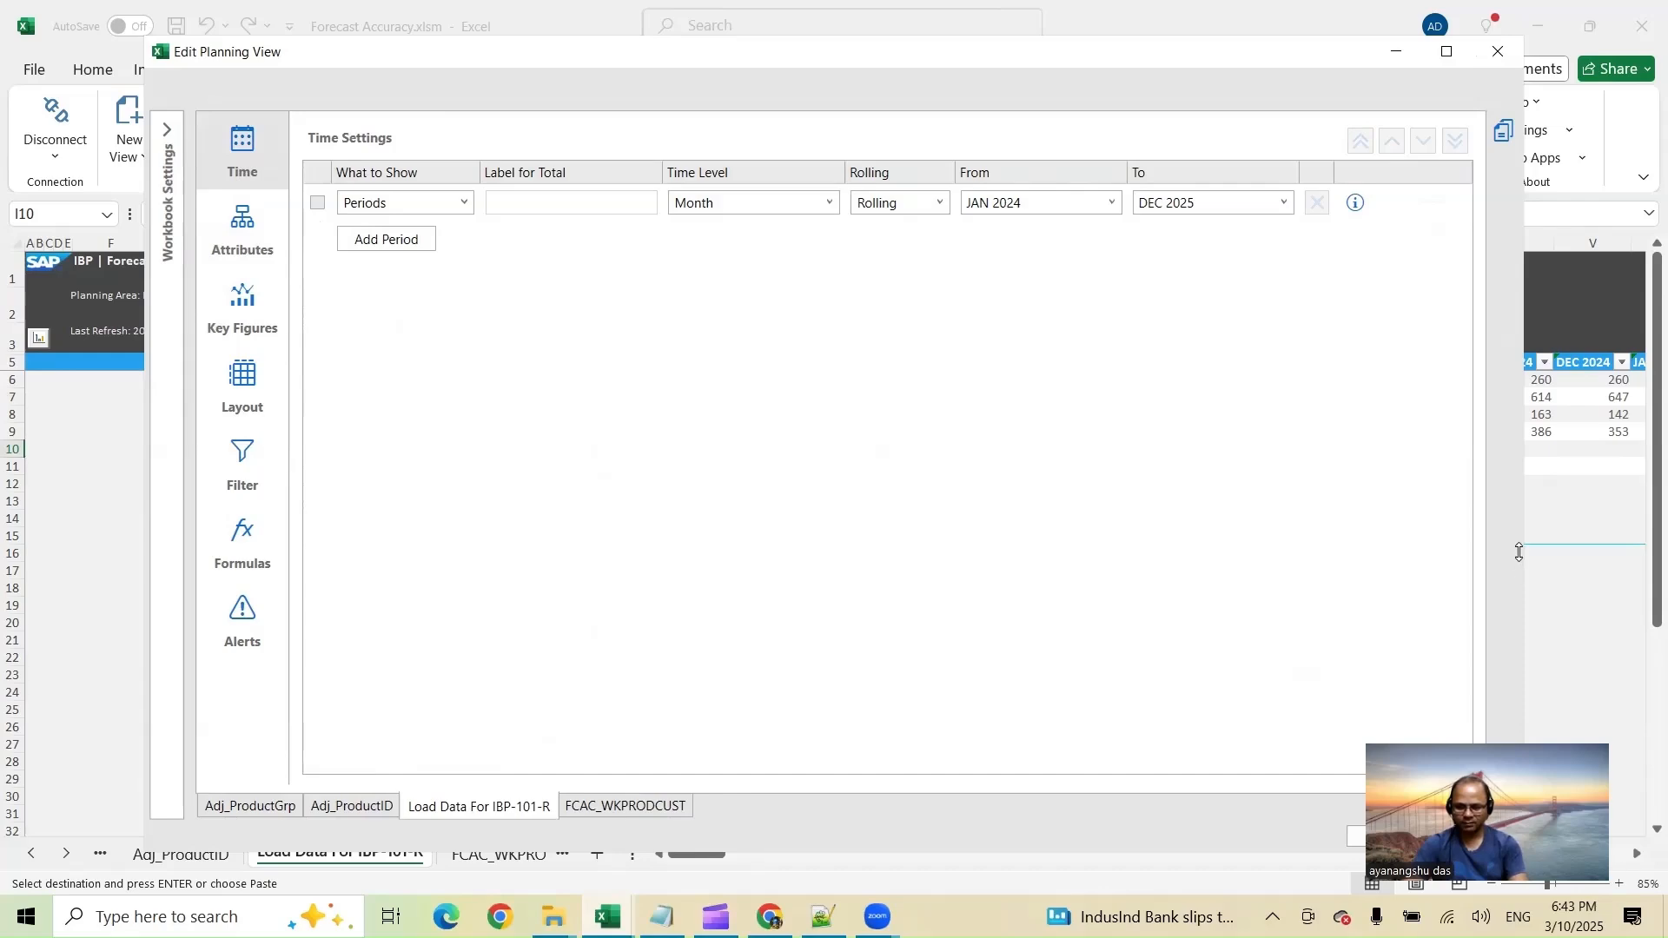
pyautogui.click(1389, 835)
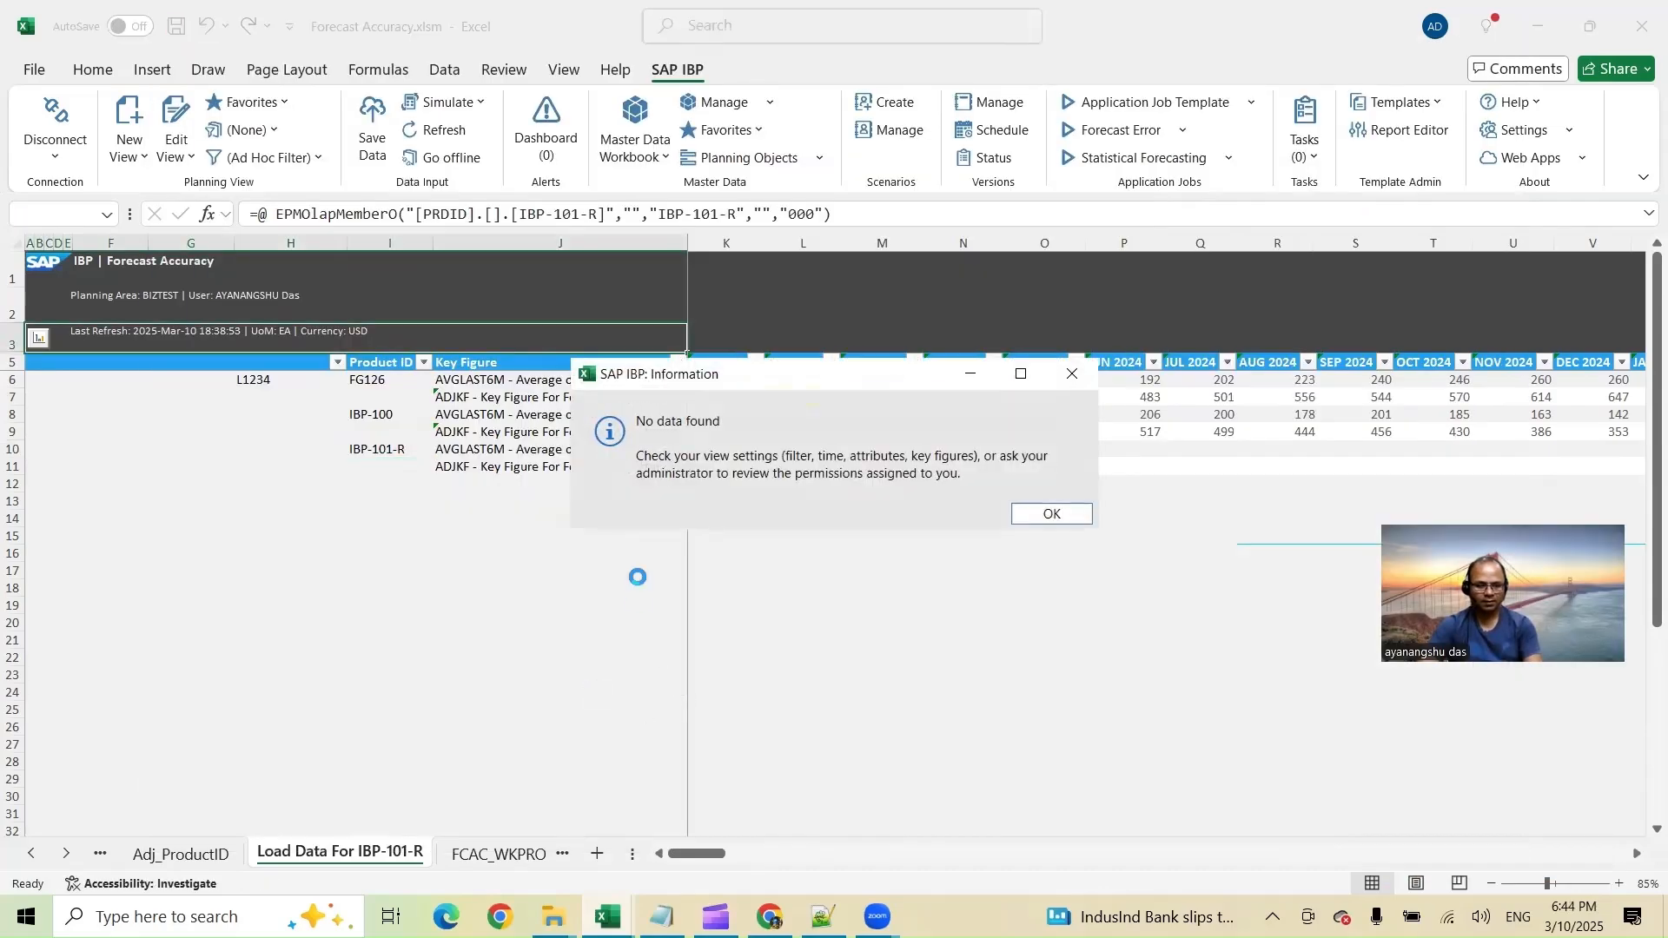
pyautogui.click(1034, 514)
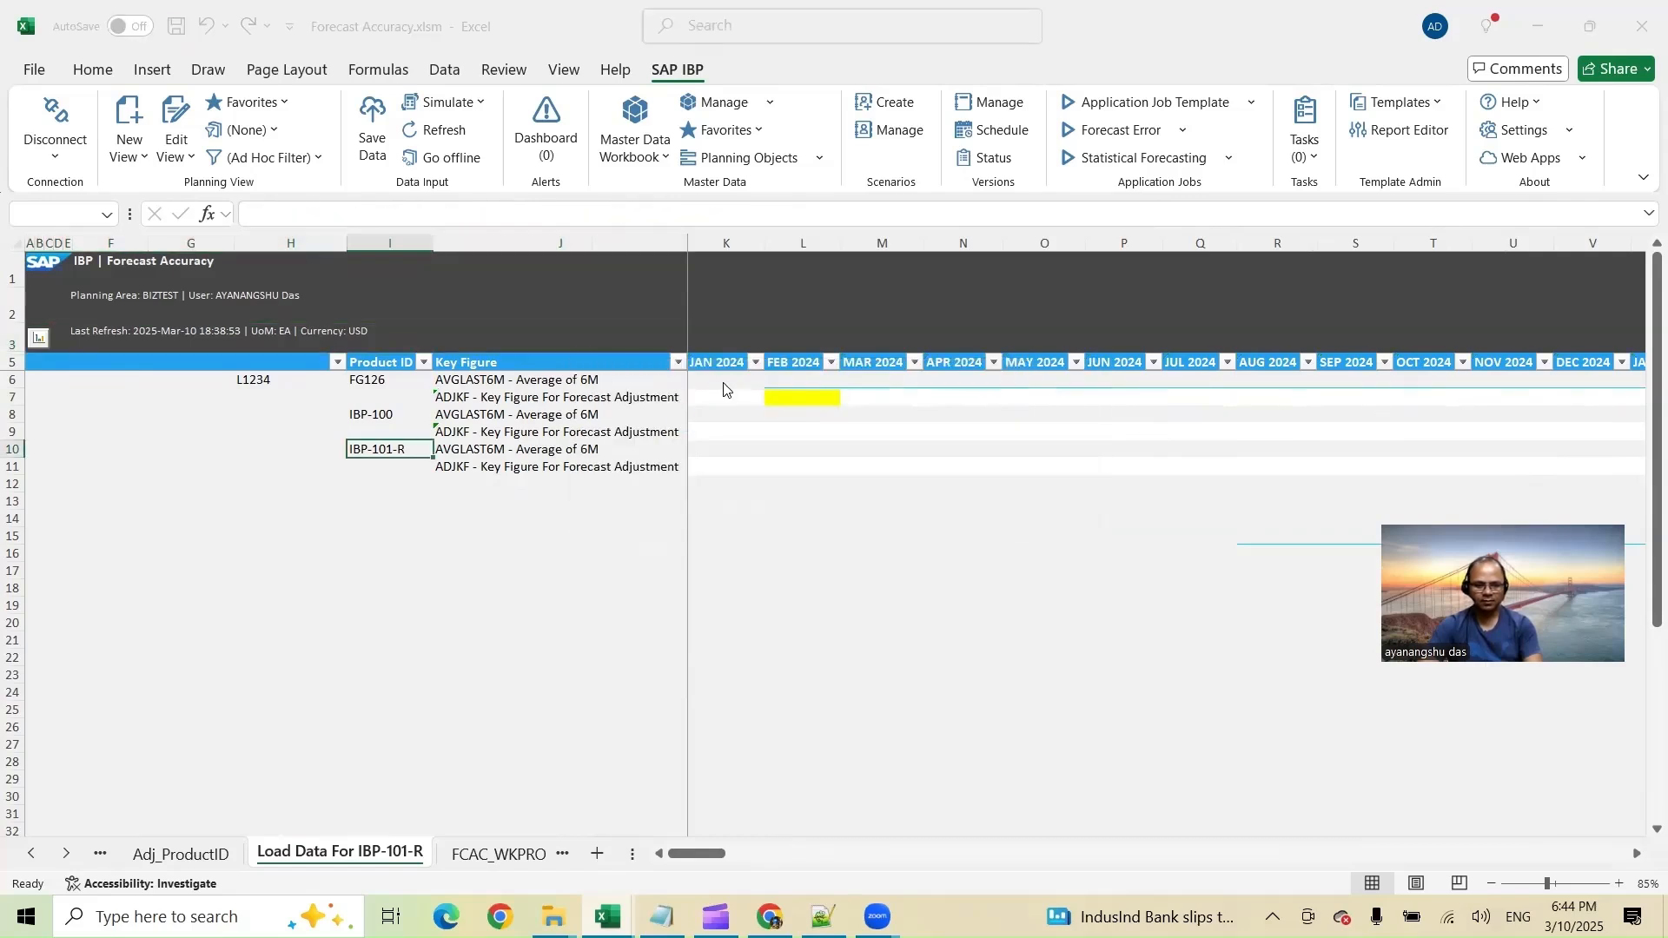
# Enter =RANDBETWEEN(300,400) in K6 and fill it across row 6 through DEC 2025
pyautogui.click(733, 382)
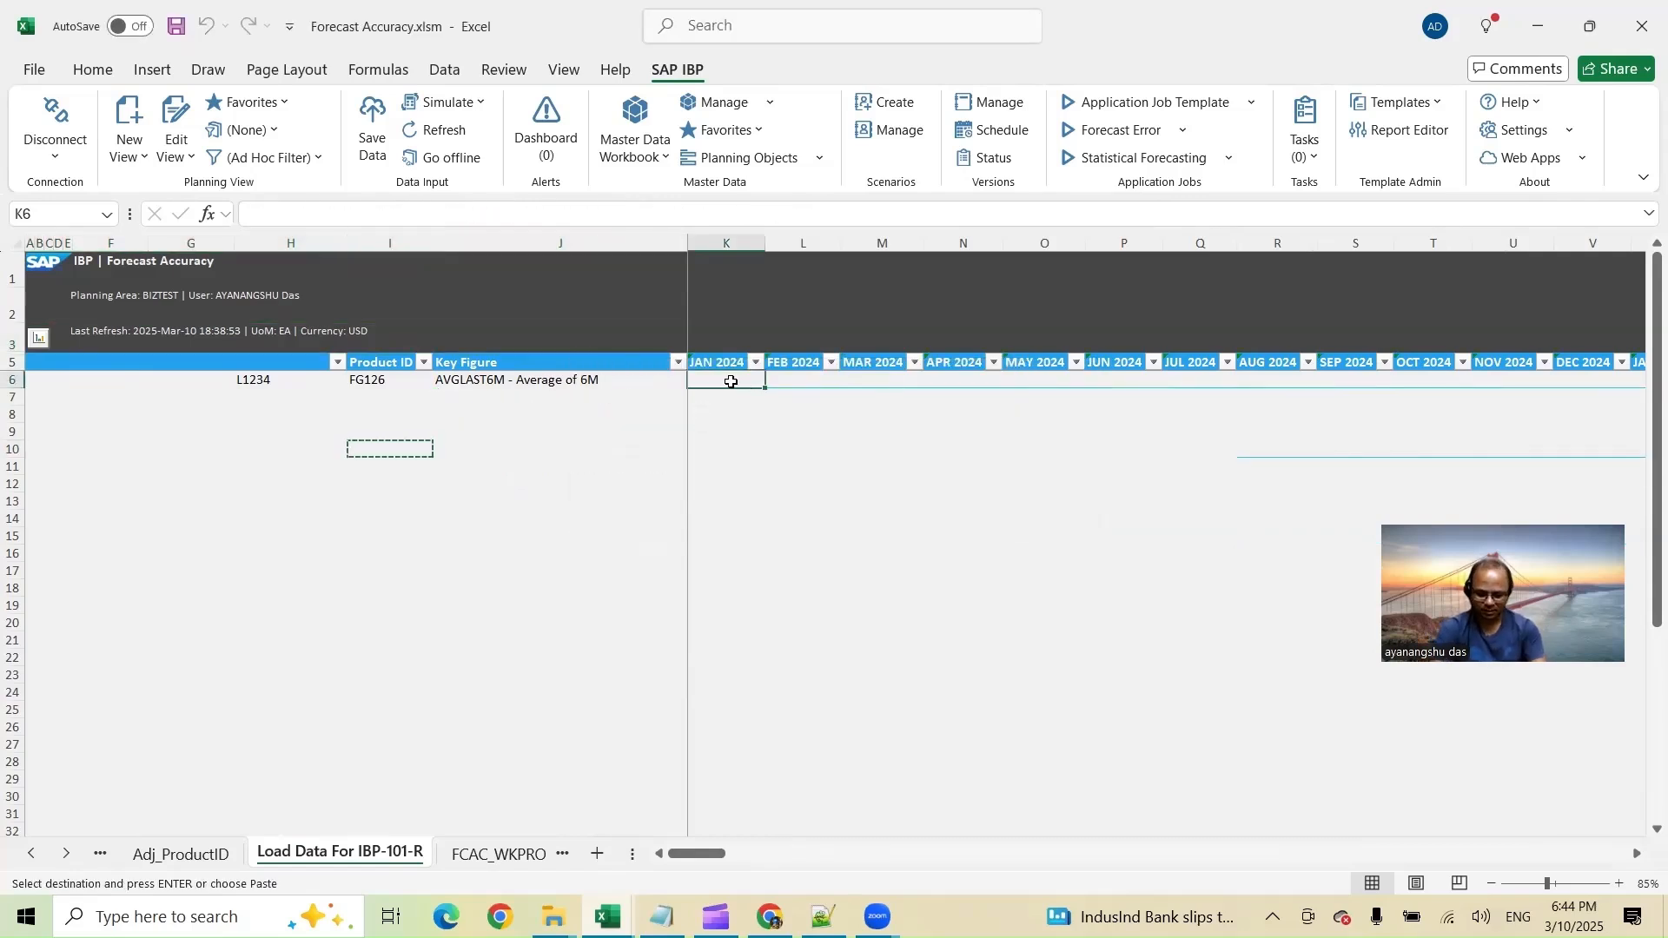
pyautogui.write('=randbe')
pyautogui.press('Tab')
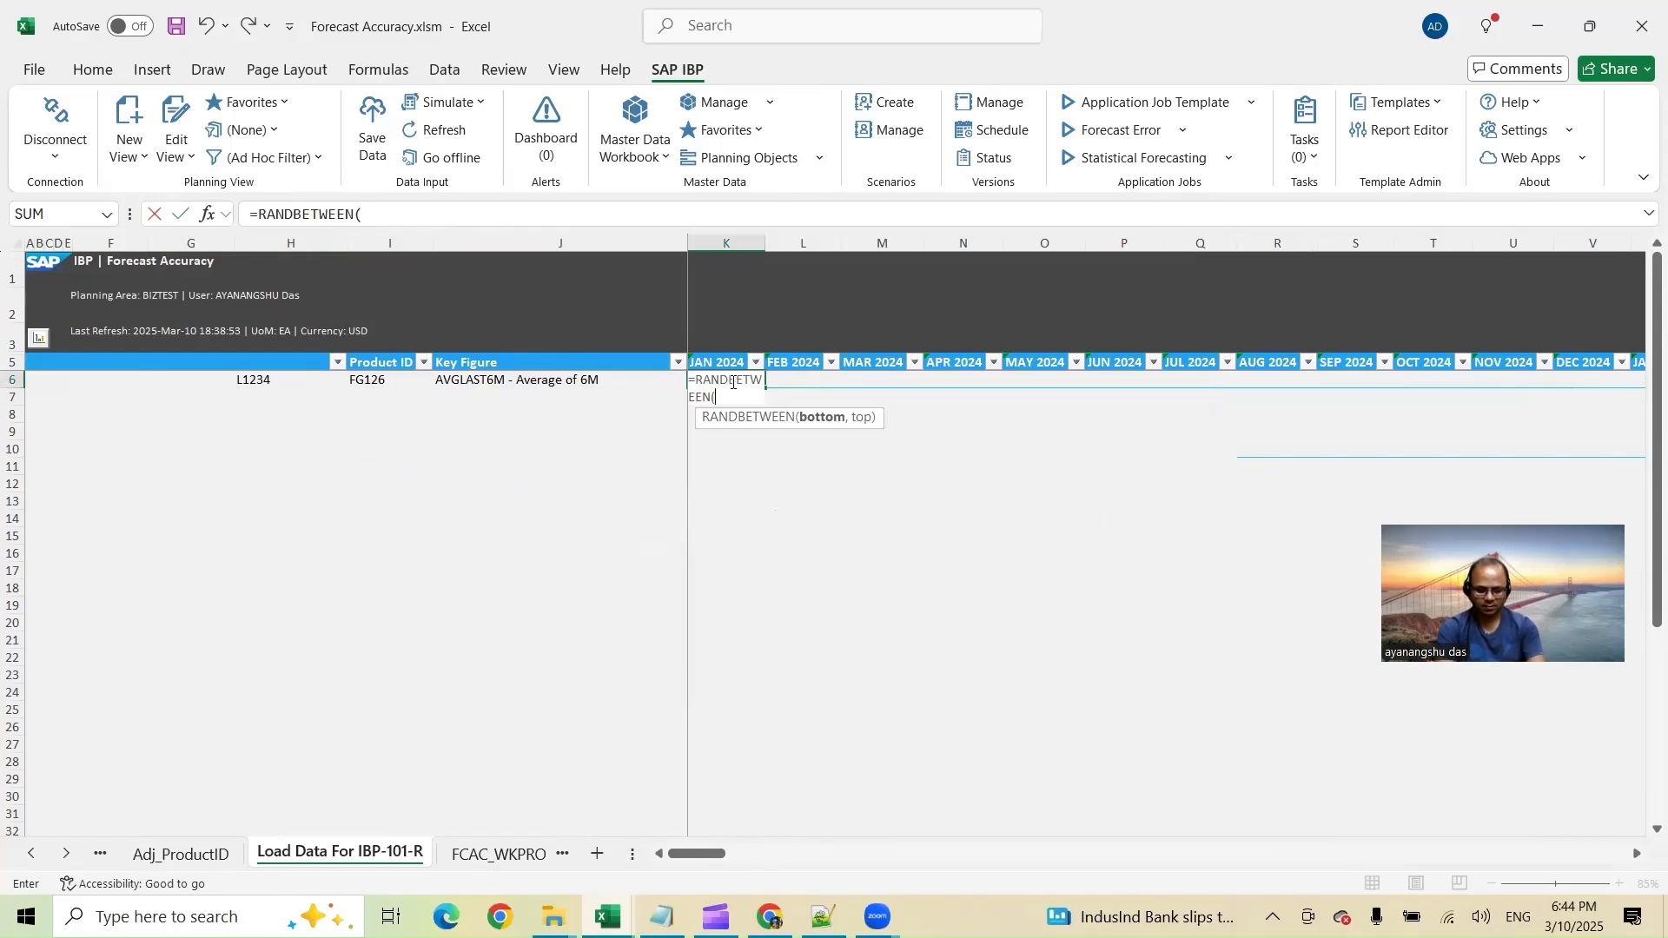
pyautogui.write('300,4')
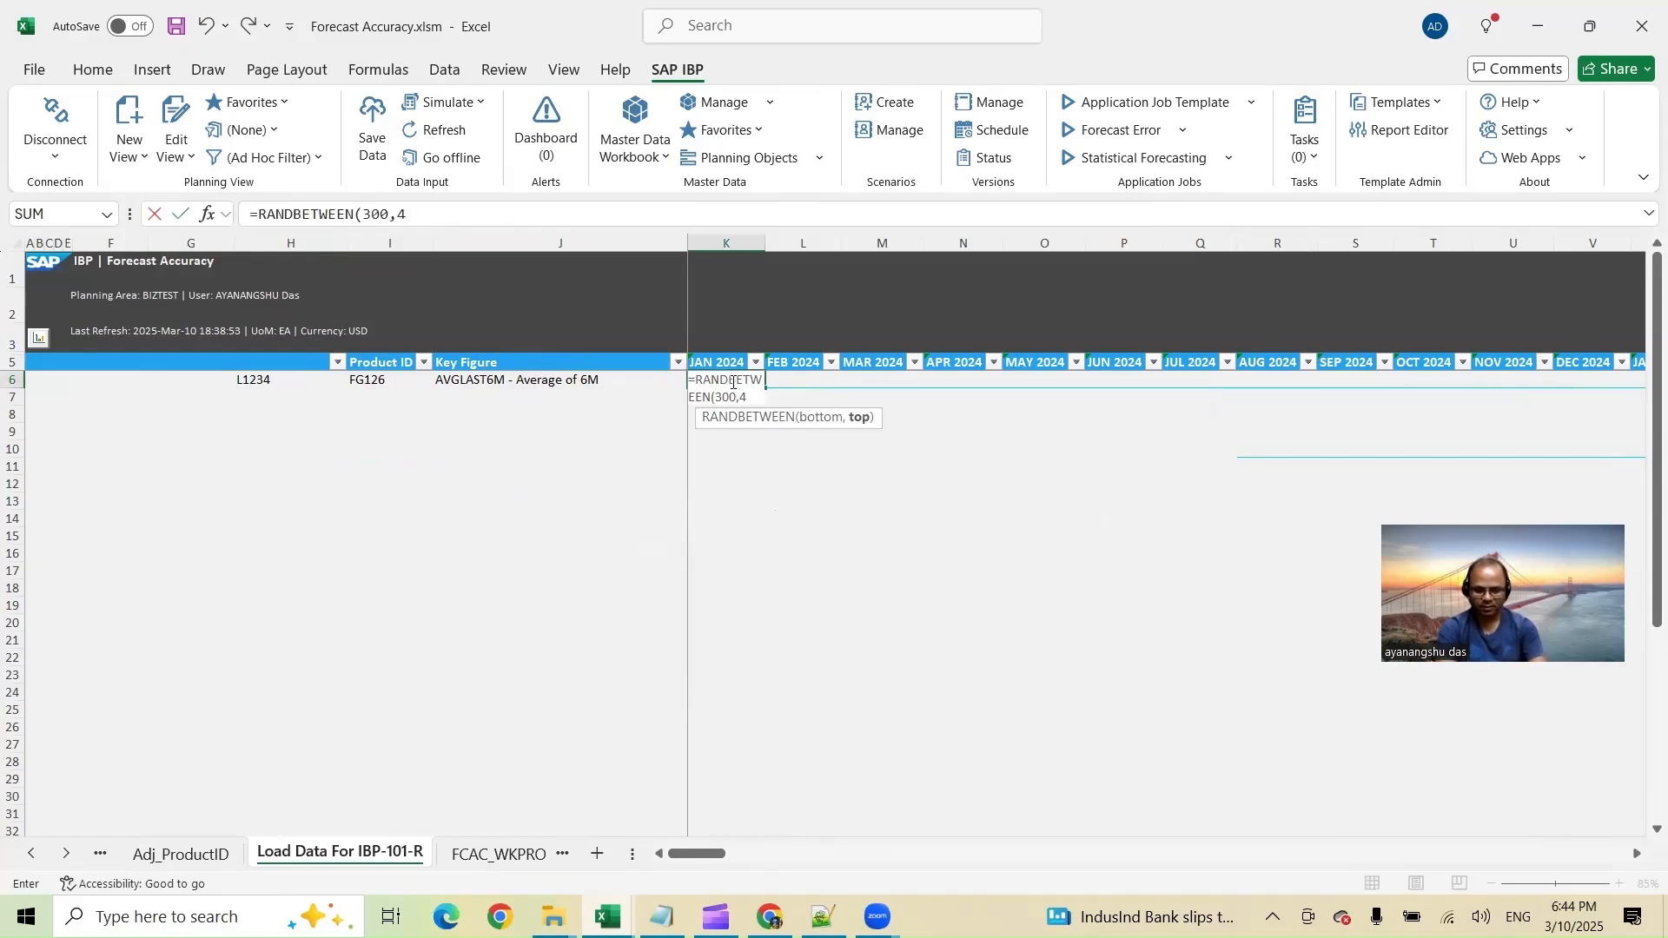
pyautogui.write('00)')
pyautogui.press('Return')
pyautogui.click(745, 379)
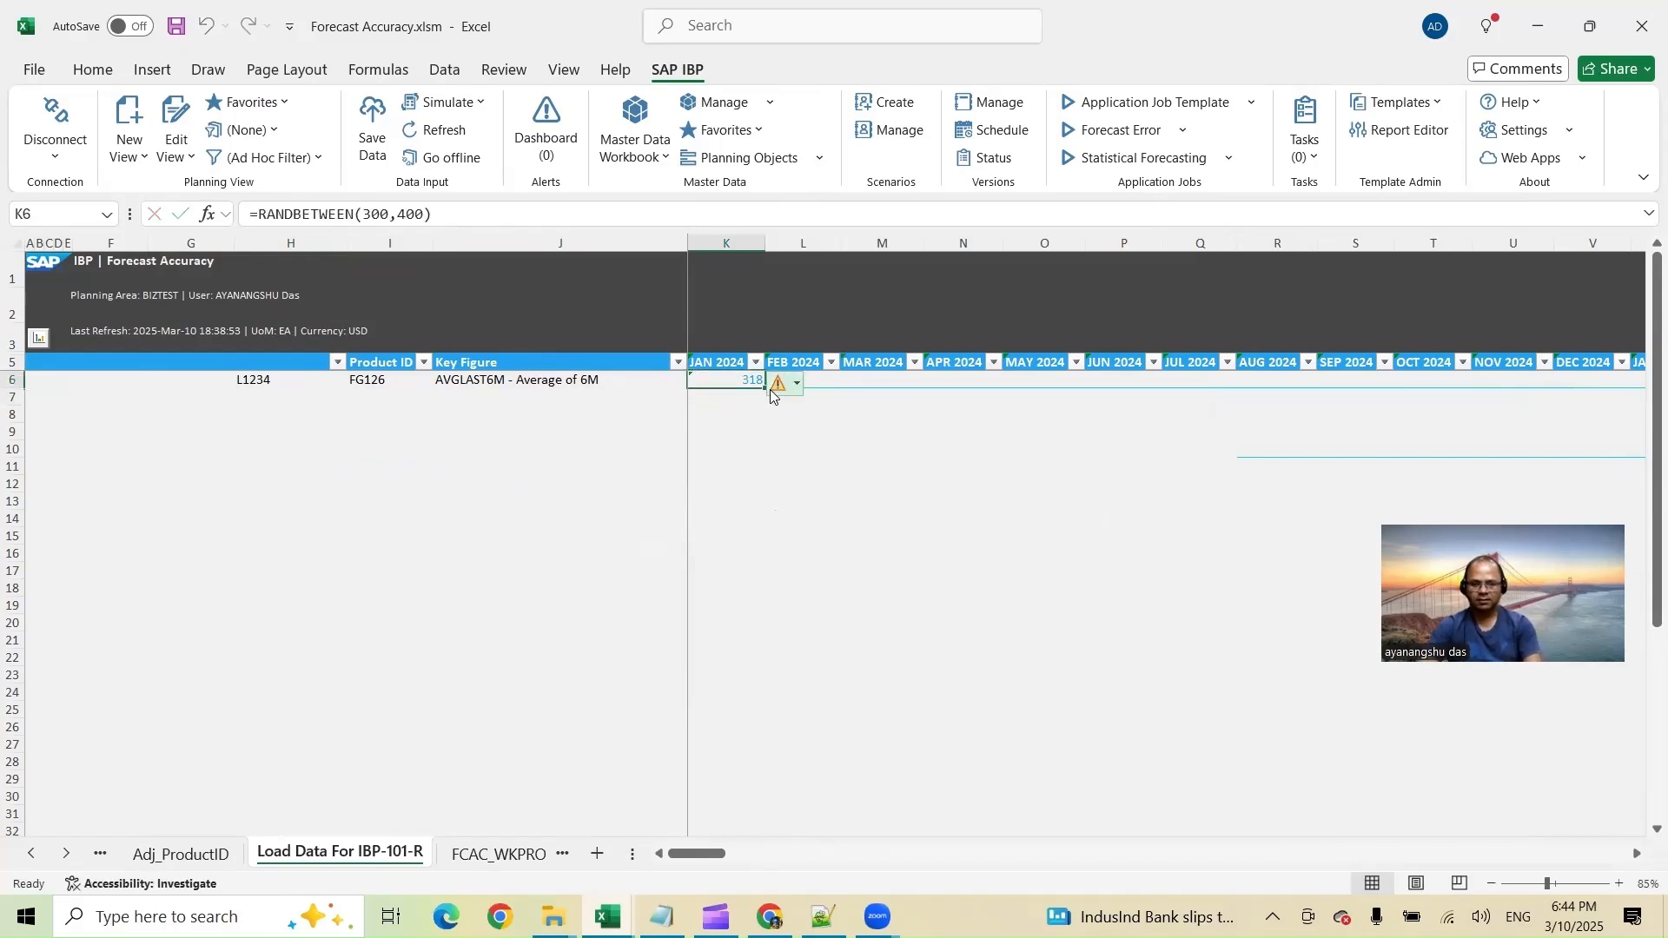
pyautogui.moveTo(765, 387); pyautogui.dragTo(1540, 424)
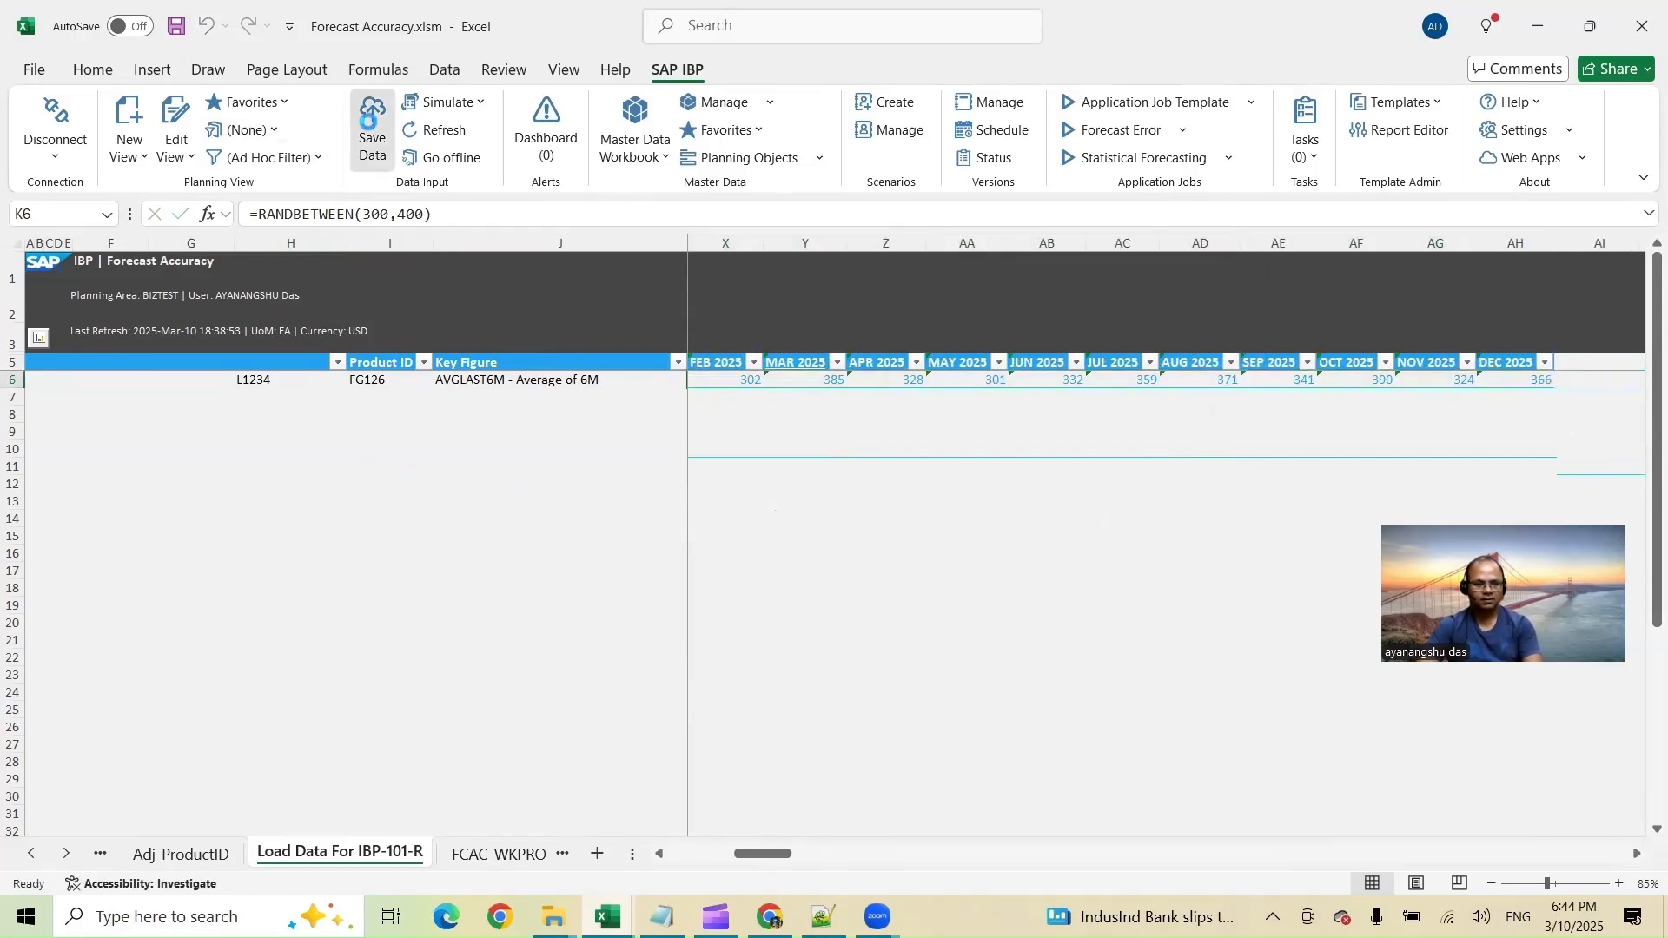
# Try to save the random monthly values to IBP and refresh the planning view
pyautogui.click(368, 119)
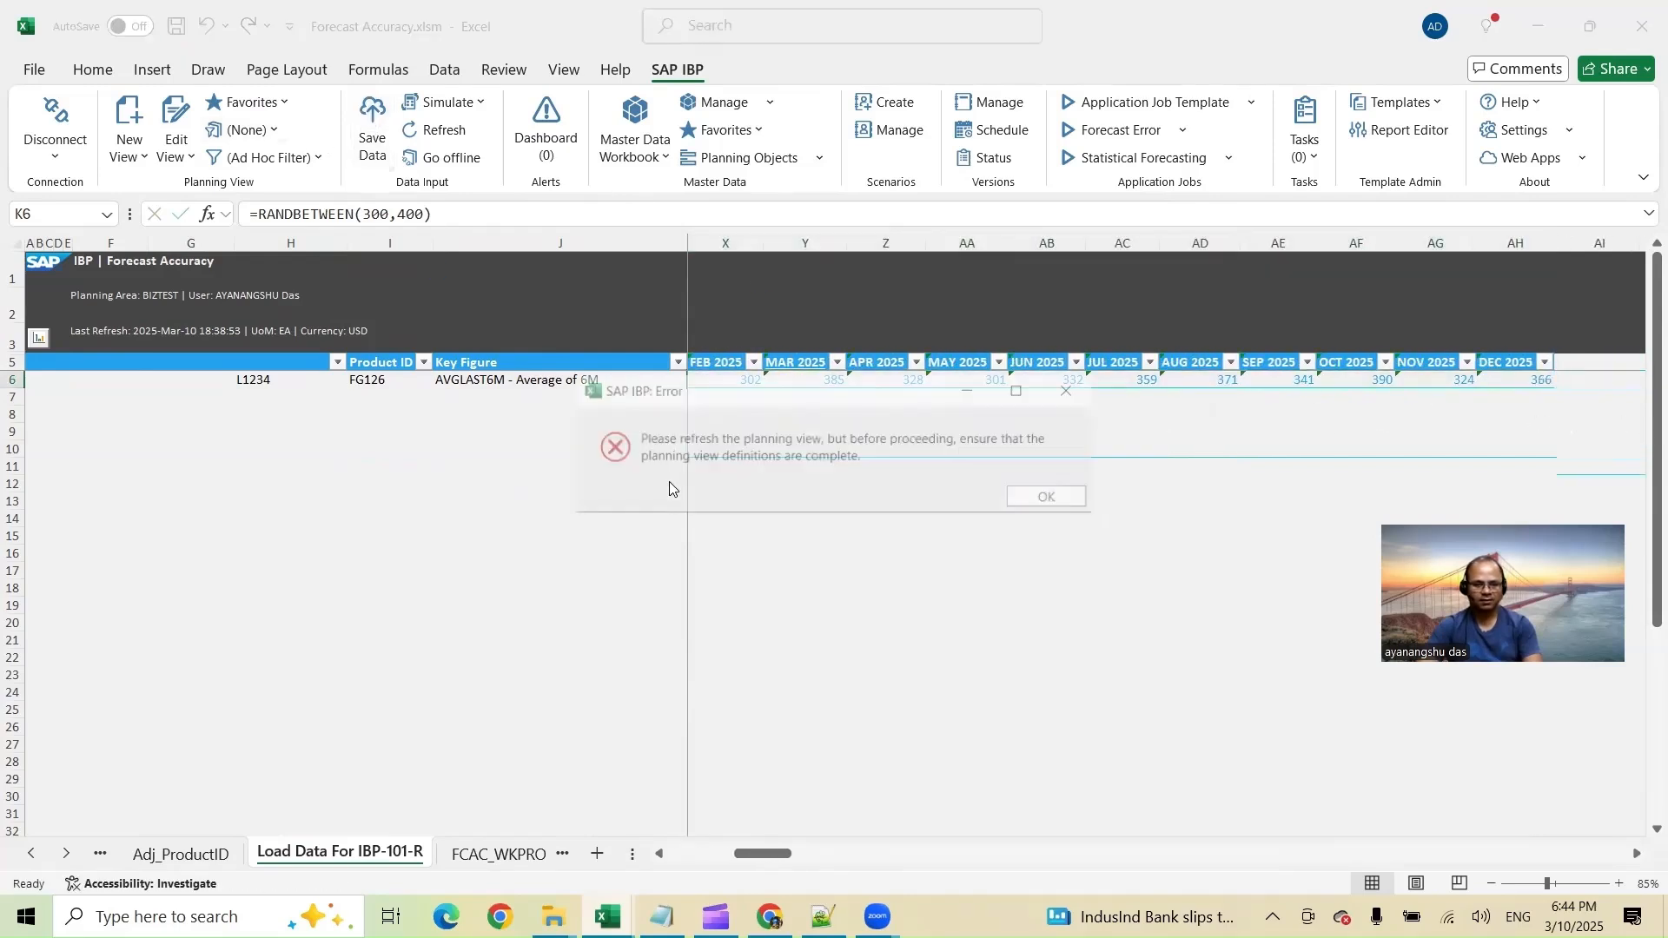
pyautogui.click(1034, 497)
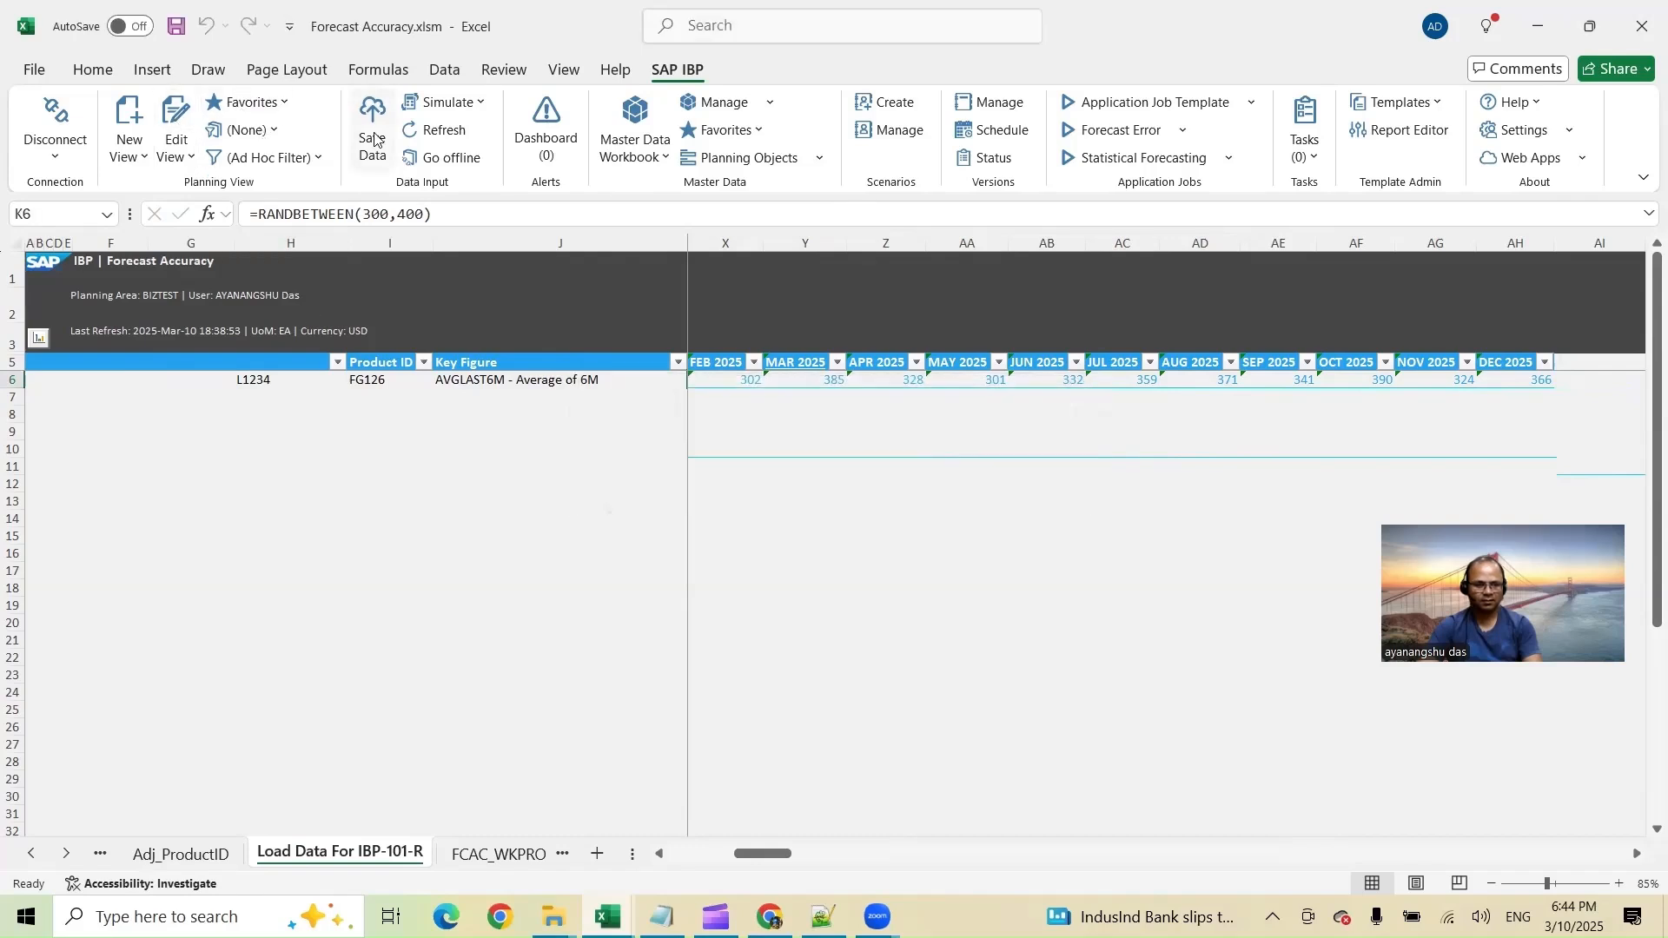
pyautogui.click(436, 130)
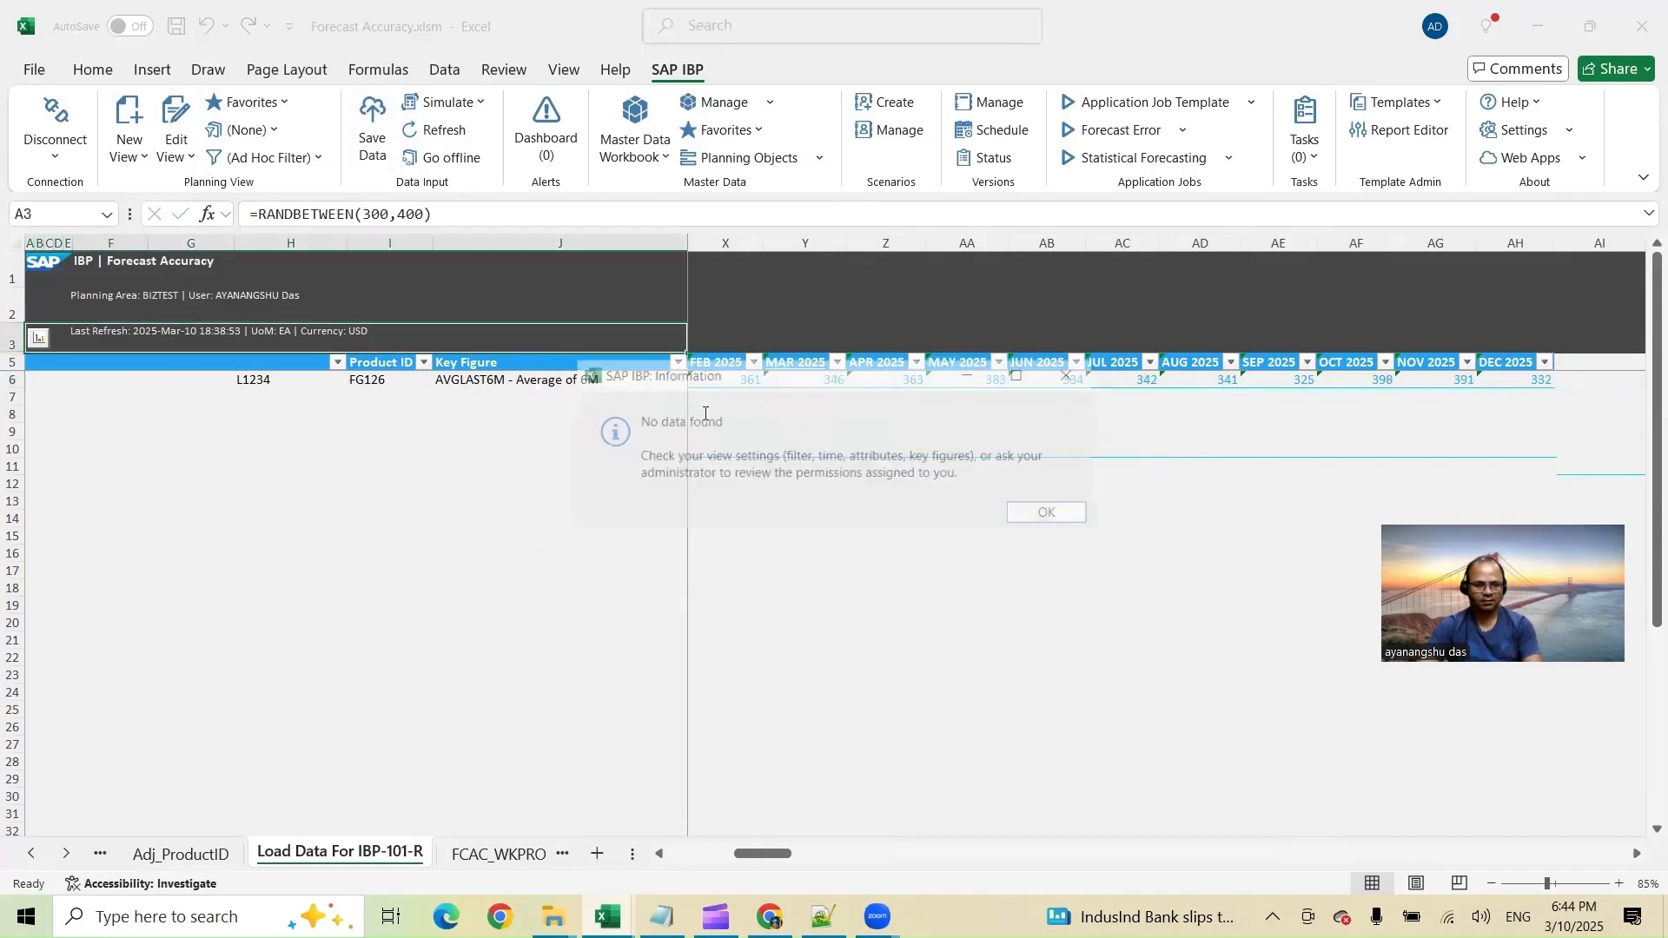
pyautogui.click(1014, 508)
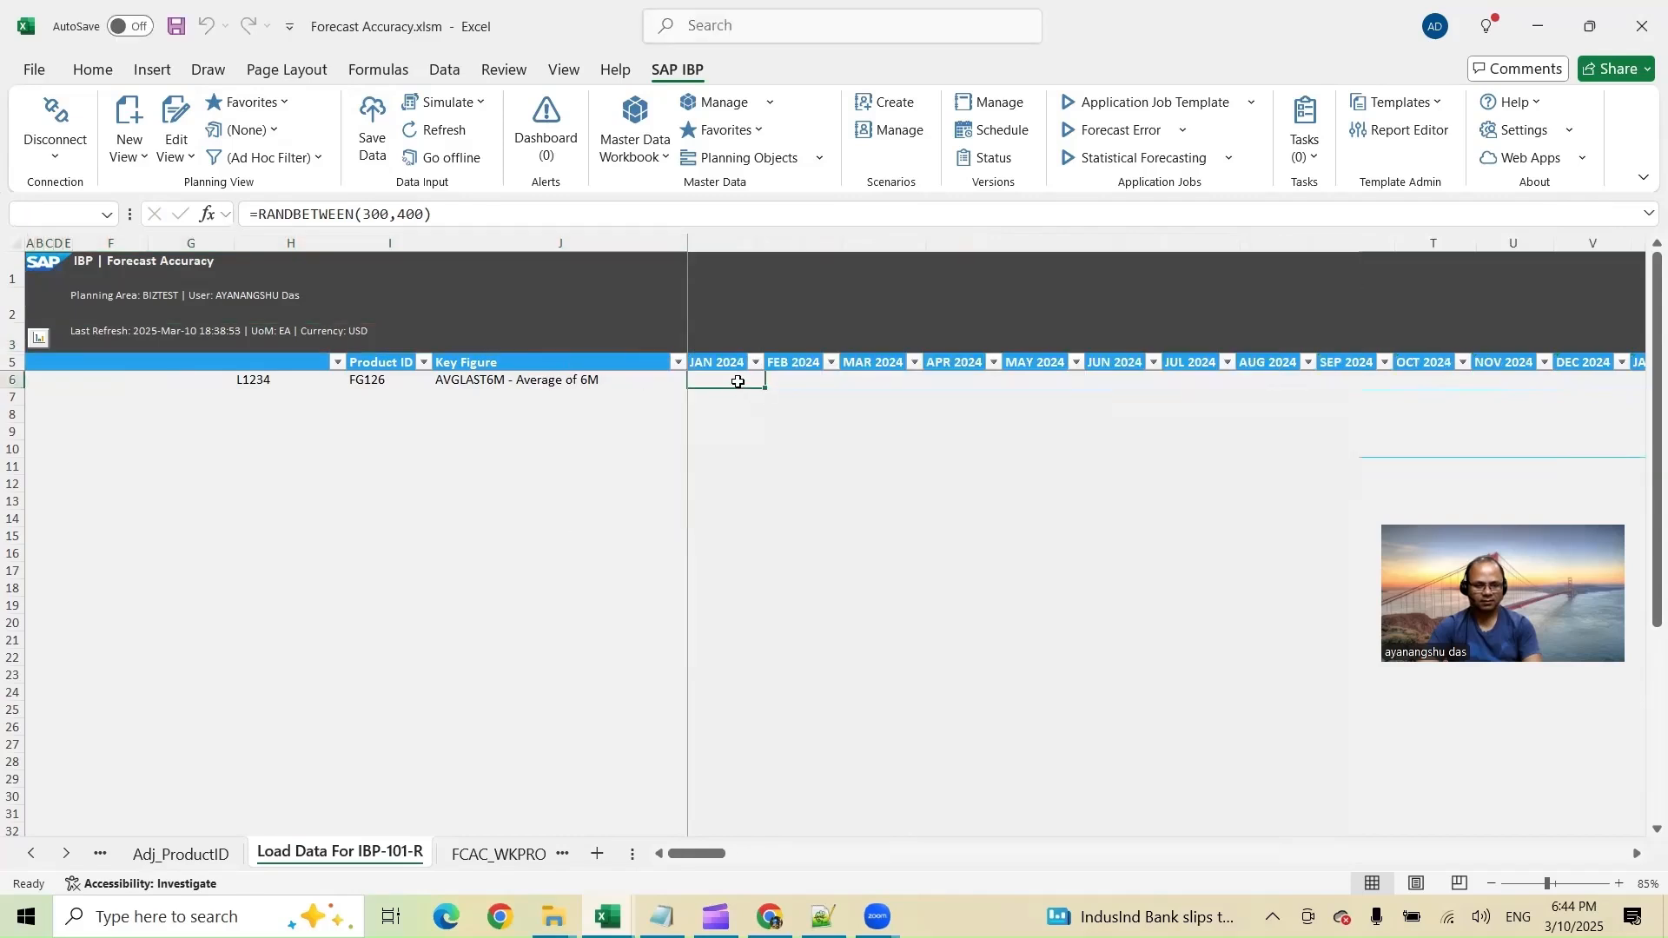
# Enter 100 for JAN 2024 in K6 and try to save the data
pyautogui.click(759, 518)
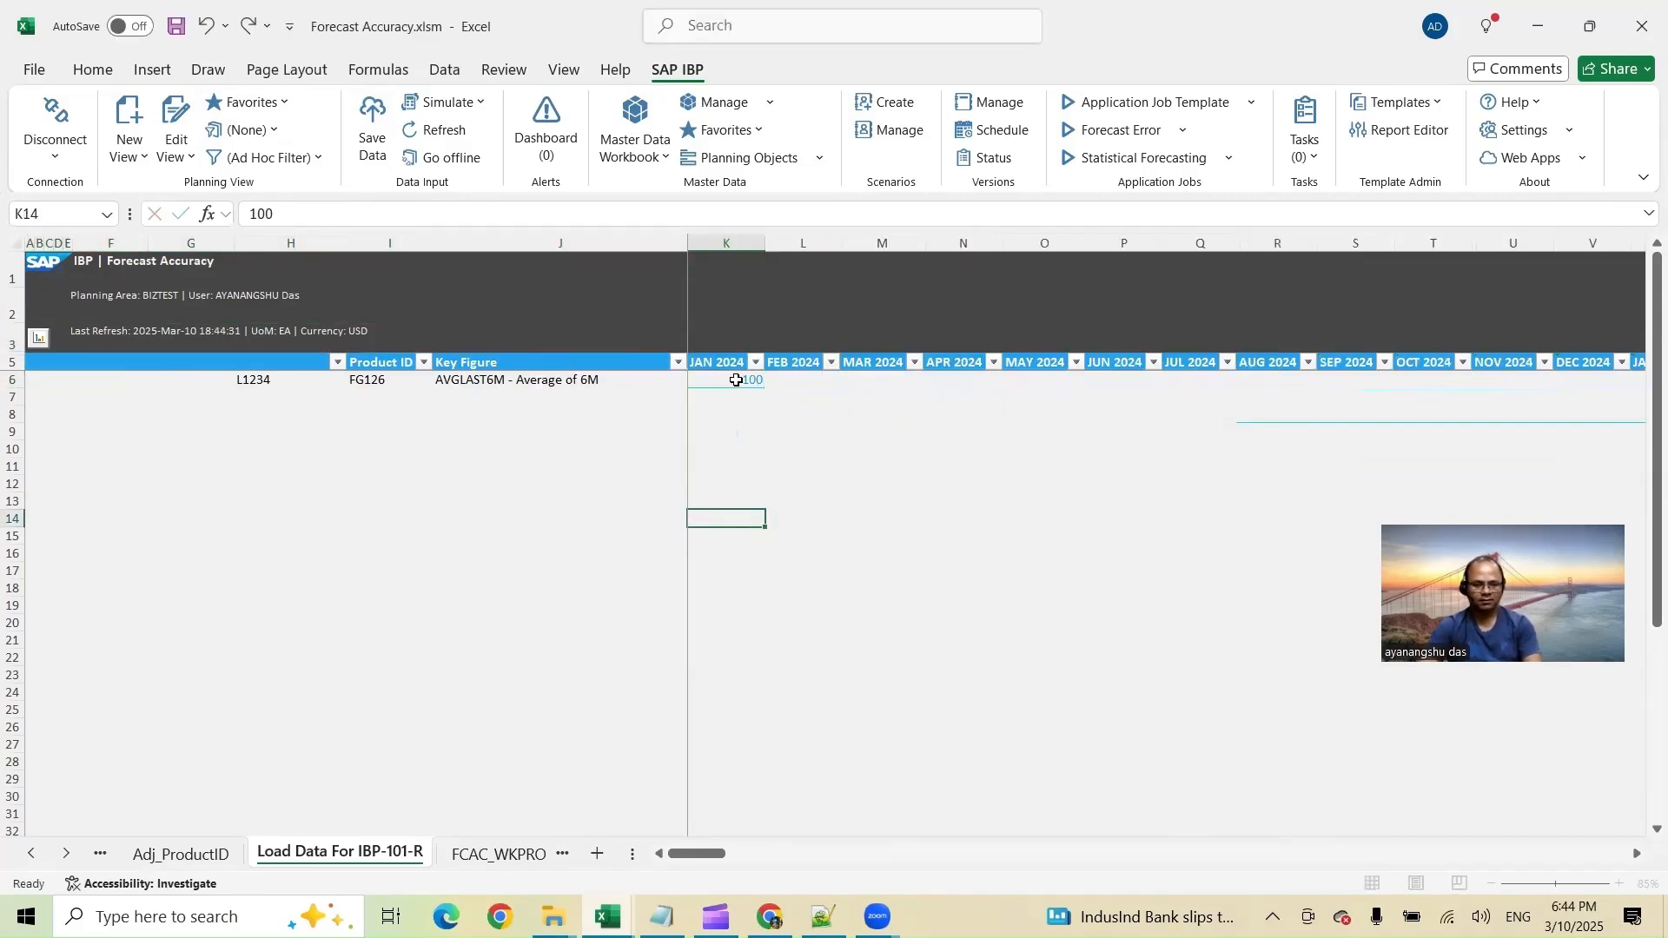
pyautogui.click(736, 380)
pyautogui.click(372, 130)
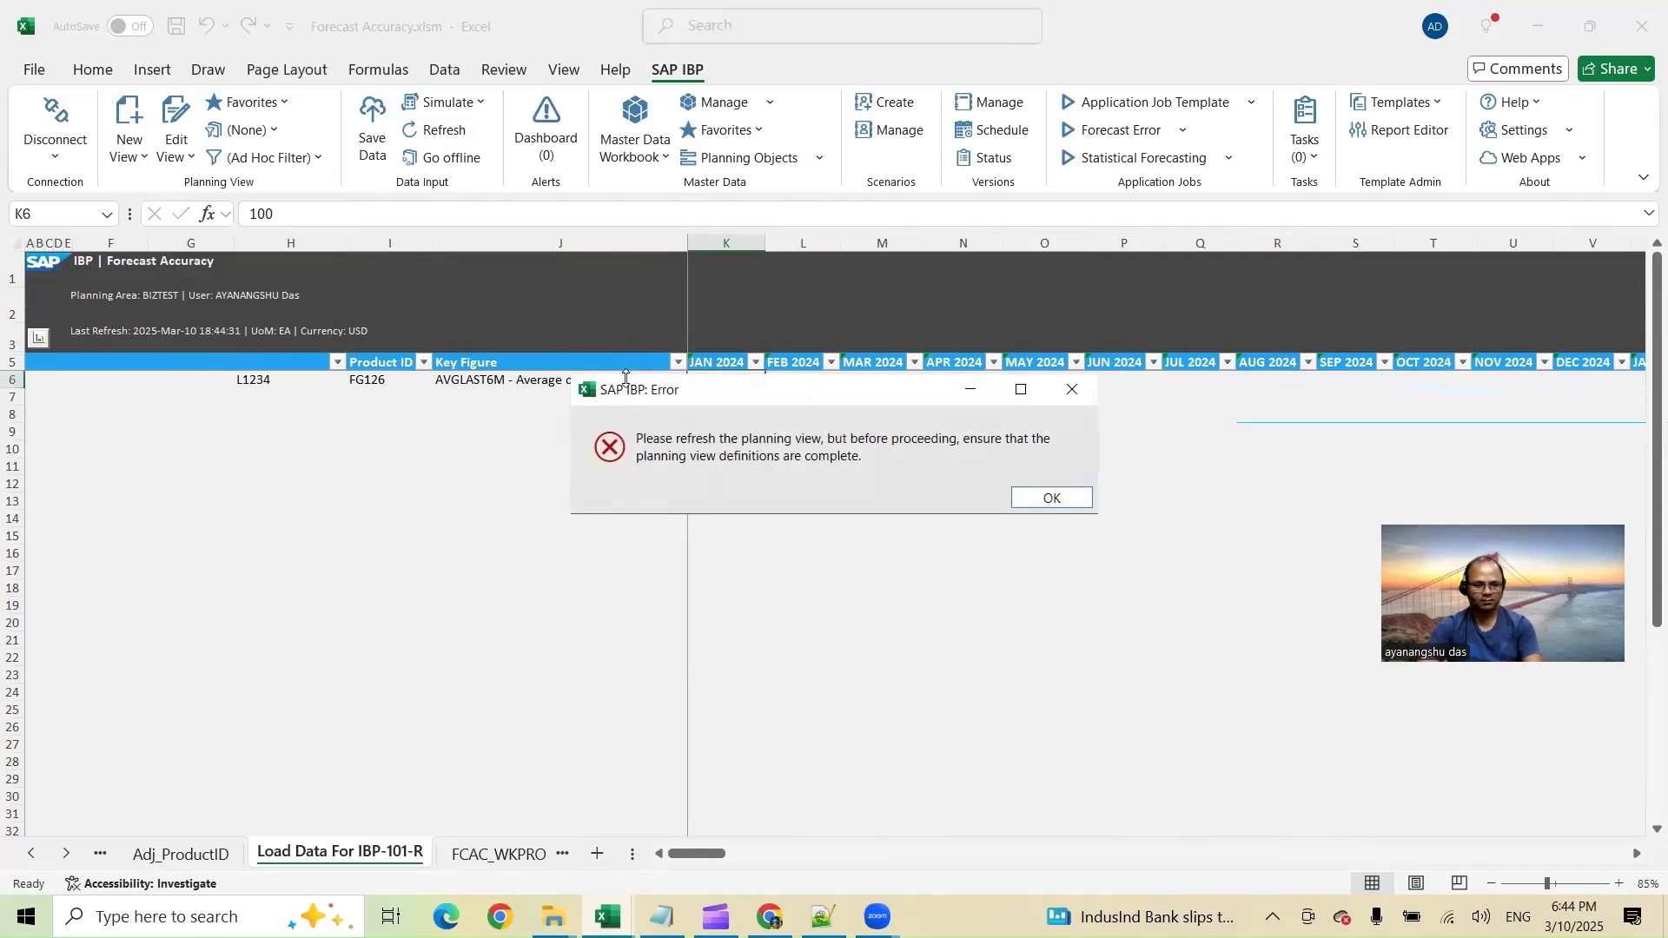
pyautogui.click(1052, 499)
# Reopen the definition of the Load Data For IBP-101-R planning view and reapply it
pyautogui.click(176, 112)
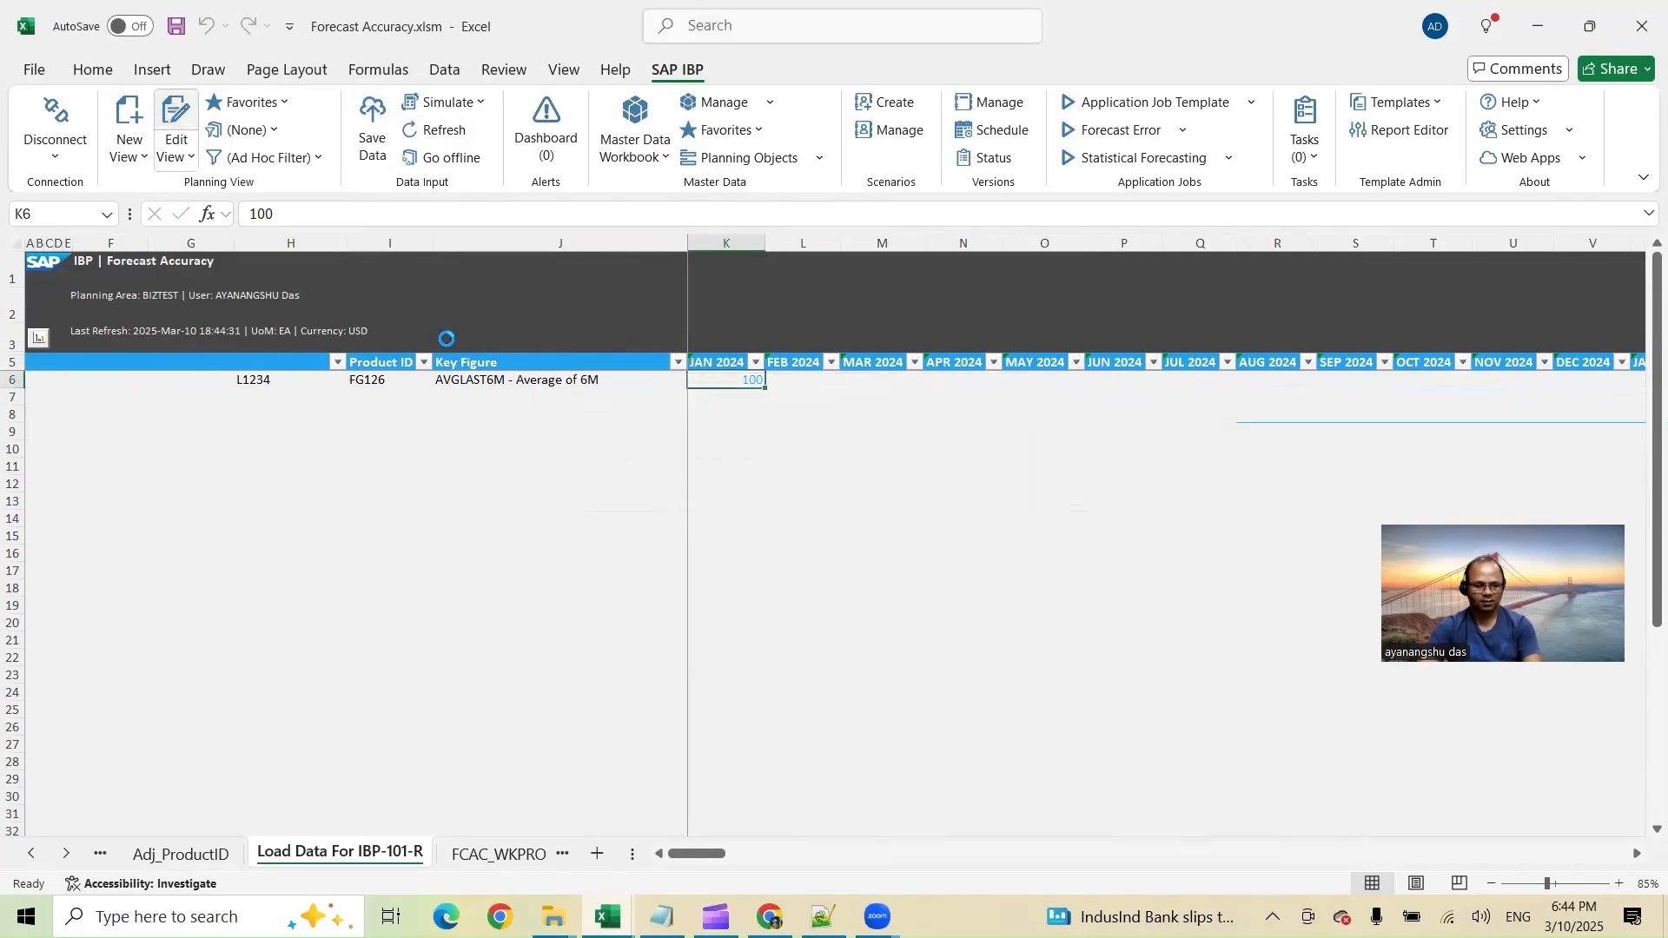
pyautogui.click(242, 305)
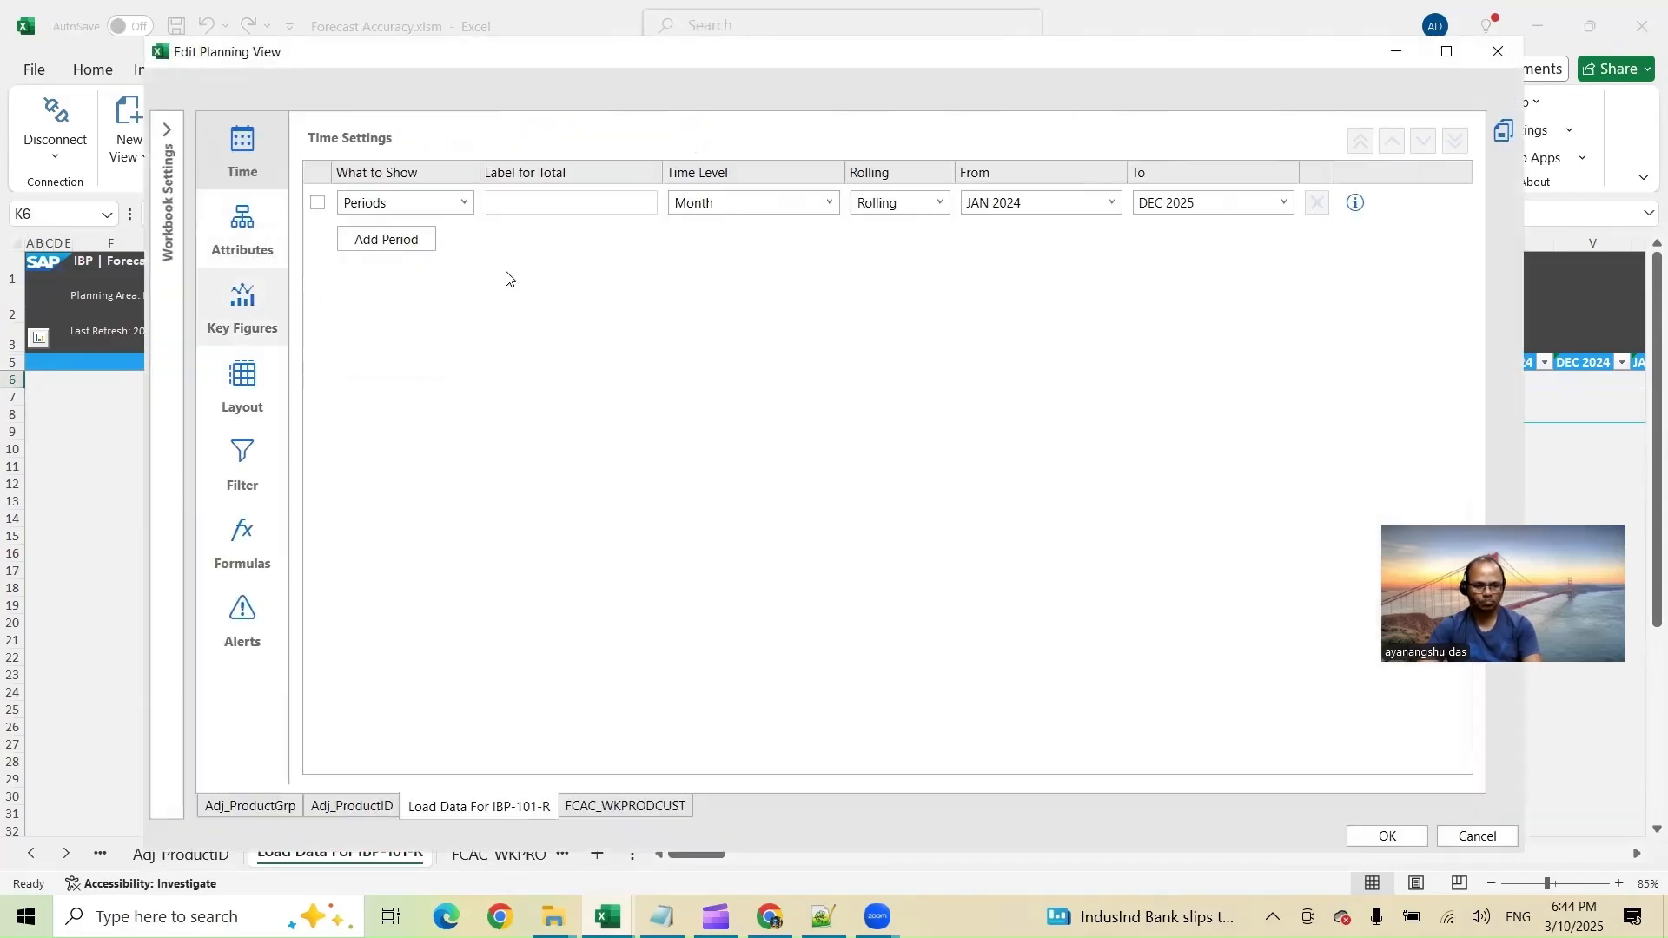
pyautogui.click(1387, 836)
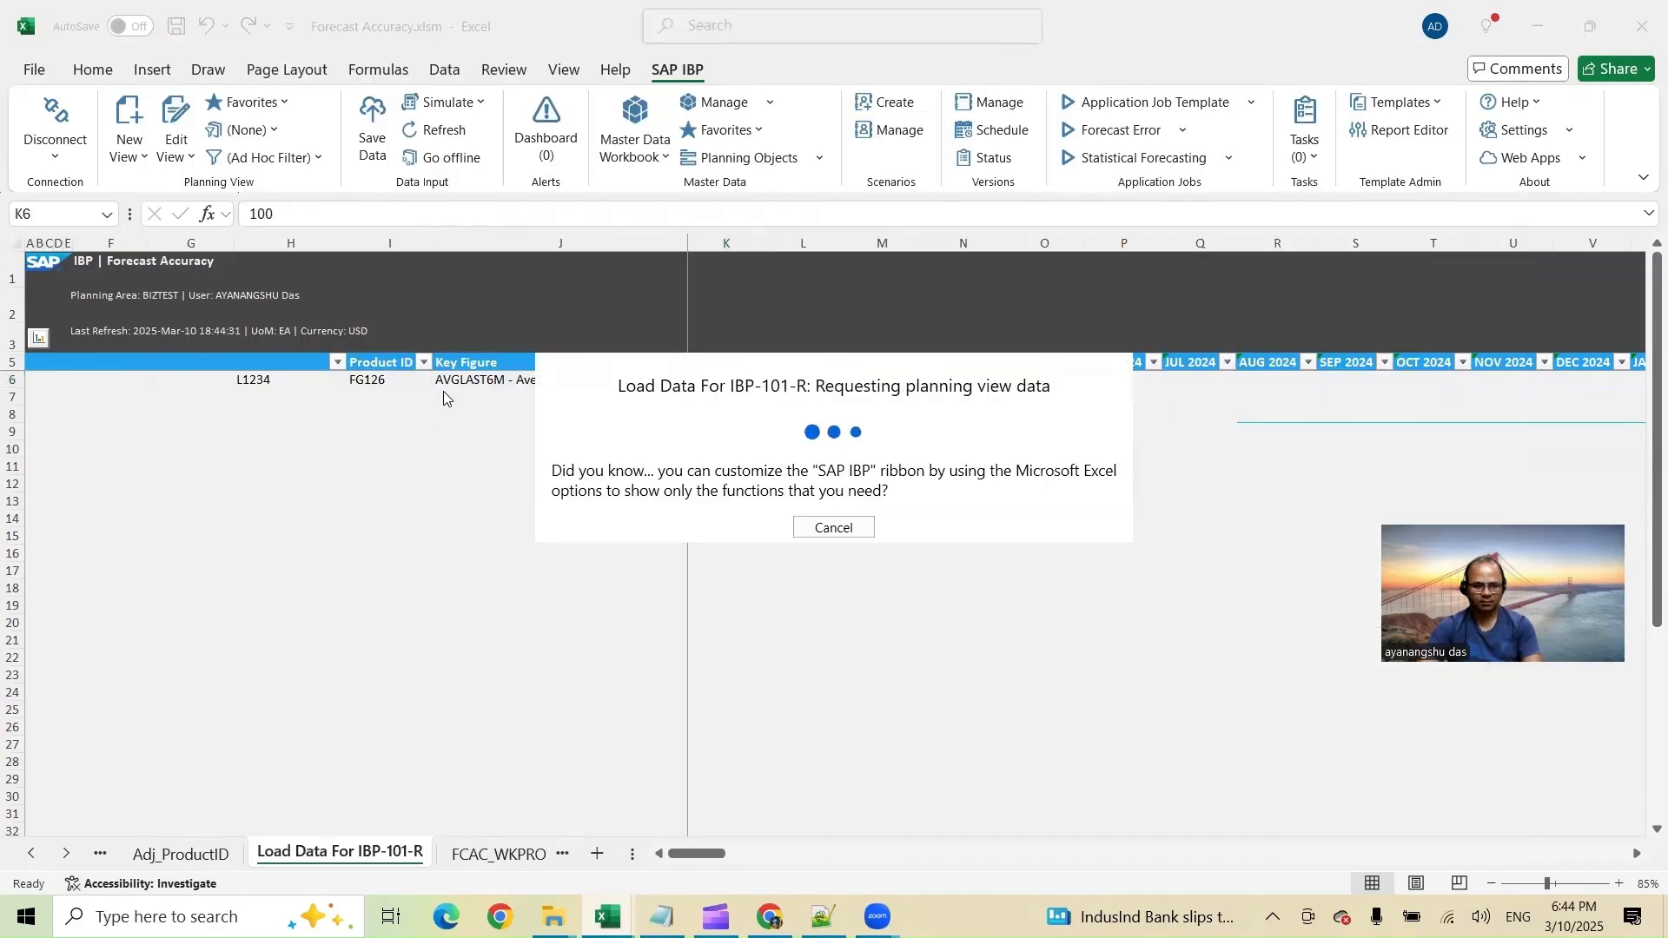
pyautogui.click(1050, 514)
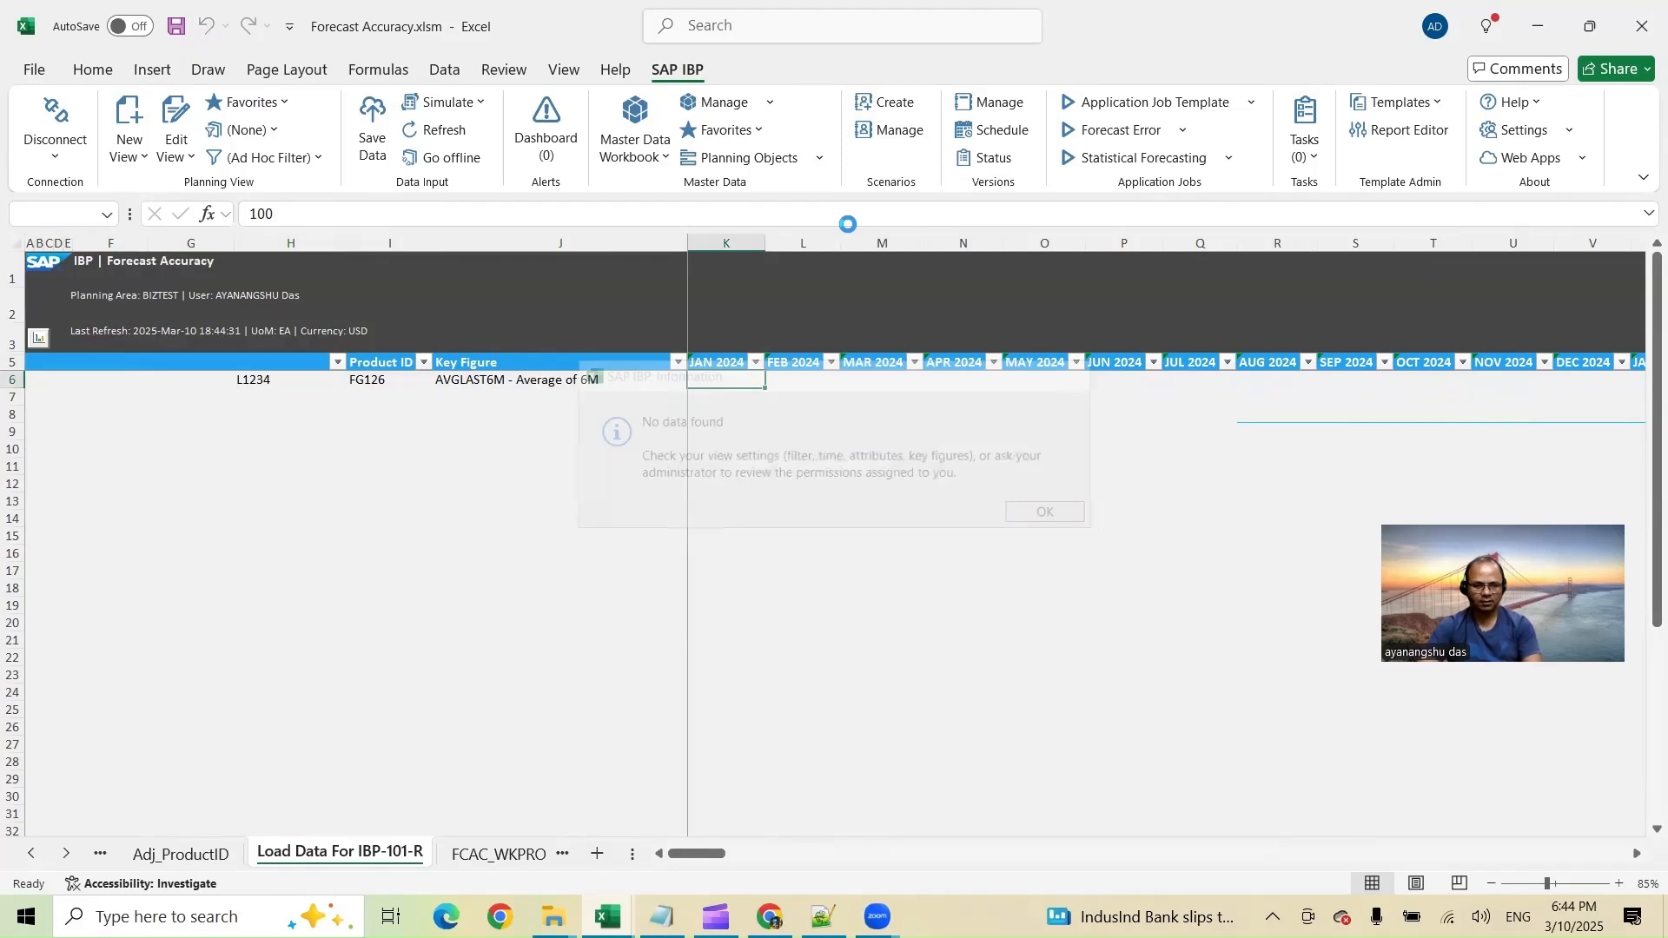
# Add a new planning object for product IBP-101-R to the Load Data For IBP-101-R view
pyautogui.click(819, 159)
pyautogui.click(739, 187)
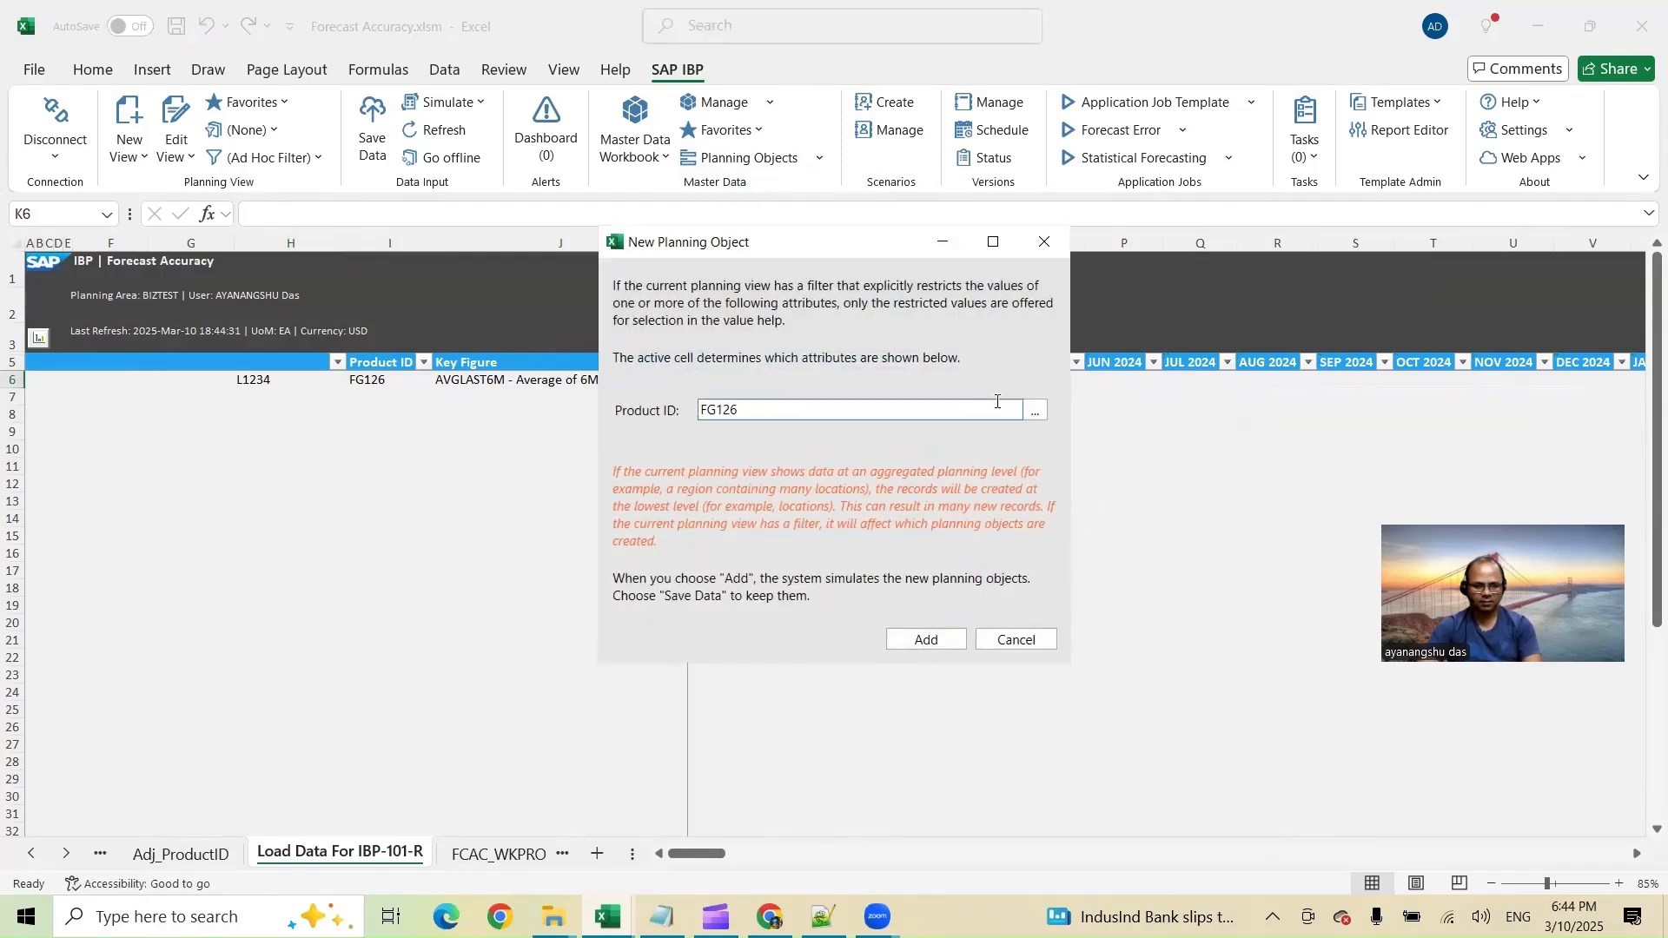
pyautogui.click(1037, 412)
pyautogui.click(511, 255)
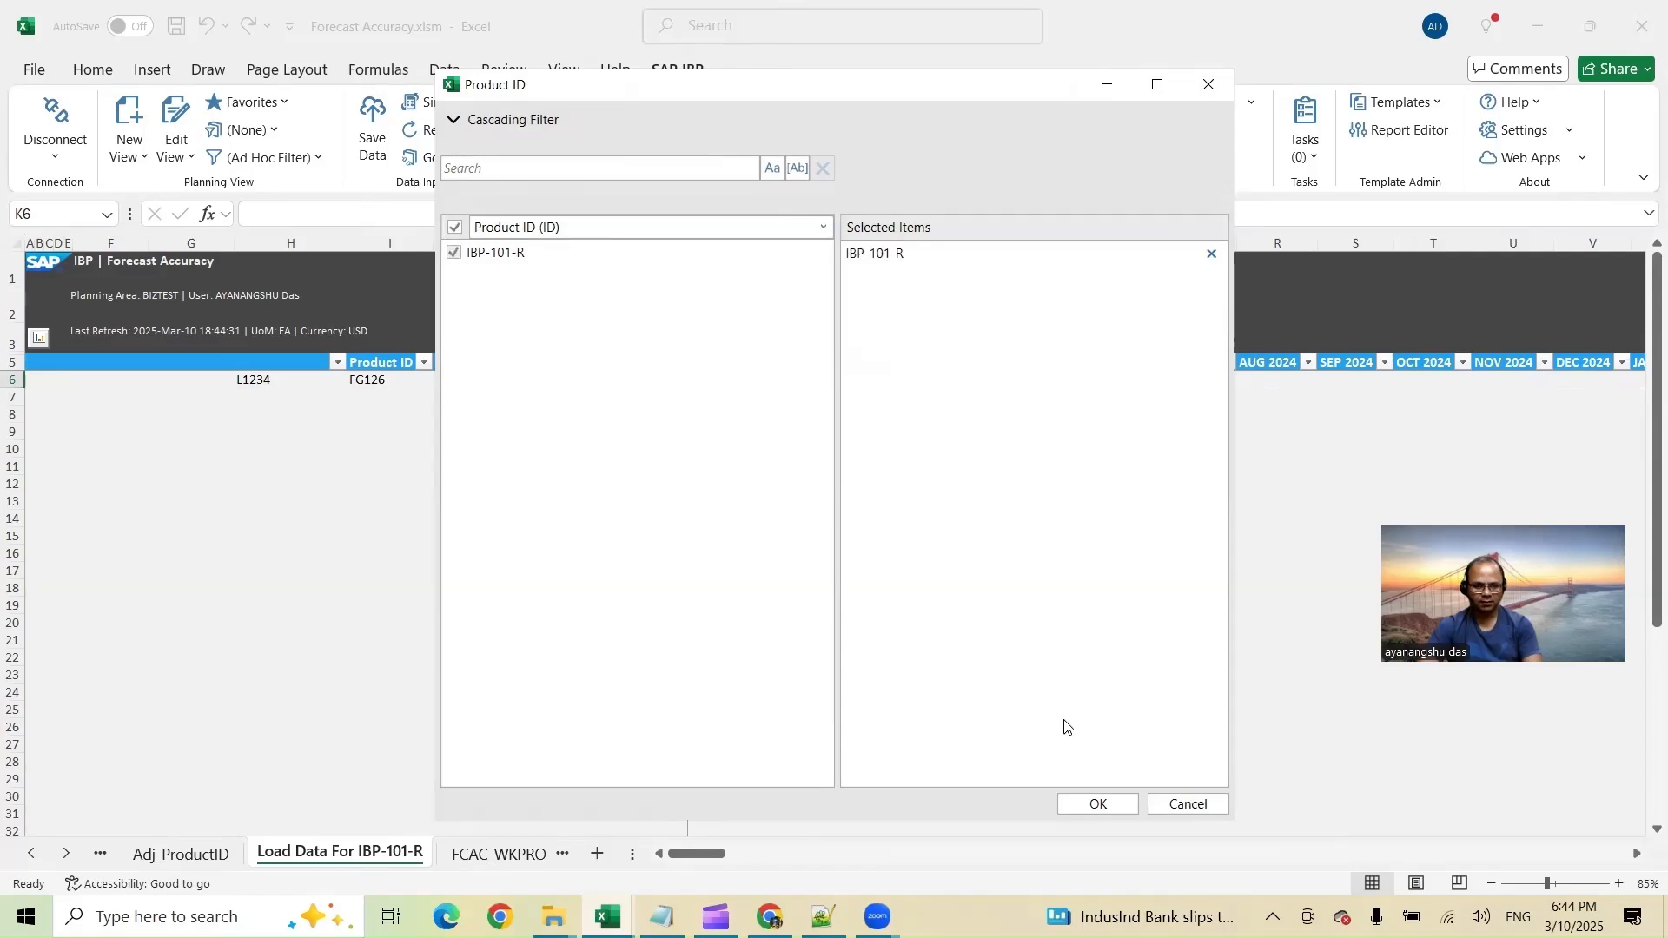
pyautogui.click(1096, 805)
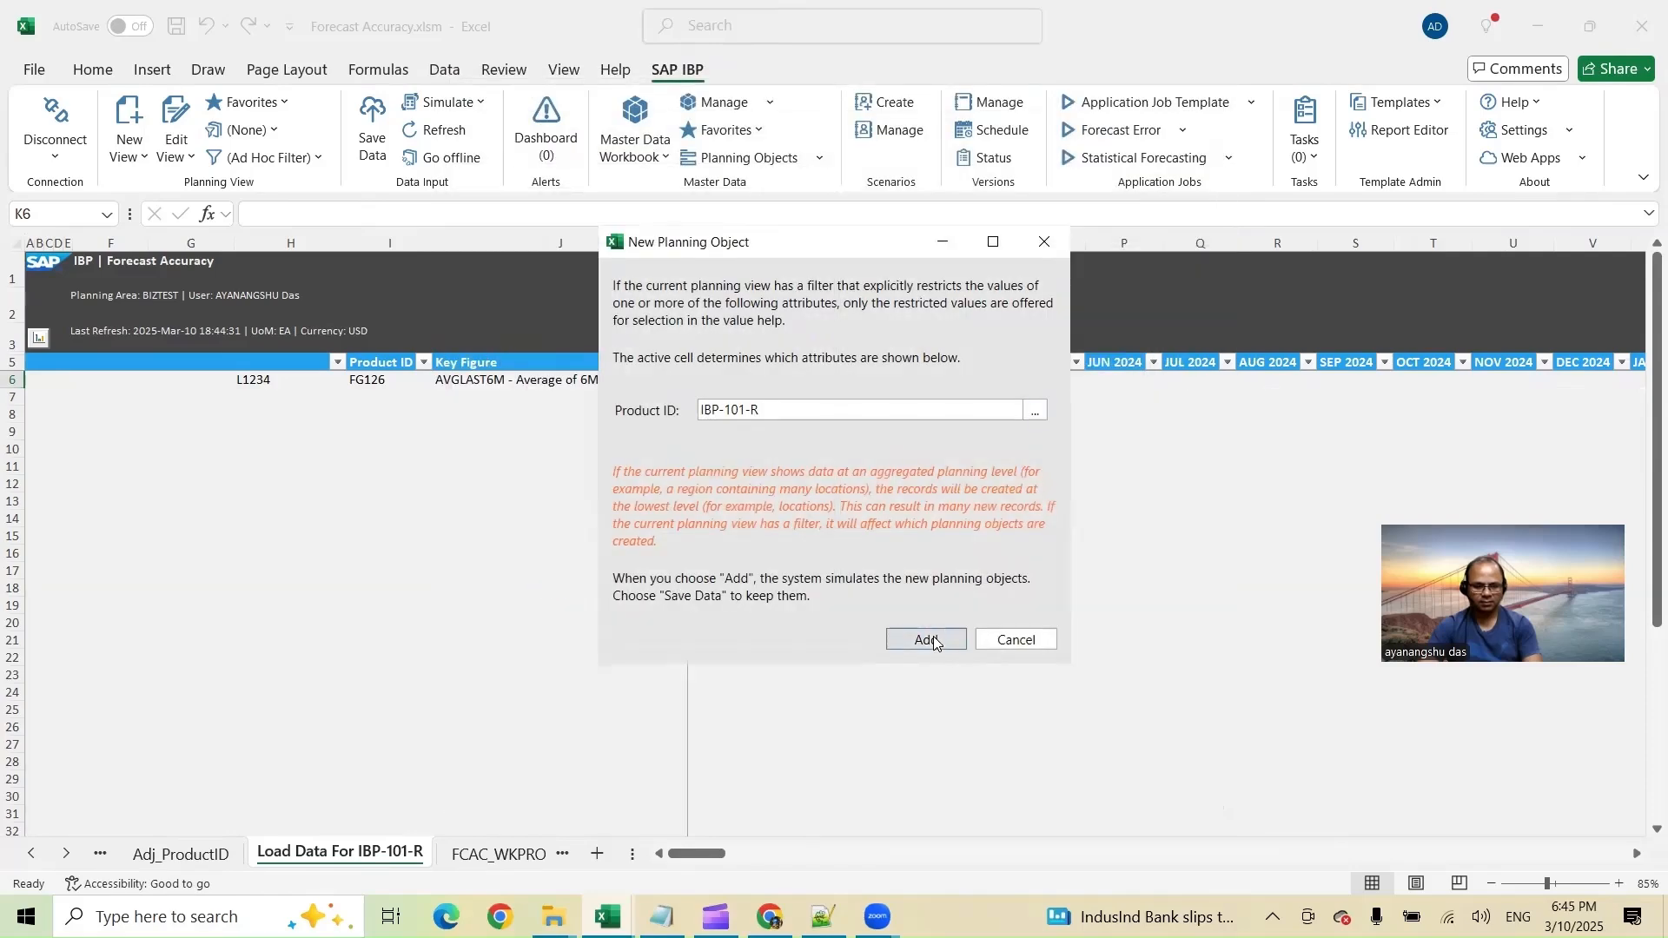
pyautogui.click(927, 639)
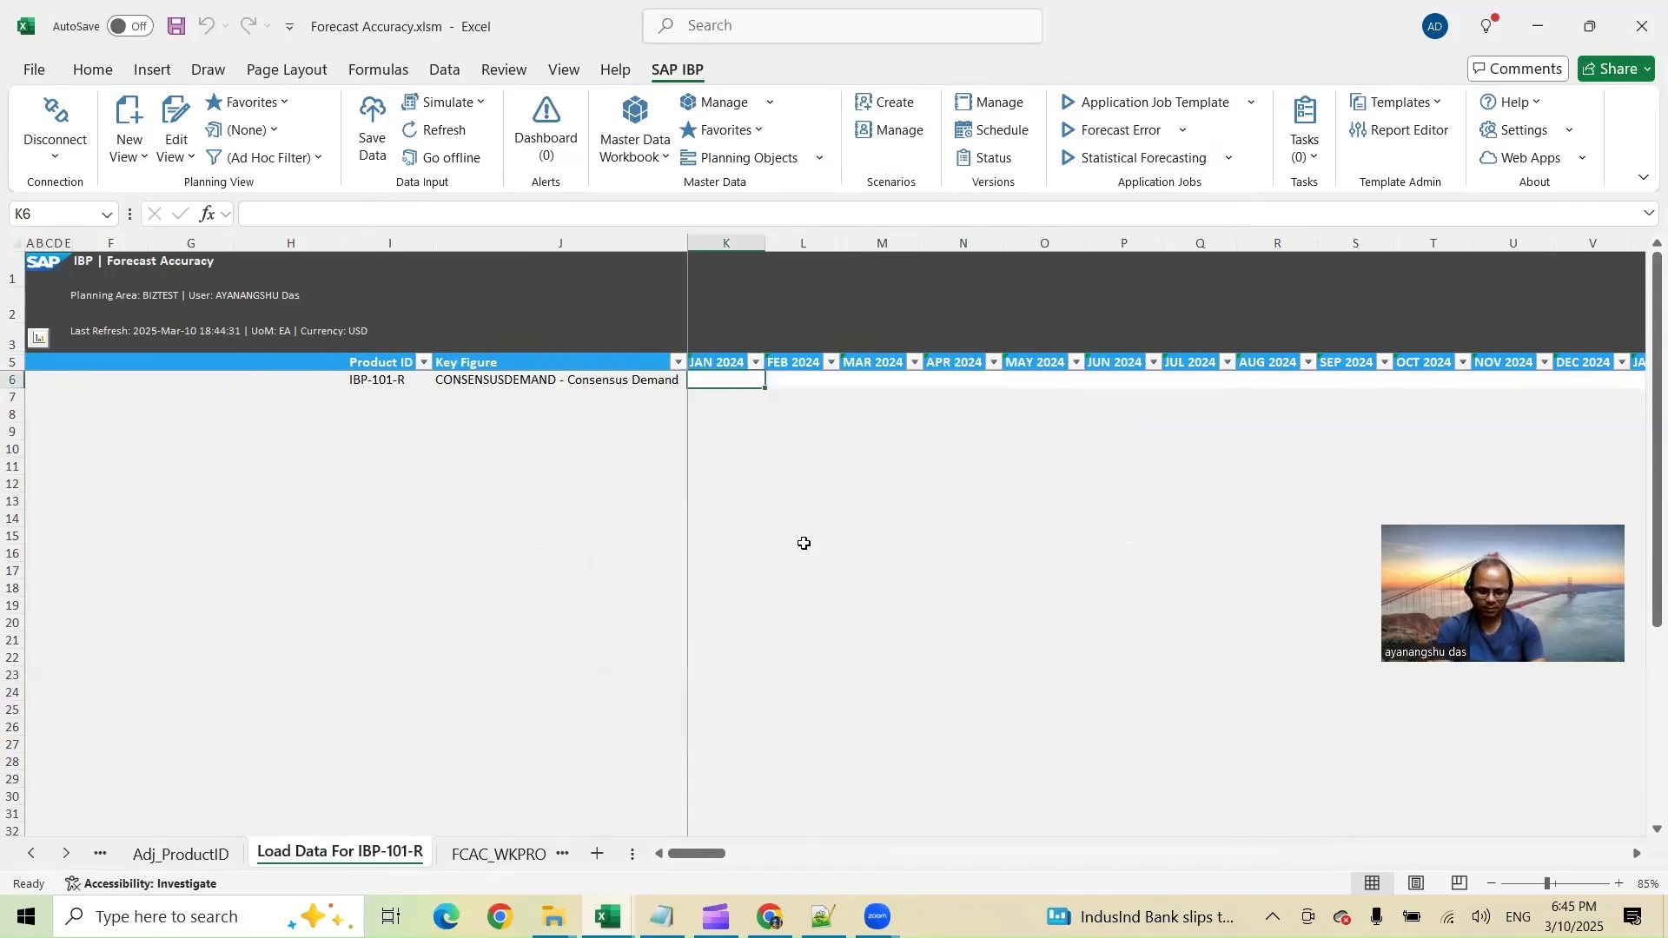
# Enter =RANDBETWEEN(300,400) as the JAN 2024 Consensus Demand of IBP-101-R in K6
pyautogui.write('=rand')
pyautogui.press('Down')
pyautogui.press('Down')
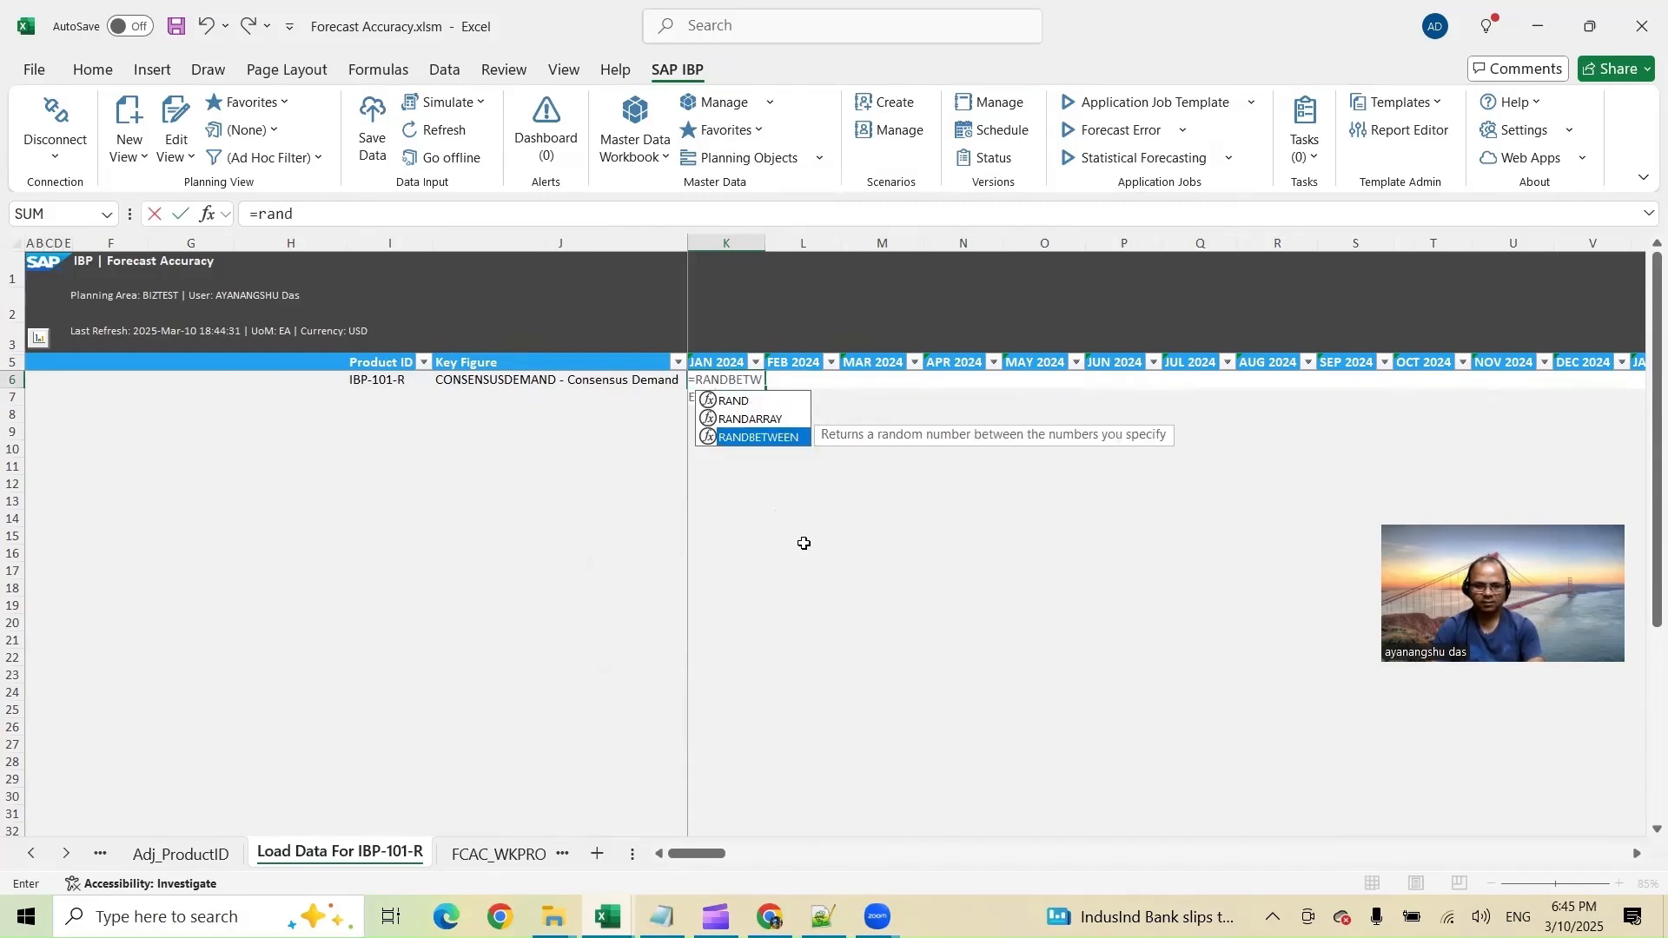
pyautogui.press('Tab')
pyautogui.write('1')
pyautogui.write('00')
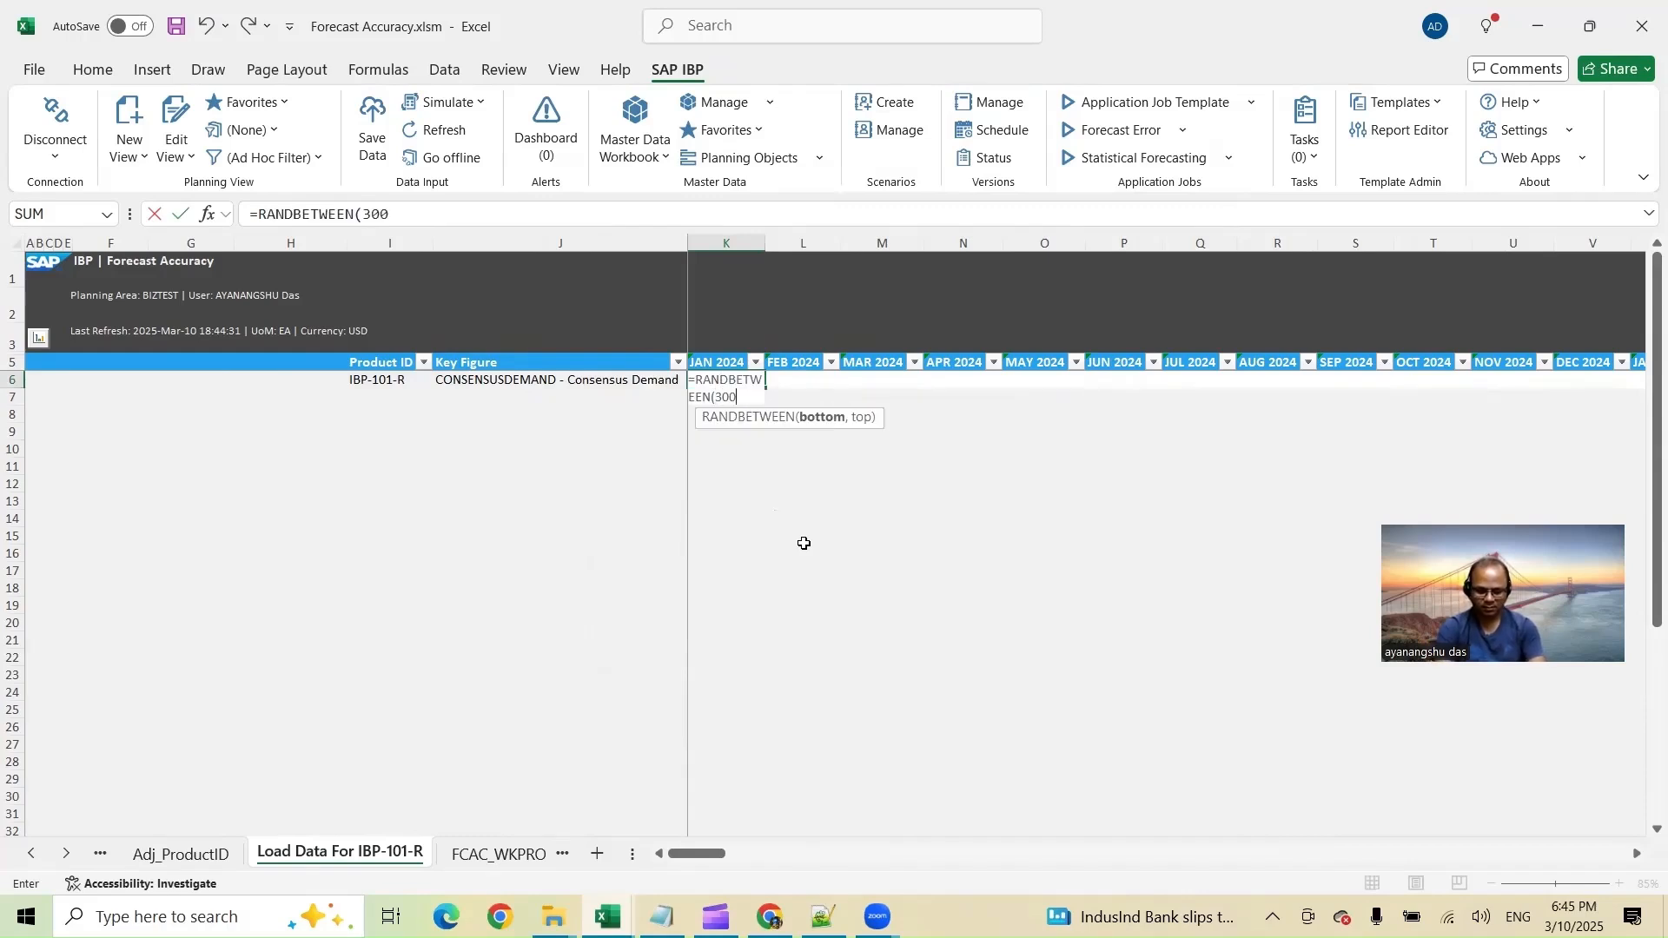
pyautogui.write(',400')
pyautogui.press('Return')
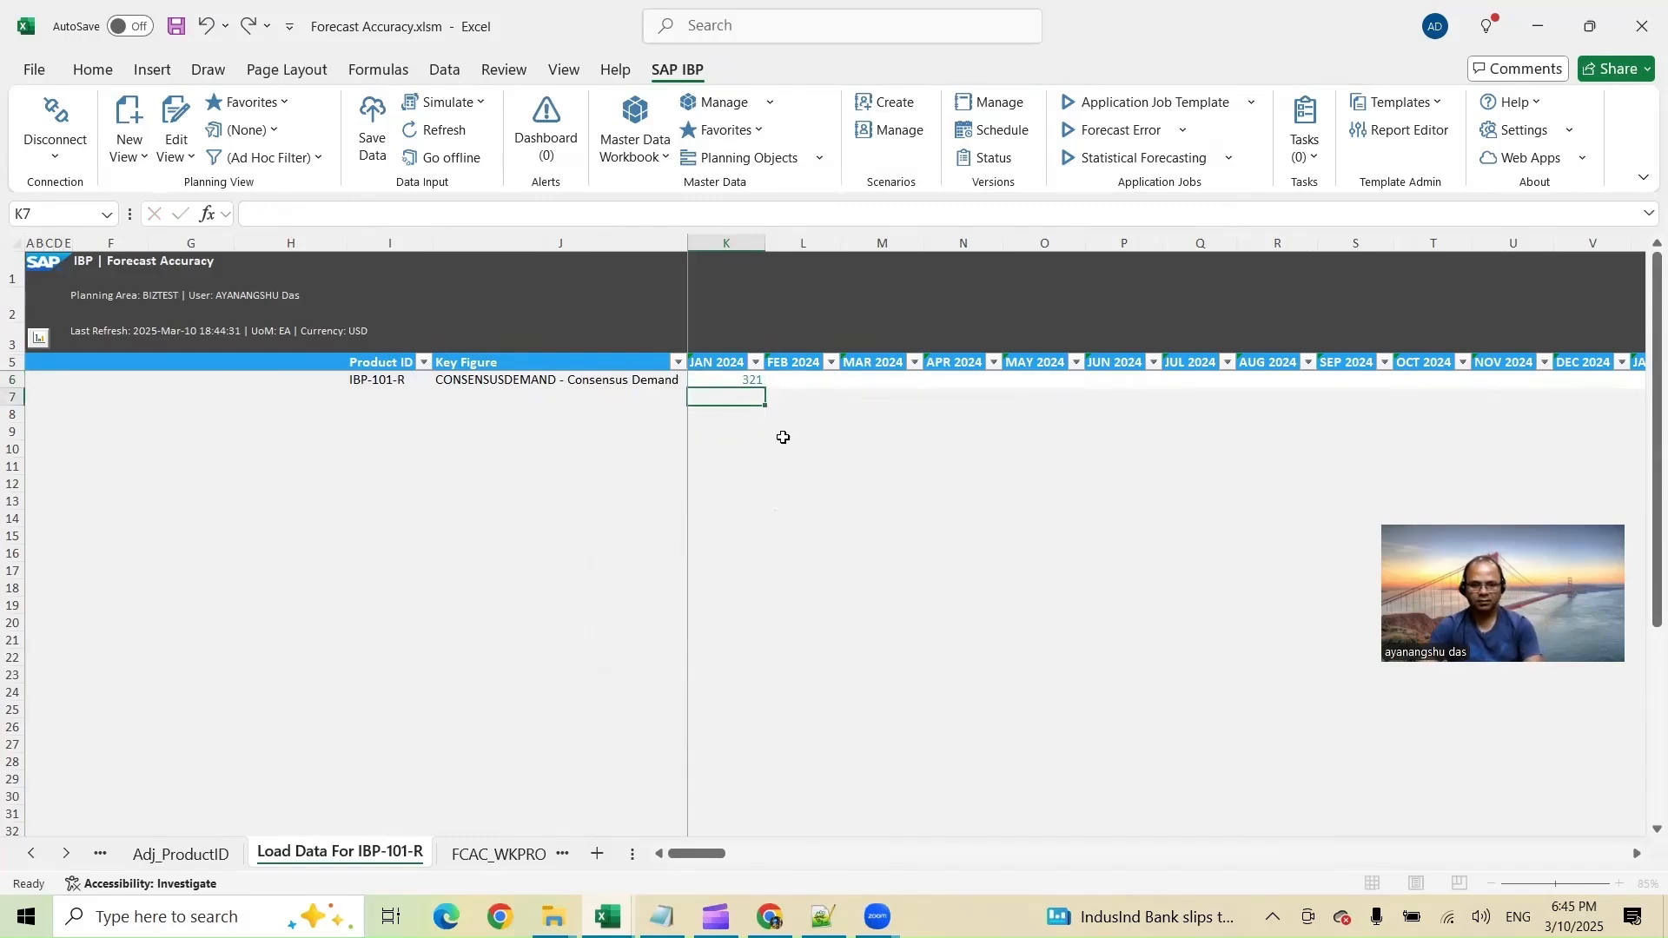
# Fill the K6 random formula across the Consensus Demand row through DEC 2025 and save the data to IBP
pyautogui.click(751, 381)
pyautogui.moveTo(762, 386); pyautogui.dragTo(1544, 392)
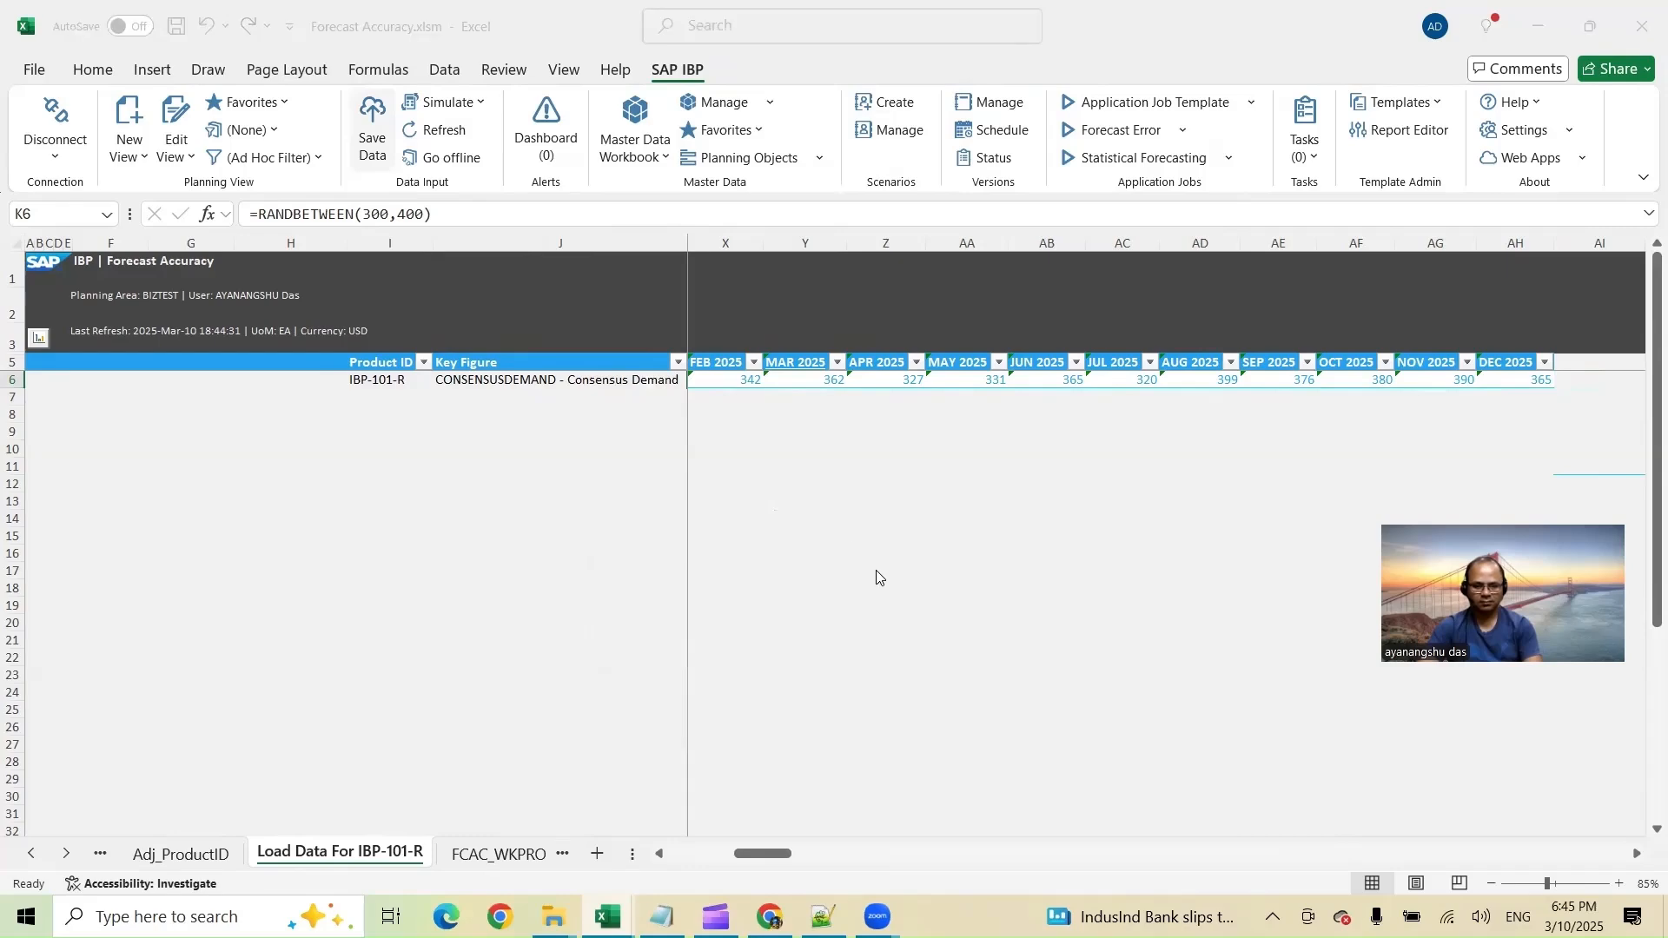
pyautogui.click(961, 813)
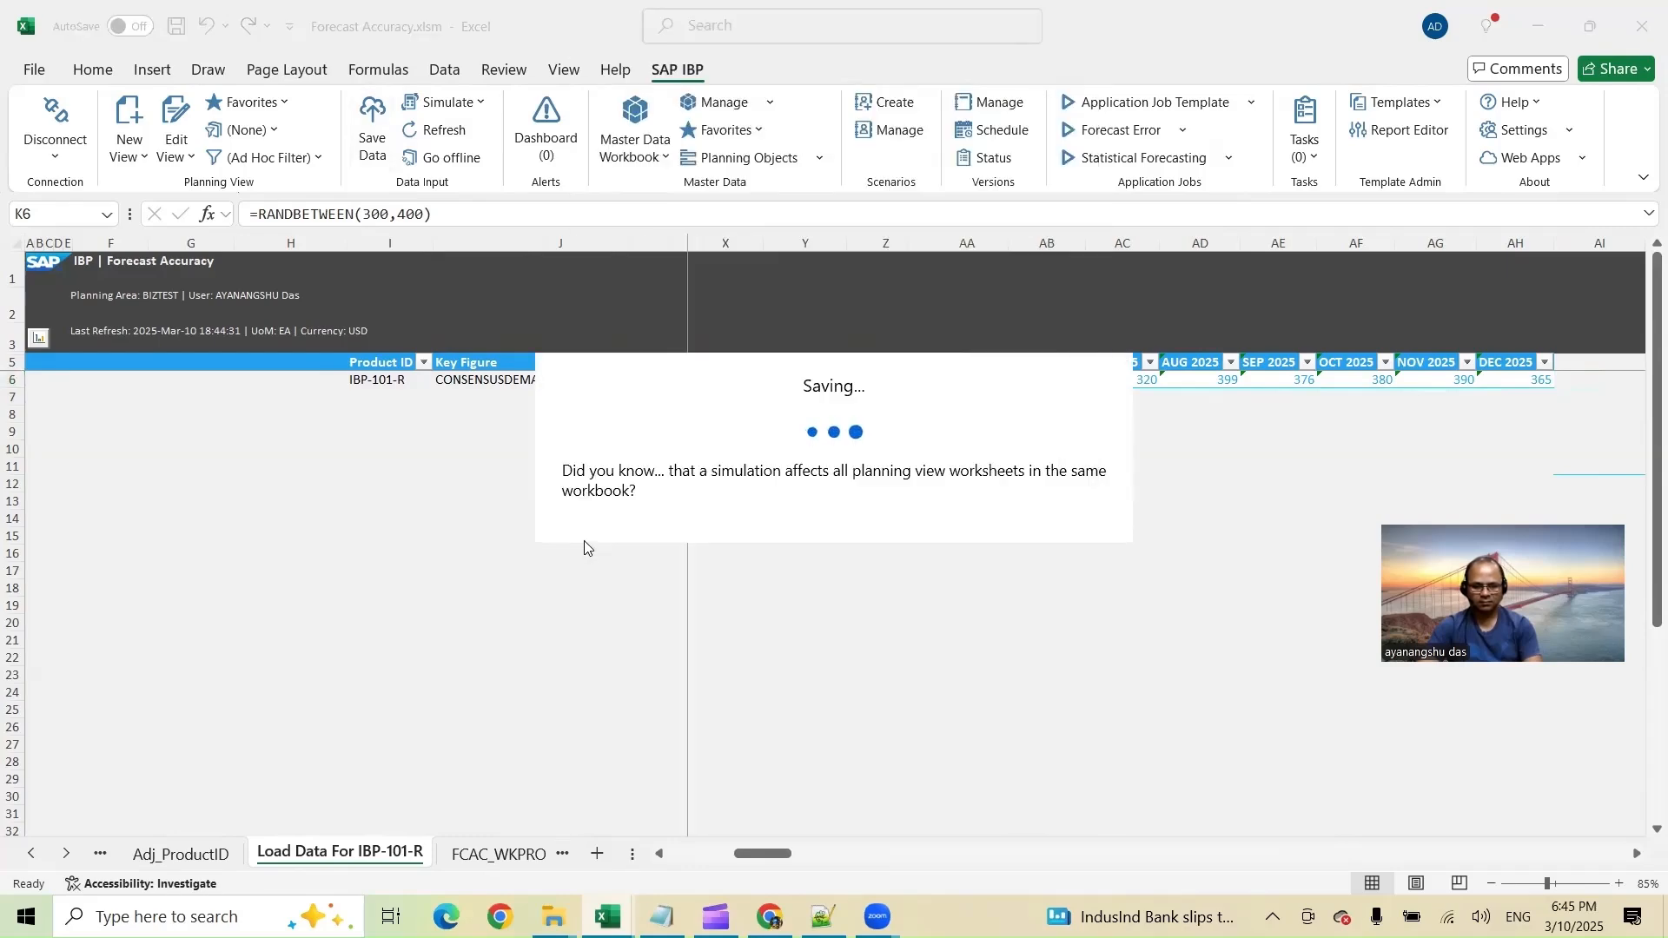
pyautogui.moveTo(772, 853); pyautogui.dragTo(681, 847)
# Add the key figure AVGLAST6M - Average of 6M to the Load Data For IBP-101-R planning view
pyautogui.click(172, 130)
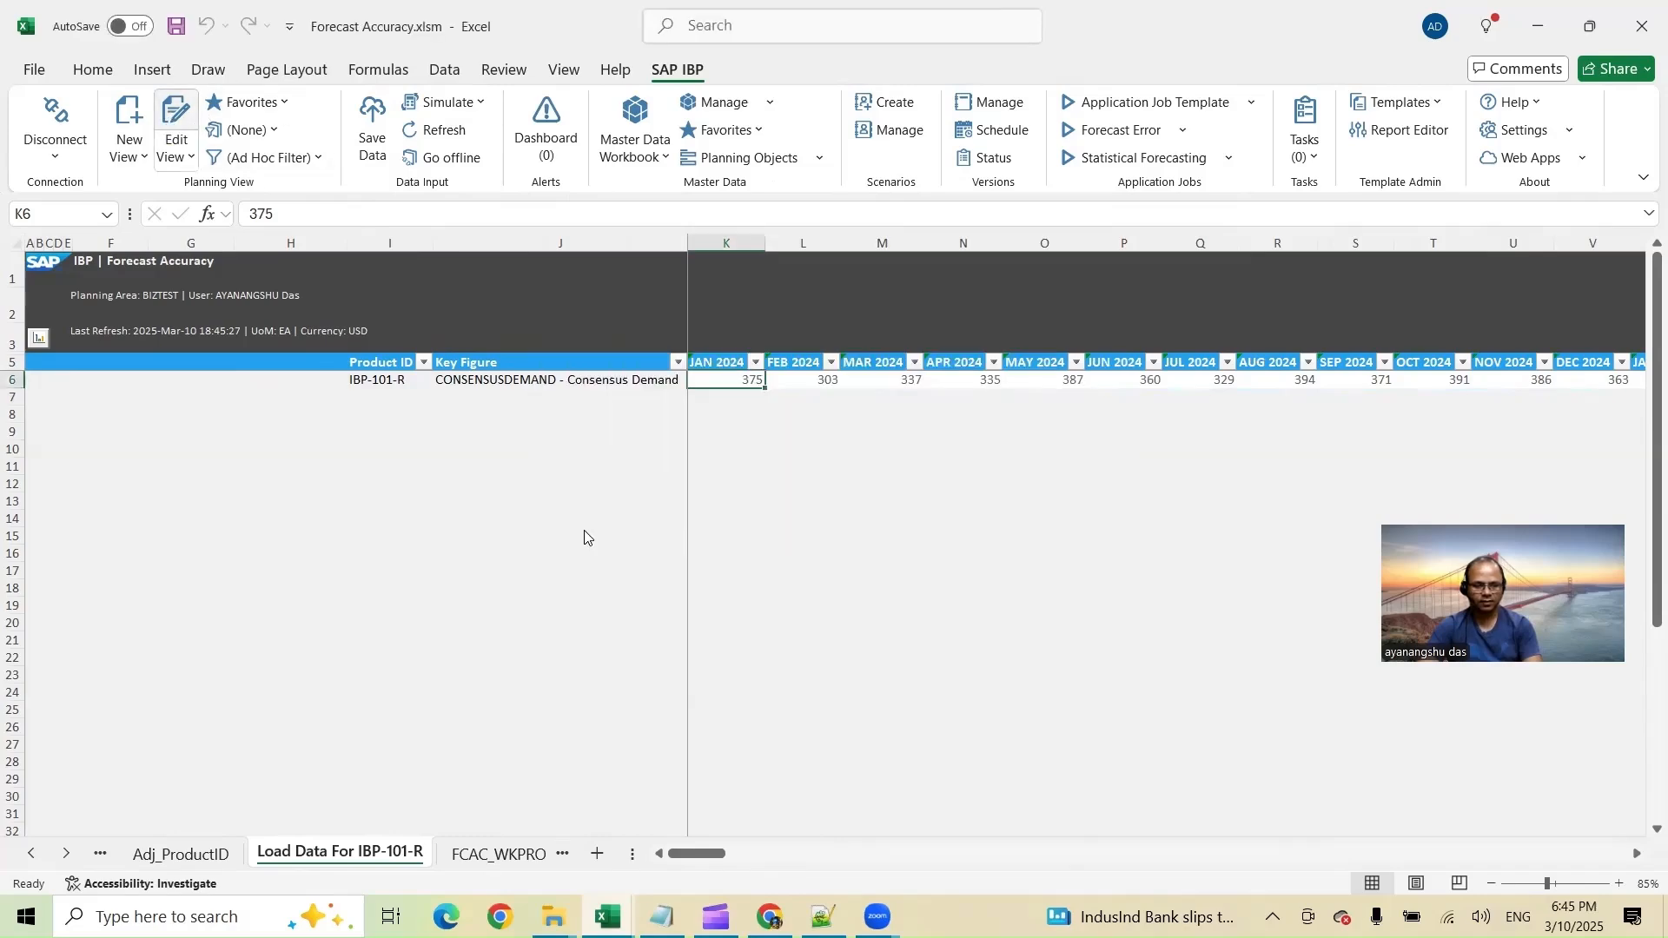
pyautogui.click(241, 320)
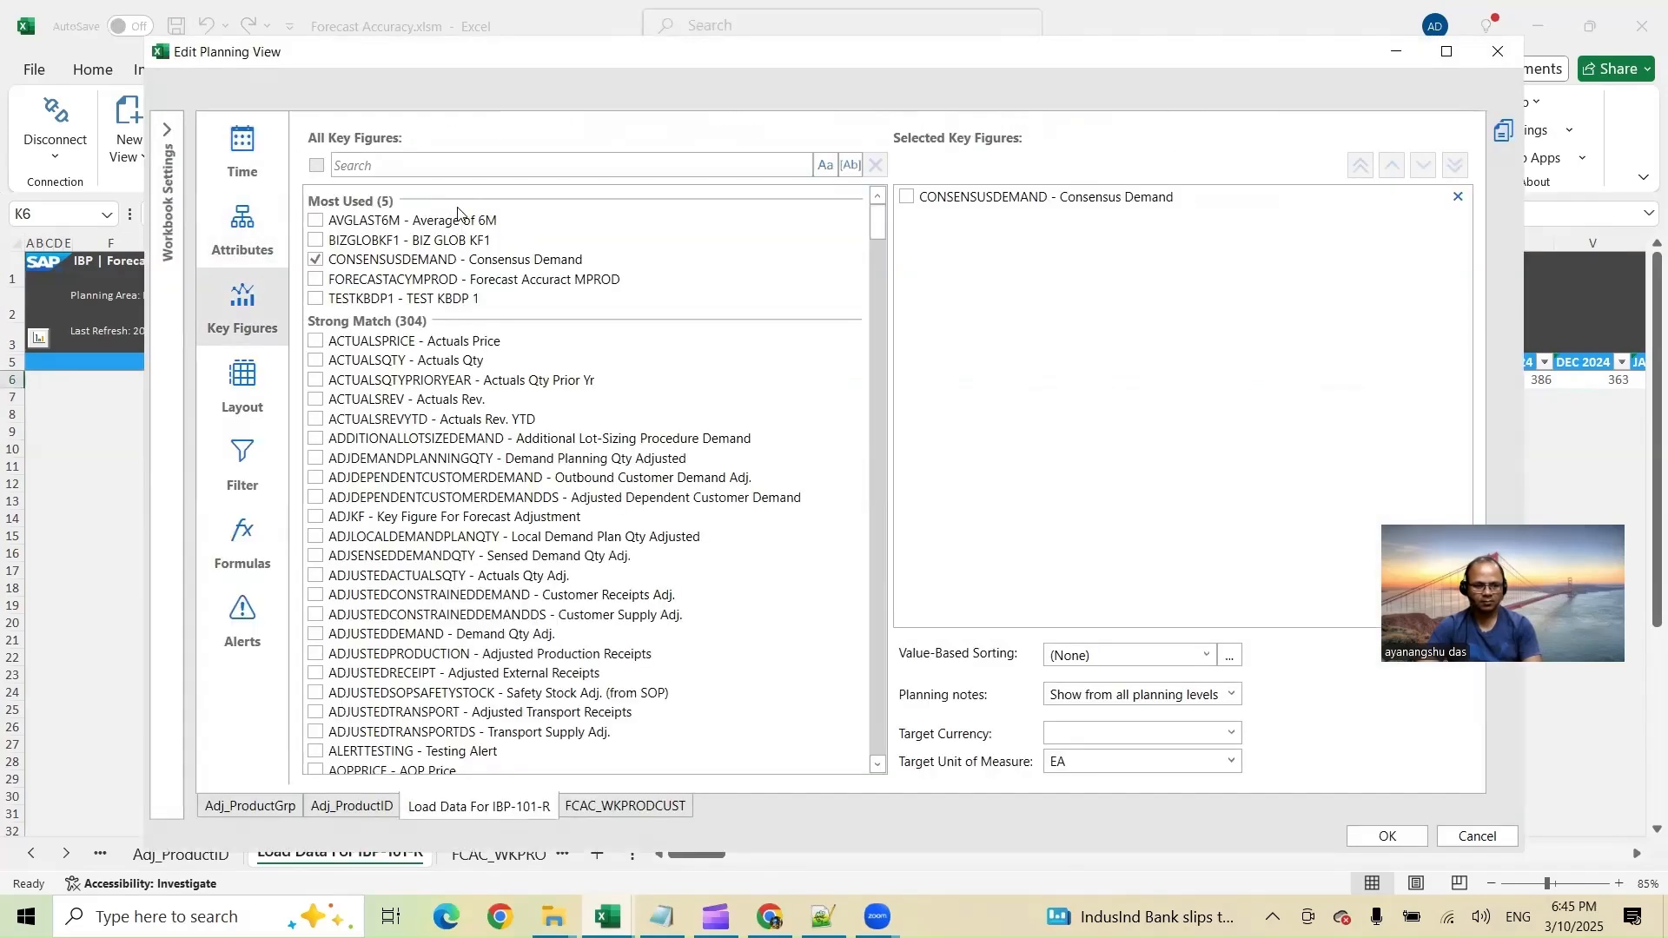
pyautogui.click(315, 220)
pyautogui.click(1385, 838)
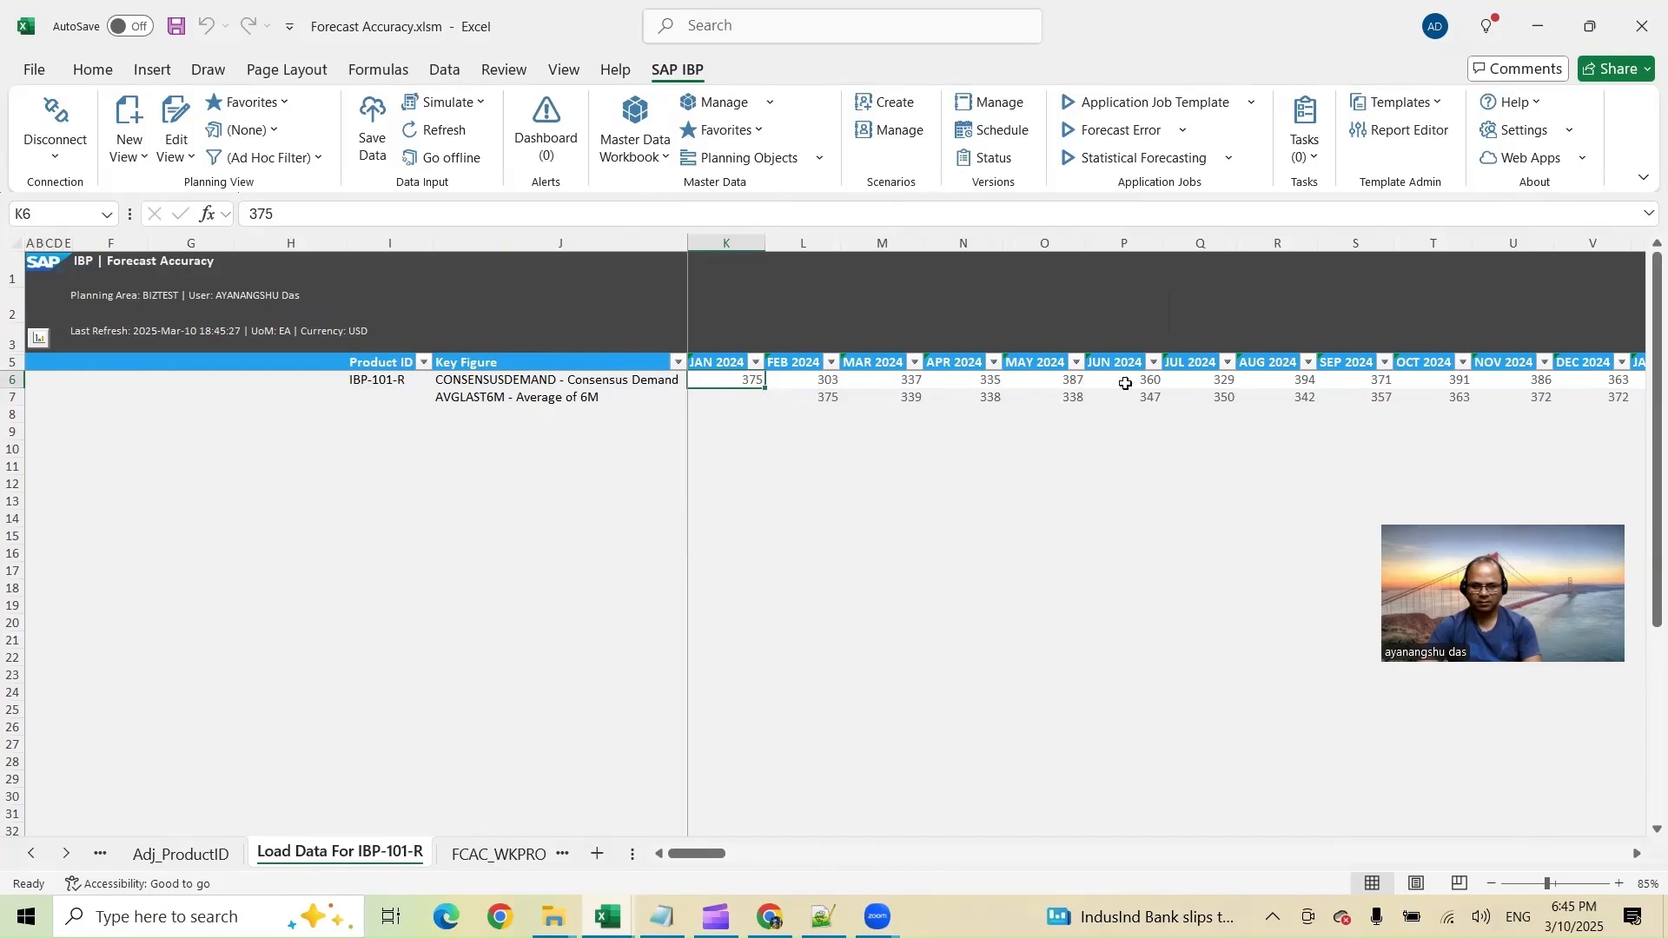
# Check the six-month averages with =AVERAGE(K6:P6) in Q9, filled across row 9 through OCT 2025, and clear the check row
pyautogui.click(1201, 430)
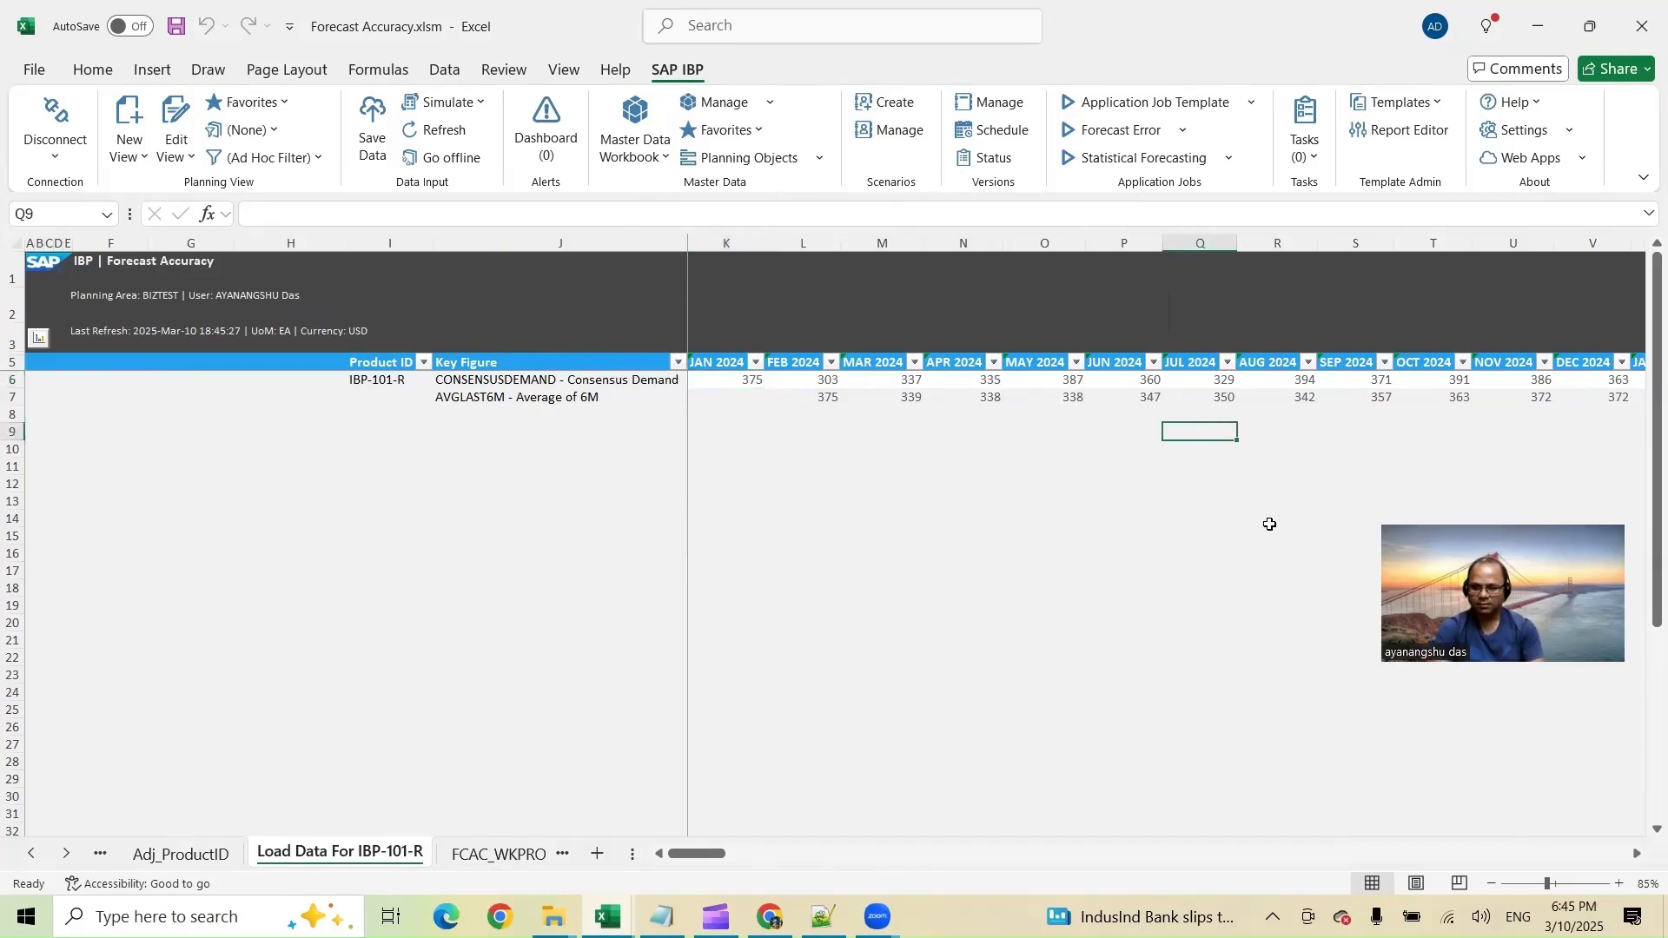
pyautogui.write('=AVERAGE(')
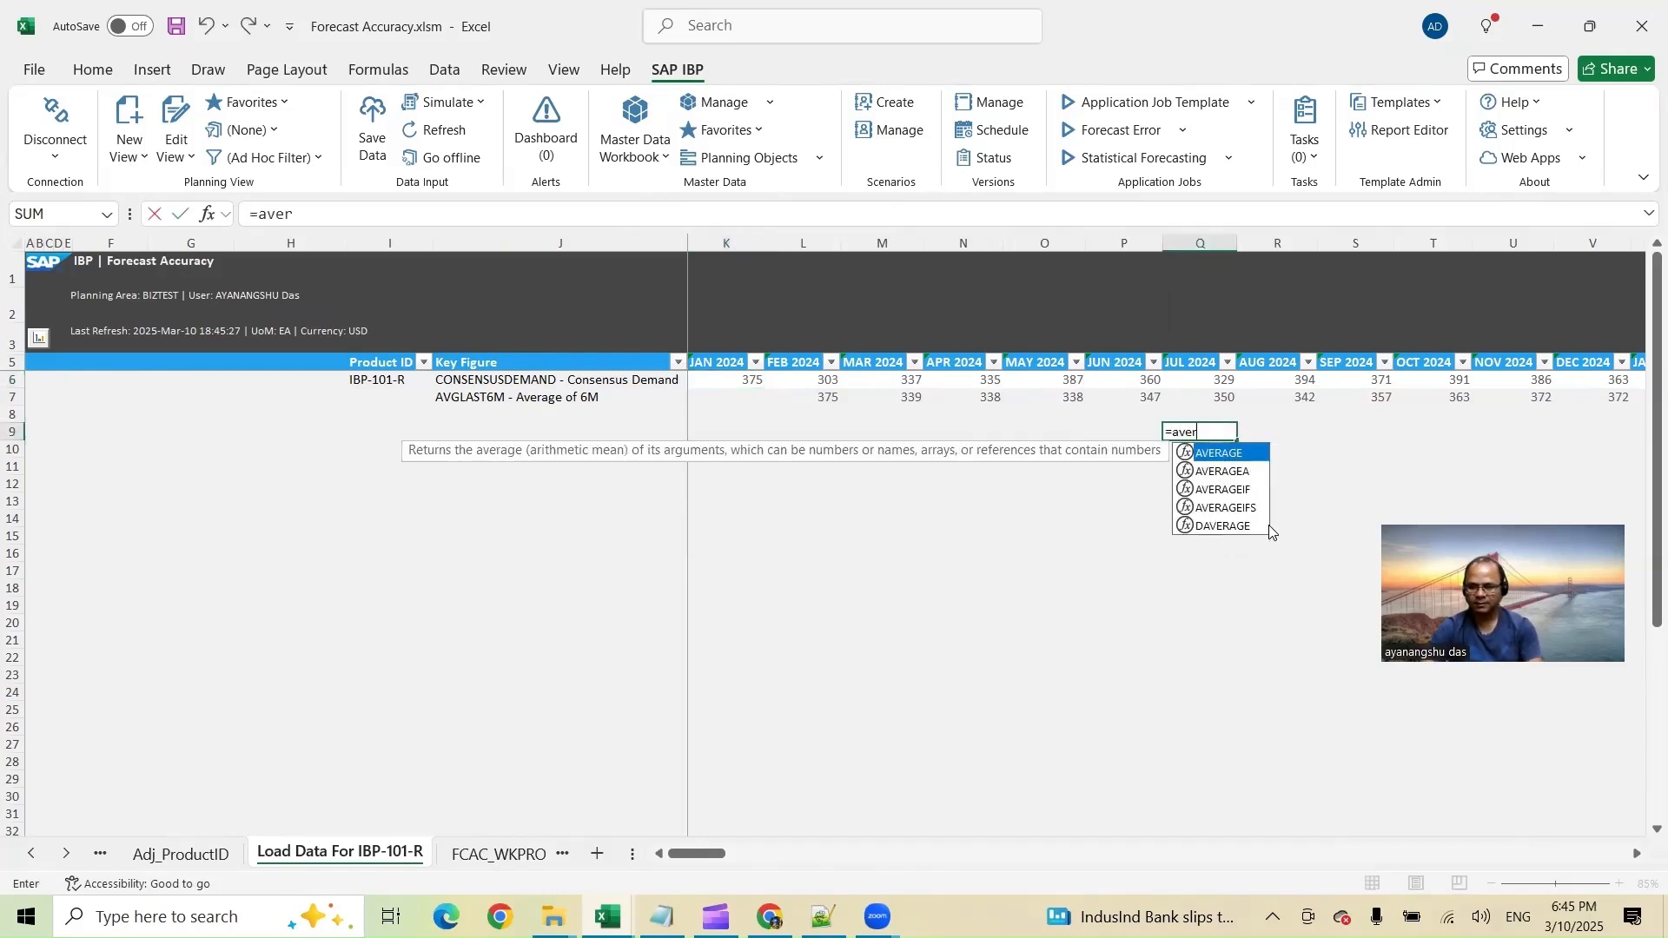
pyautogui.moveTo(1145, 376); pyautogui.dragTo(749, 379)
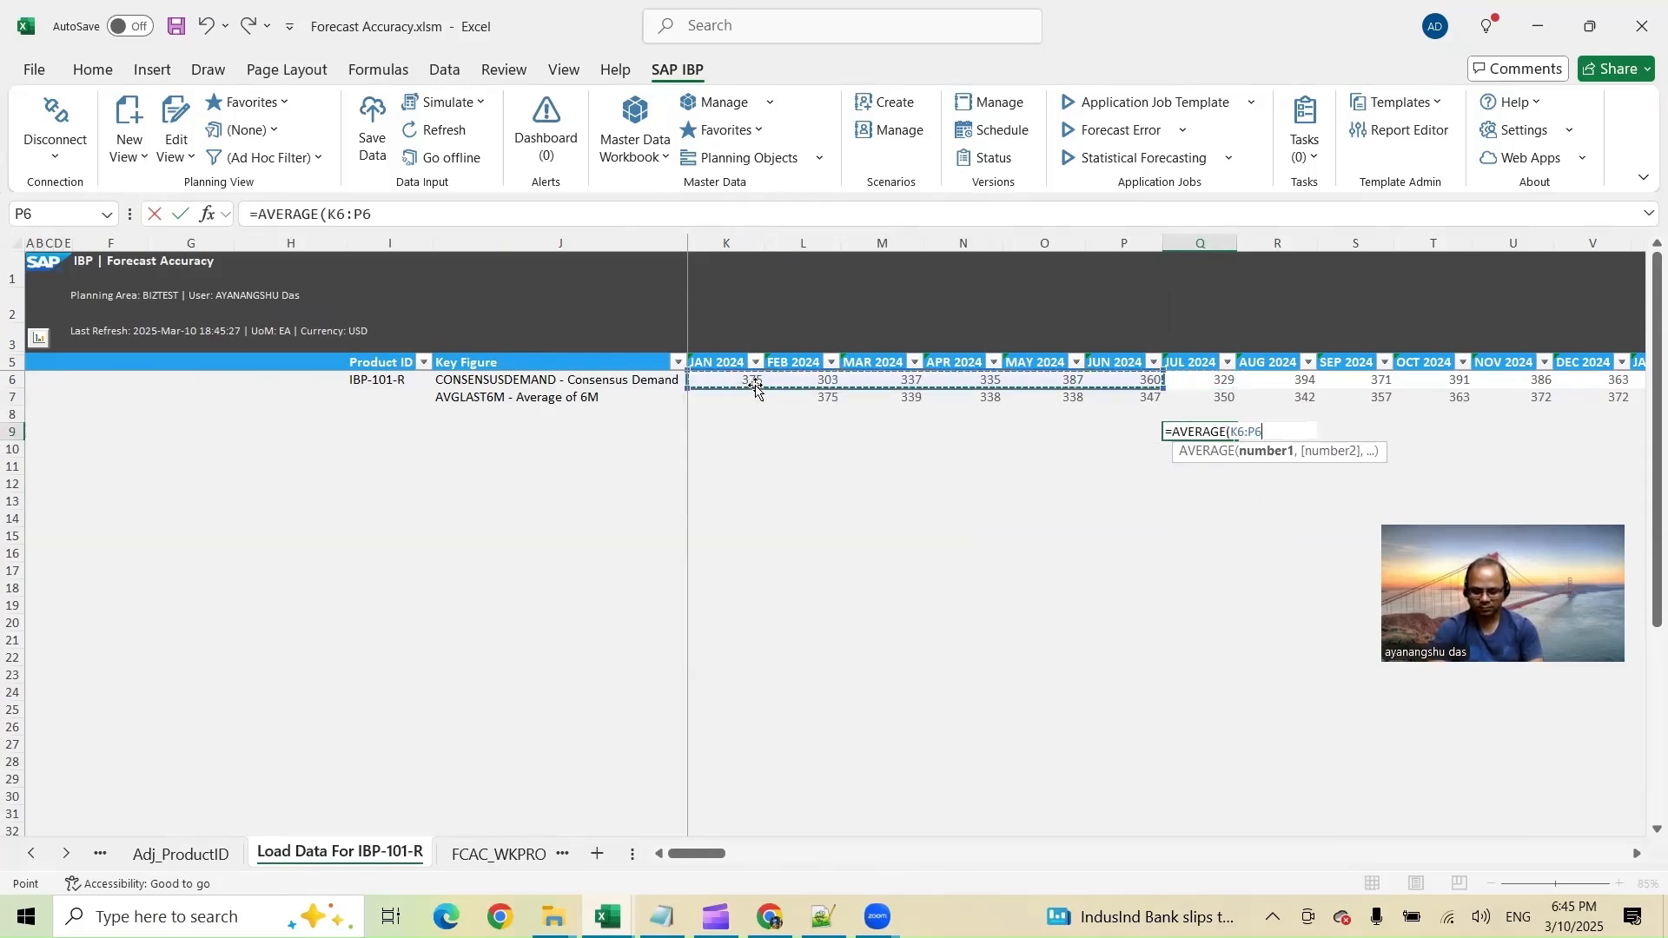
pyautogui.write(')')
pyautogui.press('Return')
pyautogui.click(1213, 431)
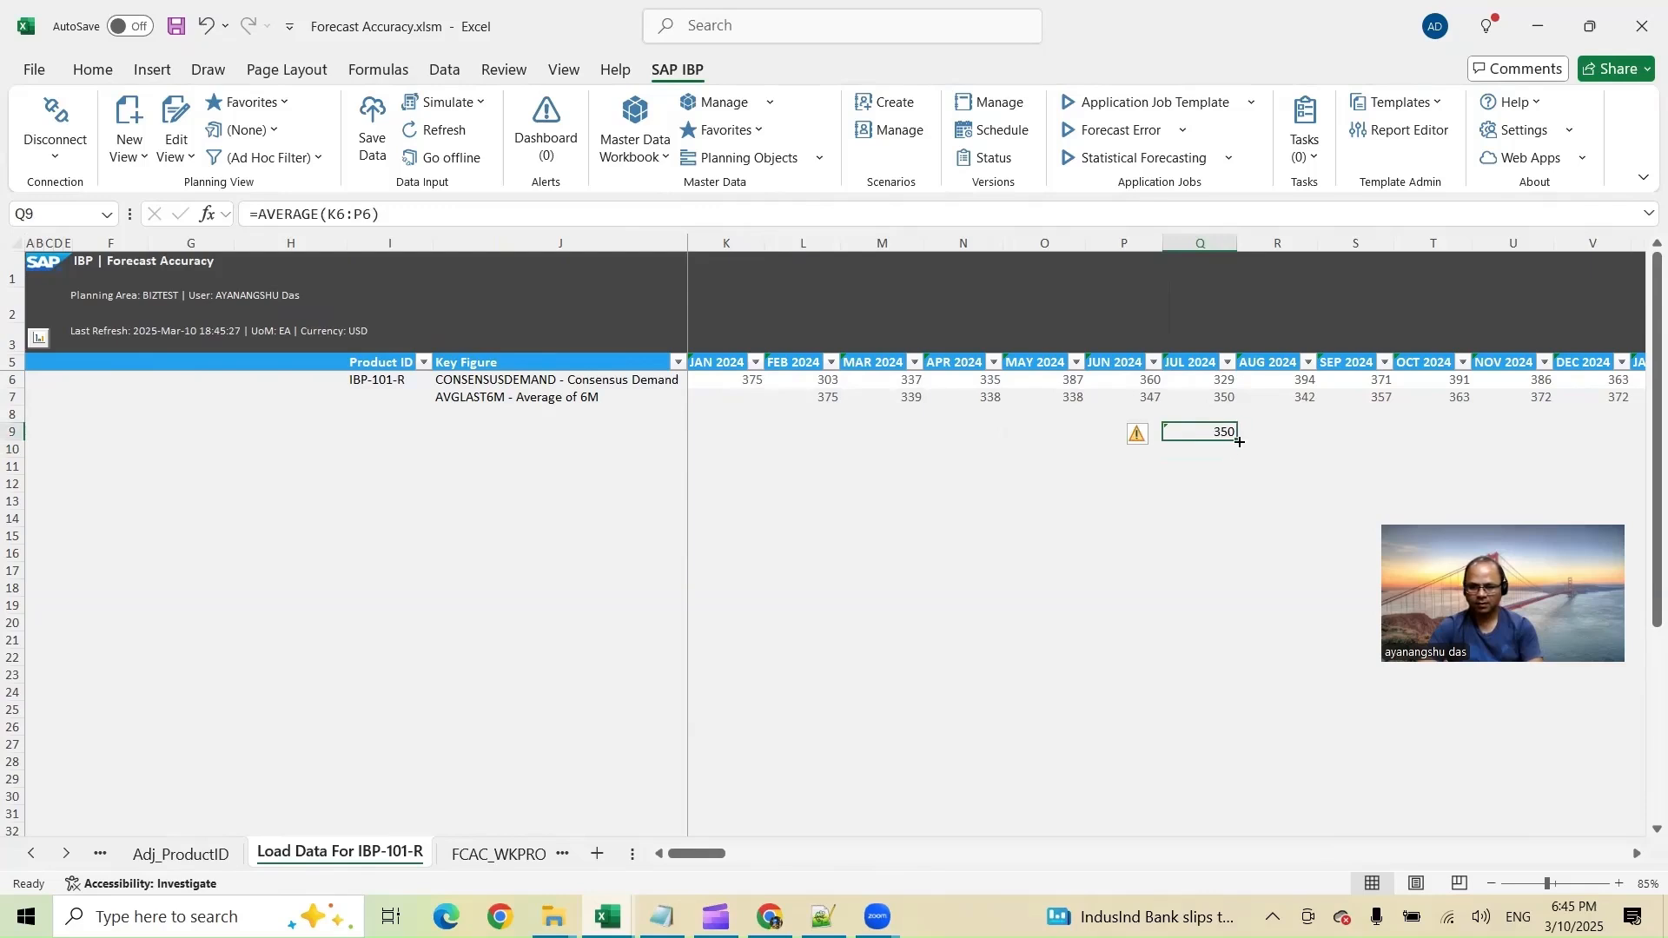
pyautogui.moveTo(1237, 439); pyautogui.dragTo(1643, 451)
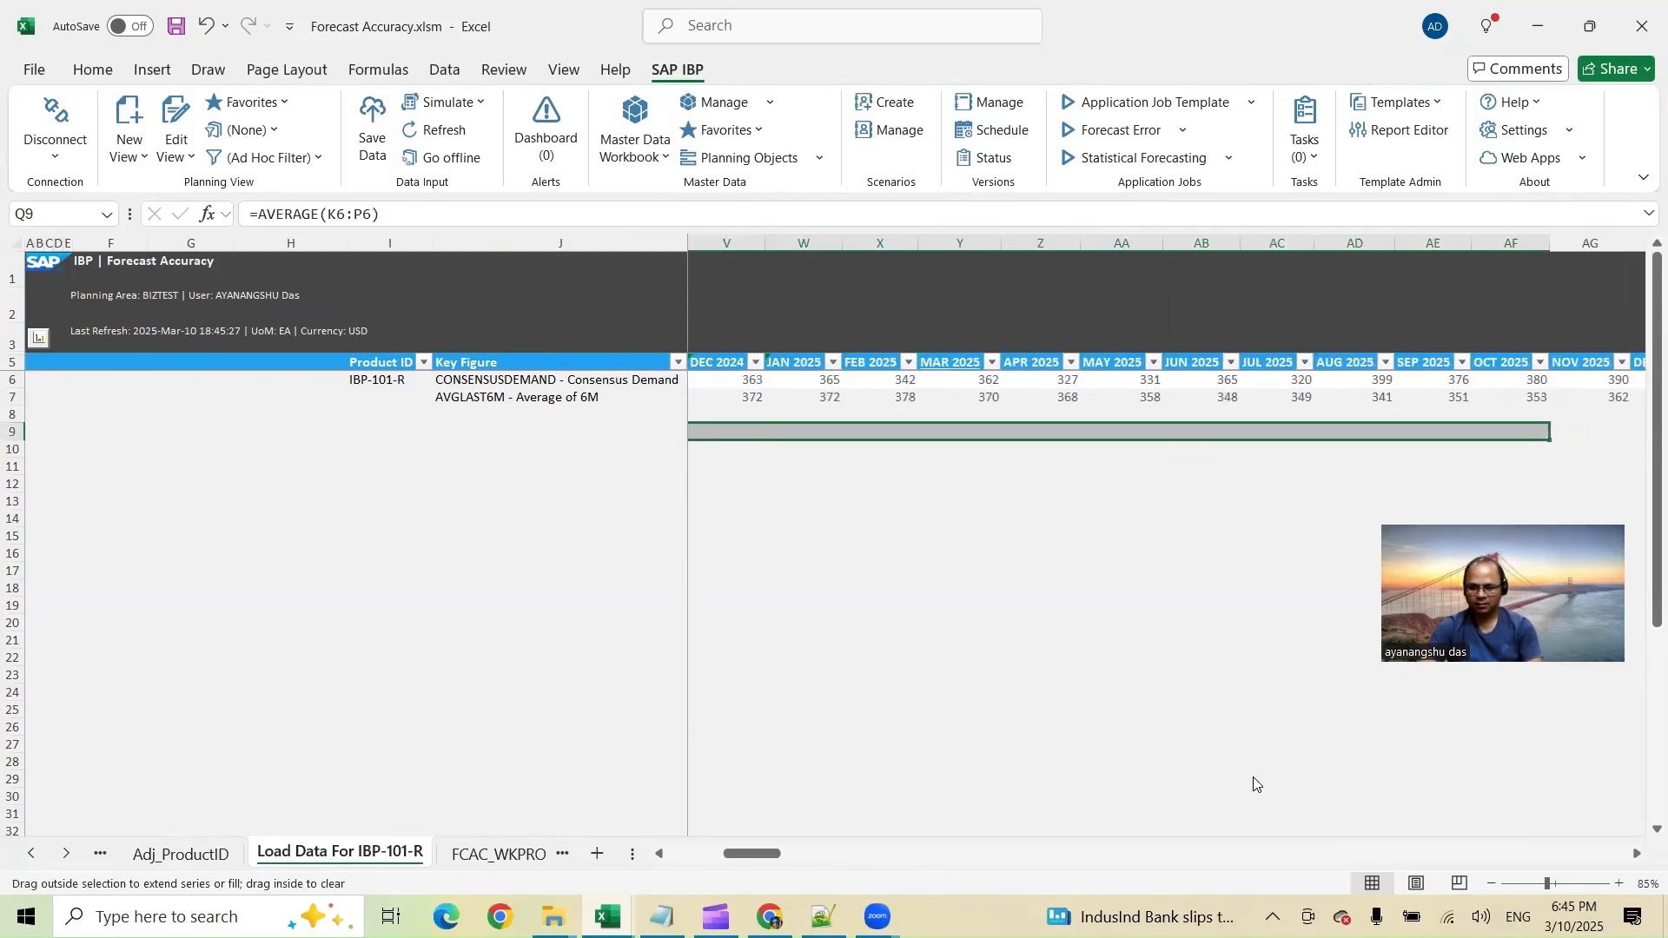
pyautogui.moveTo(736, 856); pyautogui.dragTo(708, 860)
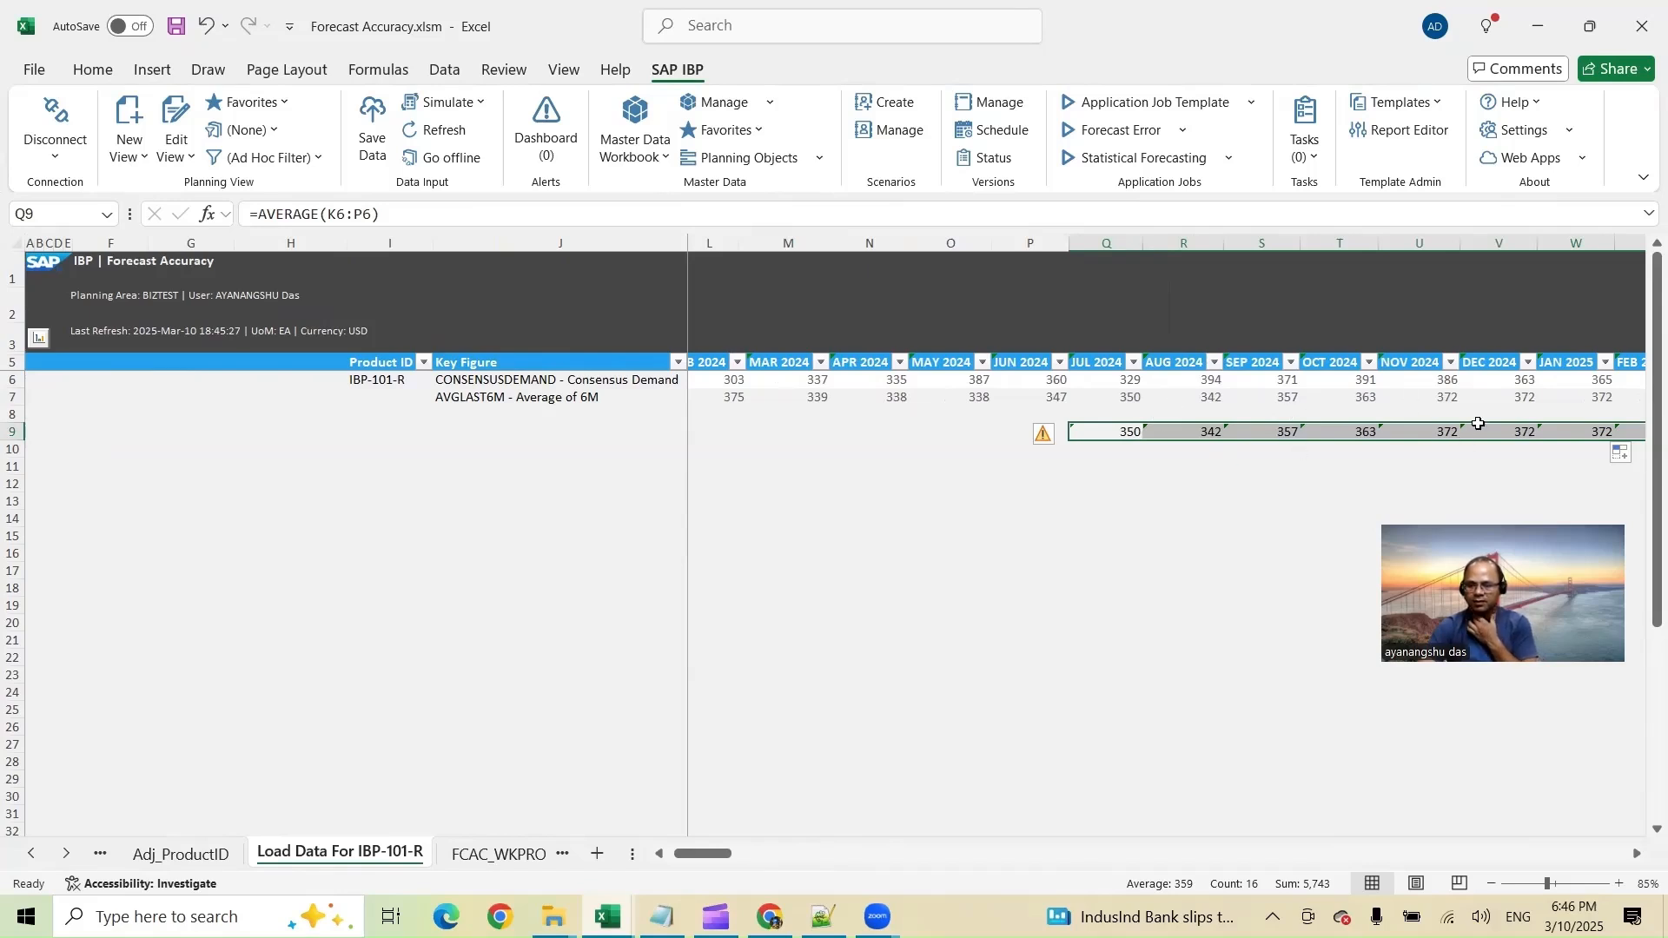
pyautogui.press('Delete')
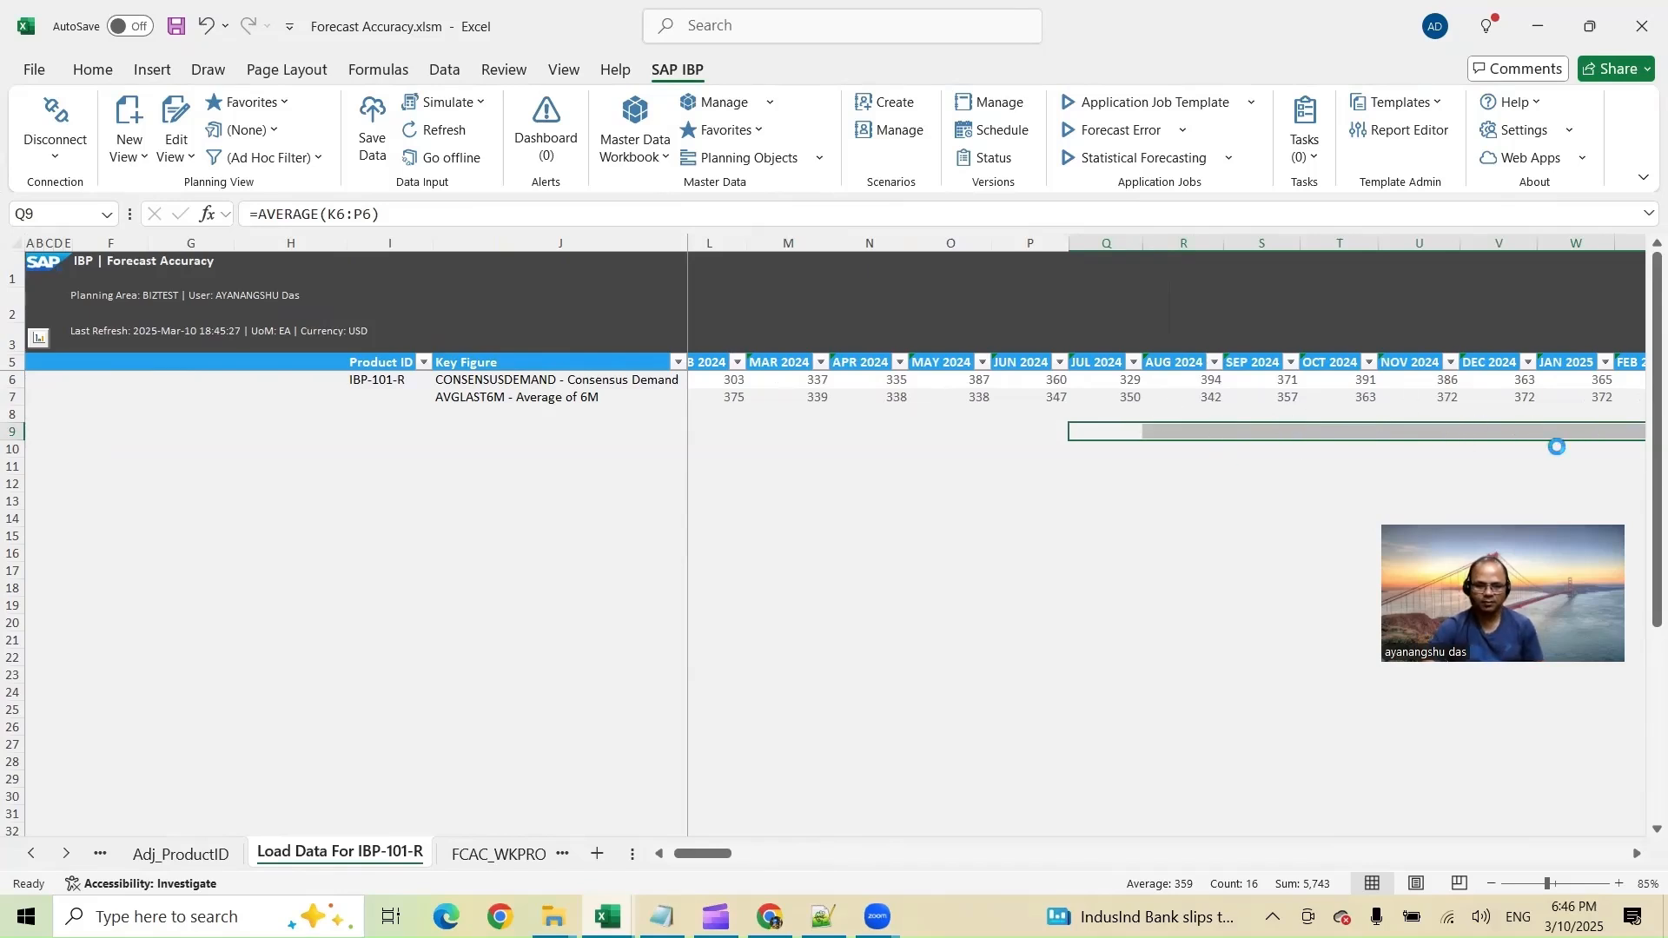
# Refresh the planning data on the Adj_ProductID sheet
pyautogui.click(208, 854)
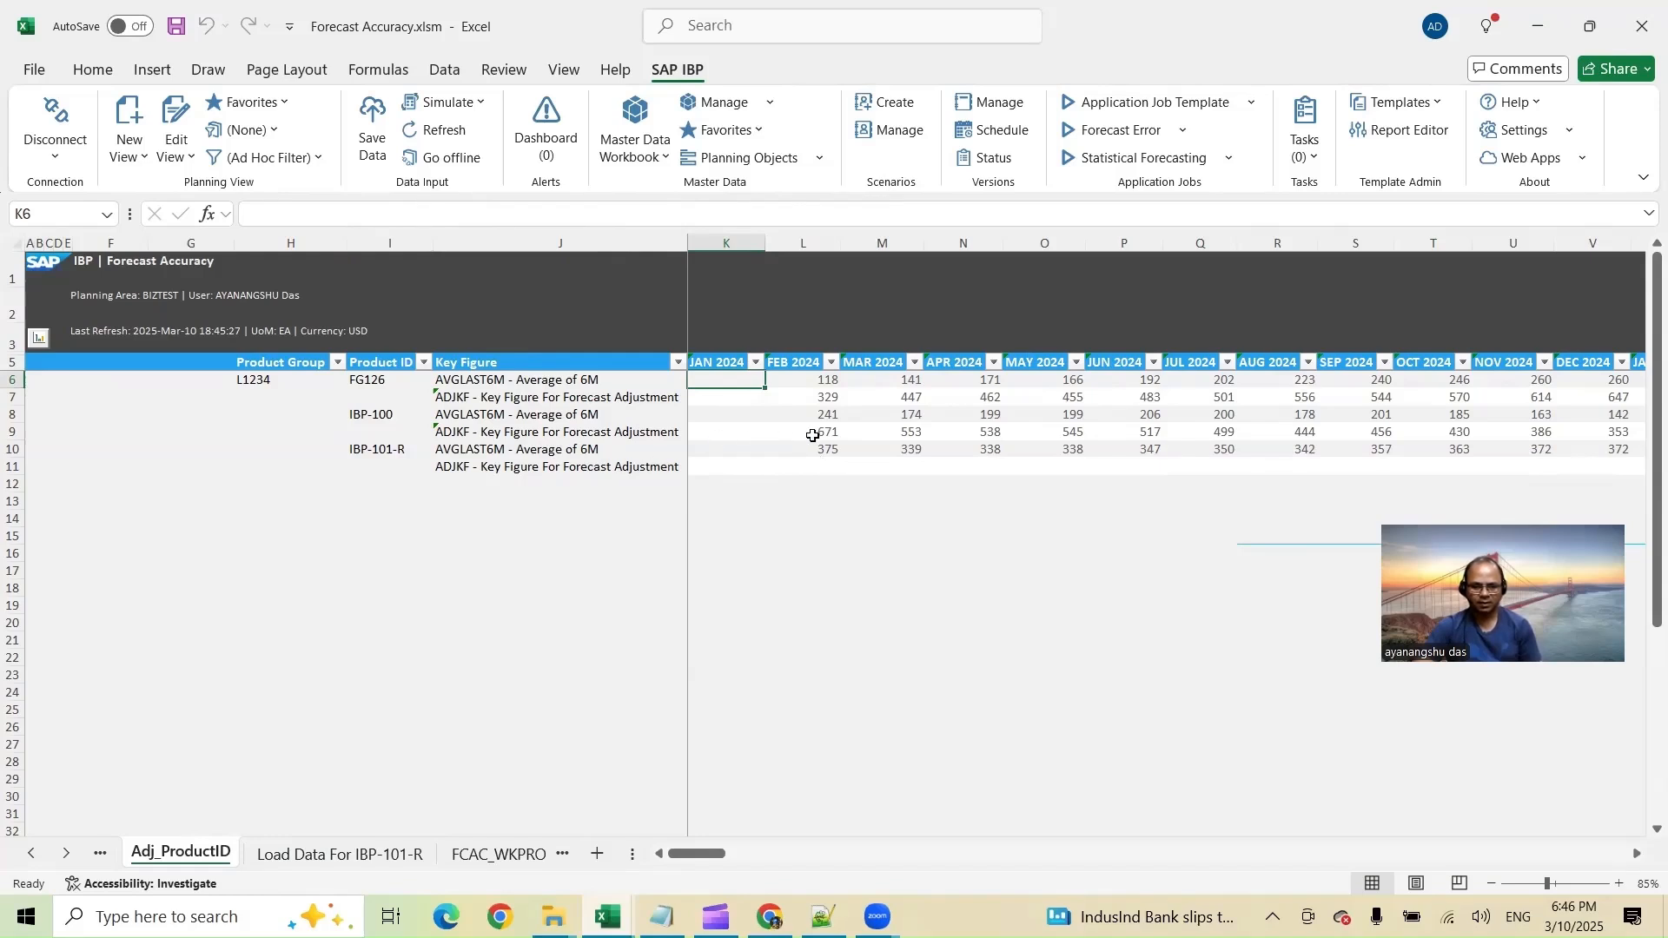
pyautogui.click(430, 131)
# On Adj_ProductGrp, set the forecast adjustment of L1234 to 1200 from FEB 2024 through DEC 2025 and save the data
pyautogui.click(26, 856)
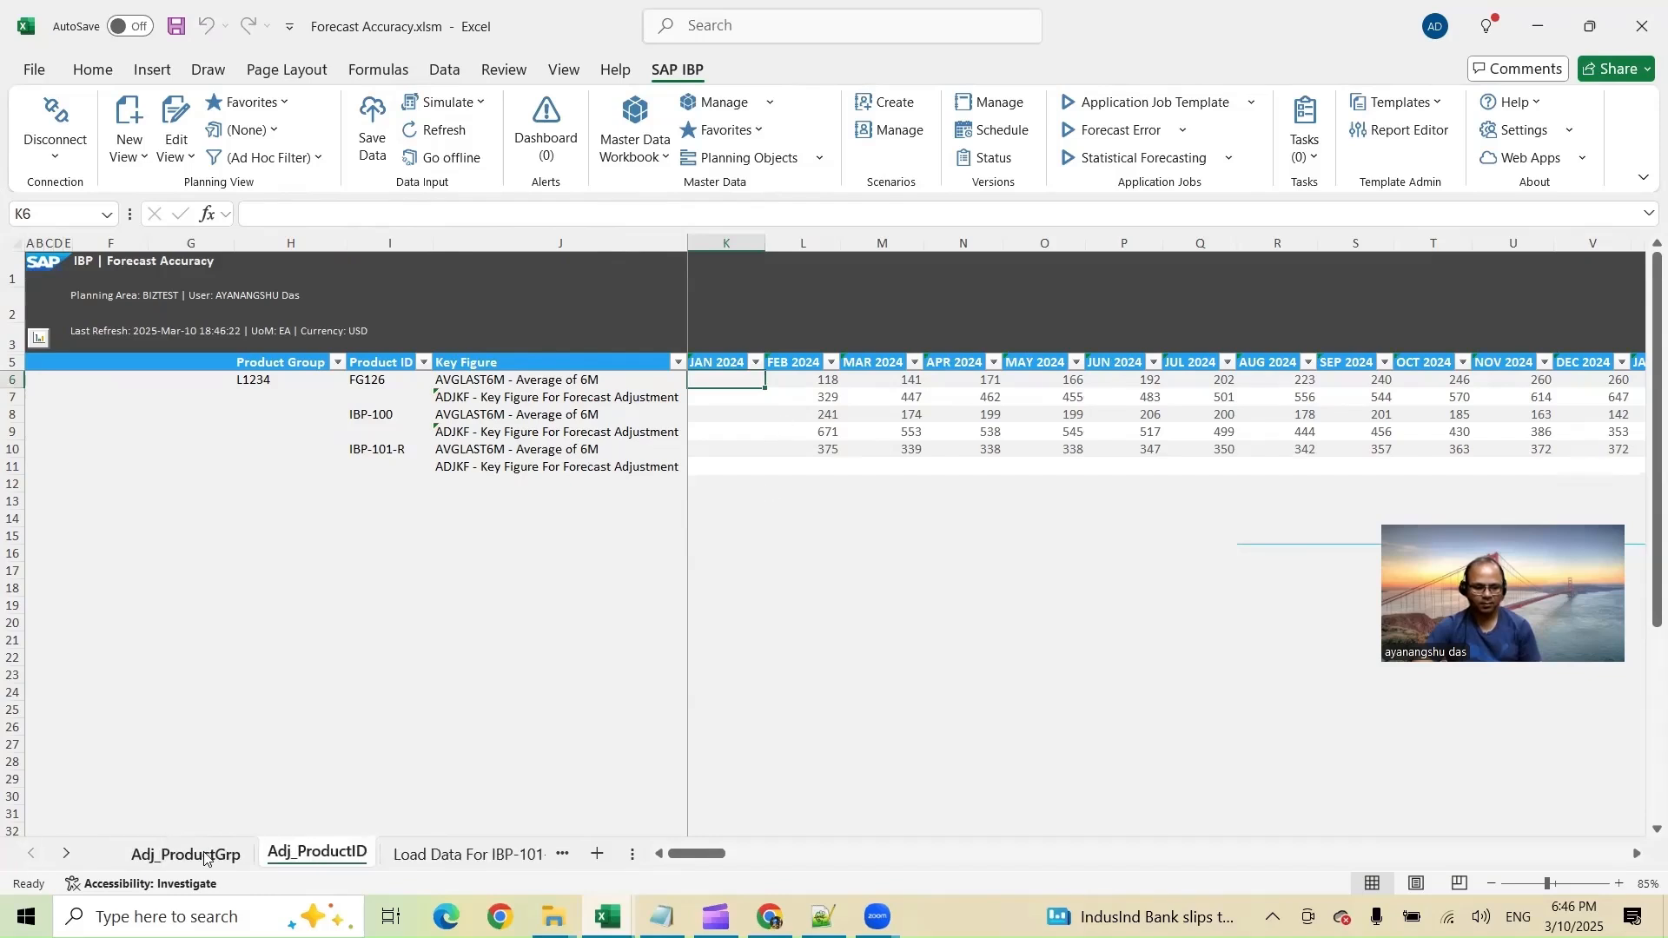
pyautogui.click(182, 852)
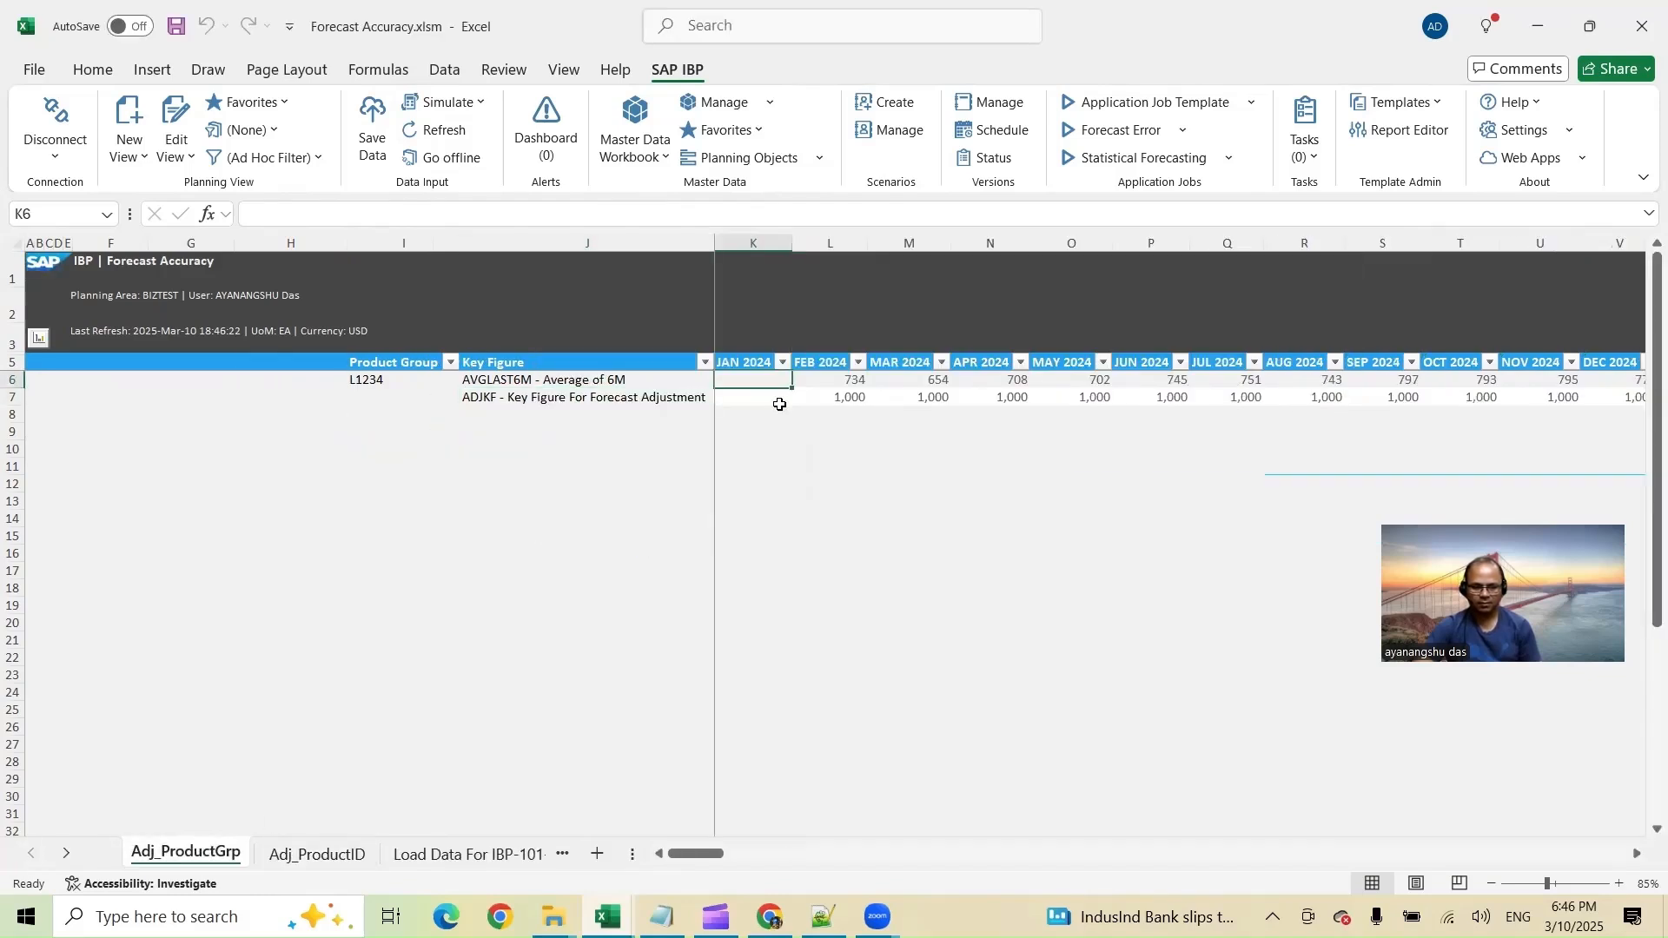
pyautogui.click(834, 402)
pyautogui.write('1200')
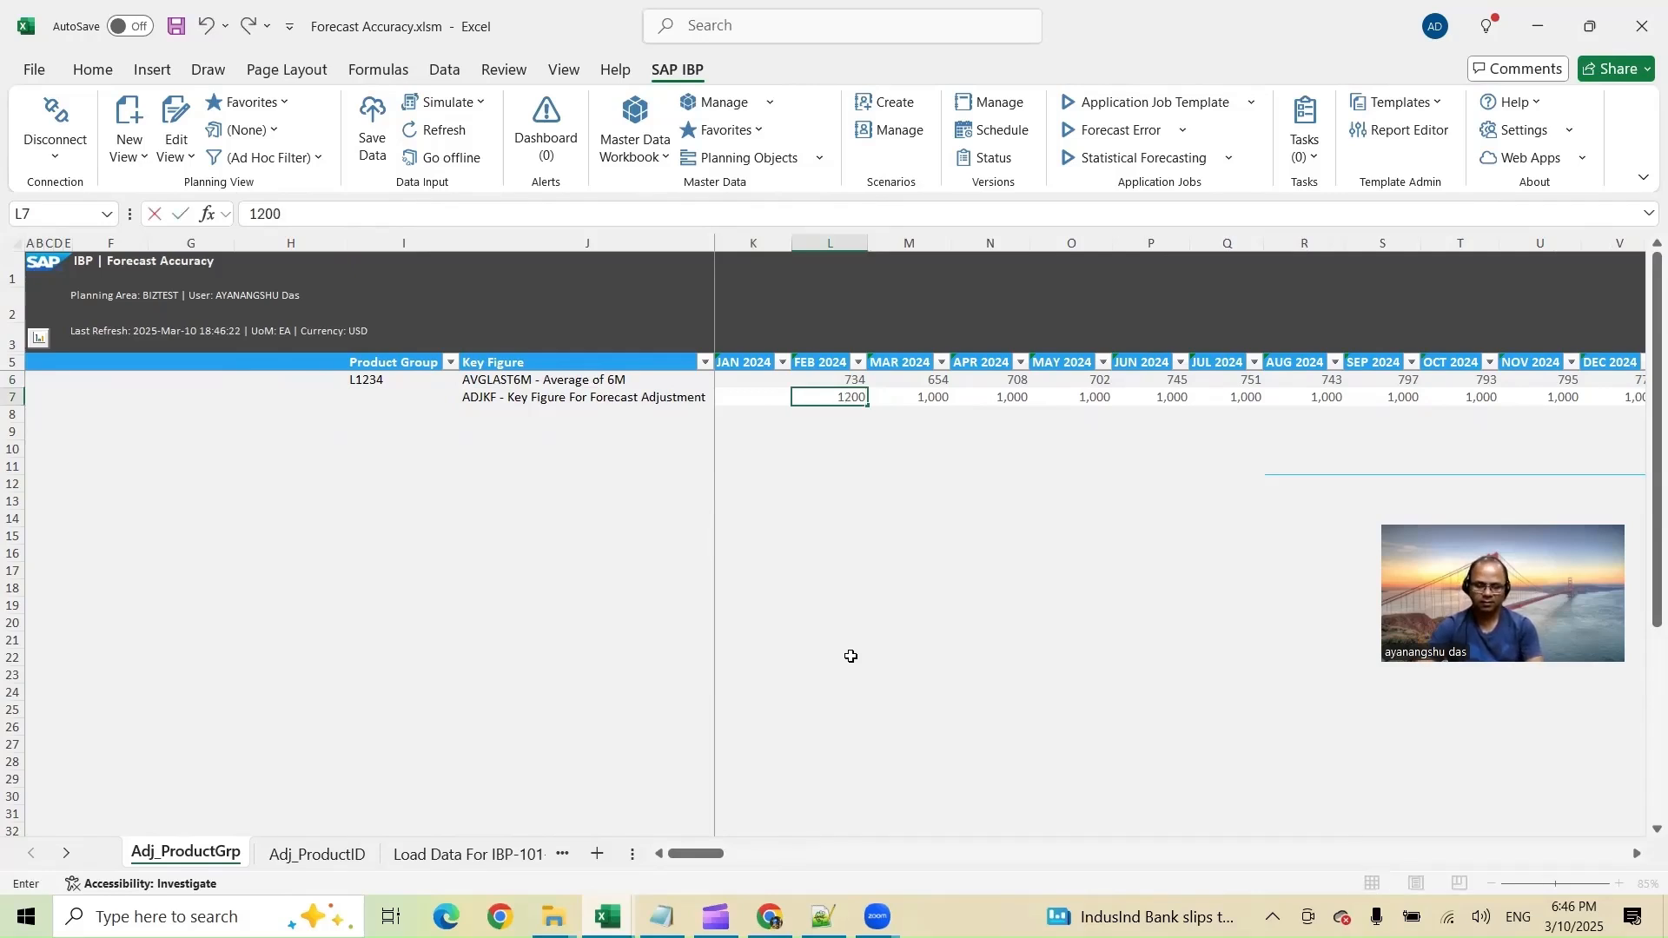
pyautogui.click(850, 656)
pyautogui.click(847, 400)
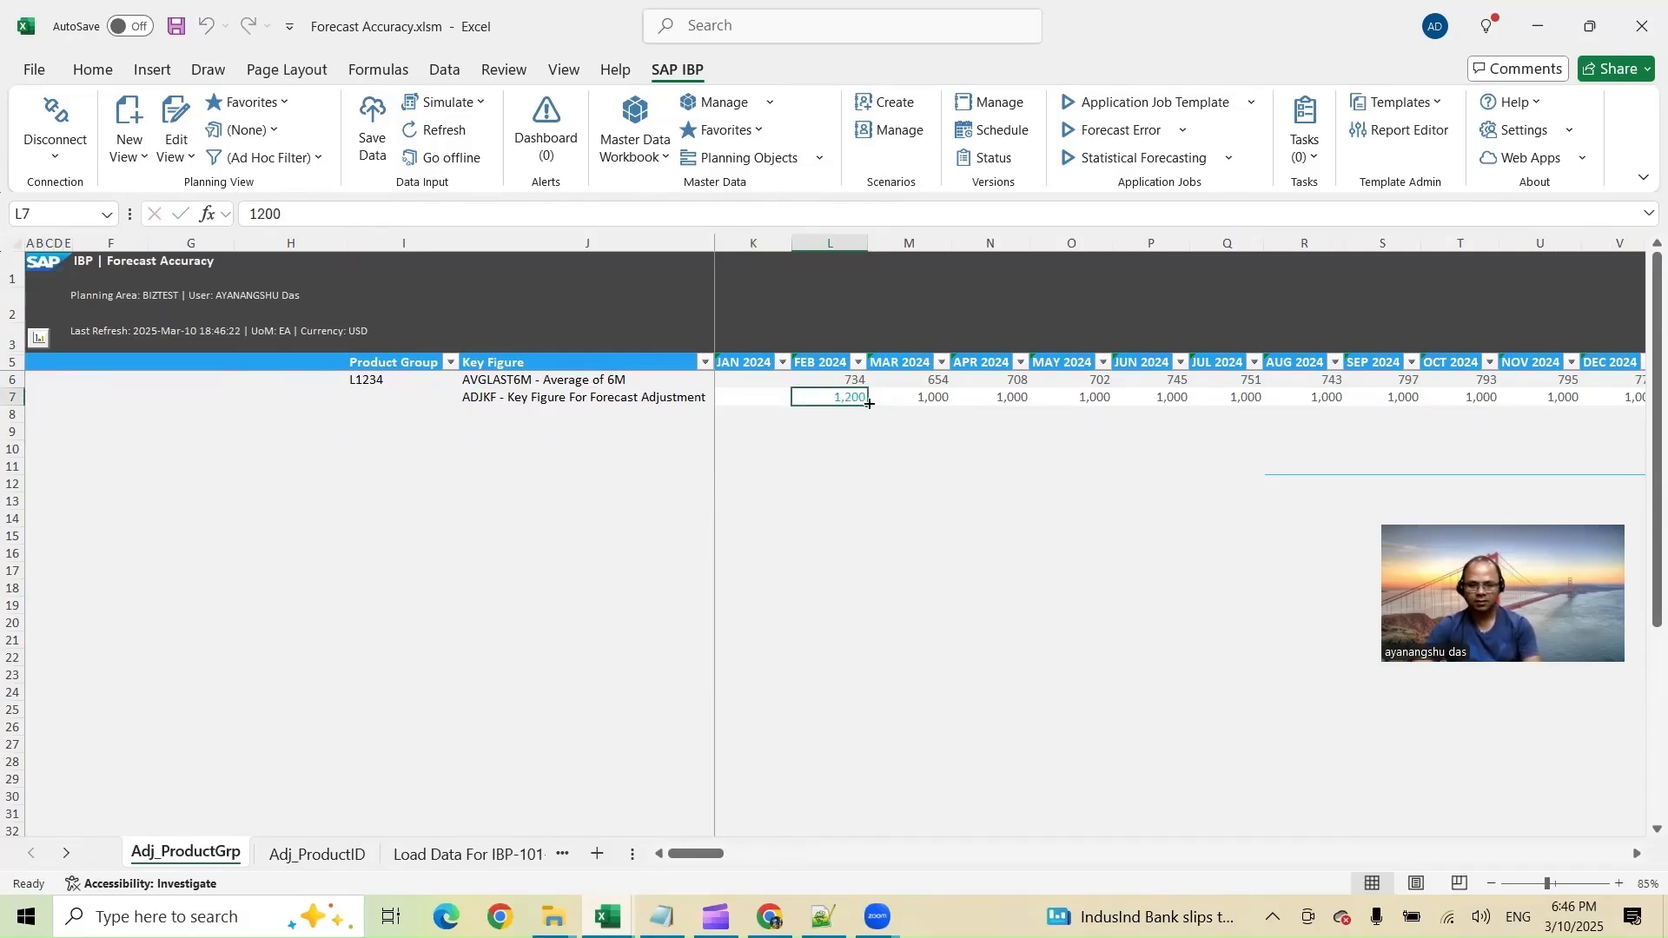
pyautogui.moveTo(868, 405); pyautogui.dragTo(1497, 402)
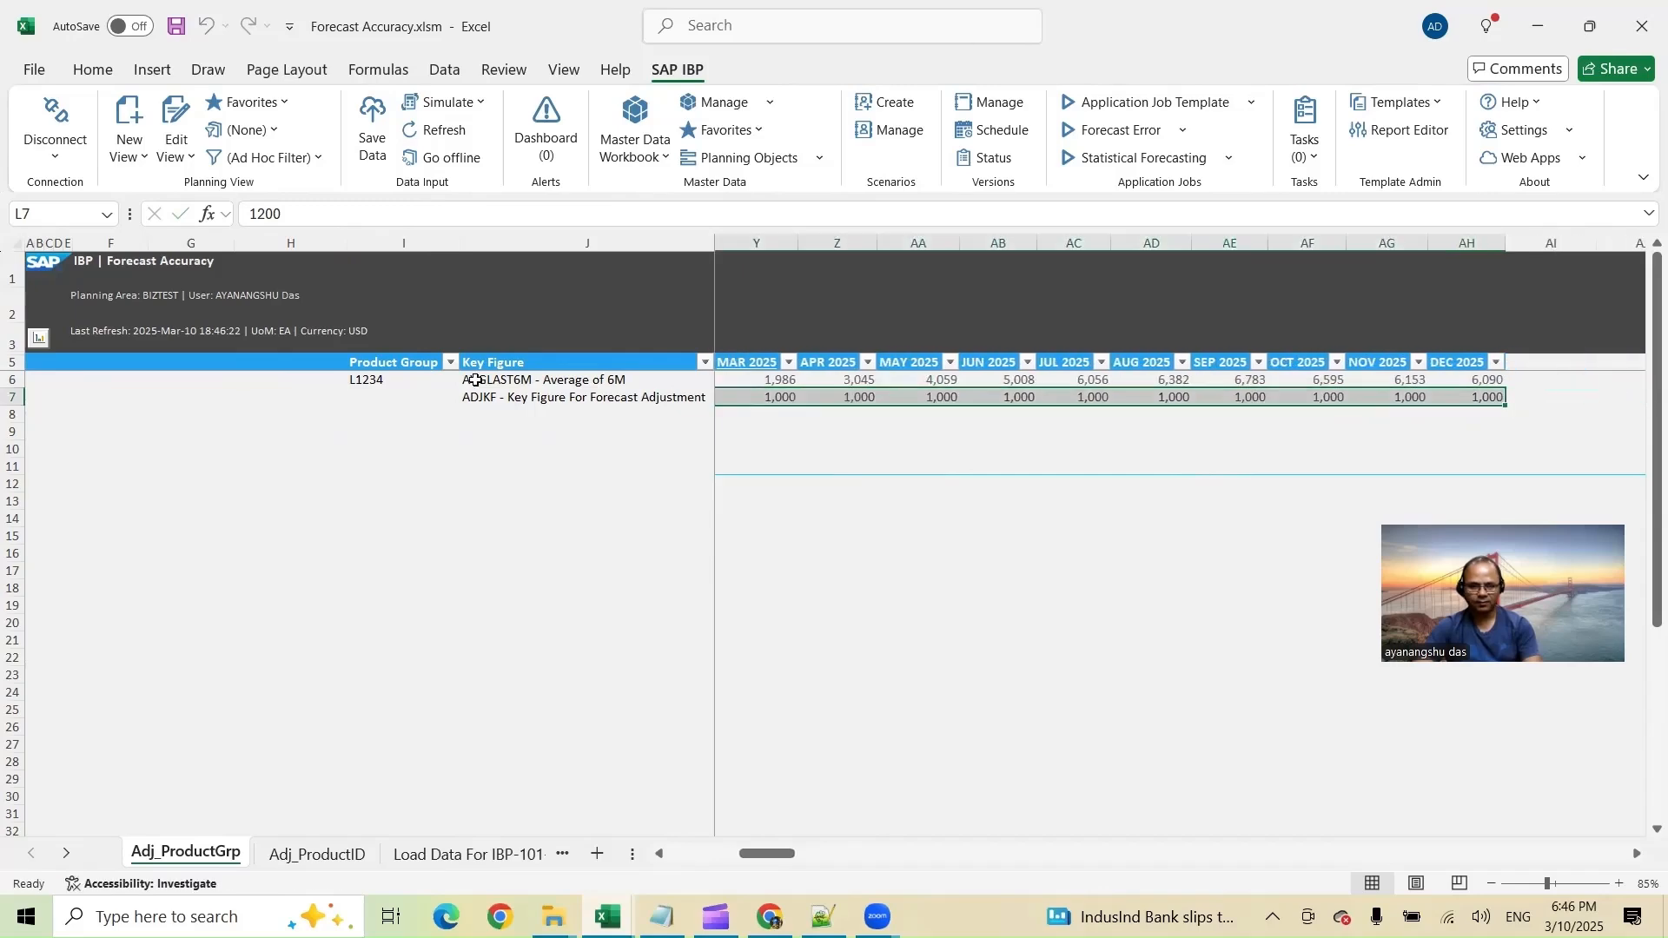
pyautogui.click(371, 124)
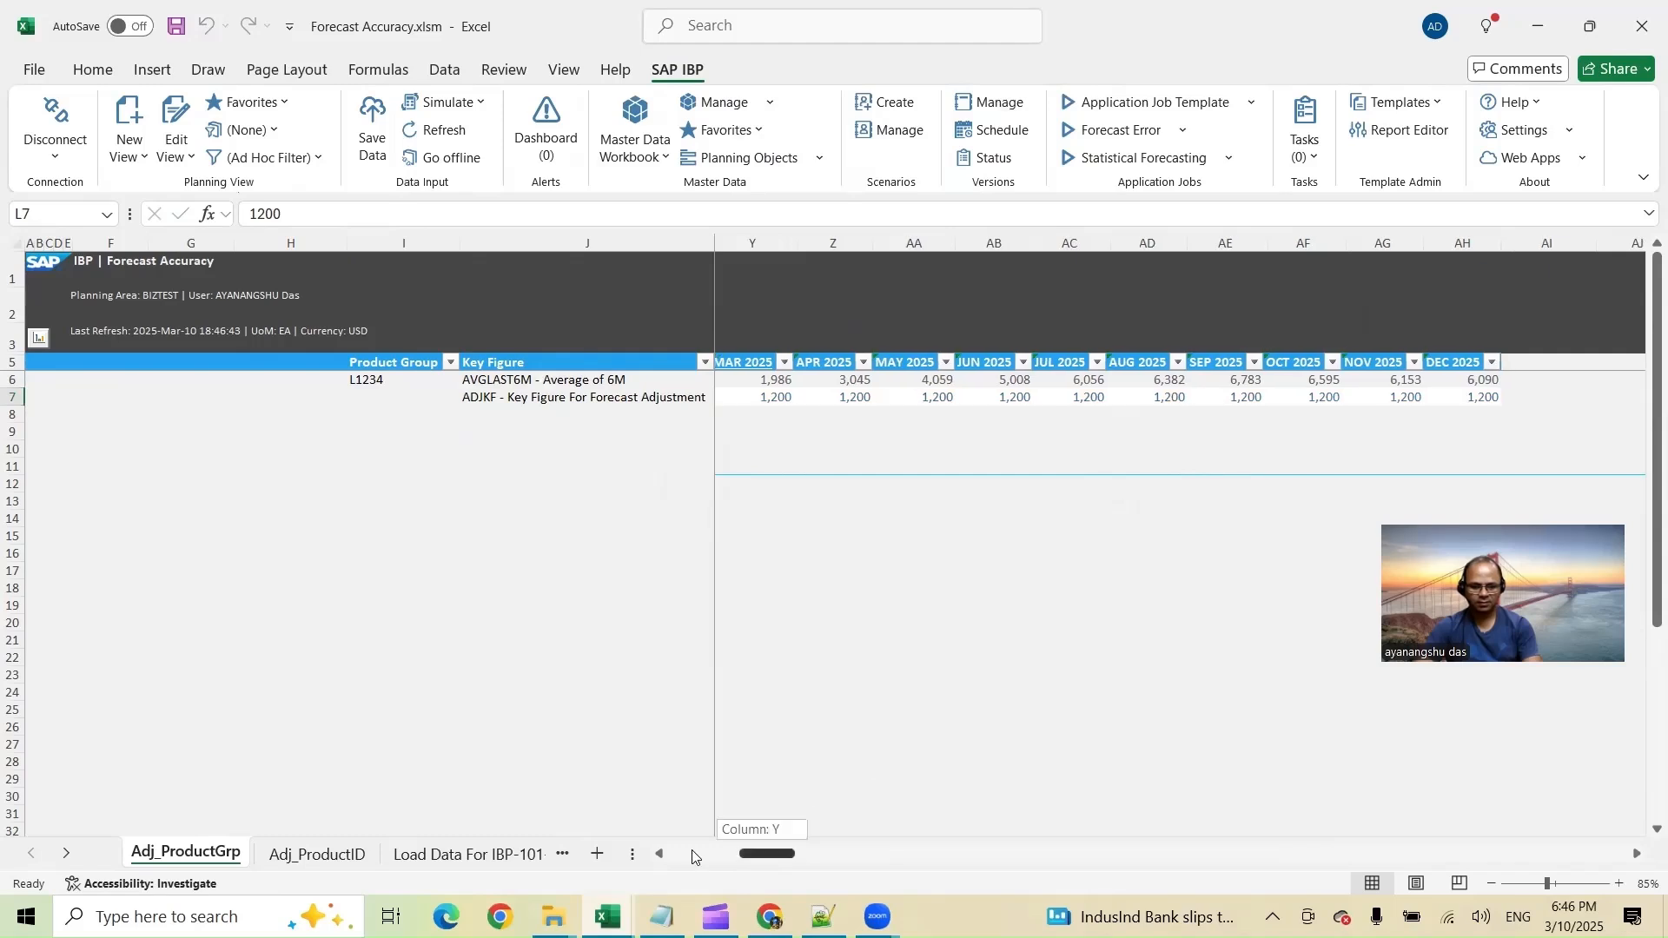
# On Adj_ProductID, check the sum of the three products' forecast adjustments for FEB 2024 and for MAR 2024
pyautogui.click(659, 853)
pyautogui.click(268, 855)
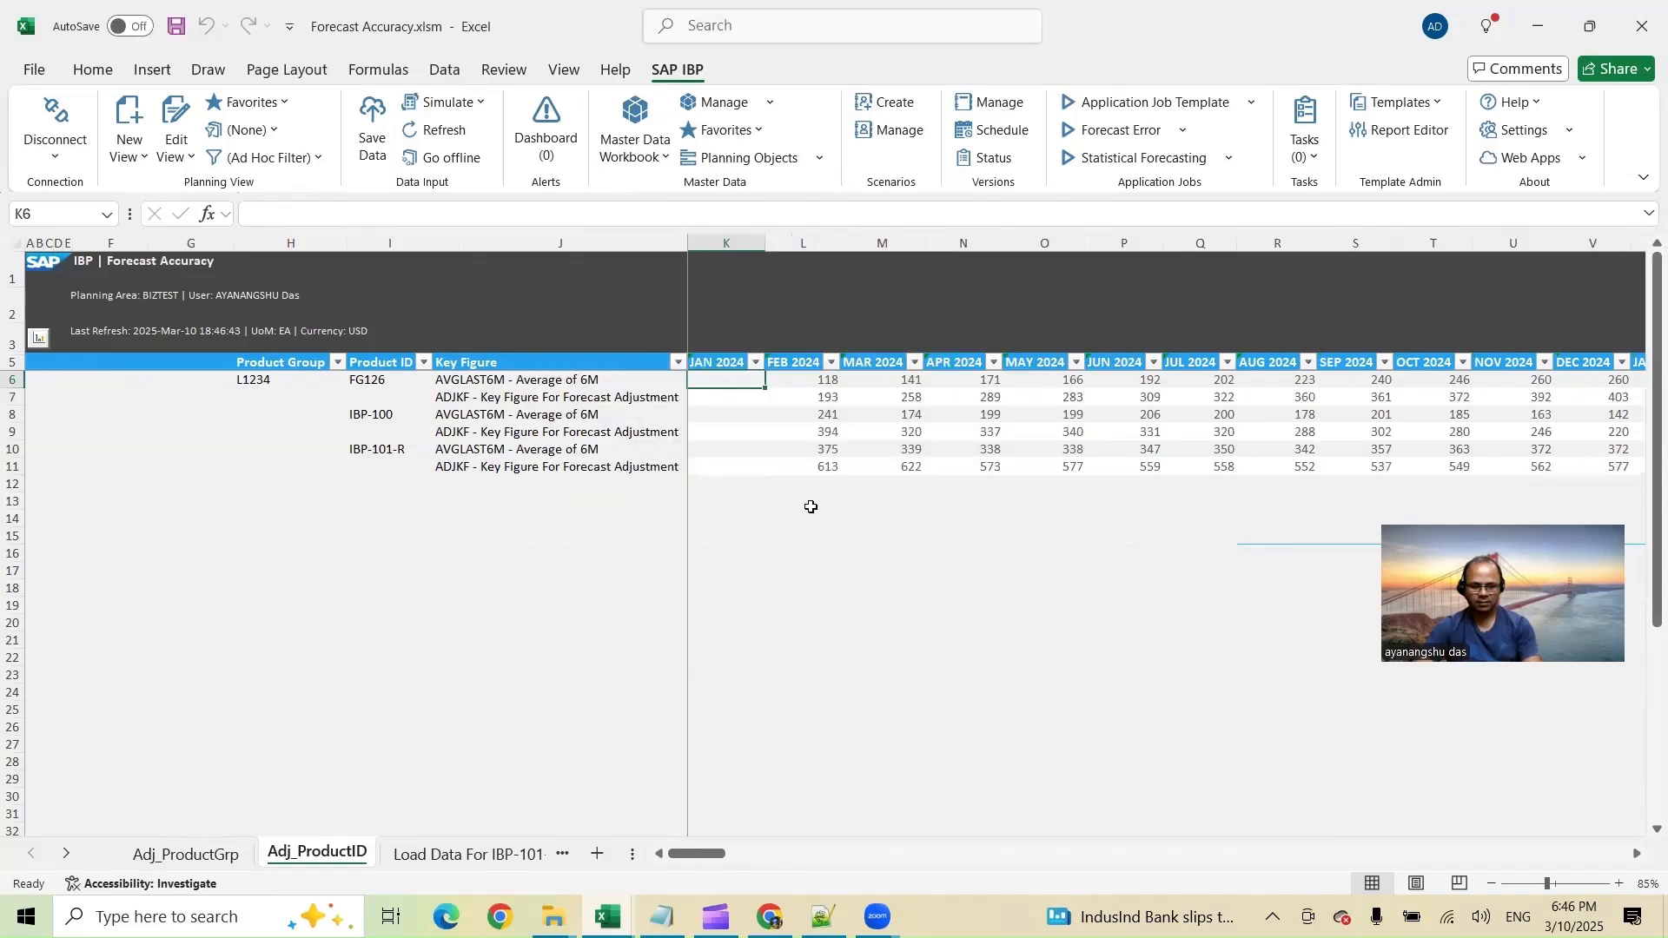
pyautogui.click(823, 396)
pyautogui.keyDown('ctrl'); pyautogui.click(817, 430); pyautogui.keyUp('ctrl')
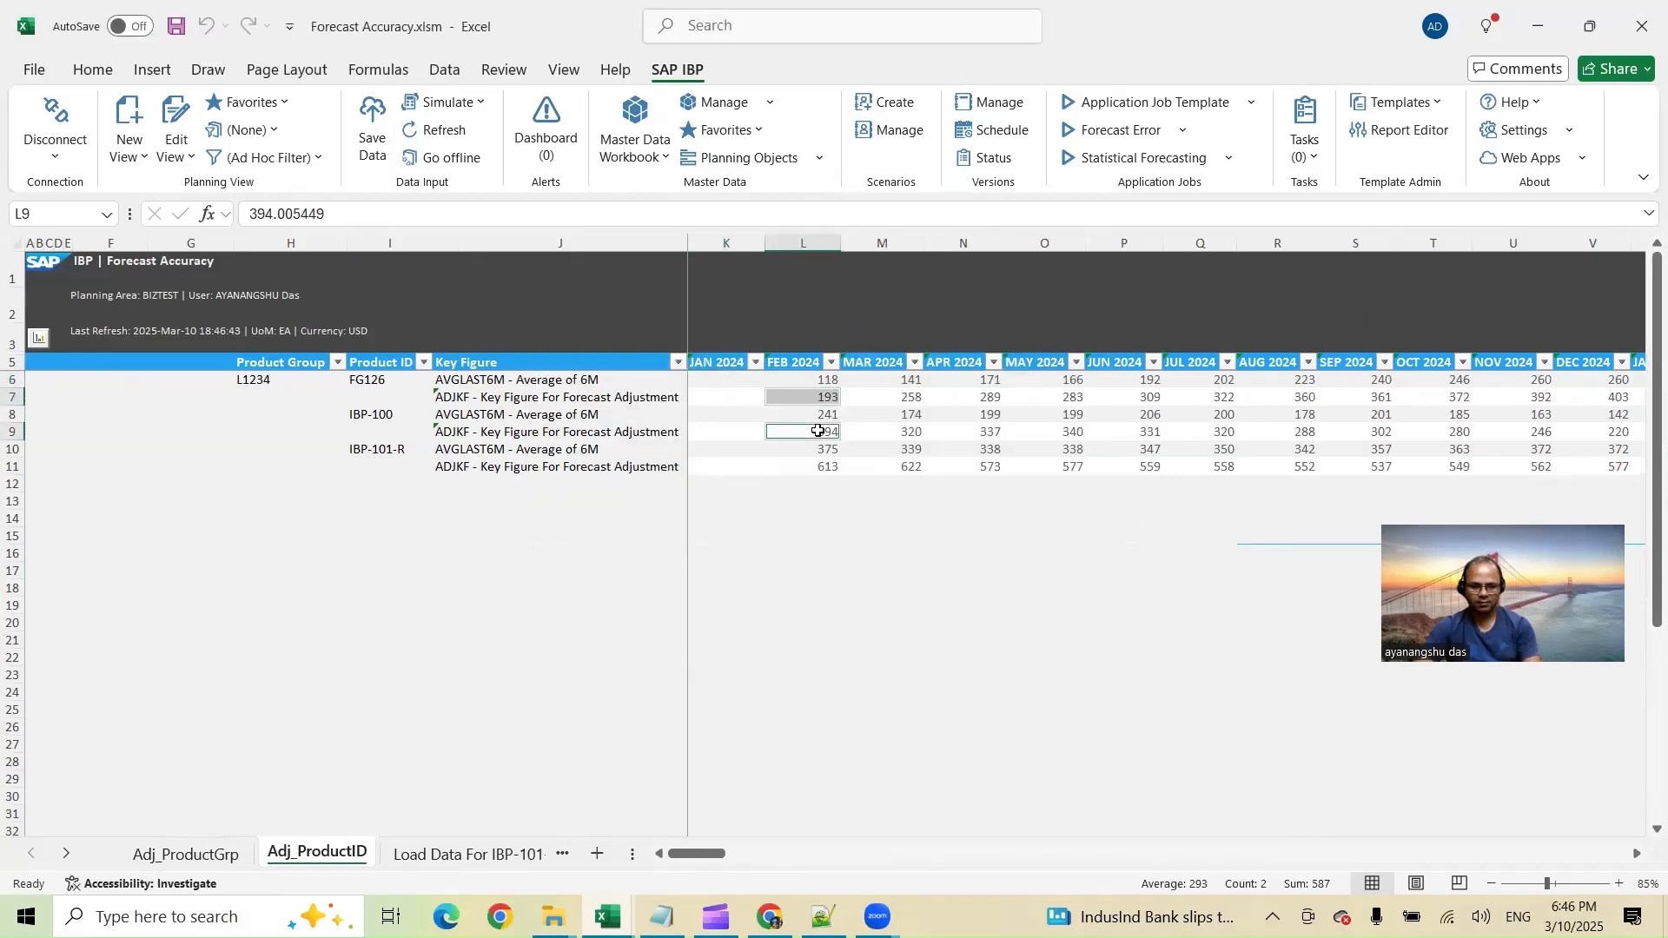
pyautogui.keyDown('ctrl'); pyautogui.click(816, 473); pyautogui.keyUp('ctrl')
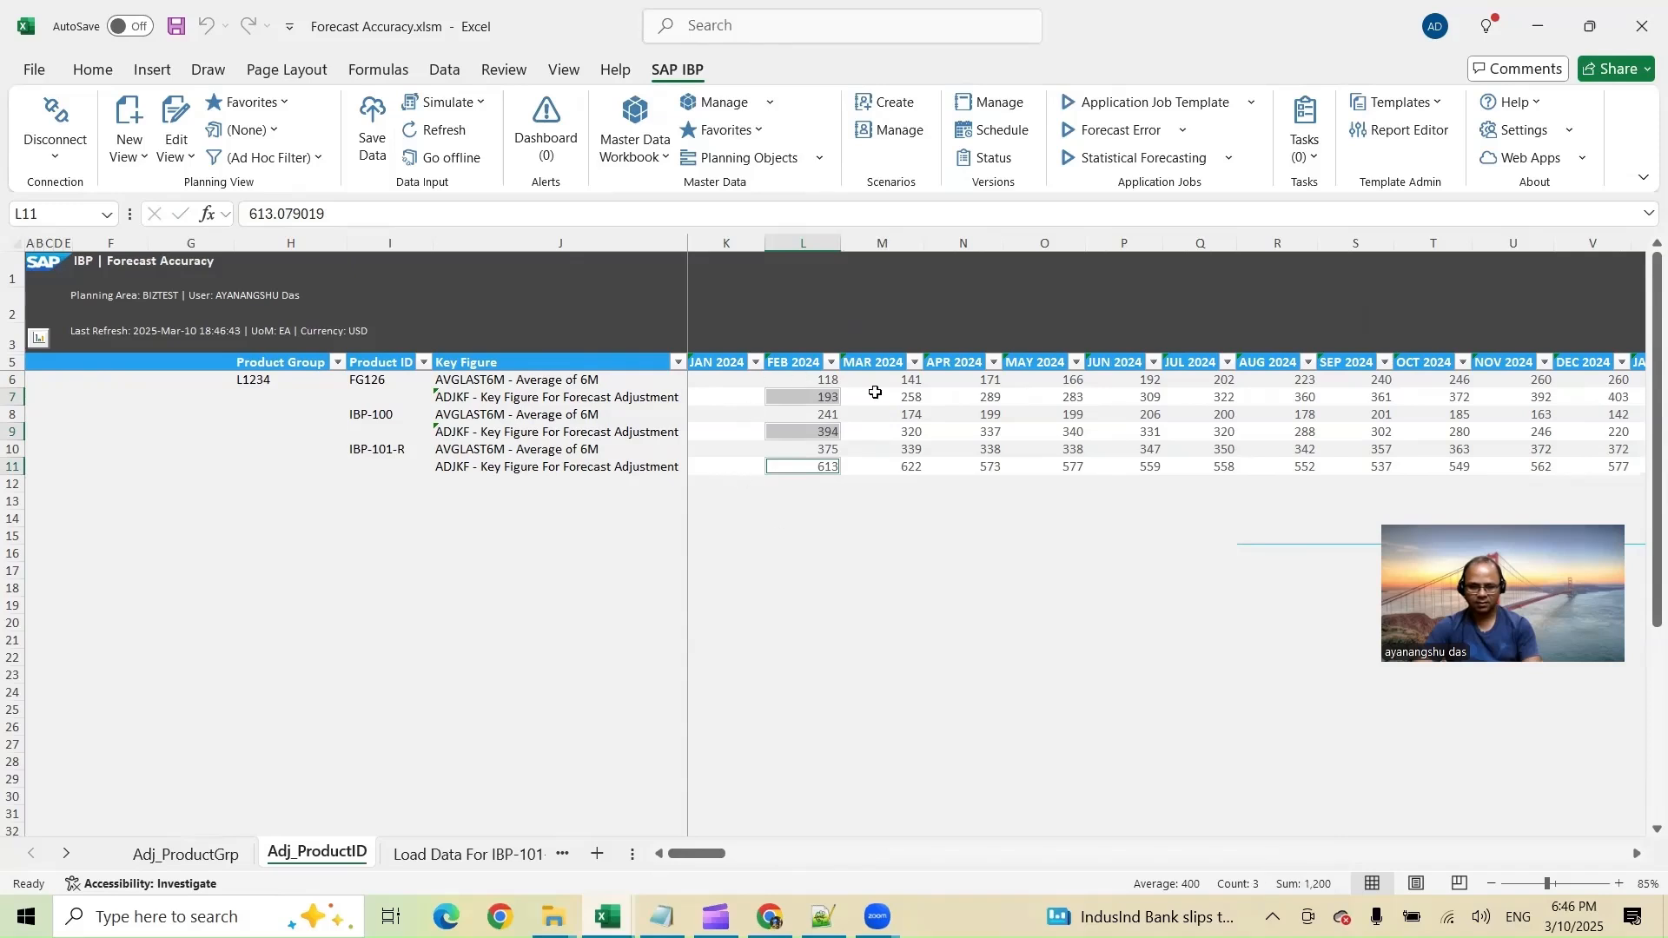
pyautogui.click(922, 400)
pyautogui.keyDown('ctrl'); pyautogui.click(903, 431); pyautogui.keyUp('ctrl')
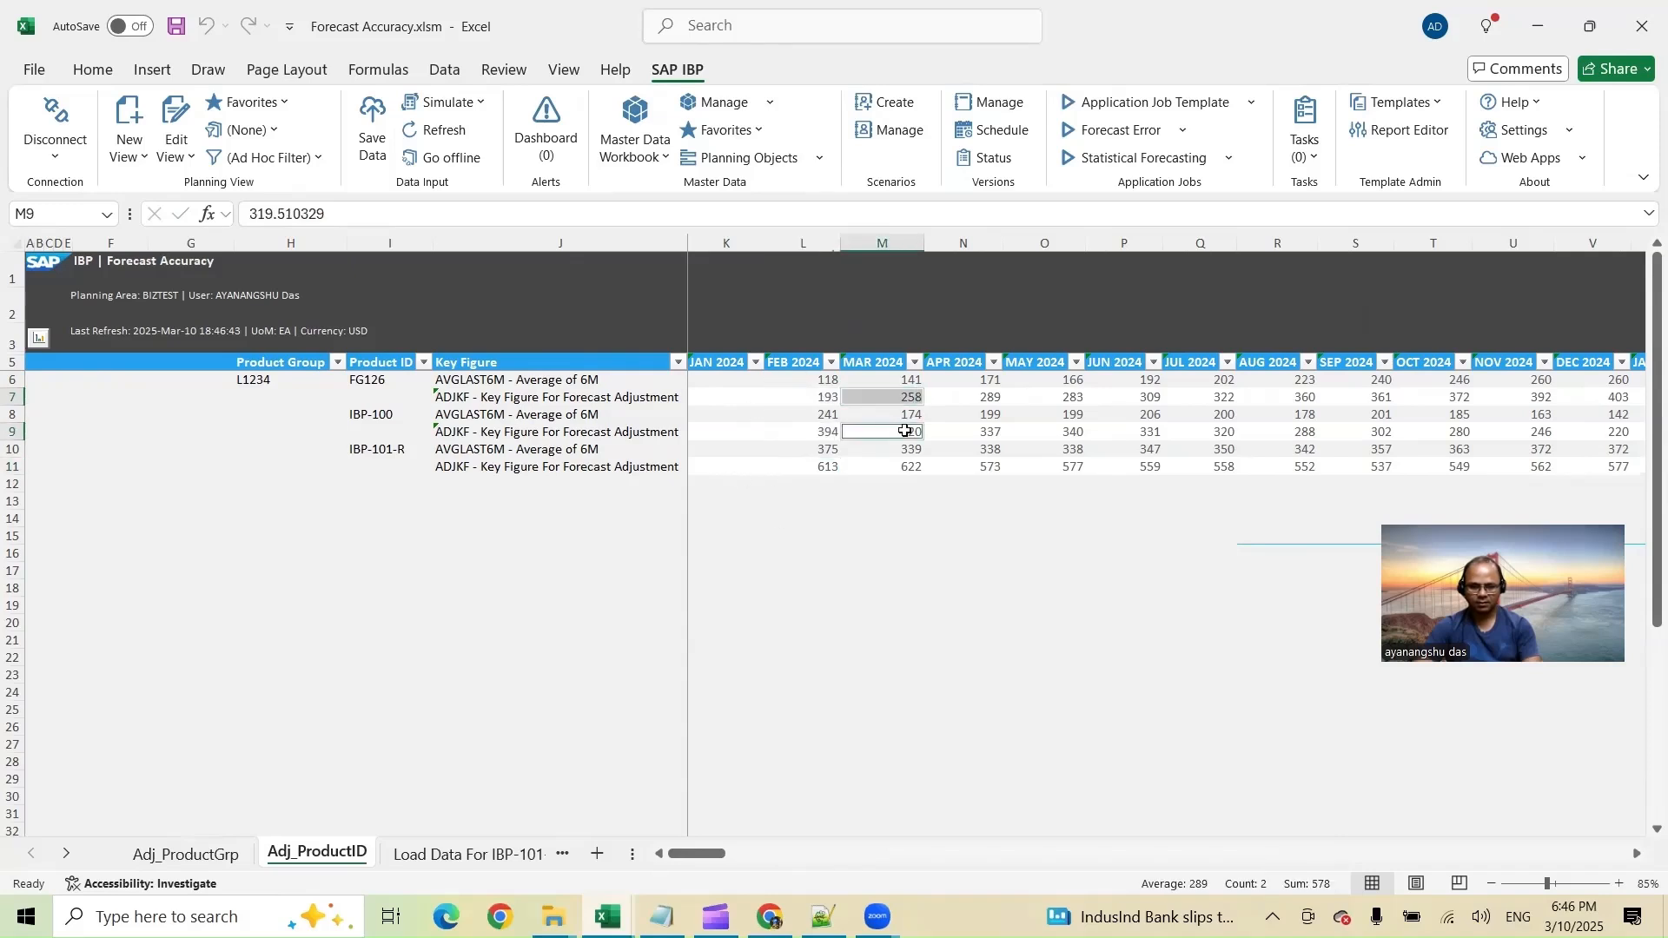
pyautogui.keyDown('ctrl'); pyautogui.click(908, 468); pyautogui.keyUp('ctrl')
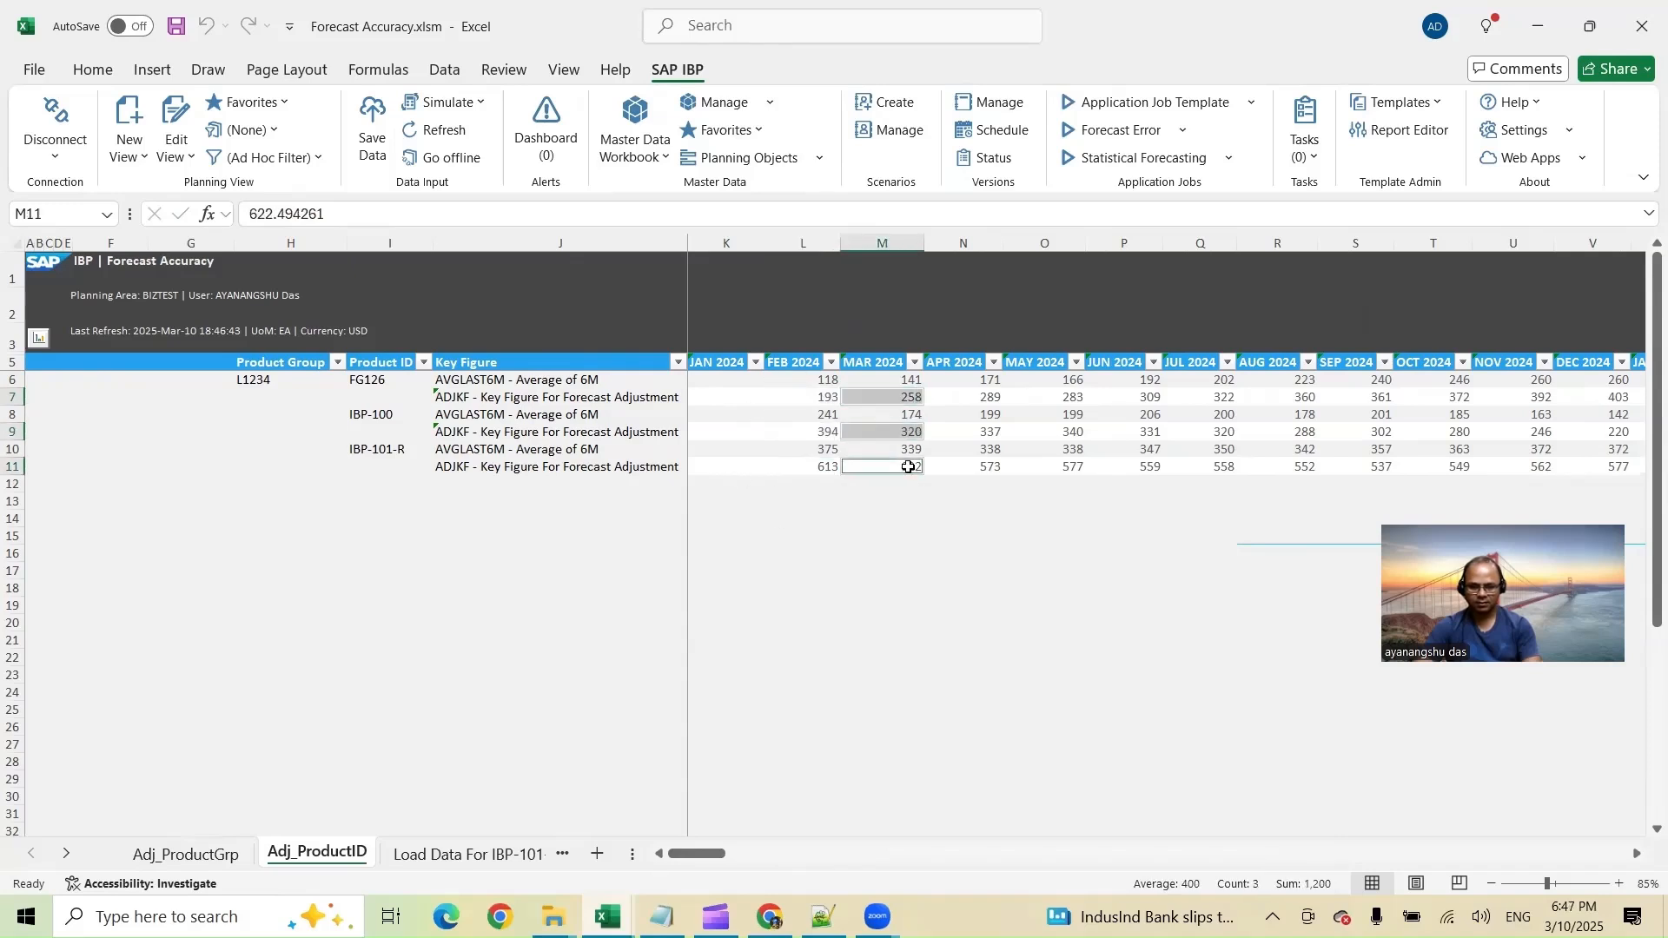
# On Adj_ProductGrp, set the forecast adjustment of L1234 to 1000 for MAR 2024 and 1500 for APR 2024
pyautogui.click(235, 855)
pyautogui.write('1000')
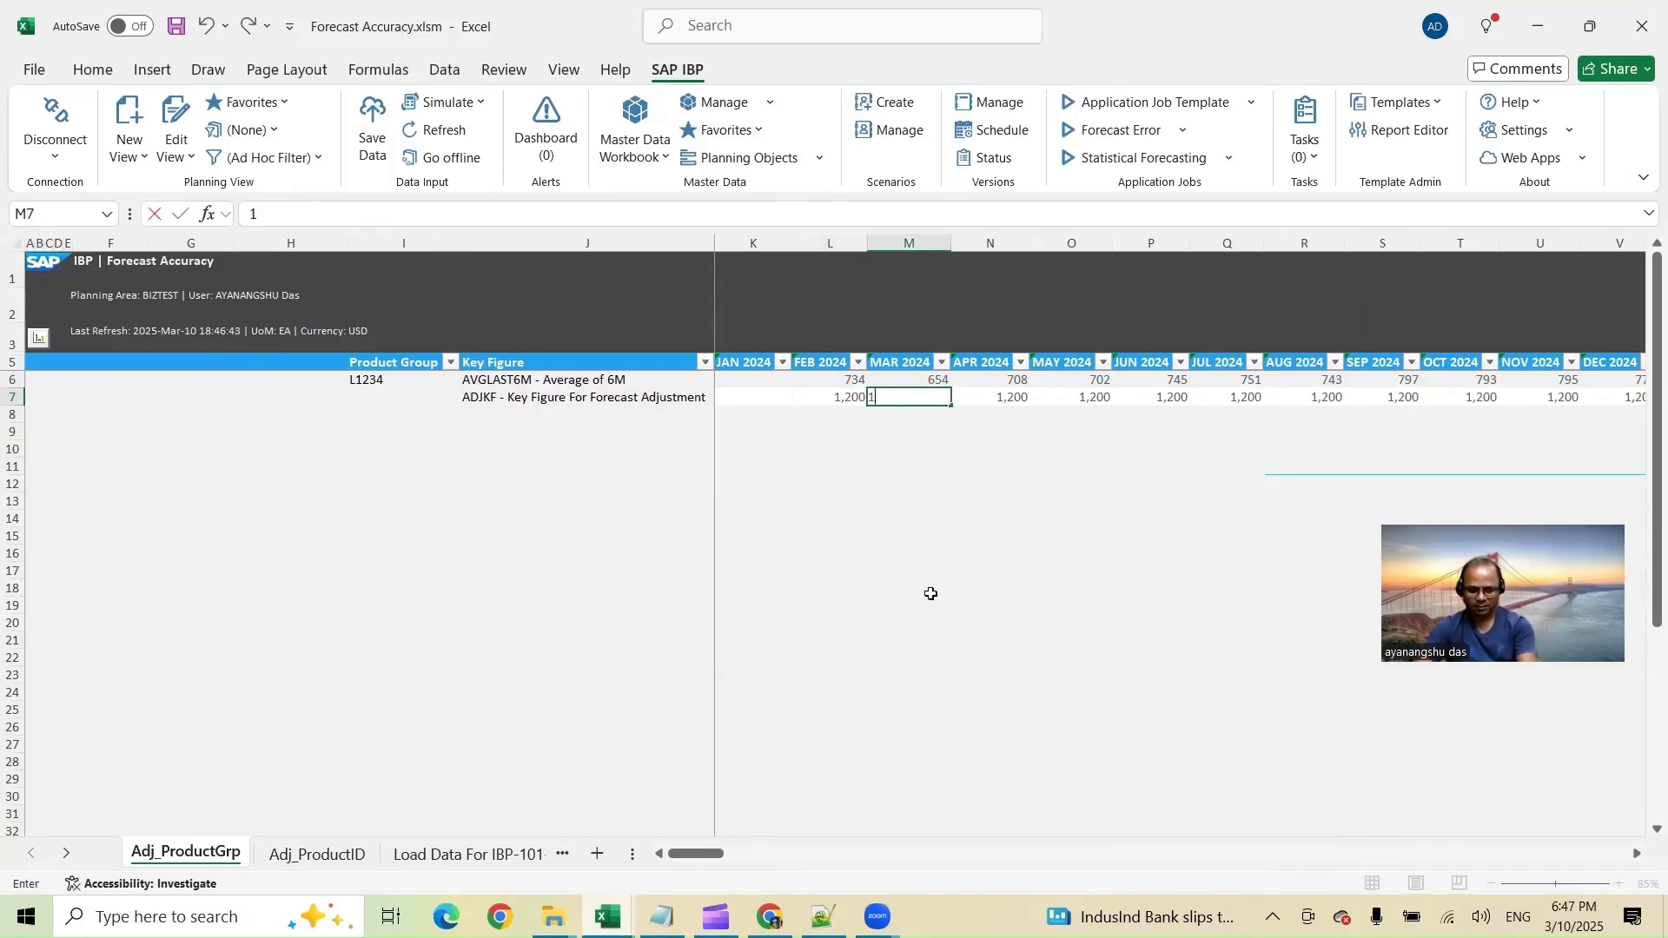
pyautogui.click(964, 588)
pyautogui.click(1011, 395)
pyautogui.write('1')
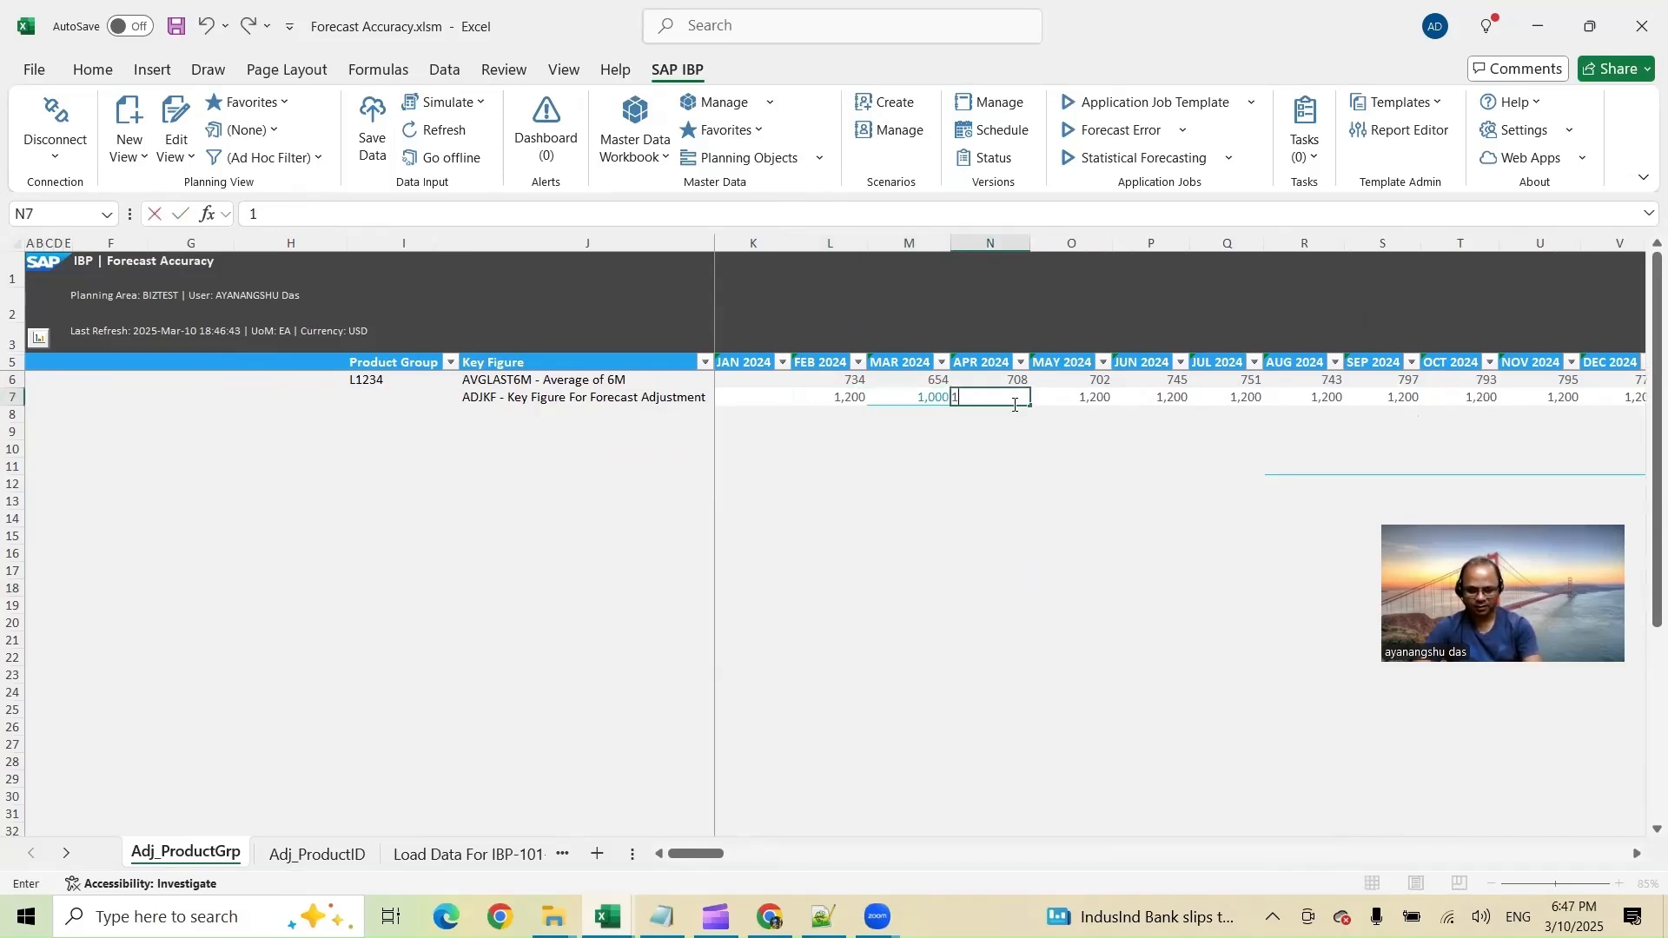
pyautogui.write(',500')
# Set the forecast adjustment of L1234 to 1600 for MAY 2024 and 2000 for JUN 2024, and save the data
pyautogui.click(1074, 398)
pyautogui.write('1,6')
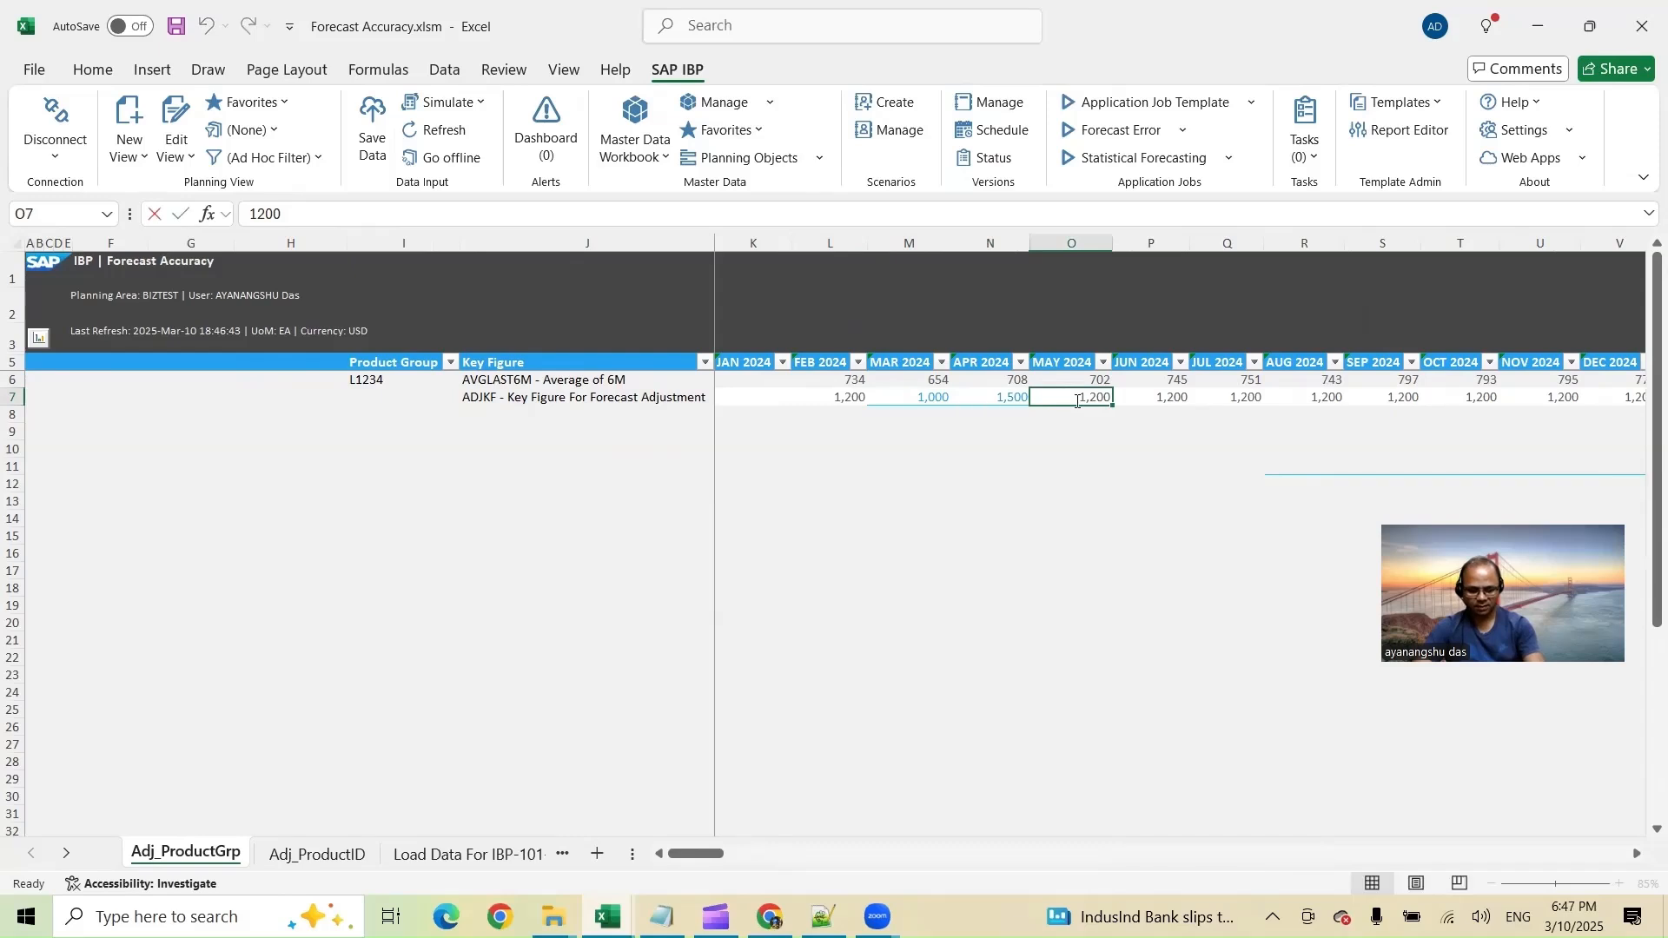
pyautogui.write('00')
pyautogui.click(1167, 398)
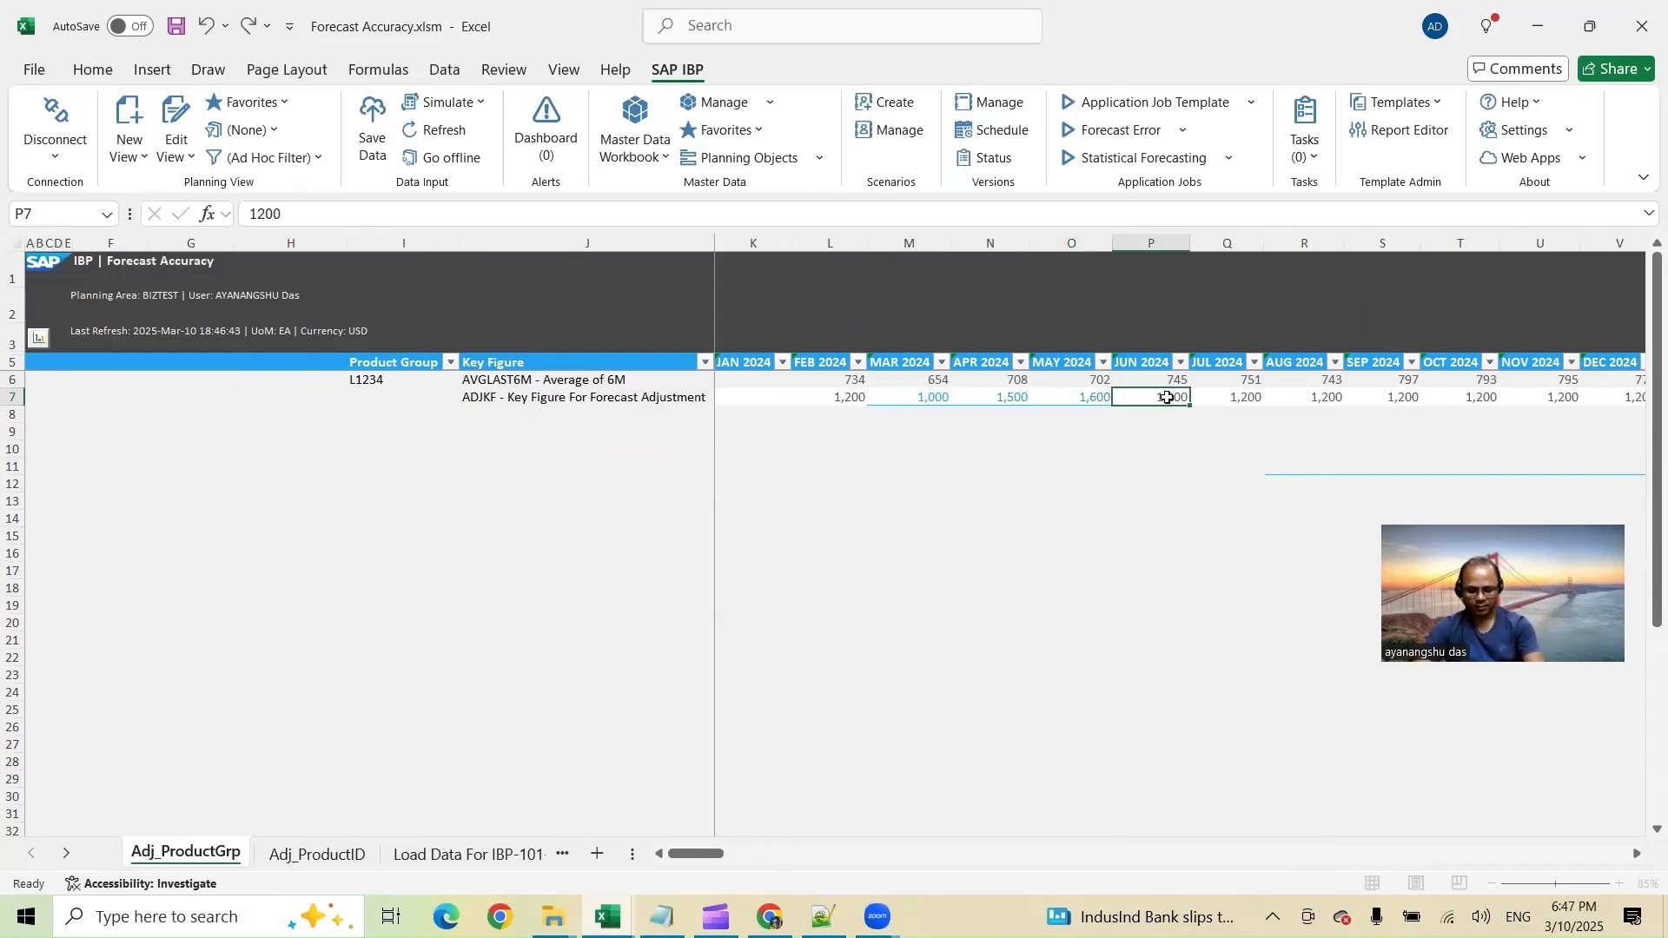
pyautogui.write('2000')
pyautogui.click(1155, 432)
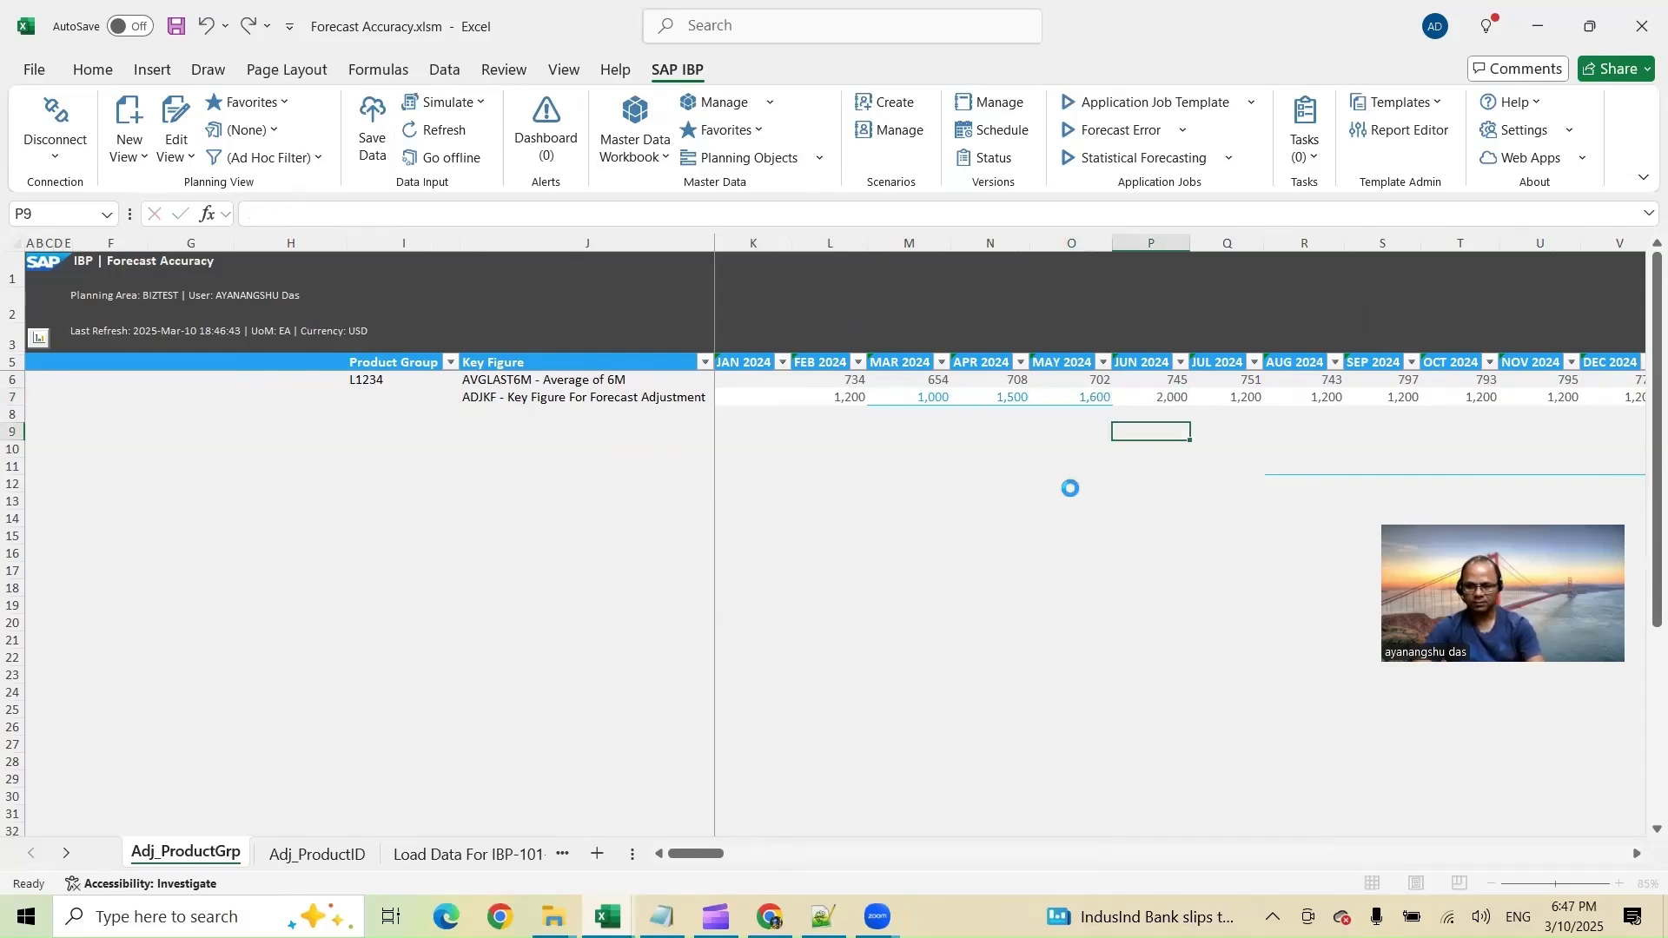
pyautogui.click(376, 145)
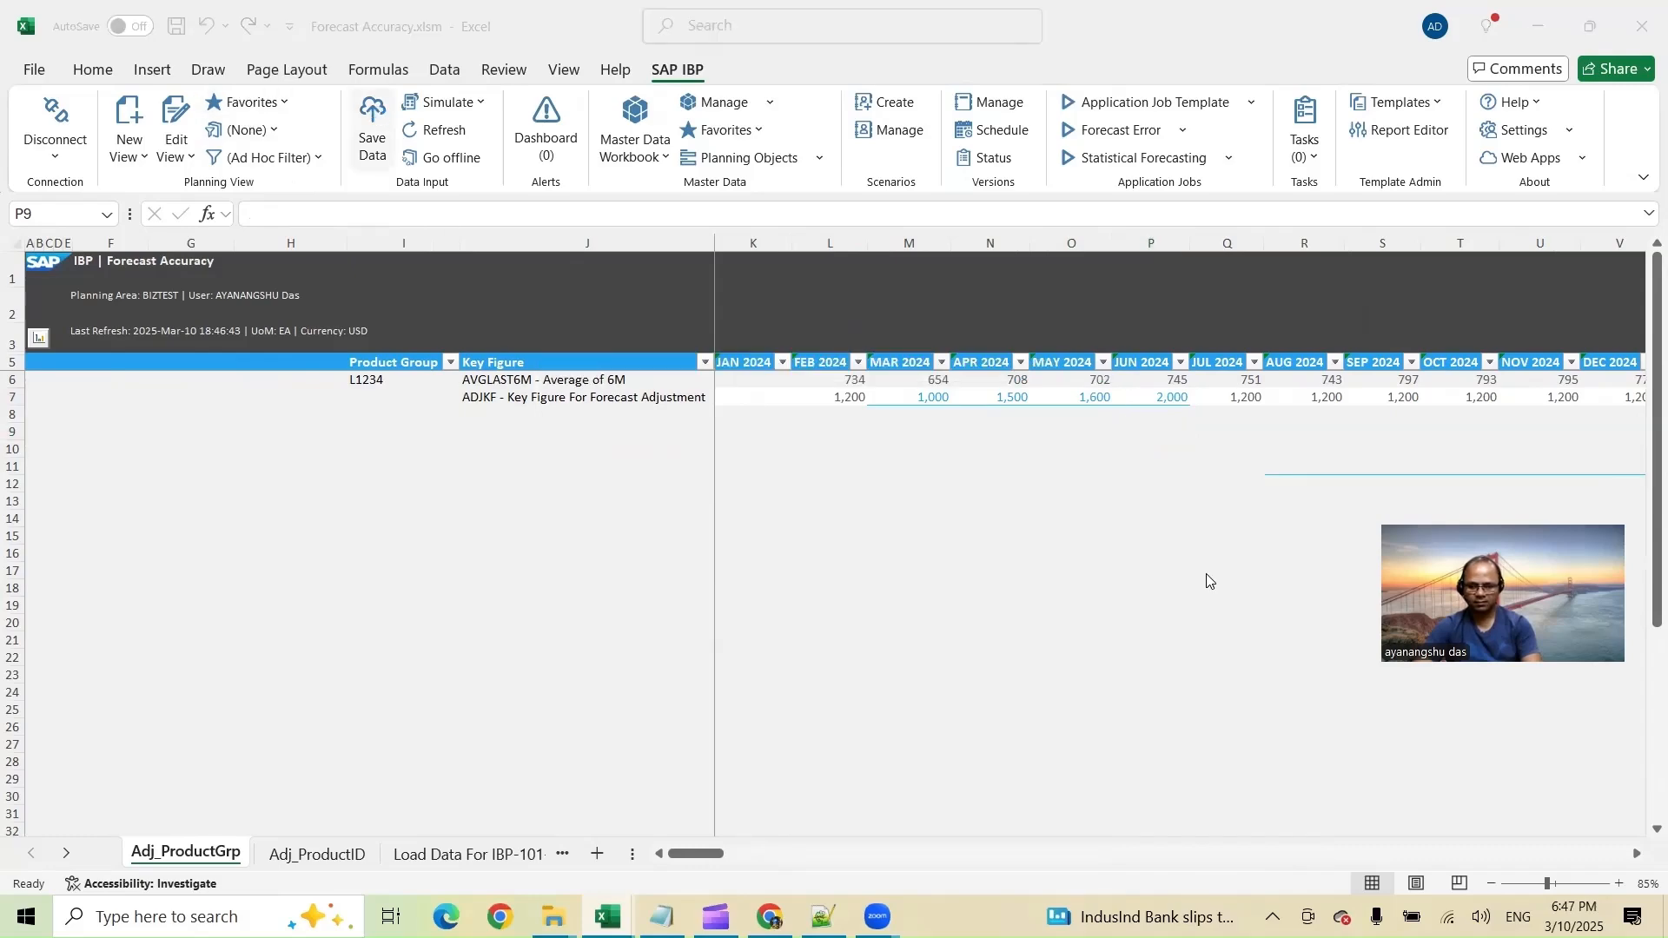
pyautogui.click(959, 812)
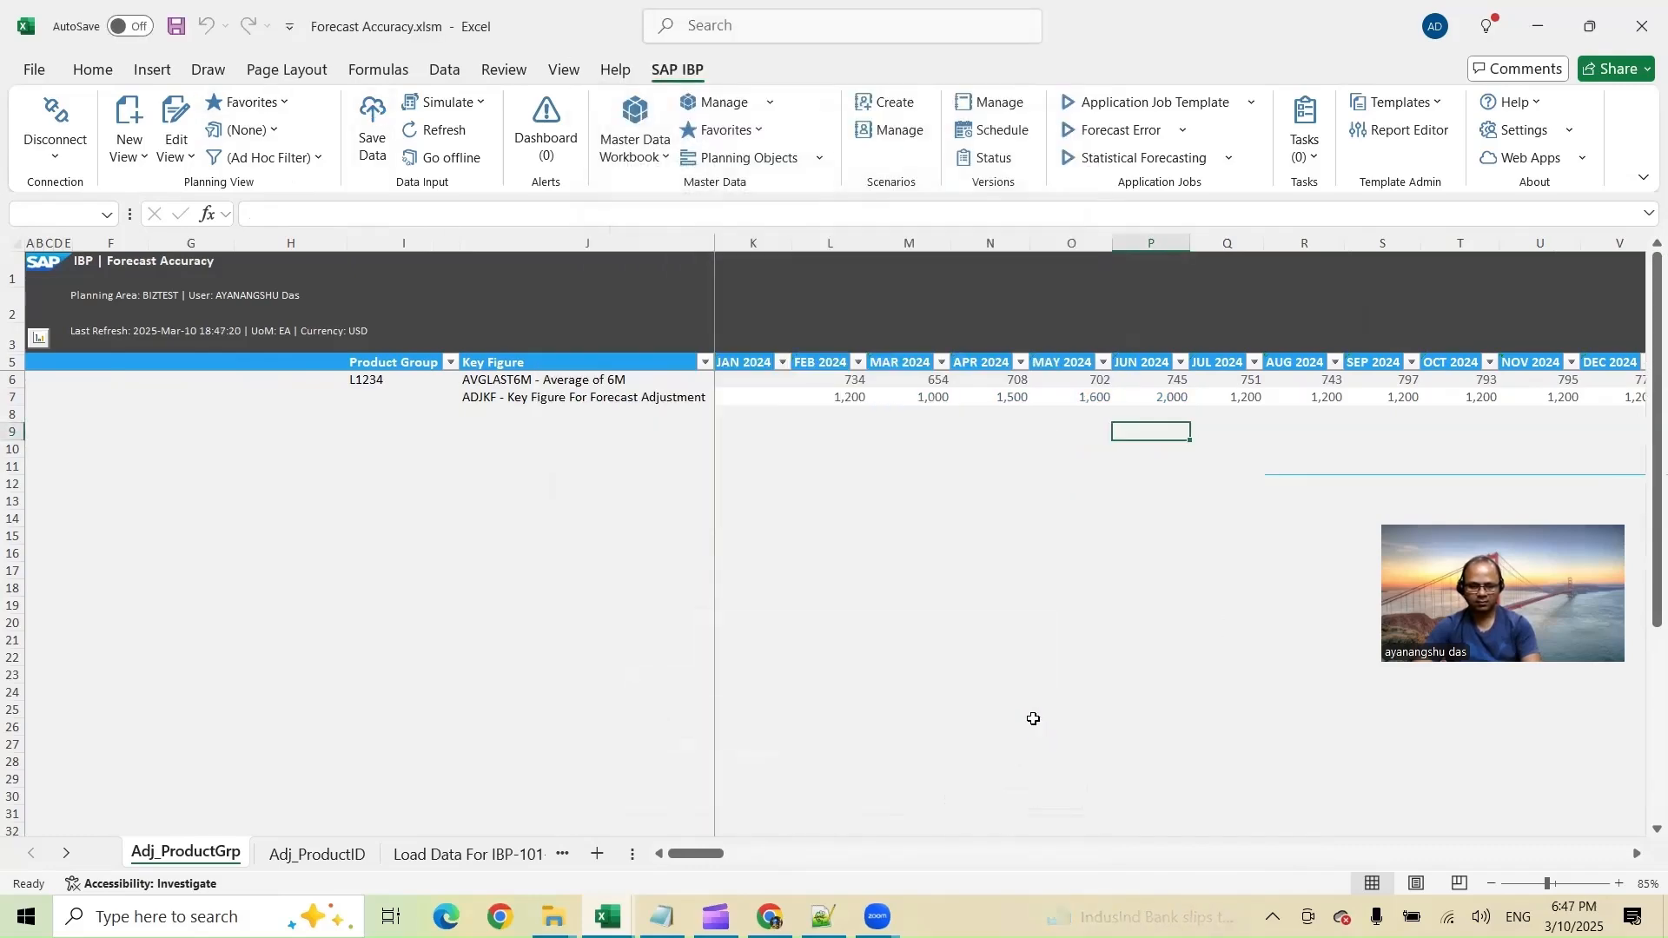
# On the Adj_ProductID sheet, check the sums of the three products' forecast adjustments for FEB 2024 and MAR 2024
pyautogui.click(318, 858)
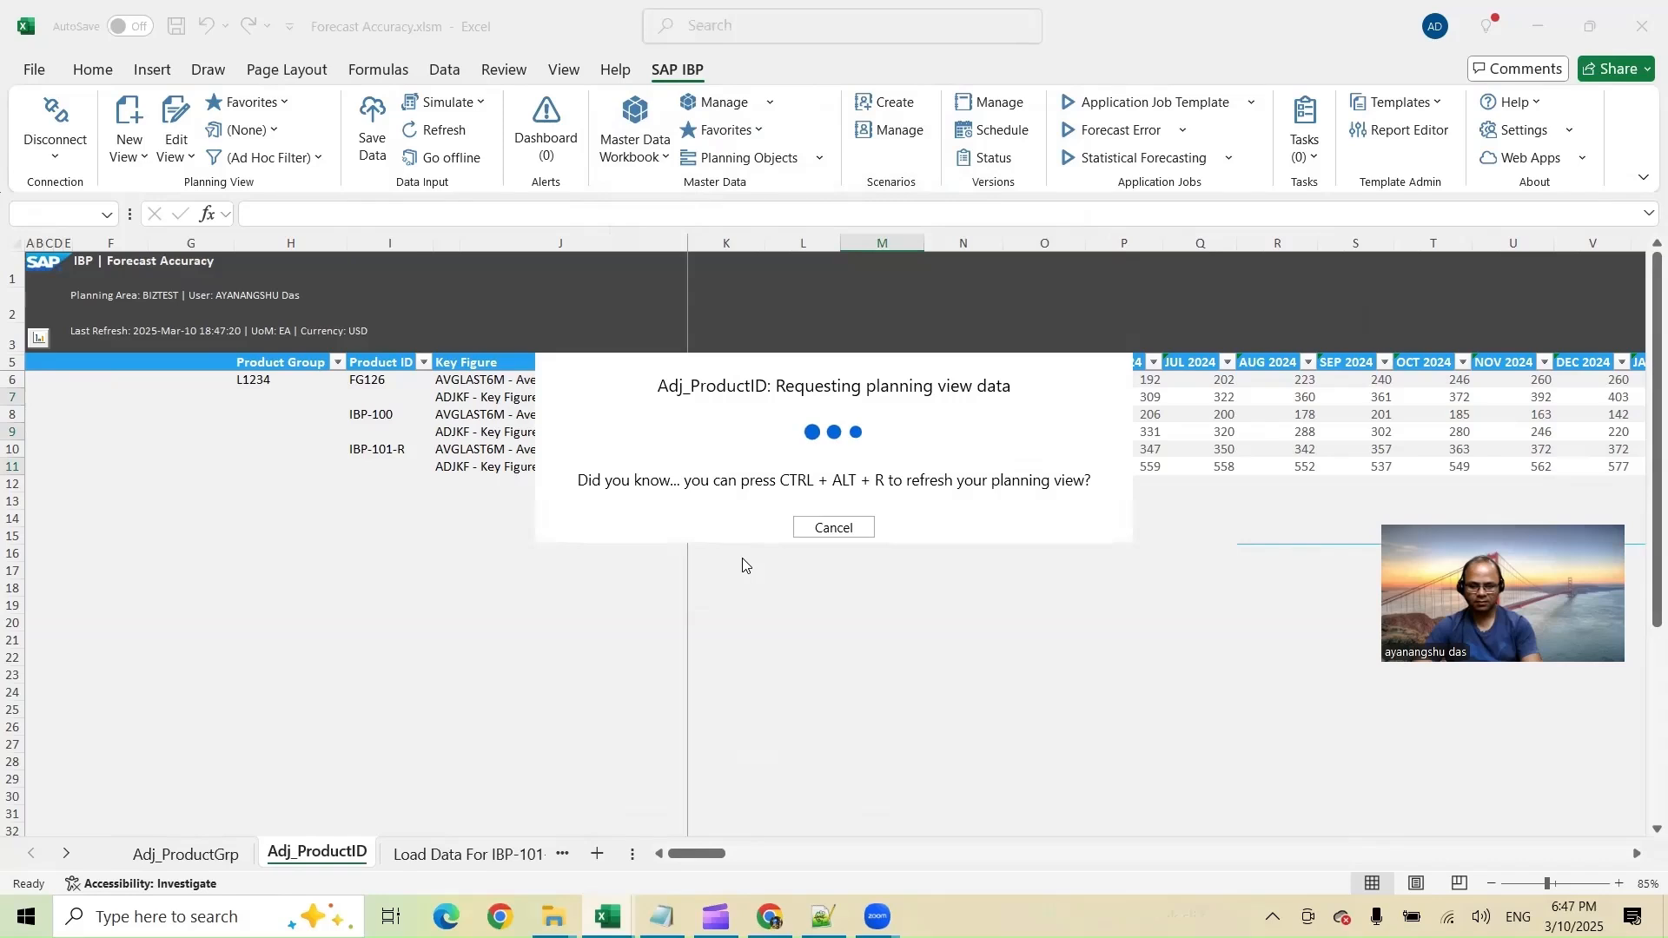
pyautogui.click(813, 467)
pyautogui.keyDown('ctrl'); pyautogui.click(816, 432); pyautogui.keyUp('ctrl')
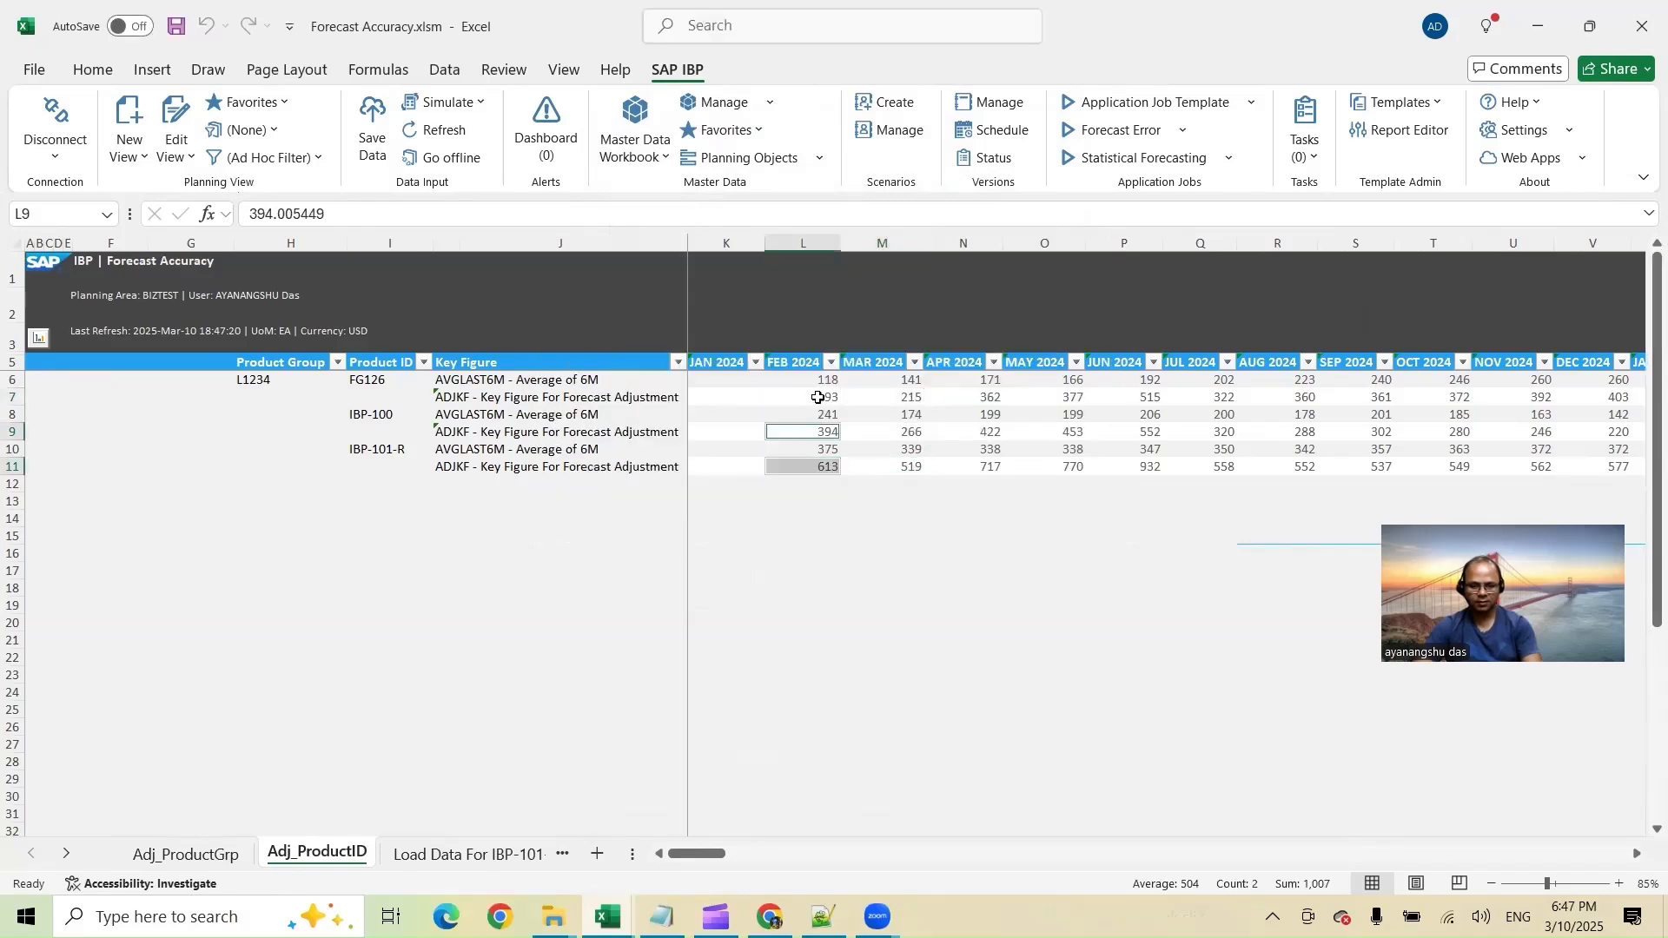
pyautogui.keyDown('ctrl'); pyautogui.click(819, 397); pyautogui.keyUp('ctrl')
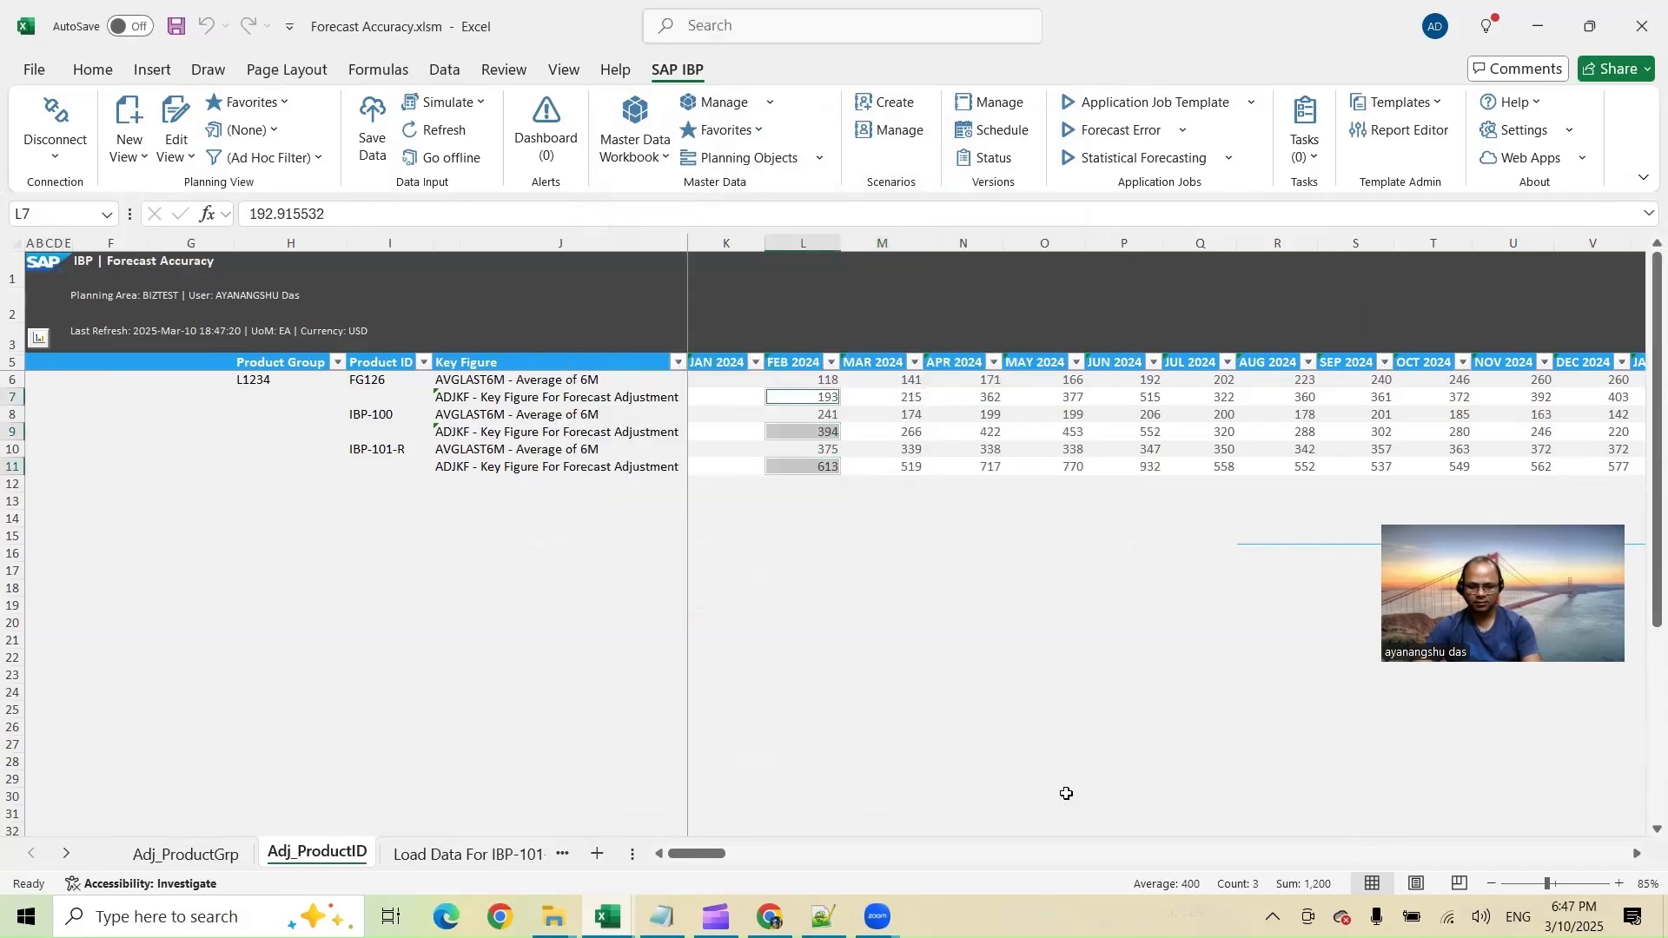
pyautogui.click(899, 399)
pyautogui.keyDown('ctrl'); pyautogui.click(909, 438); pyautogui.keyUp('ctrl')
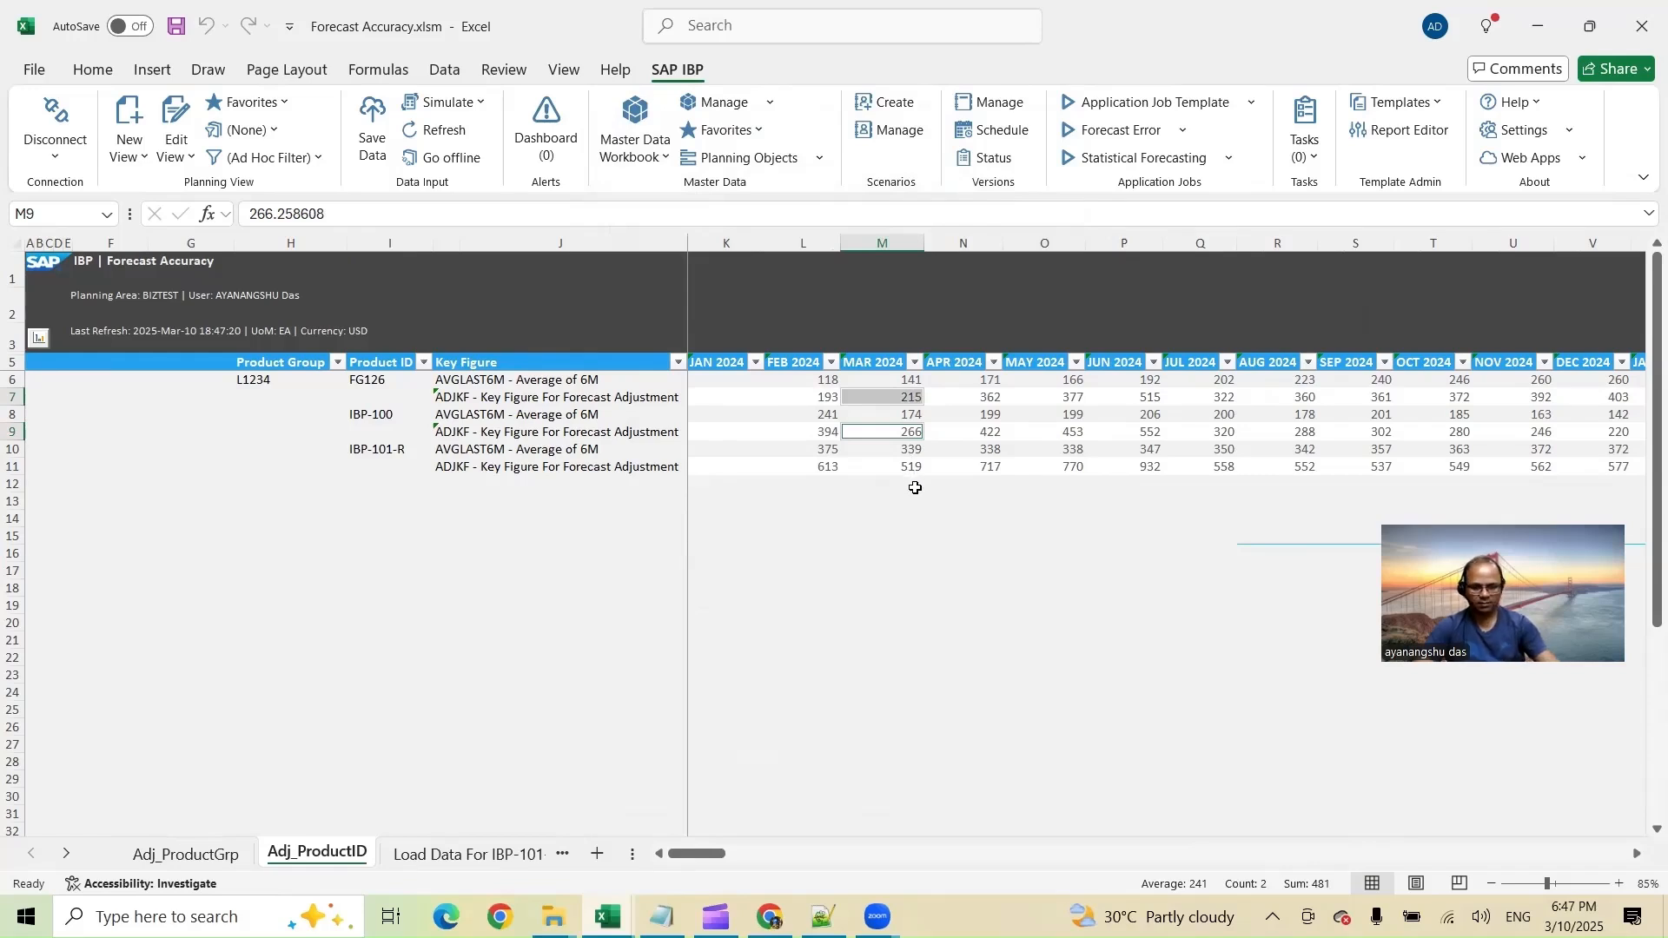
pyautogui.keyDown('ctrl'); pyautogui.click(912, 469); pyautogui.keyUp('ctrl')
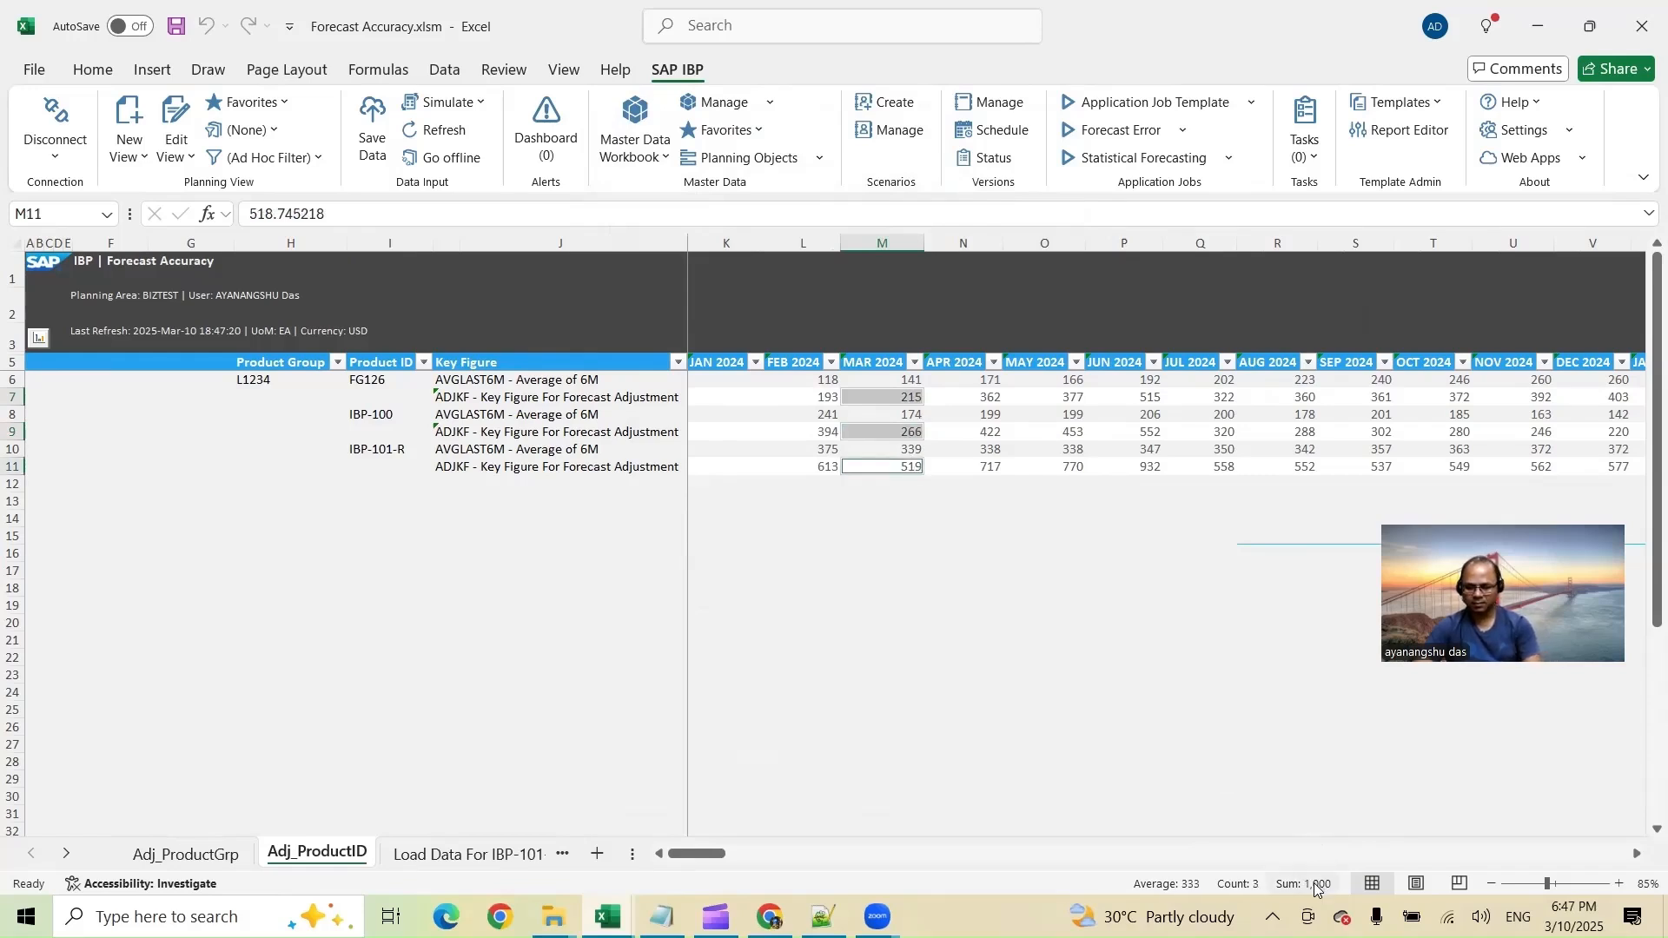
# Check the sums of the three products' forecast adjustments for APR 2024 and MAY 2024
pyautogui.click(990, 400)
pyautogui.keyDown('ctrl'); pyautogui.click(989, 436); pyautogui.keyUp('ctrl')
pyautogui.keyDown('ctrl'); pyautogui.click(989, 467); pyautogui.keyUp('ctrl')
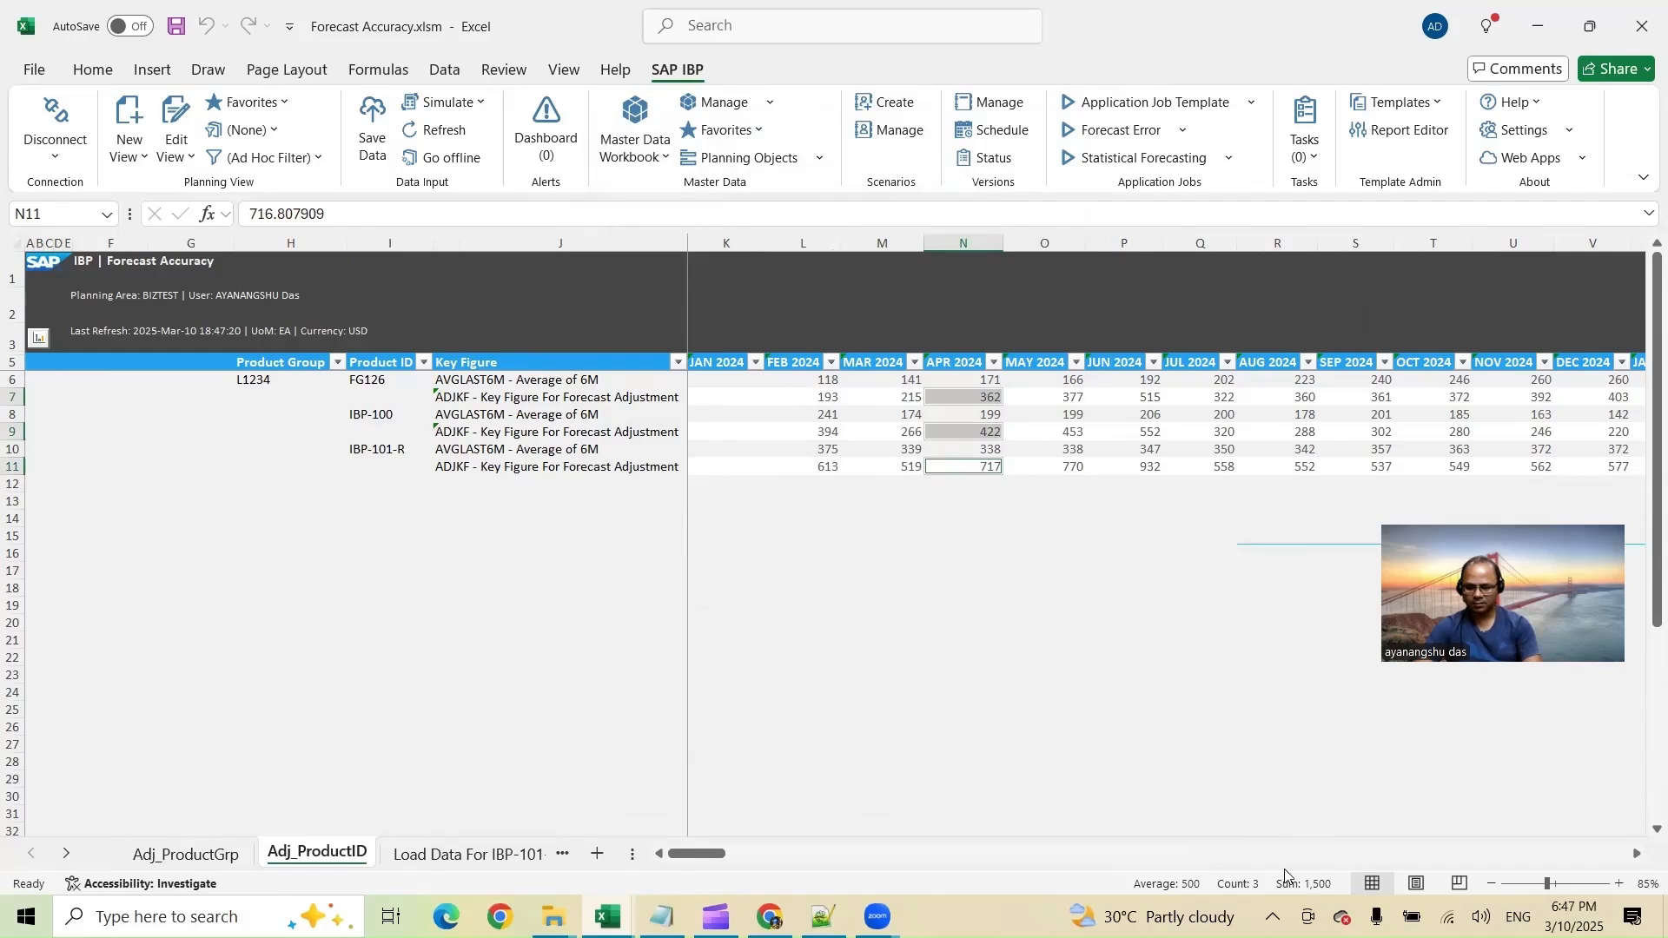
pyautogui.click(1068, 399)
pyautogui.keyDown('ctrl'); pyautogui.click(1072, 431); pyautogui.keyUp('ctrl')
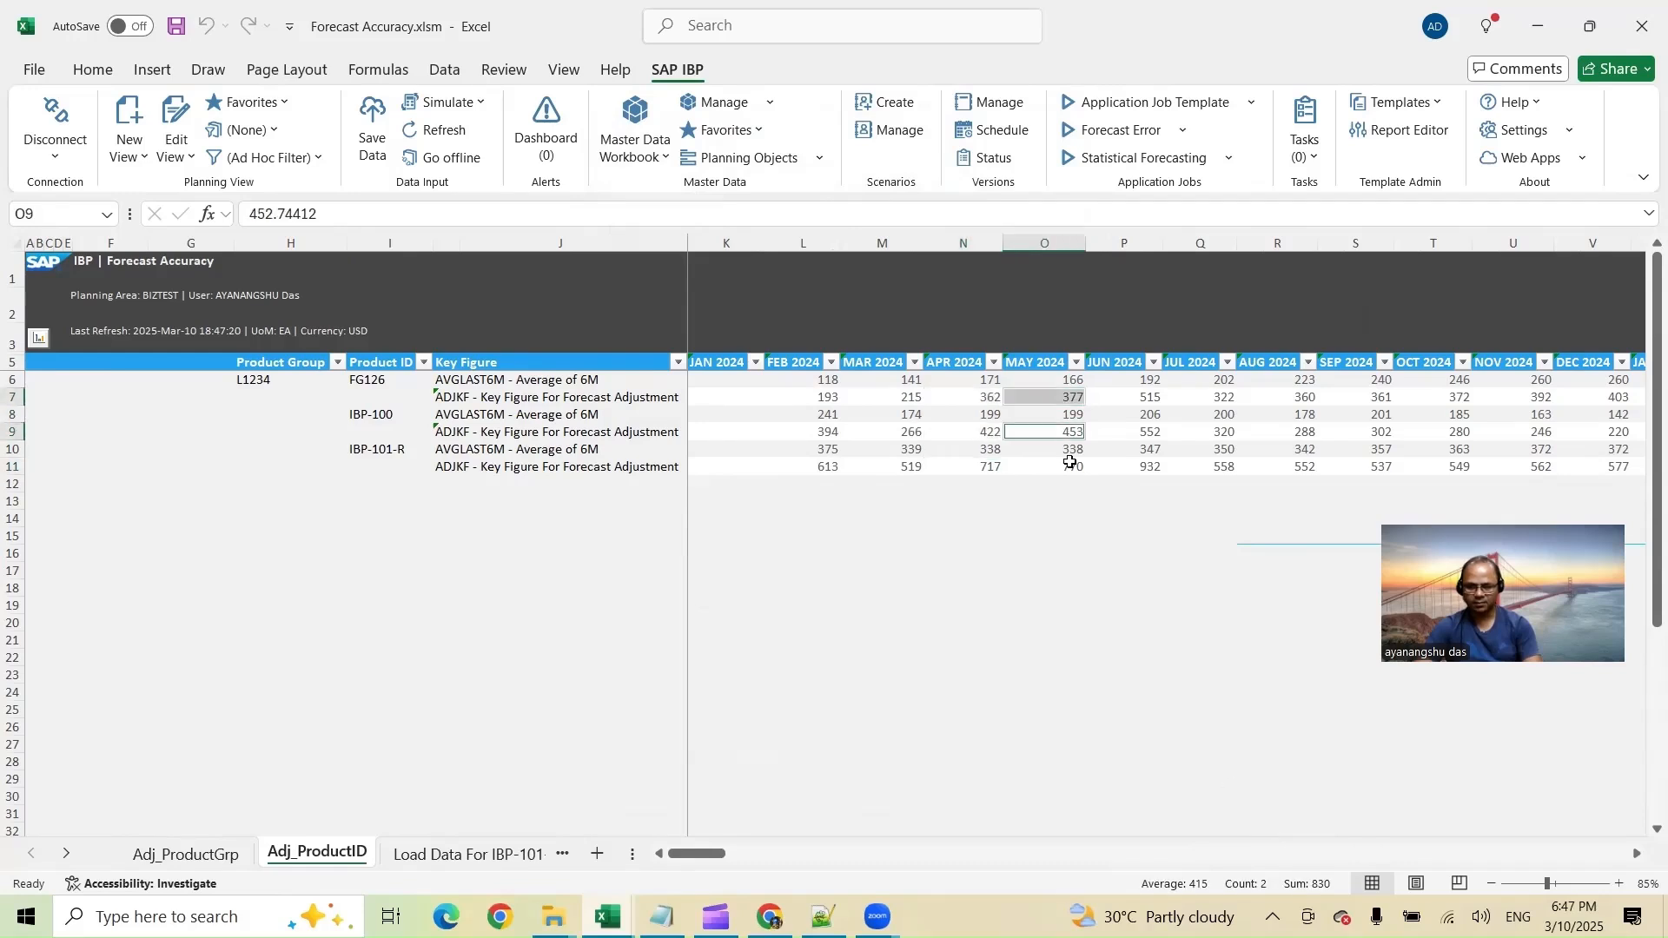
pyautogui.keyDown('ctrl'); pyautogui.click(1070, 467); pyautogui.keyUp('ctrl')
# Enter =L6/SUM(L6,L8,L10)*1200 in L13 and compare it with FG126's FEB 2024 forecast adjustment
pyautogui.click(806, 502)
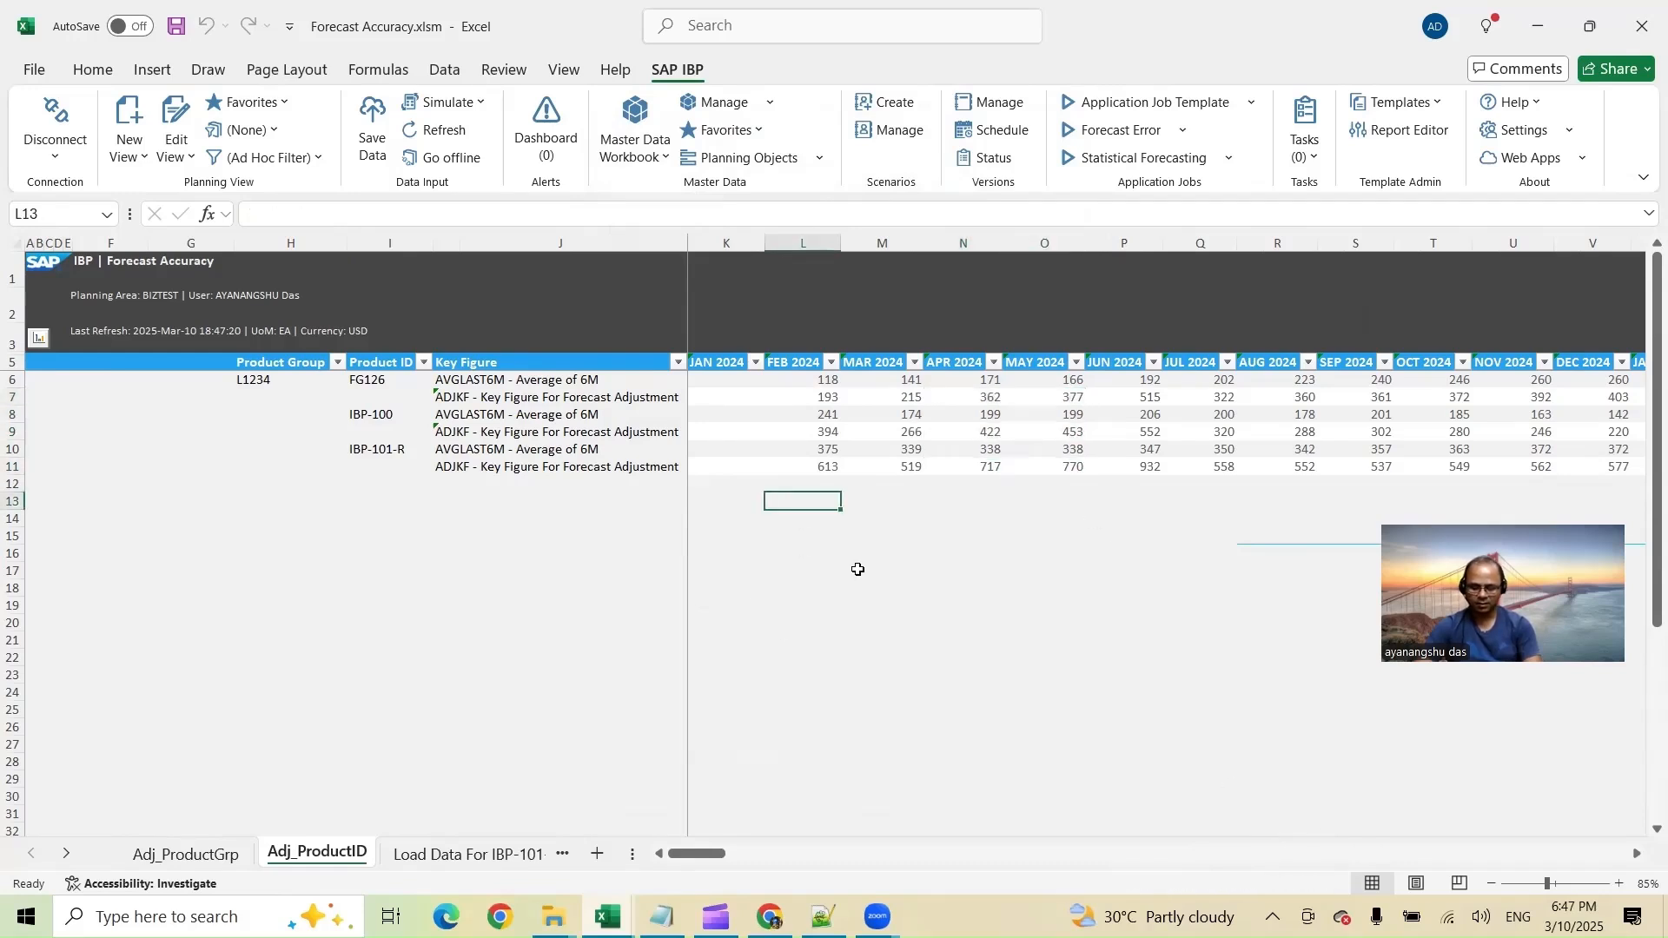
pyautogui.write('=')
pyautogui.click(807, 381)
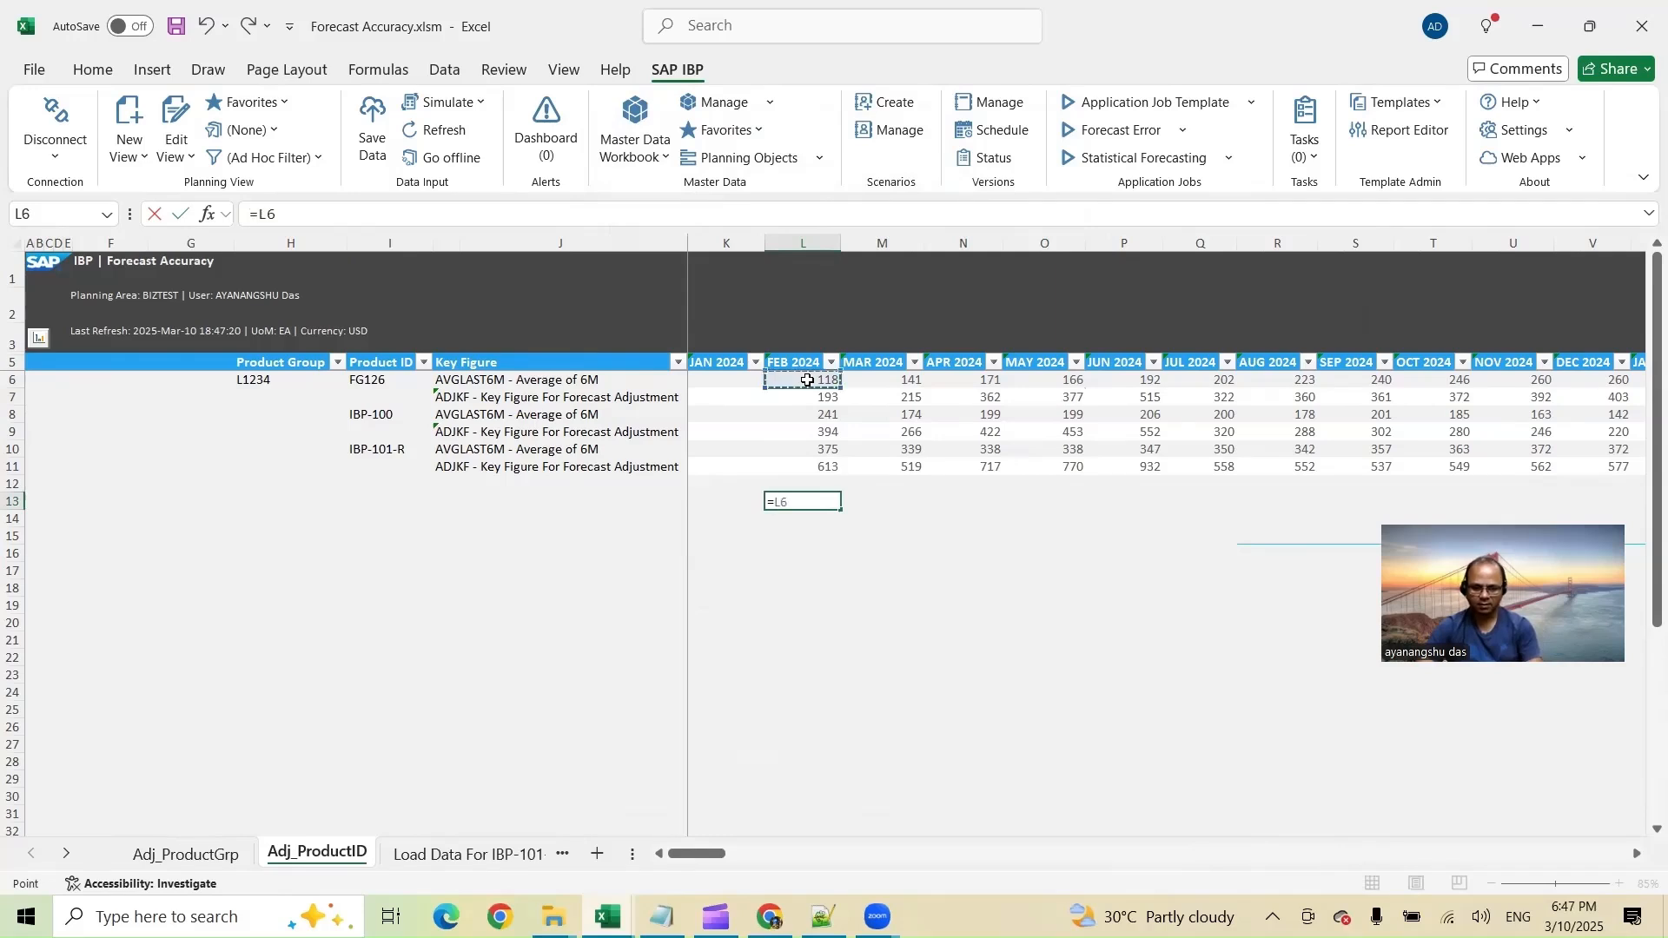
pyautogui.write('/SUM(')
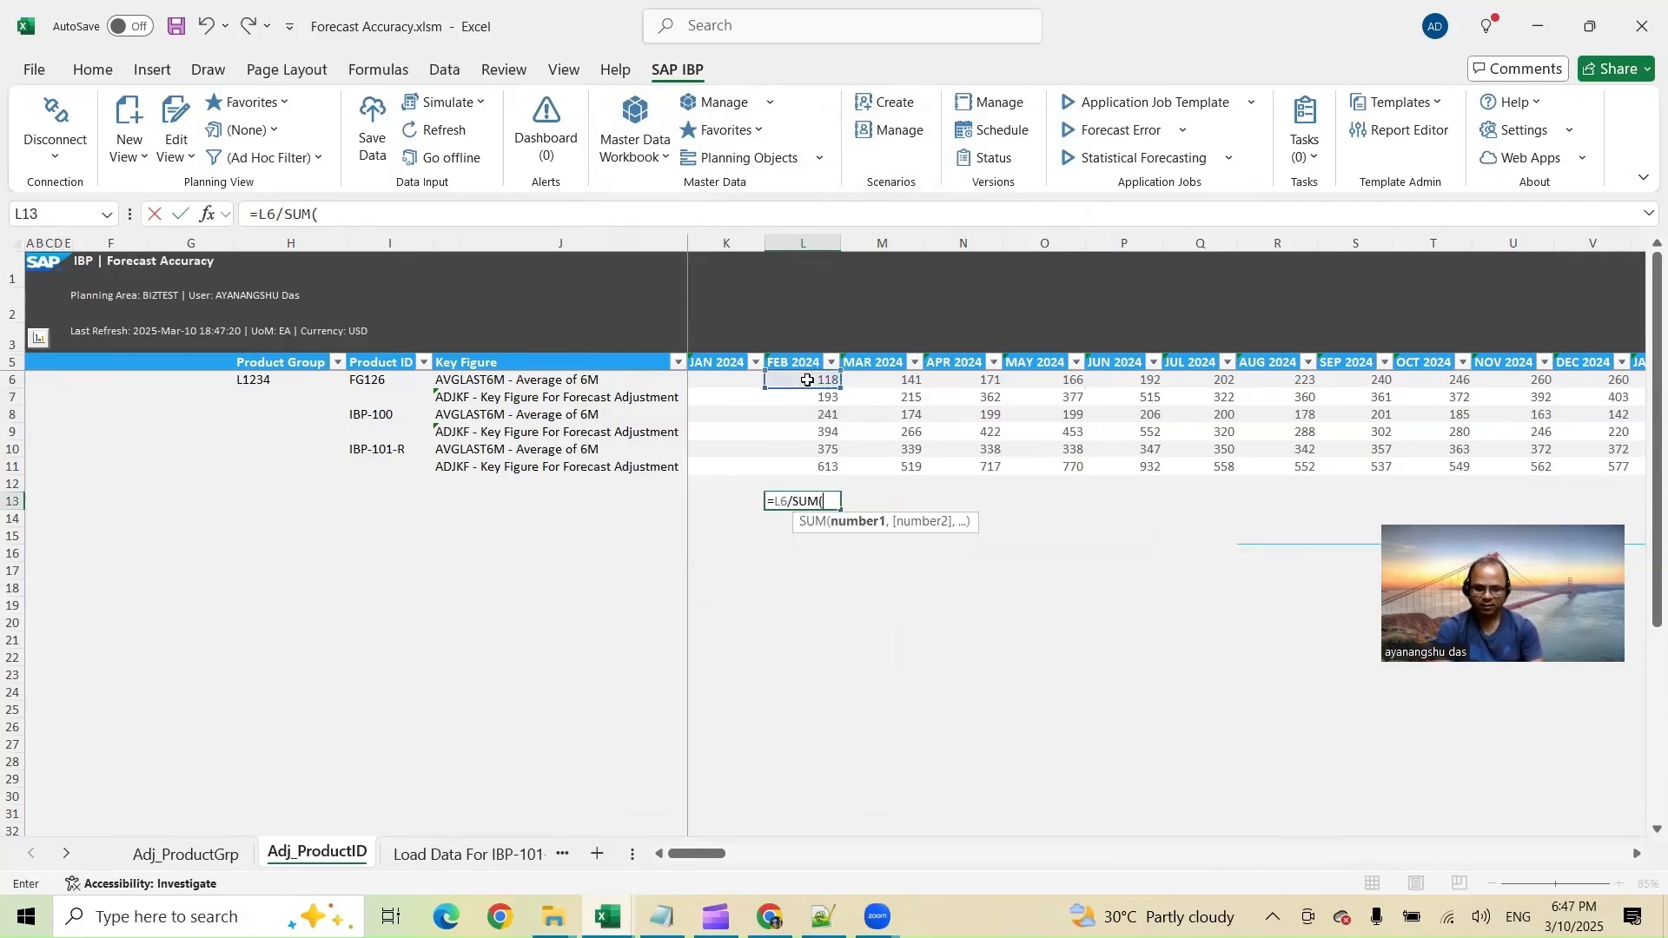
pyautogui.click(807, 381)
pyautogui.write('+')
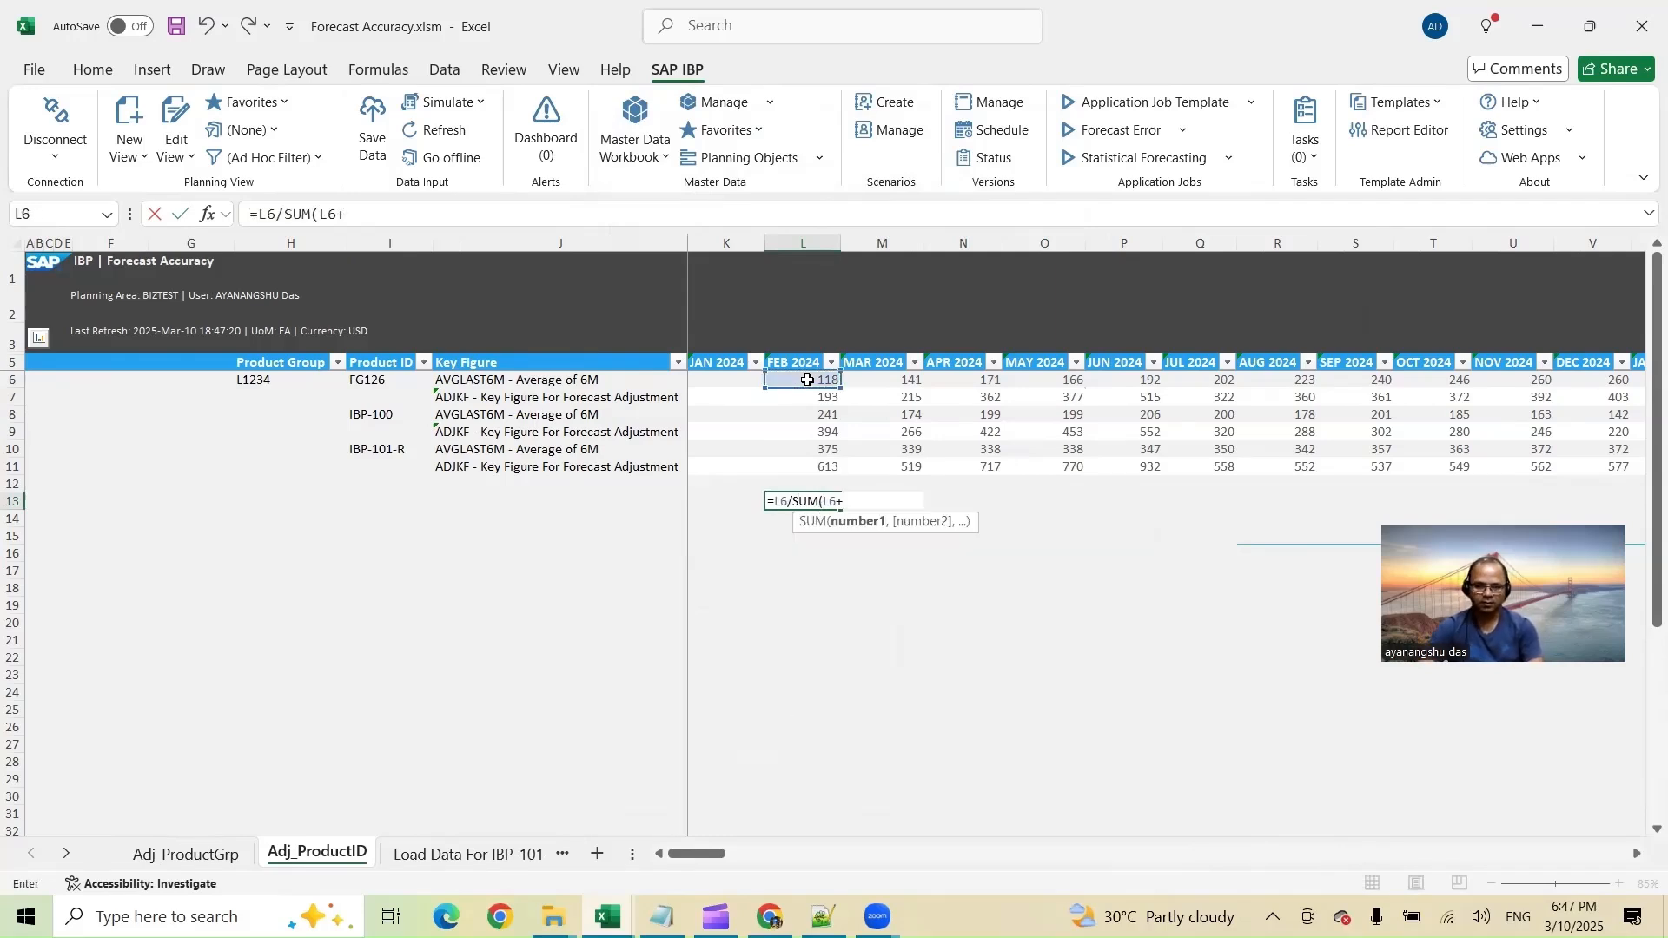
pyautogui.click(814, 417)
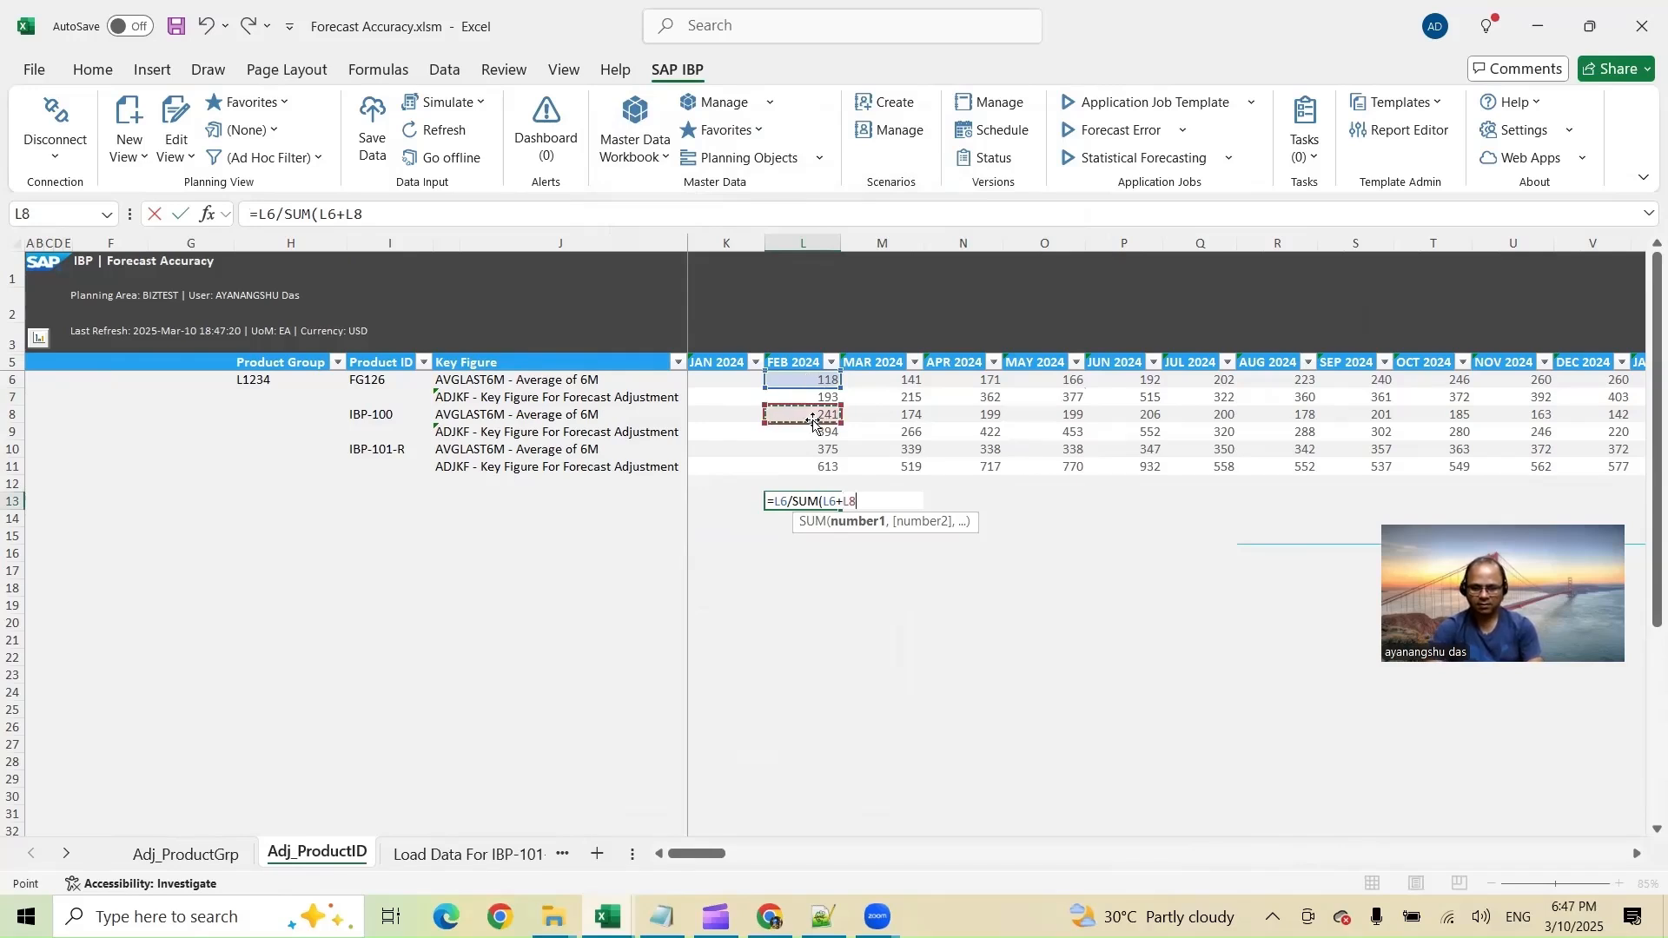
pyautogui.press('BackSpace')
pyautogui.press('BackSpace')
pyautogui.write(',')
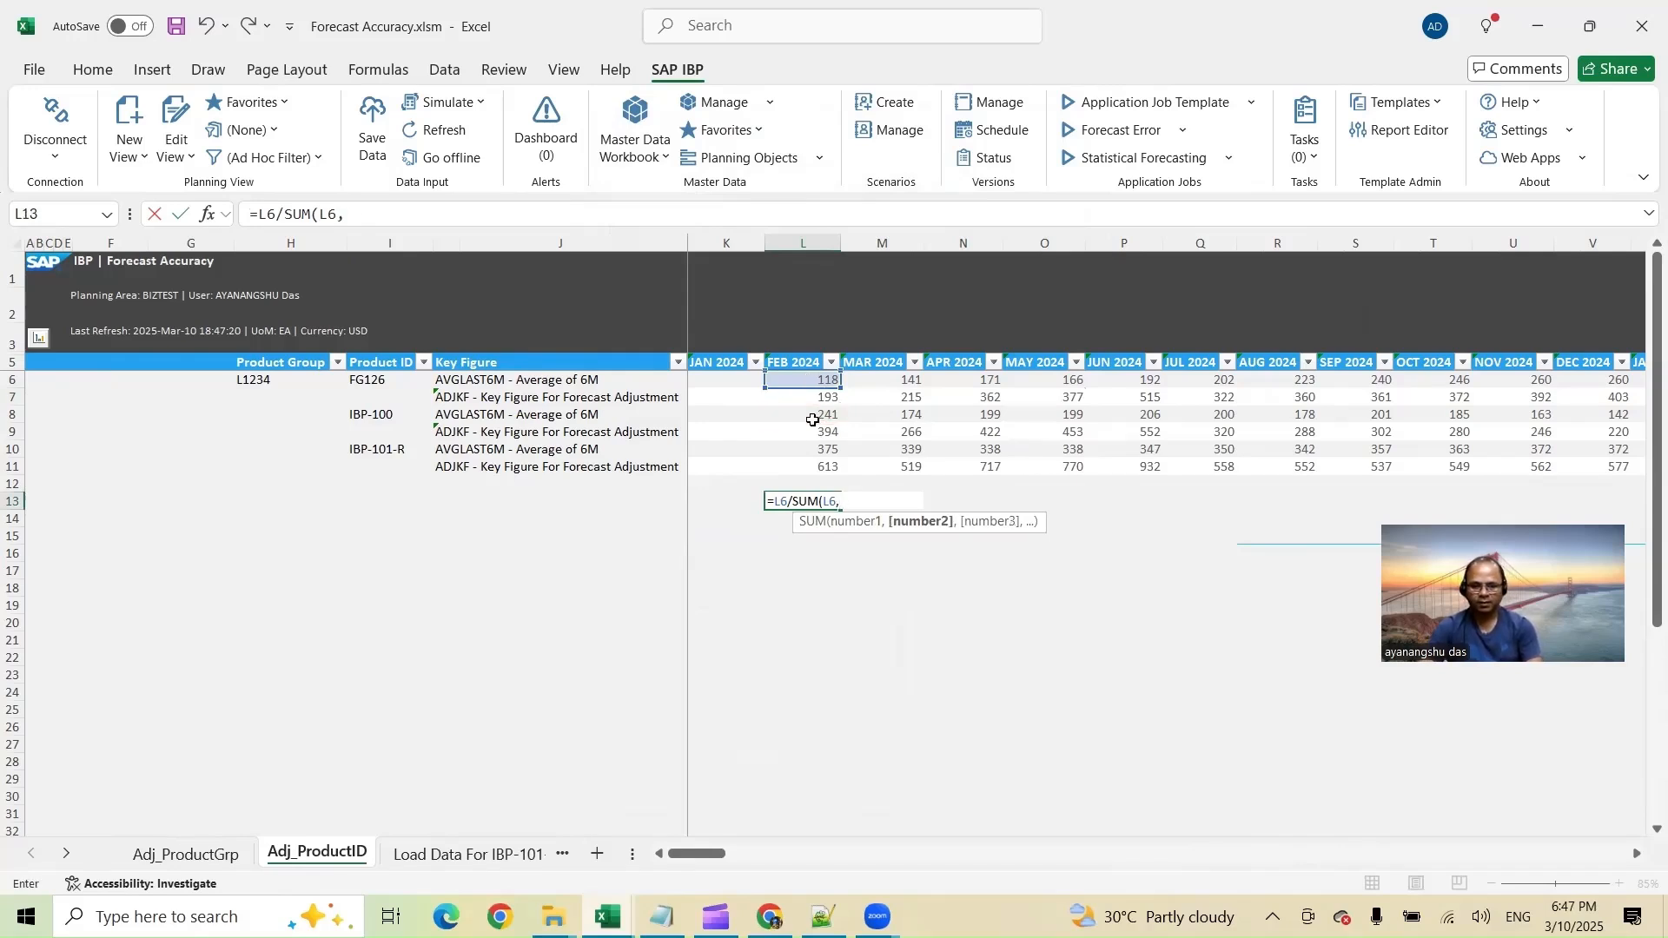
pyautogui.click(813, 421)
pyautogui.write(',')
pyautogui.click(814, 447)
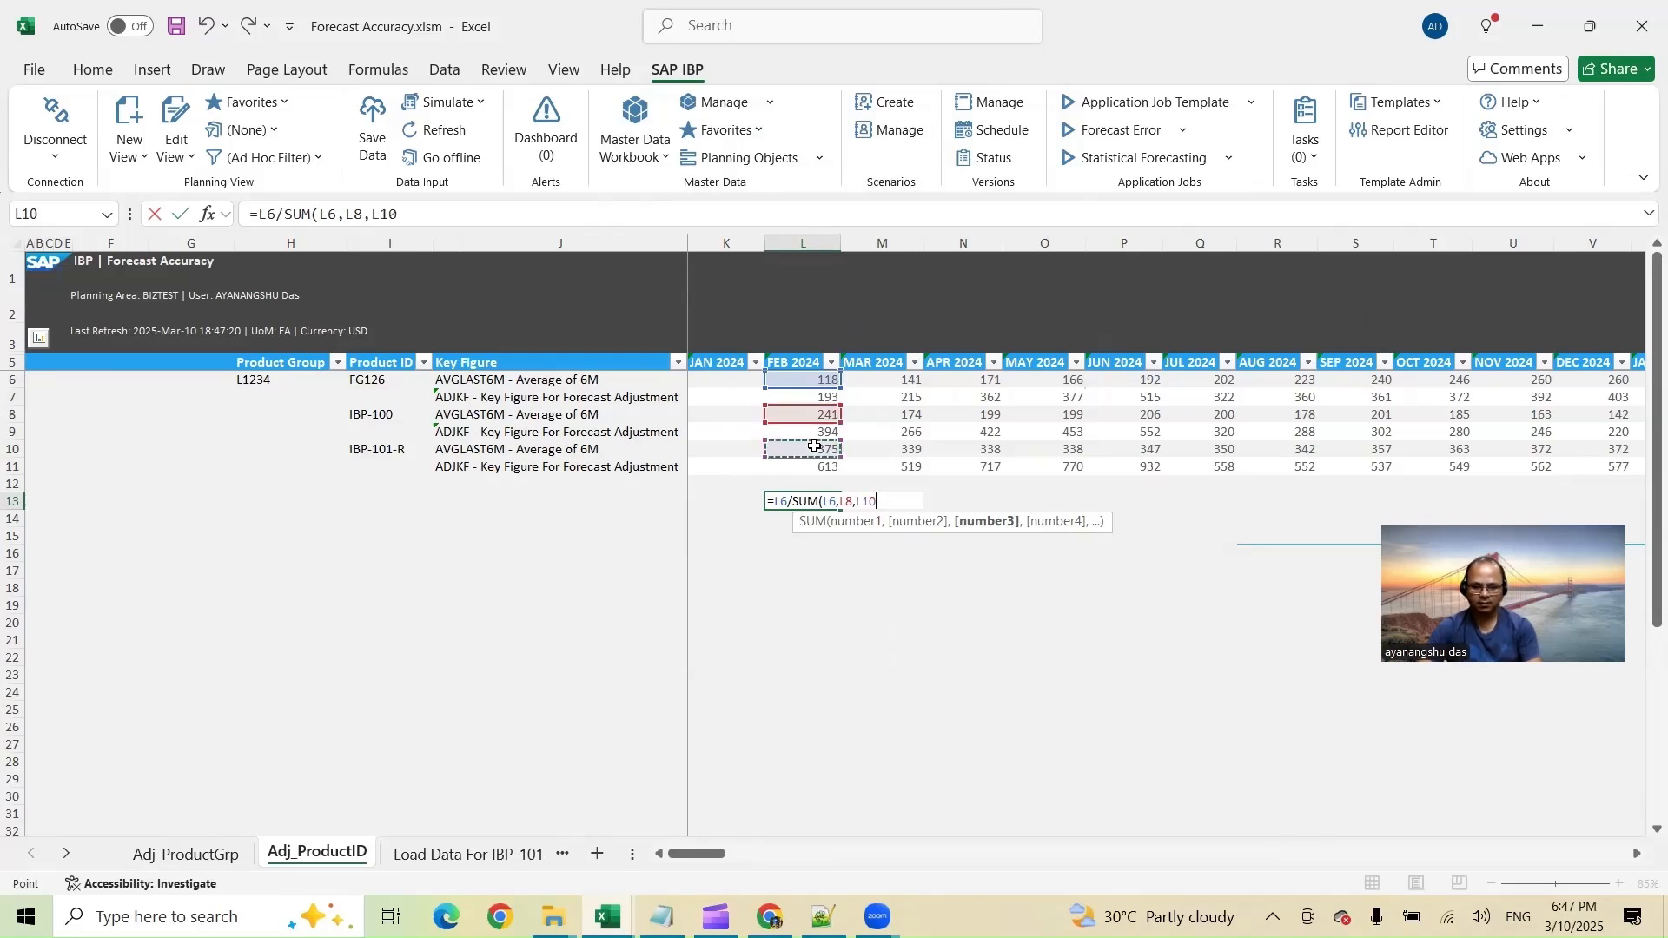
pyautogui.write(')*12')
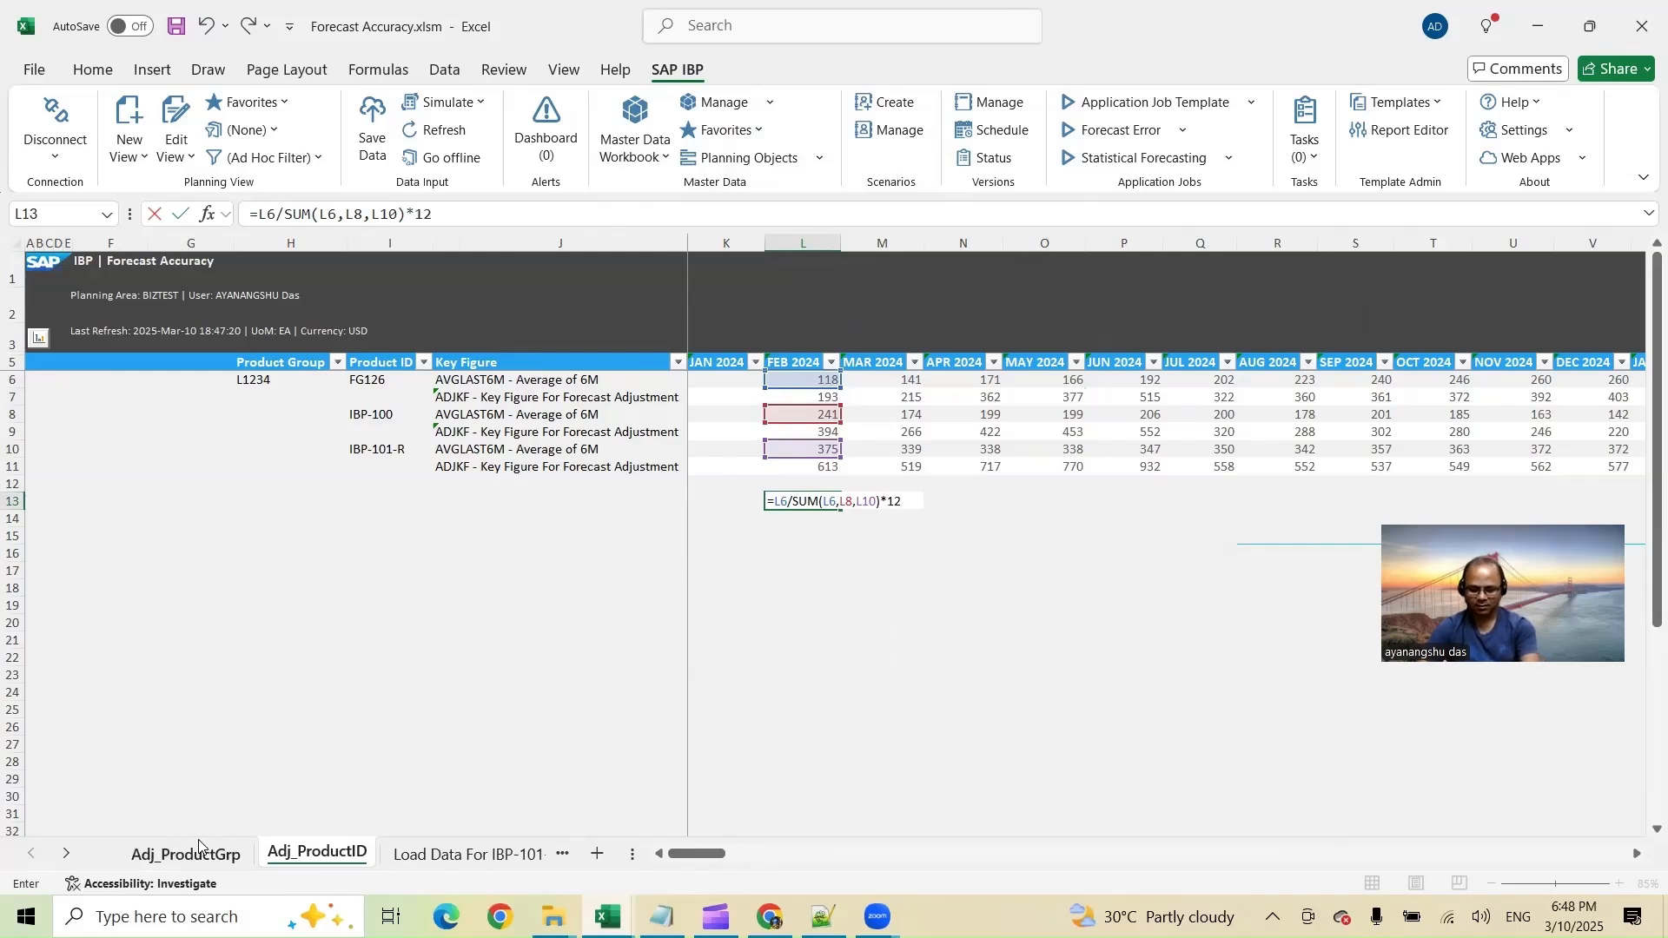
pyautogui.write('00')
pyautogui.press('Return')
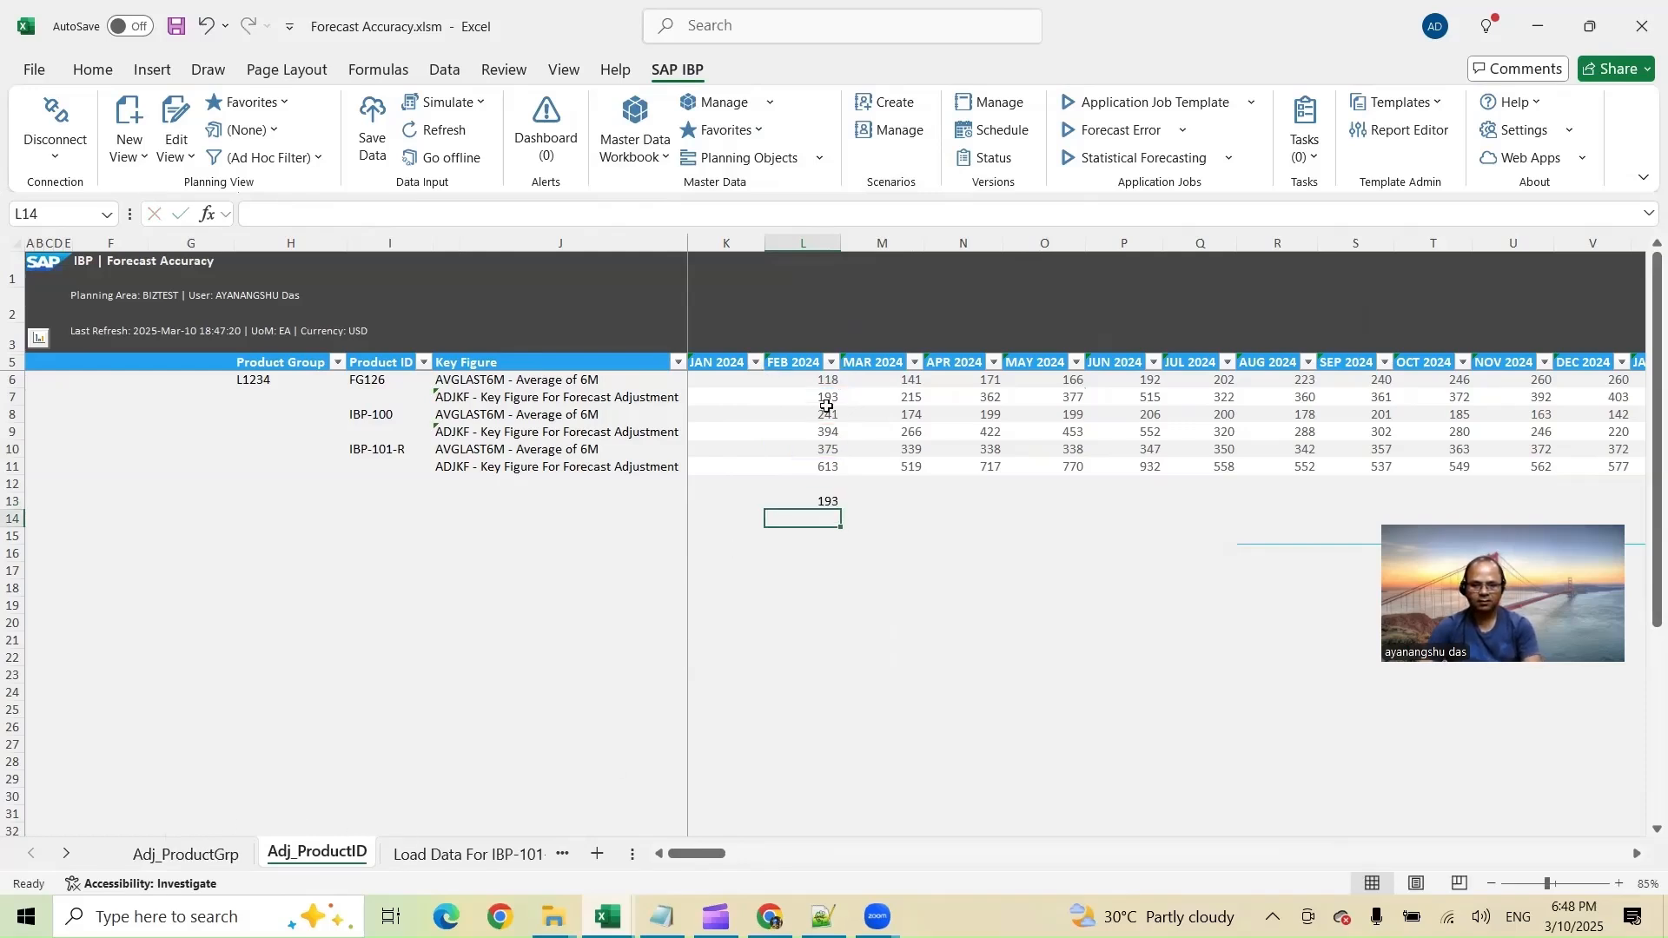
pyautogui.click(827, 404)
pyautogui.click(830, 502)
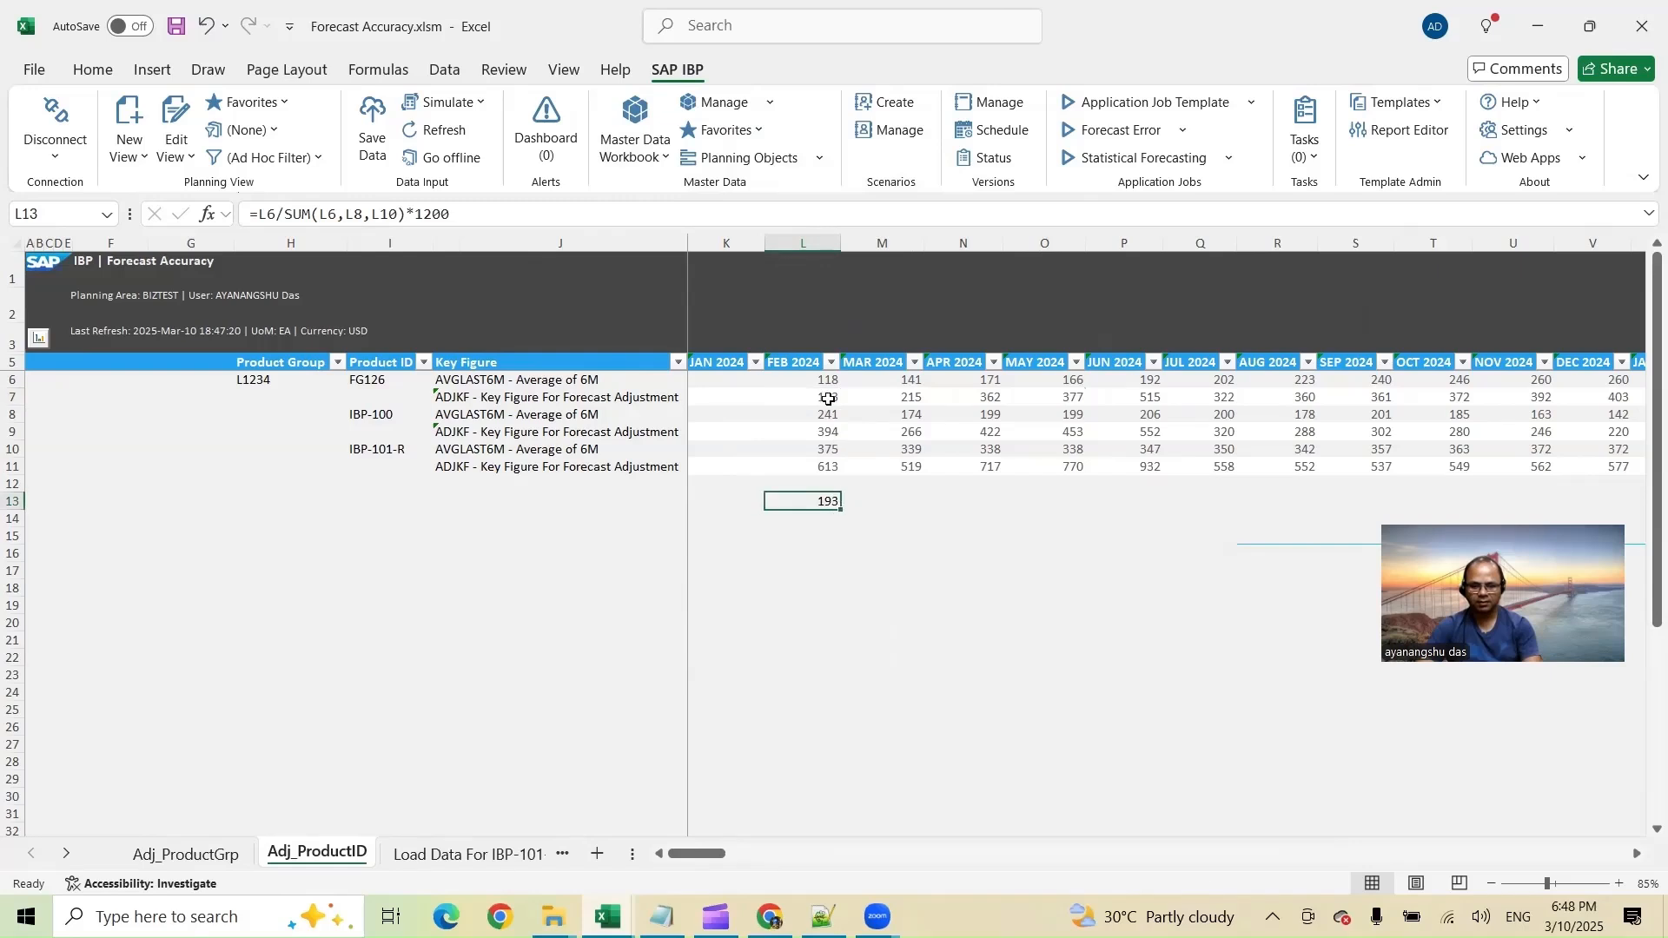
pyautogui.hotkey('ctrl', 'c')
pyautogui.press('Down')
pyautogui.press('Down')
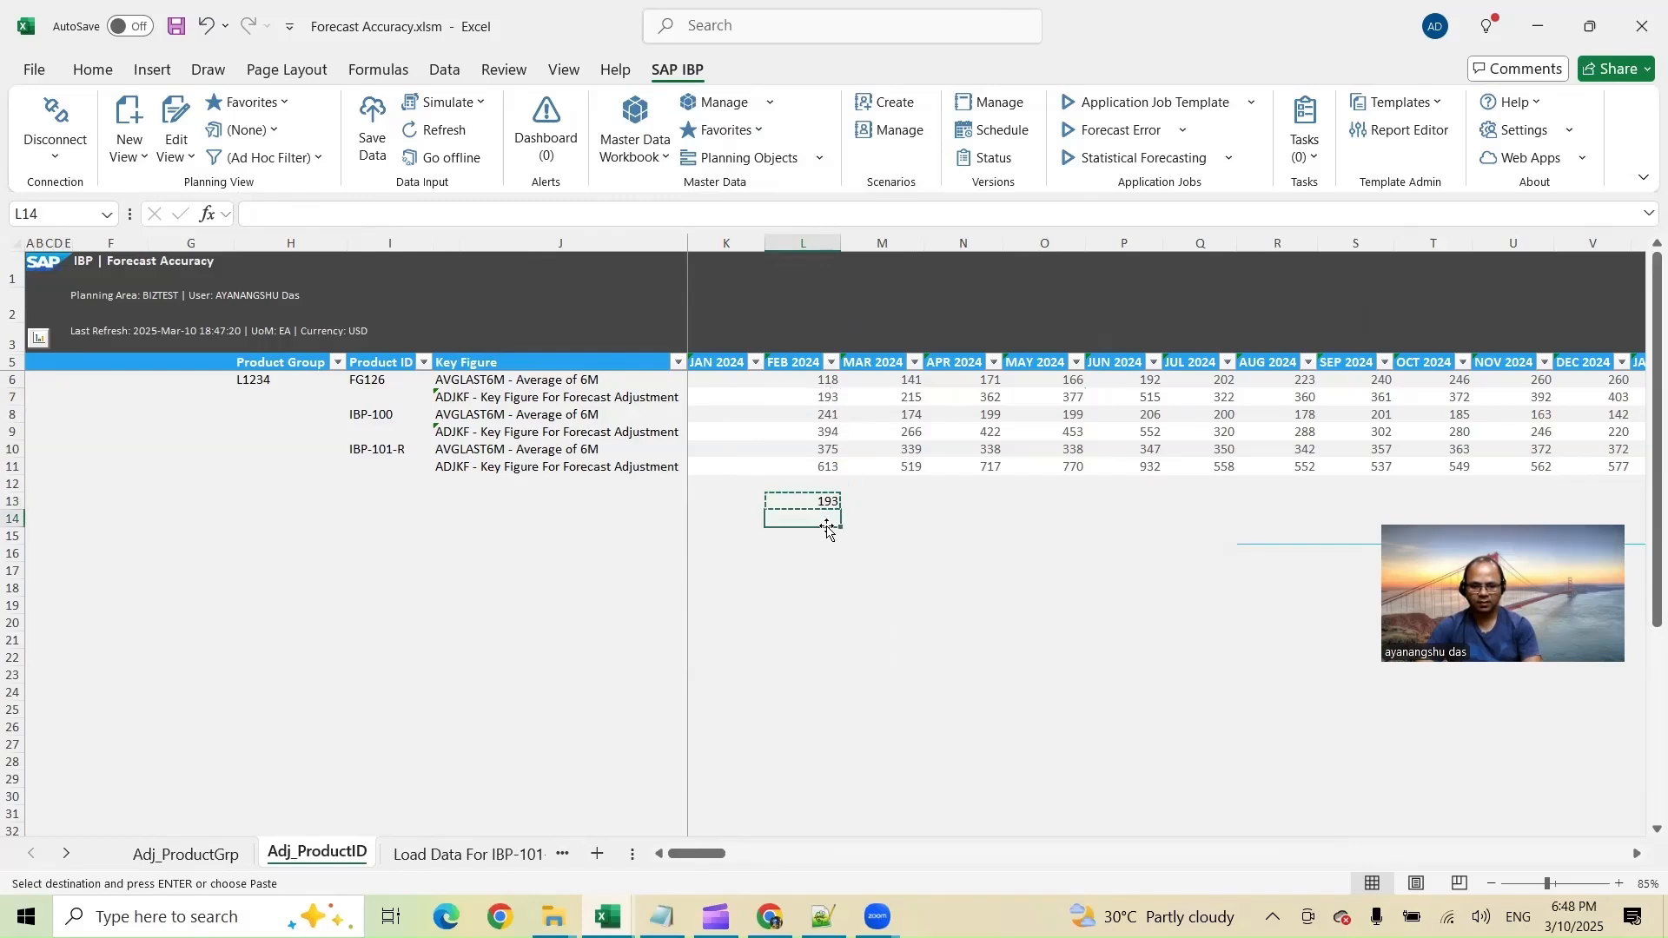
pyautogui.hotkey('ctrl', 'v')
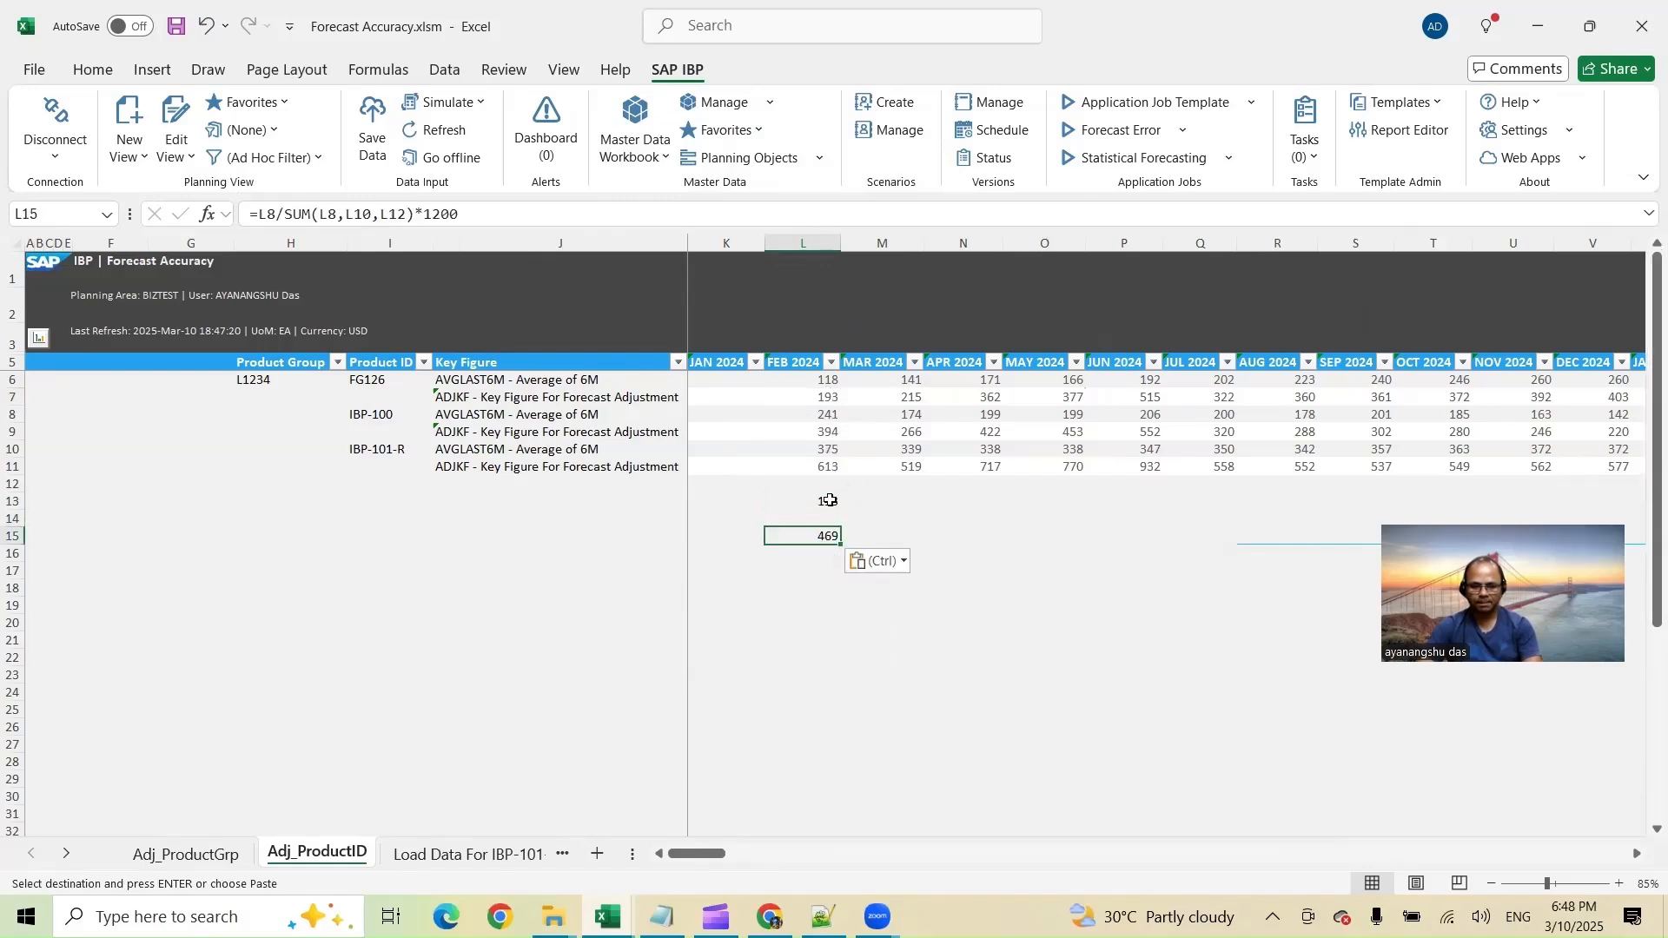
pyautogui.moveTo(831, 527); pyautogui.dragTo(836, 519)
pyautogui.press('Delete')
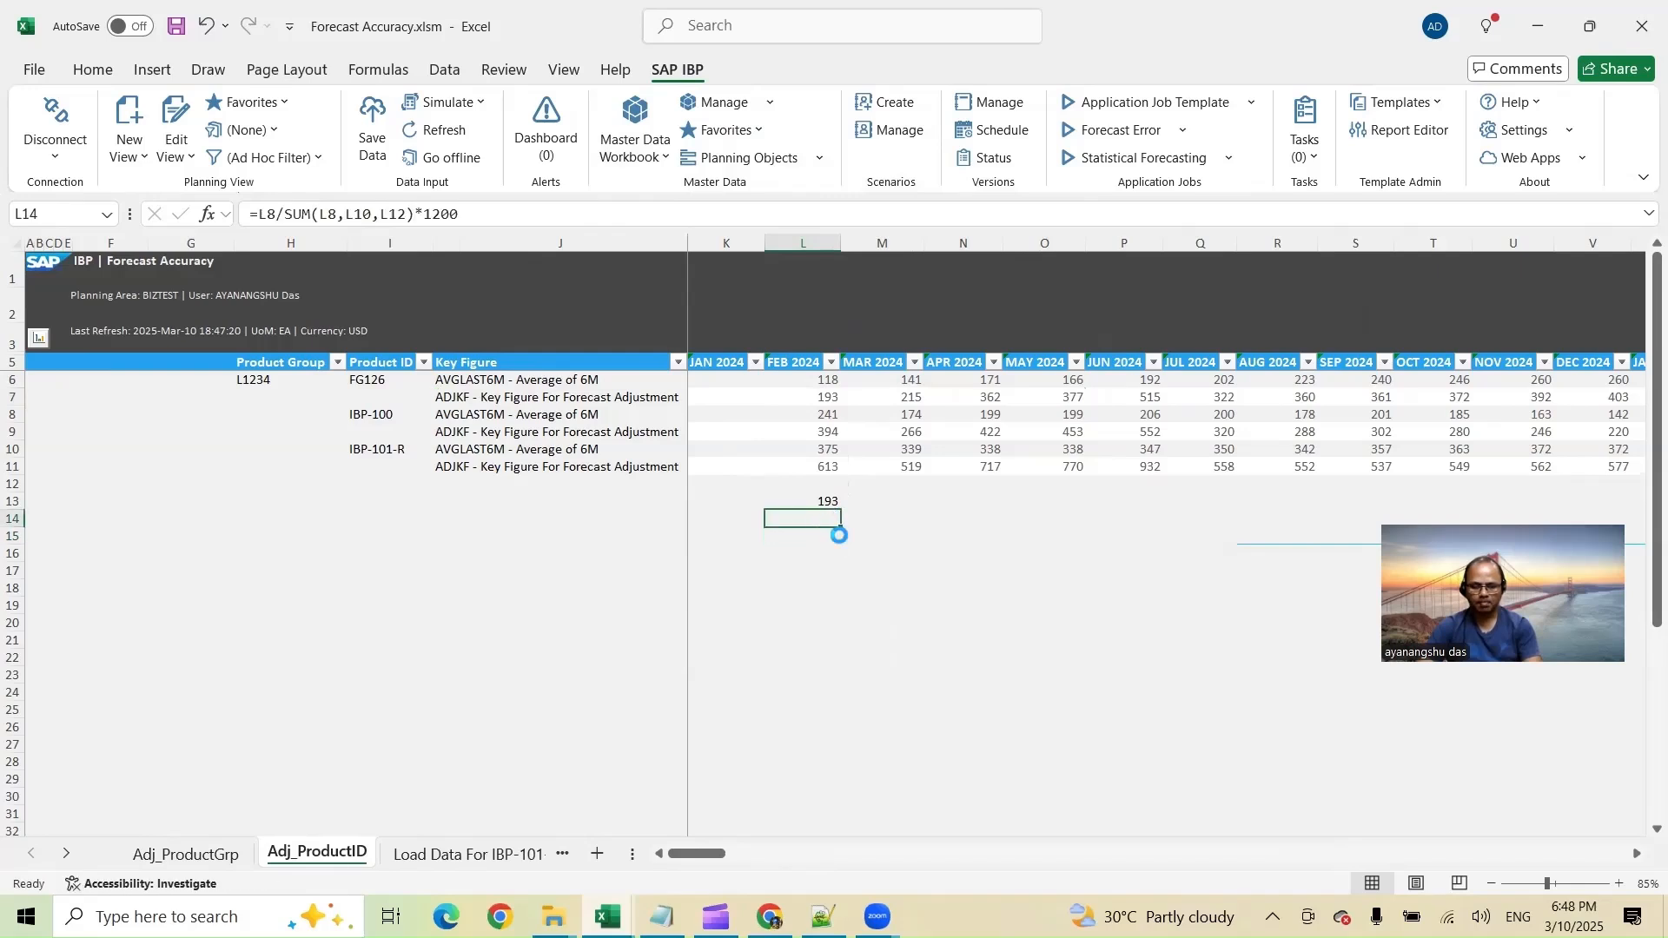
pyautogui.hotkey('ctrl', 'z')
pyautogui.hotkey('ctrl', 'z')
pyautogui.click(832, 500)
pyautogui.hotkey('ctrl', 'c')
pyautogui.click(838, 521)
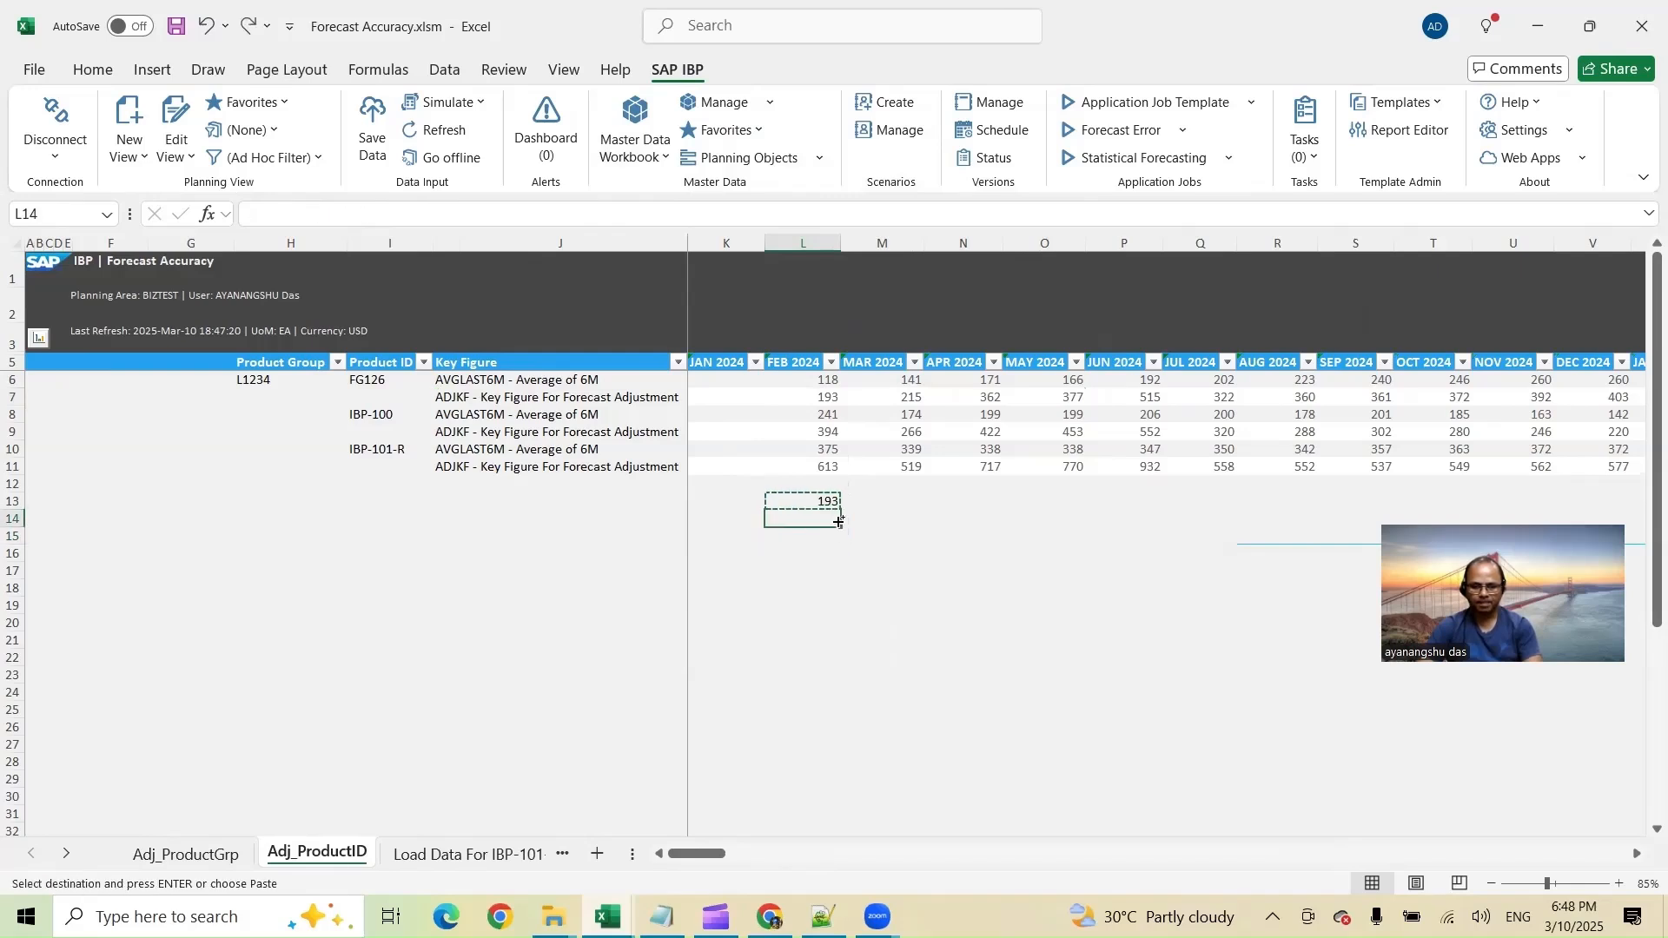
pyautogui.hotkey('ctrl', 'v')
pyautogui.click(832, 400)
pyautogui.click(830, 434)
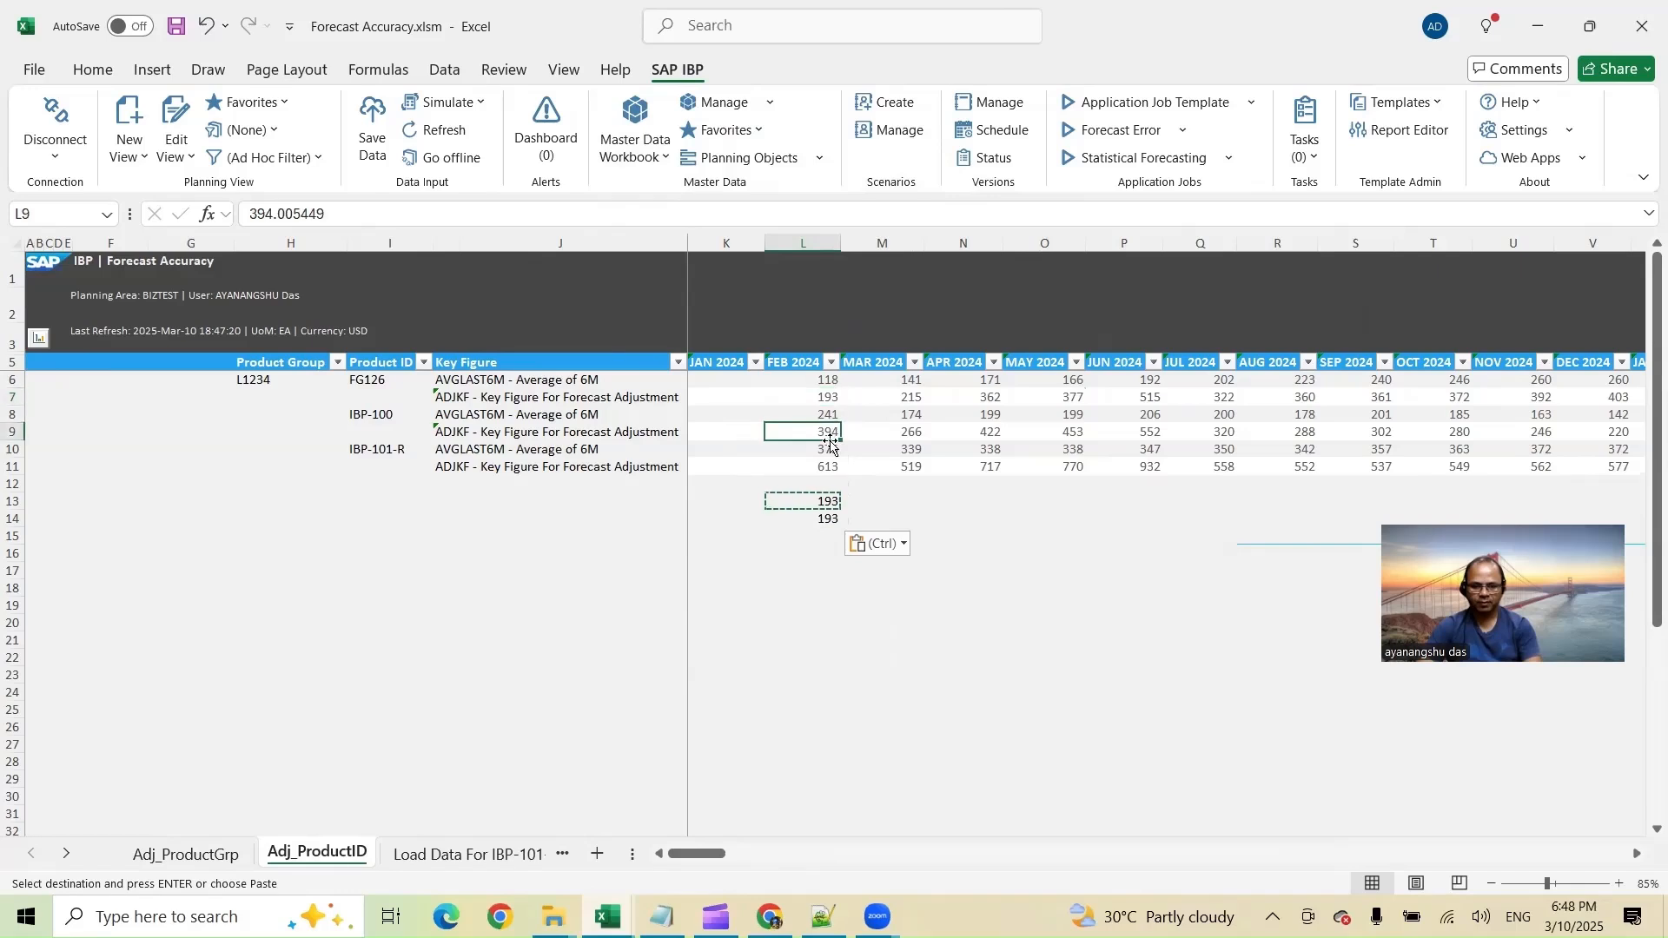
pyautogui.click(826, 516)
pyautogui.press('Delete')
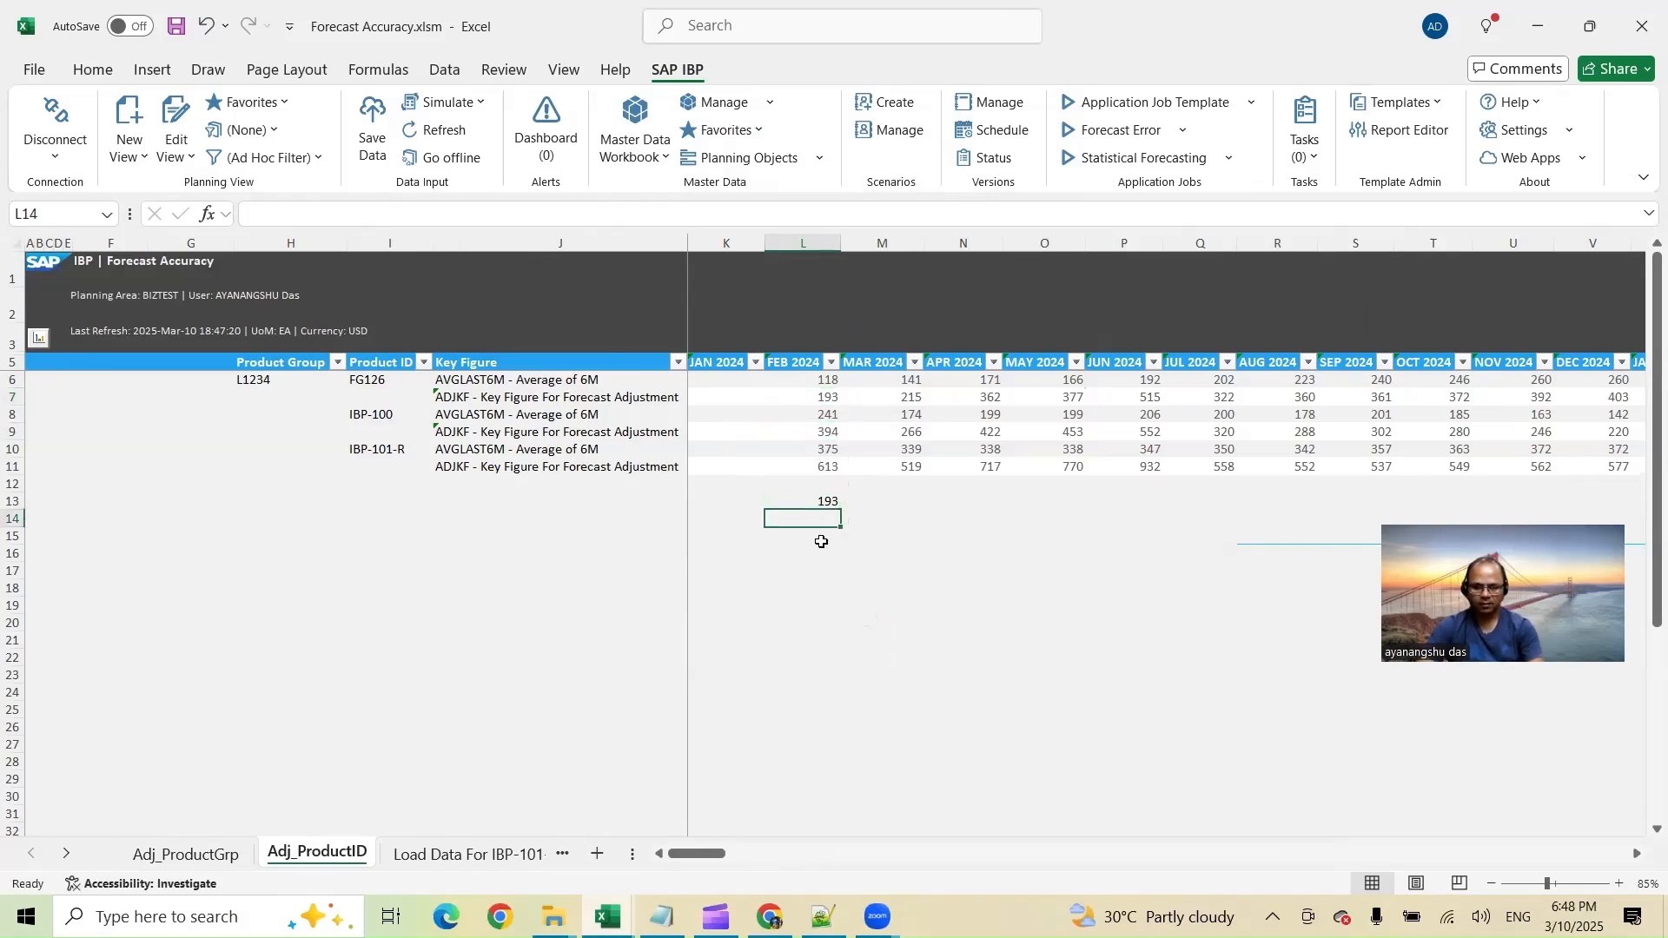
# Enter =L8/SUM(L6,L8,L10) in L14 to calculate IBP-100's share of the FEB 2024 six-month averages
pyautogui.write('=')
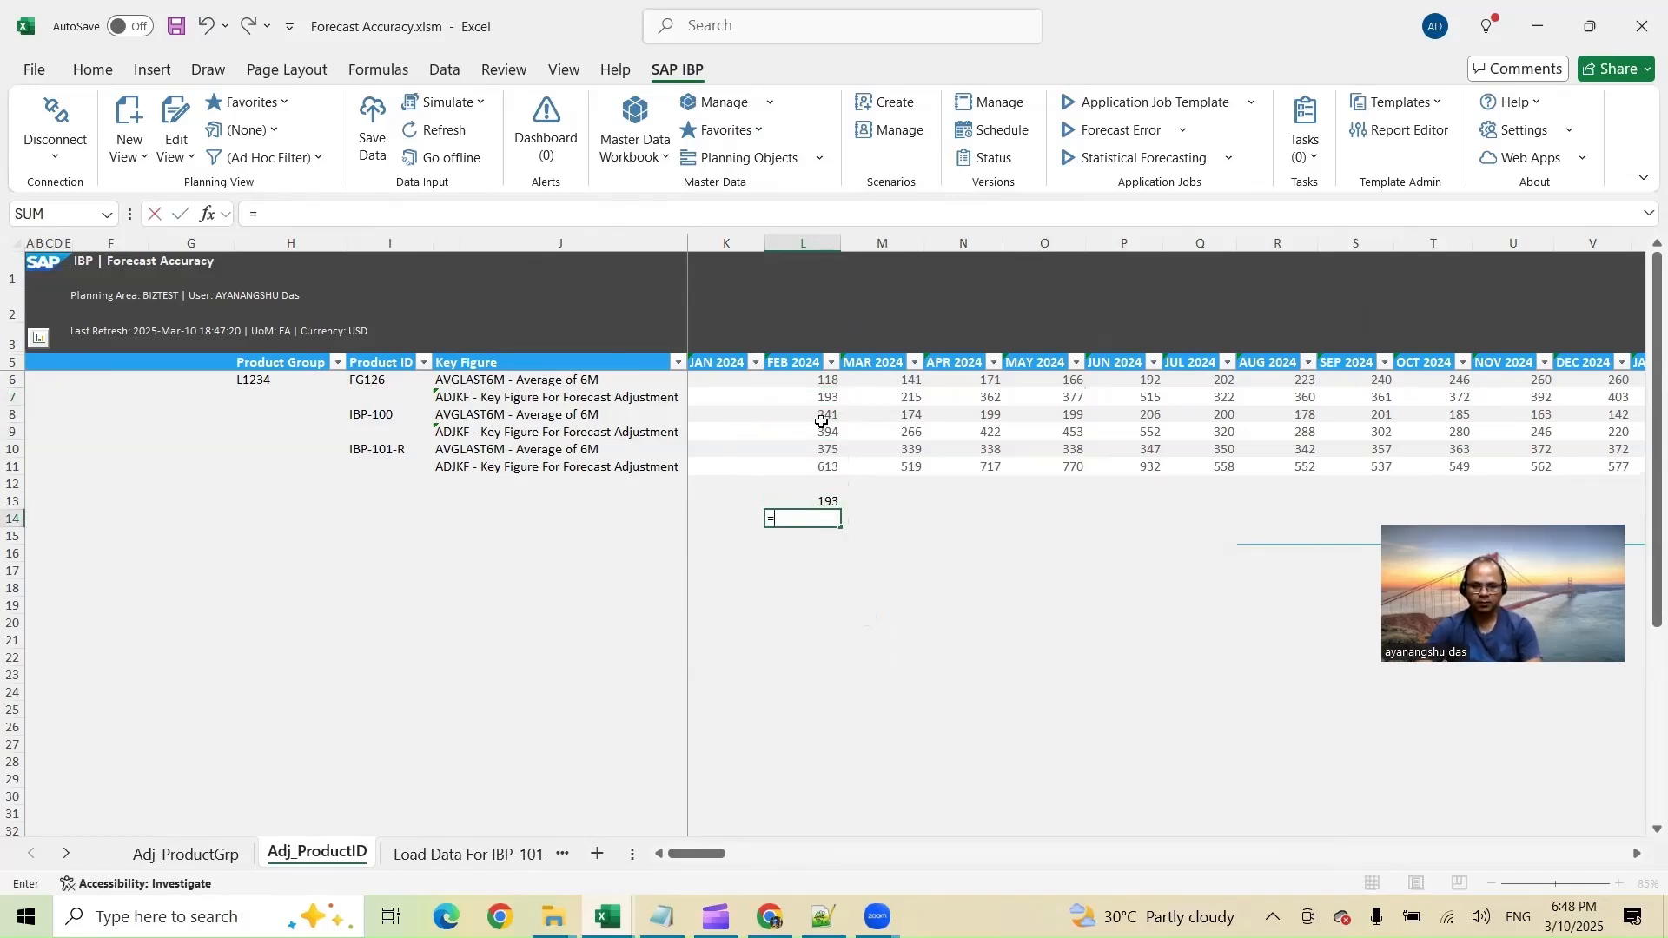
pyautogui.click(823, 416)
pyautogui.write('/')
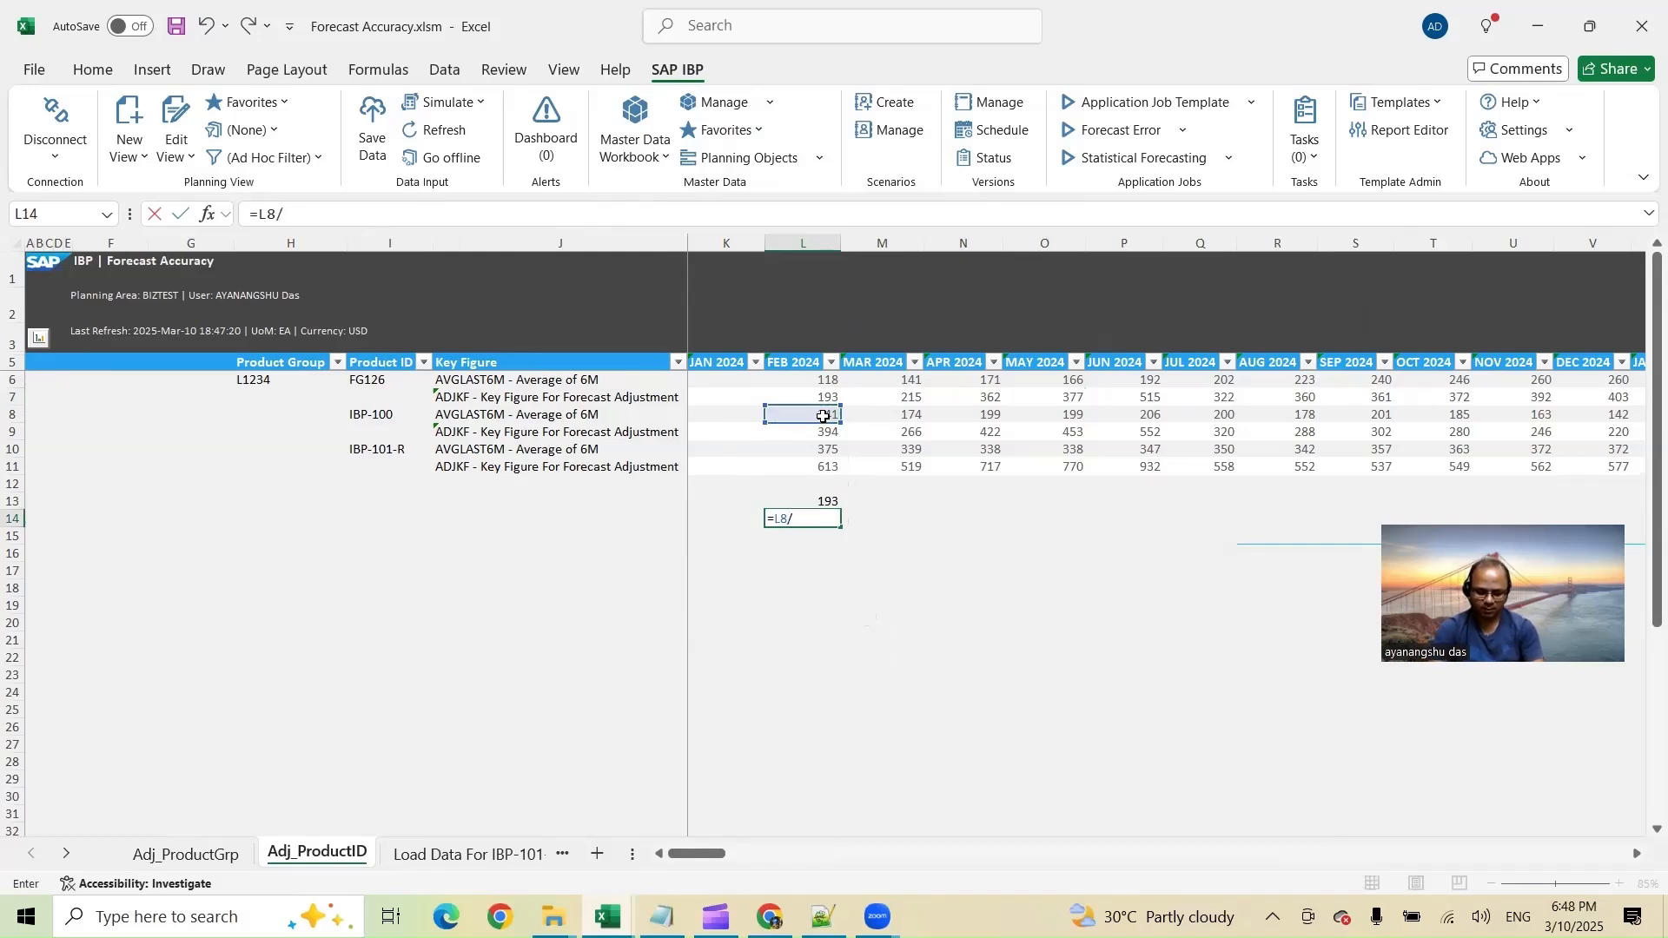
pyautogui.write('SUM(')
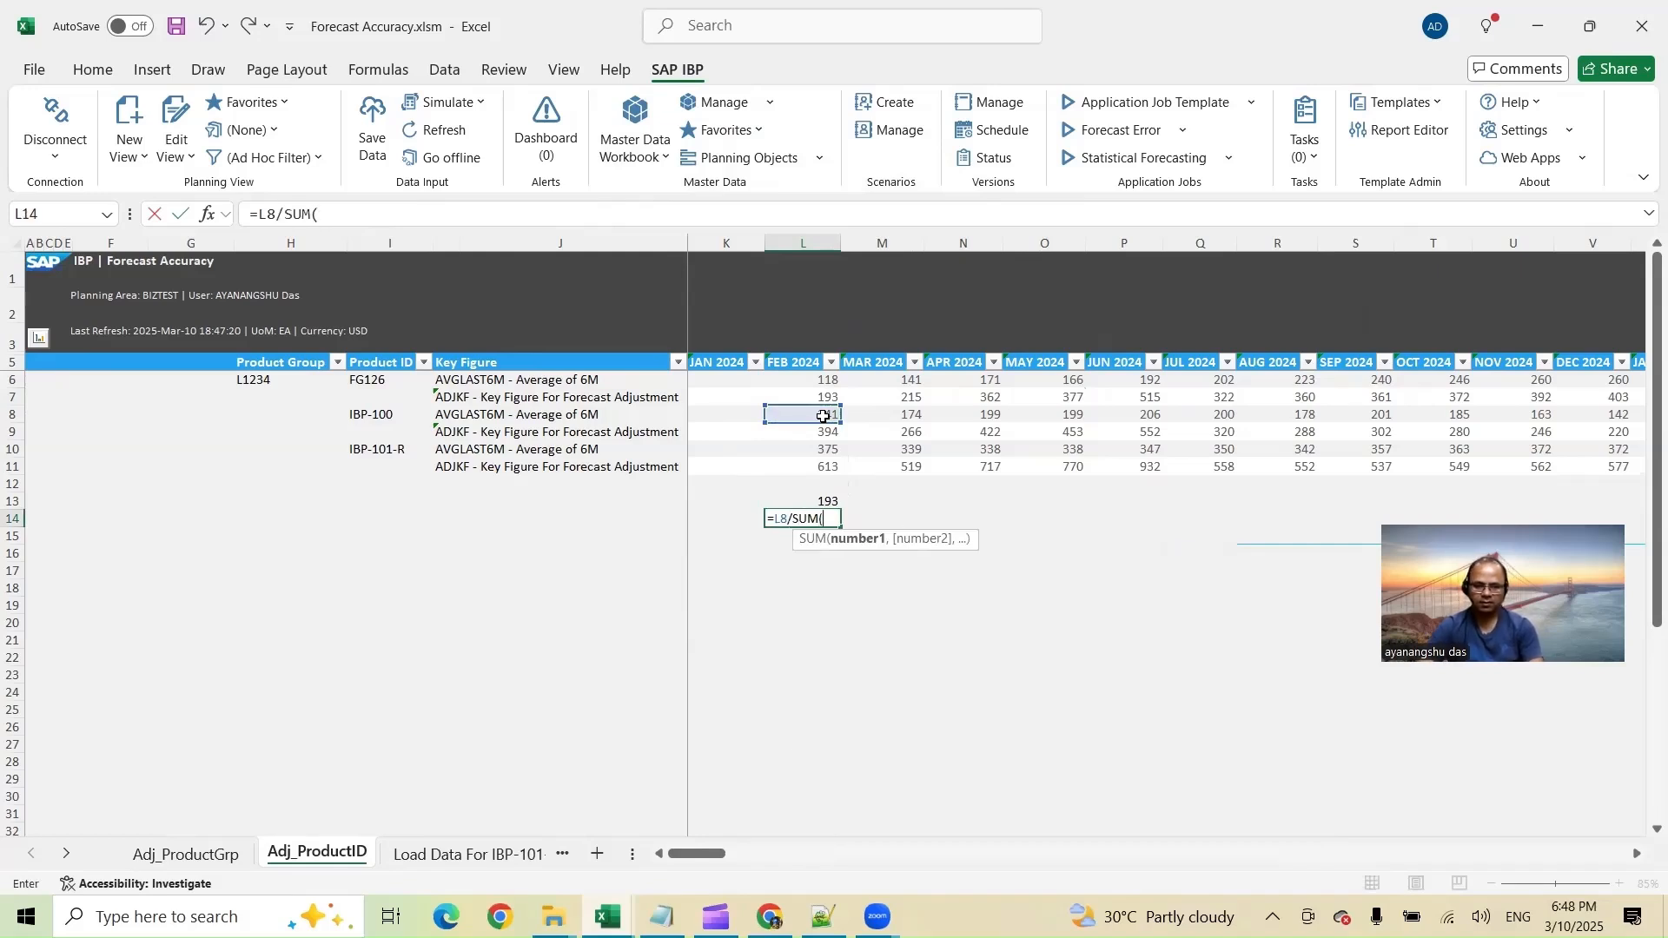
pyautogui.click(816, 383)
pyautogui.write(',')
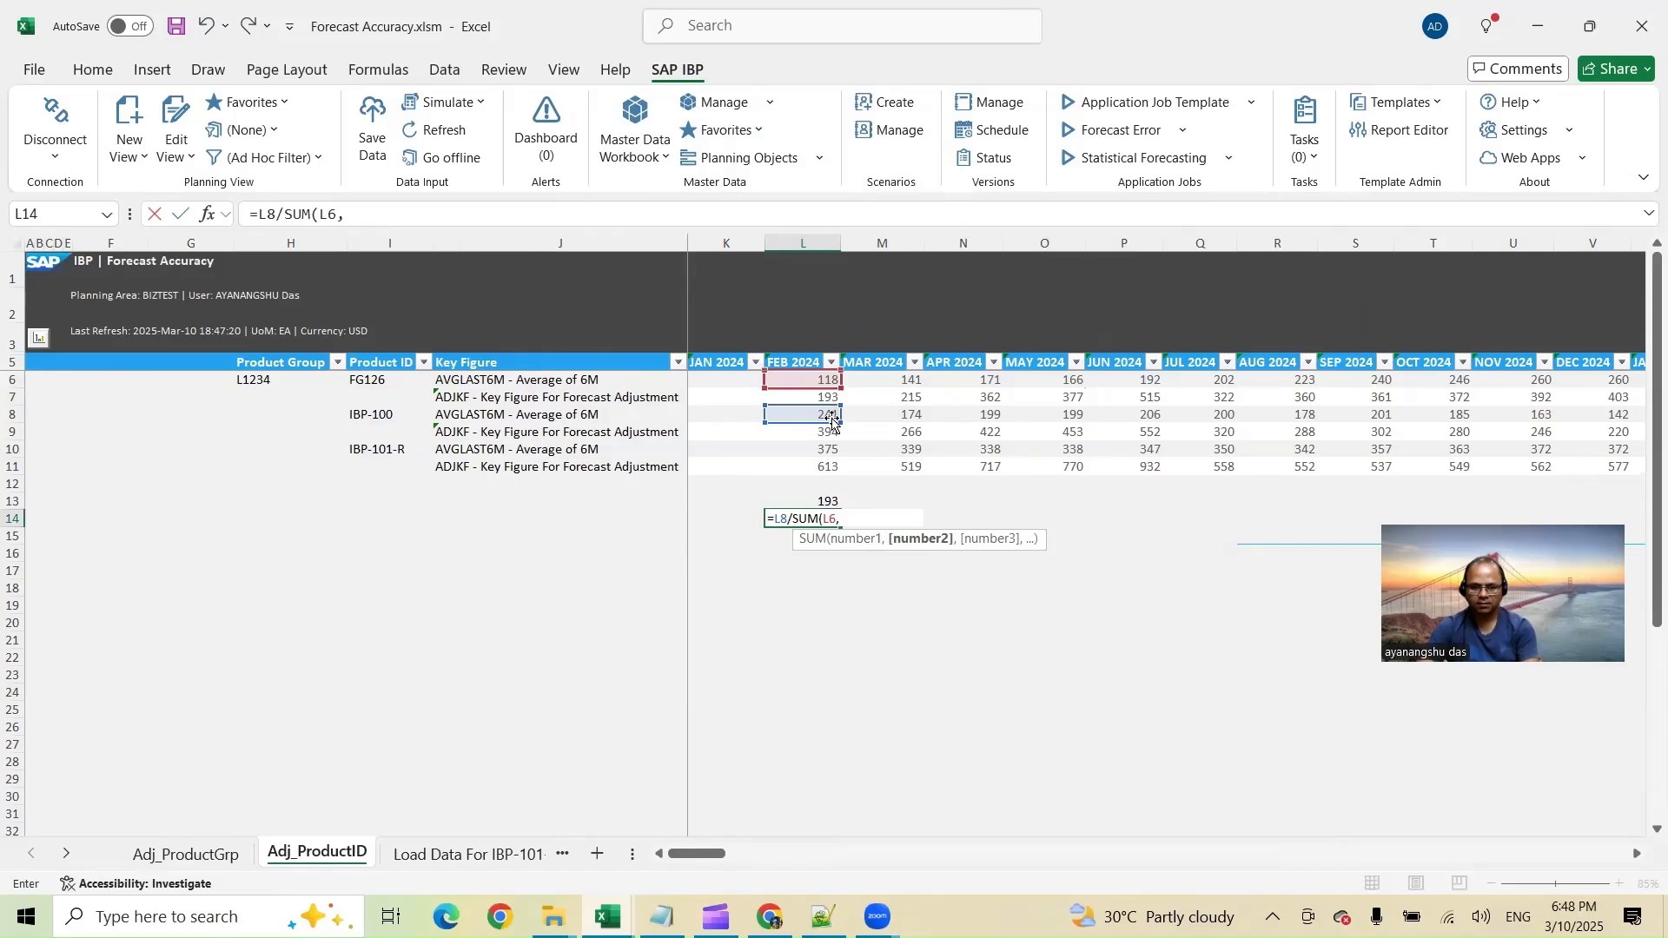
pyautogui.click(832, 414)
pyautogui.write(',')
pyautogui.click(830, 447)
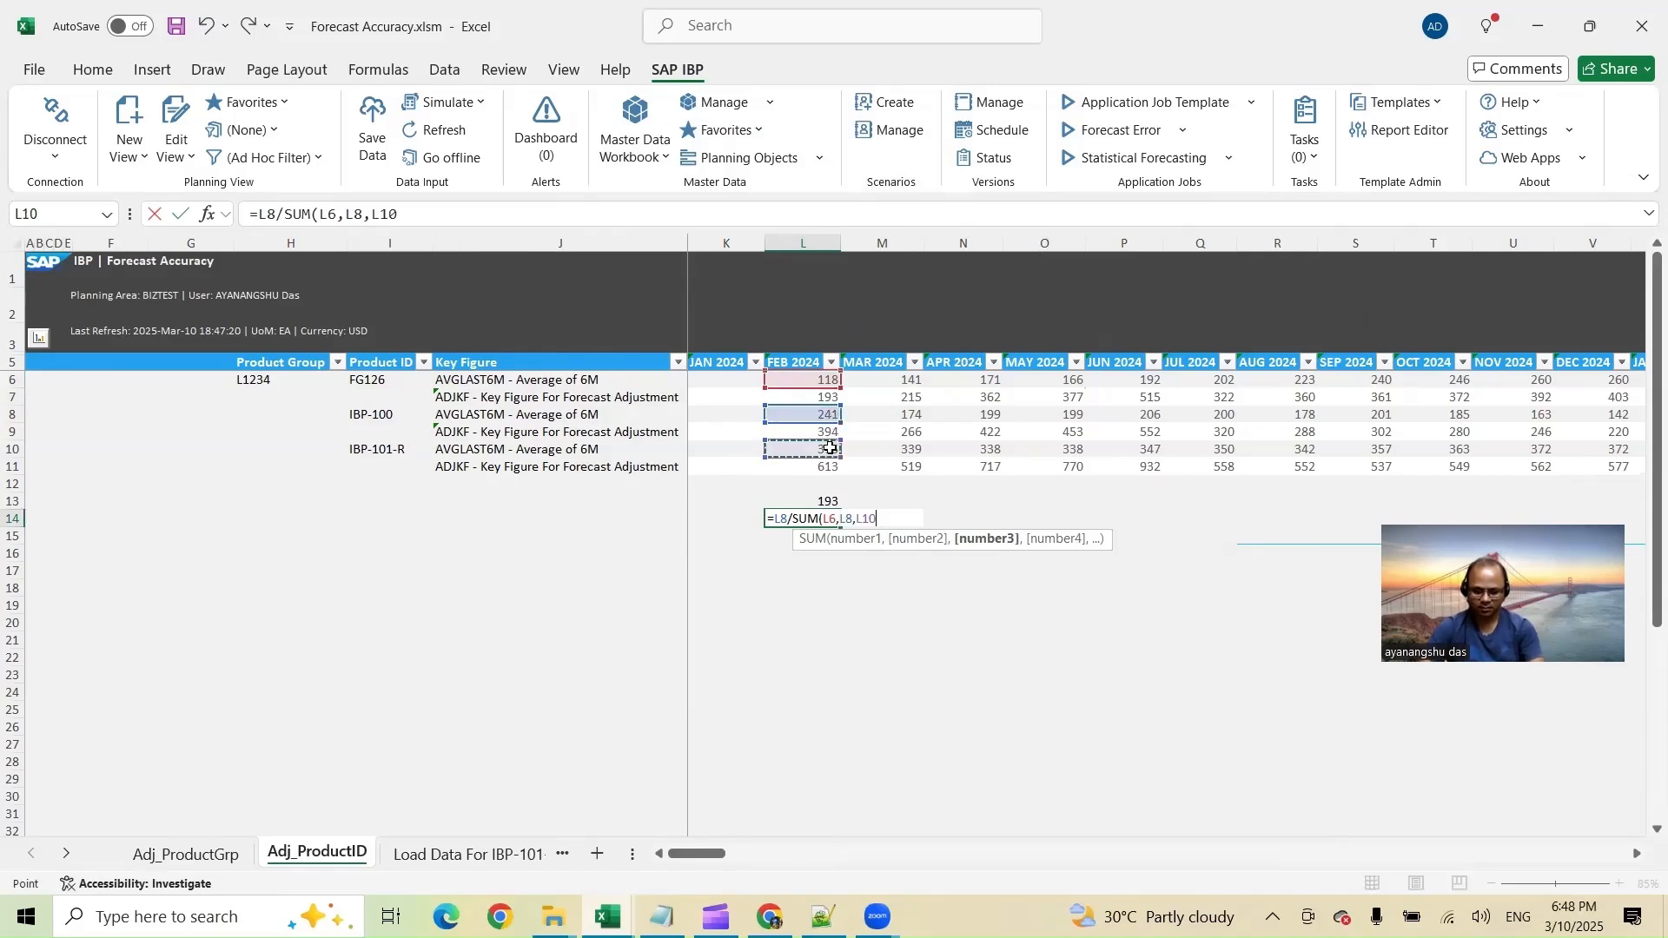
pyautogui.write(')')
pyautogui.press('Return')
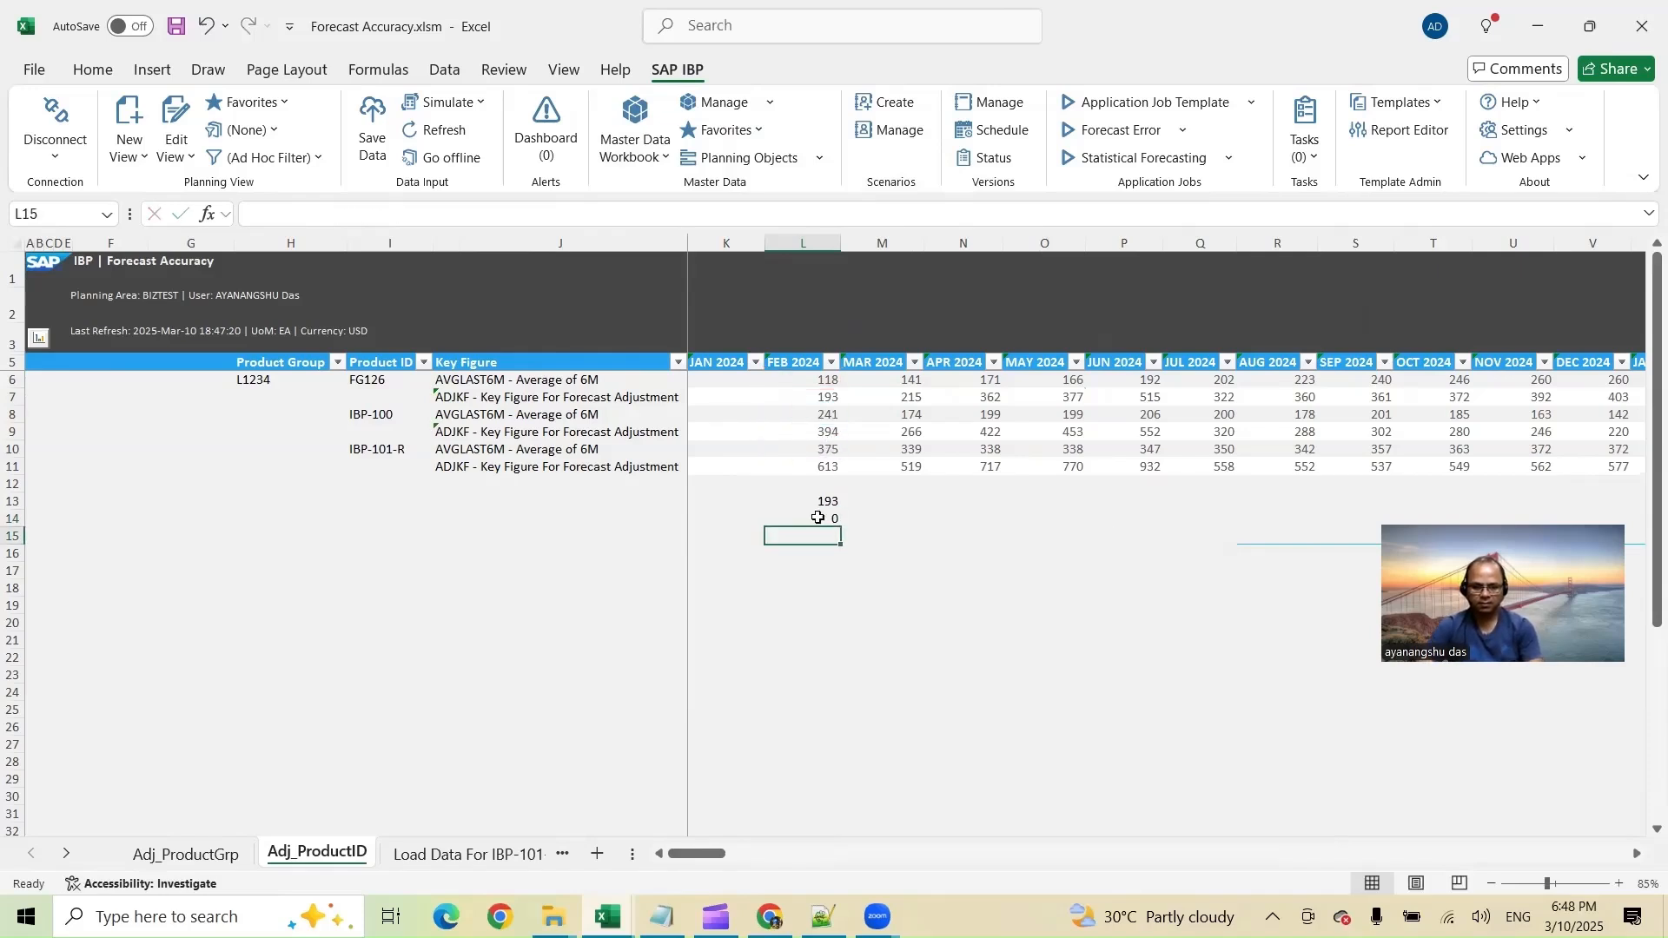
# Extend the L14 formula with *1200 and compare it with IBP-100's FEB 2024 forecast adjustment
pyautogui.press('Up')
pyautogui.click(420, 222)
pyautogui.write('*')
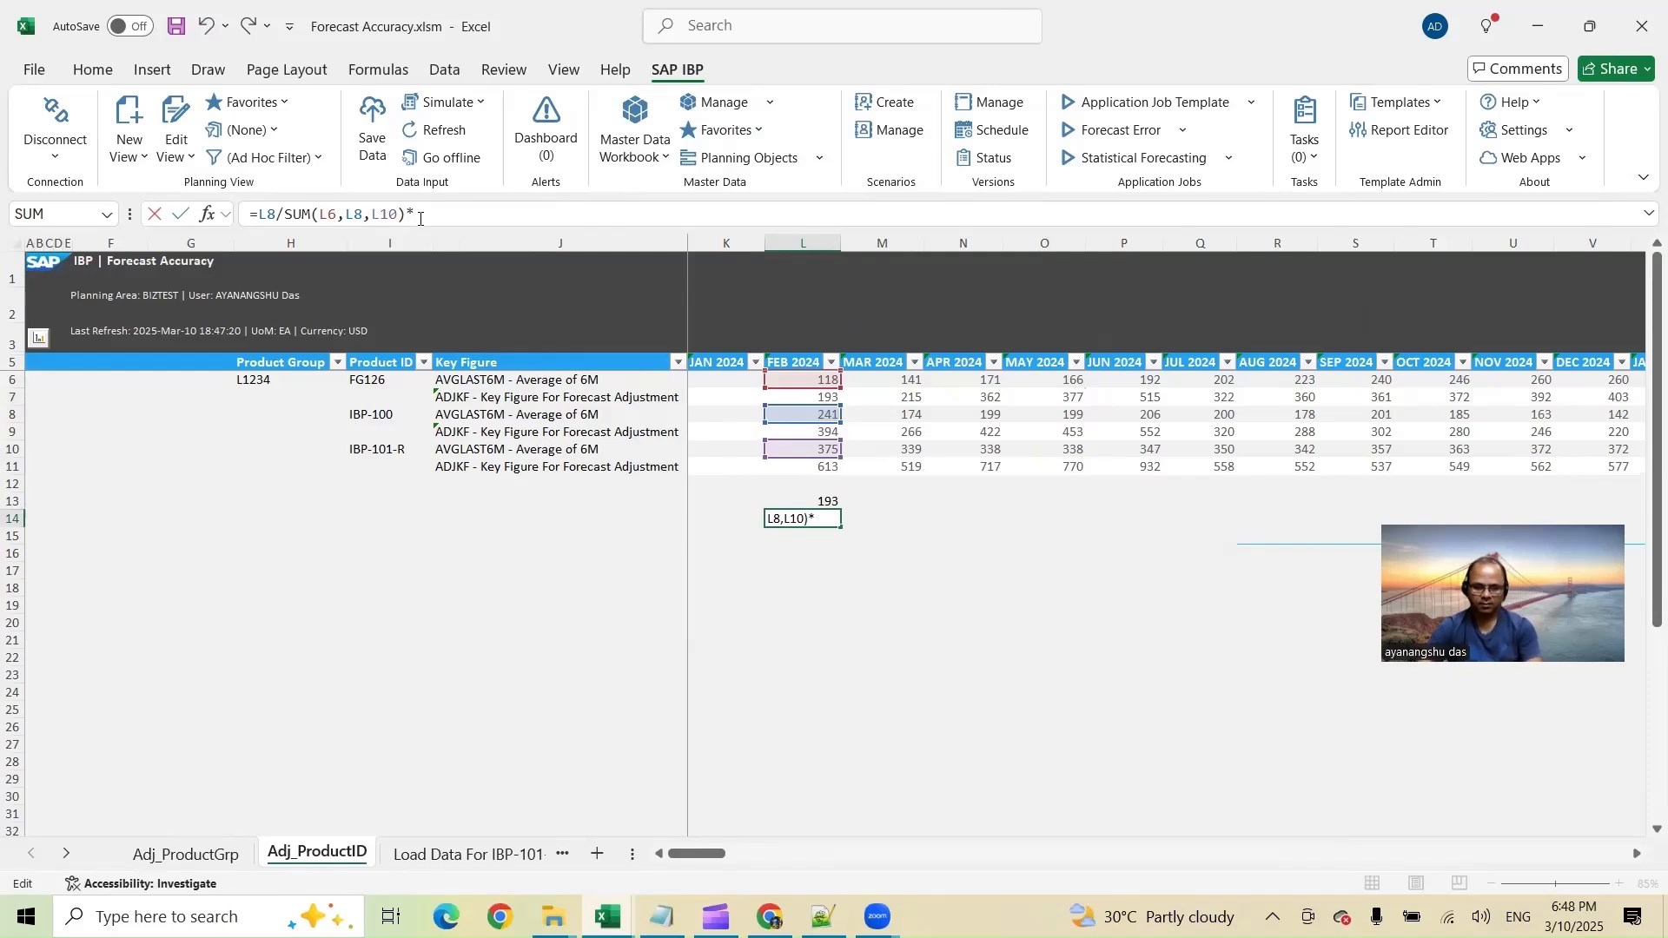
pyautogui.write('1200')
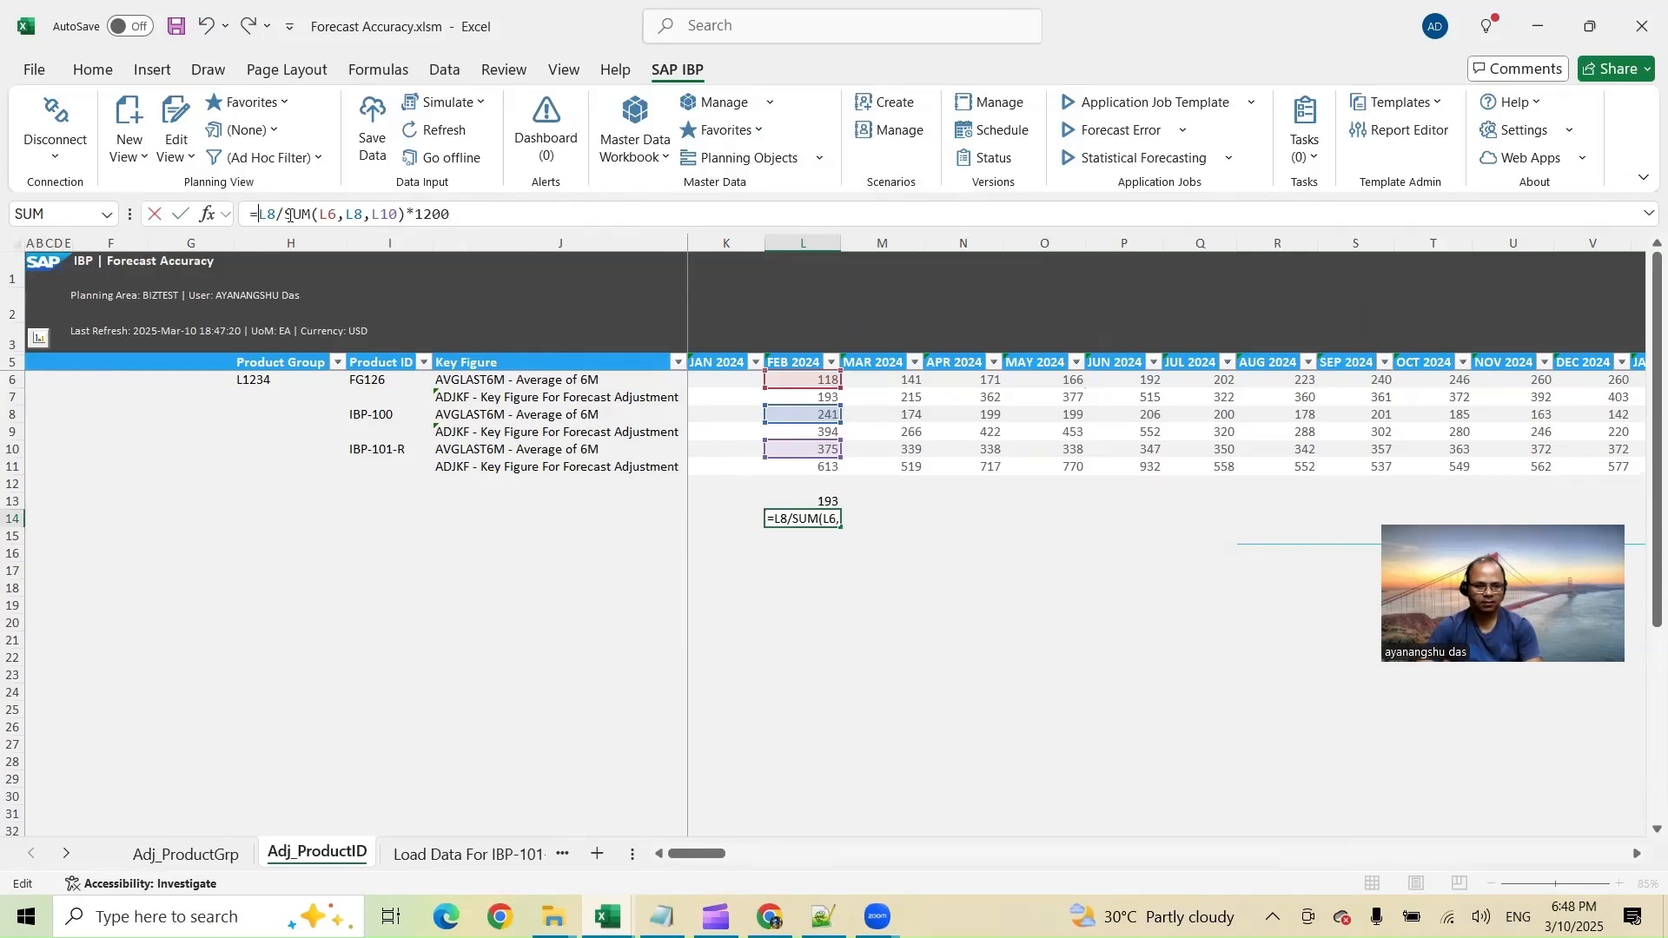
pyautogui.press('Return')
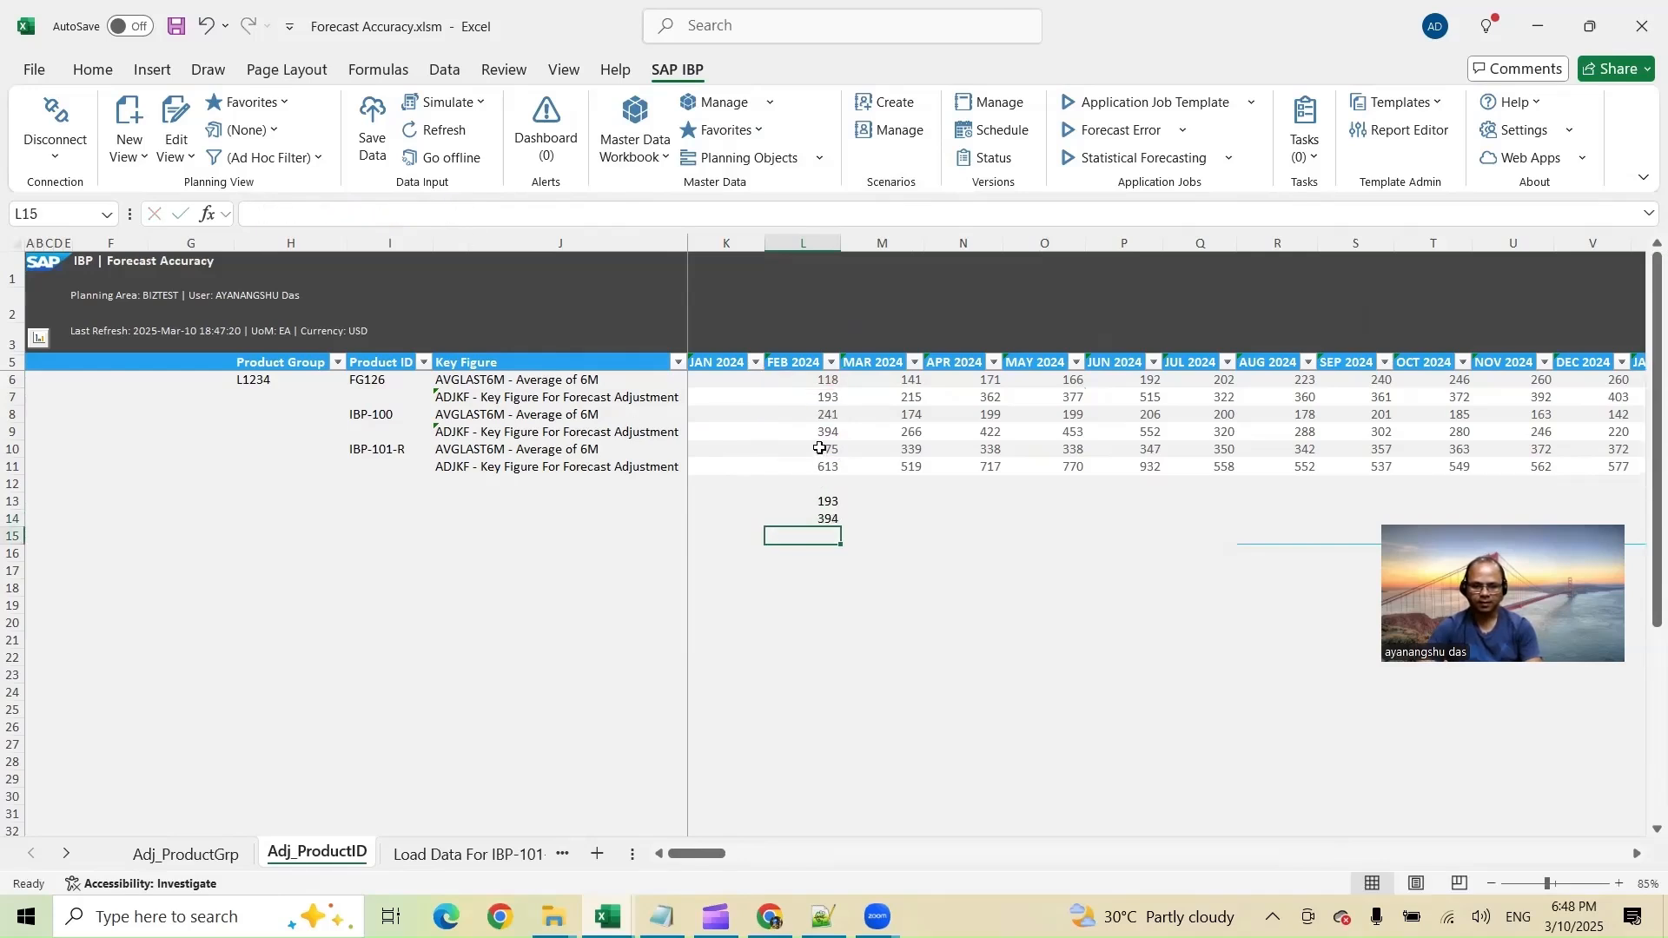
pyautogui.click(820, 432)
# Reuse the SUM(L6,L8,L10)*1200 part of the L14 formula to enter =L10/SUM(L6,L8,L10)*1200 in L15
pyautogui.click(830, 521)
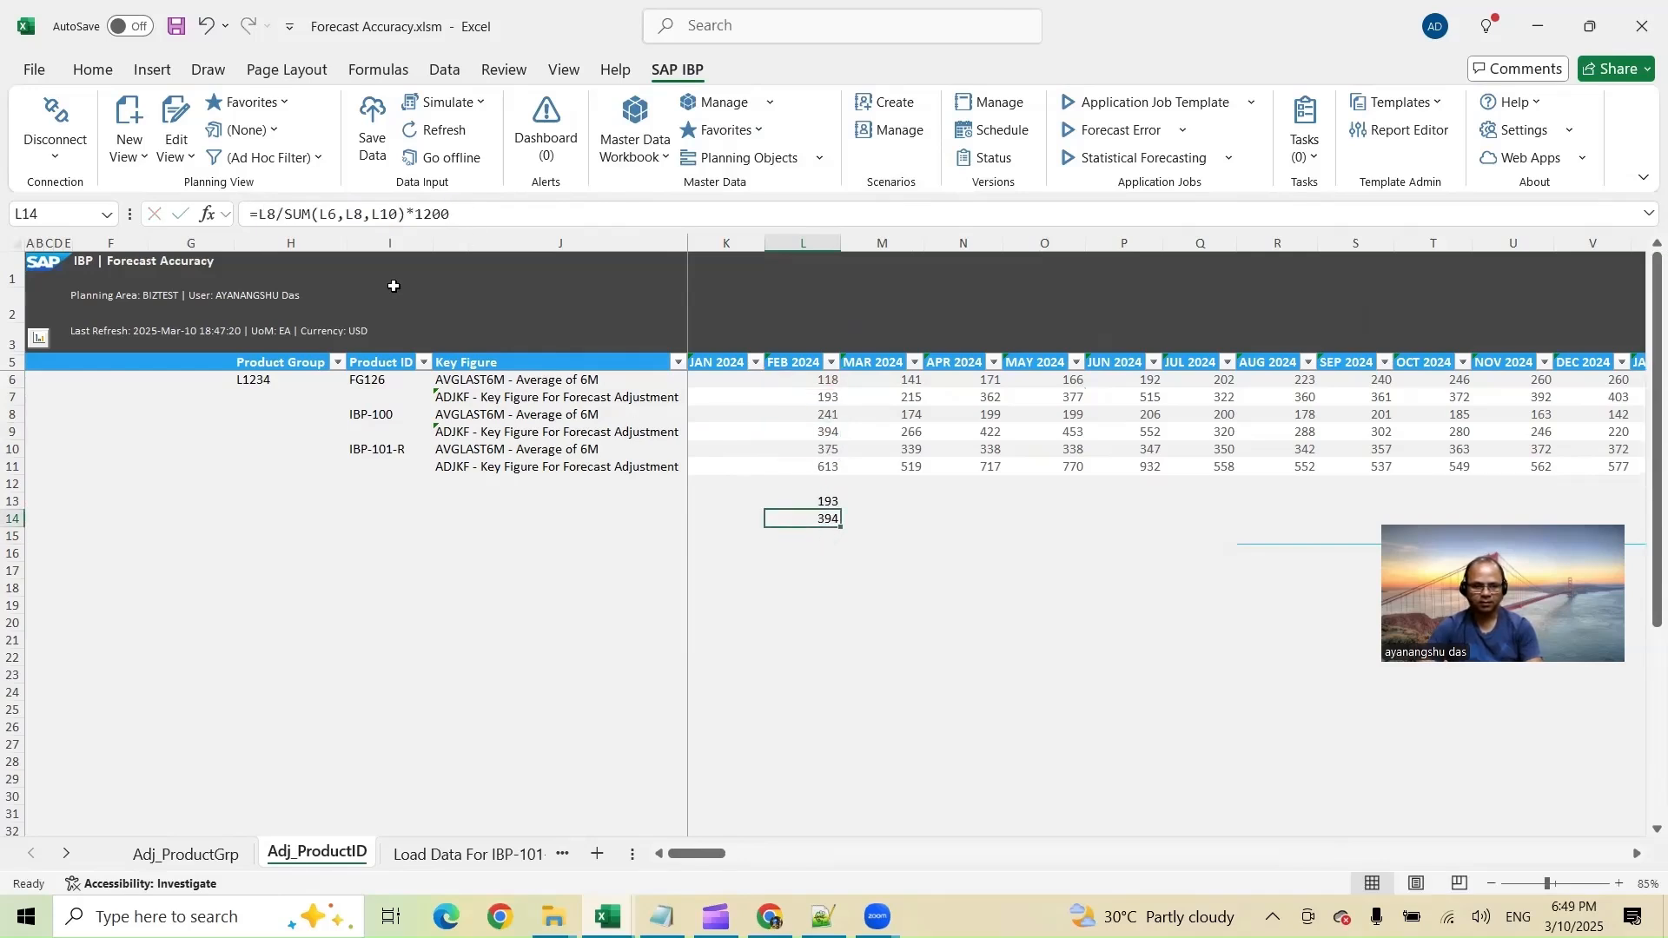
pyautogui.moveTo(287, 214); pyautogui.dragTo(451, 214)
pyautogui.click(823, 539)
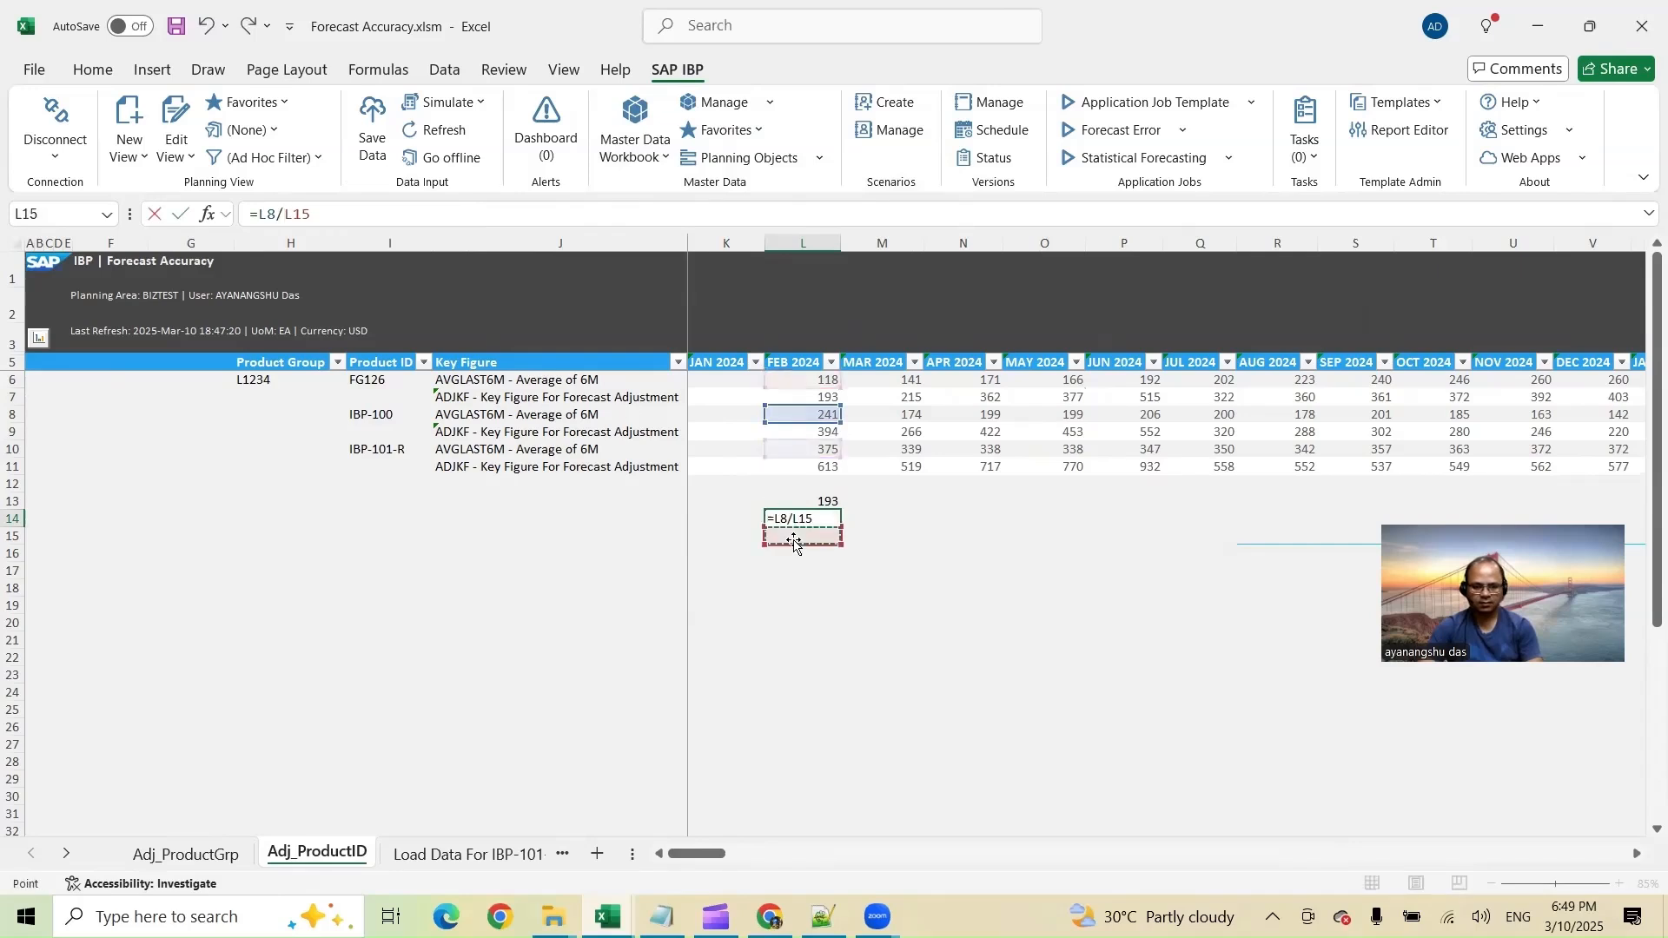
pyautogui.press('Escape')
pyautogui.click(826, 538)
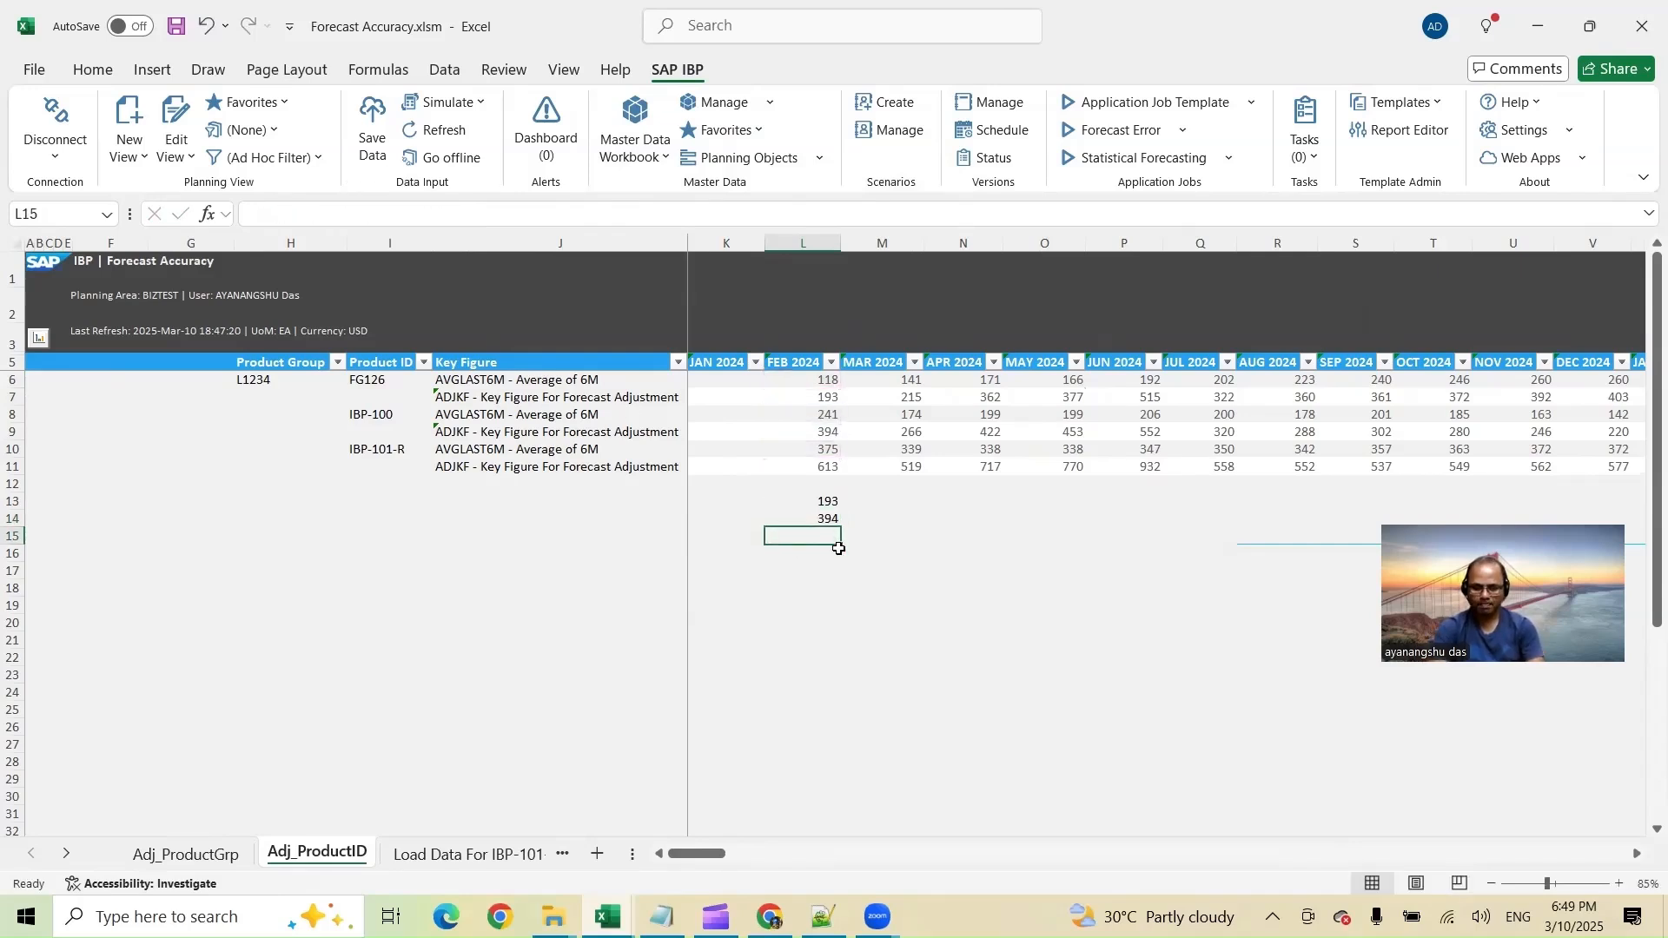
pyautogui.write('=')
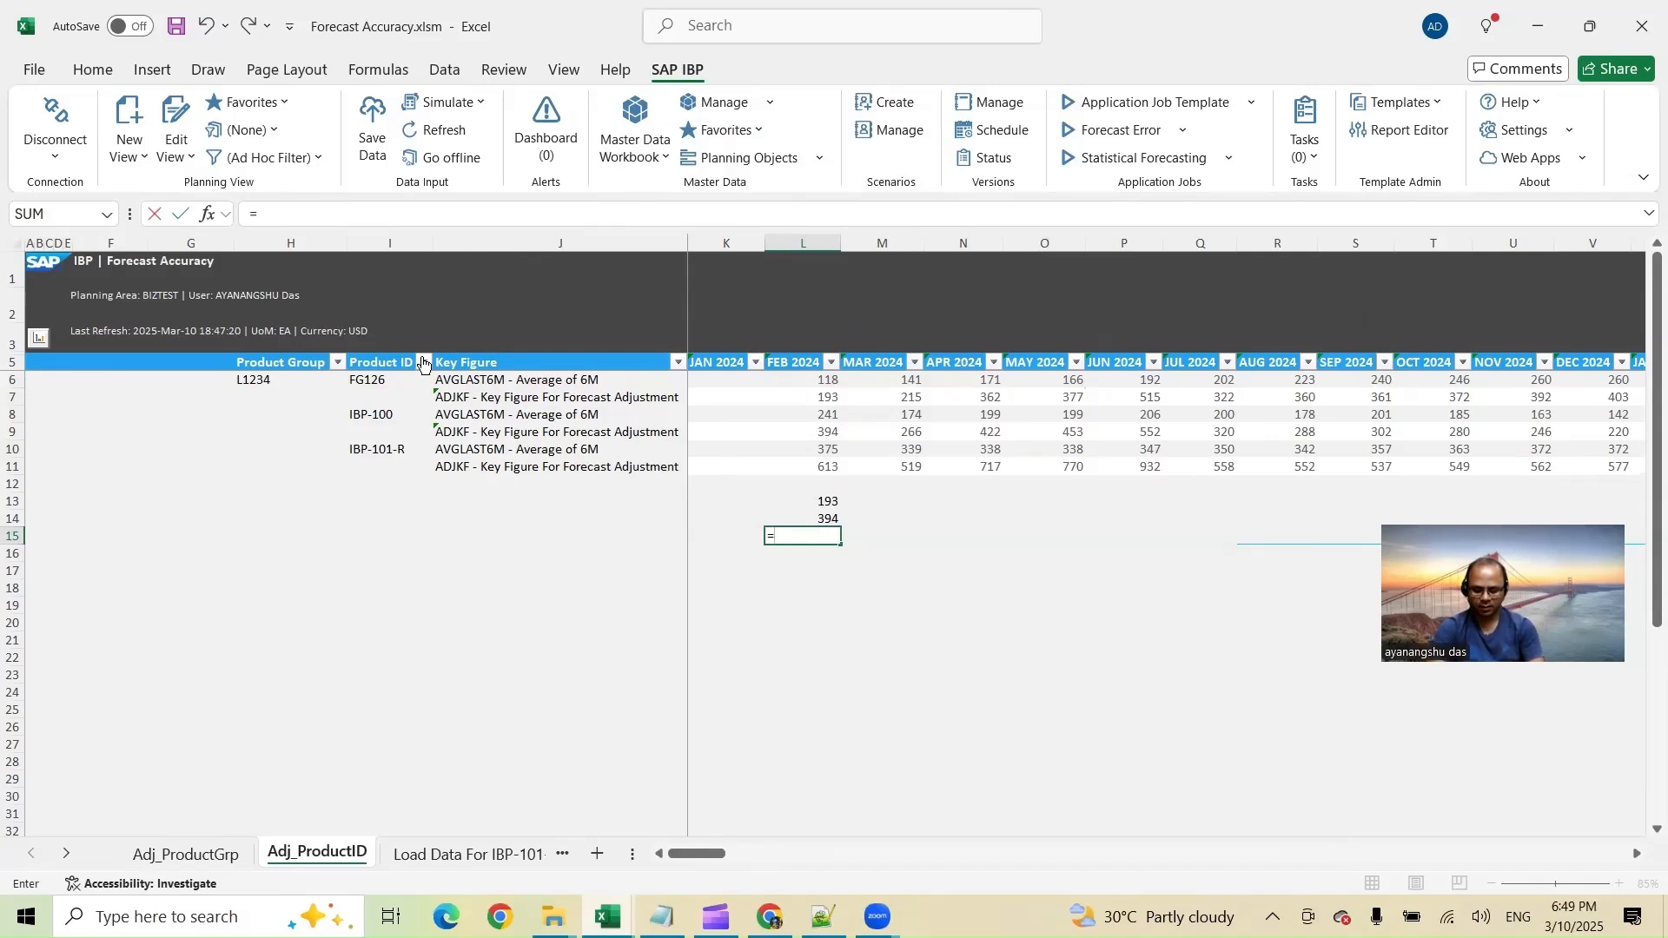
pyautogui.write('L10/SUM(L6,L8,L10)*1200')
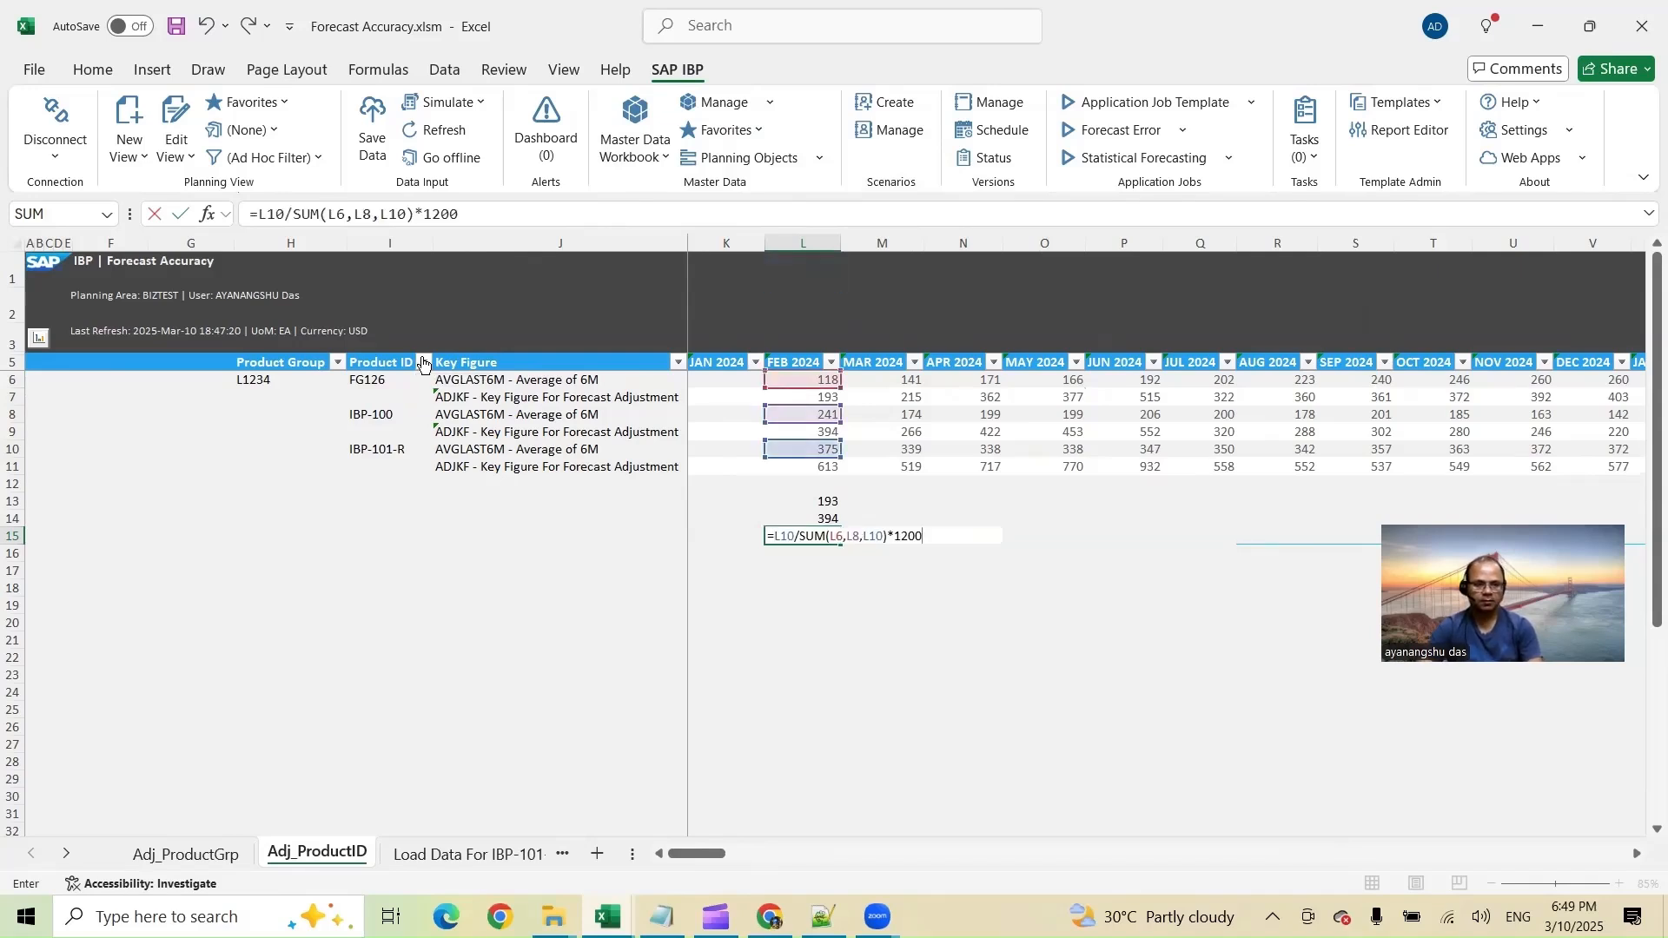
pyautogui.hotkey('ctrl', 'Return')
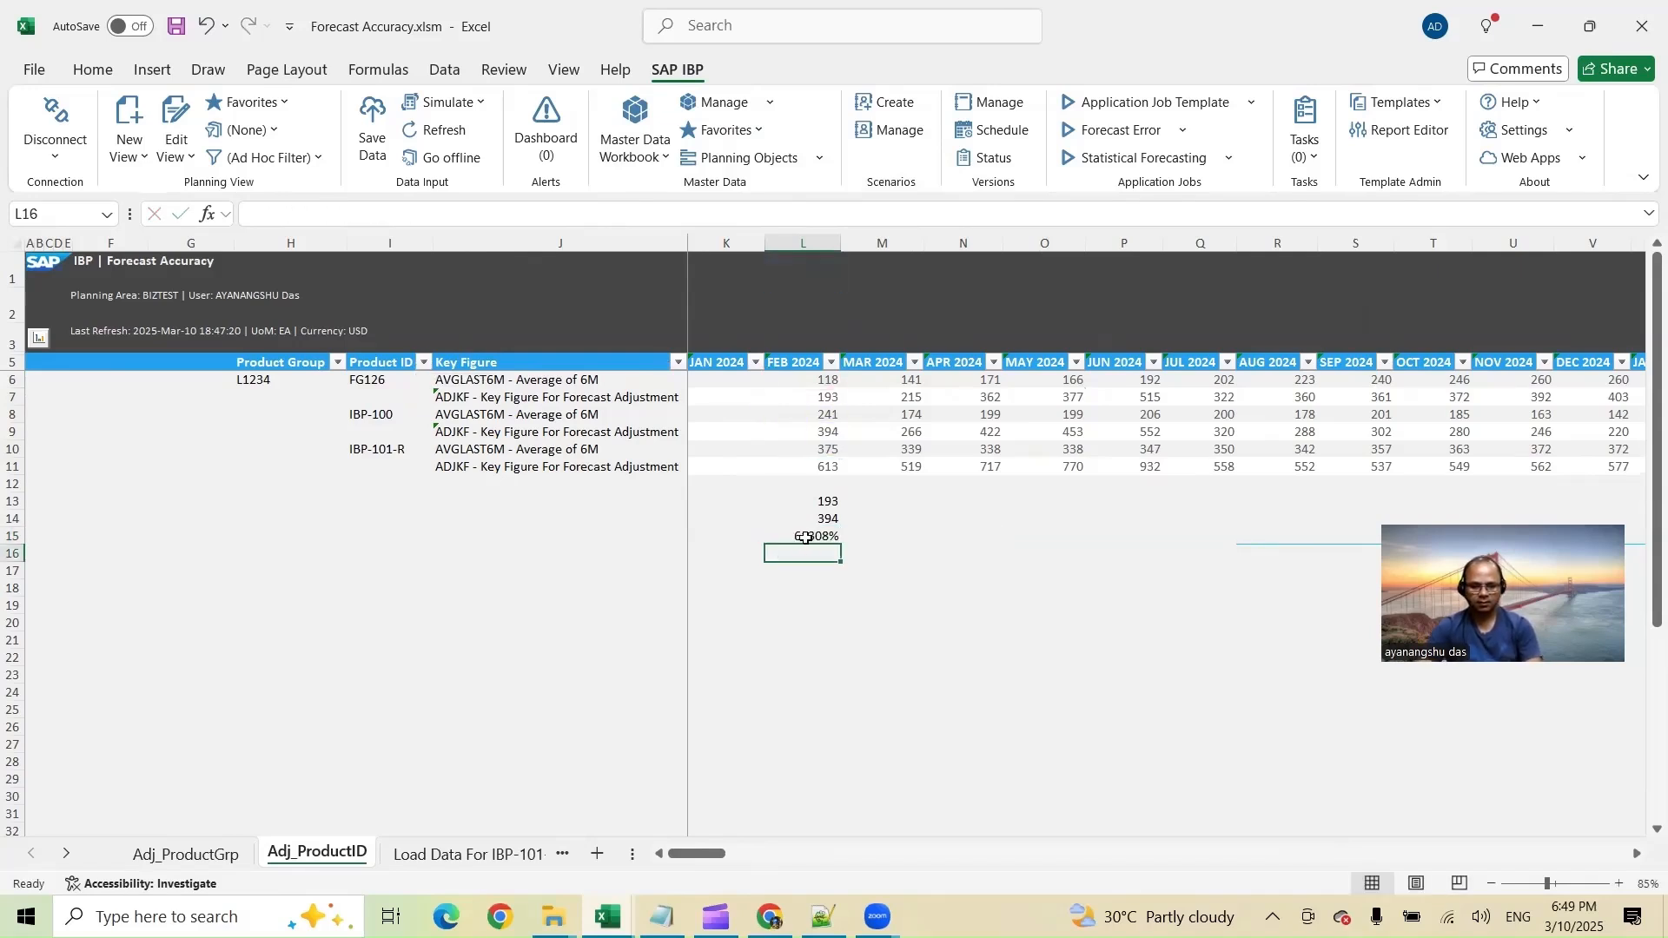
# Format L15 as a plain number without decimal places
pyautogui.click(93, 70)
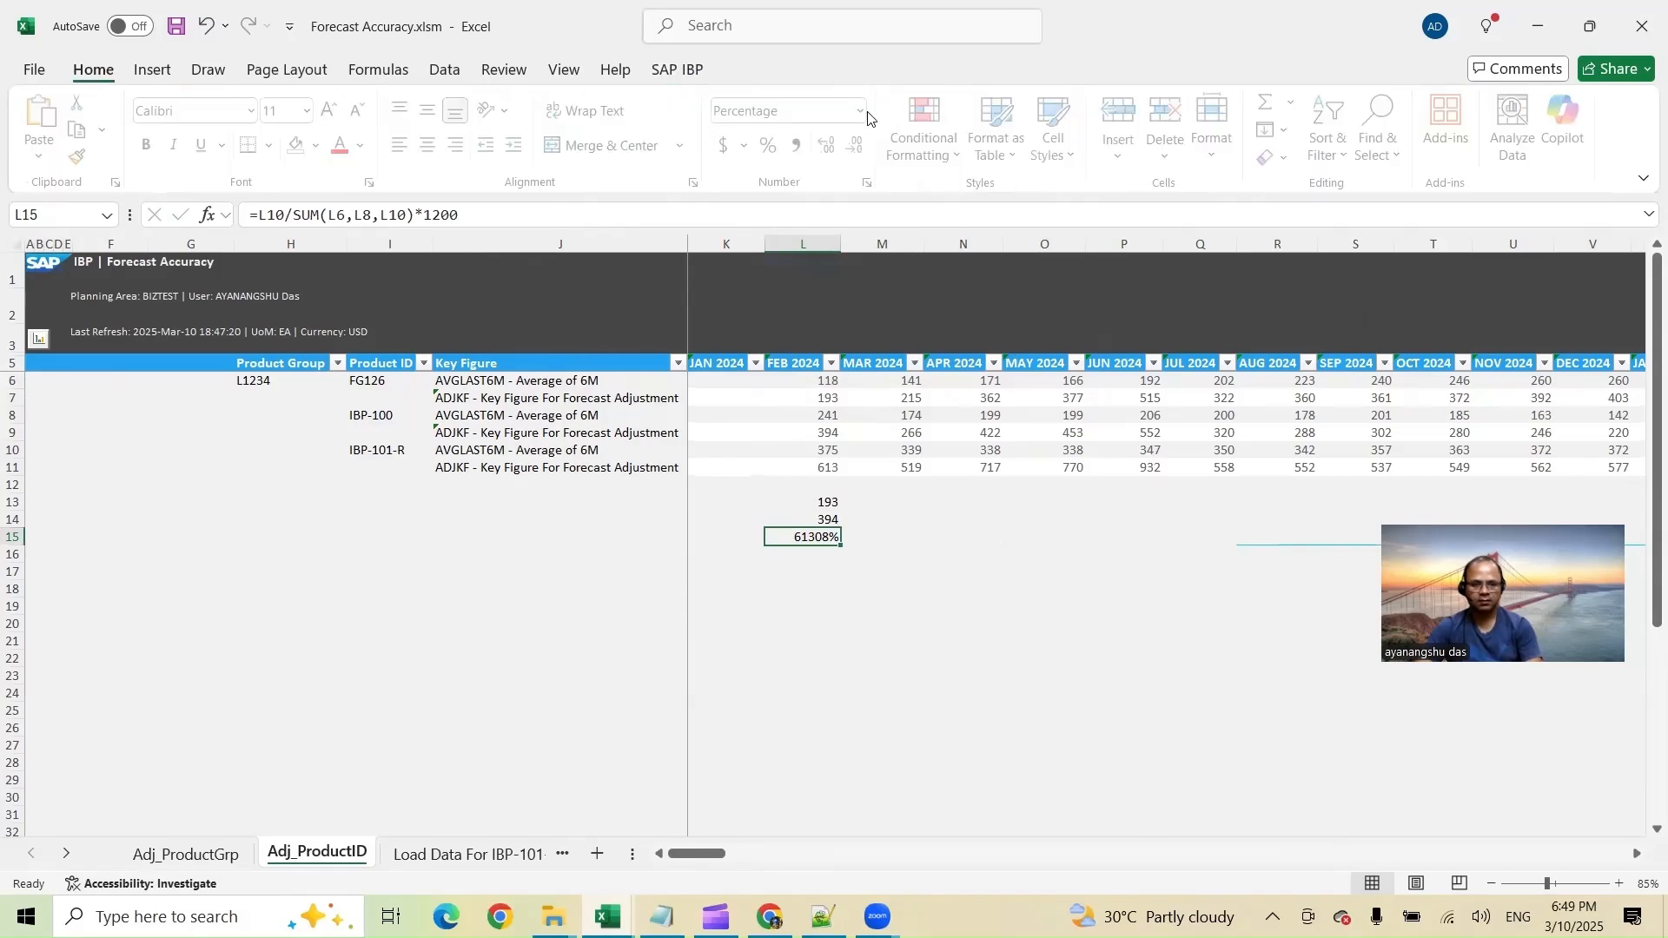
pyautogui.click(866, 111)
pyautogui.click(803, 164)
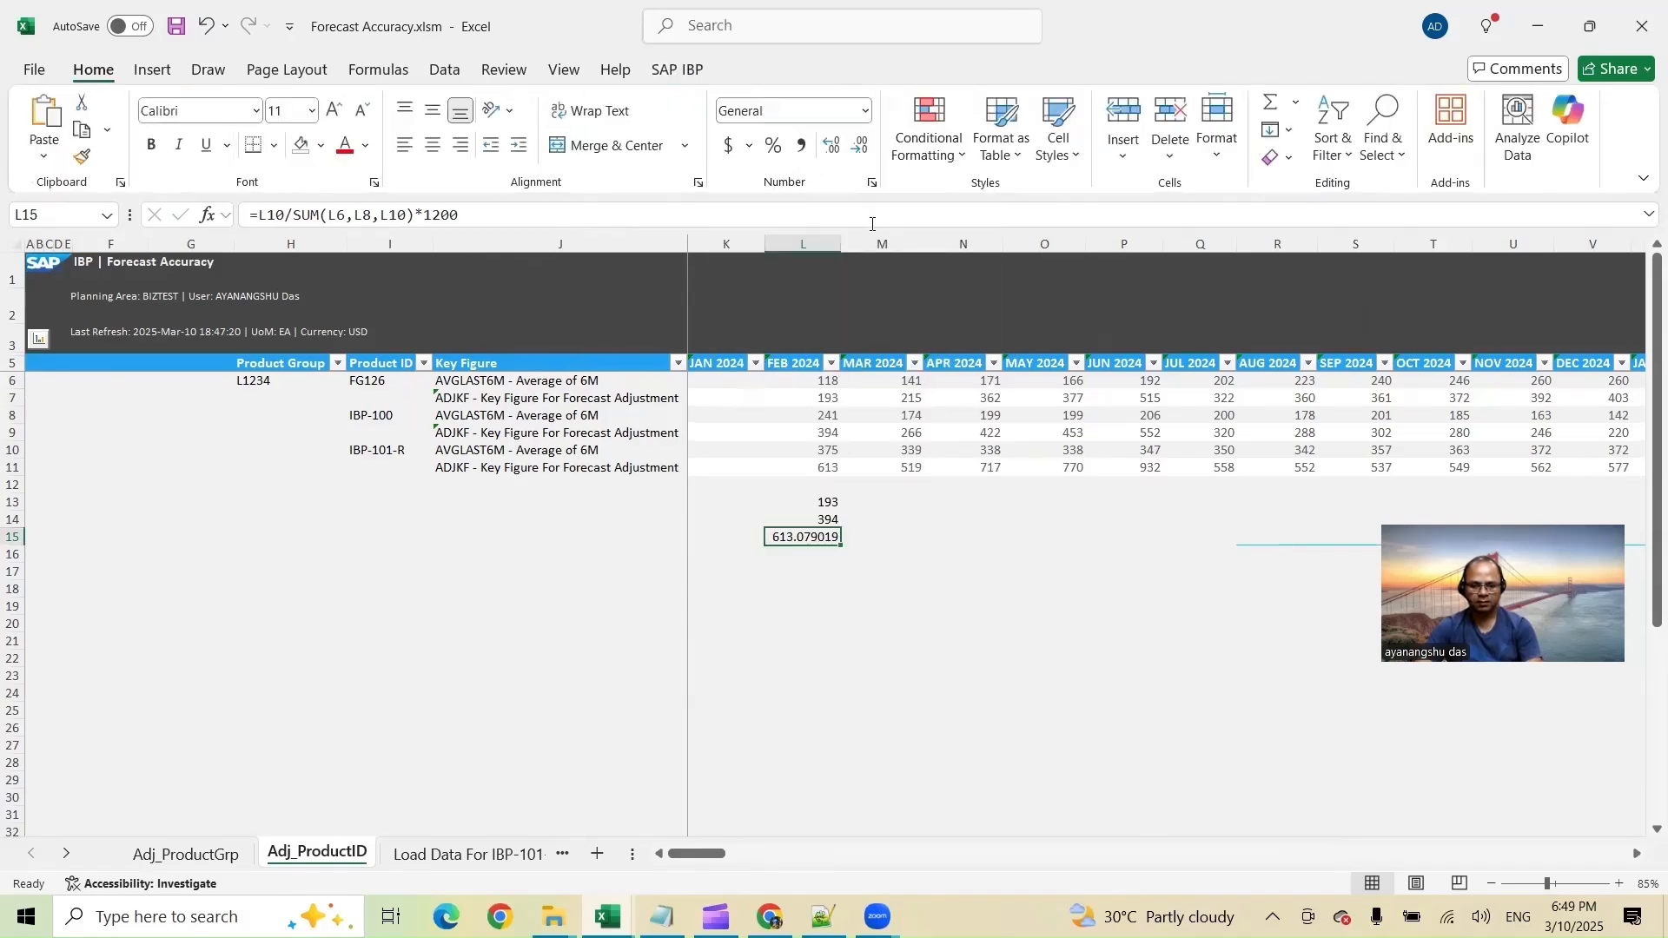
pyautogui.click(858, 145)
pyautogui.click(858, 145)
pyautogui.click(858, 145)
pyautogui.click(858, 145)
pyautogui.click(858, 145)
pyautogui.click(858, 145)
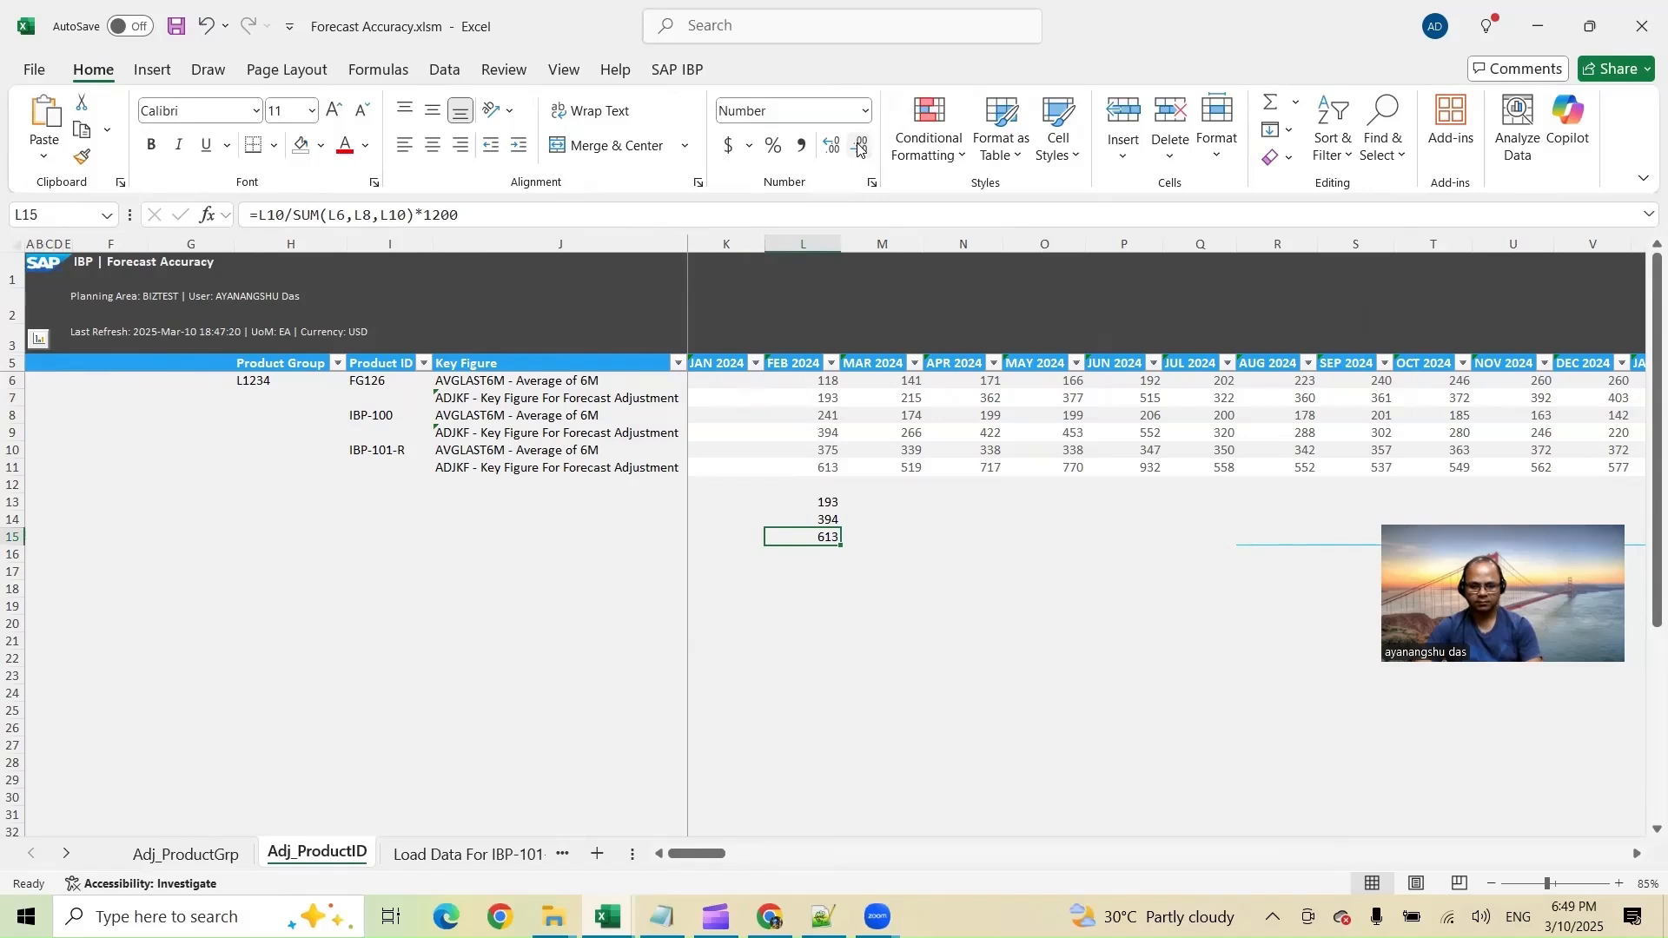
# Compare the calculated FEB 2024 shares with the forecast adjustments of IBP-101-R and IBP-100
pyautogui.click(814, 468)
pyautogui.keyDown('ctrl'); pyautogui.click(825, 433); pyautogui.keyUp('ctrl')
pyautogui.keyDown('ctrl'); pyautogui.click(826, 416); pyautogui.keyUp('ctrl')
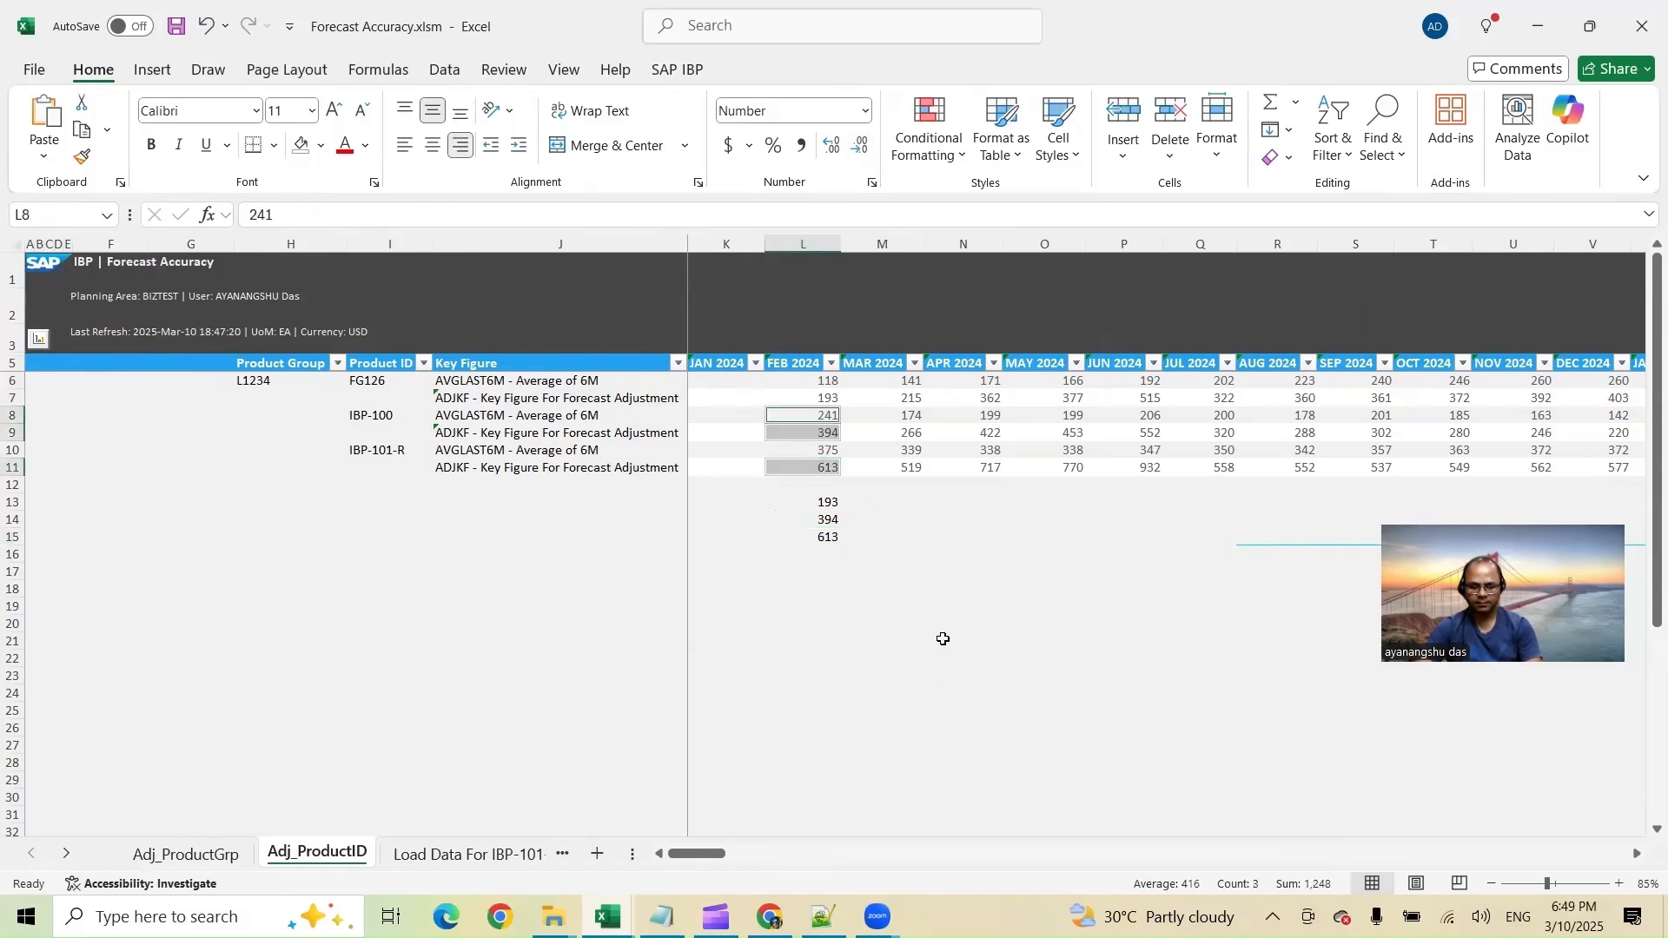
pyautogui.click(860, 514)
# Copy L1234's forecast adjustments for FEB 2024 to AUG 2024 from Adj_ProductGrp into row 12 of Adj_ProductID, starting at L12
pyautogui.click(187, 854)
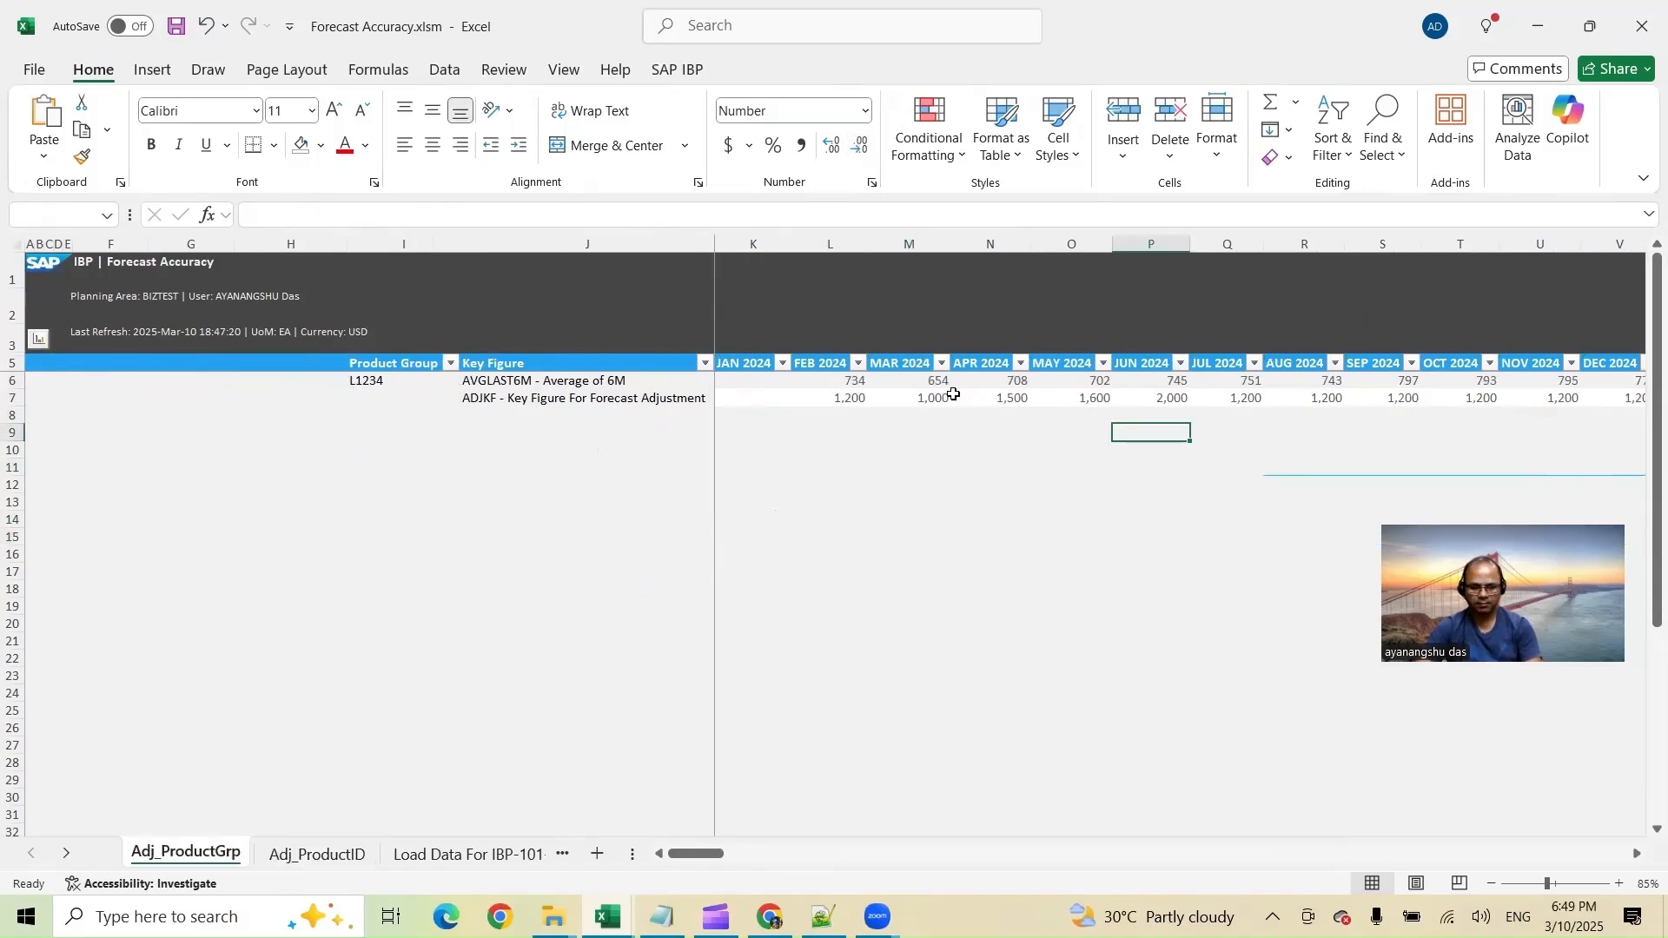
pyautogui.moveTo(849, 398); pyautogui.dragTo(1248, 400)
pyautogui.hotkey('ctrl', 'c')
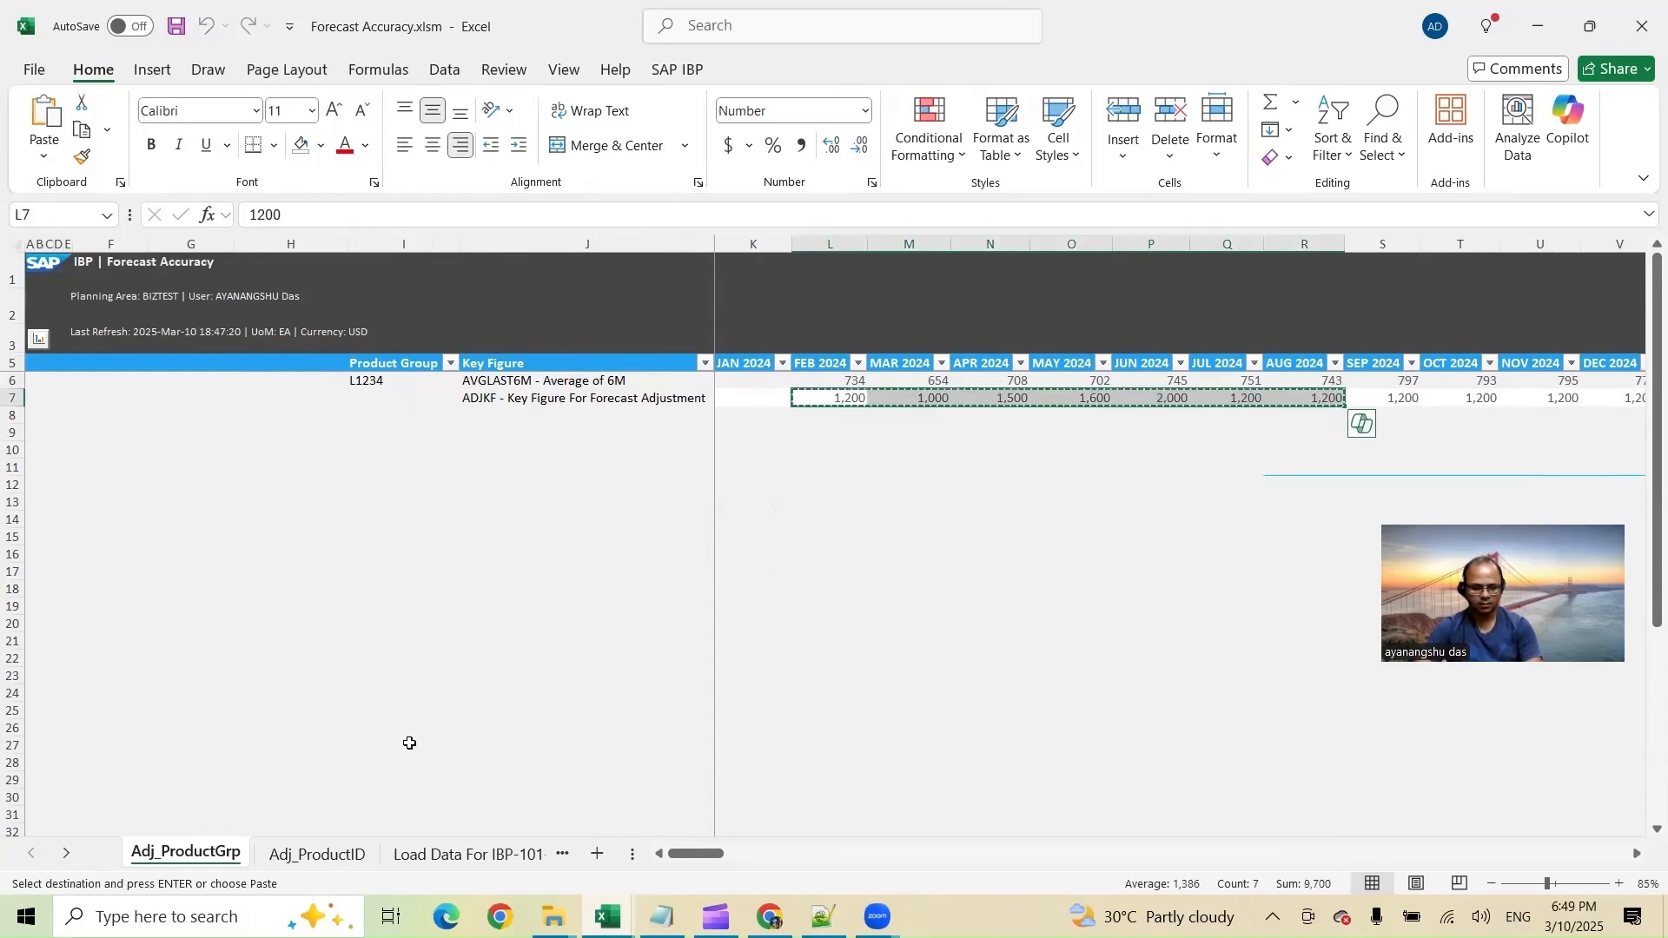
pyautogui.click(339, 853)
pyautogui.click(828, 484)
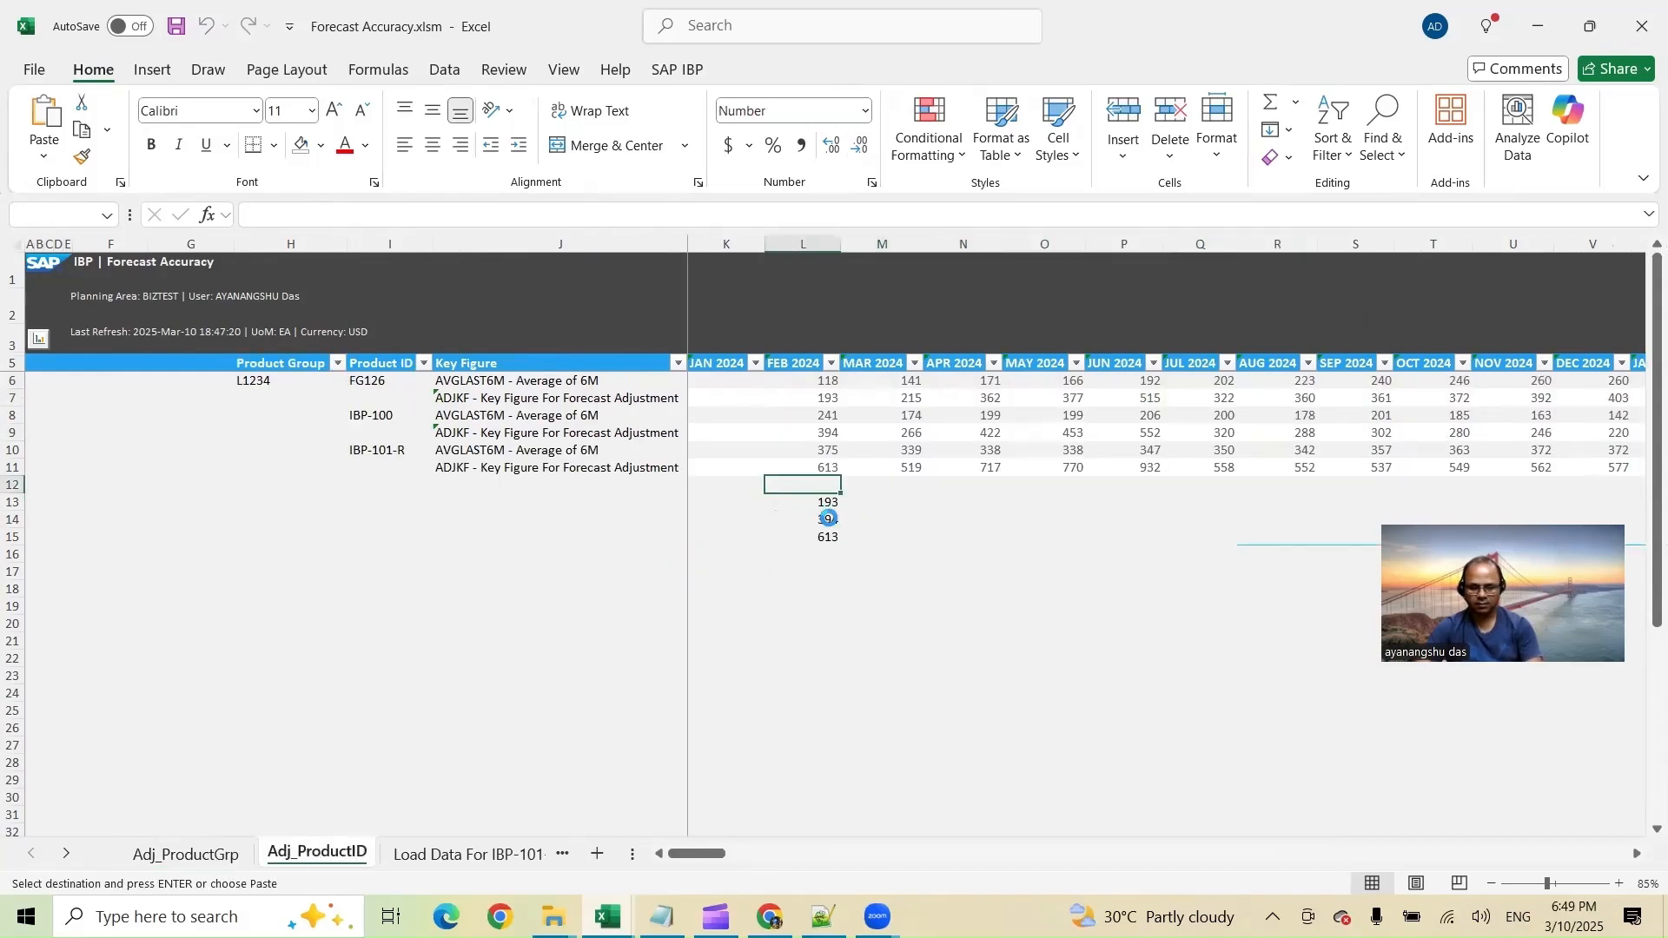
pyautogui.hotkey('ctrl', 'v')
# Replace the fixed multiplier in the L13 formula with a reference to L12
pyautogui.click(821, 502)
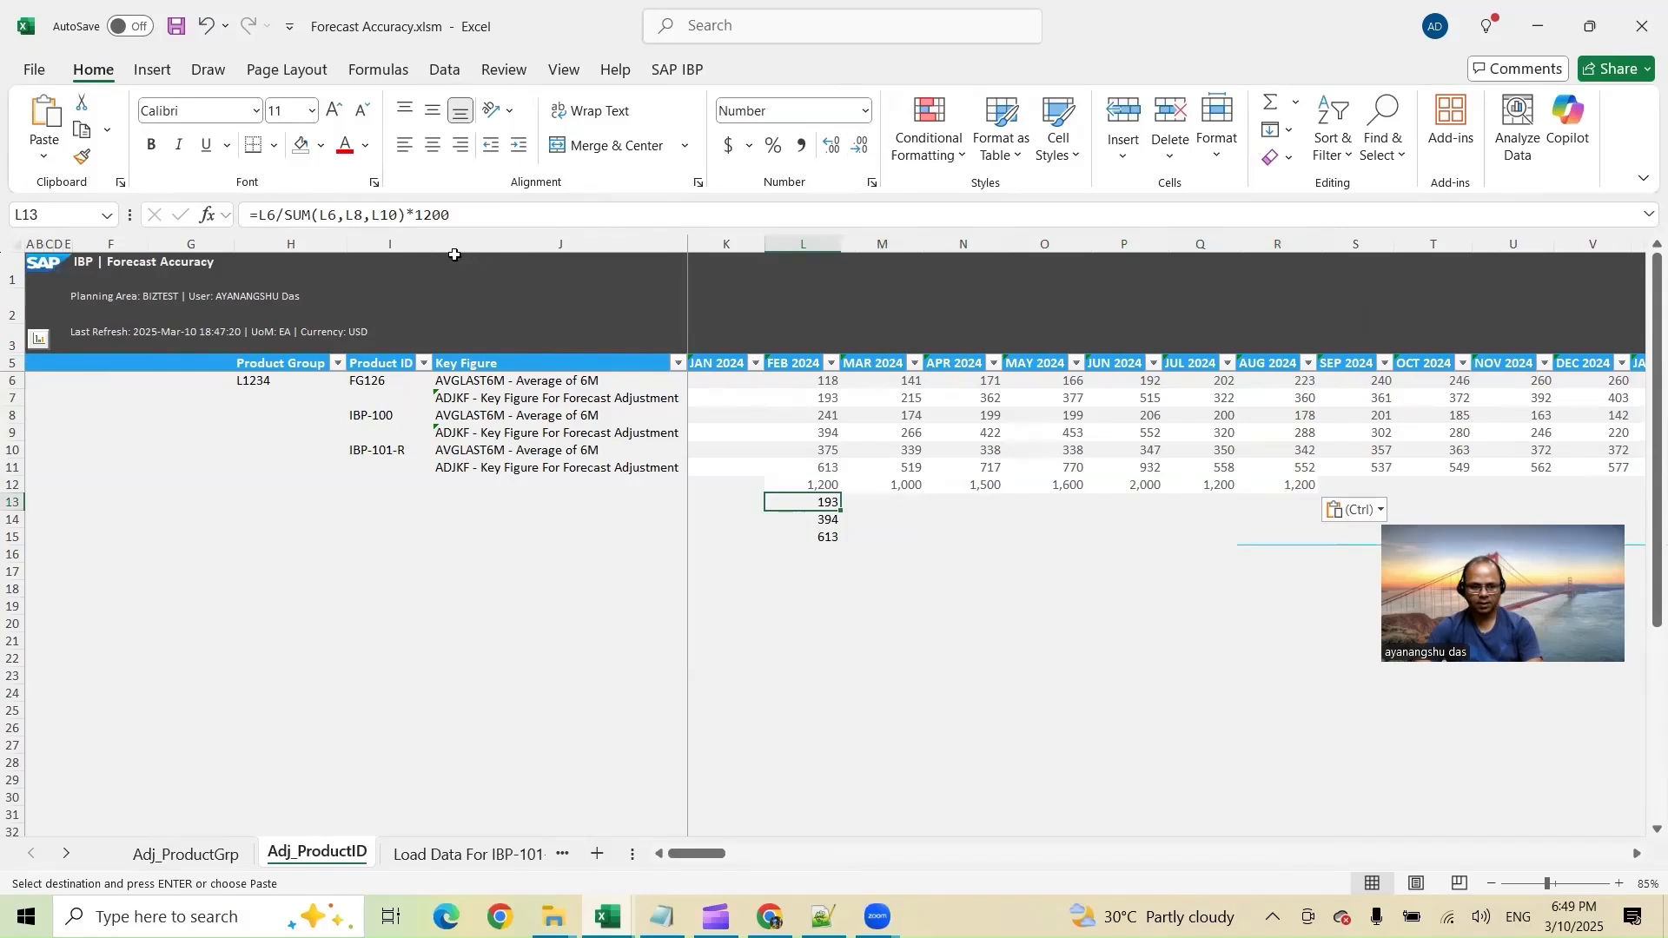
pyautogui.moveTo(413, 214); pyautogui.dragTo(451, 215)
pyautogui.press('BackSpace')
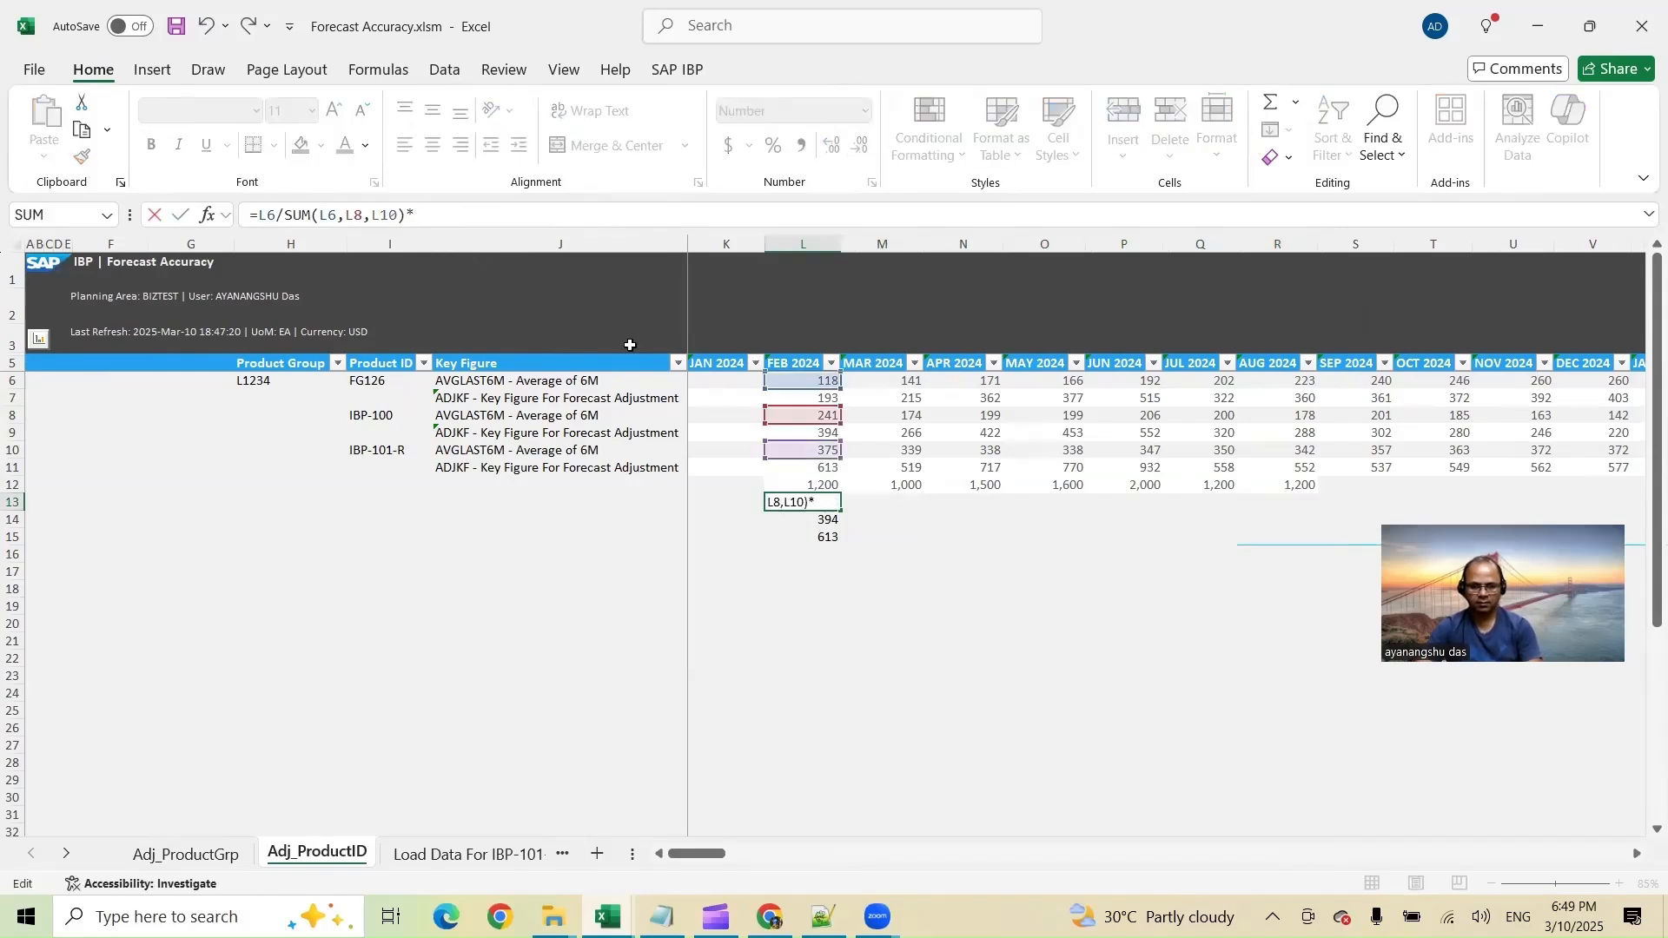
pyautogui.click(831, 487)
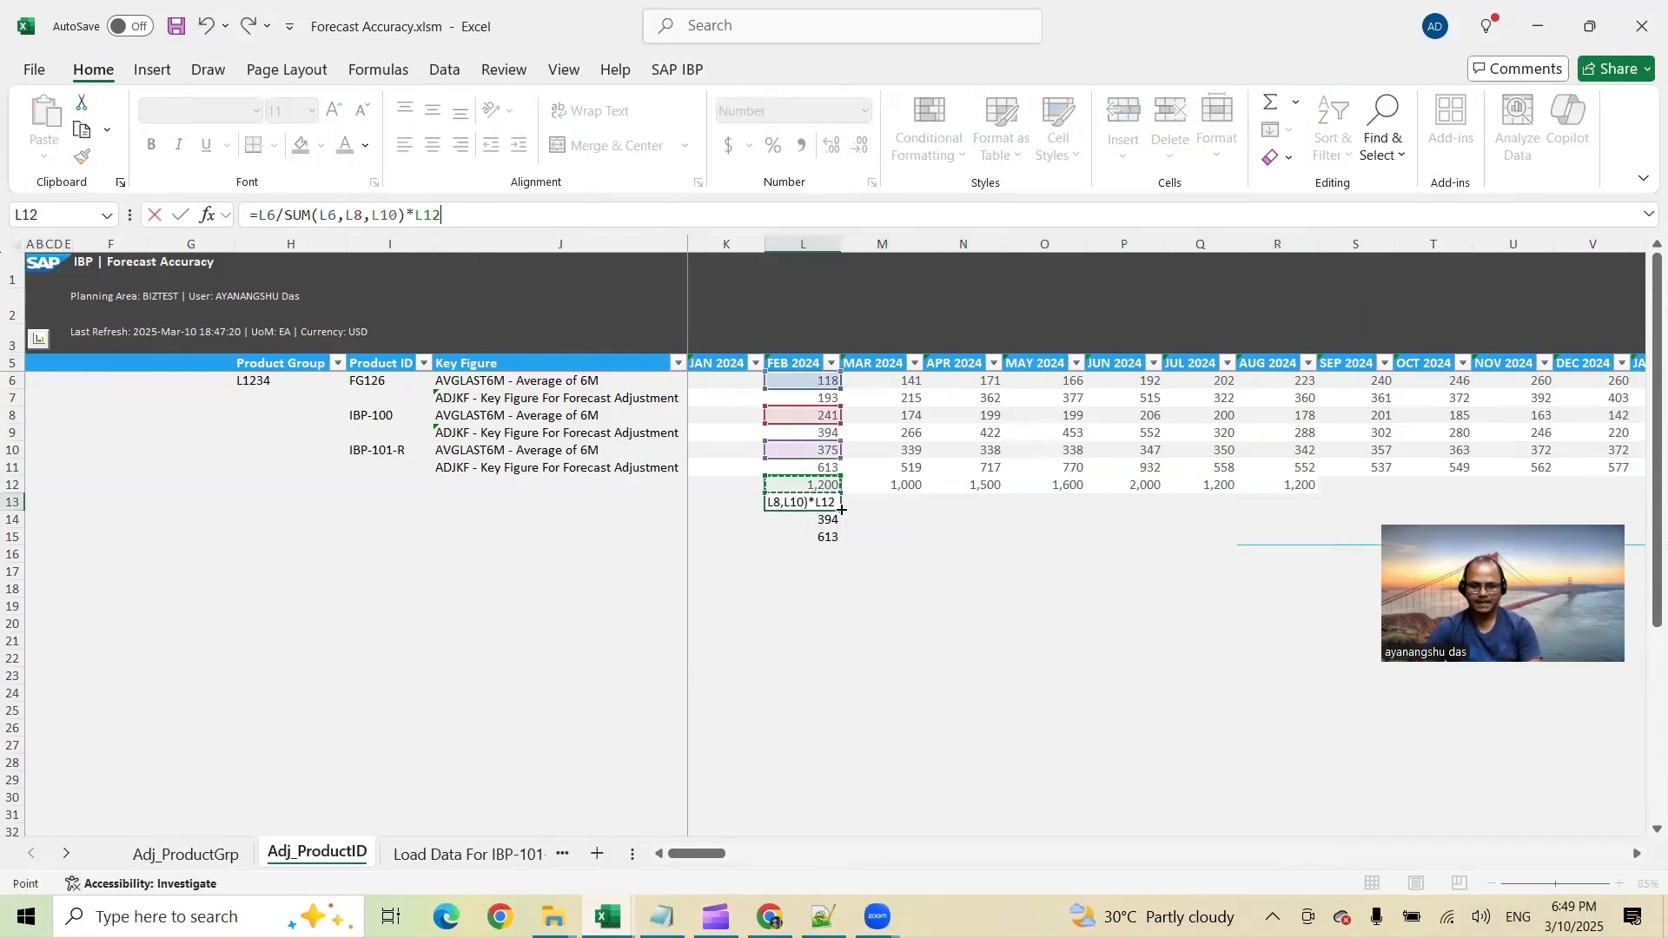
pyautogui.press('Return')
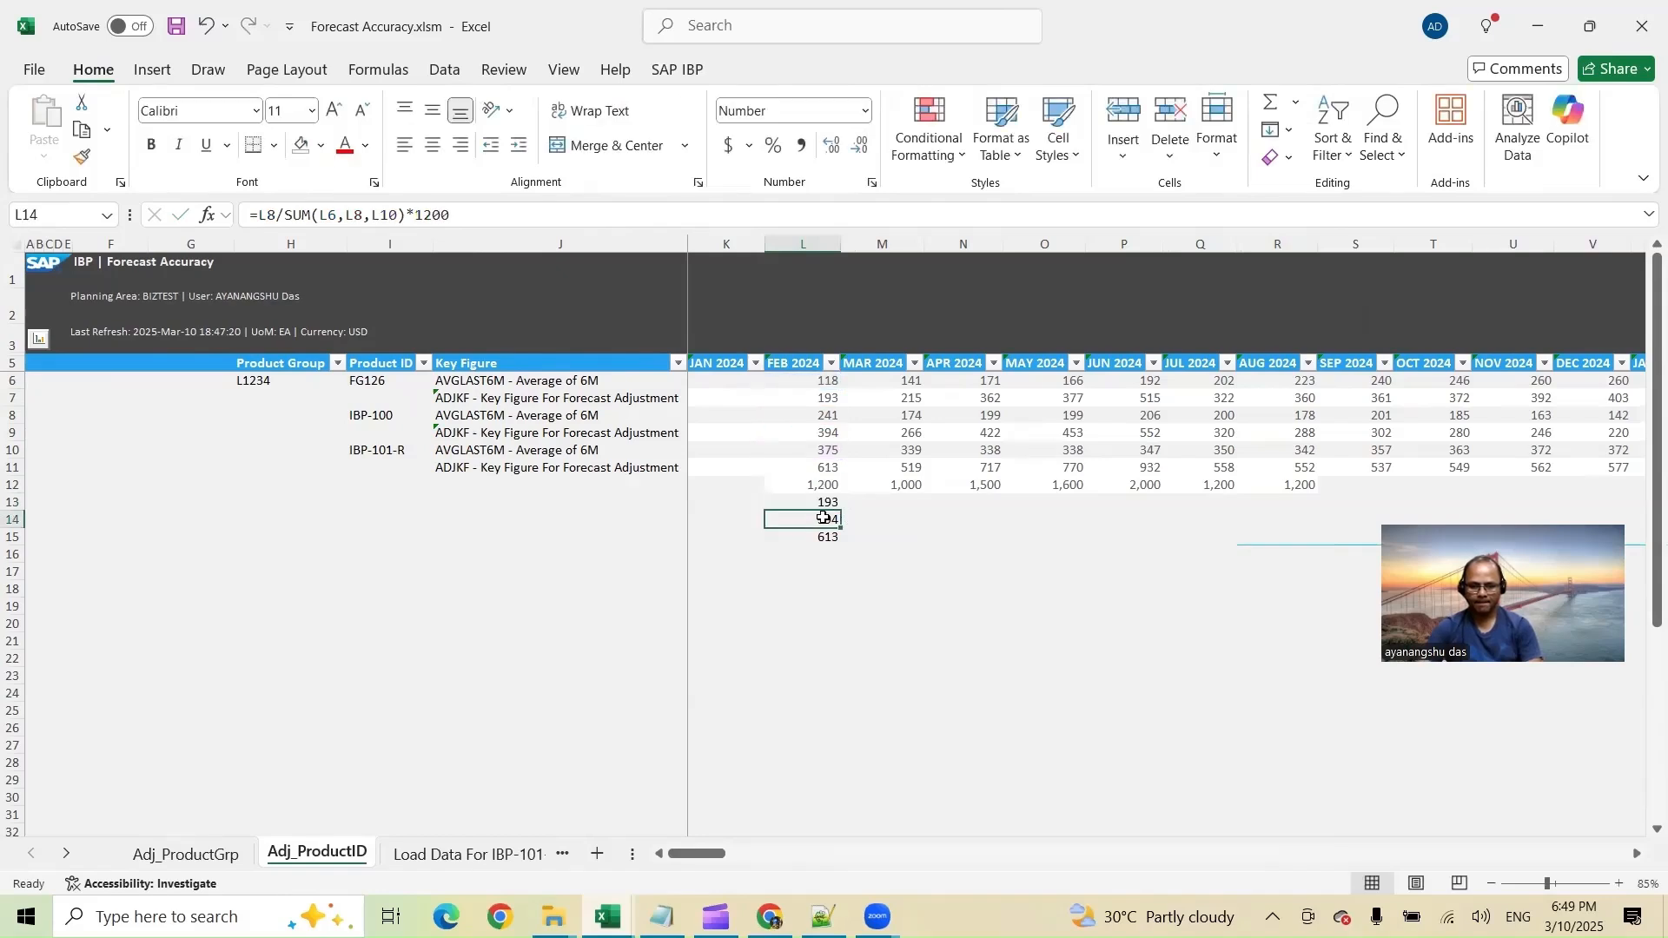
# Replace the fixed multipliers in the L14 and L15 formulas with references to L12
pyautogui.moveTo(419, 216); pyautogui.dragTo(456, 217)
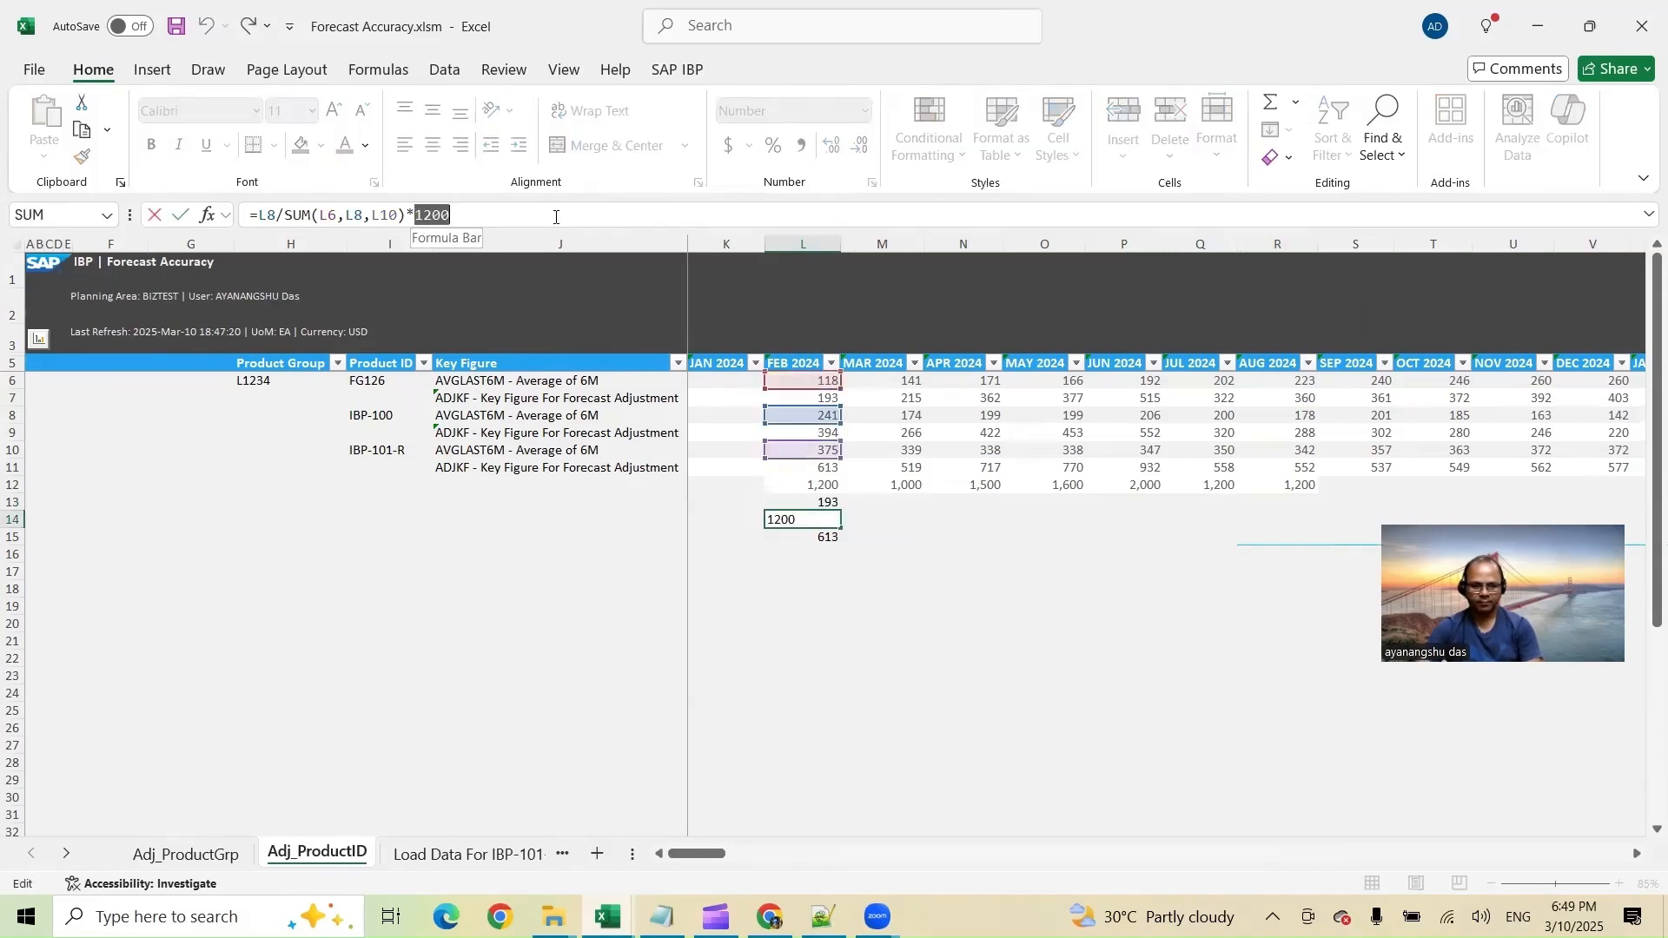
pyautogui.press('BackSpace')
pyautogui.click(824, 484)
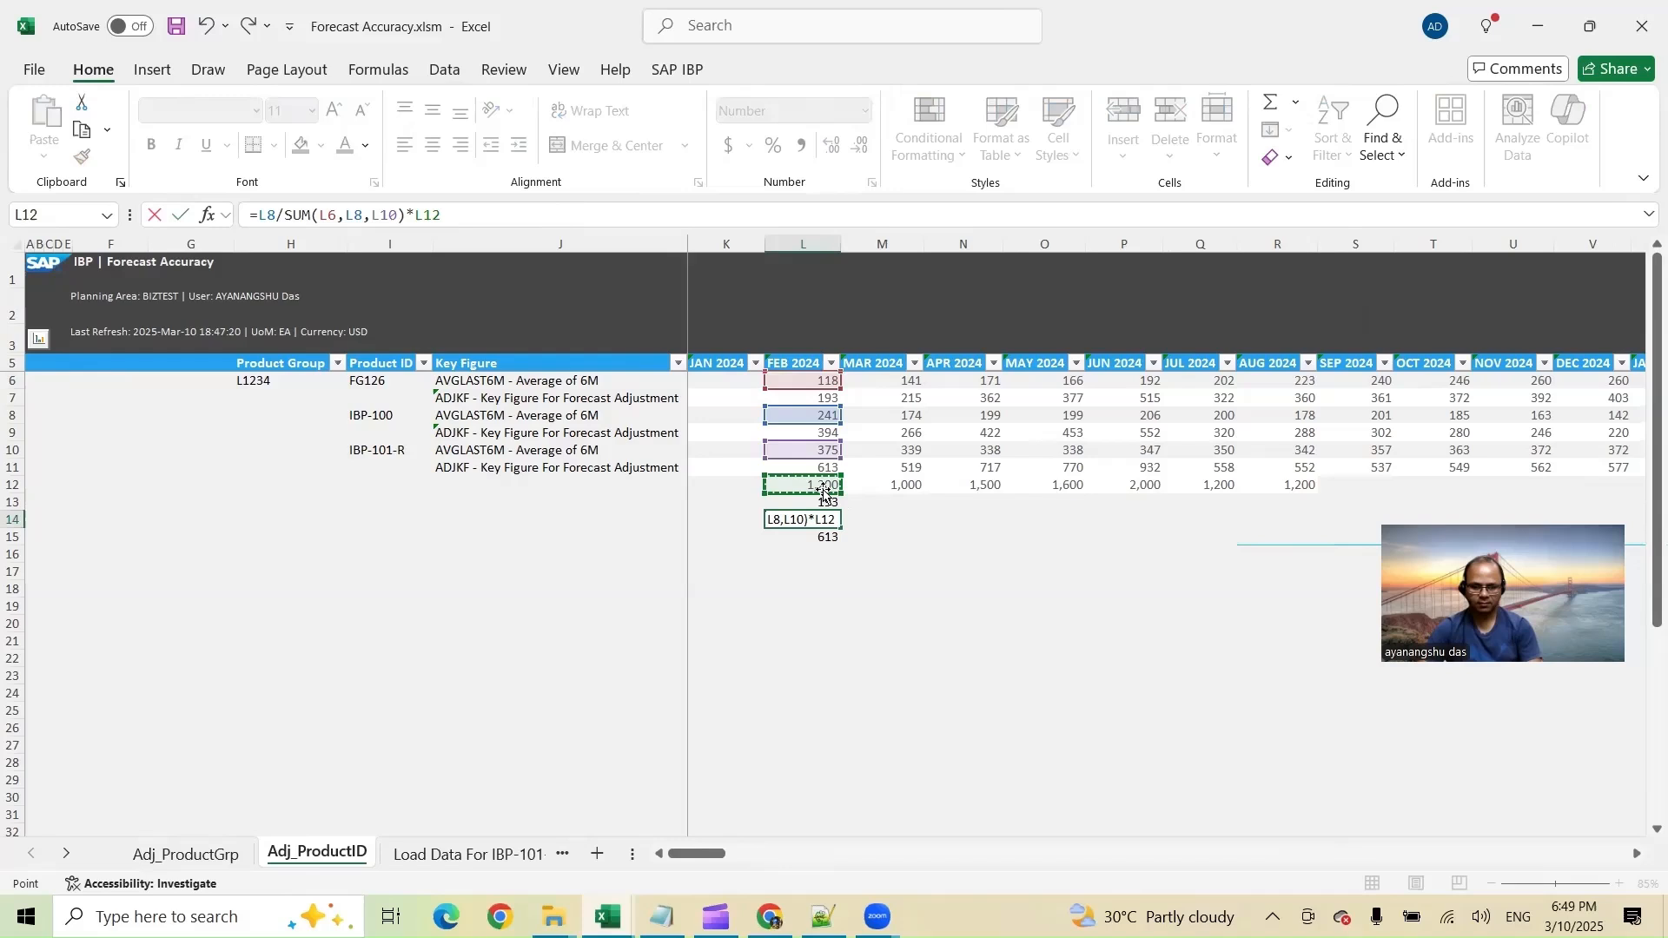
pyautogui.press('Return')
pyautogui.moveTo(419, 216); pyautogui.dragTo(456, 216)
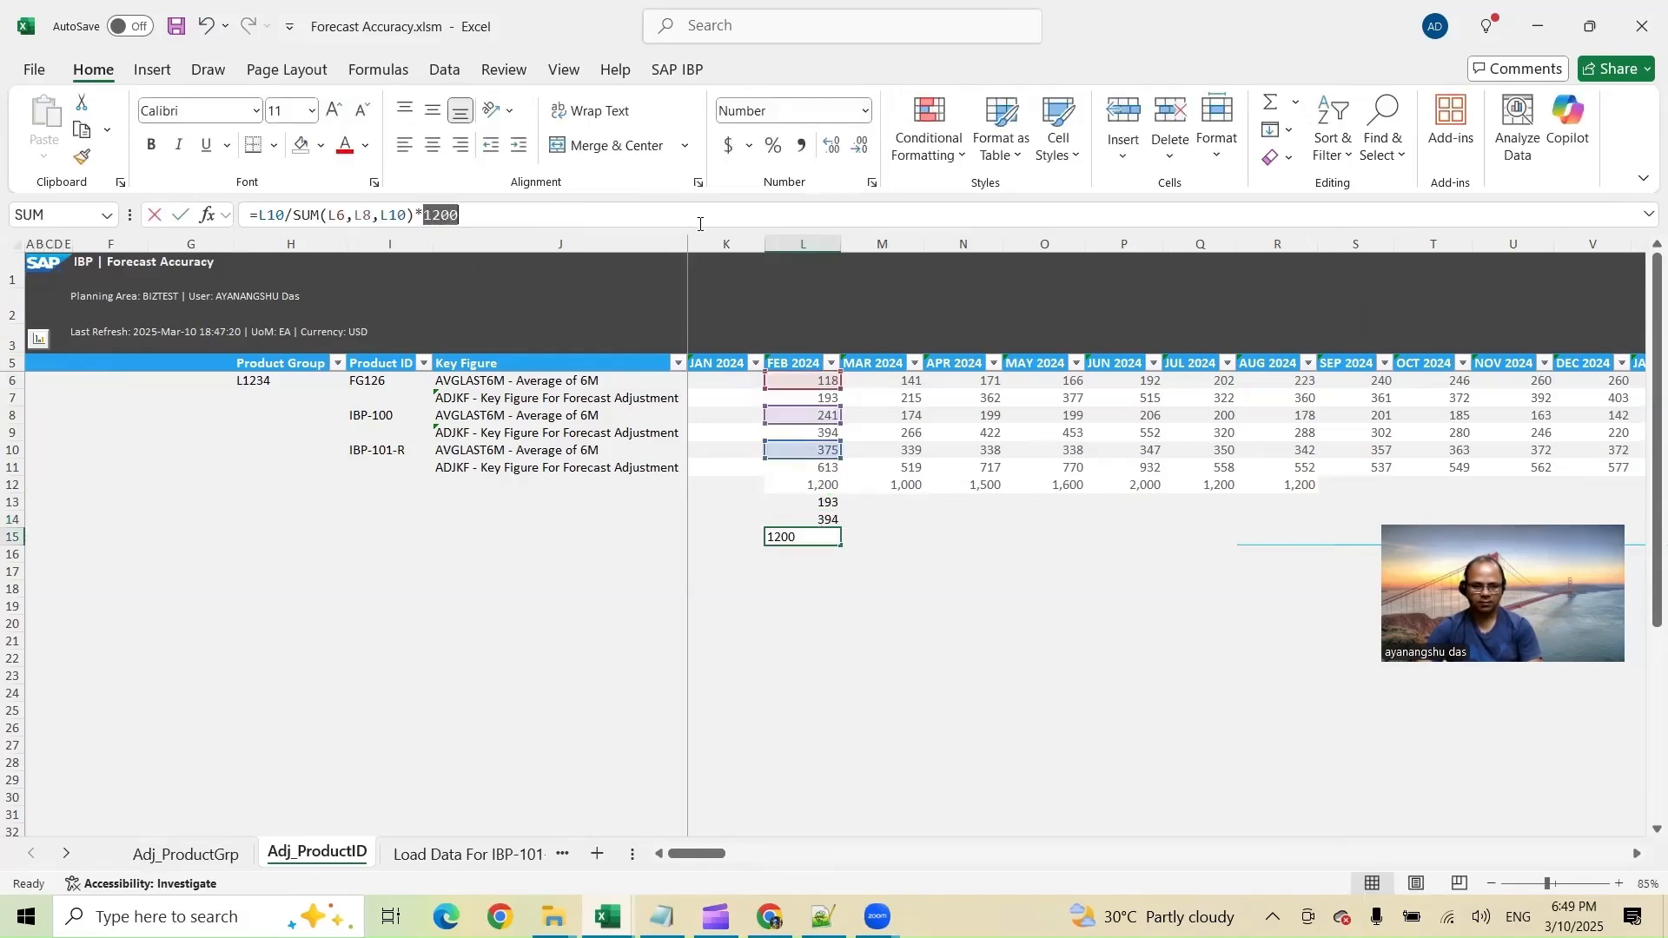
pyautogui.press('BackSpace')
pyautogui.click(823, 485)
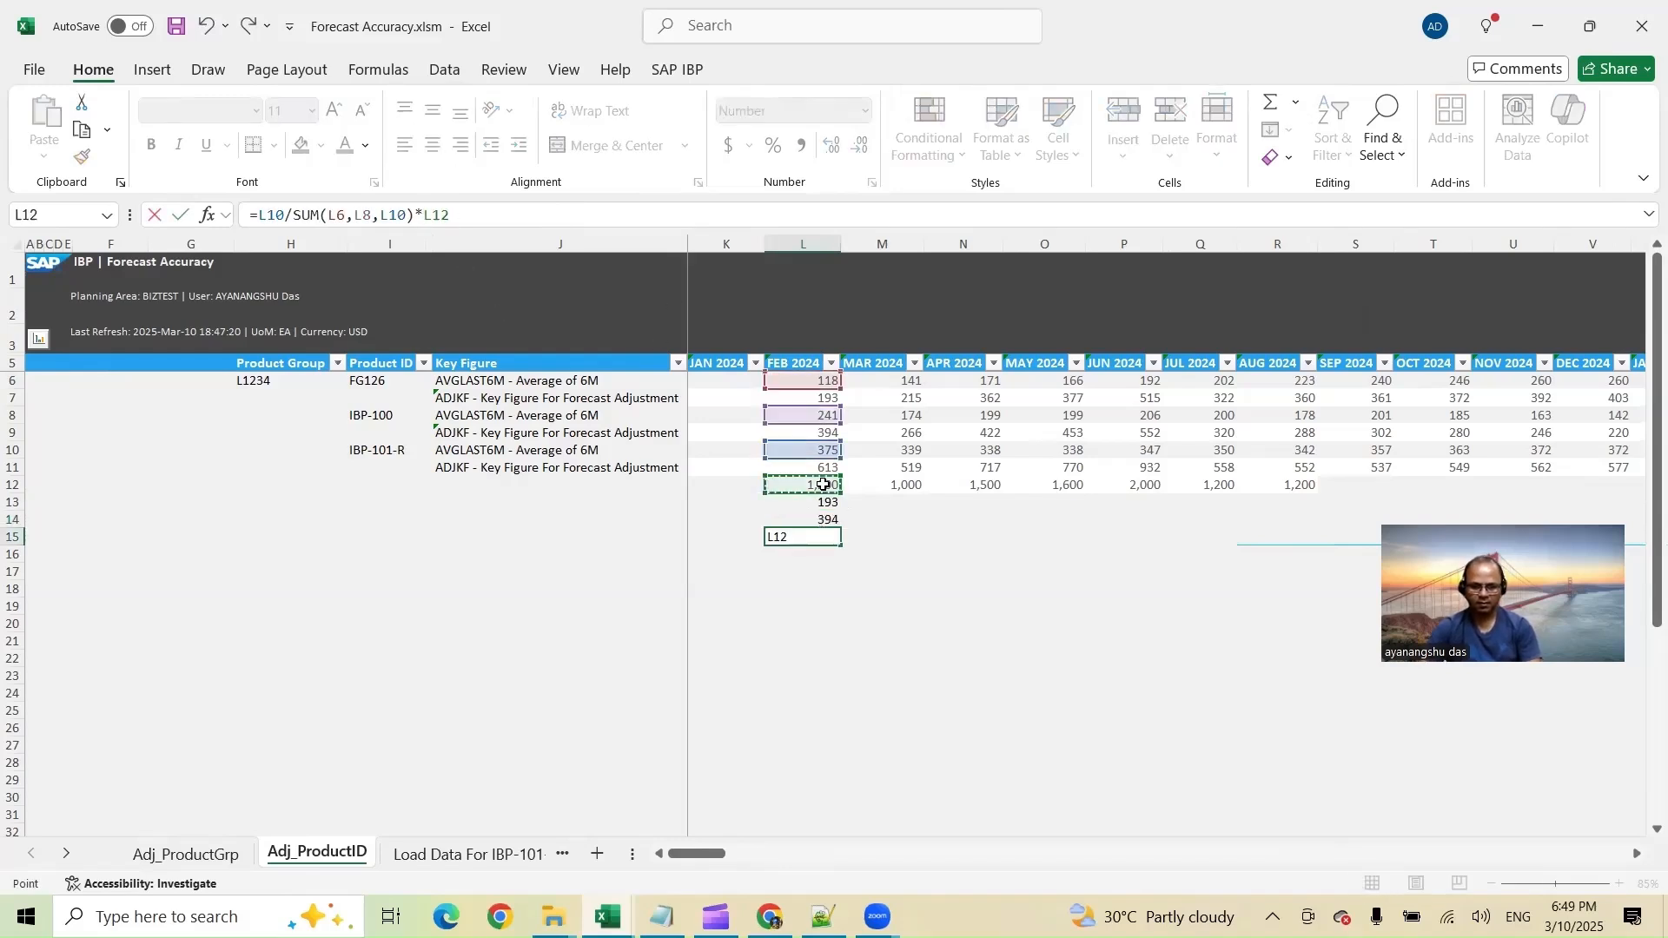
pyautogui.press('Return')
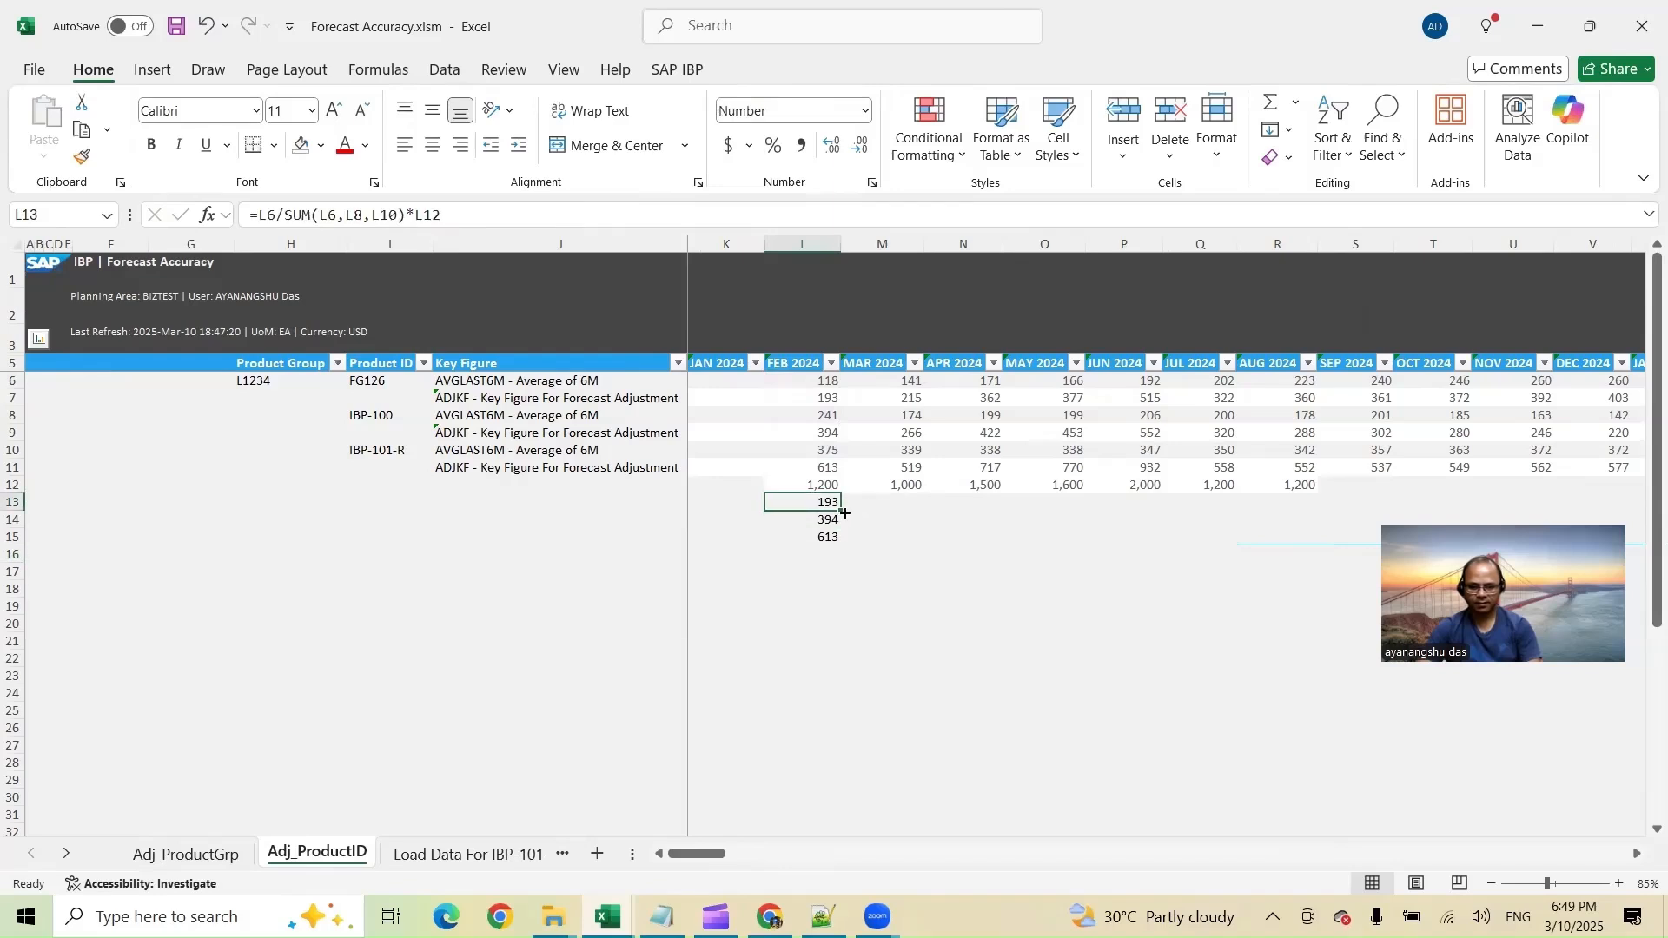
# Fill the formulas in L13, L14 and L15 across to the AUG 2024 column R
pyautogui.moveTo(844, 513); pyautogui.dragTo(1300, 513)
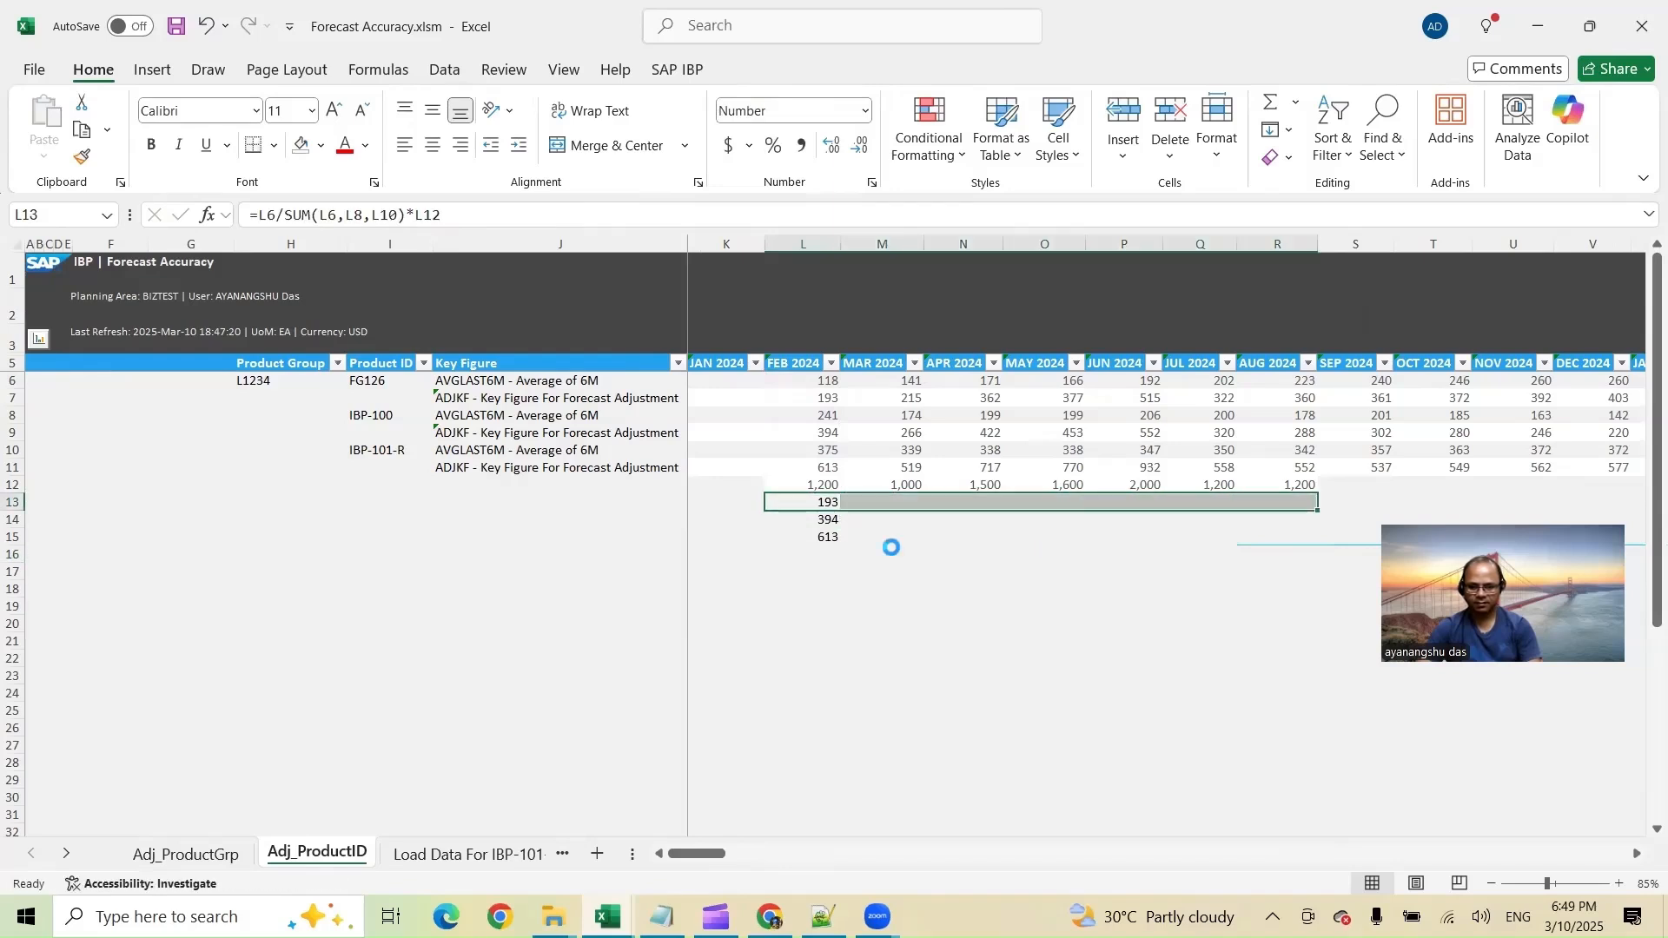
pyautogui.click(815, 519)
pyautogui.moveTo(841, 528); pyautogui.dragTo(1318, 527)
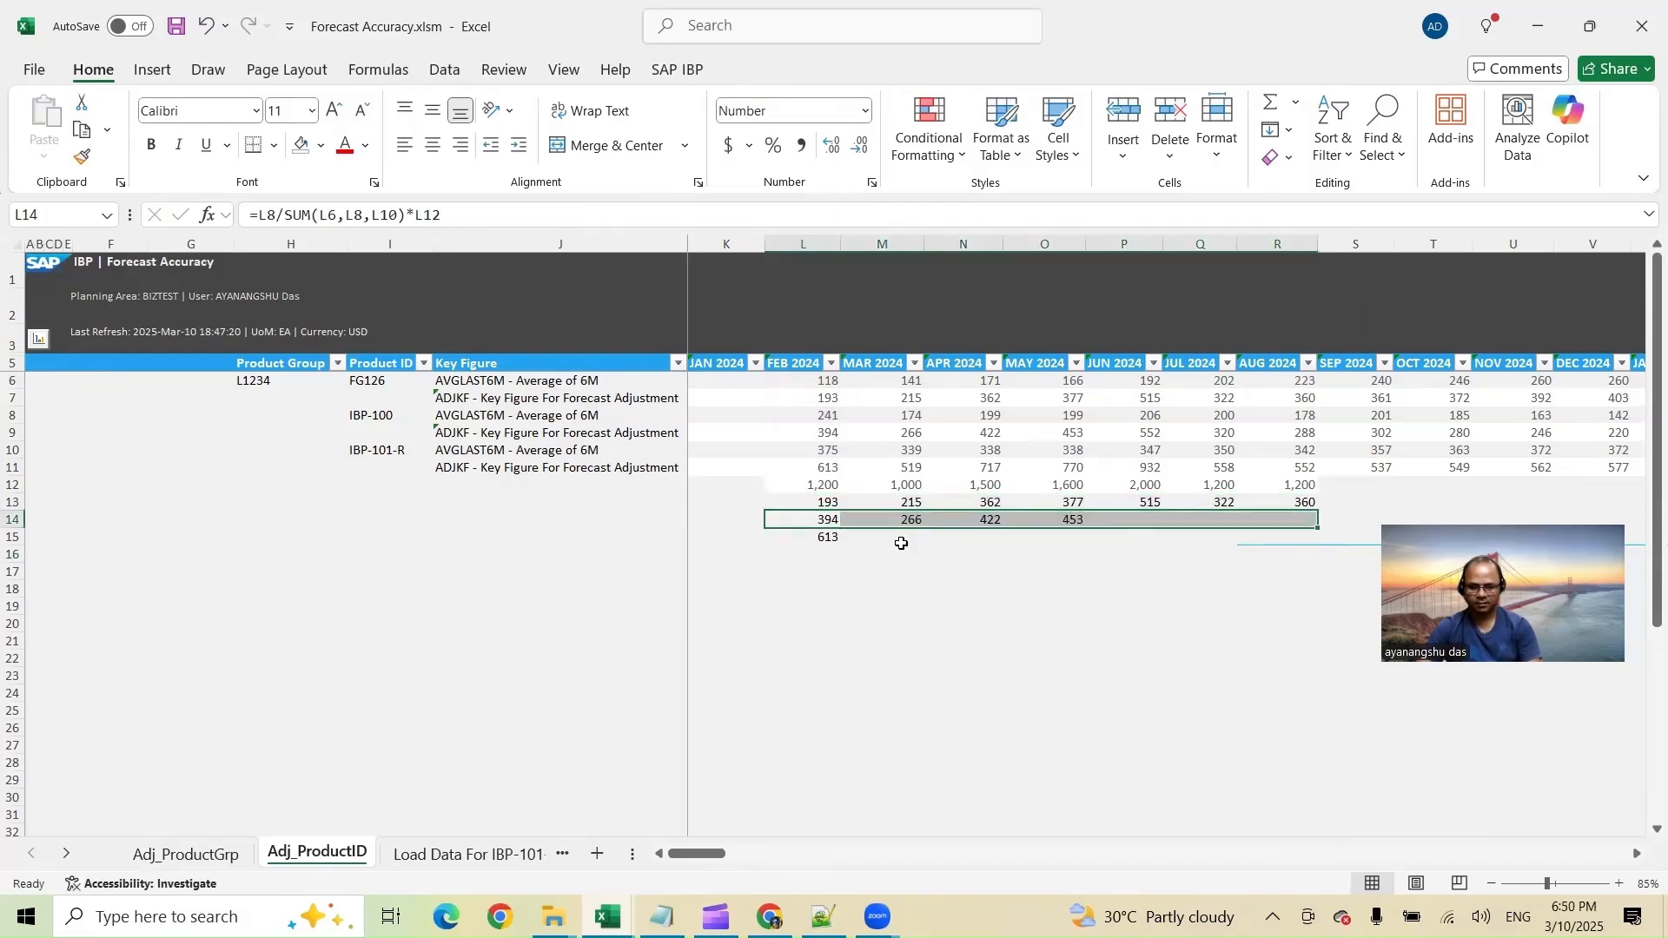
pyautogui.click(826, 538)
pyautogui.moveTo(841, 545); pyautogui.dragTo(1318, 543)
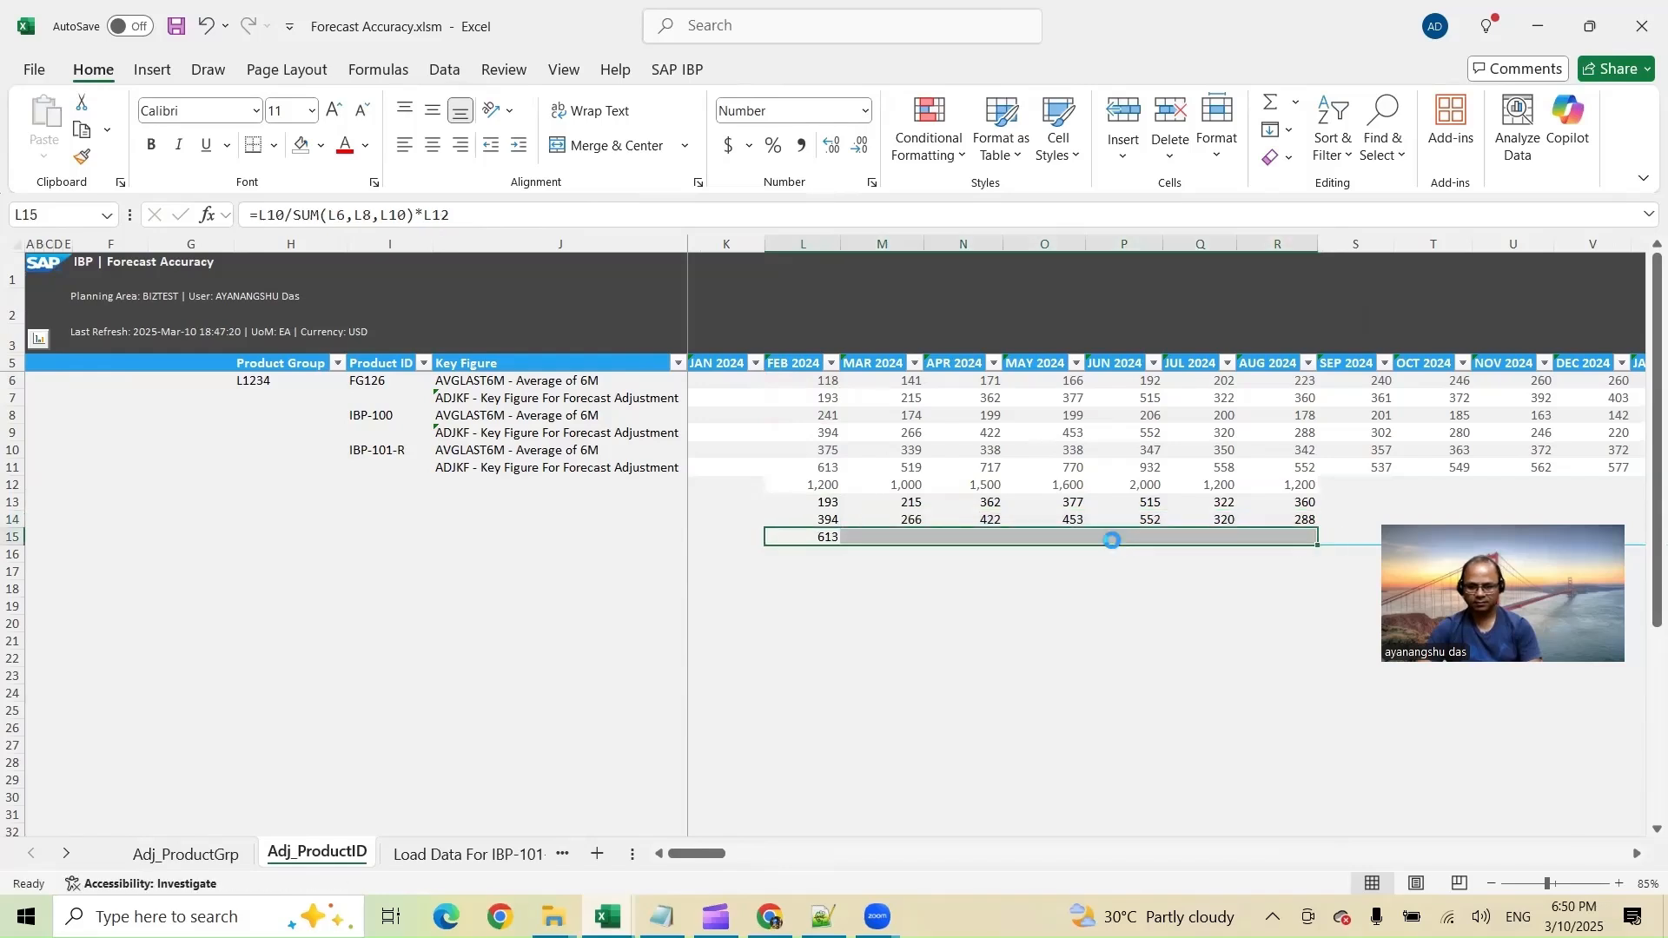
# Compare the FEB 2024 forecast adjustments of FG126, IBP-100 and IBP-101-R with the calculated values in L13 to L15
pyautogui.click(813, 399)
pyautogui.keyDown('ctrl'); pyautogui.click(816, 502); pyautogui.keyUp('ctrl')
pyautogui.keyDown('ctrl'); pyautogui.click(820, 434); pyautogui.keyUp('ctrl')
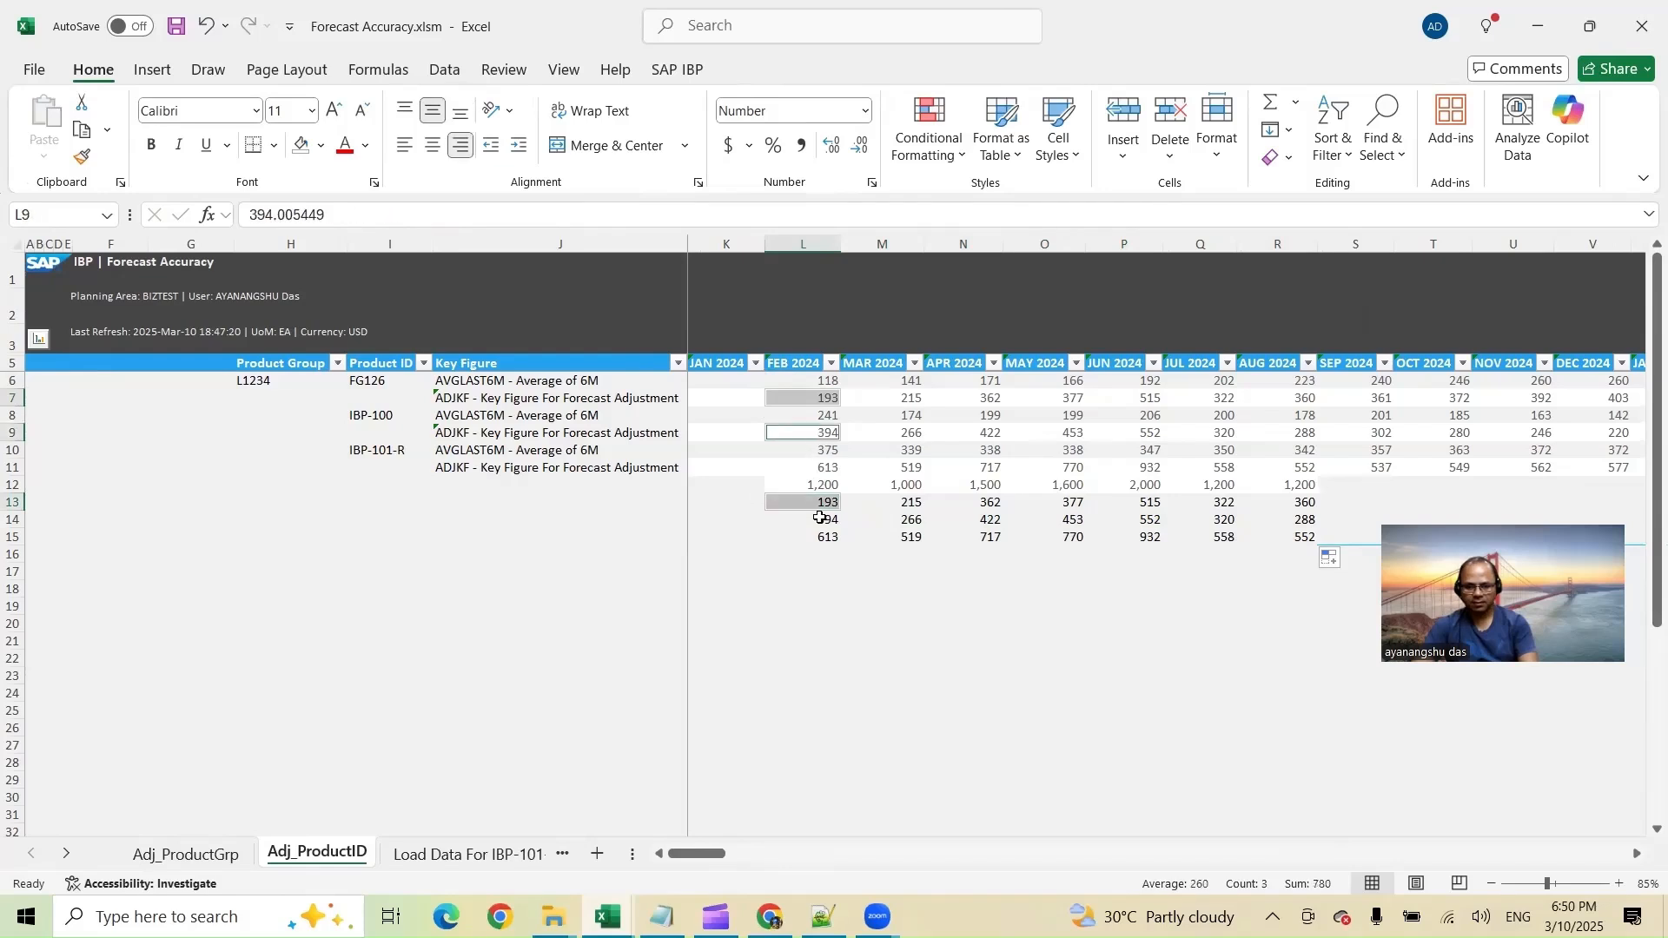
pyautogui.keyDown('ctrl'); pyautogui.click(819, 521); pyautogui.keyUp('ctrl')
pyautogui.moveTo(823, 451); pyautogui.dragTo(821, 472)
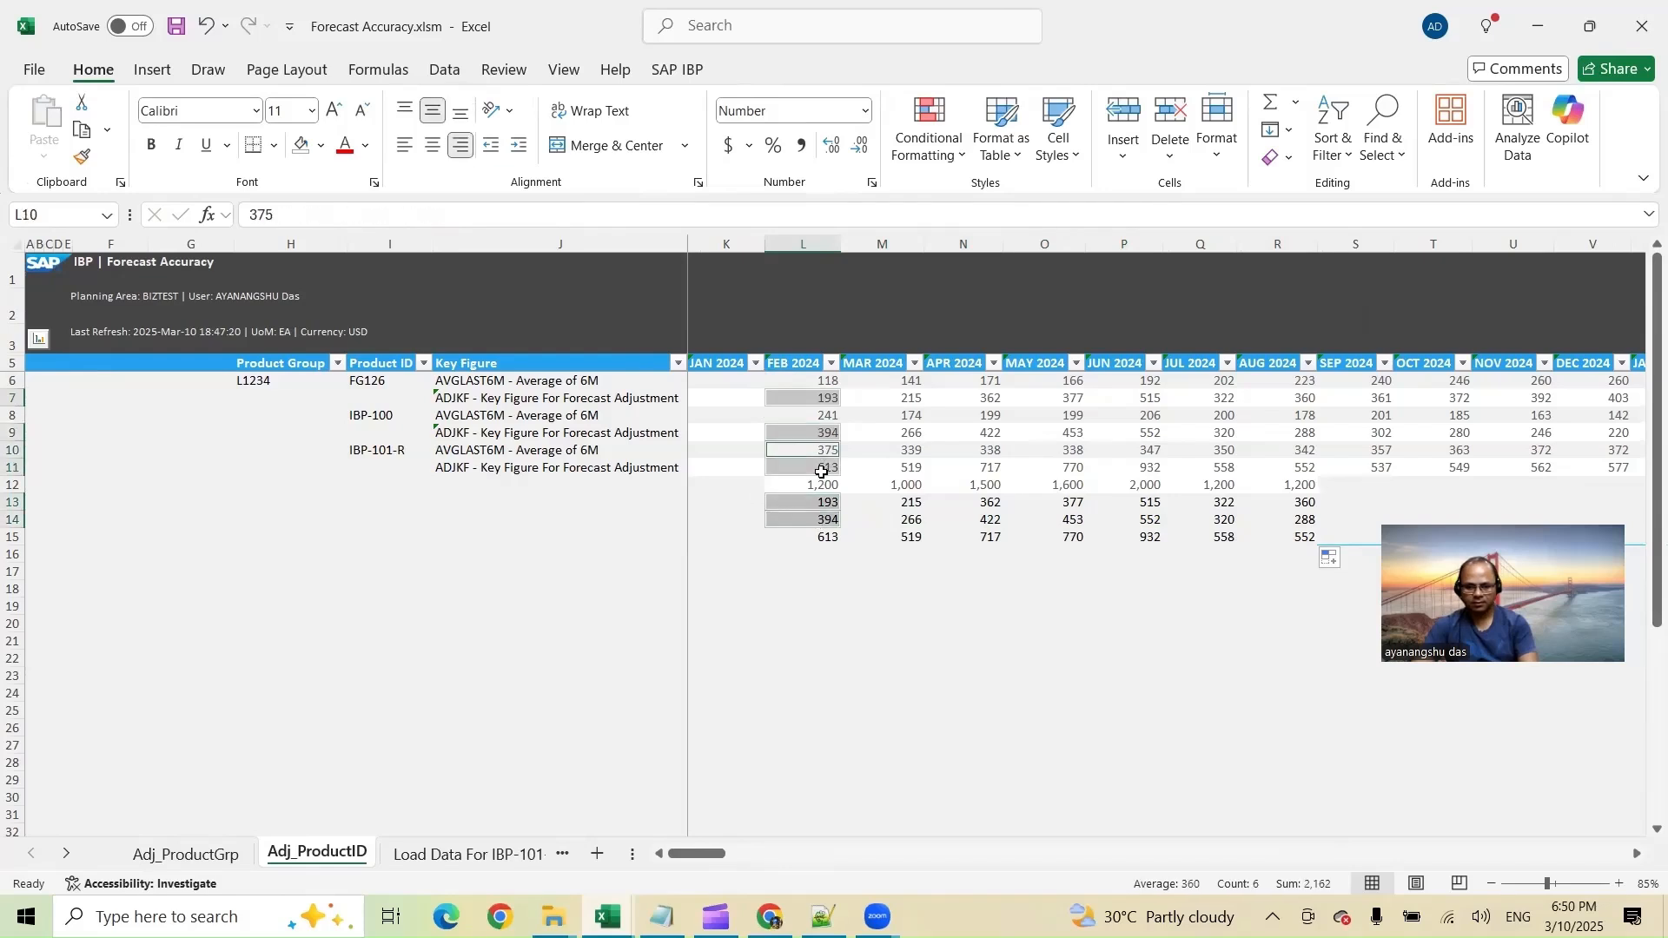
pyautogui.keyDown('ctrl'); pyautogui.click(820, 538); pyautogui.keyUp('ctrl')
# Compare the MAR 2024 forecast adjustments of the three products with the calculated values in M13 to M15
pyautogui.click(903, 399)
pyautogui.keyDown('ctrl'); pyautogui.click(903, 503); pyautogui.keyUp('ctrl')
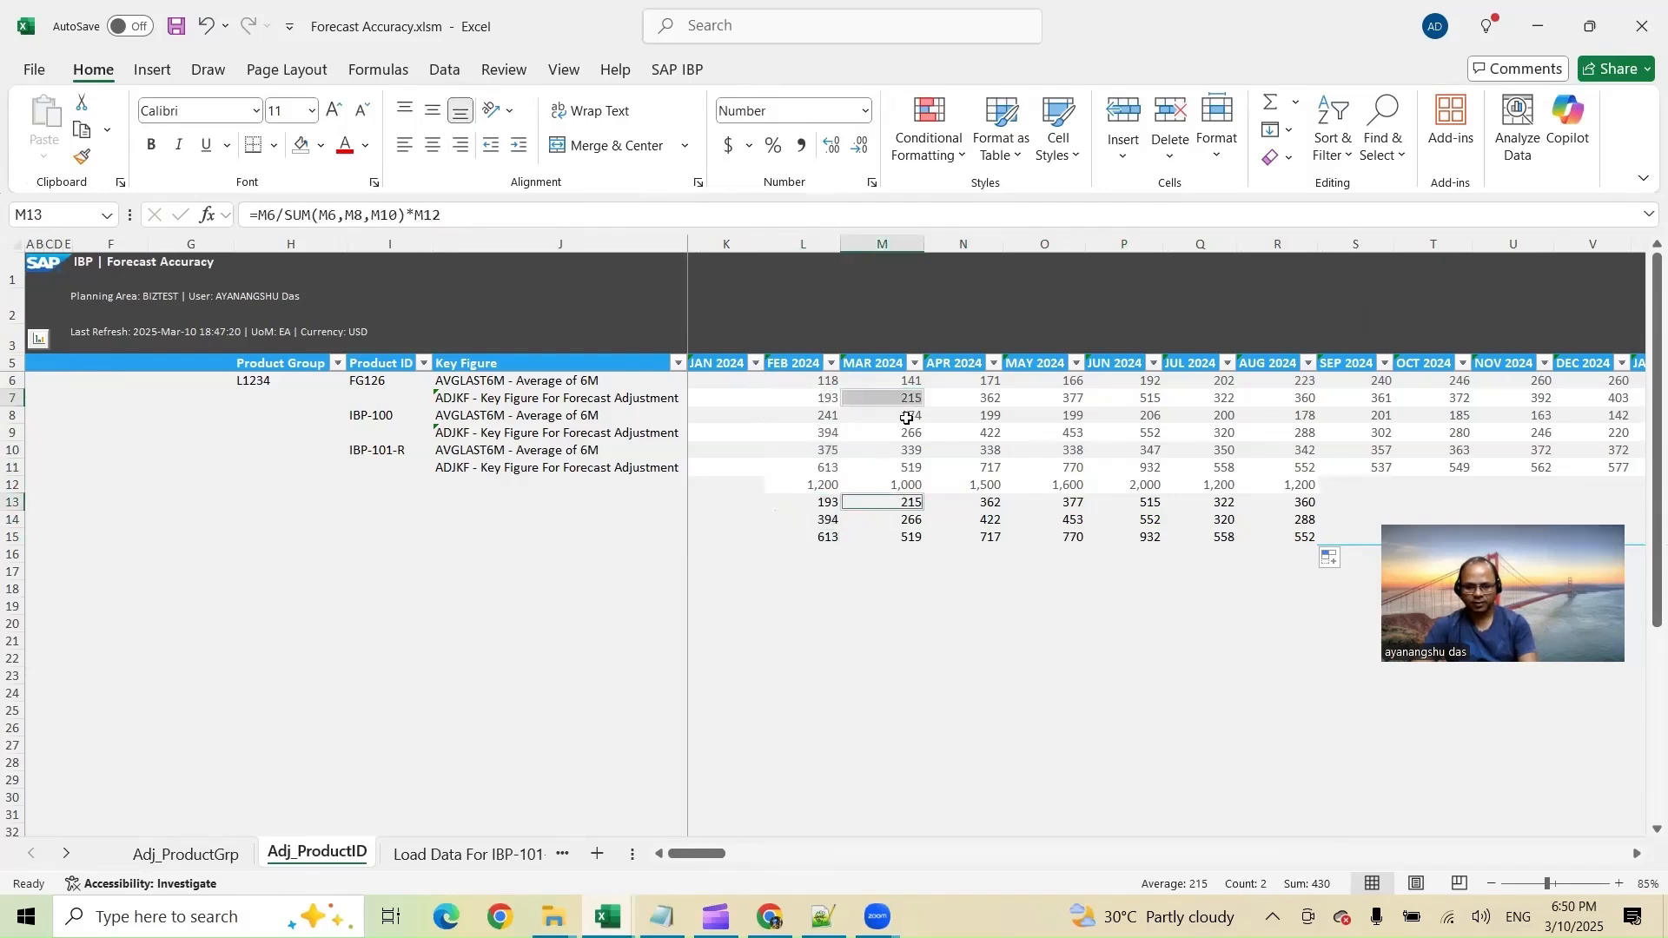
pyautogui.keyDown('ctrl'); pyautogui.click(905, 434); pyautogui.keyUp('ctrl')
pyautogui.keyDown('ctrl'); pyautogui.click(904, 521); pyautogui.keyUp('ctrl')
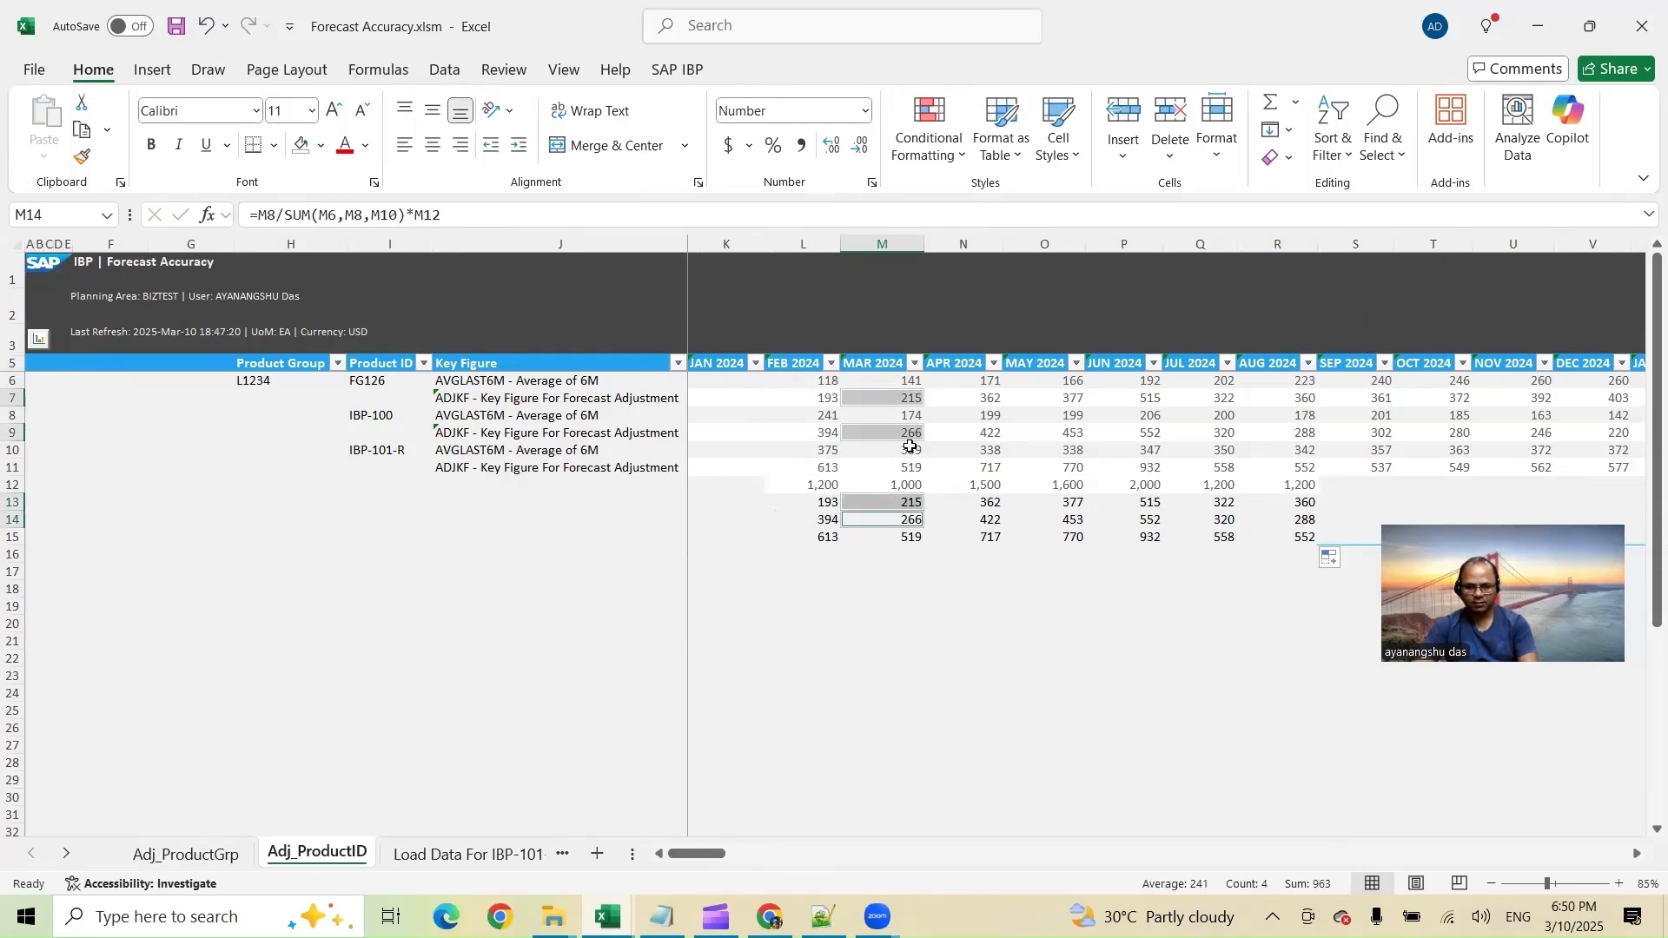
pyautogui.keyDown('ctrl'); pyautogui.click(905, 470); pyautogui.keyUp('ctrl')
pyautogui.keyDown('ctrl'); pyautogui.click(908, 538); pyautogui.keyUp('ctrl')
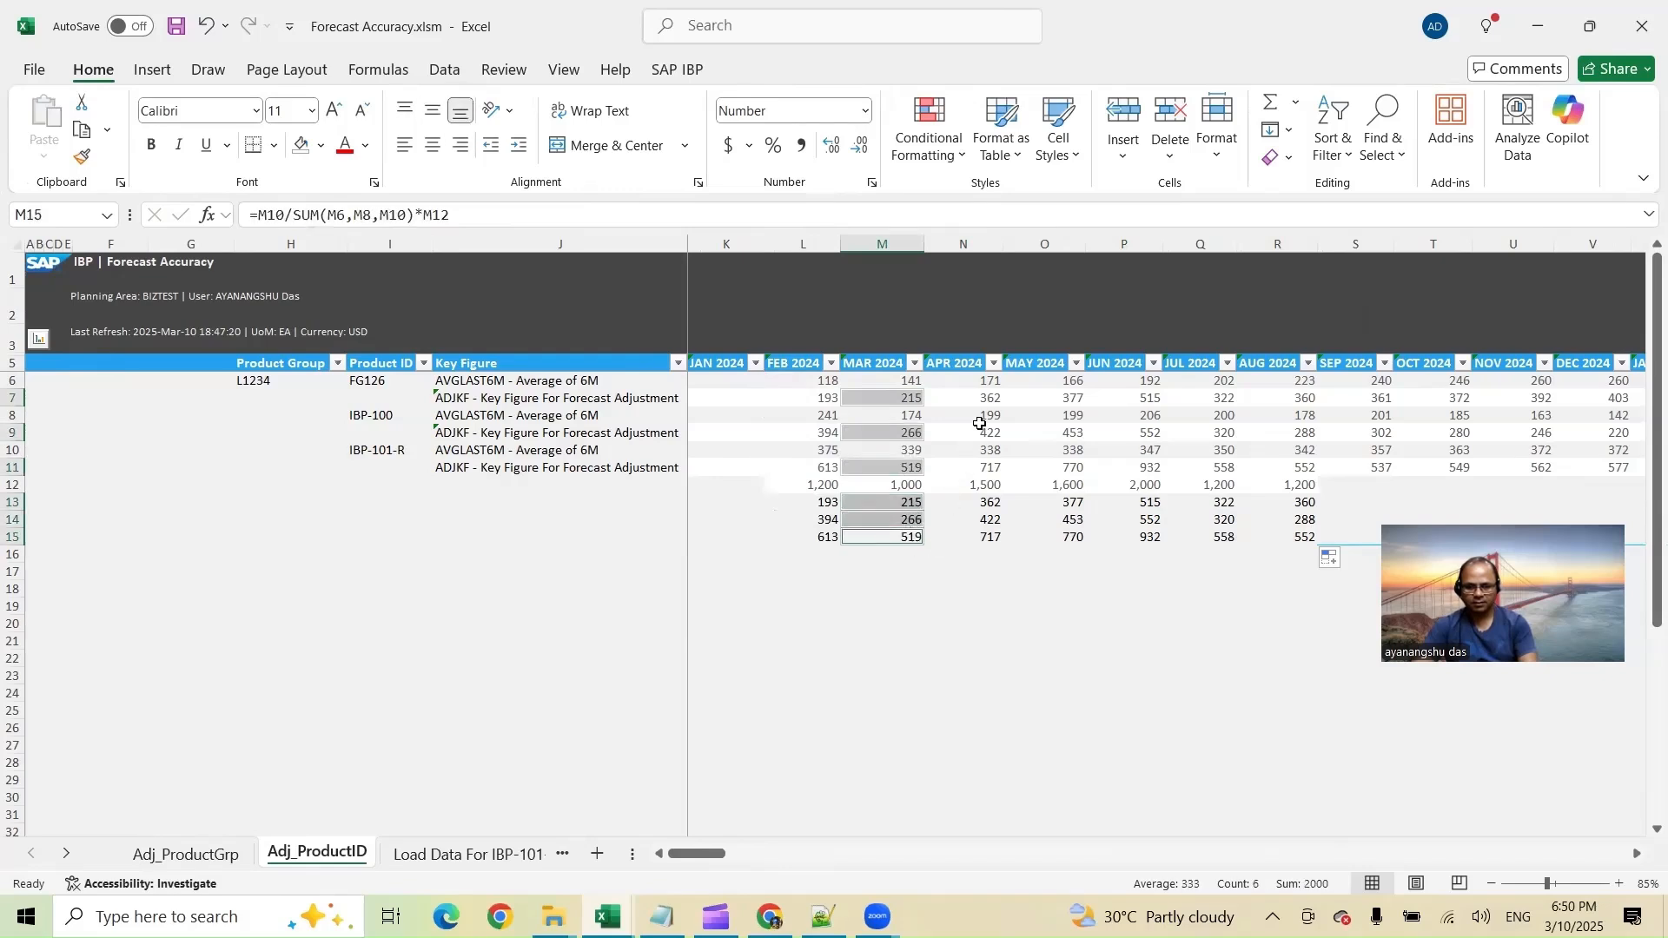
# Compare the APR 2024 forecast adjustments of the three products with the calculated values in N13 to N15
pyautogui.keyDown('ctrl'); pyautogui.click(987, 398); pyautogui.keyUp('ctrl')
pyautogui.keyDown('ctrl'); pyautogui.click(990, 497); pyautogui.keyUp('ctrl')
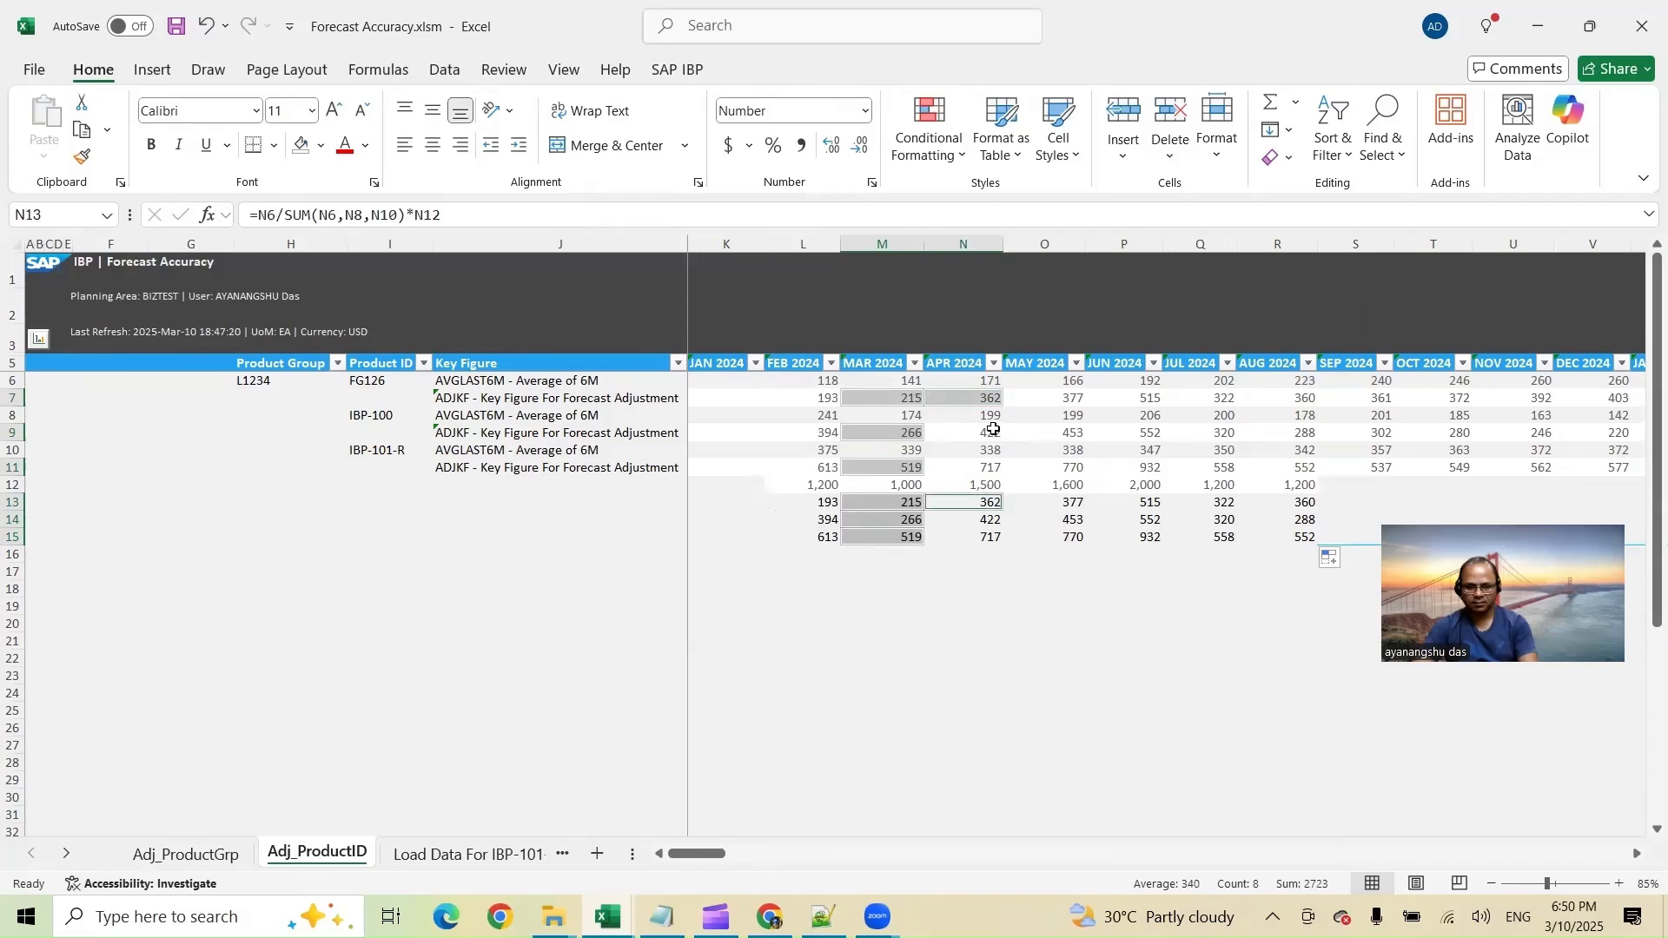
pyautogui.keyDown('ctrl'); pyautogui.click(995, 419); pyautogui.keyUp('ctrl')
pyautogui.keyDown('ctrl'); pyautogui.click(997, 434); pyautogui.keyUp('ctrl')
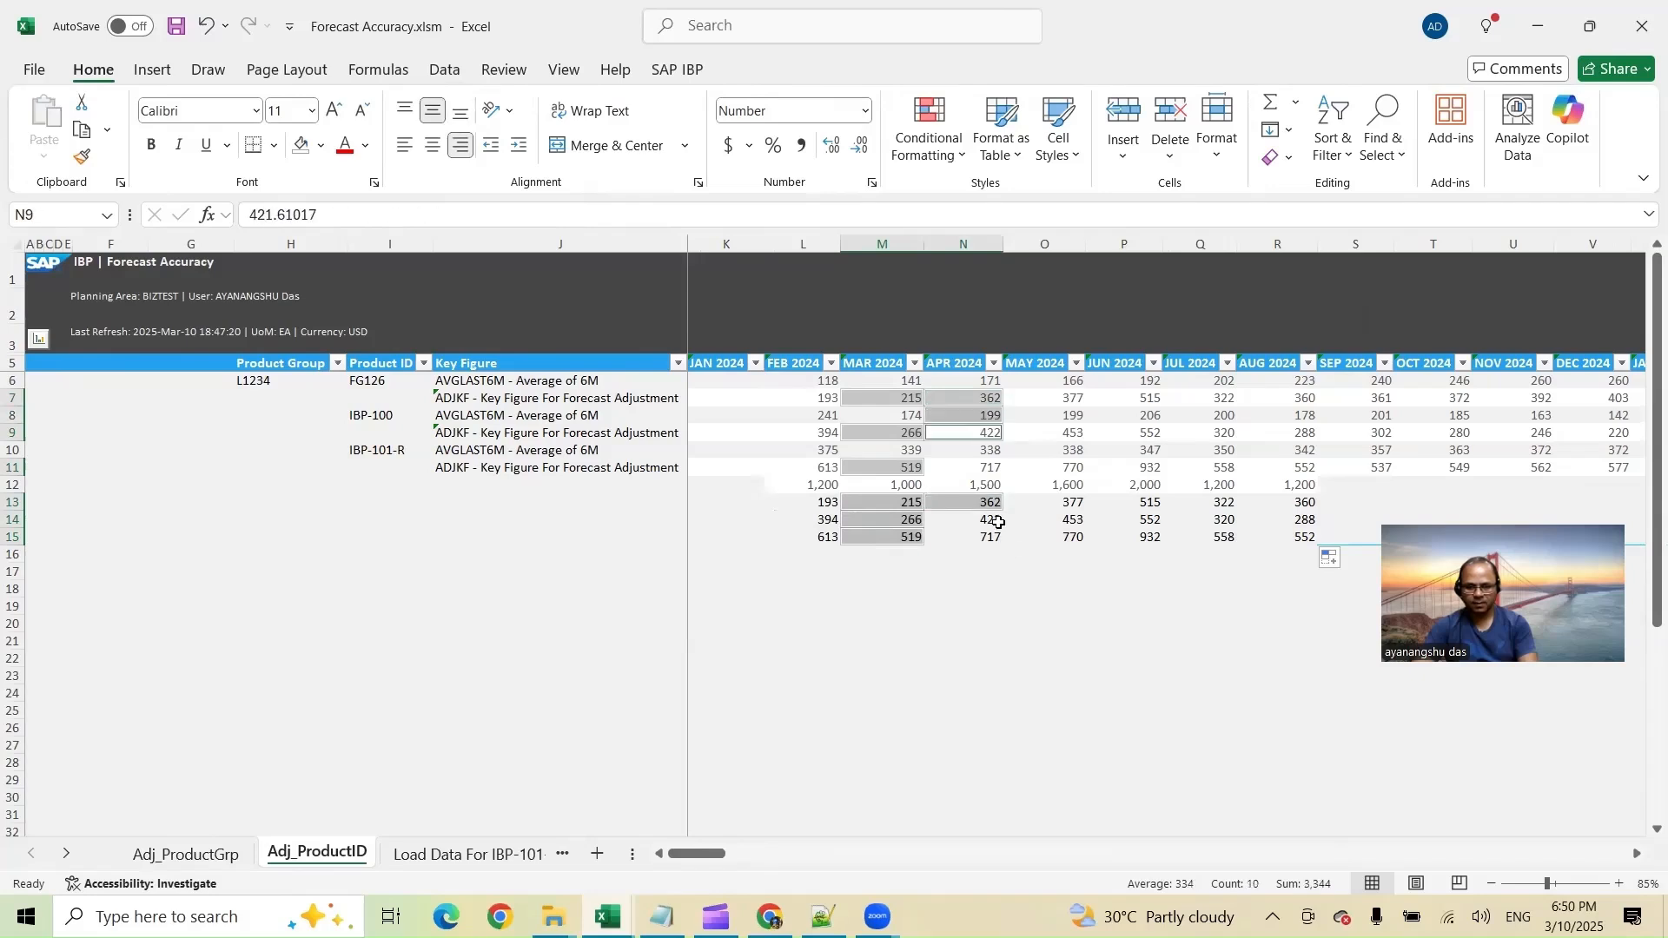
pyautogui.keyDown('ctrl'); pyautogui.click(998, 521); pyautogui.keyUp('ctrl')
pyautogui.keyDown('ctrl'); pyautogui.click(986, 468); pyautogui.keyUp('ctrl')
pyautogui.keyDown('ctrl'); pyautogui.click(987, 536); pyautogui.keyUp('ctrl')
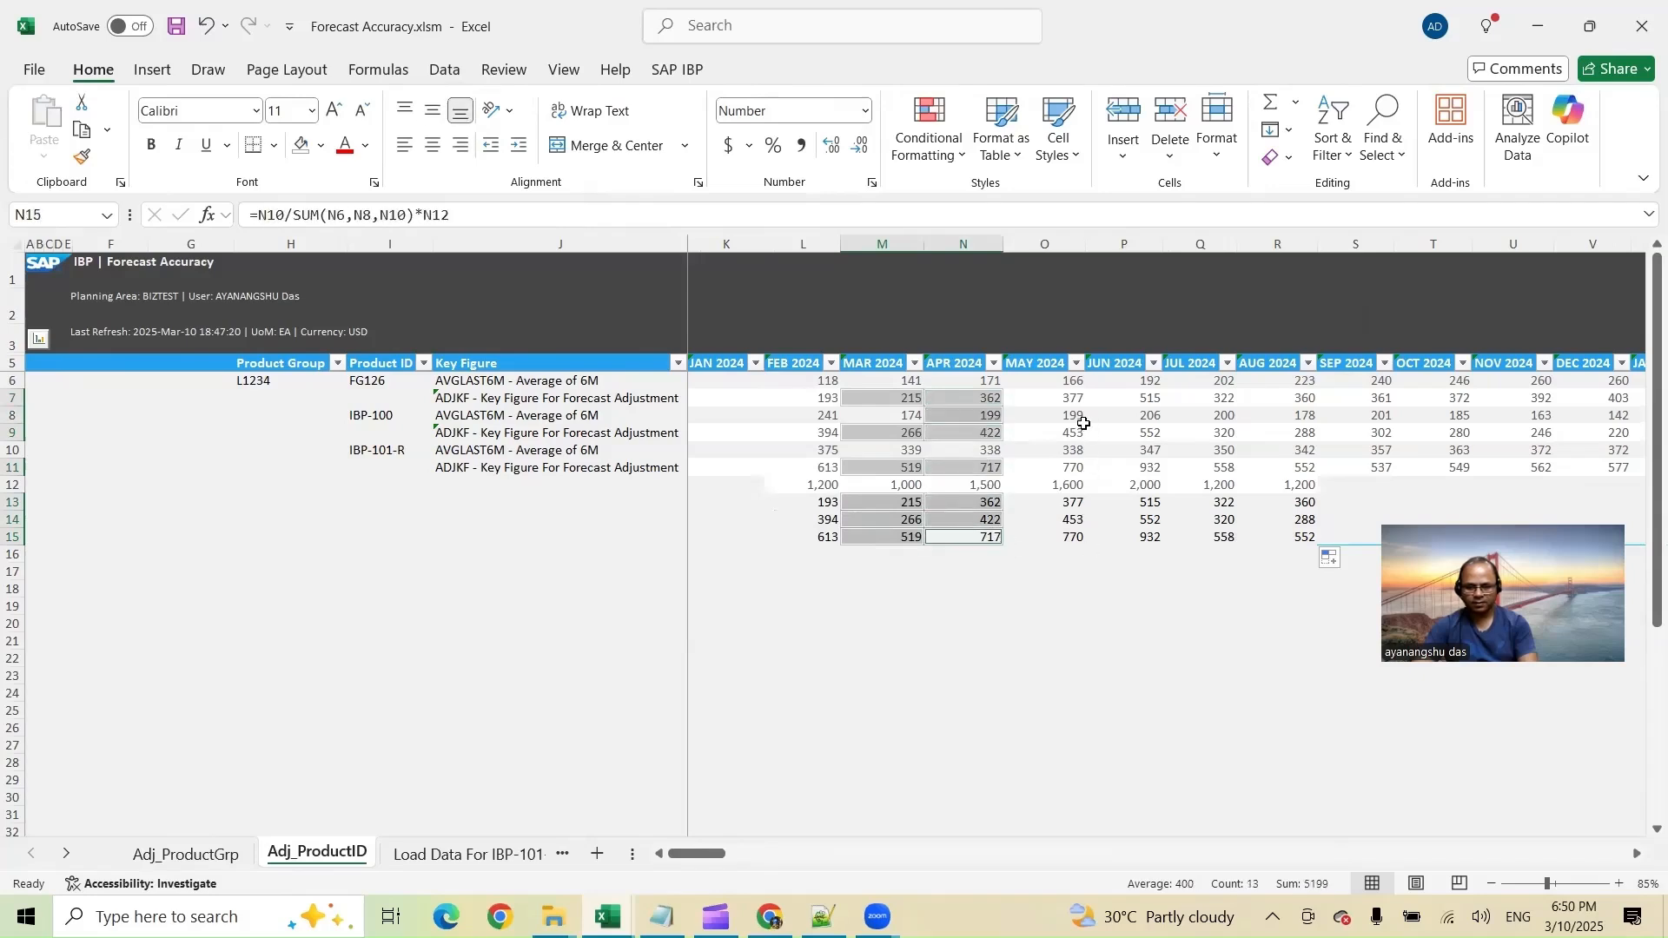
# Compare the MAY 2024 forecast adjustments of the three products with the calculated values in O13 to O15
pyautogui.click(1077, 397)
pyautogui.keyDown('ctrl'); pyautogui.click(1070, 498); pyautogui.keyUp('ctrl')
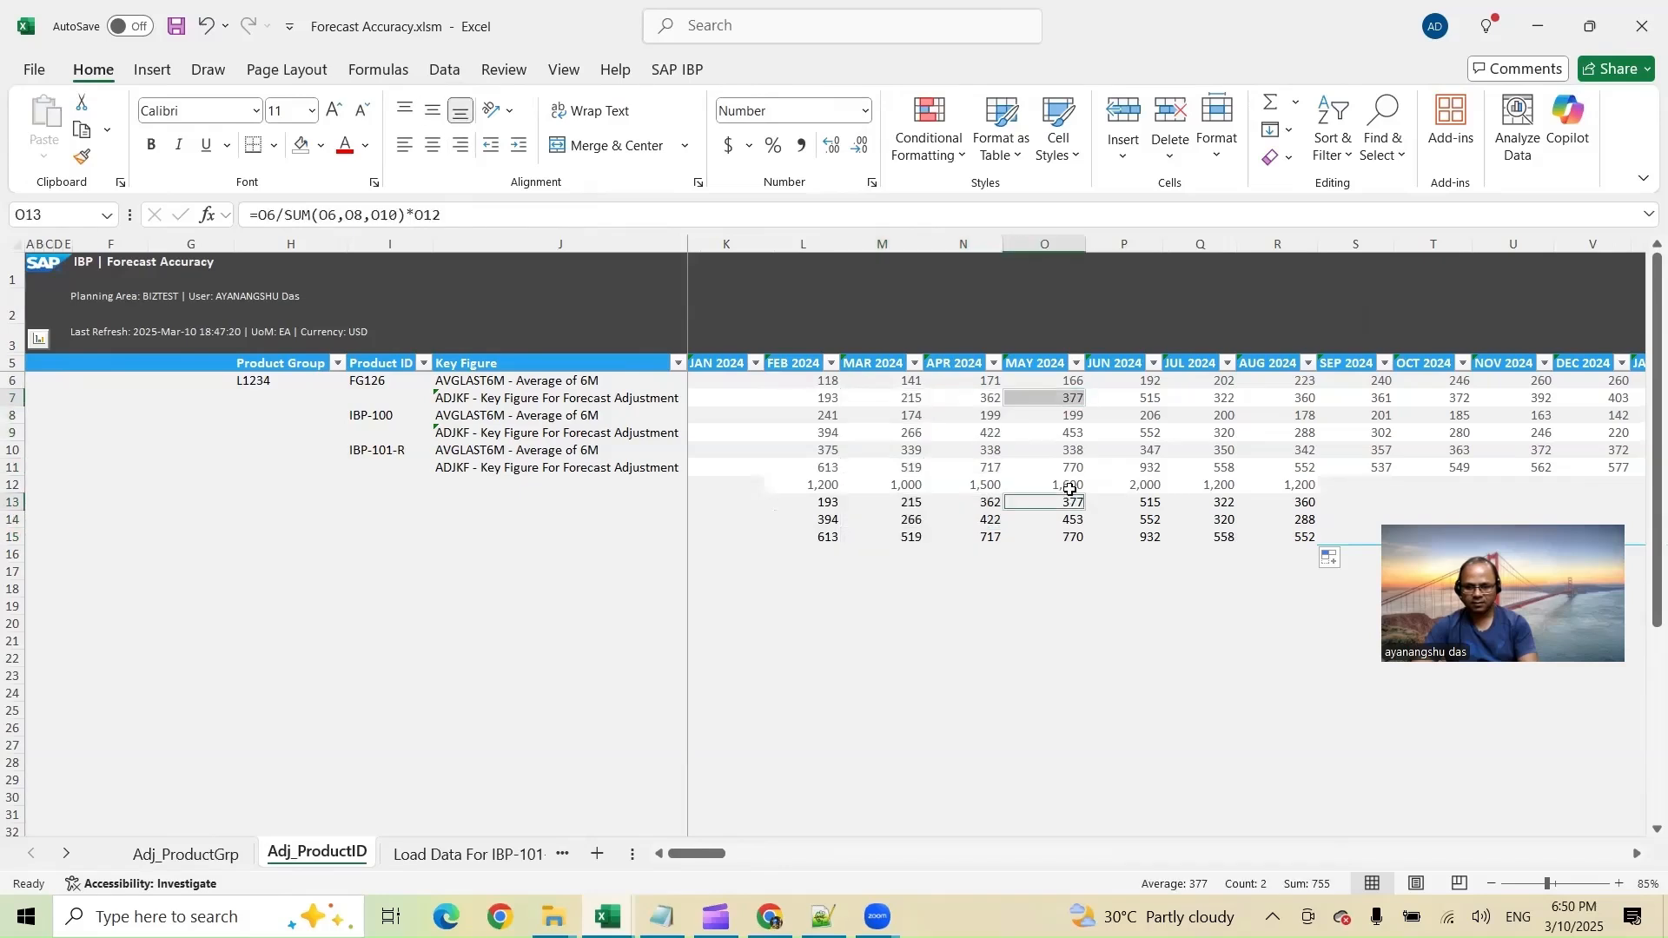
pyautogui.keyDown('ctrl'); pyautogui.click(1075, 433); pyautogui.keyUp('ctrl')
pyautogui.keyDown('ctrl'); pyautogui.click(1071, 519); pyautogui.keyUp('ctrl')
pyautogui.keyDown('ctrl'); pyautogui.click(1070, 467); pyautogui.keyUp('ctrl')
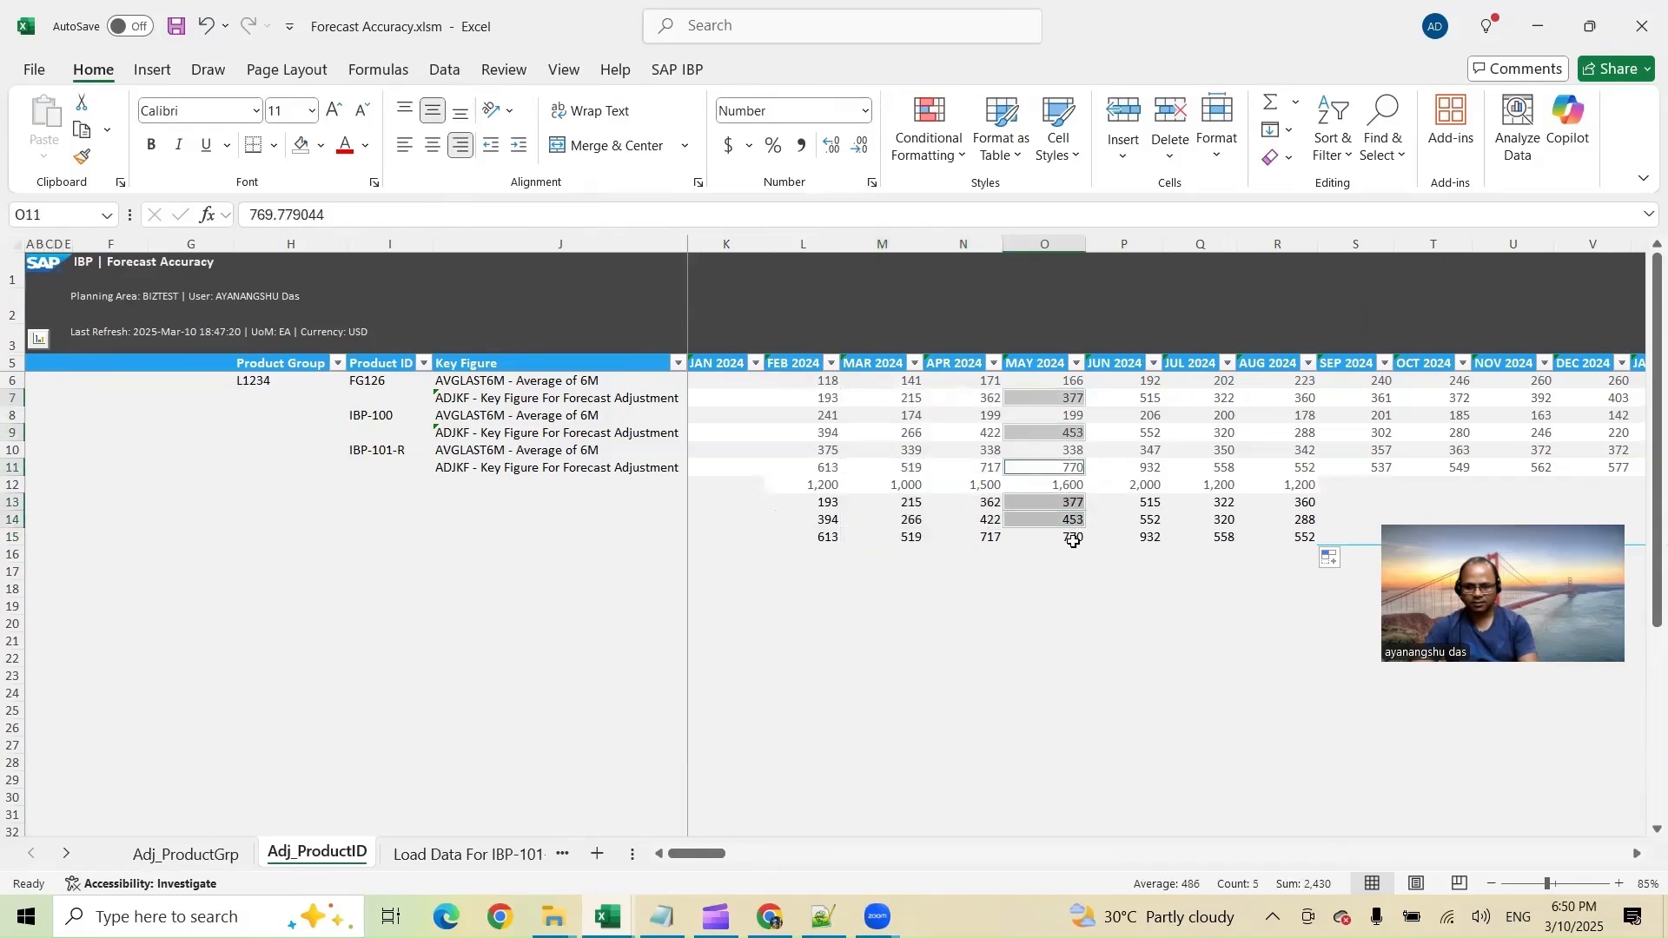
pyautogui.keyDown('ctrl'); pyautogui.click(1071, 537); pyautogui.keyUp('ctrl')
# Compare the JUN 2024 forecast adjustments of the three products with the calculated values in P13 to P15
pyautogui.click(1155, 399)
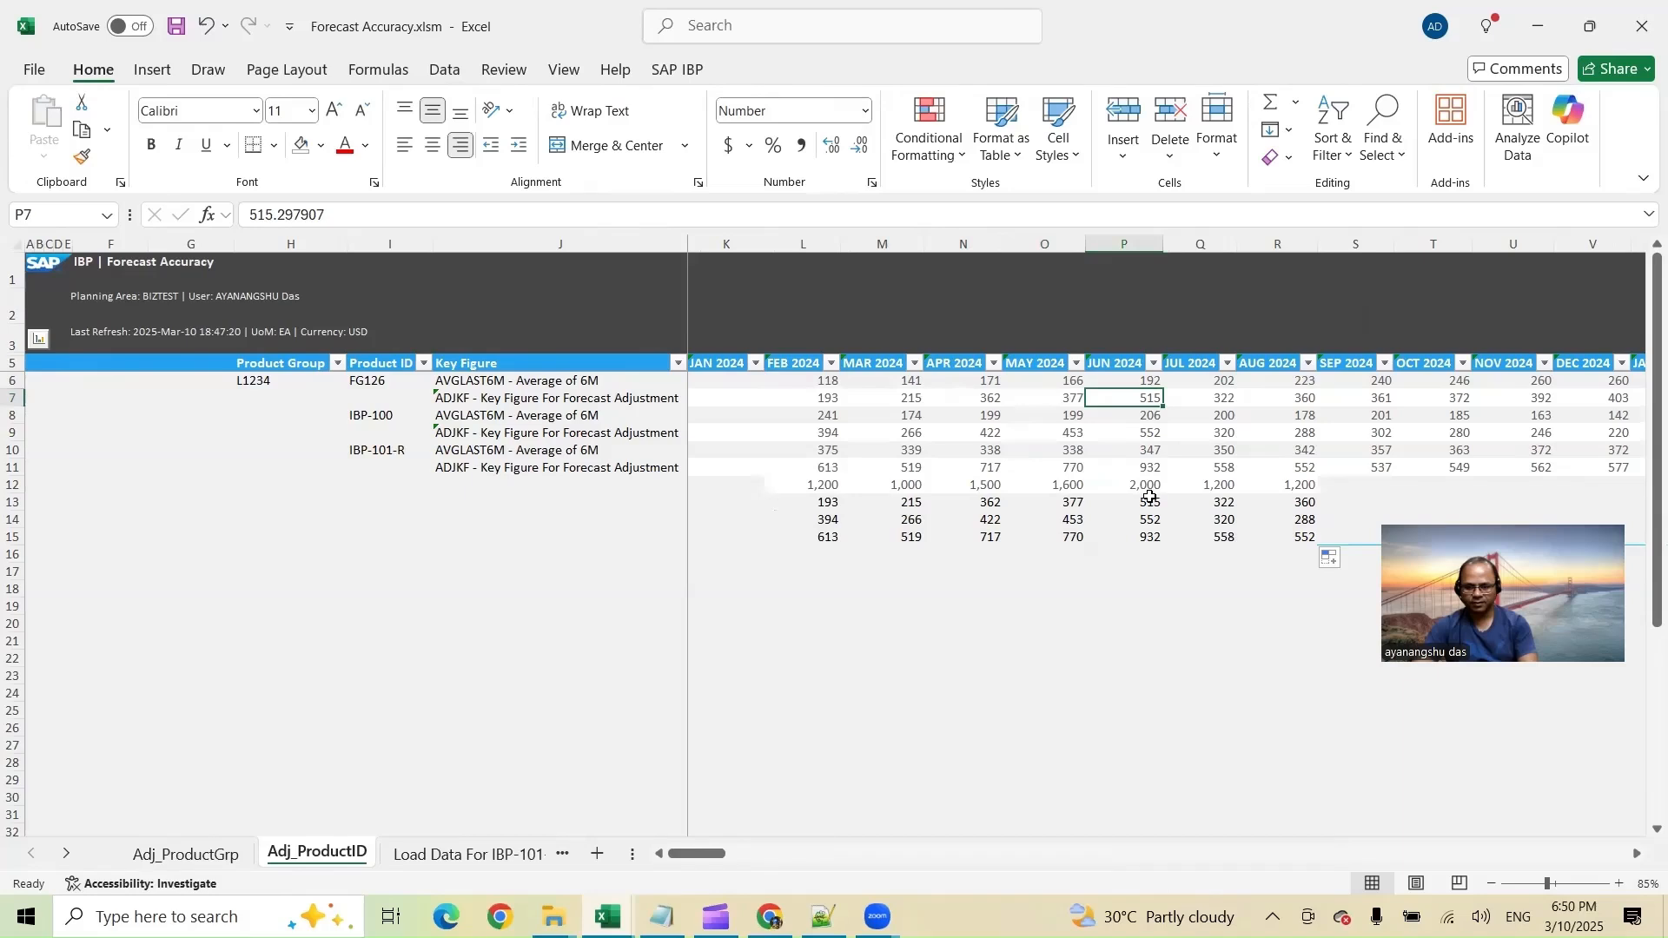
pyautogui.keyDown('ctrl'); pyautogui.click(1150, 498); pyautogui.keyUp('ctrl')
pyautogui.keyDown('ctrl'); pyautogui.click(1155, 430); pyautogui.keyUp('ctrl')
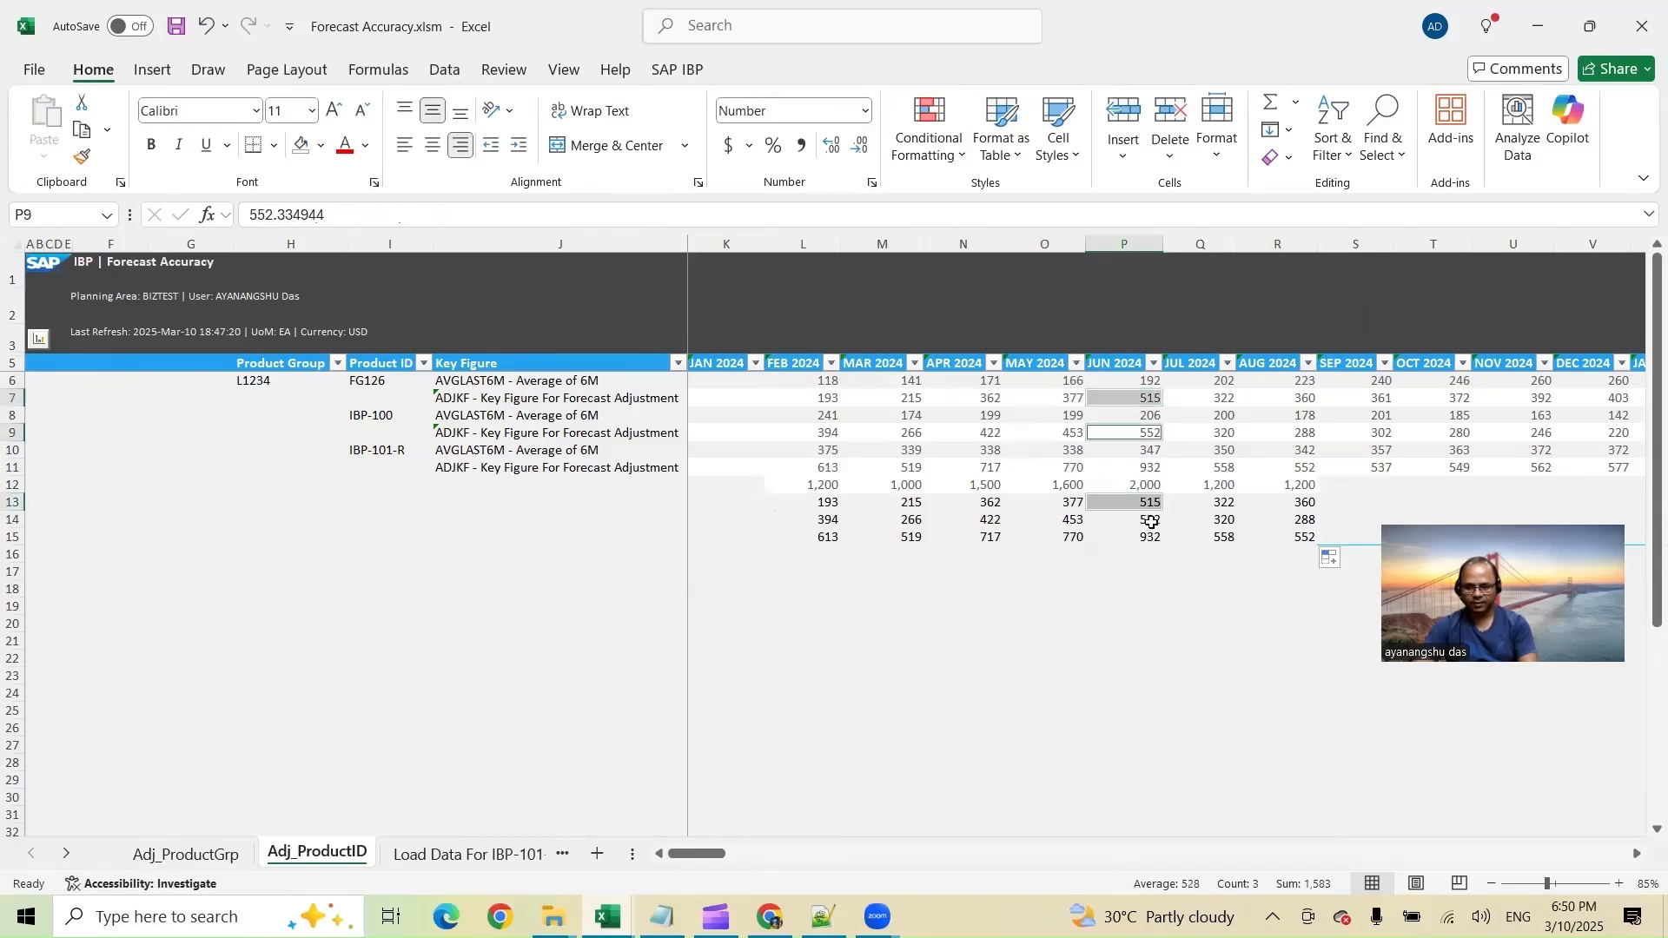
pyautogui.keyDown('ctrl'); pyautogui.click(1151, 521); pyautogui.keyUp('ctrl')
pyautogui.keyDown('ctrl'); pyautogui.click(1149, 467); pyautogui.keyUp('ctrl')
pyautogui.keyDown('ctrl'); pyautogui.click(1150, 537); pyautogui.keyUp('ctrl')
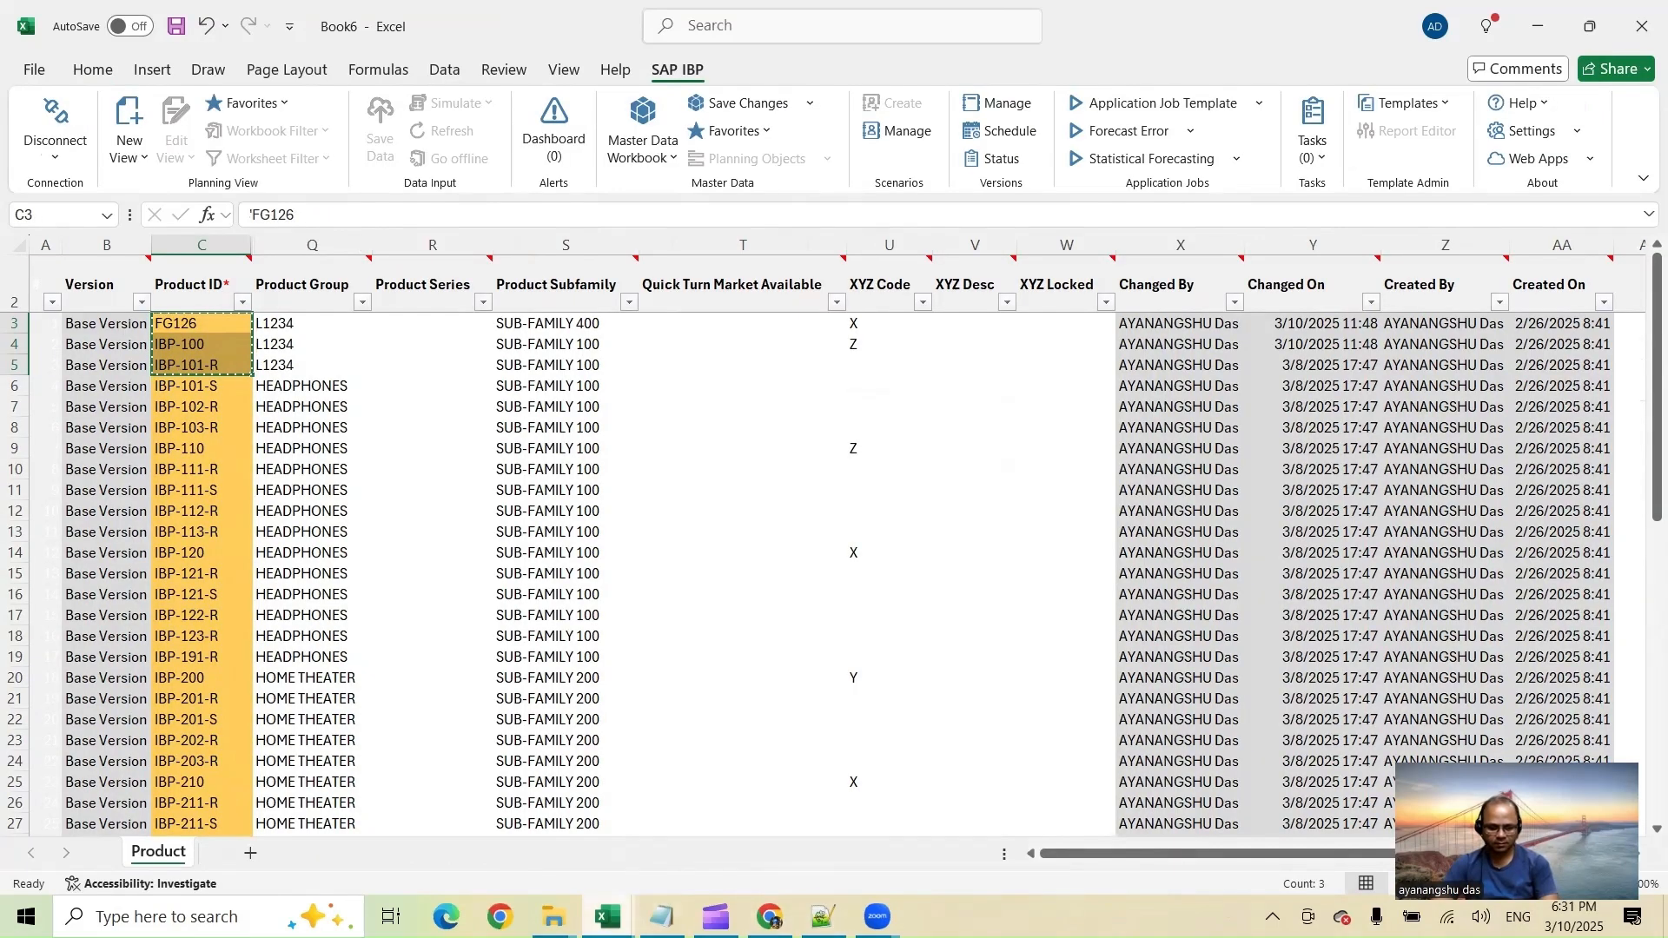
pyautogui.click(607, 916)
pyautogui.click(507, 811)
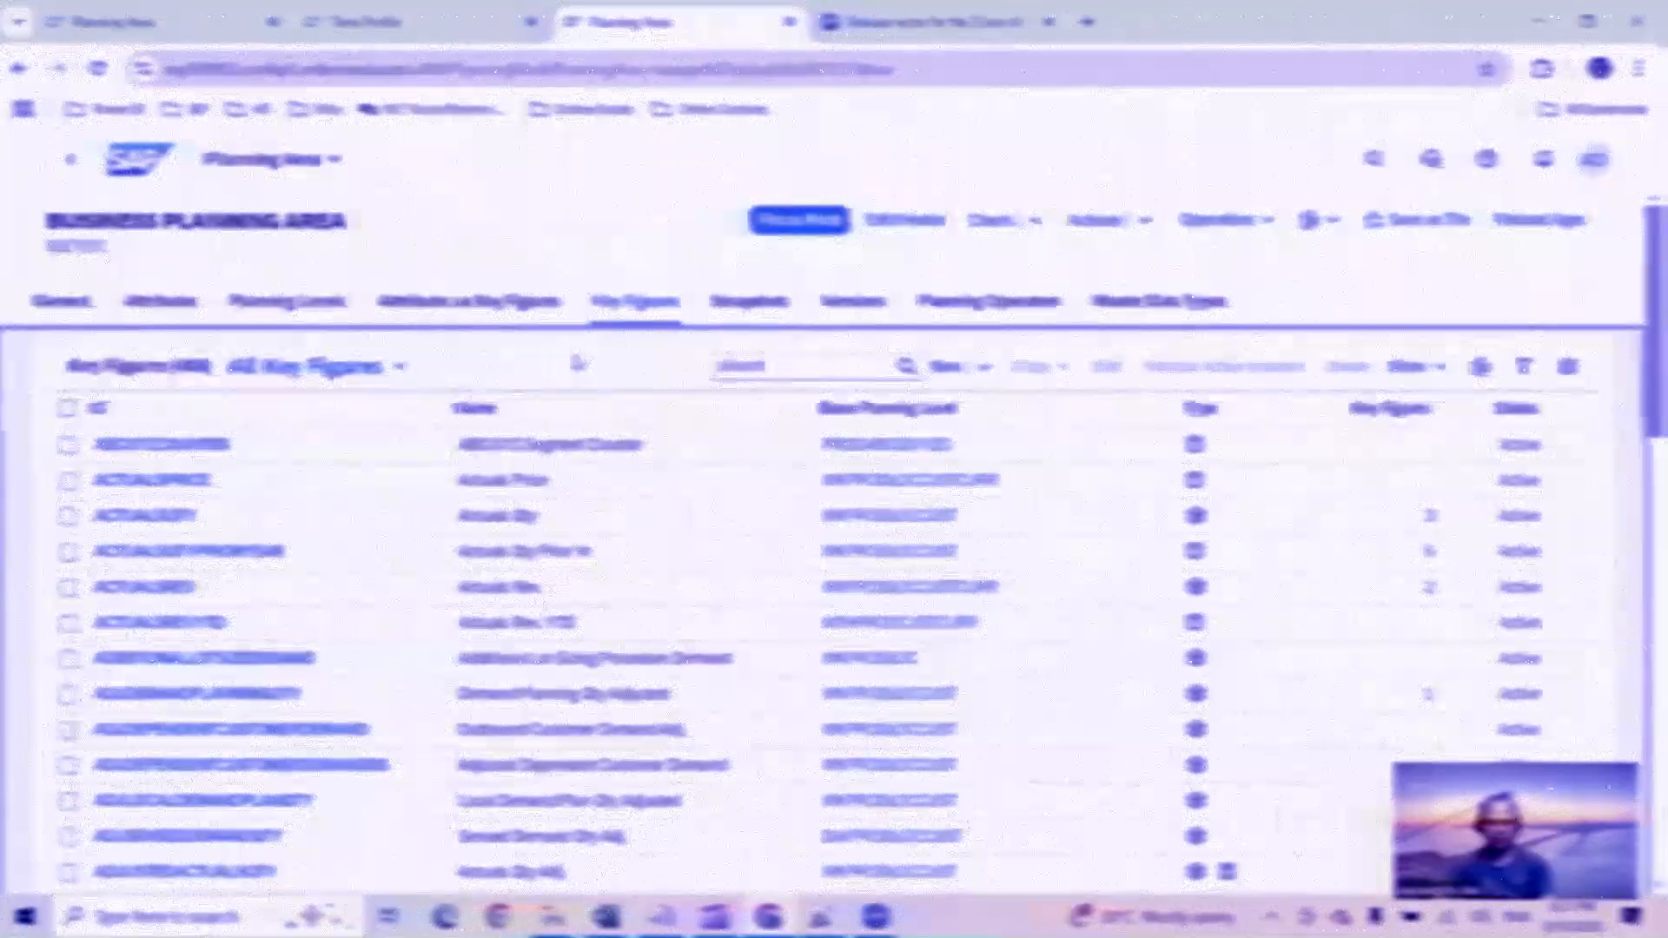
# Start a new key figure in the business planning area and make it Stored only, without Calculated
pyautogui.click(945, 366)
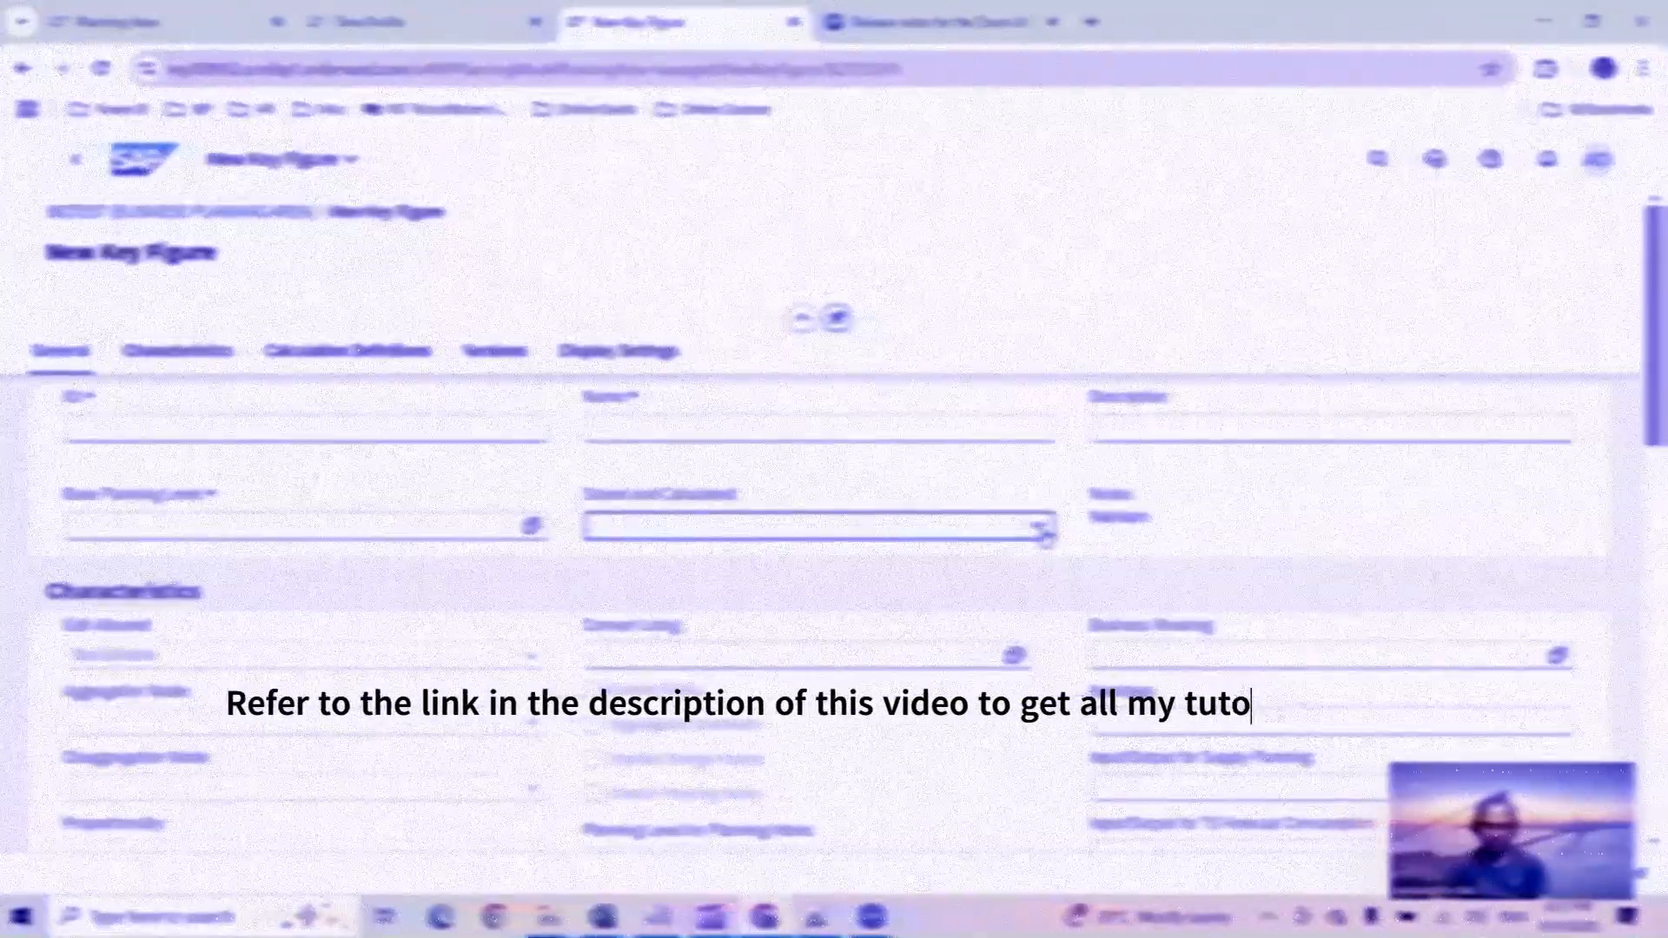
pyautogui.click(1038, 525)
pyautogui.click(673, 594)
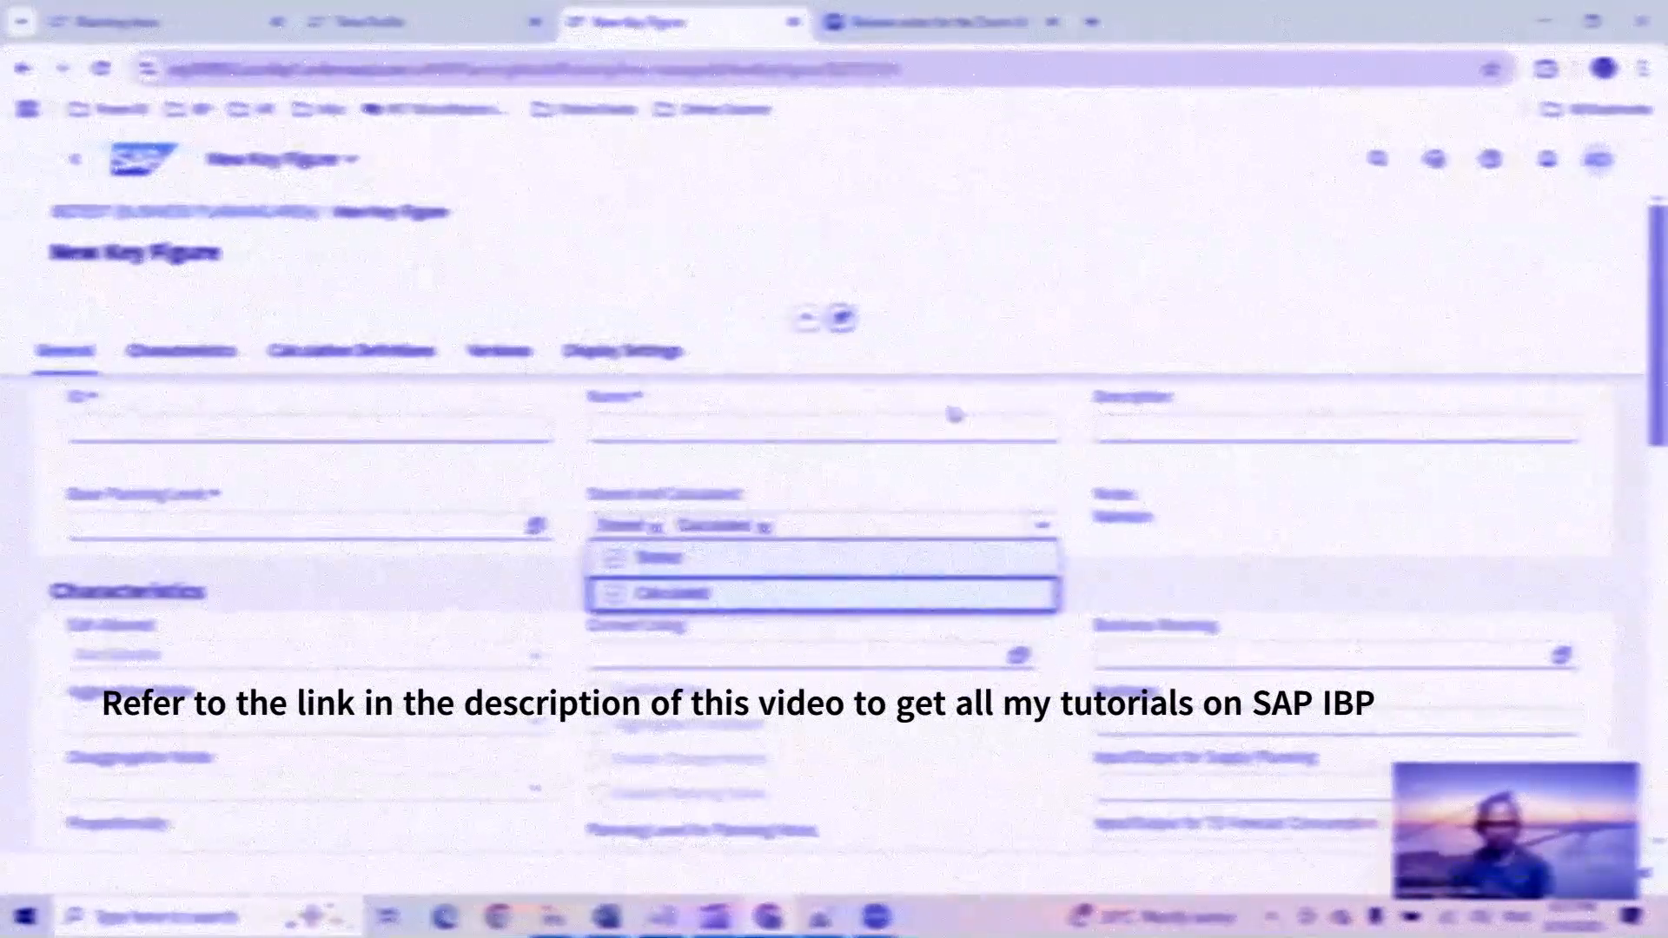
pyautogui.click(989, 473)
pyautogui.scroll(-1, 387, 726)
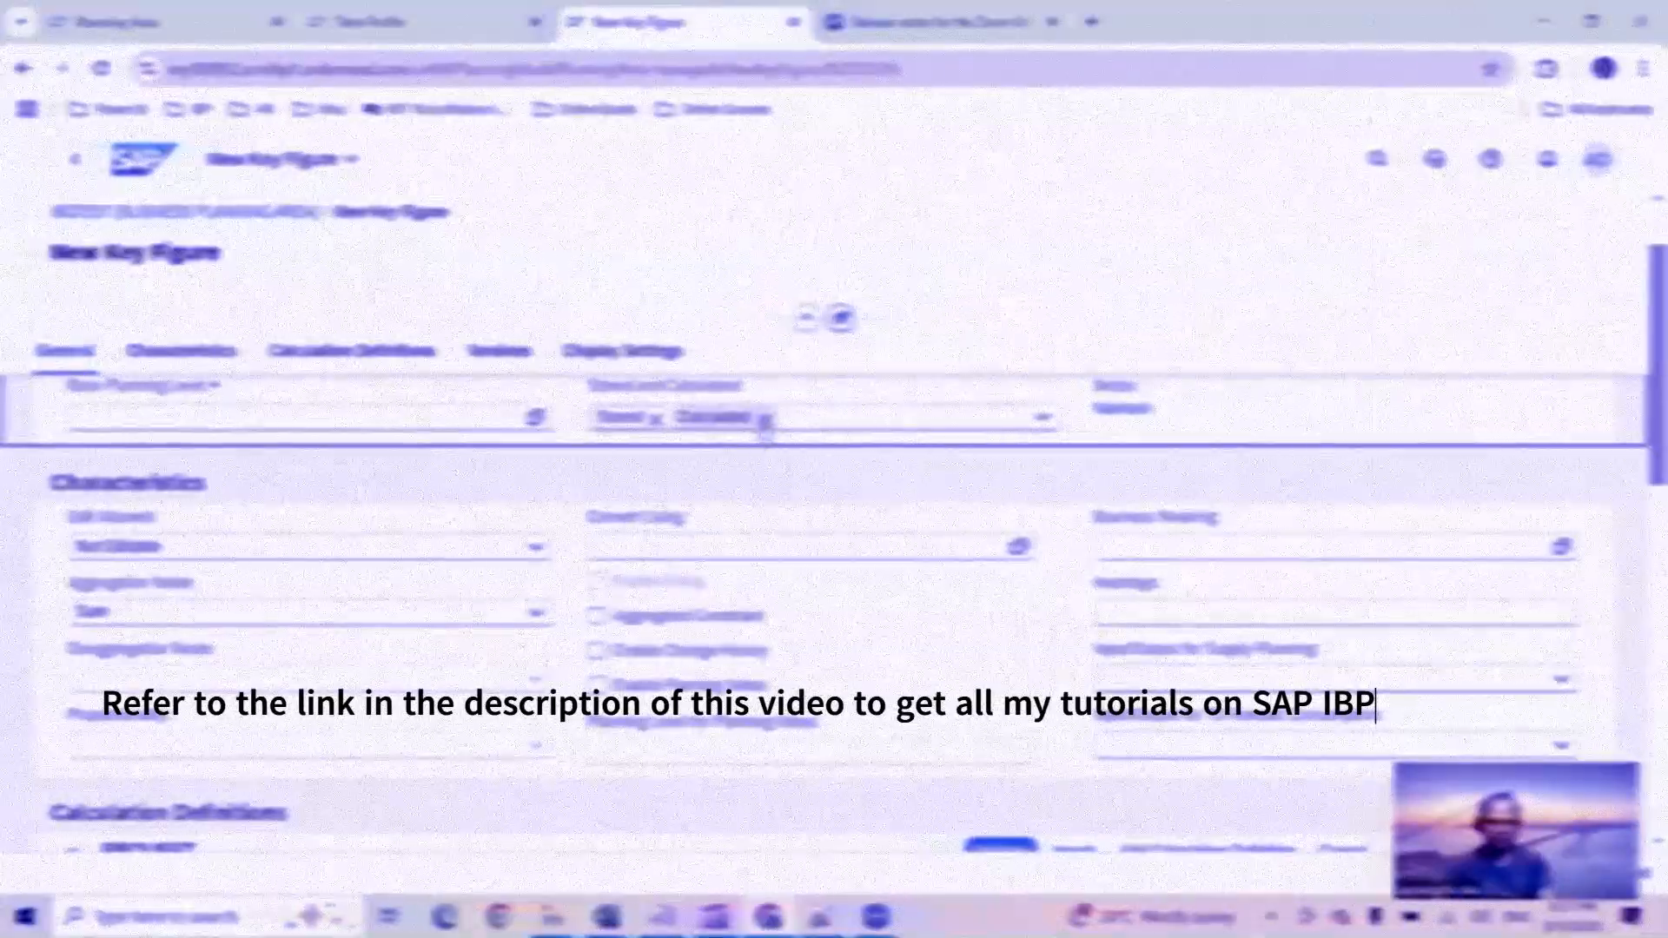
pyautogui.click(764, 421)
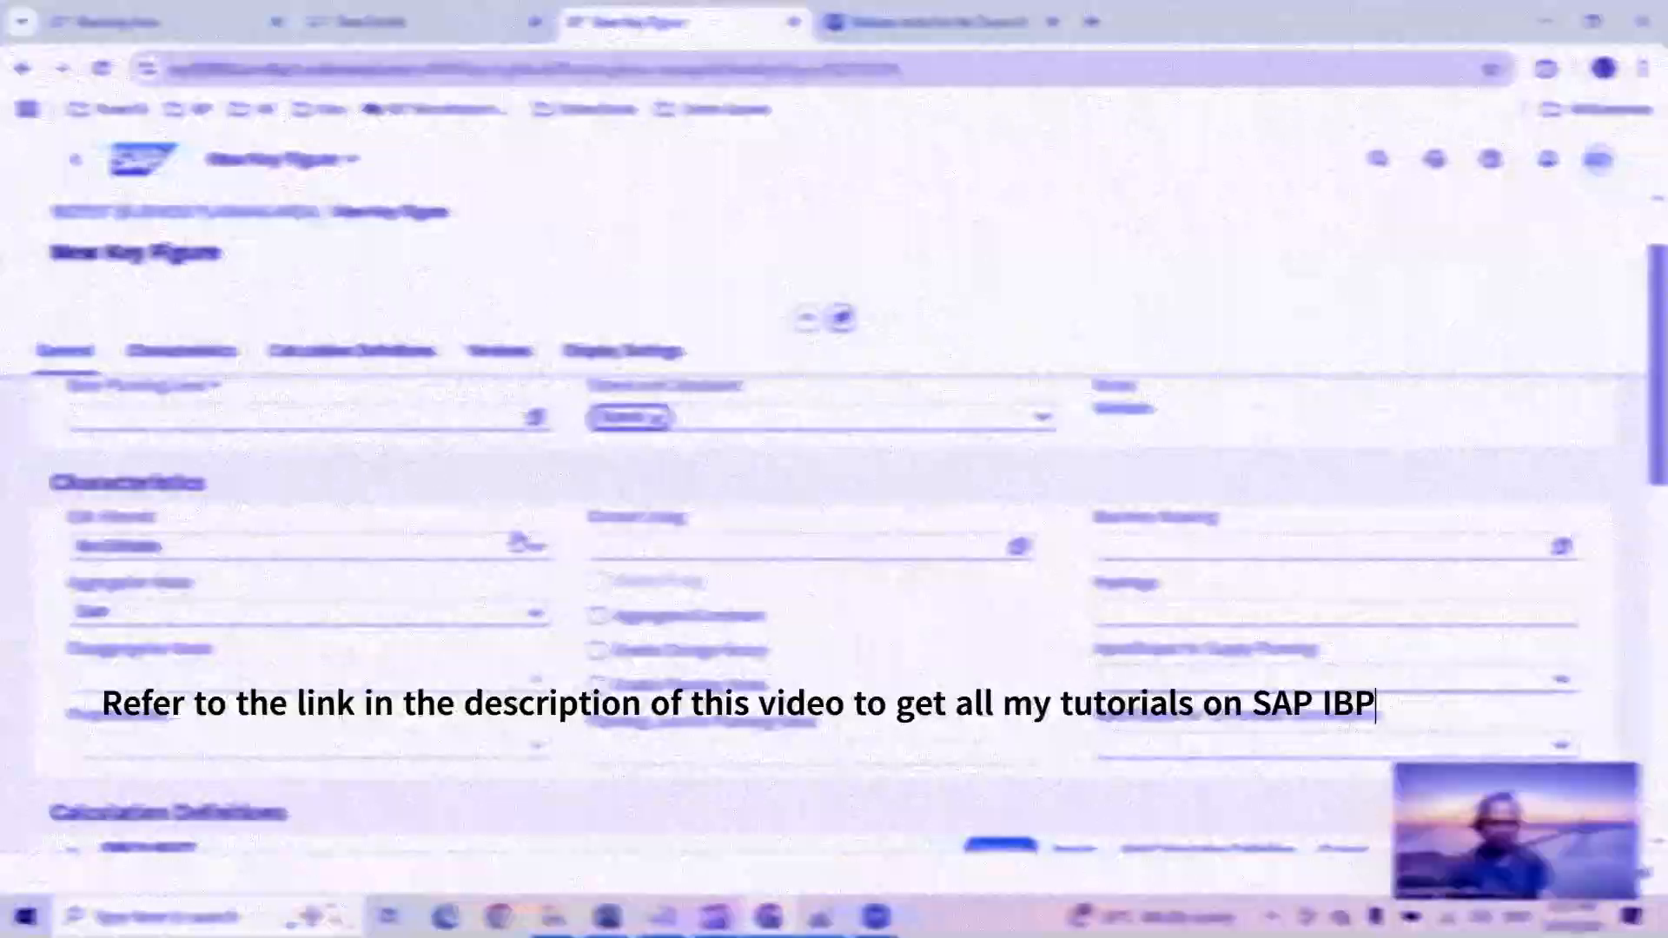
# Set the new key figure's Edit Allowed to All Editable and its Proportionality to Other Key Figure - Calculated Values
pyautogui.click(532, 547)
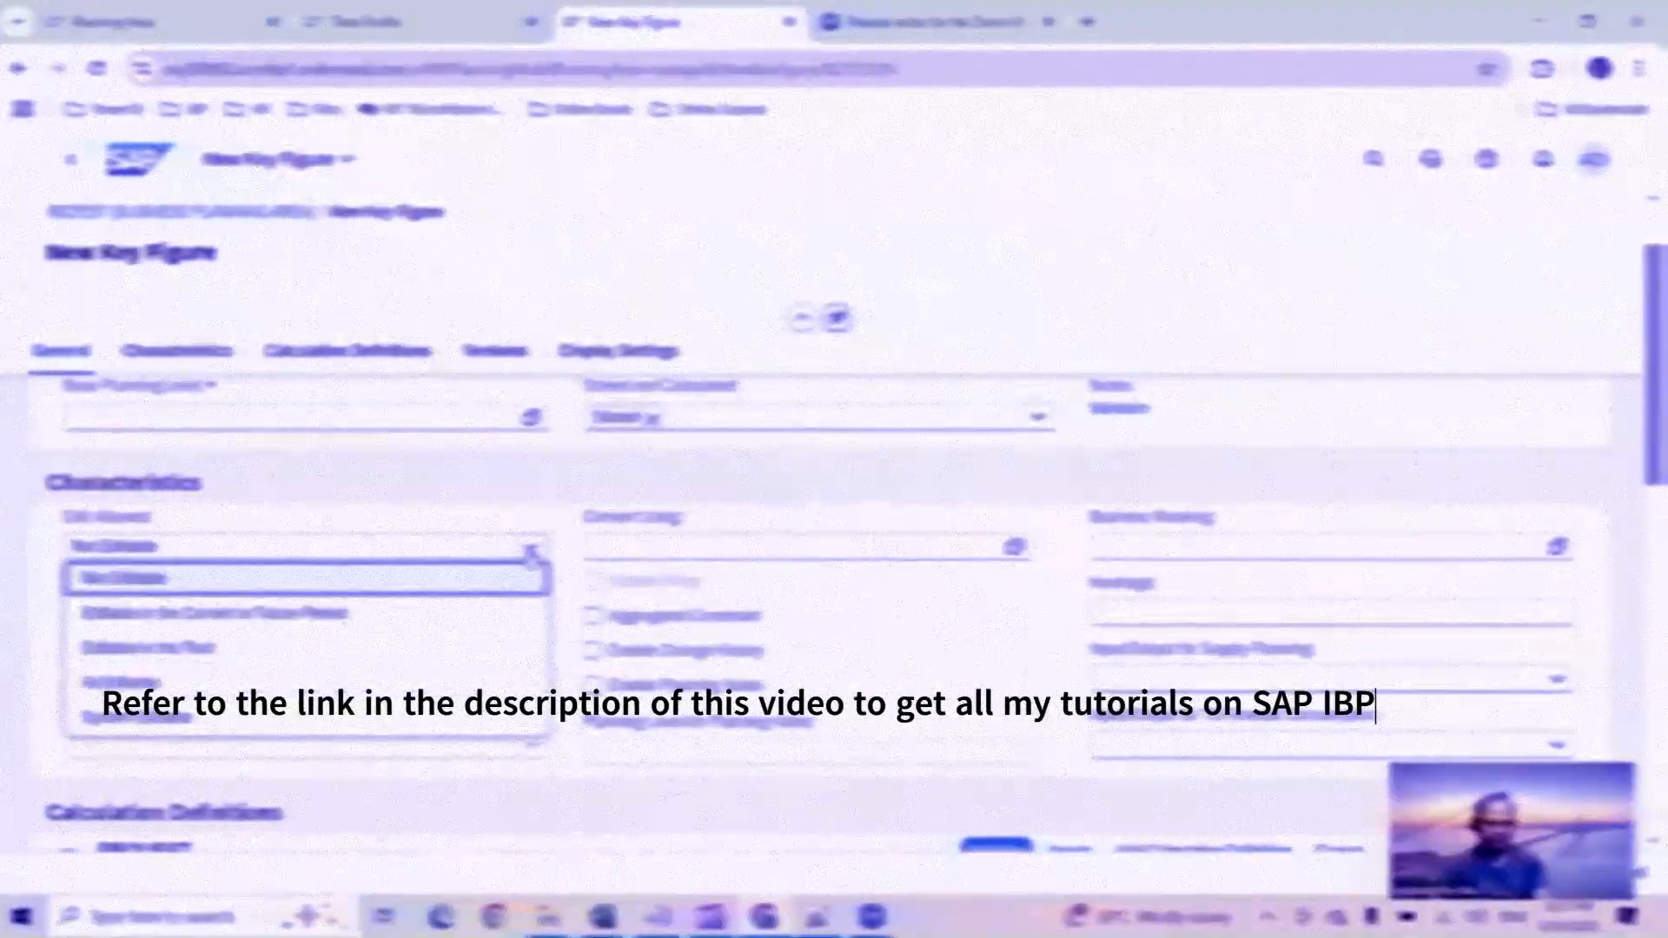
pyautogui.click(519, 679)
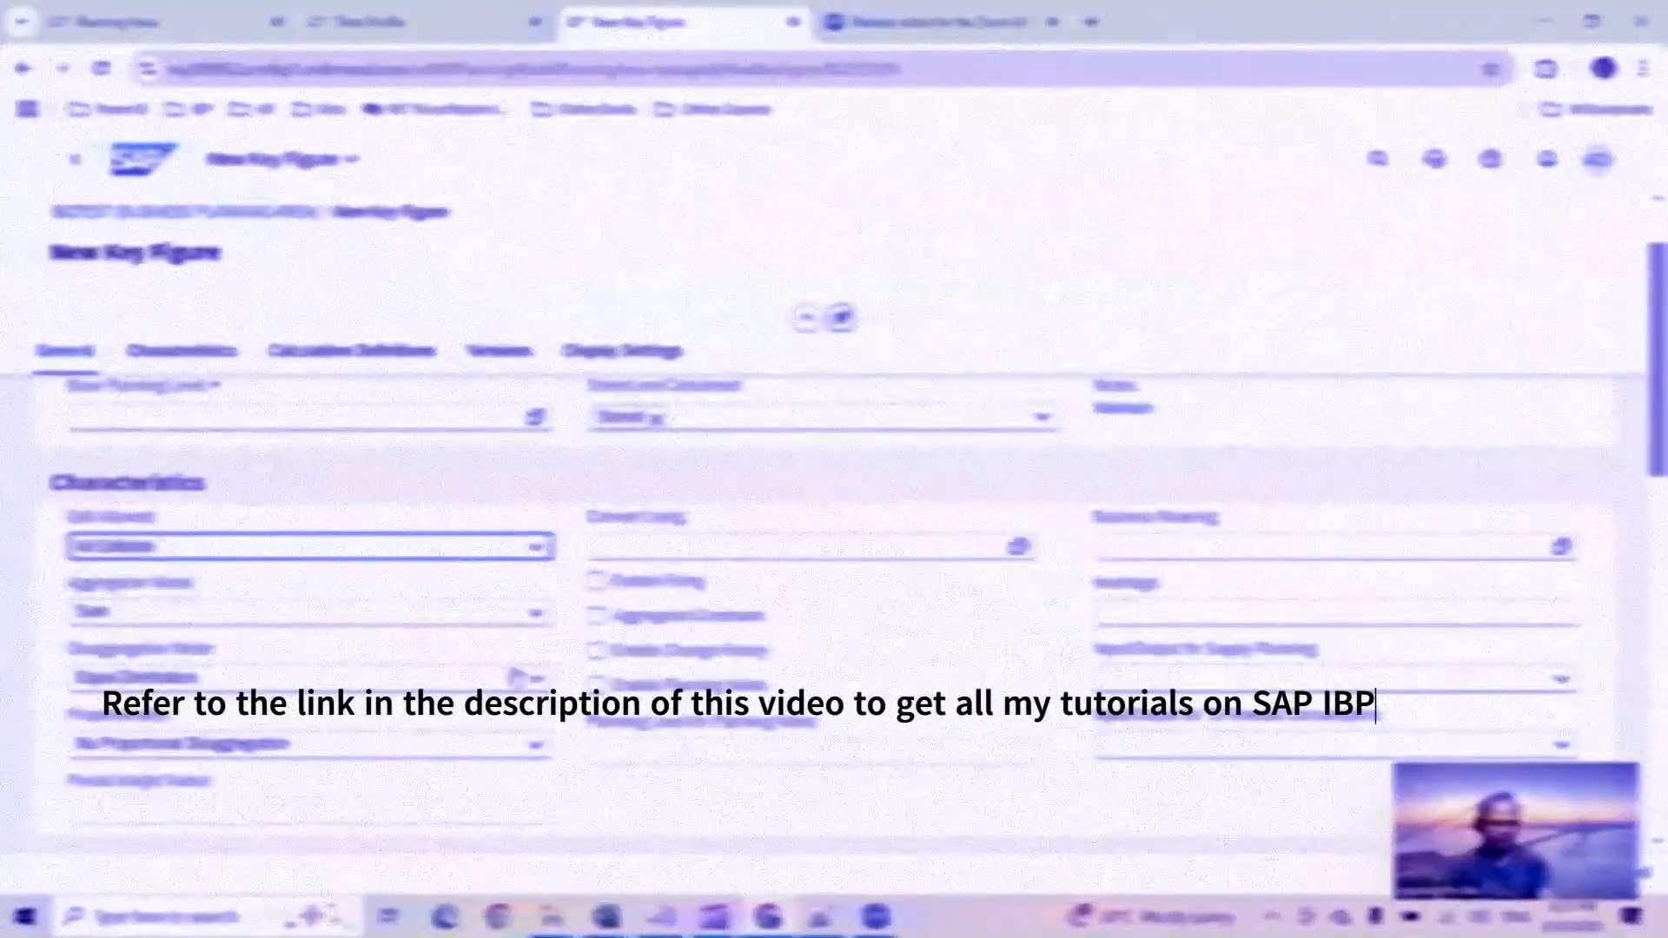
pyautogui.click(529, 743)
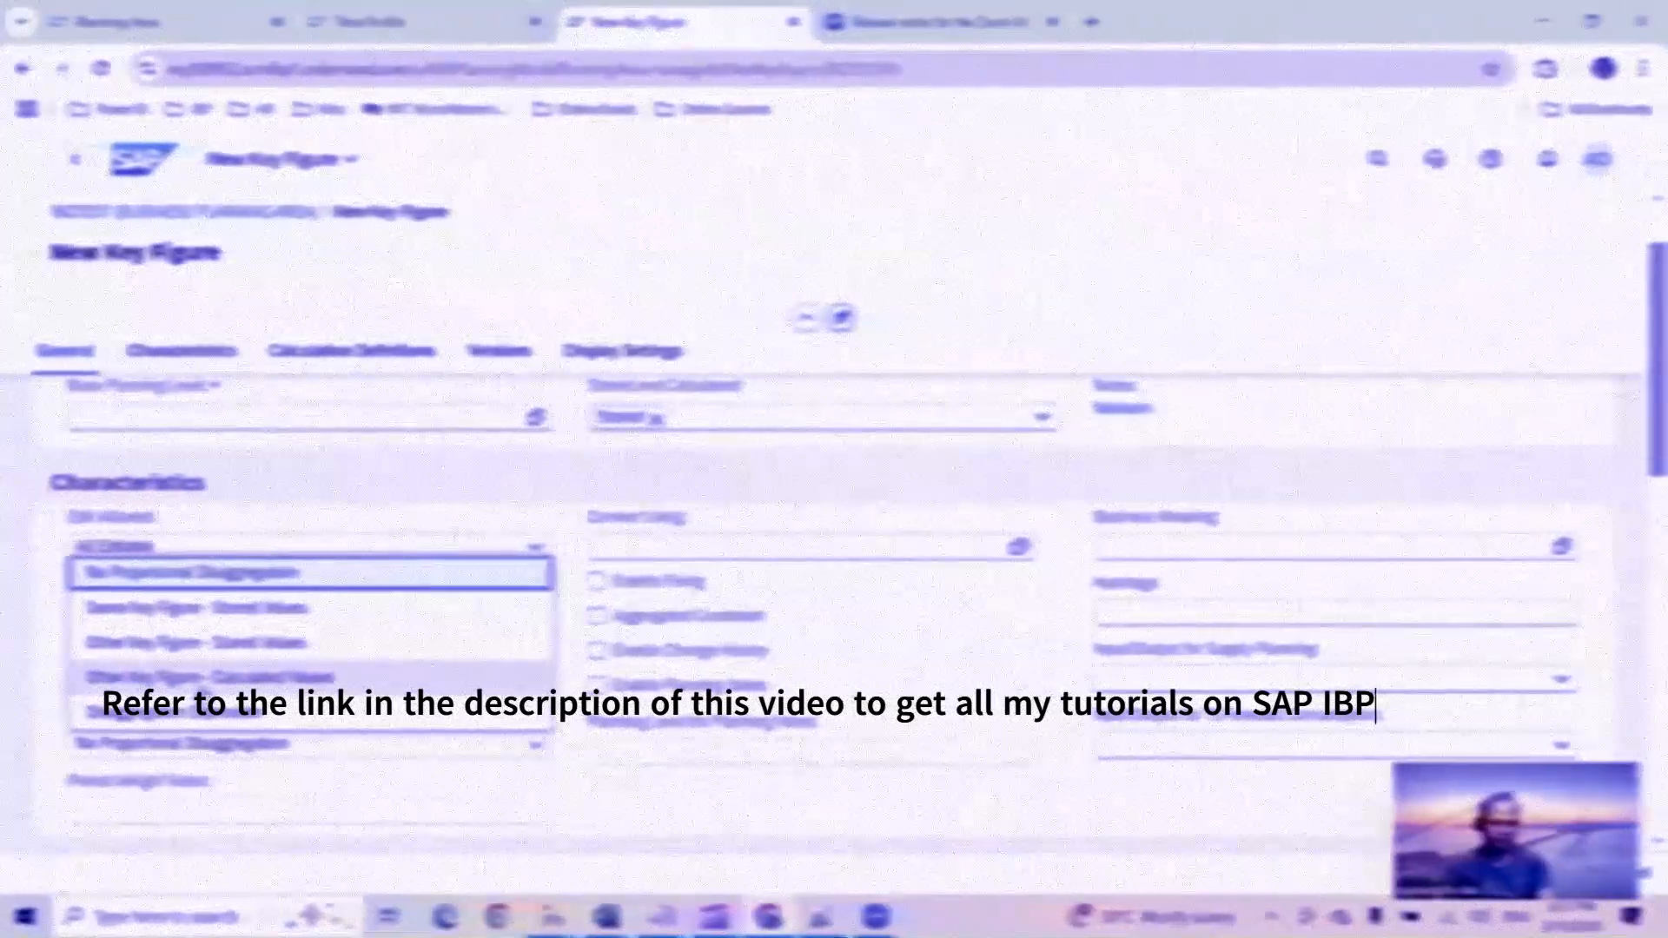
pyautogui.click(260, 677)
pyautogui.scroll(-3, 273, 586)
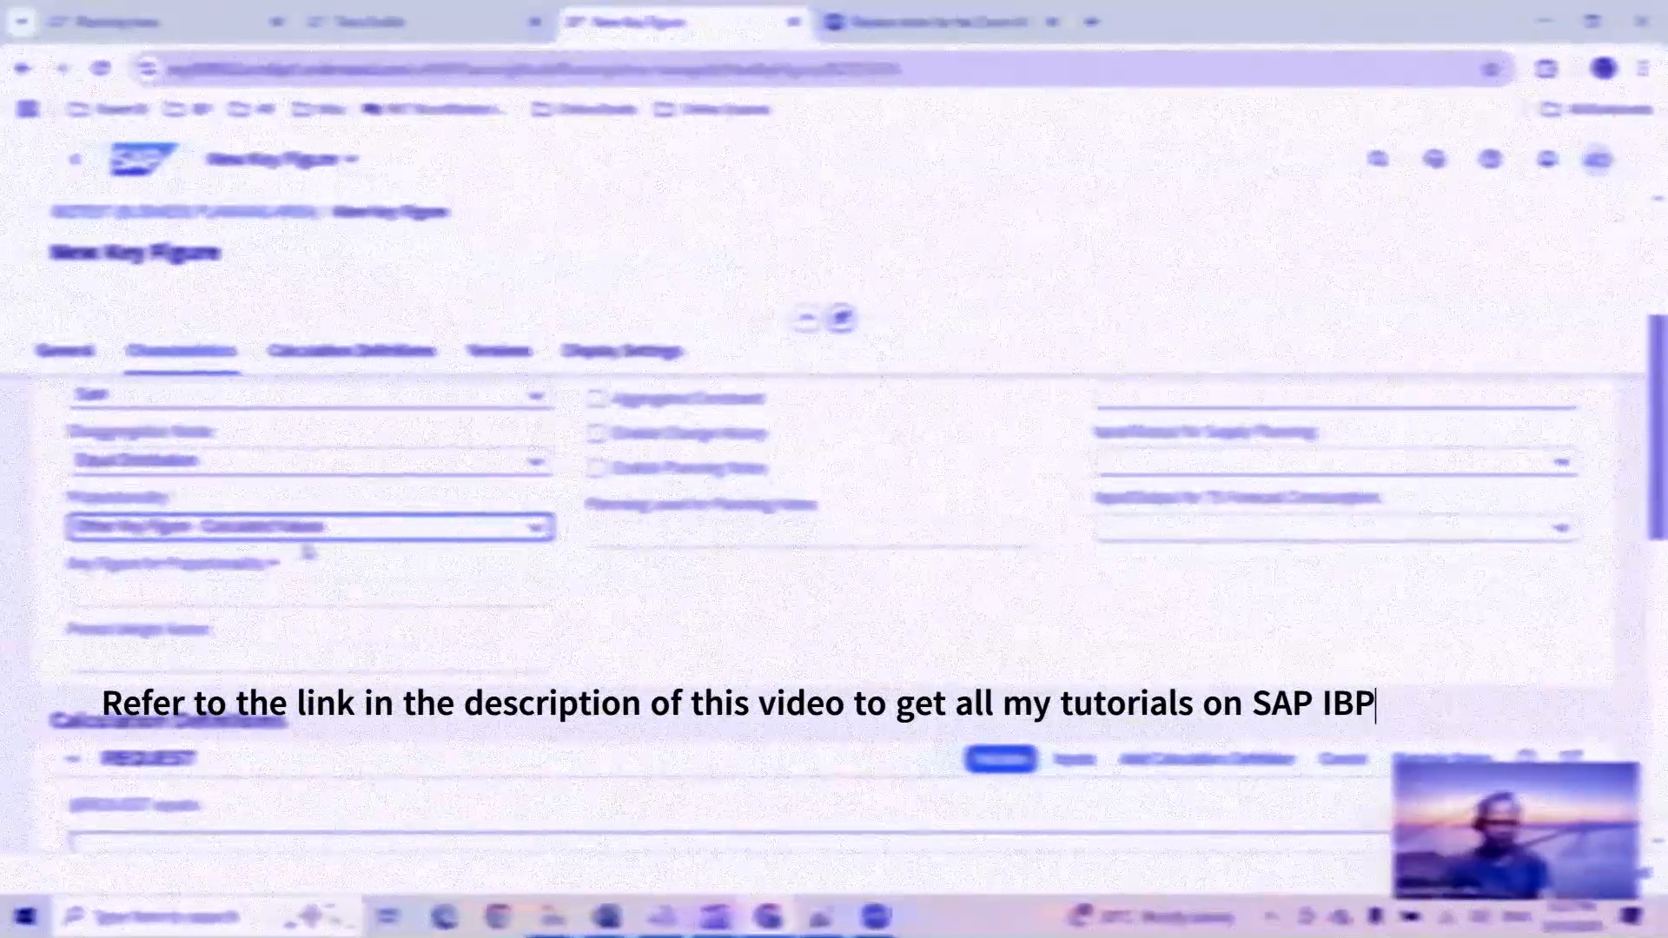
pyautogui.scroll(2, 321, 571)
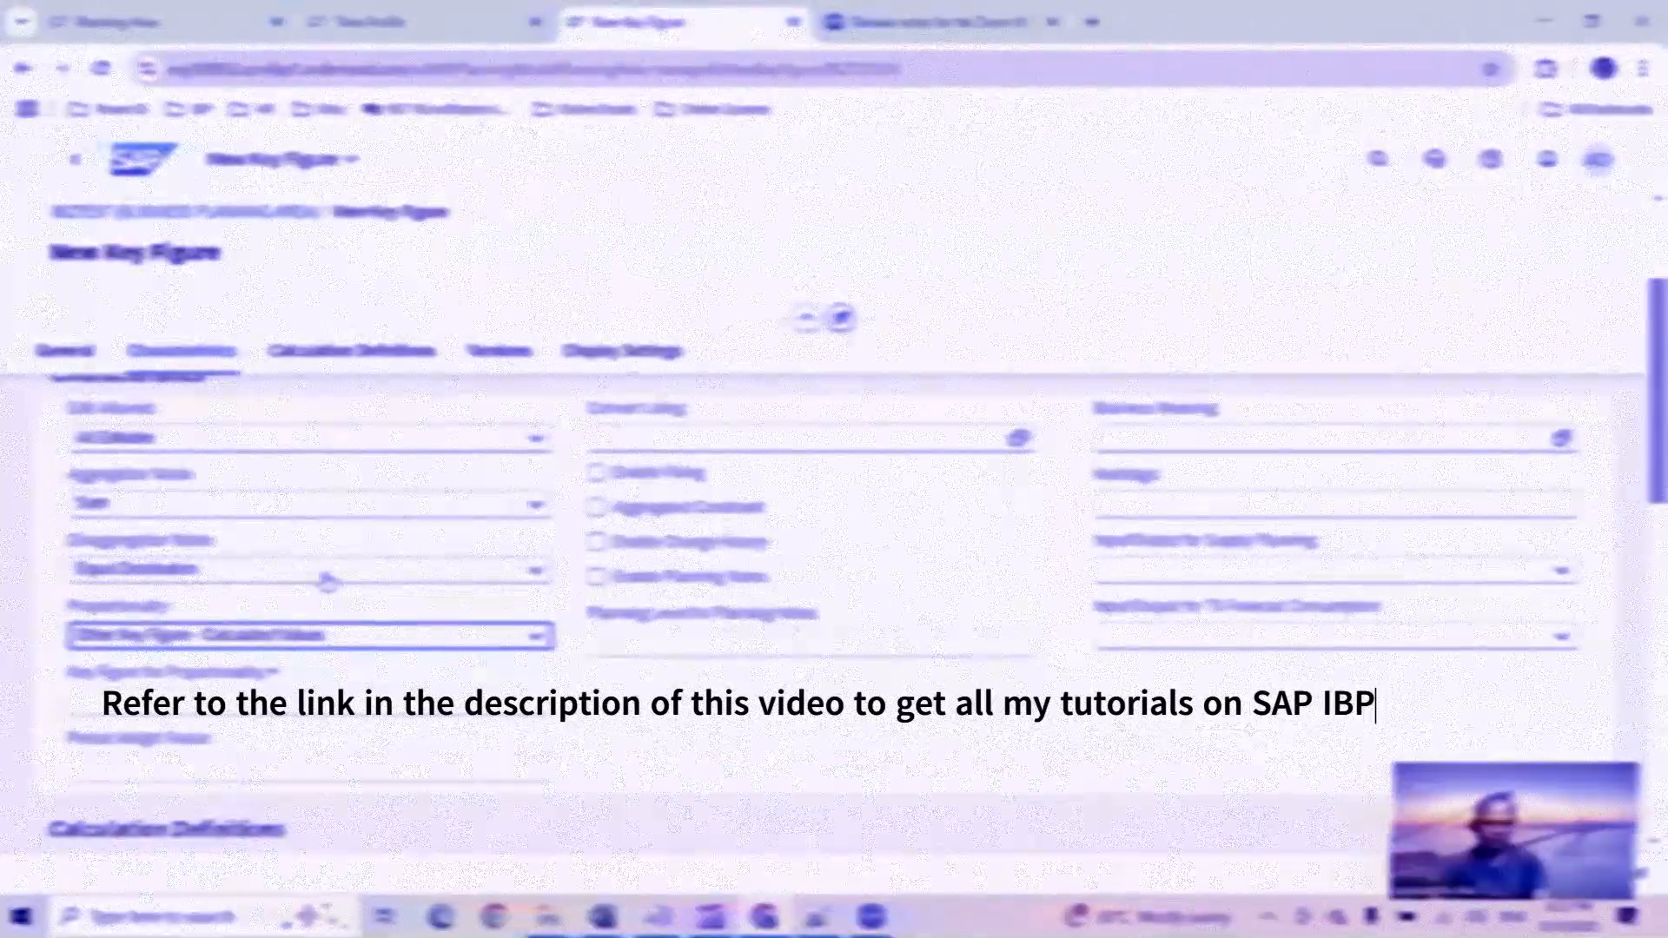
# Enter ADJKF as the ID of the new key figure
pyautogui.scroll(4, 330, 581)
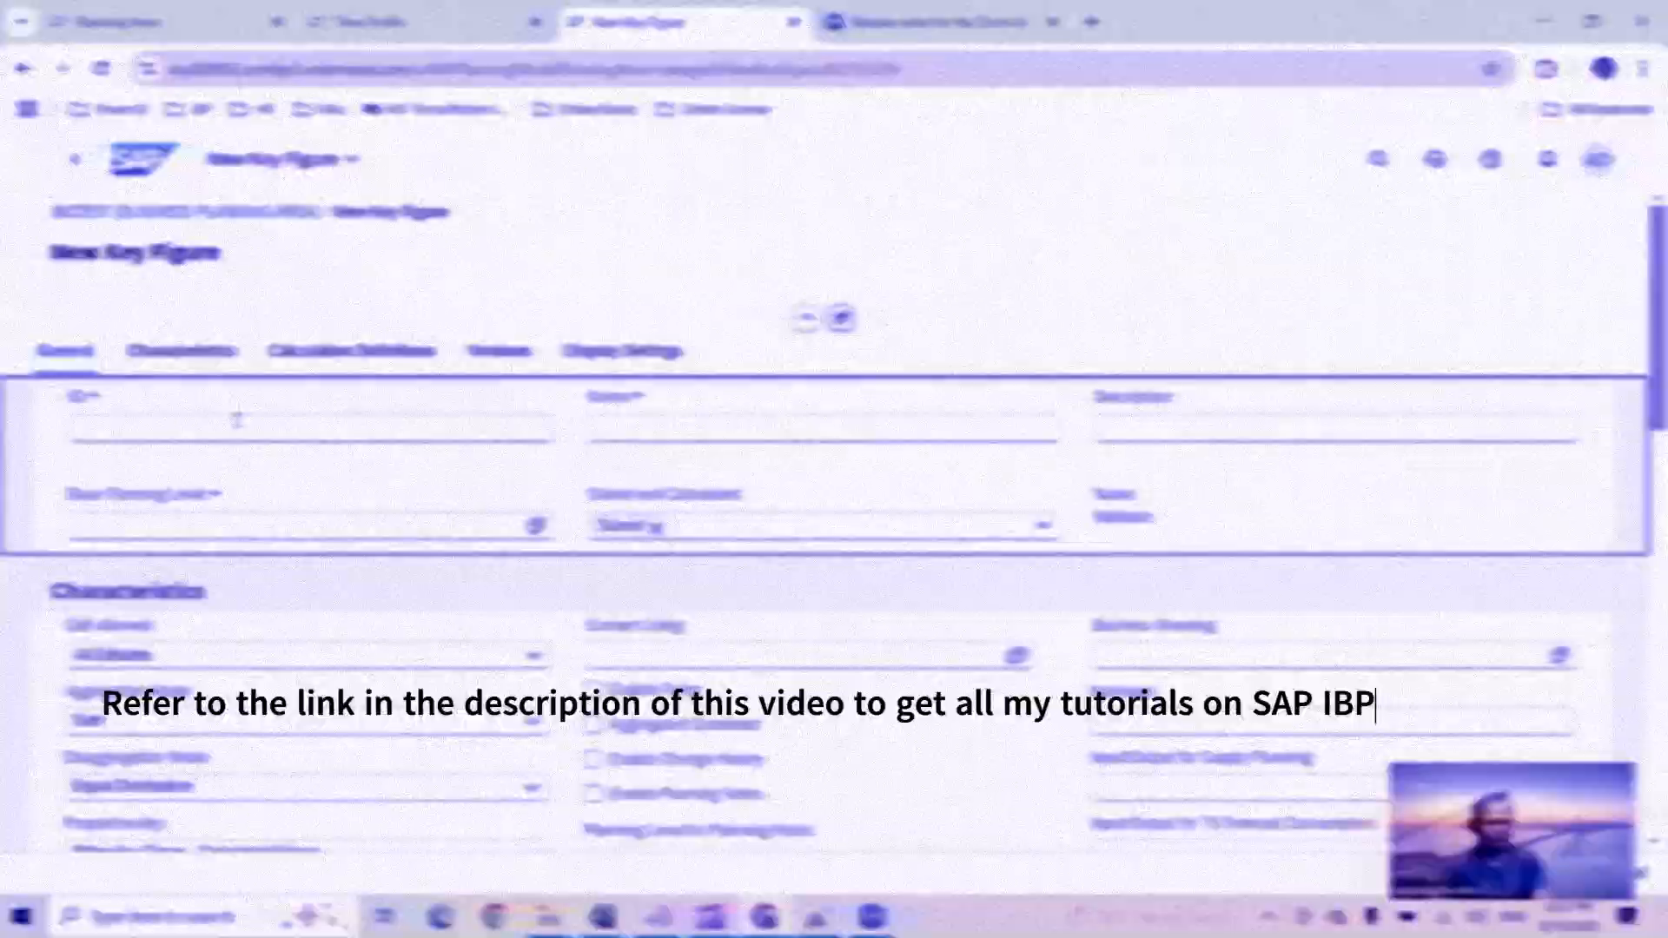
pyautogui.click(236, 426)
pyautogui.write('add')
pyautogui.press('BackSpace')
pyautogui.press('BackSpace')
pyautogui.press('BackSpace')
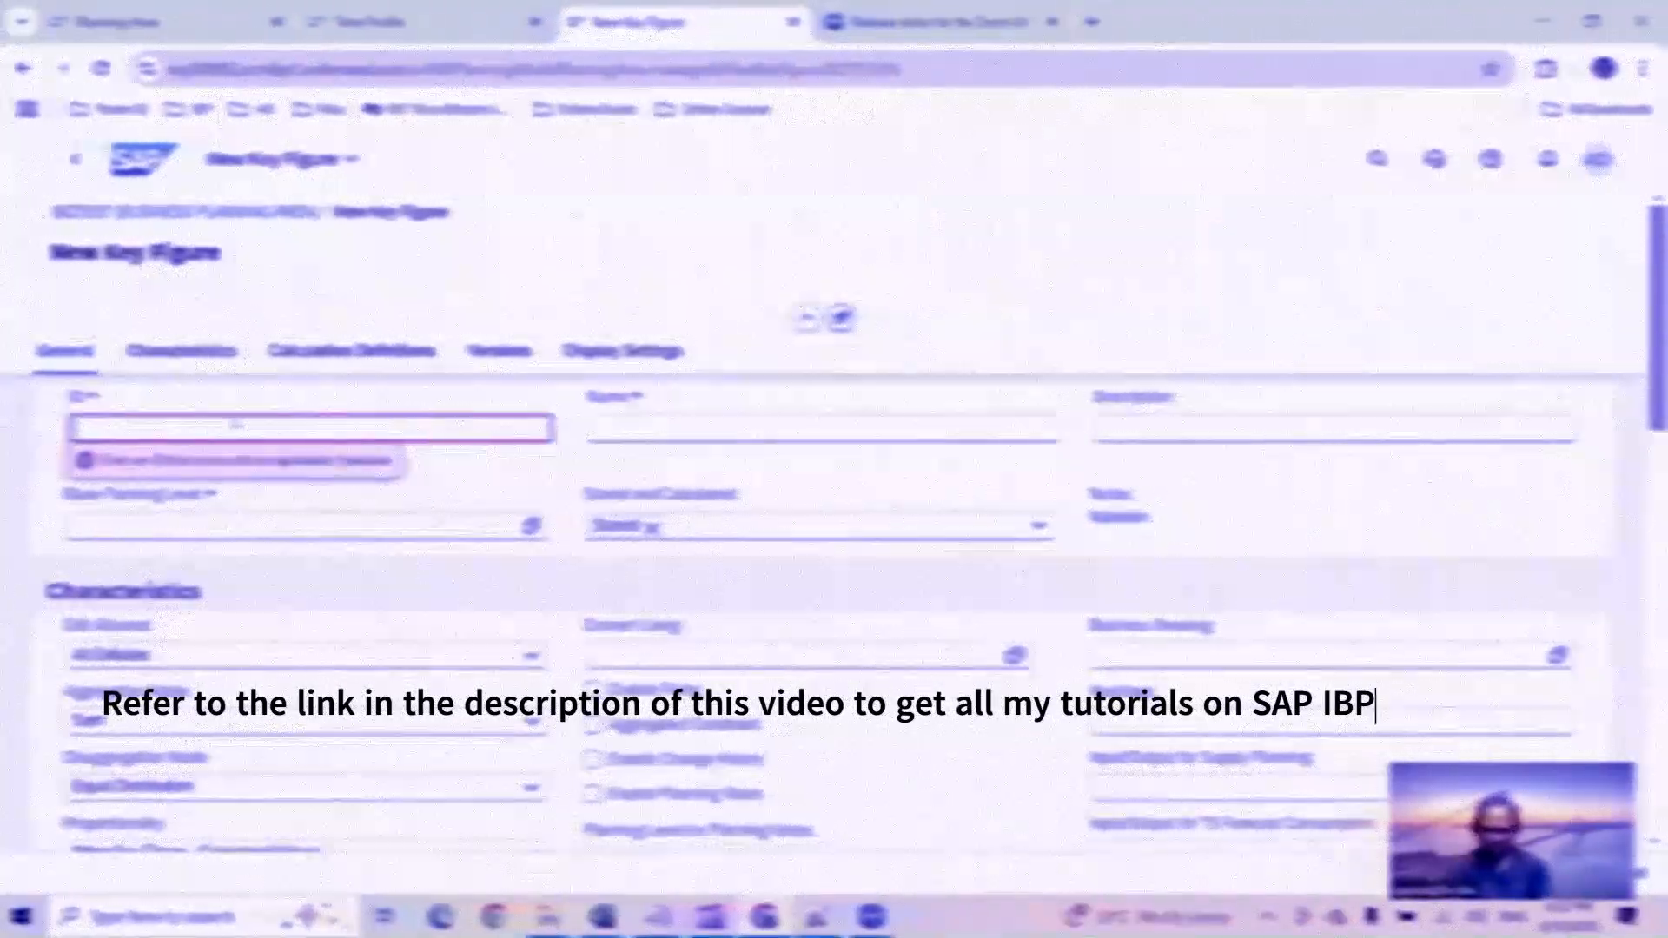
pyautogui.write('aJF')
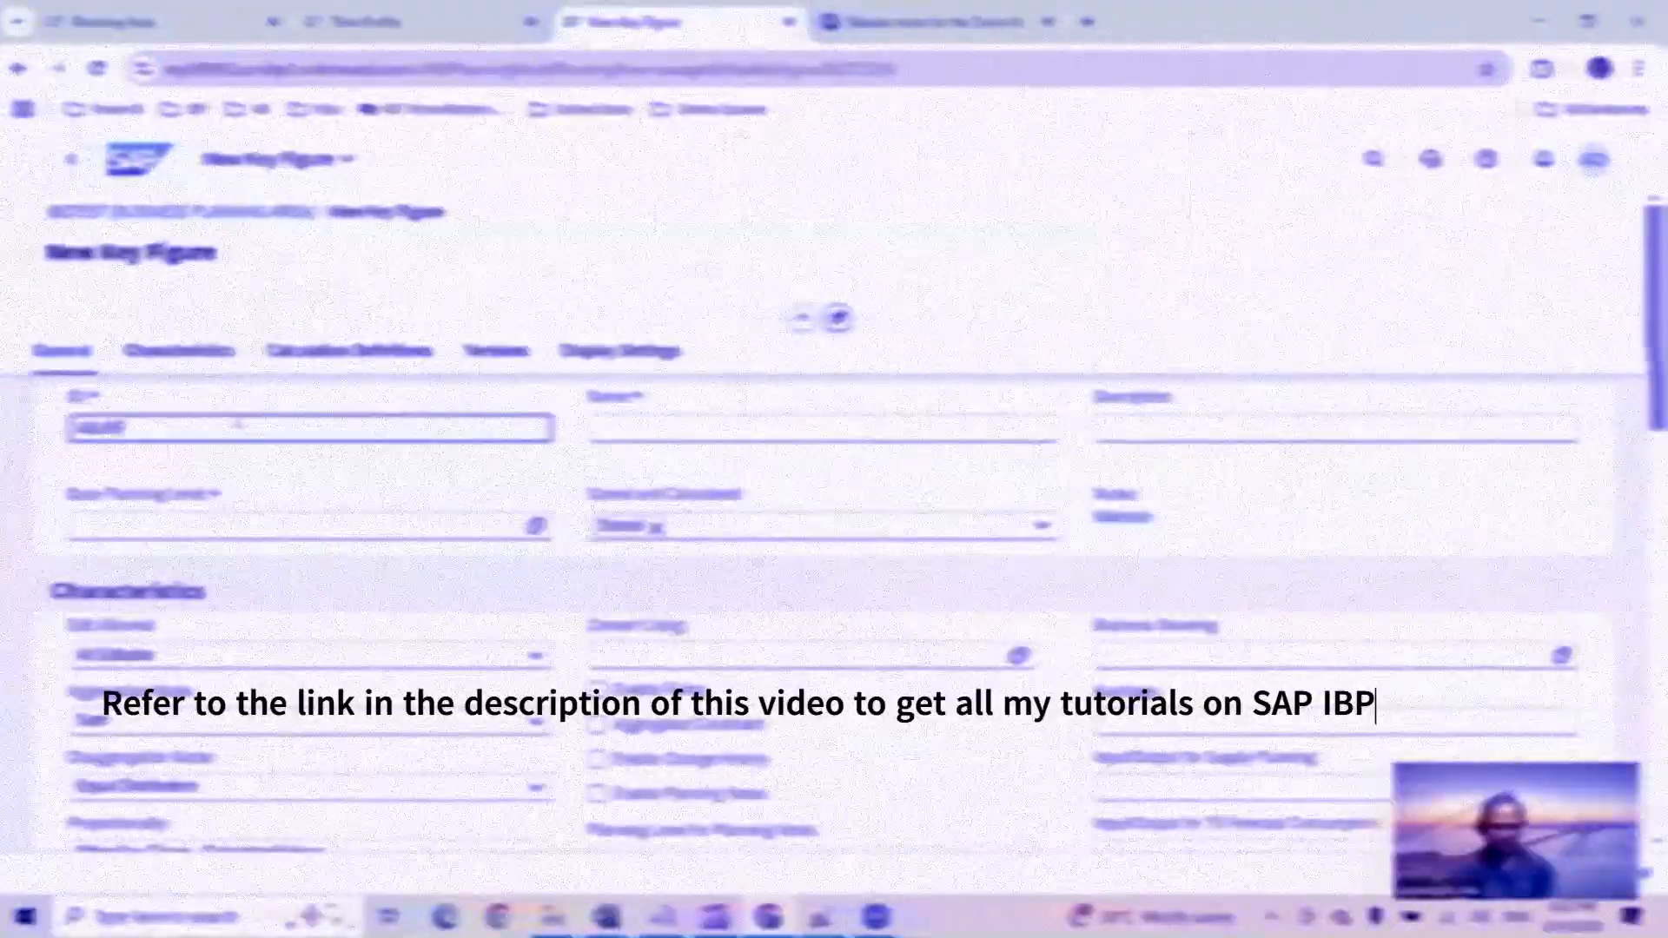
# Name the key figure "Key Figure For Forecast Adjustment" and copy the same text into its description
pyautogui.press('Tab')
pyautogui.write('Key Figs')
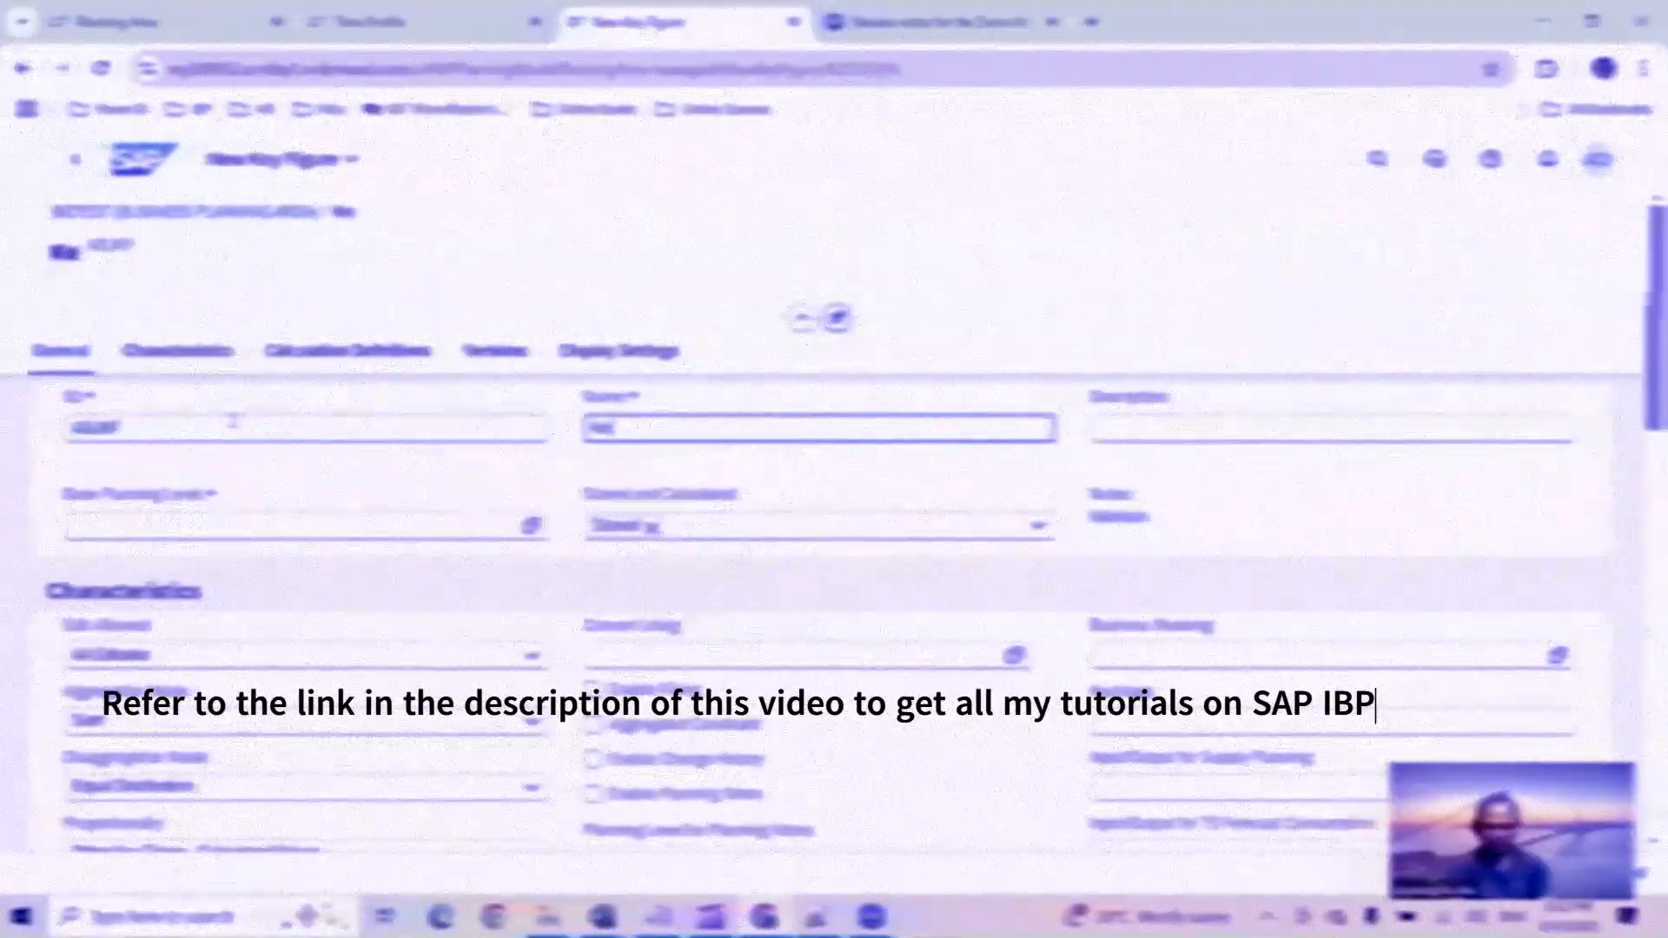
pyautogui.write('re Fore')
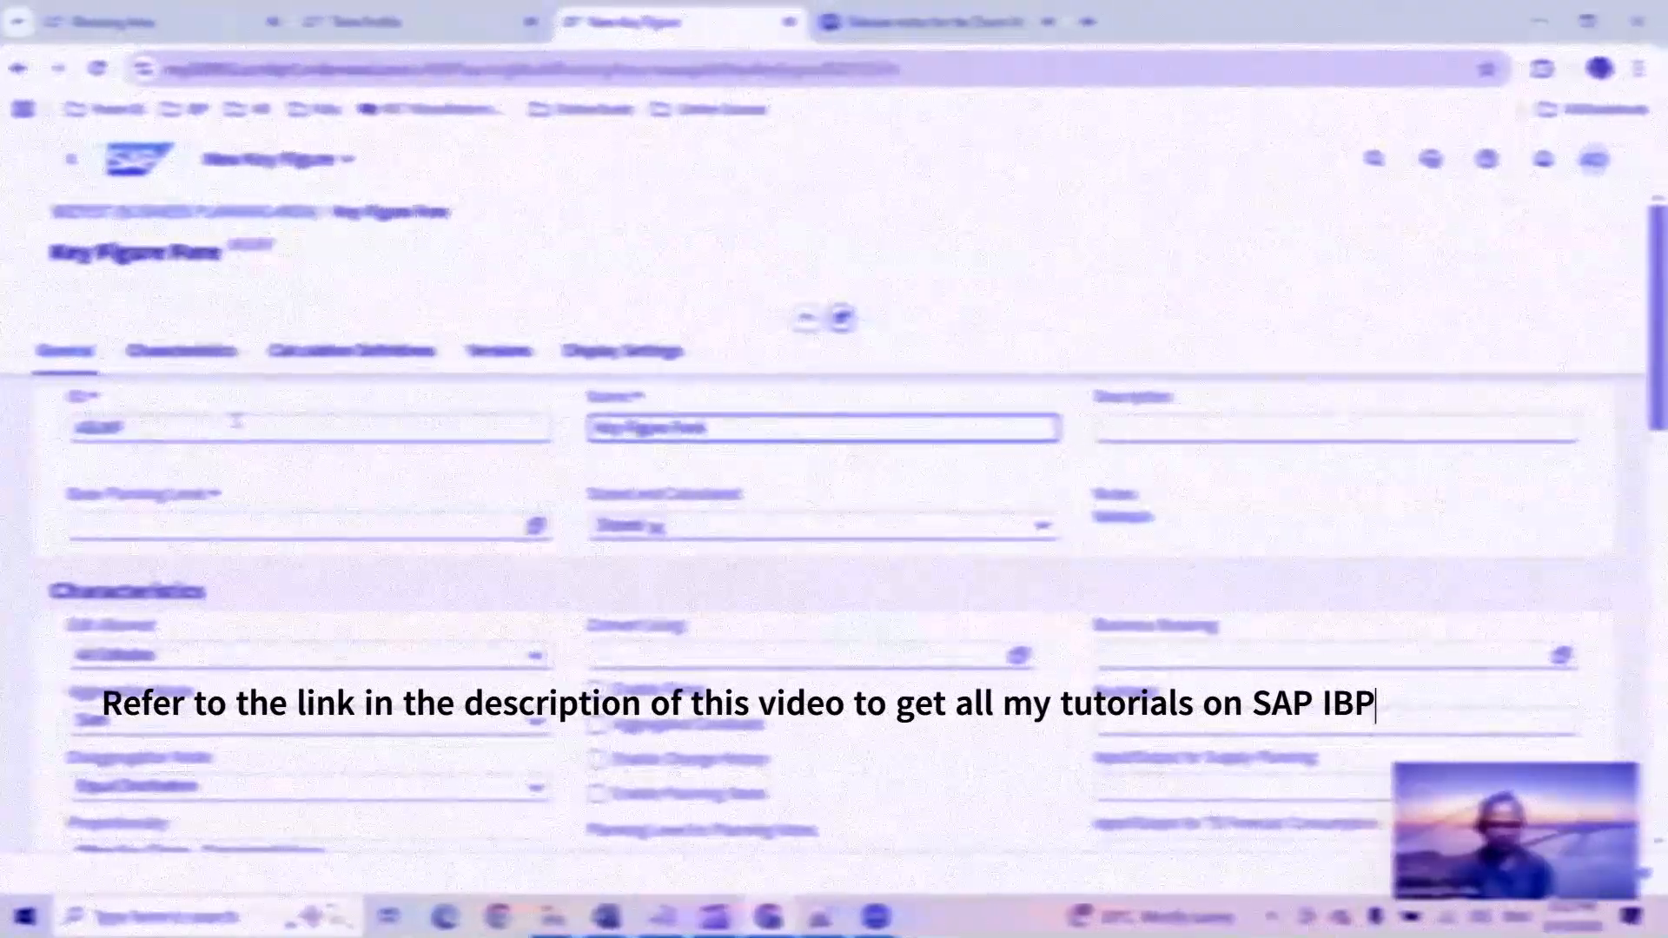
pyautogui.press('BackSpace')
pyautogui.write('Forecast Adj')
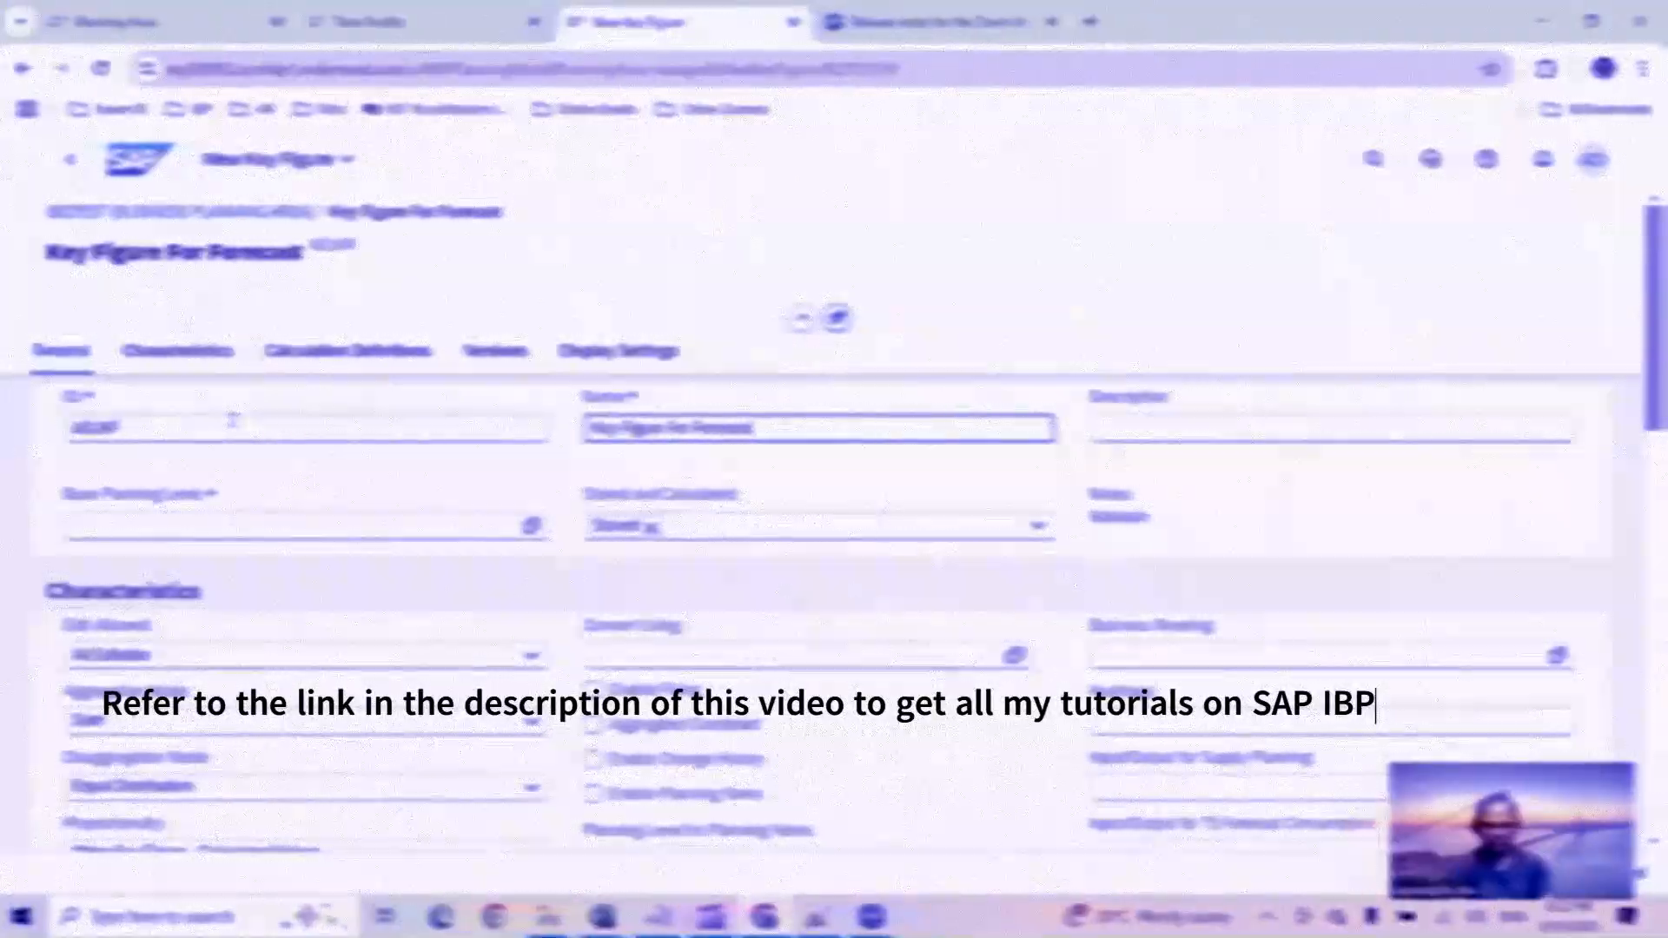
pyautogui.write('ustment')
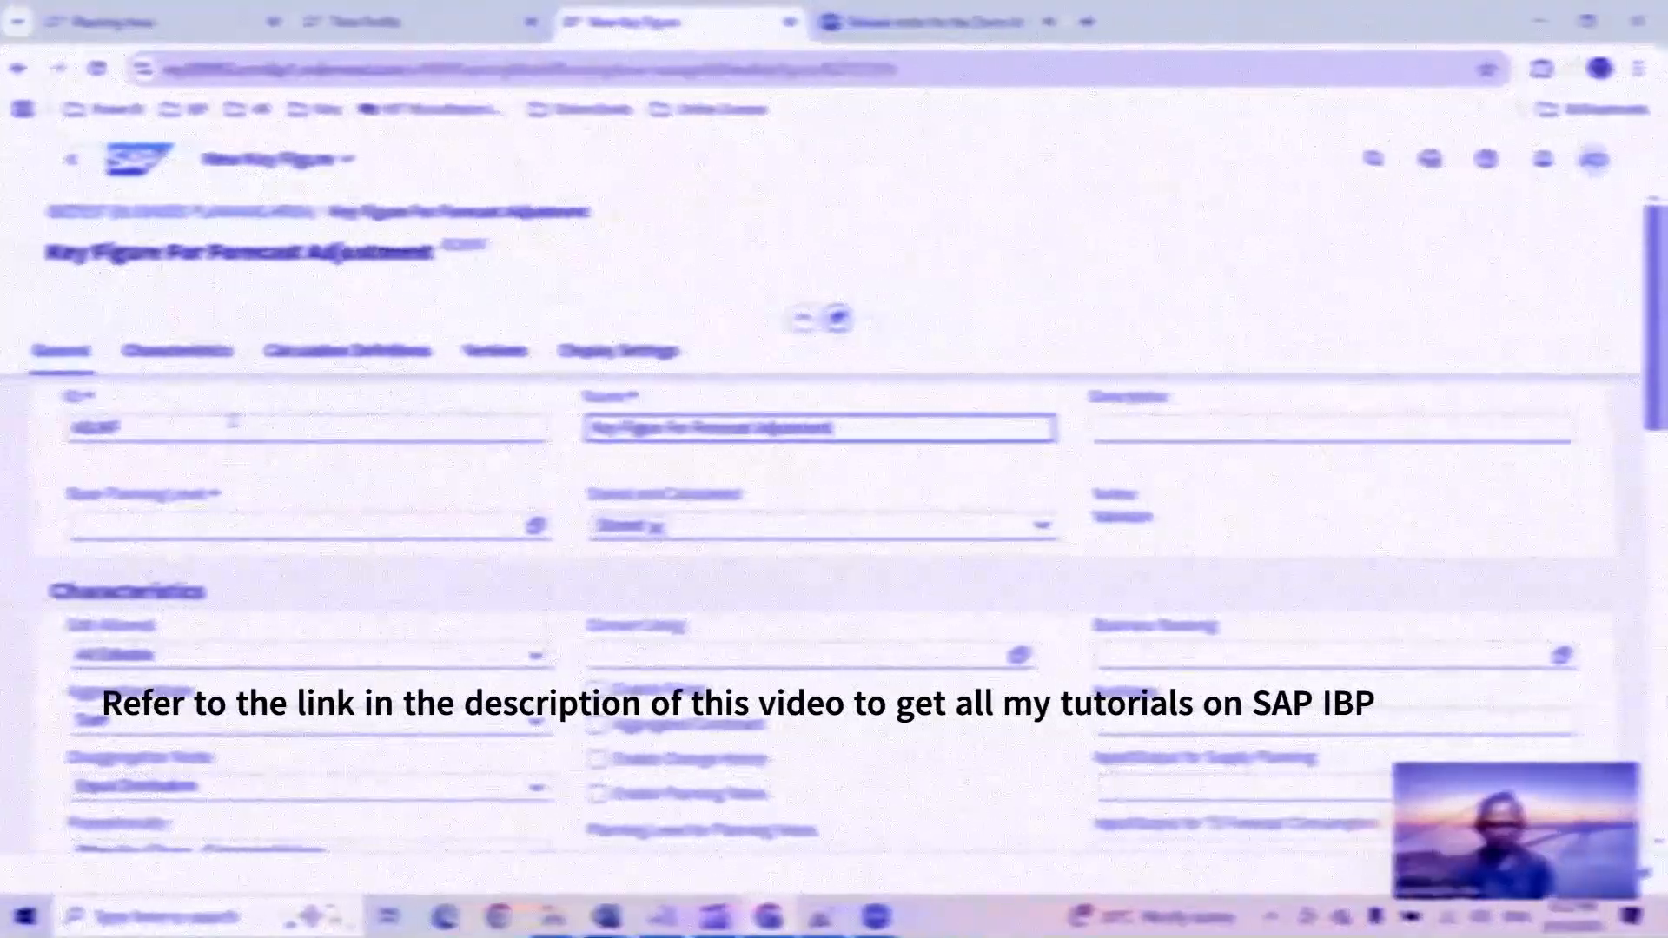
pyautogui.hotkey('ctrl', 'a')
pyautogui.hotkey('ctrl', 'c')
pyautogui.press('Tab')
pyautogui.hotkey('ctrl', 'v')
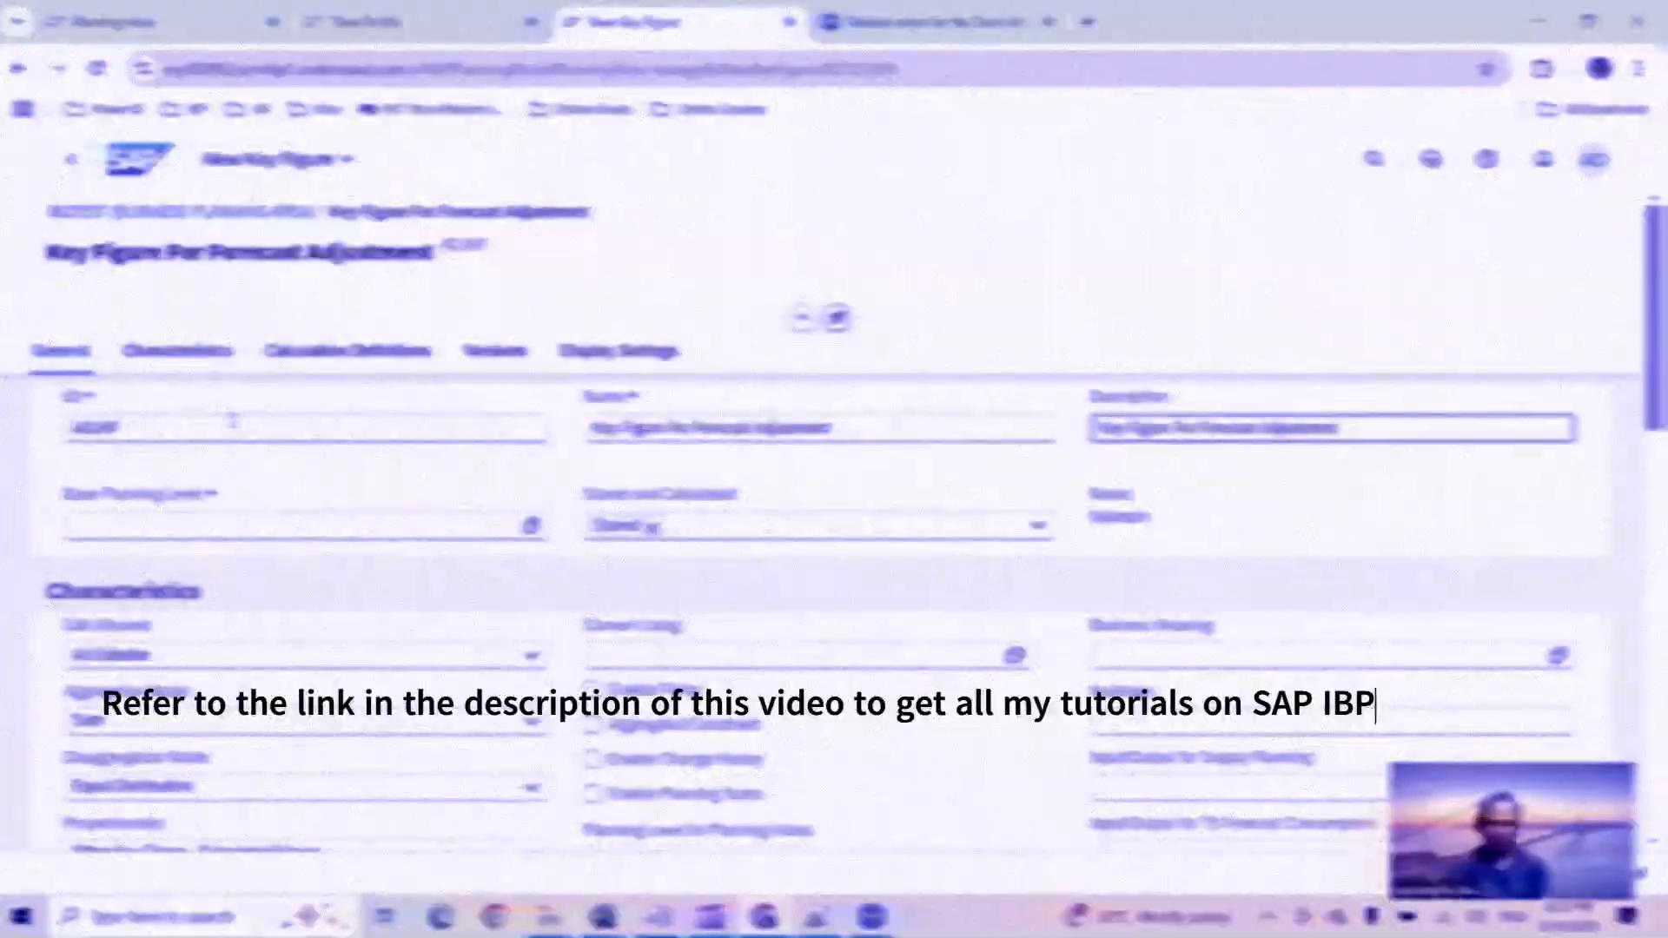
# Choose the key figure's base planning level from the list of planning levels
pyautogui.press('Tab')
pyautogui.press('F4')
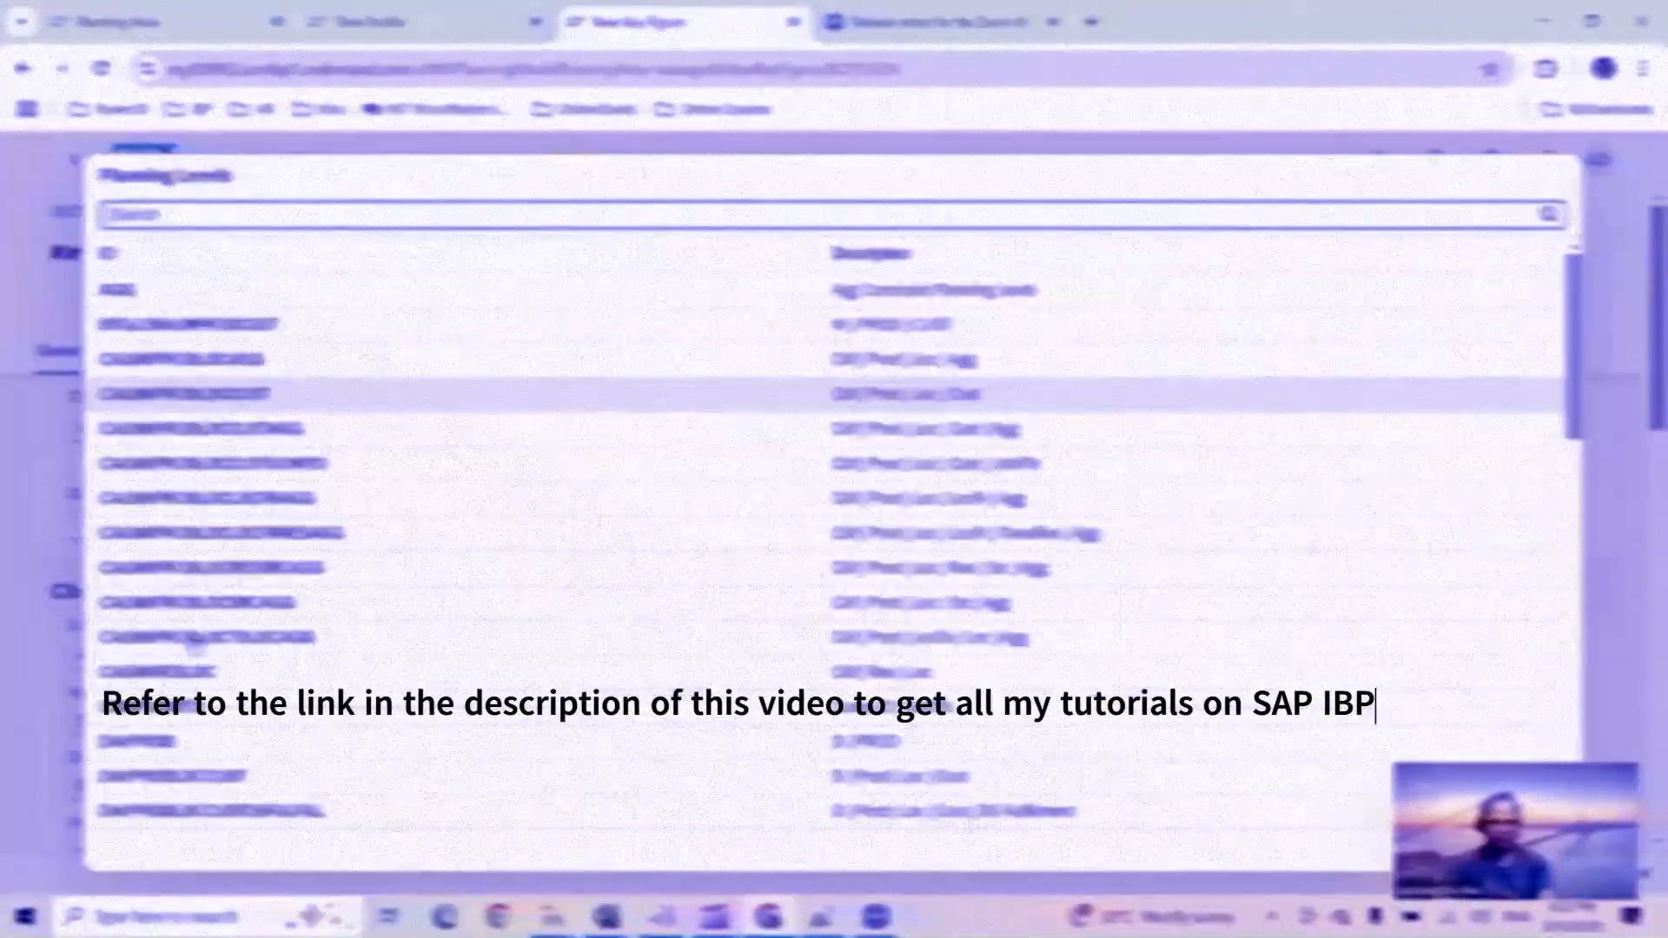
pyautogui.scroll(-4, 196, 639)
pyautogui.click(196, 636)
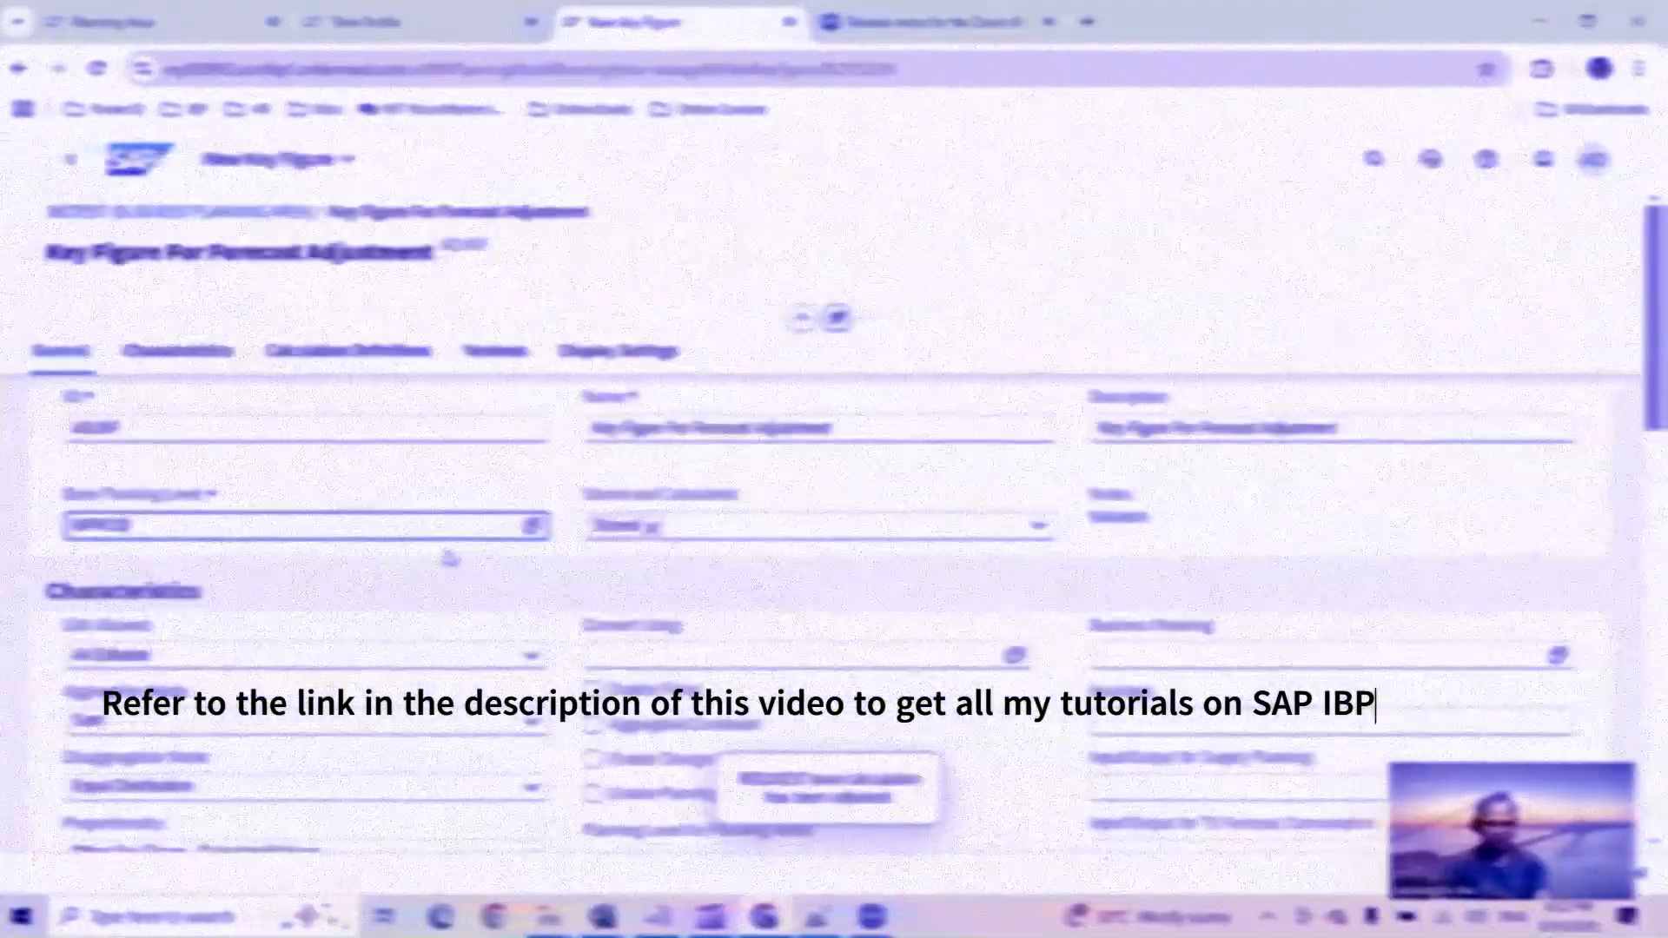
# Set the key figure for proportionality to AVGLAST6M and bring up the REQUEST calculation definition
pyautogui.scroll(-3, 535, 529)
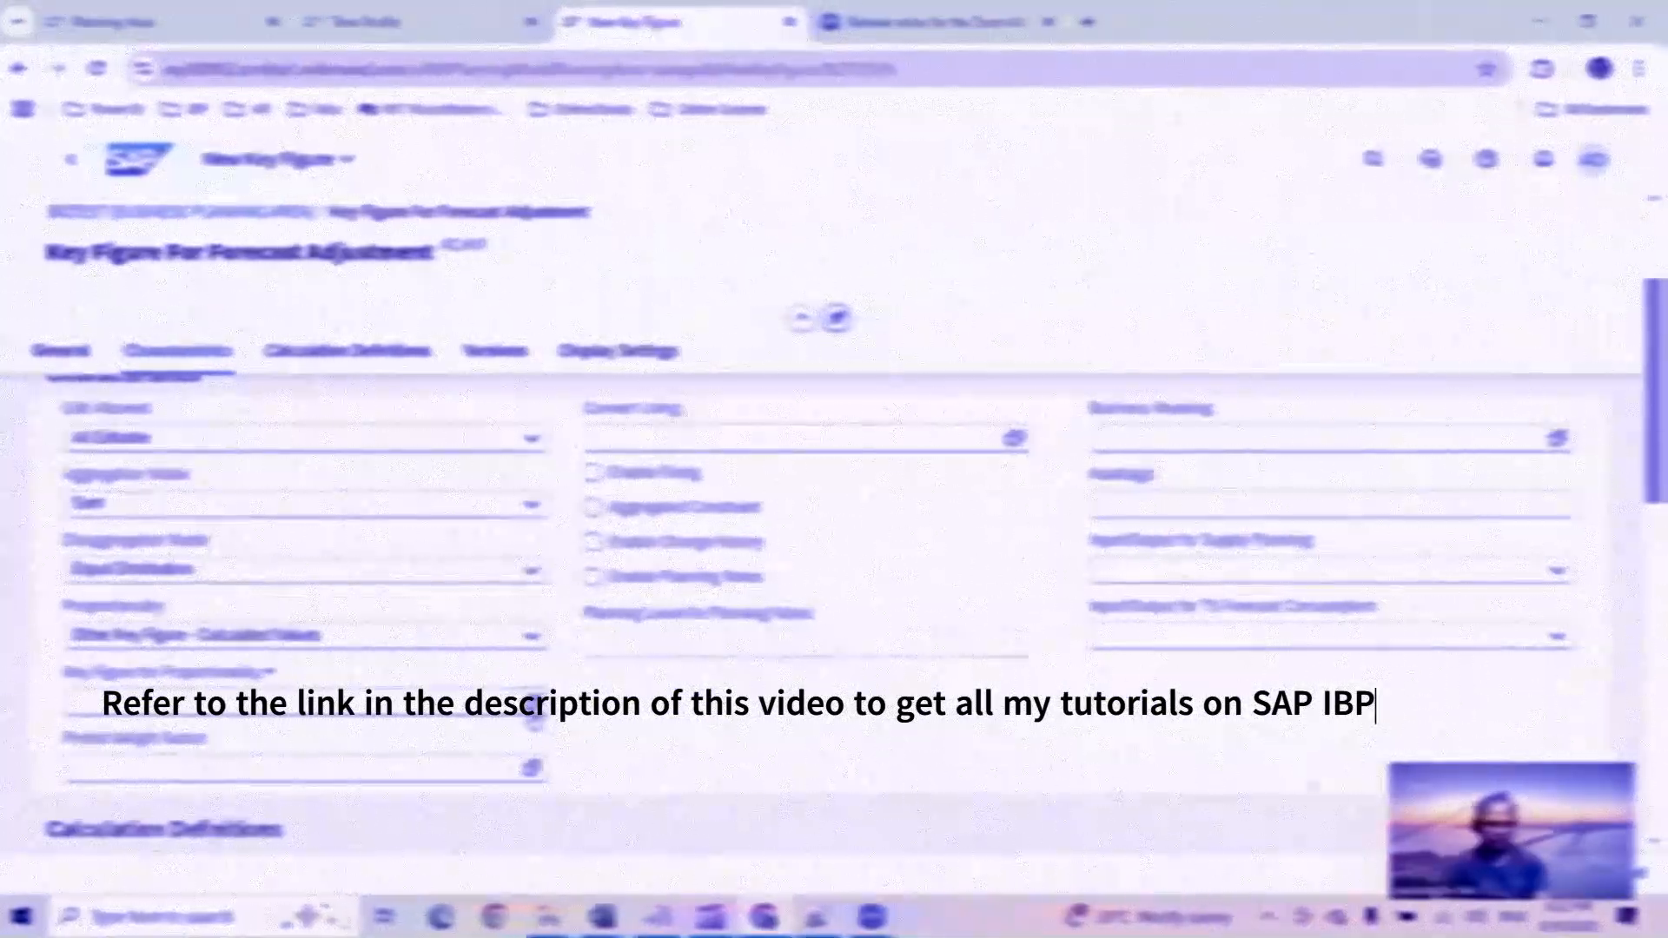
pyautogui.click(532, 706)
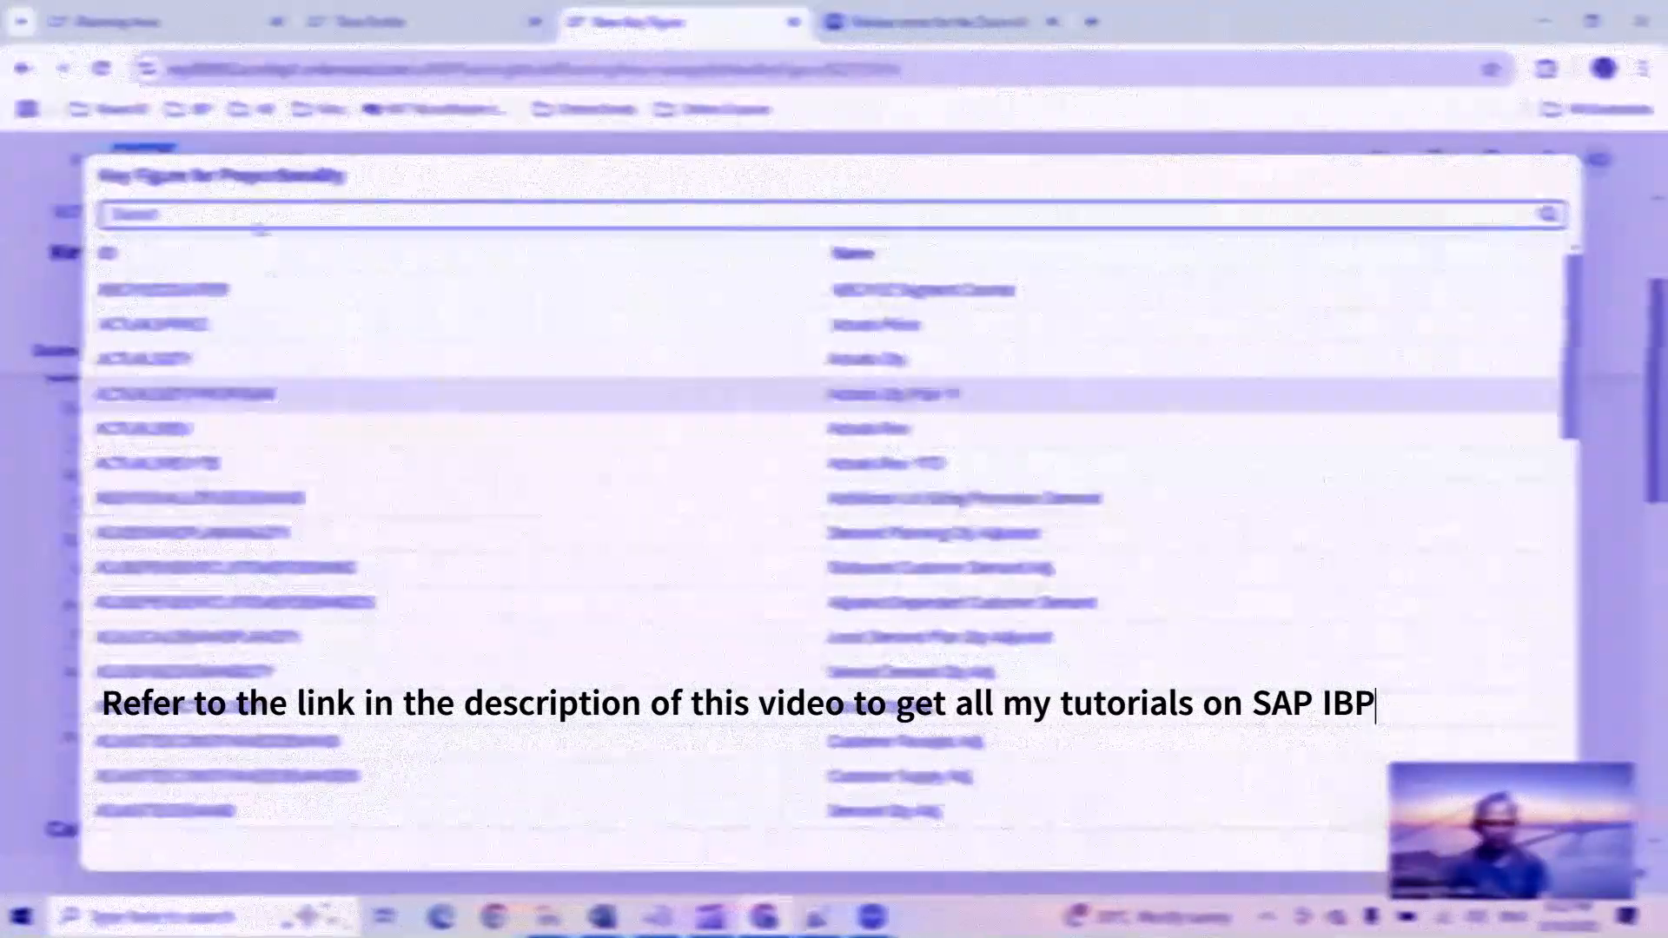
pyautogui.hotkey('ctrl', 'v')
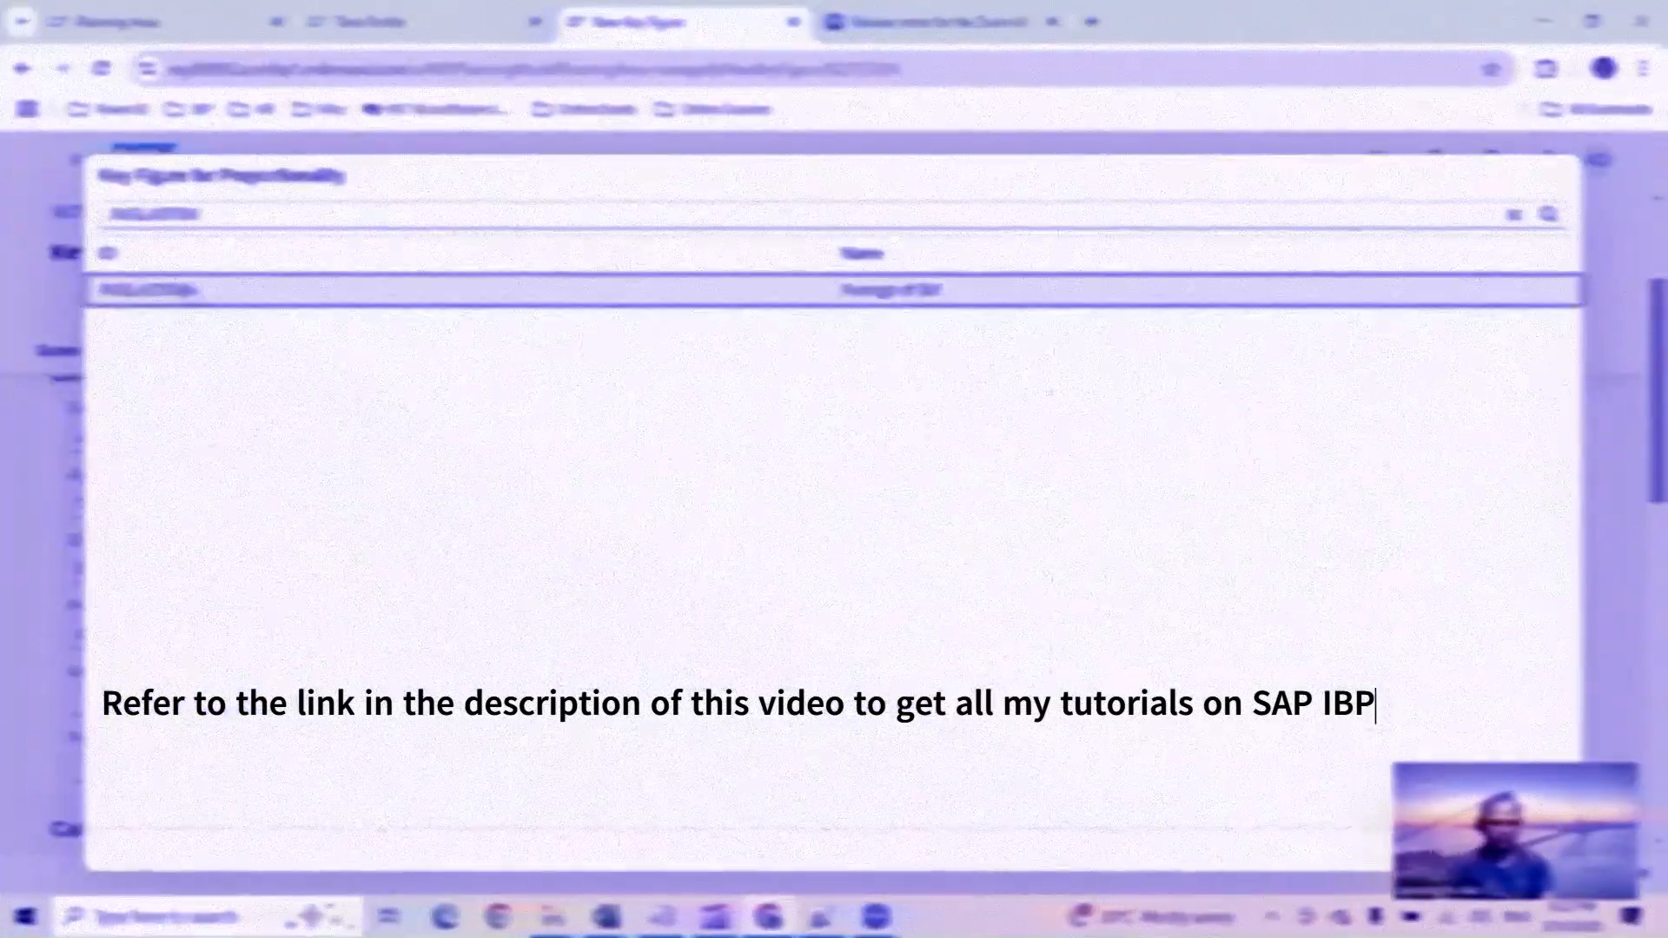
pyautogui.click(174, 287)
pyautogui.scroll(-3, 834, 565)
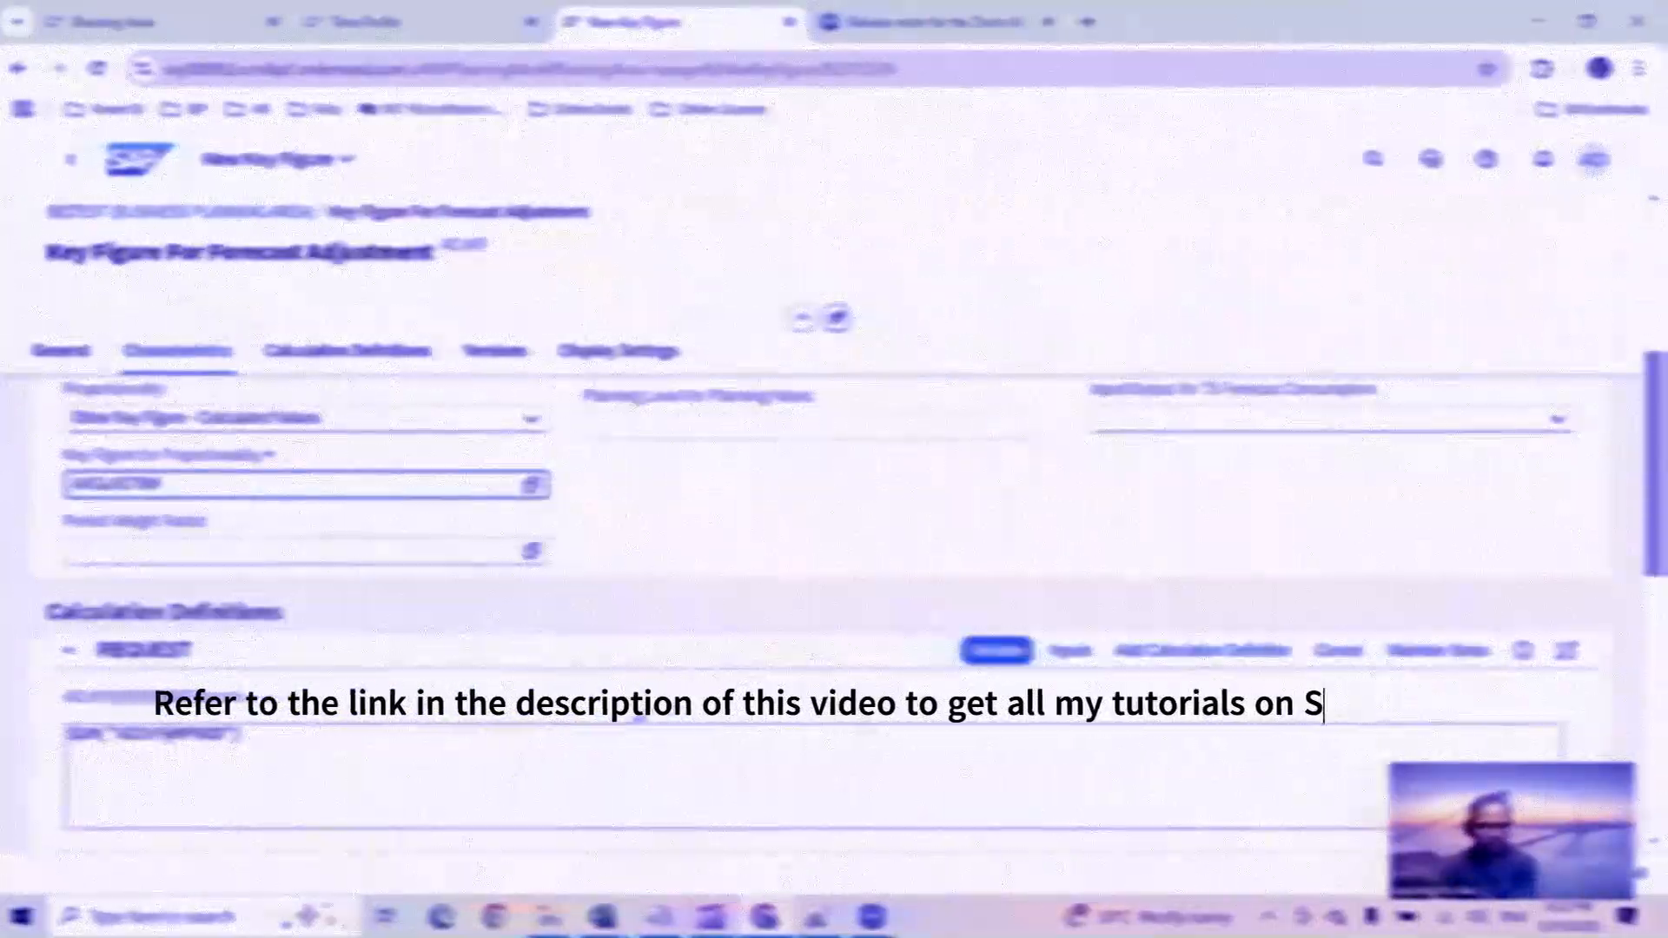
pyautogui.scroll(-3, 834, 521)
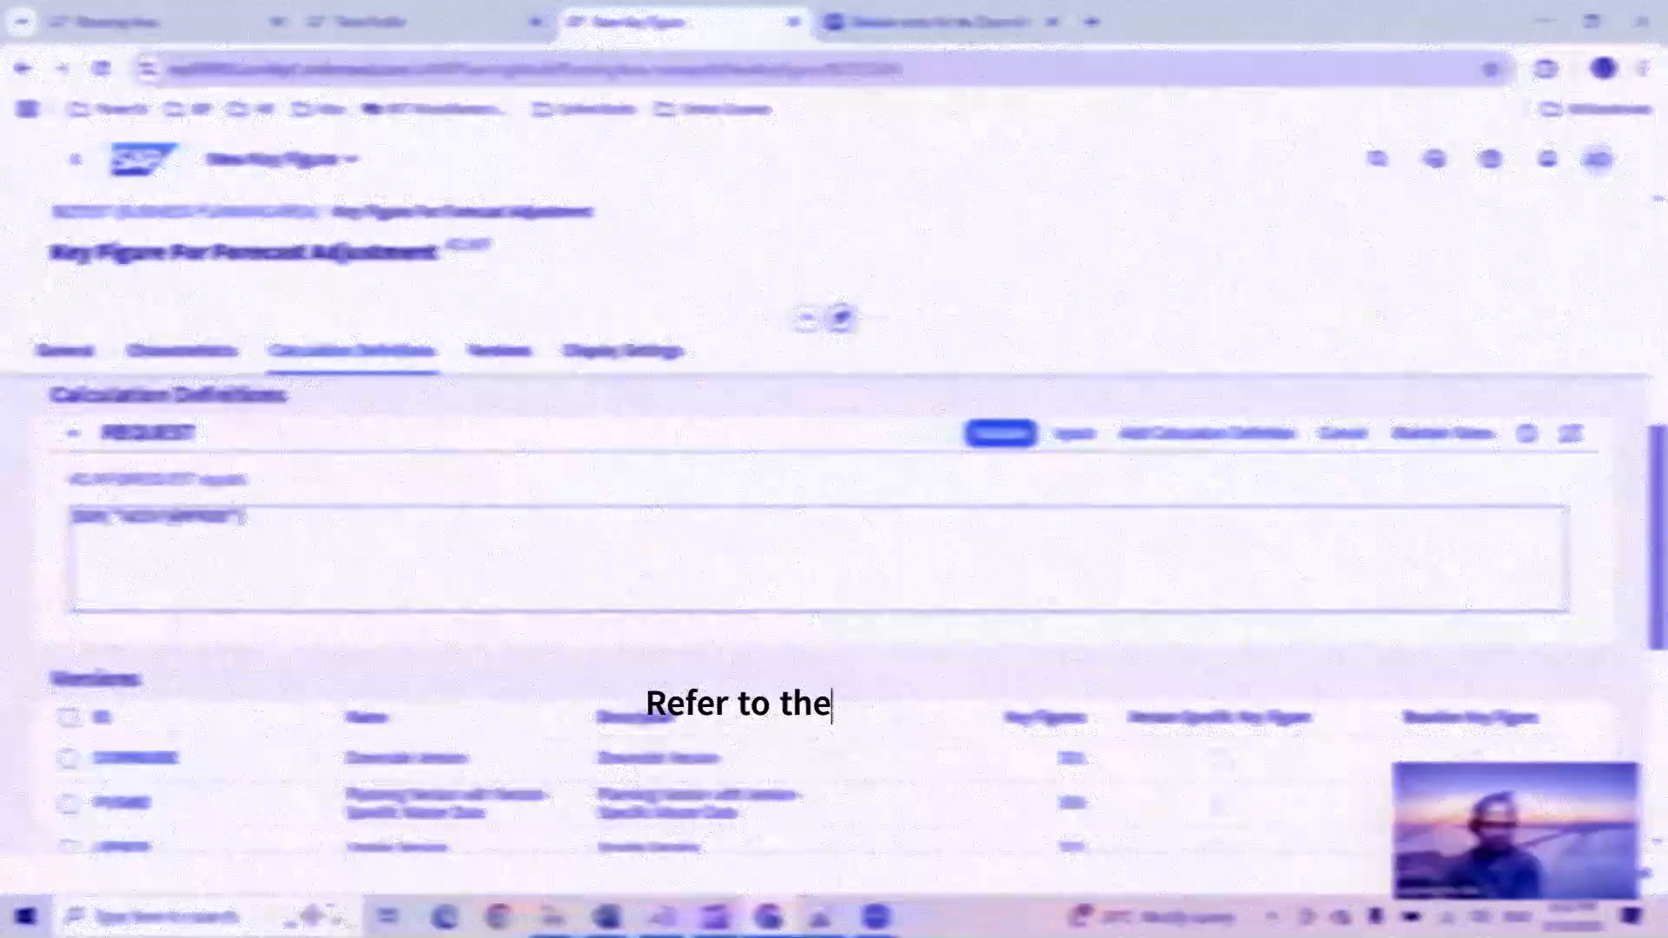